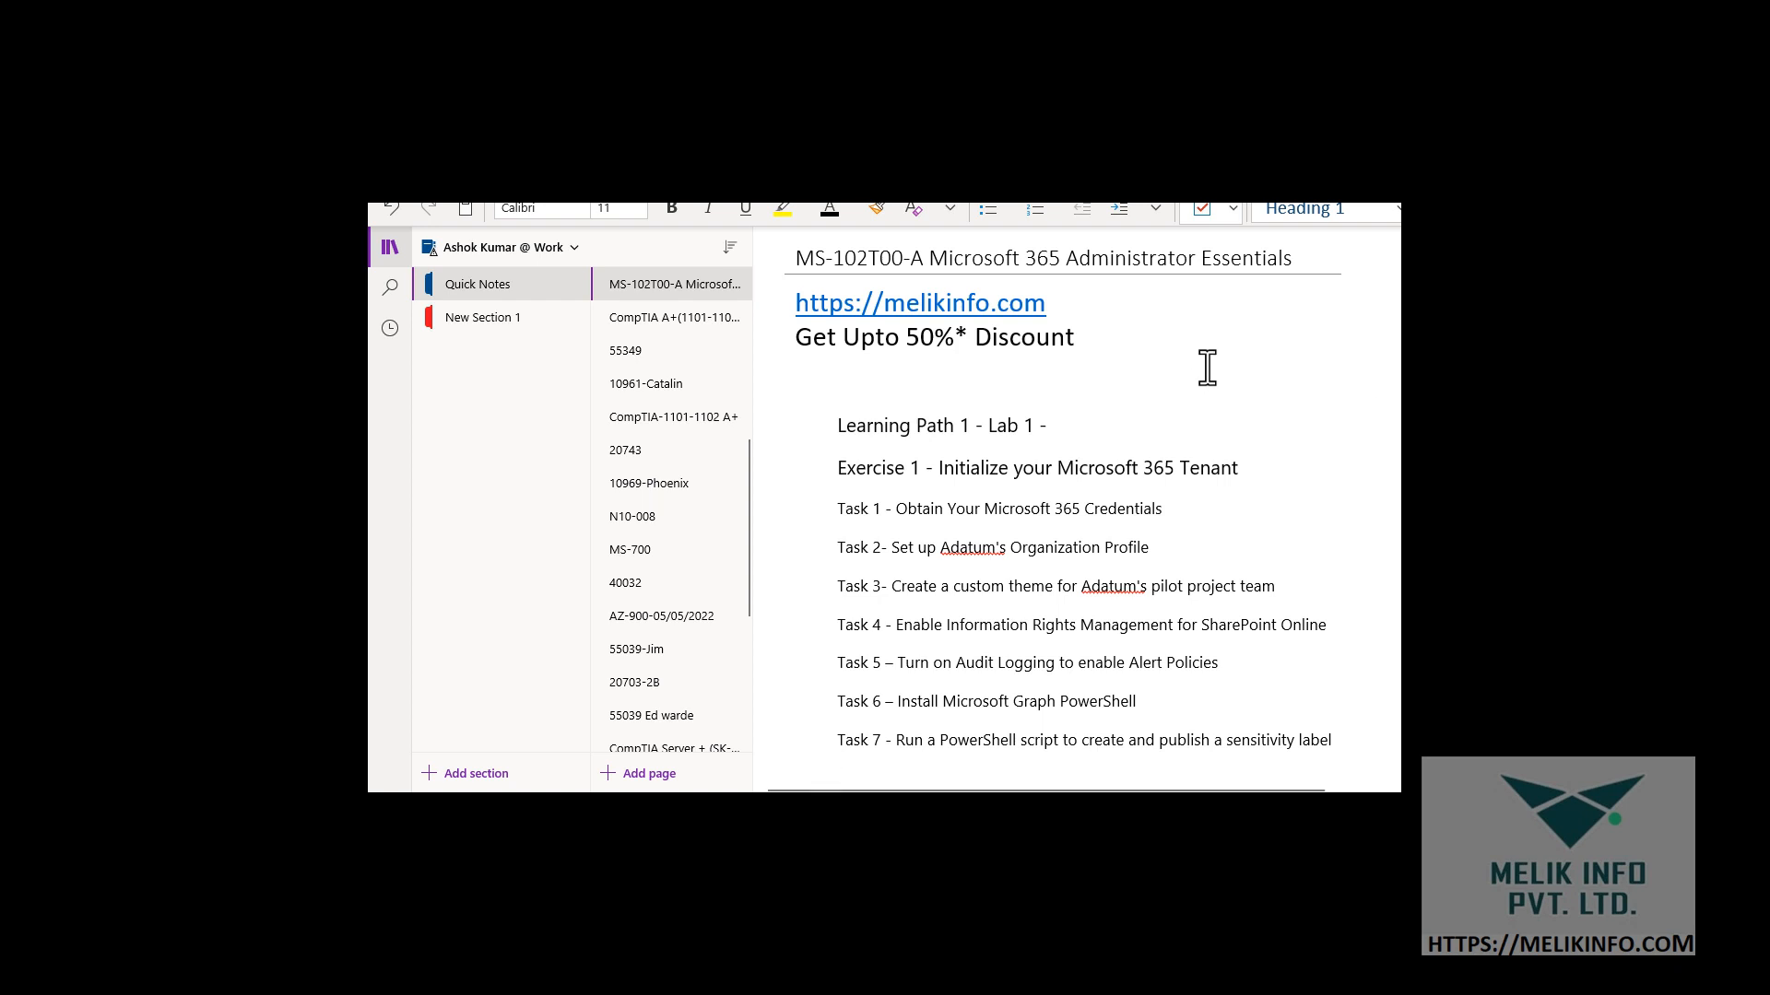
# Add a note listing MS-100 and MS-101 beside the discount heading and move it up slightly
pyautogui.write('MS-100')
pyautogui.press('Return')
pyautogui.write('M')
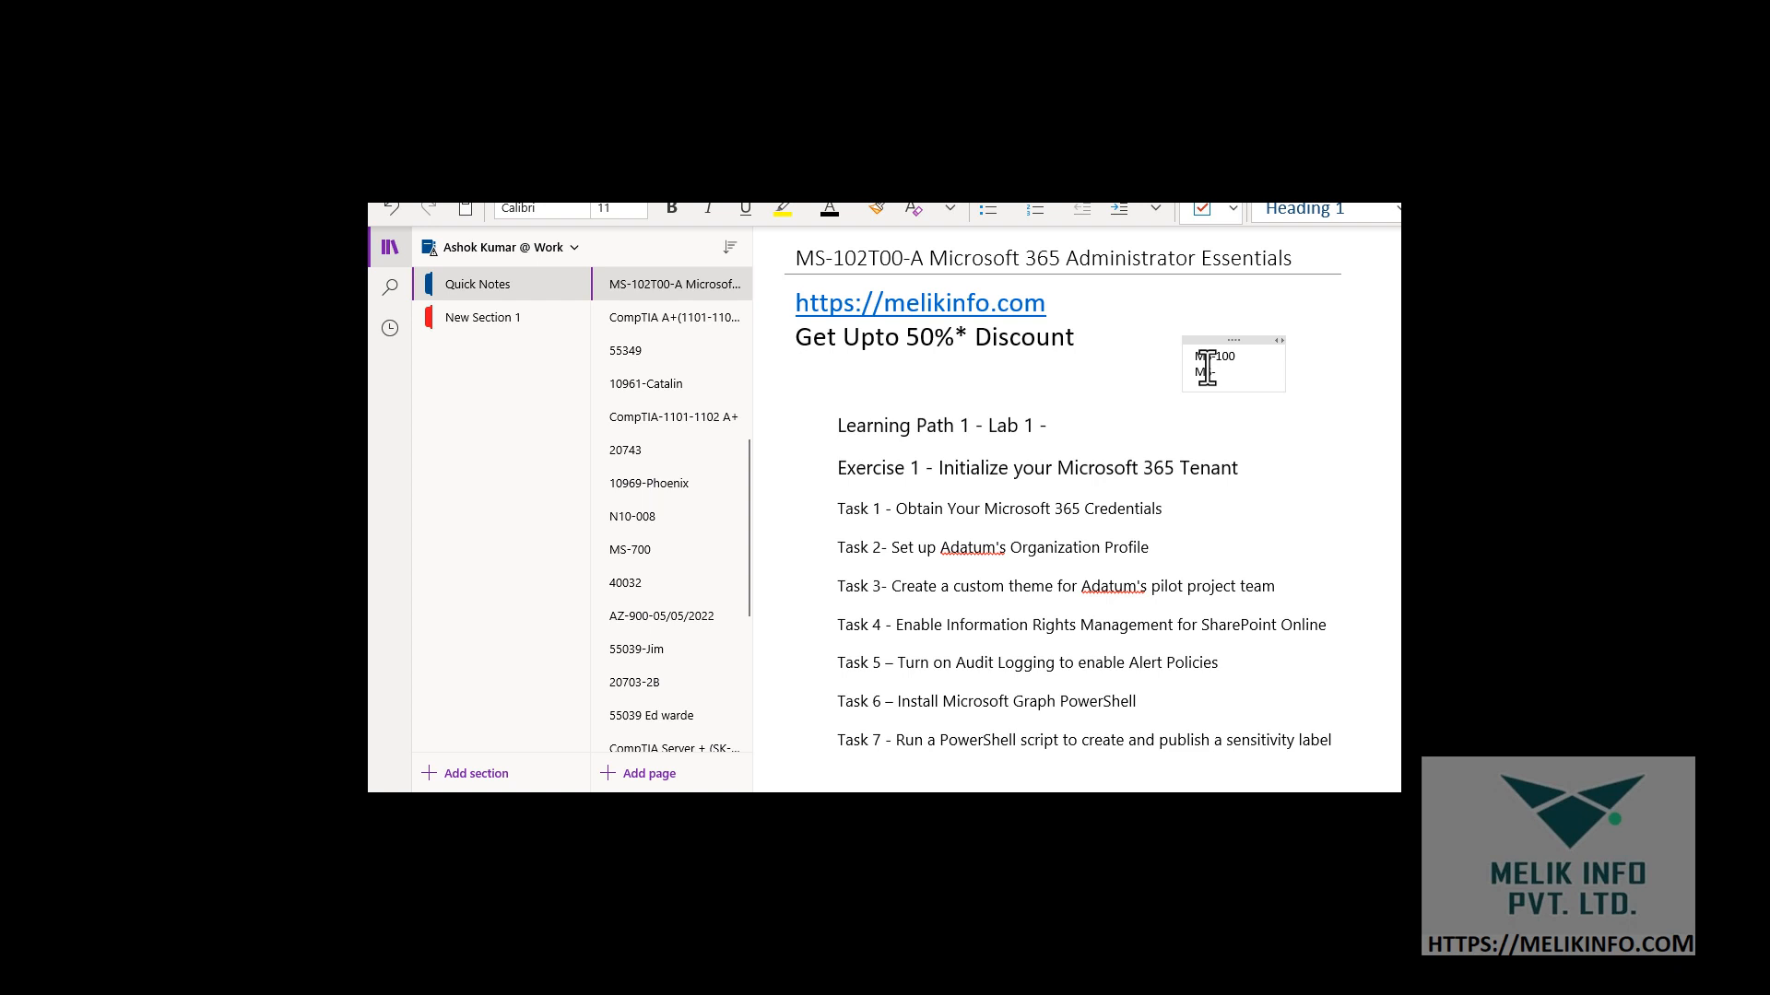
pyautogui.write('S-101')
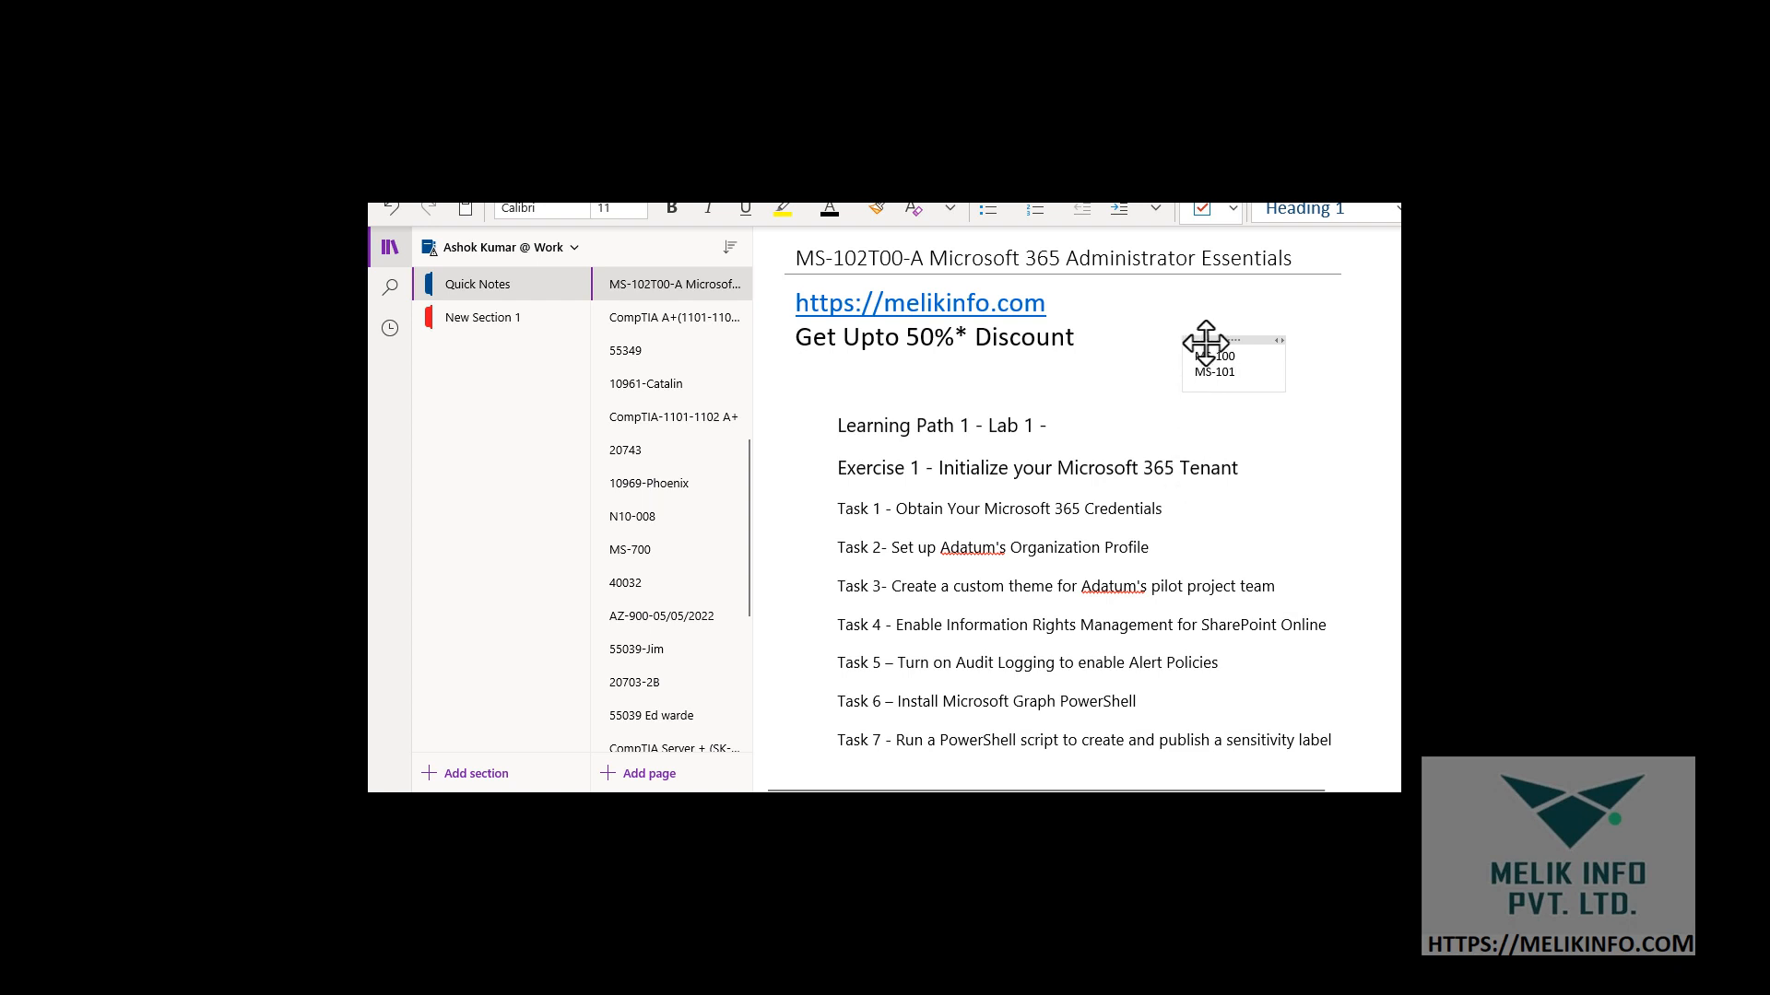
pyautogui.moveTo(1205, 343); pyautogui.dragTo(1205, 322)
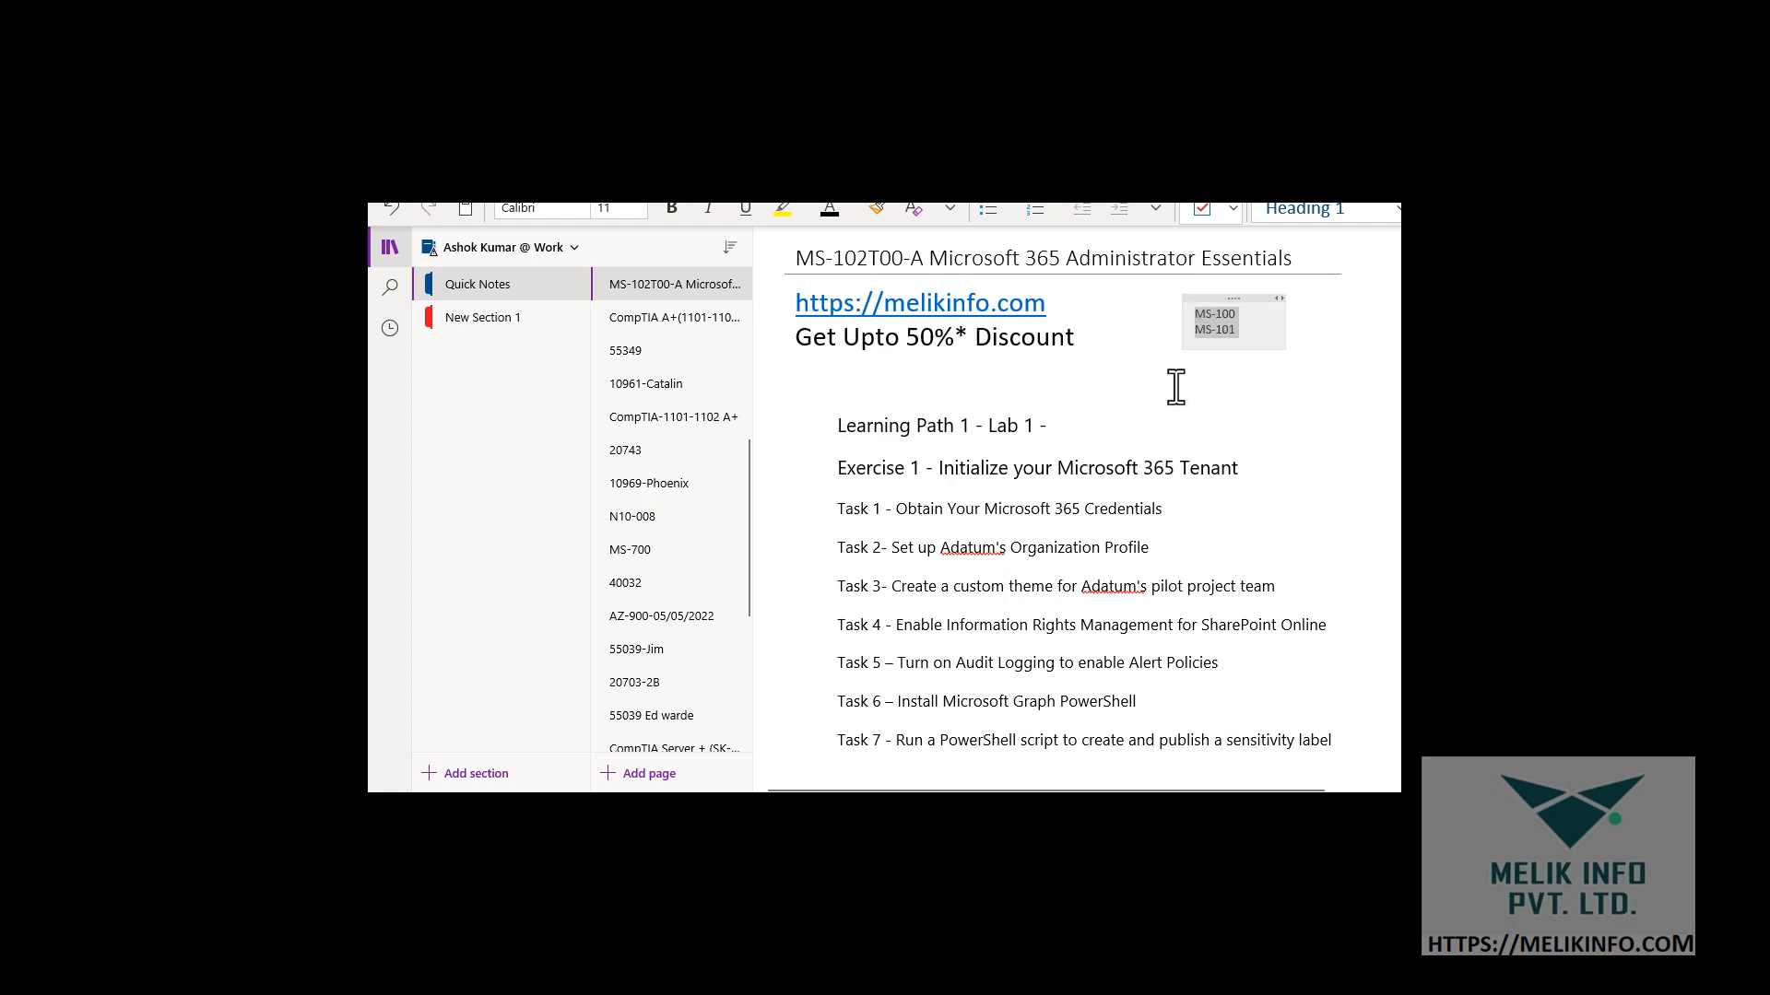
pyautogui.click(1164, 406)
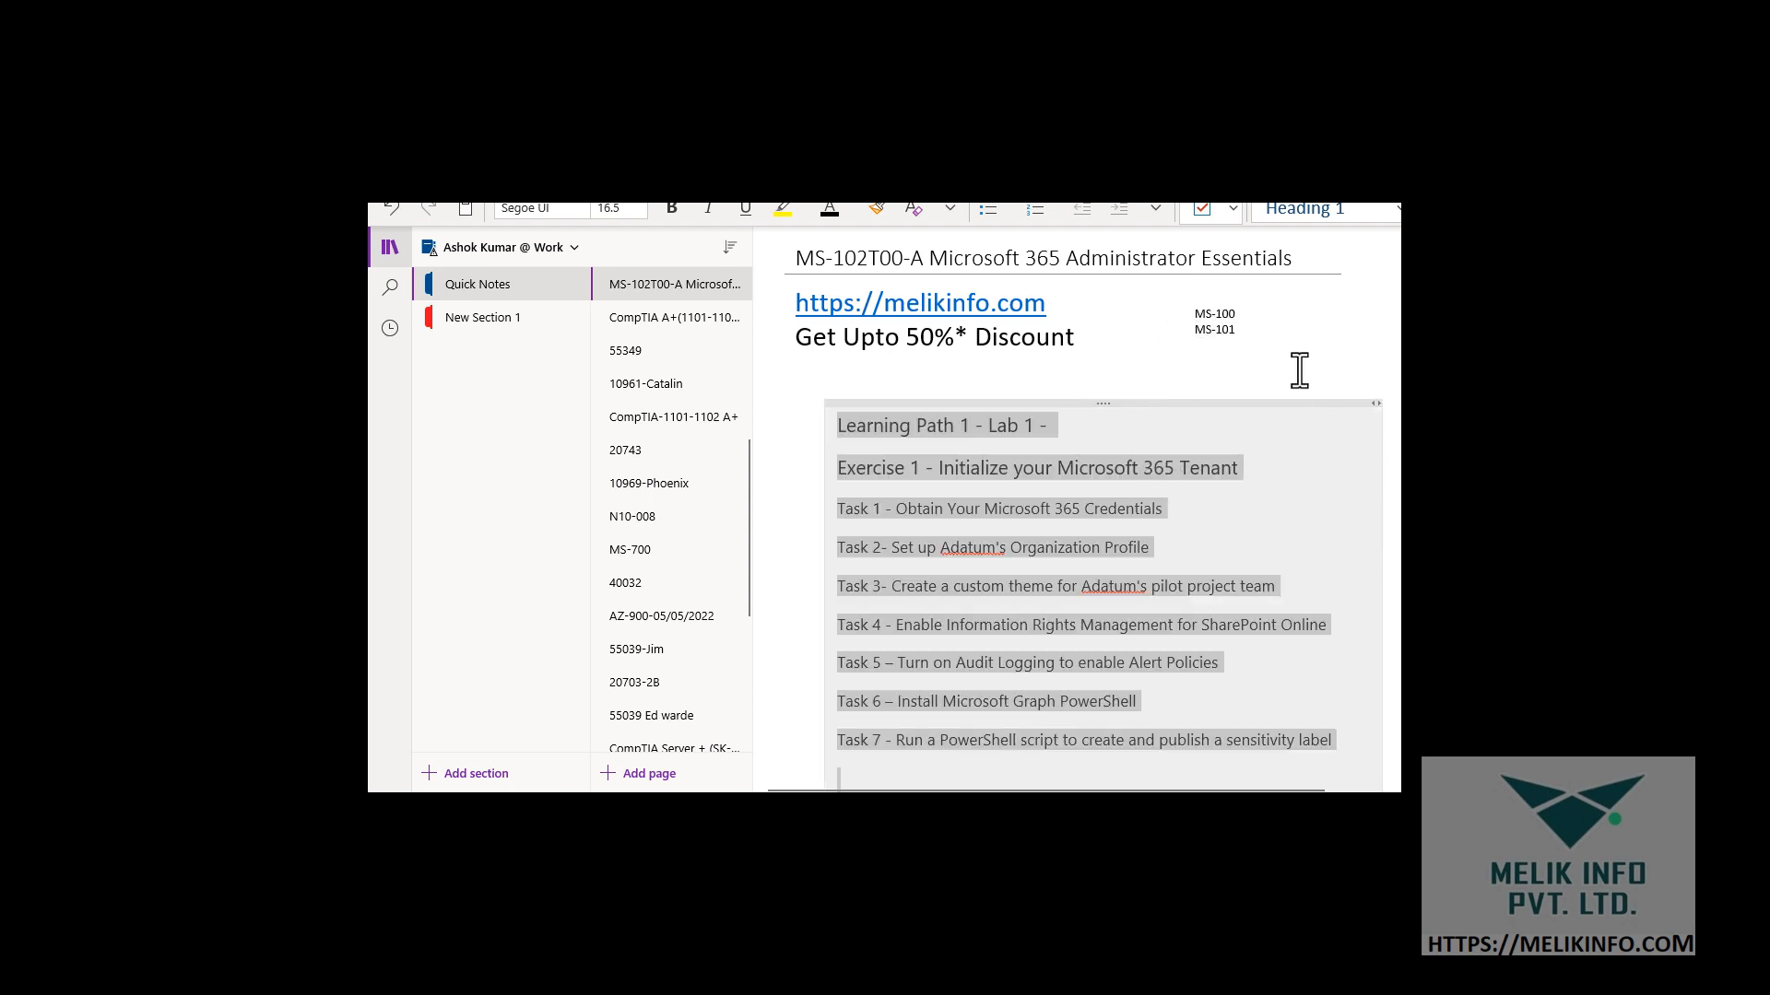
pyautogui.click(1300, 369)
pyautogui.click(1104, 382)
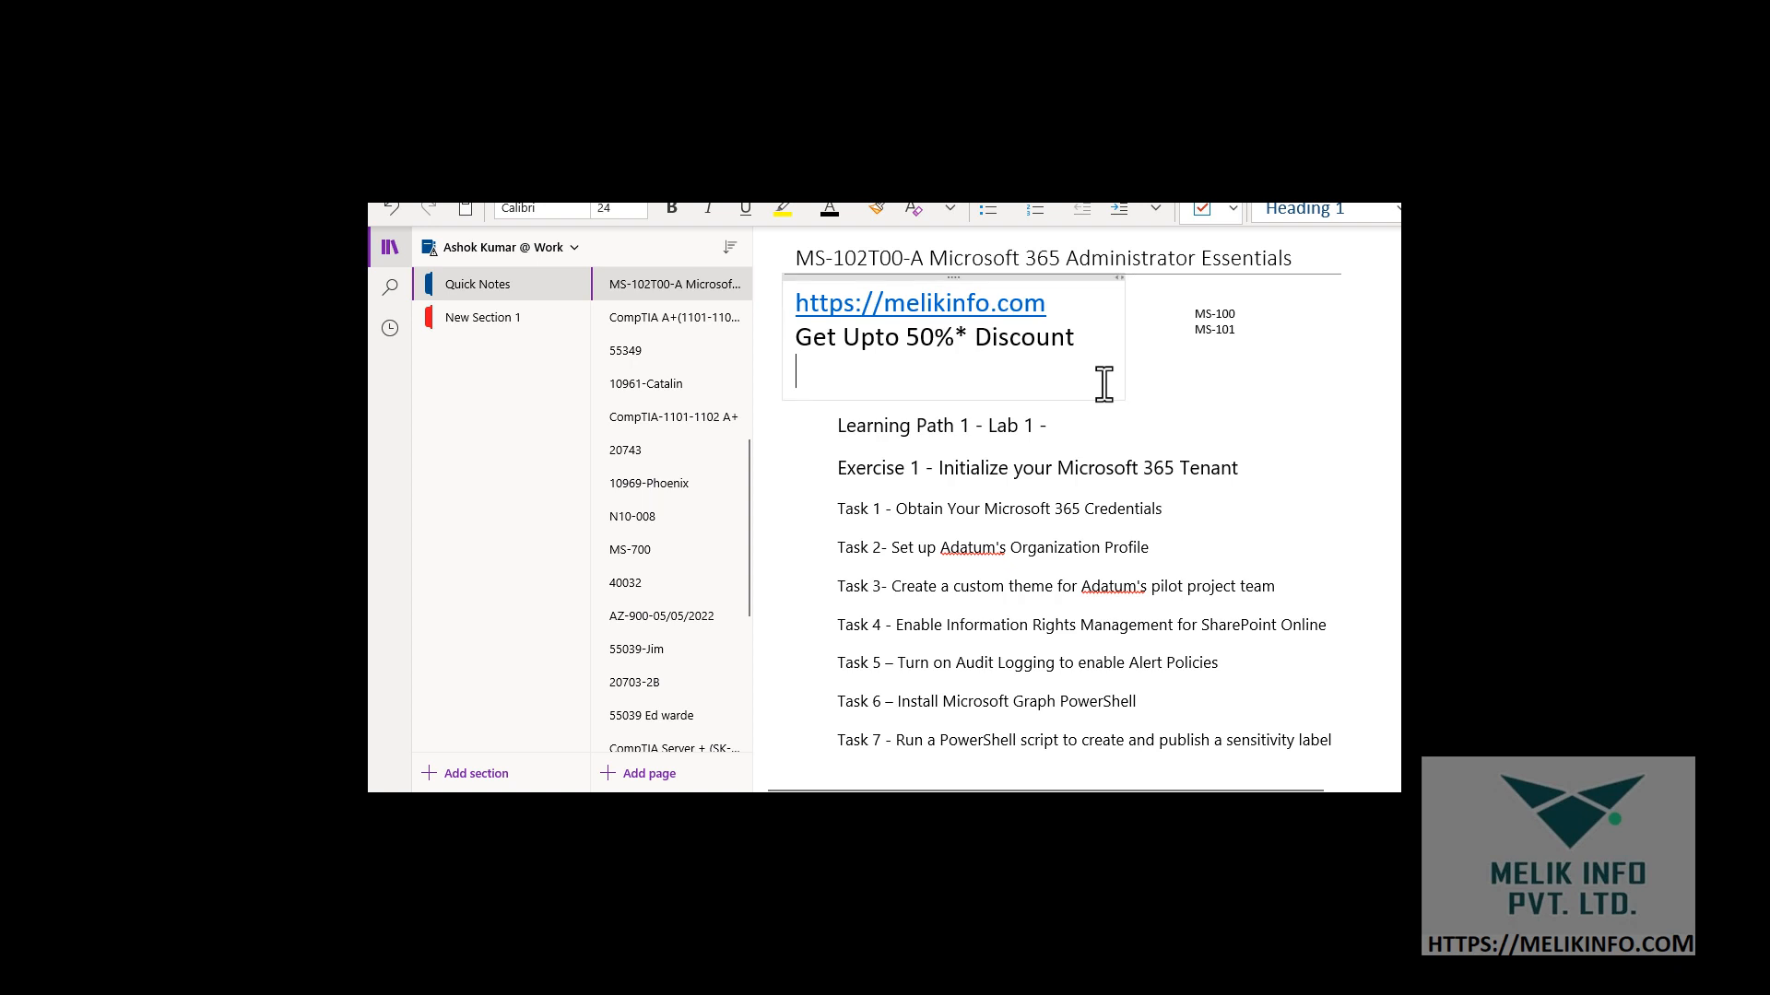
pyautogui.scroll(-2, 1166, 540)
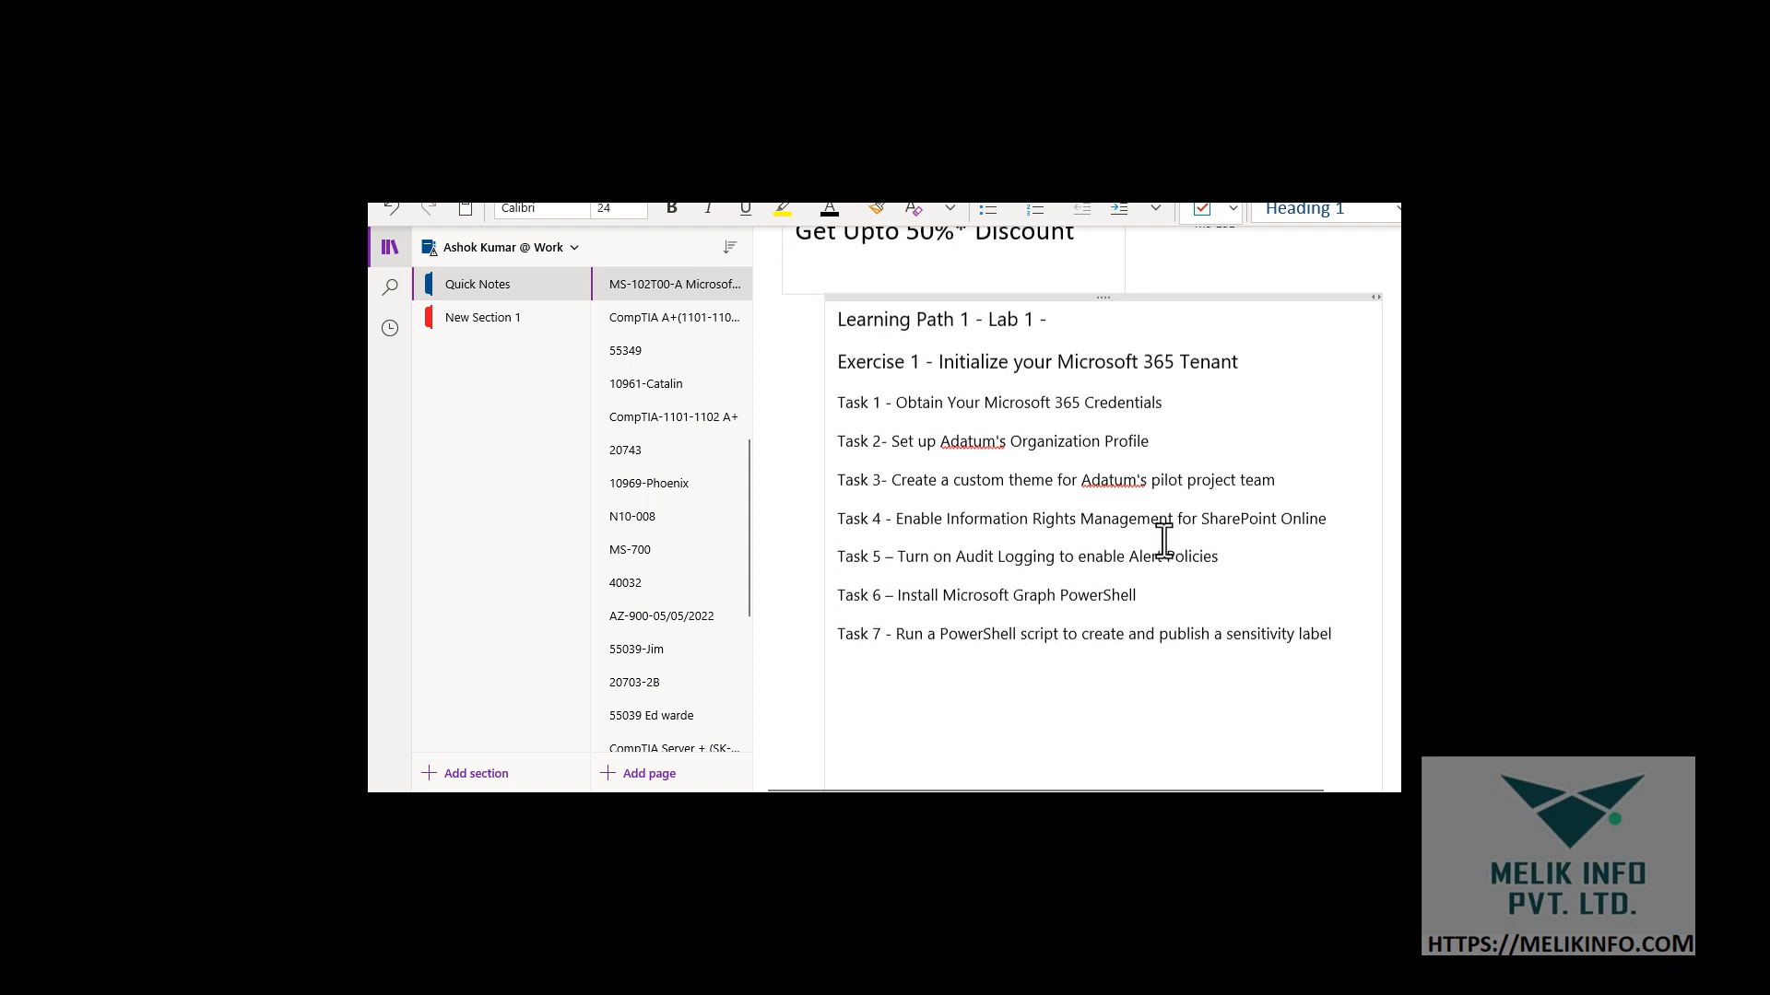
pyautogui.scroll(1, 1164, 539)
pyautogui.click(1043, 751)
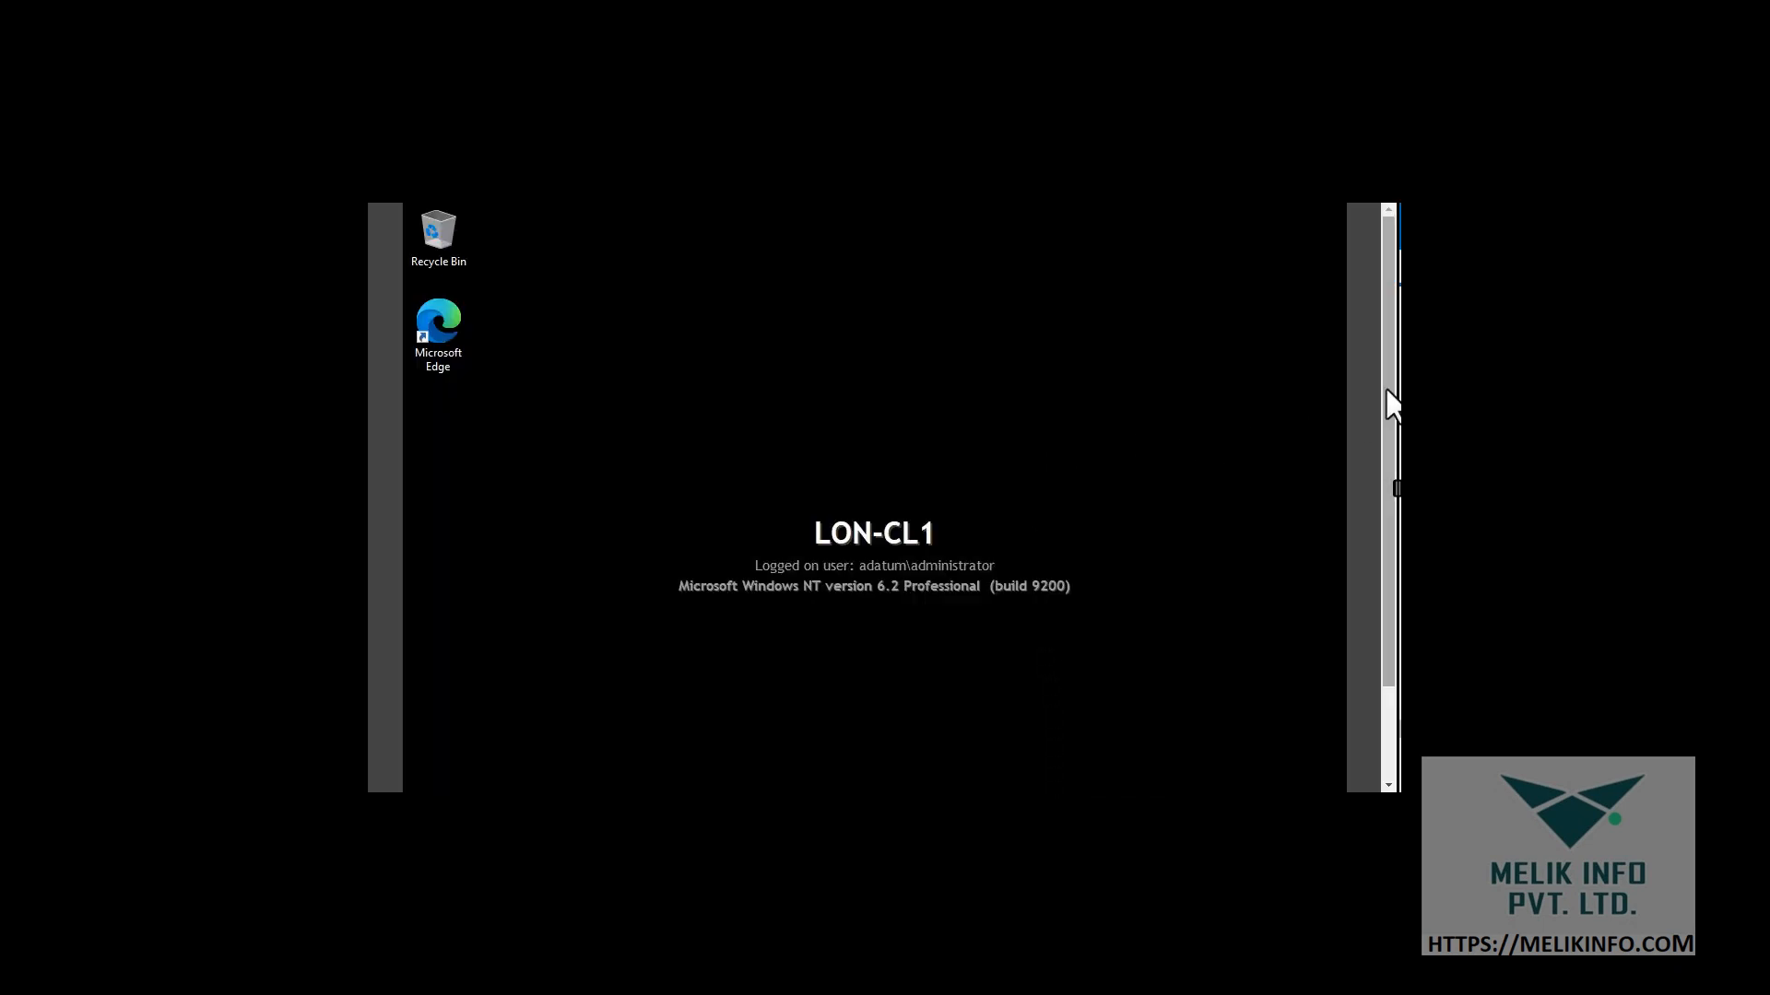
pyautogui.moveTo(1387, 395); pyautogui.dragTo(1346, 599)
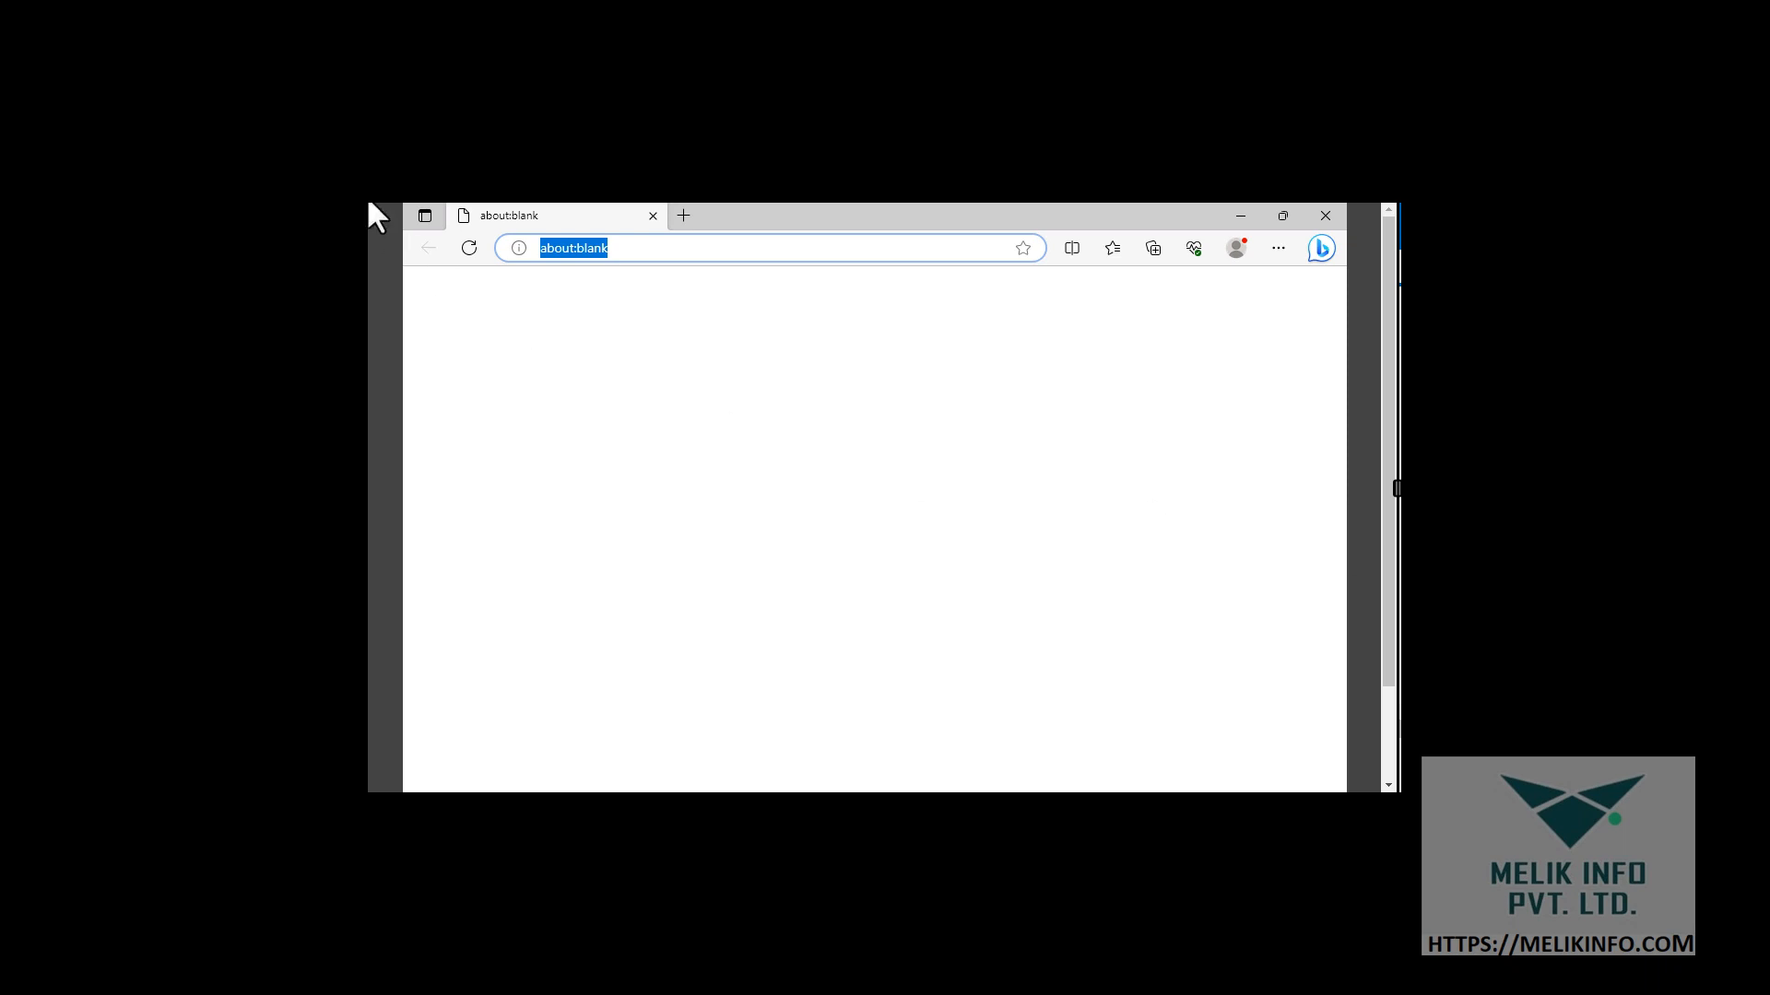
pyautogui.write('https://portal.office.com')
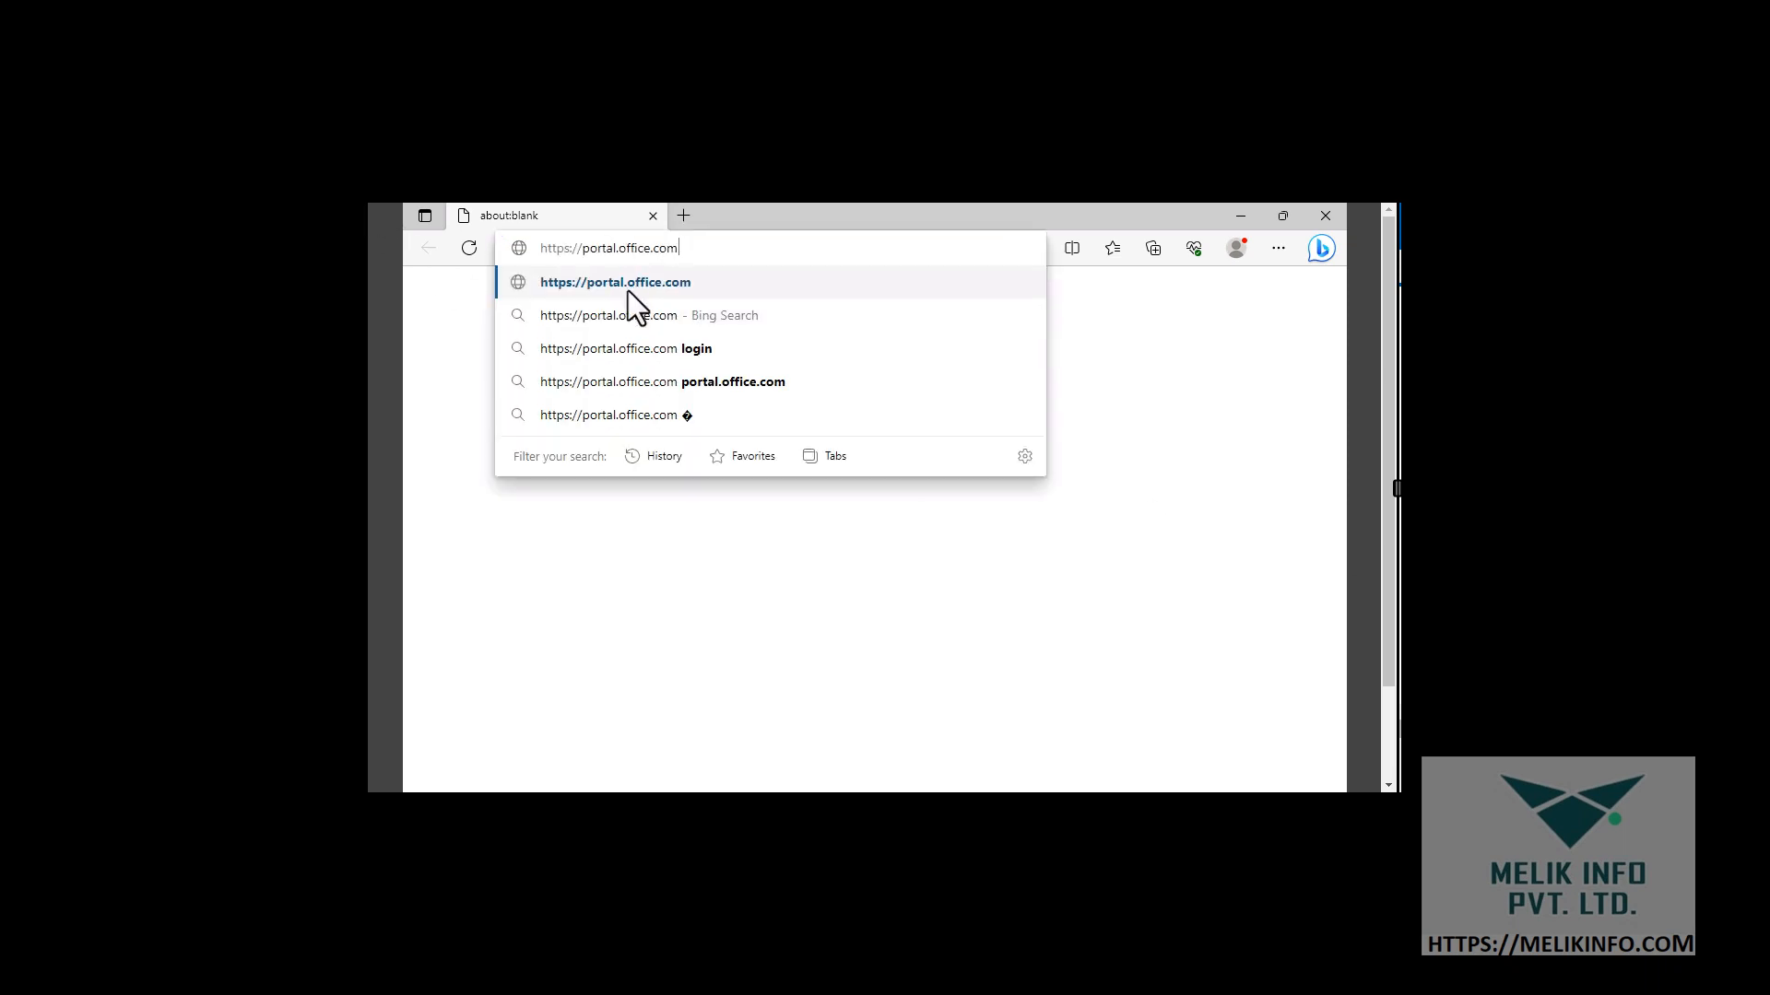
pyautogui.press('Return')
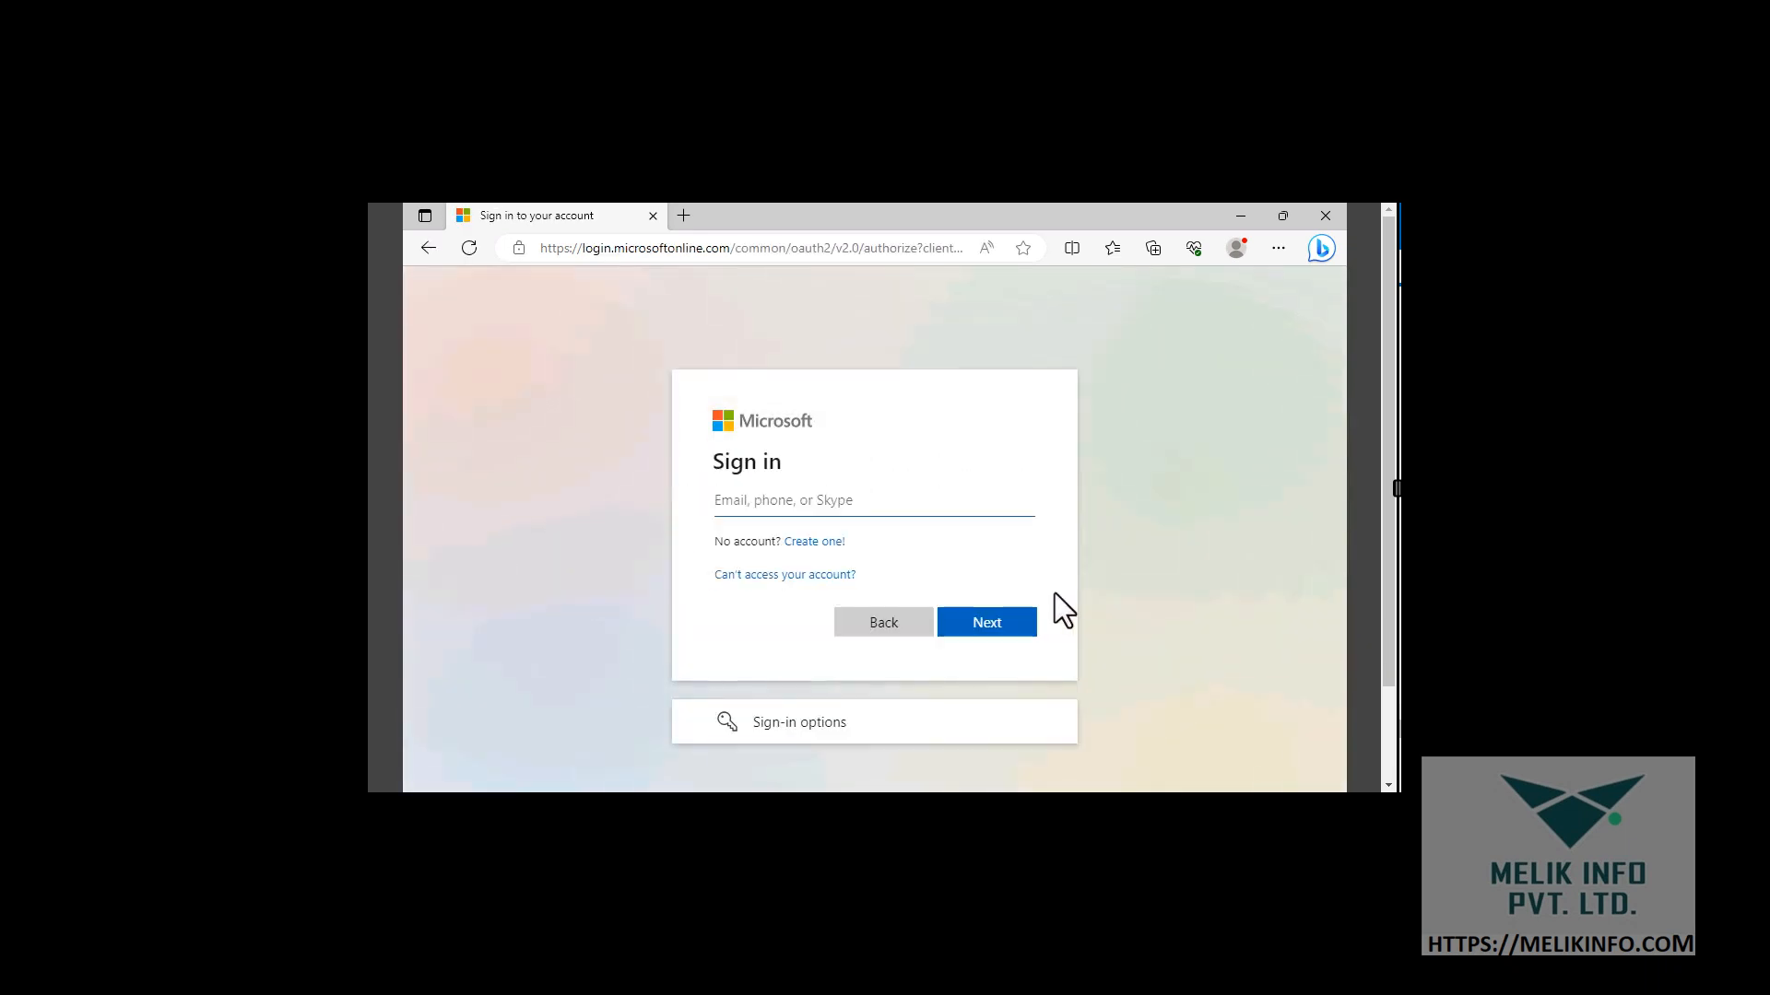
pyautogui.click(924, 505)
# Open youtube.com in a new browser tab and accept the Microsoft recommended browser settings
pyautogui.click(682, 216)
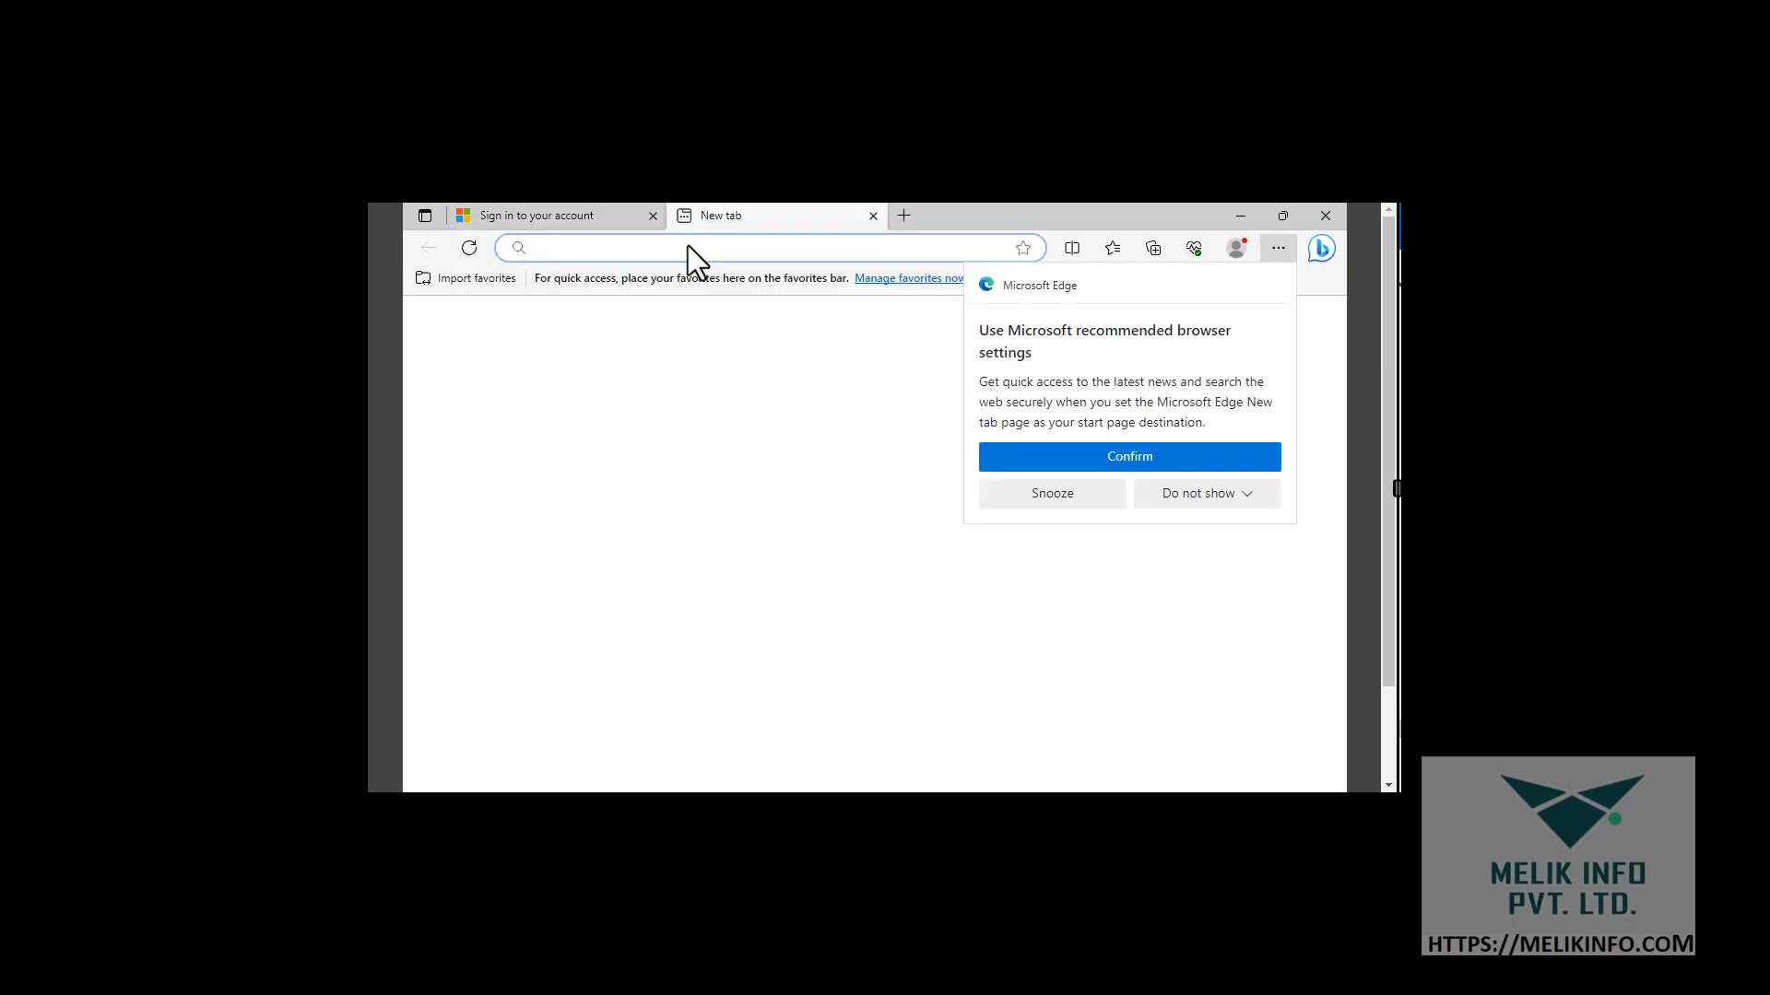
pyautogui.write('yout')
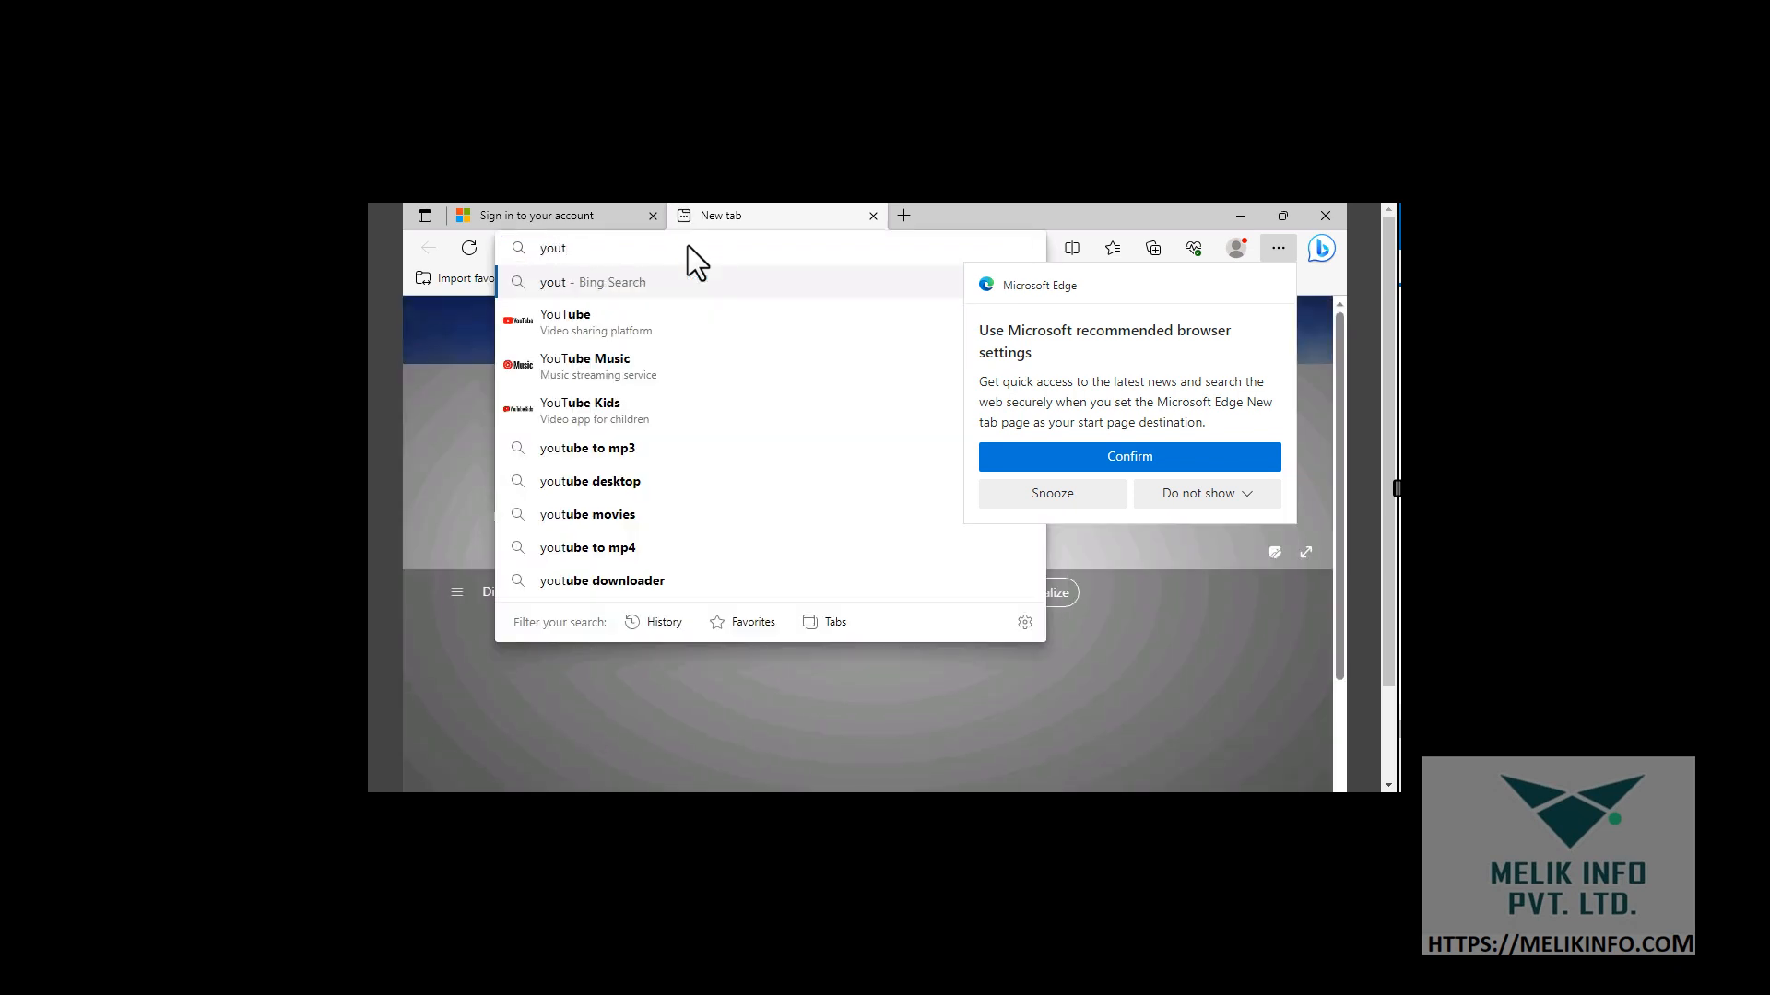
pyautogui.write('ube')
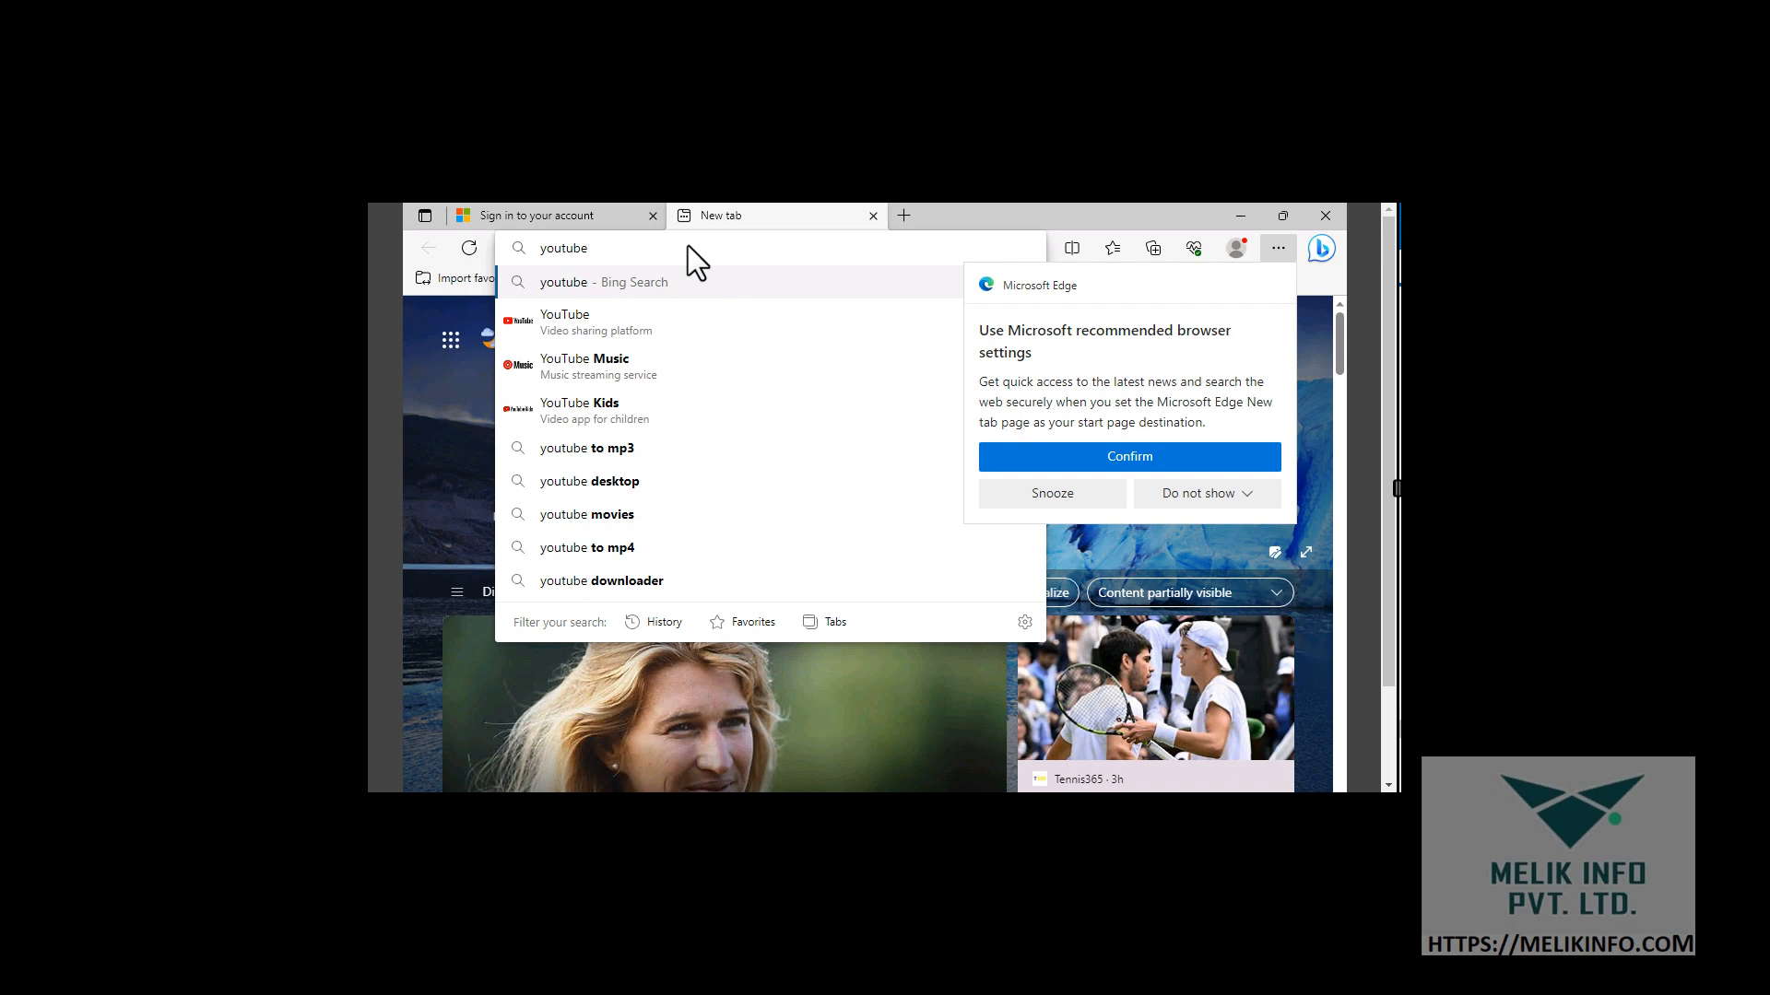
pyautogui.write('.com')
pyautogui.press('Return')
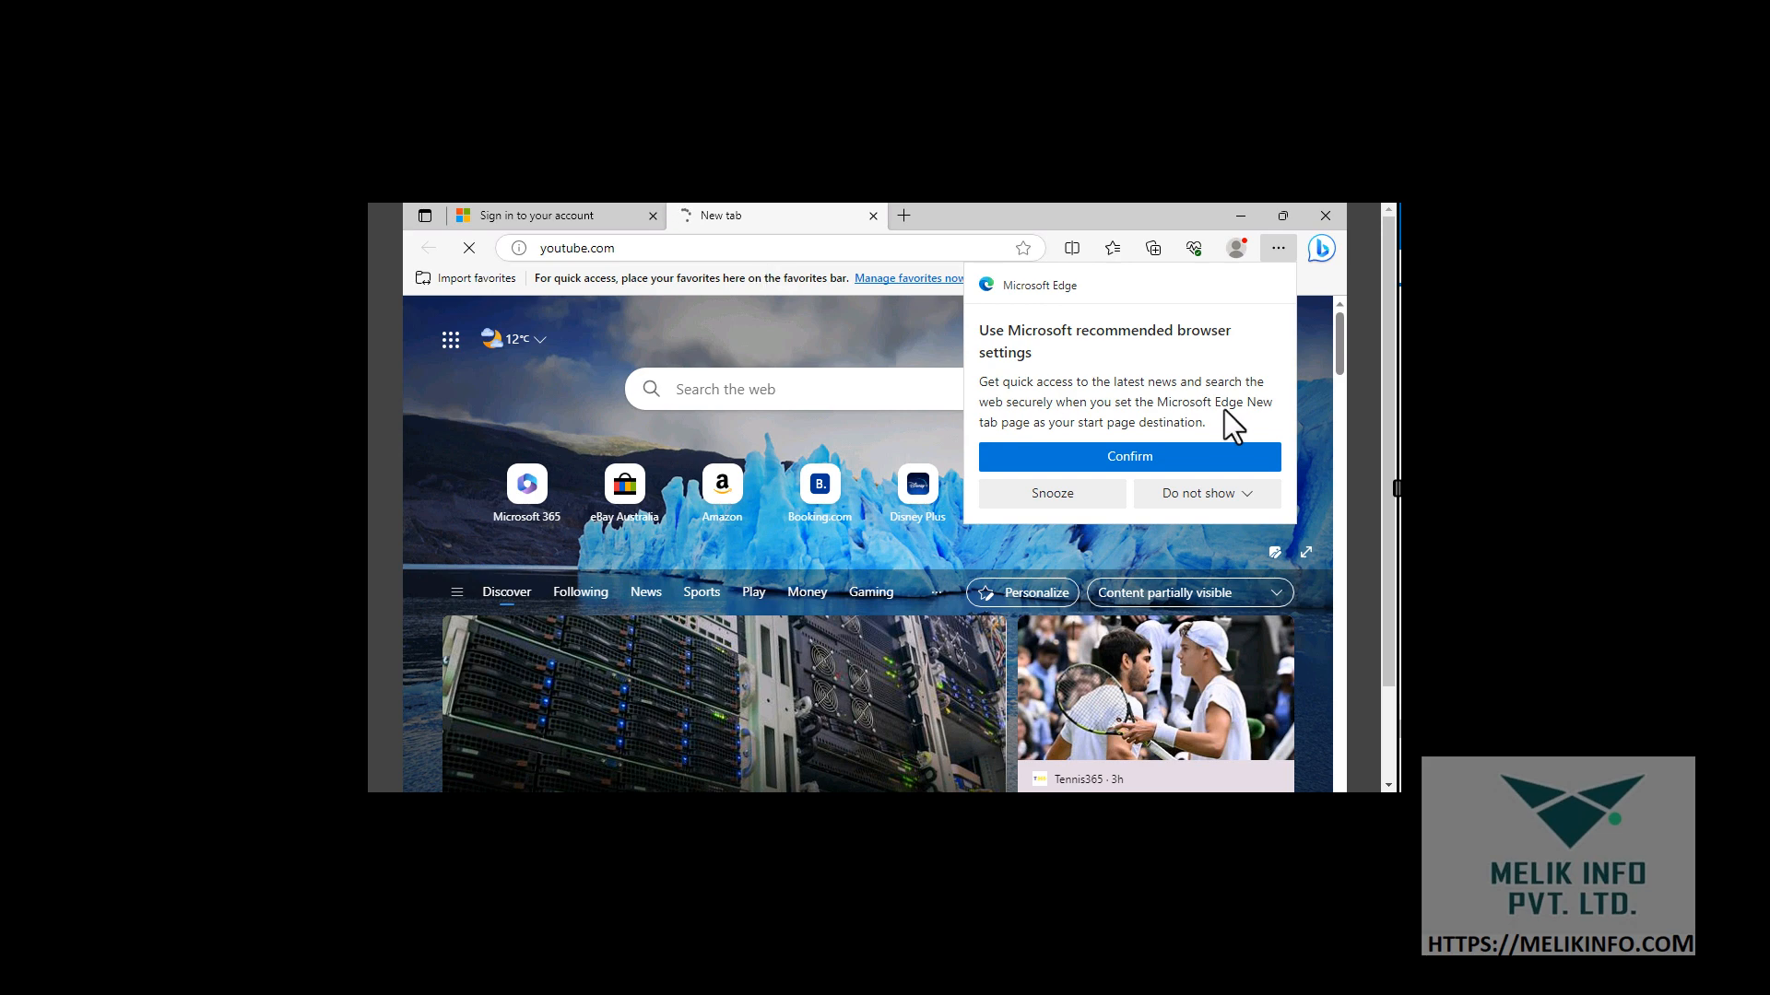
pyautogui.click(1113, 461)
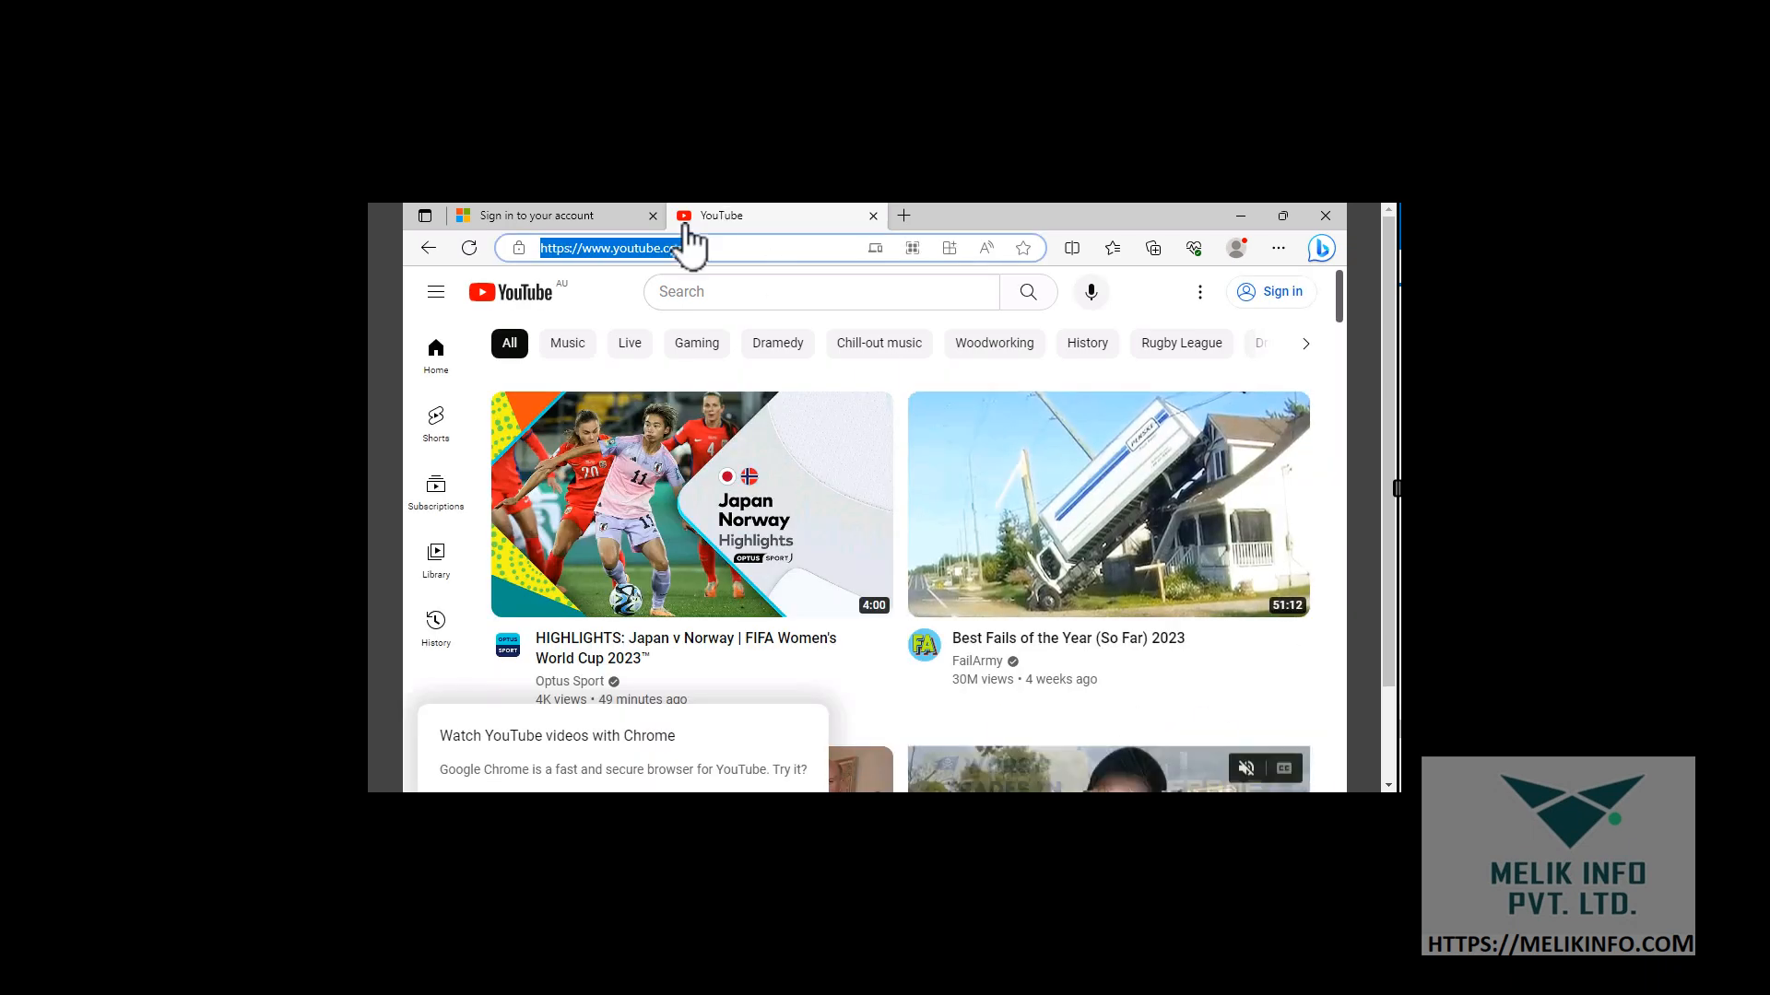
pyautogui.click(390, 206)
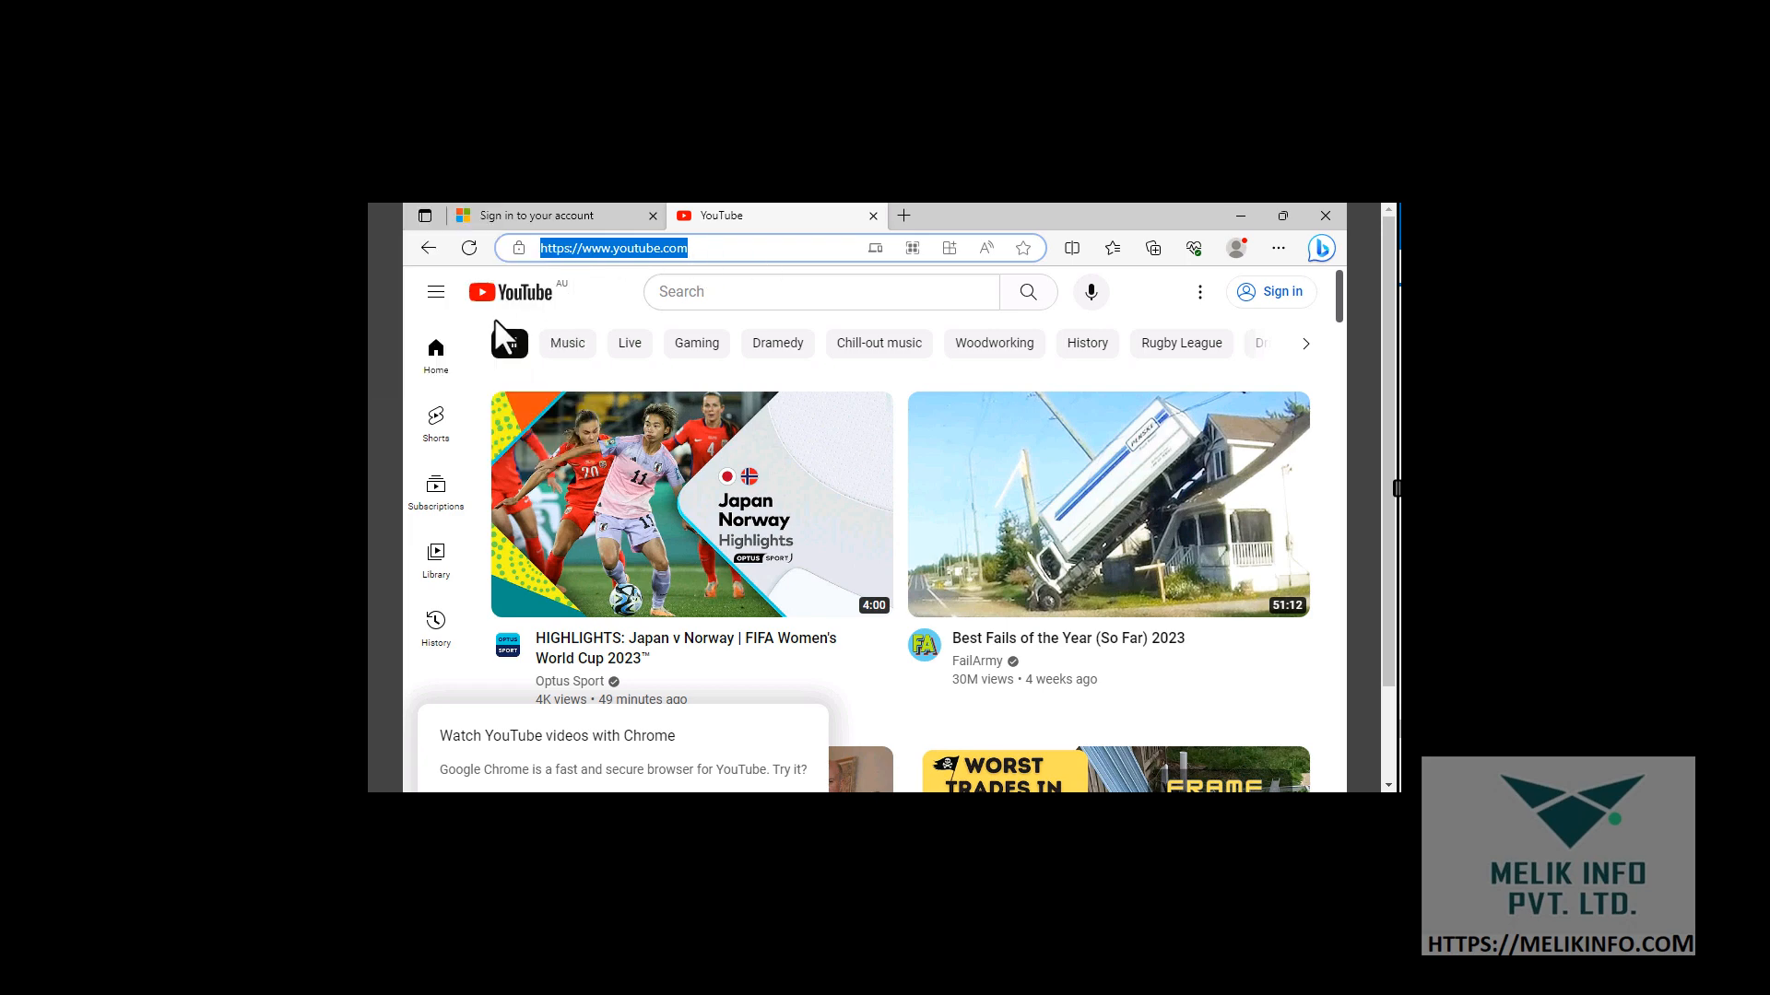
pyautogui.click(389, 213)
pyautogui.moveTo(433, 322)
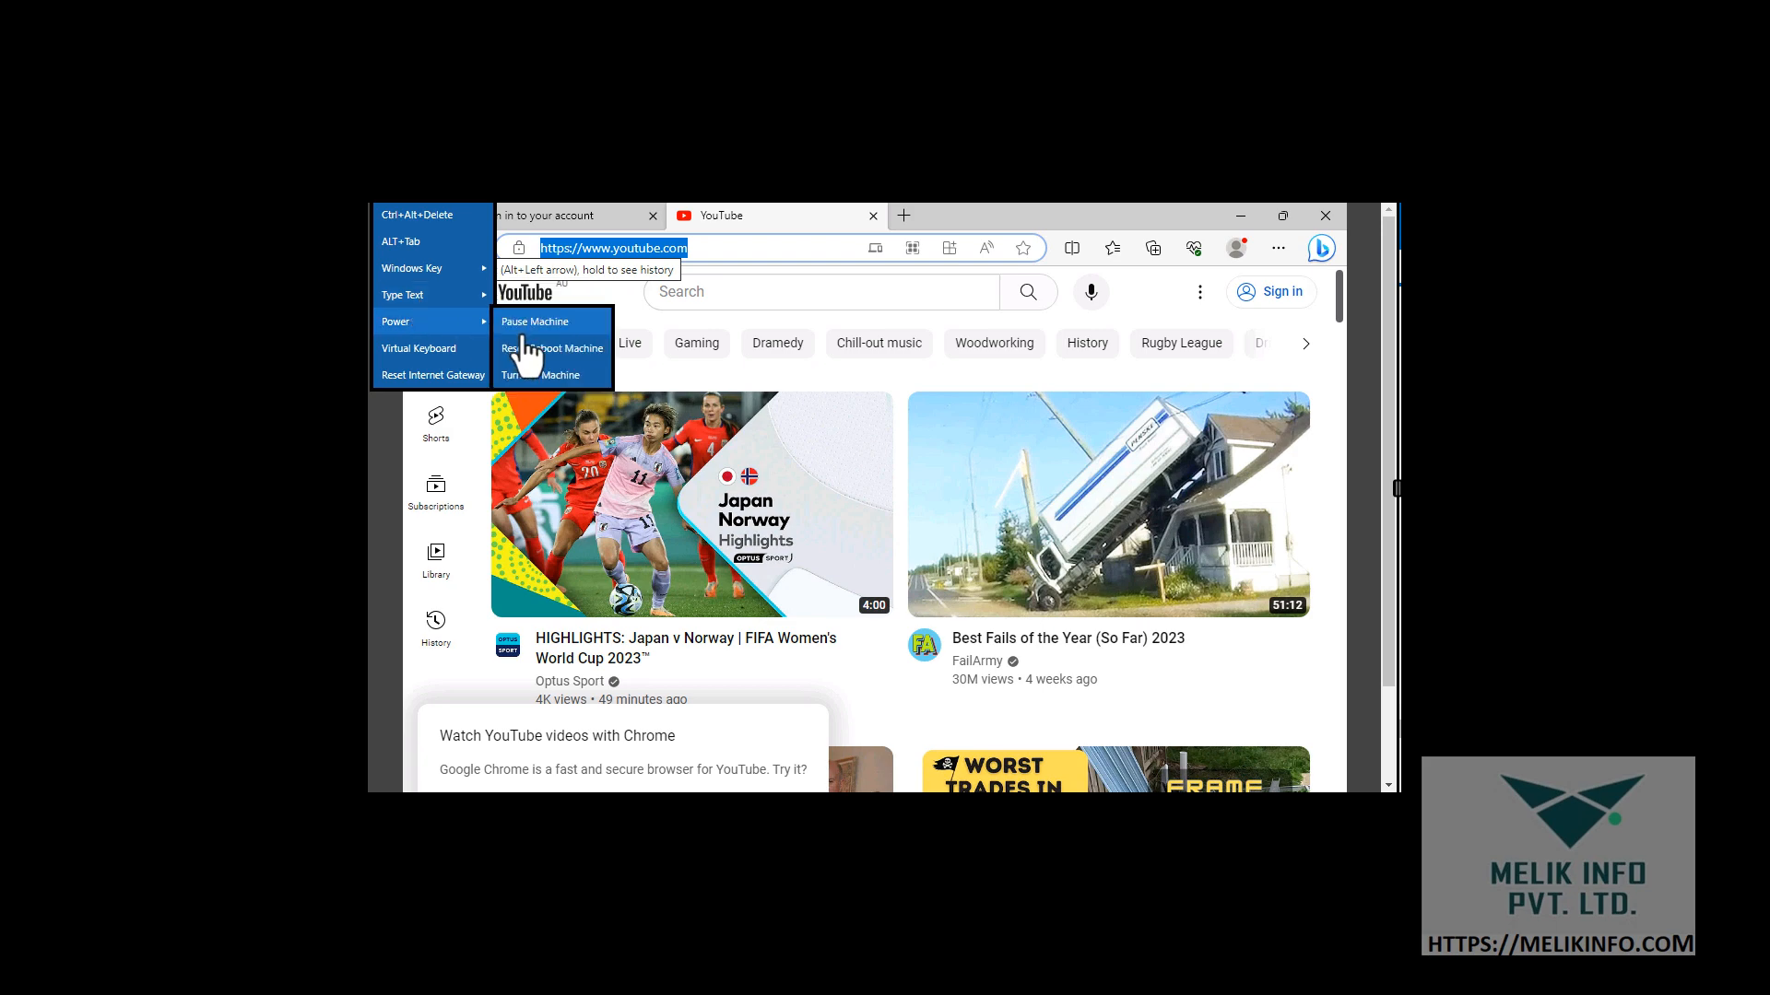
pyautogui.click(545, 348)
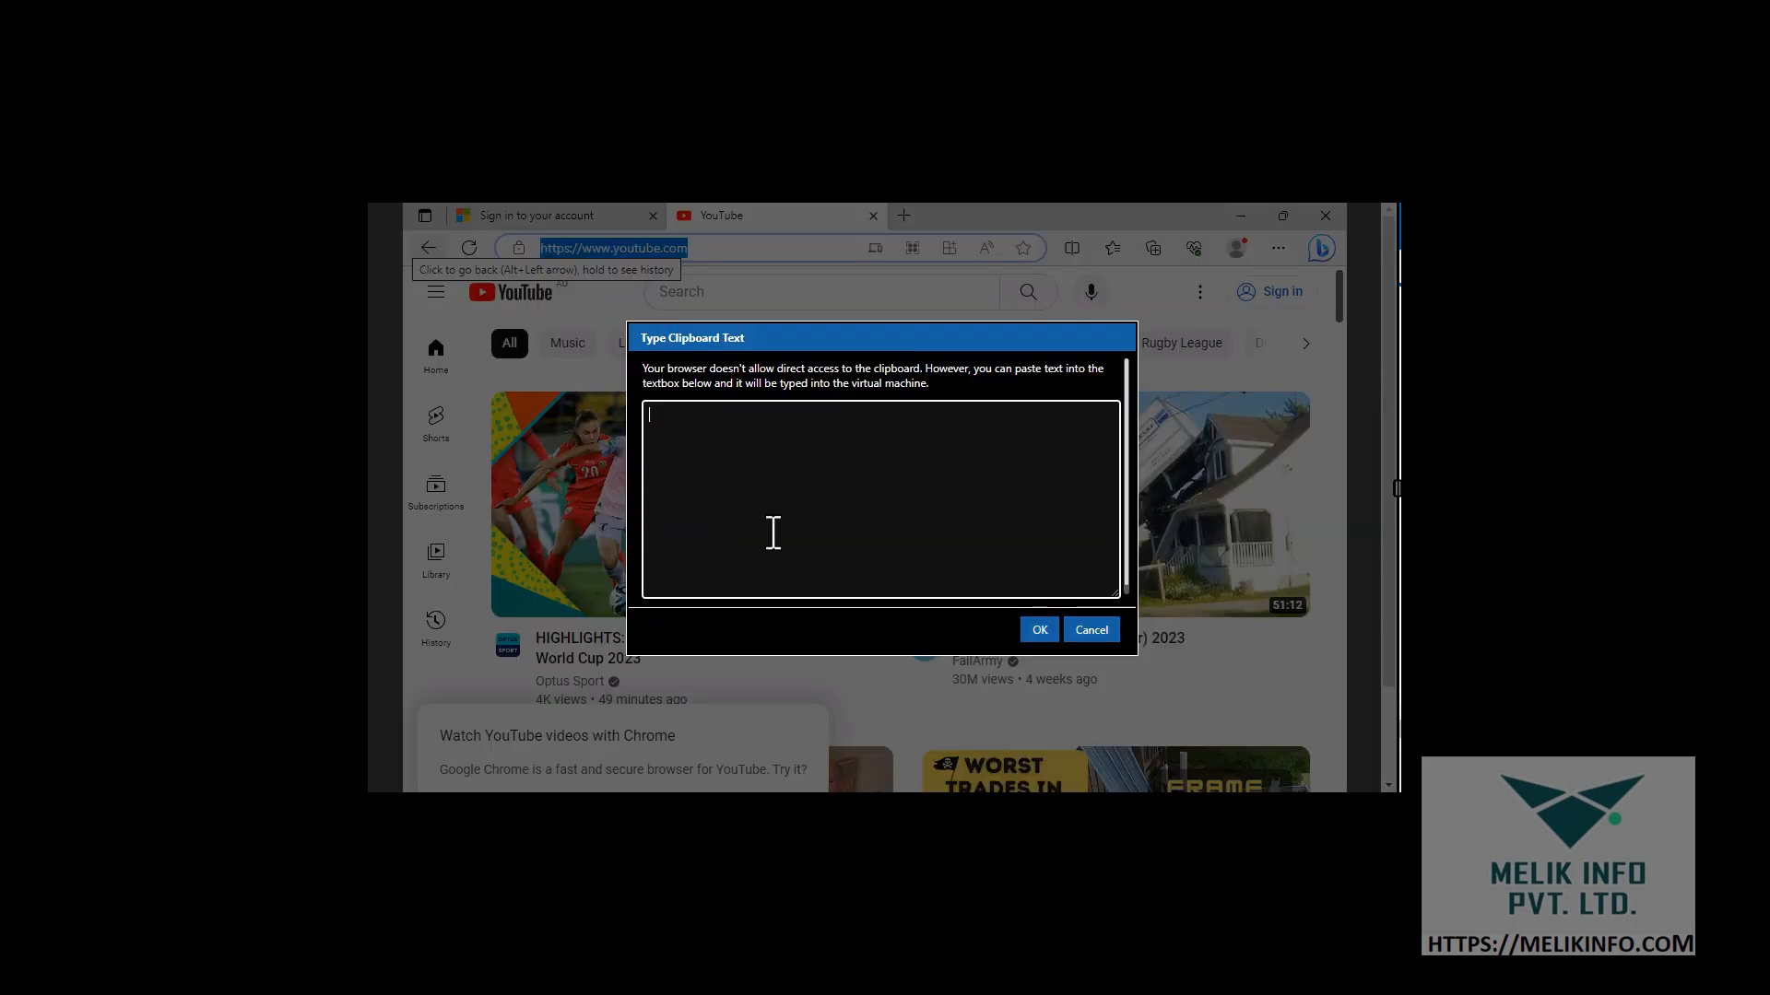
pyautogui.write('https://www.youtube.com/watch?v=ijR19mLafkE&list=PL4XlUeu97_d6q3DjCyxFmAK24ZnGmrcE6&index=3')
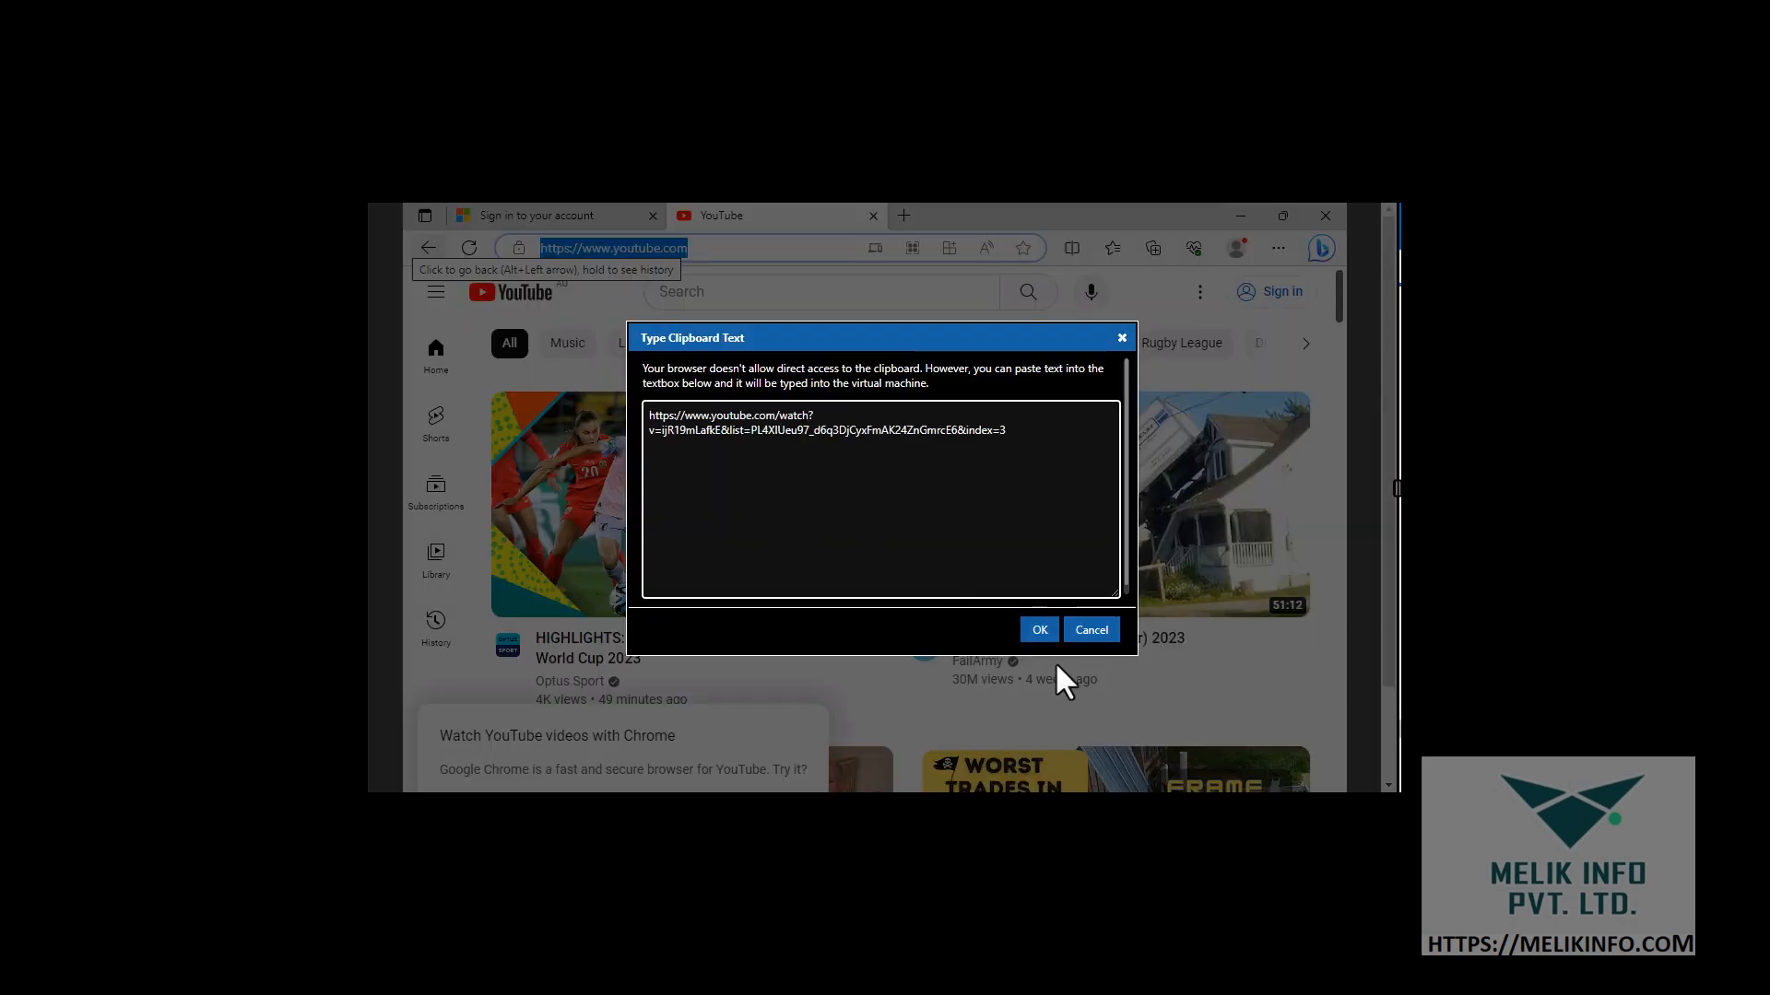
pyautogui.click(1031, 632)
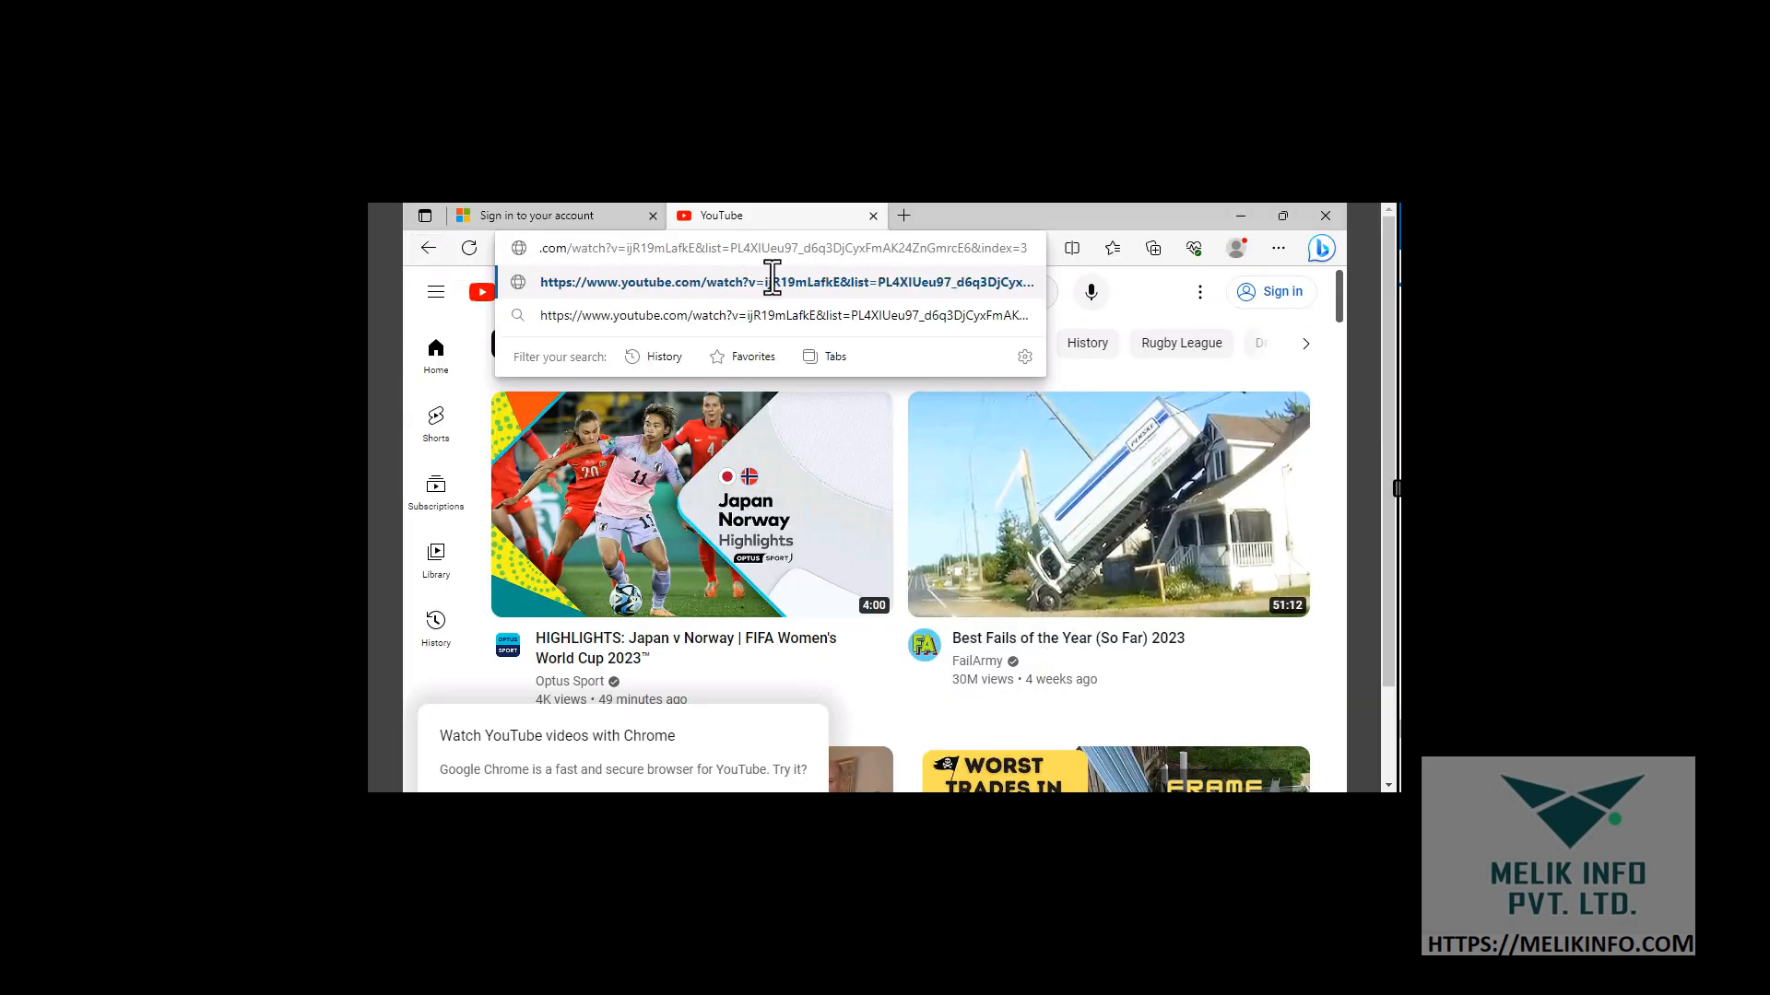
pyautogui.press('Return')
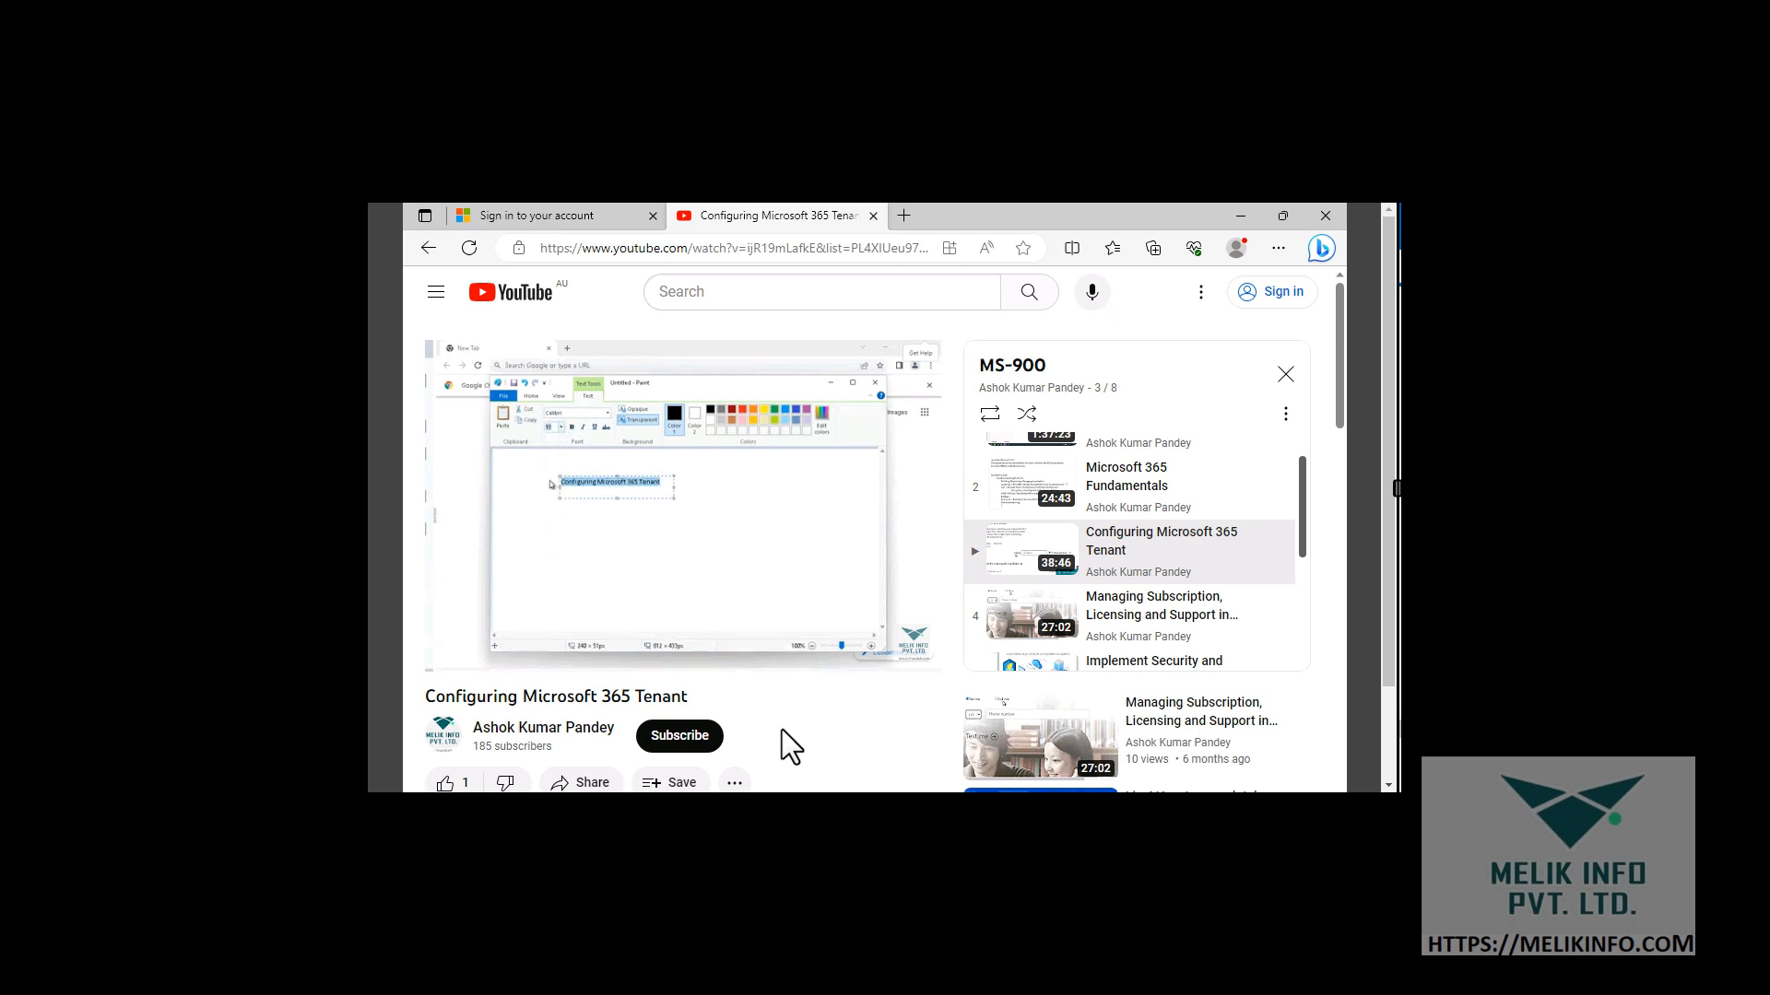
# Sign in to Microsoft 365 with the admin account's e-mail and password, saving the password with automatic saving on and staying signed in
pyautogui.click(583, 217)
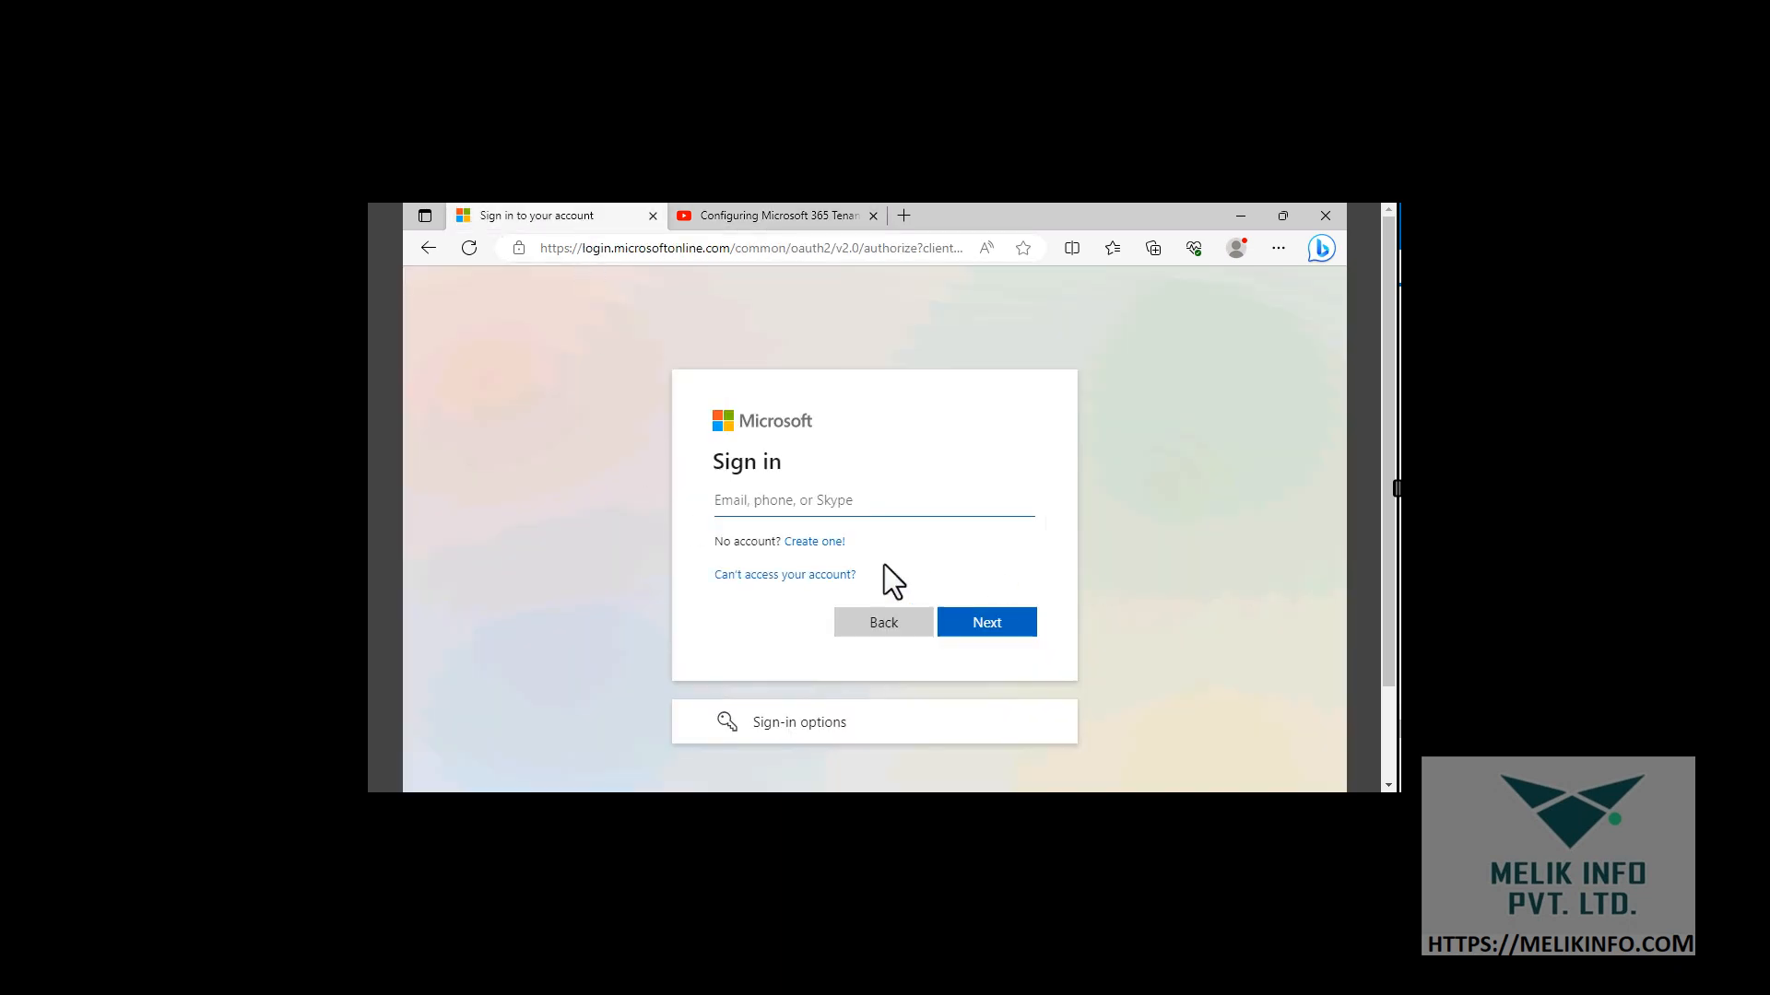
pyautogui.hotkey('ctrl', 'v')
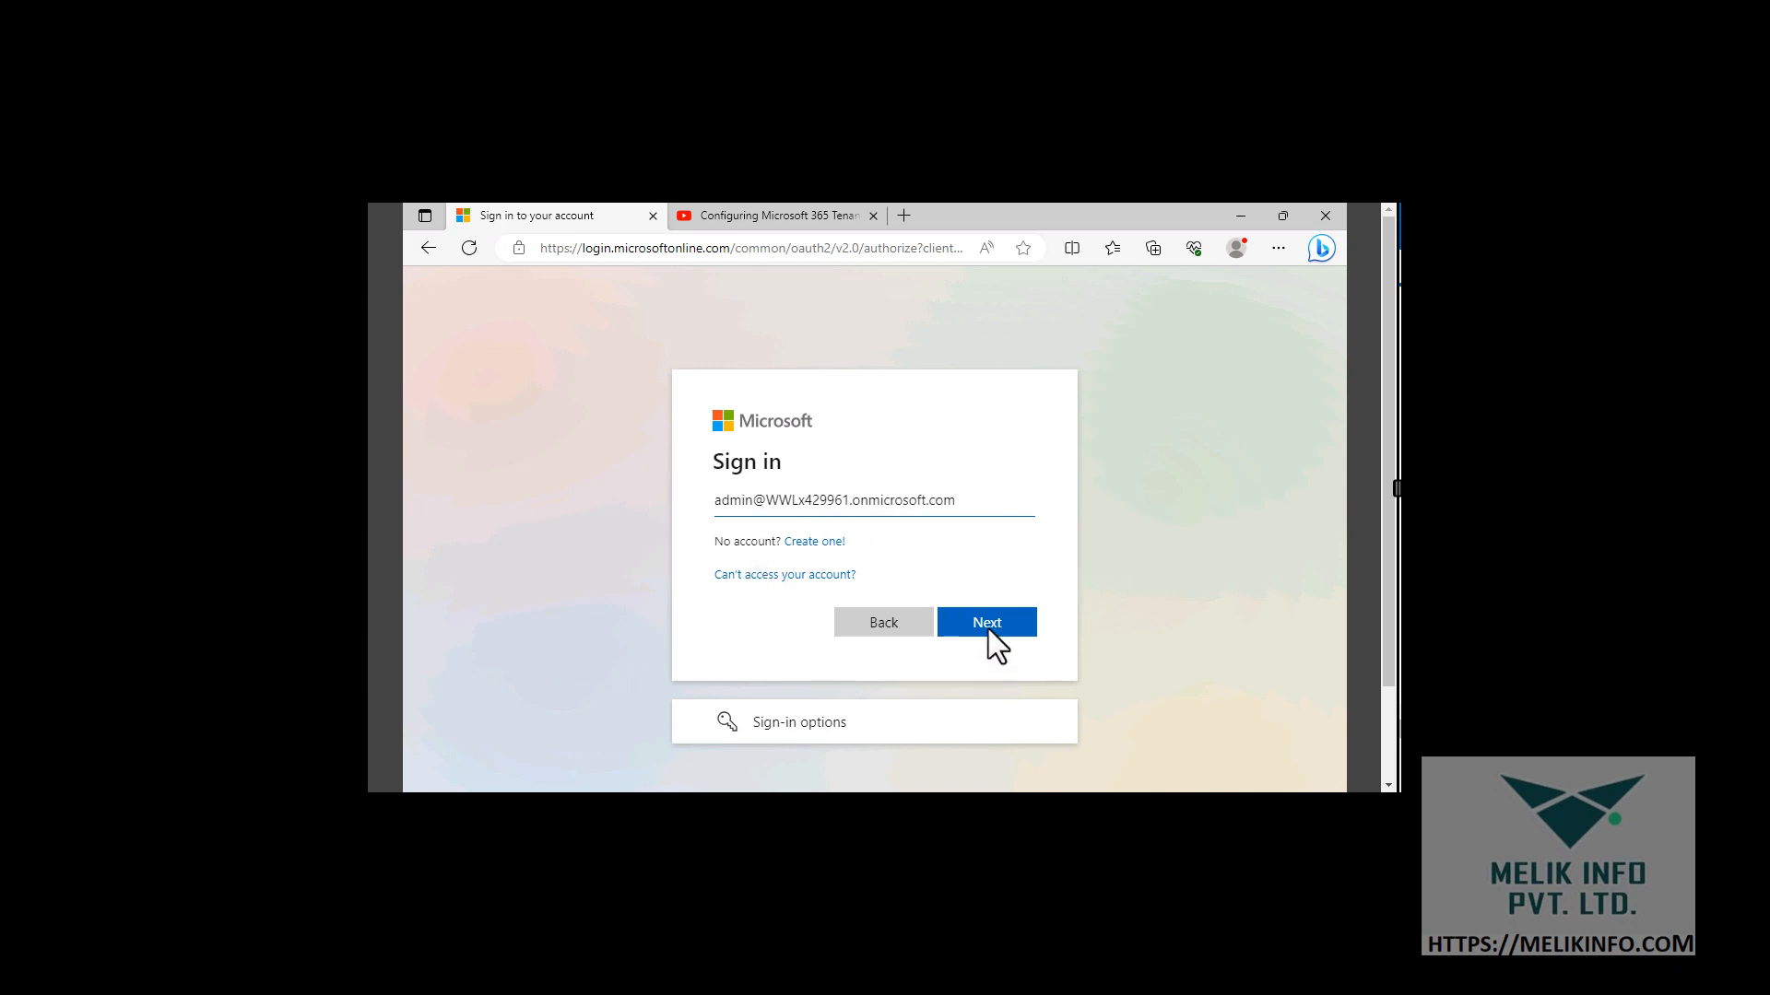
pyautogui.click(989, 631)
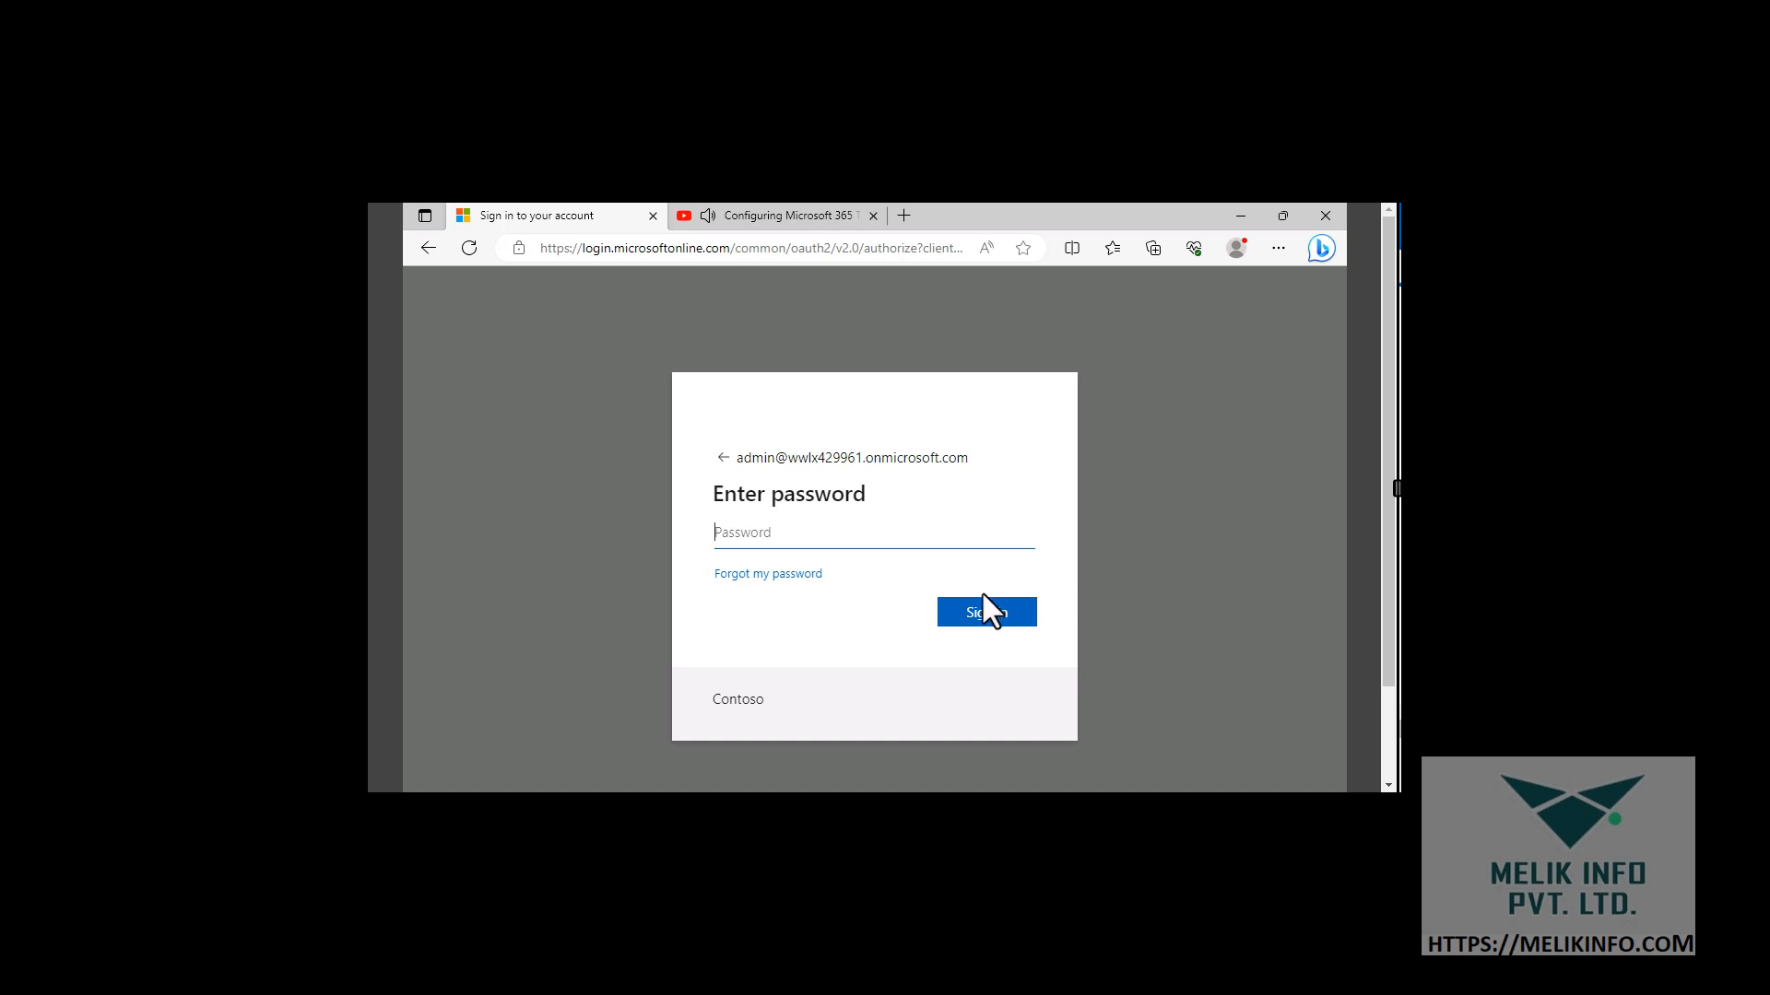
pyautogui.hotkey('ctrl', 'v')
pyautogui.click(986, 627)
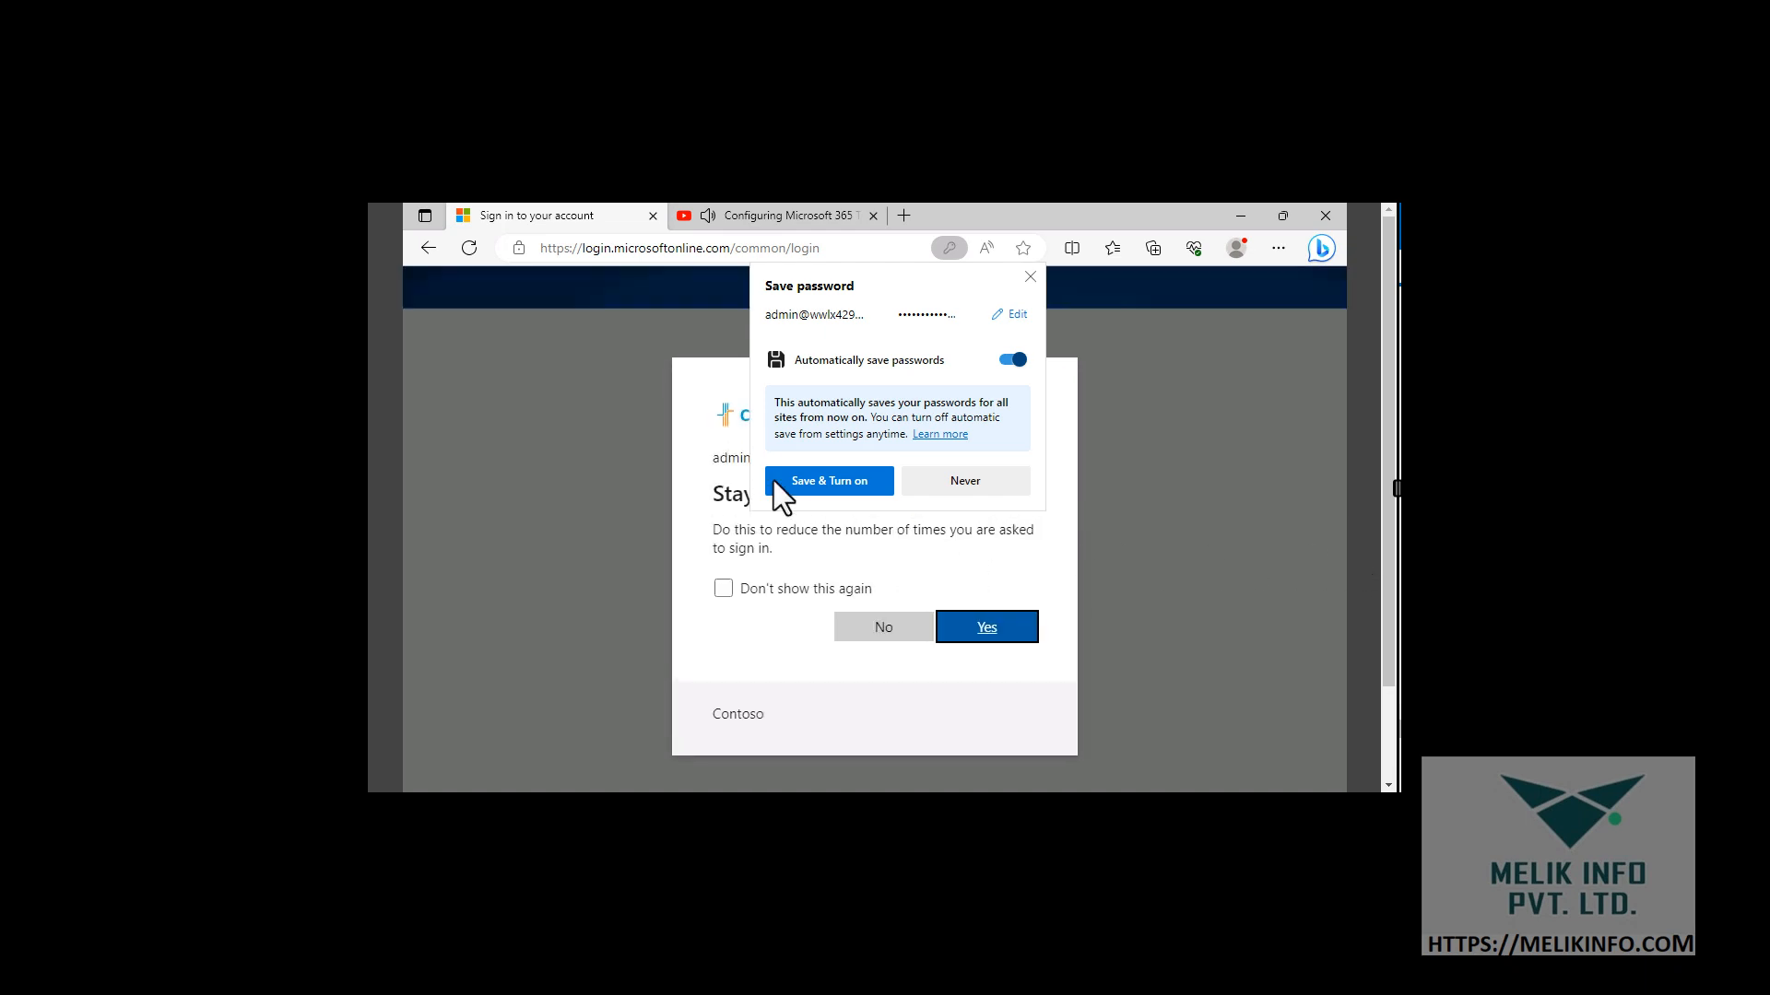
pyautogui.click(805, 480)
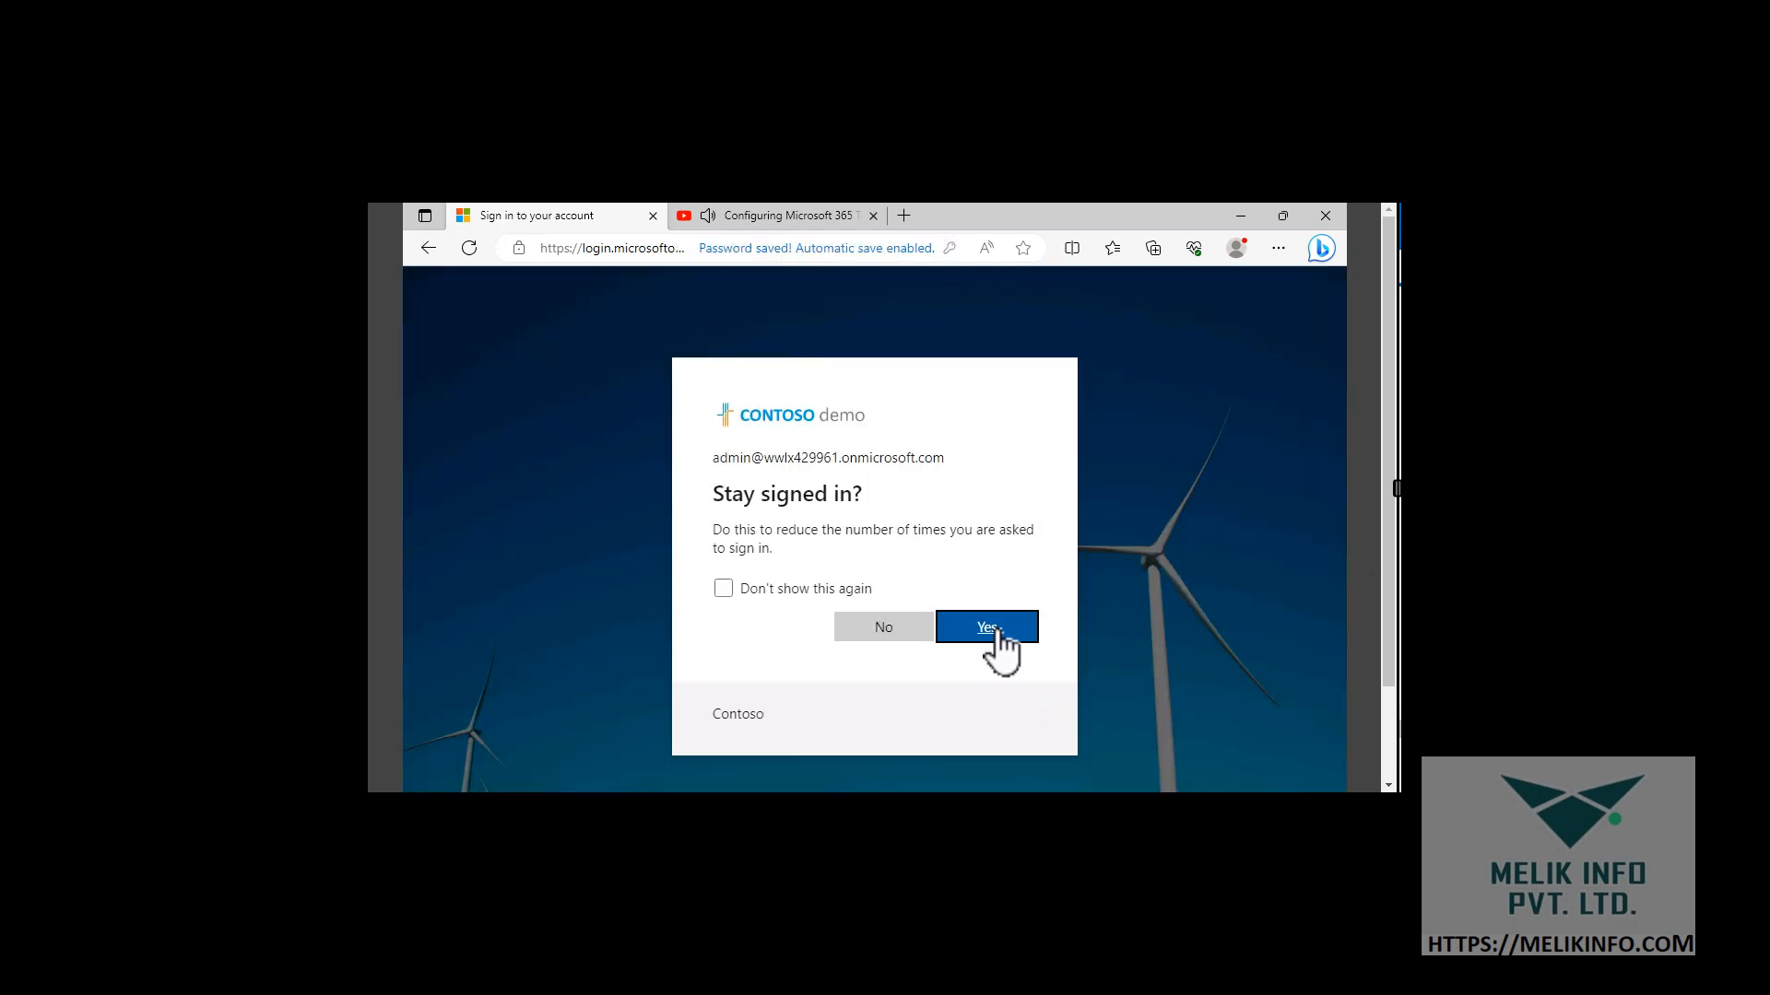
pyautogui.click(995, 630)
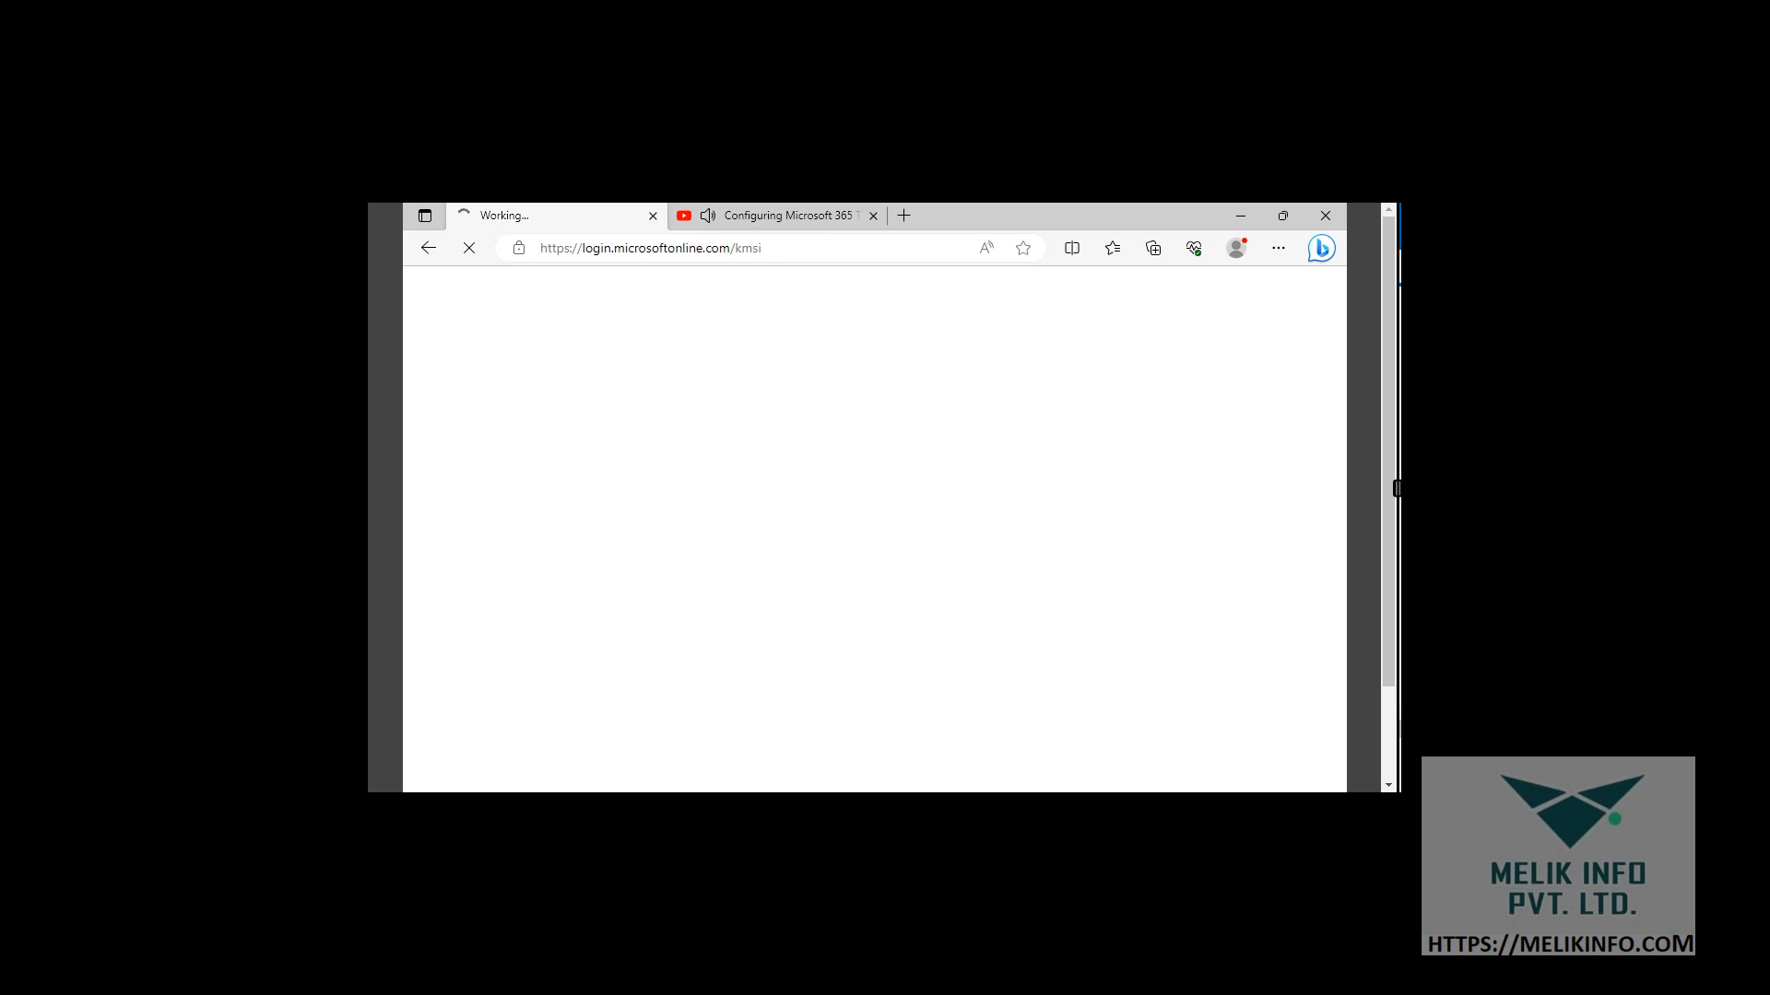
# Close the YouTube video tab and go through the Microsoft 365 welcome introduction, dismissing the Create with Microsoft 365 tip
pyautogui.click(870, 220)
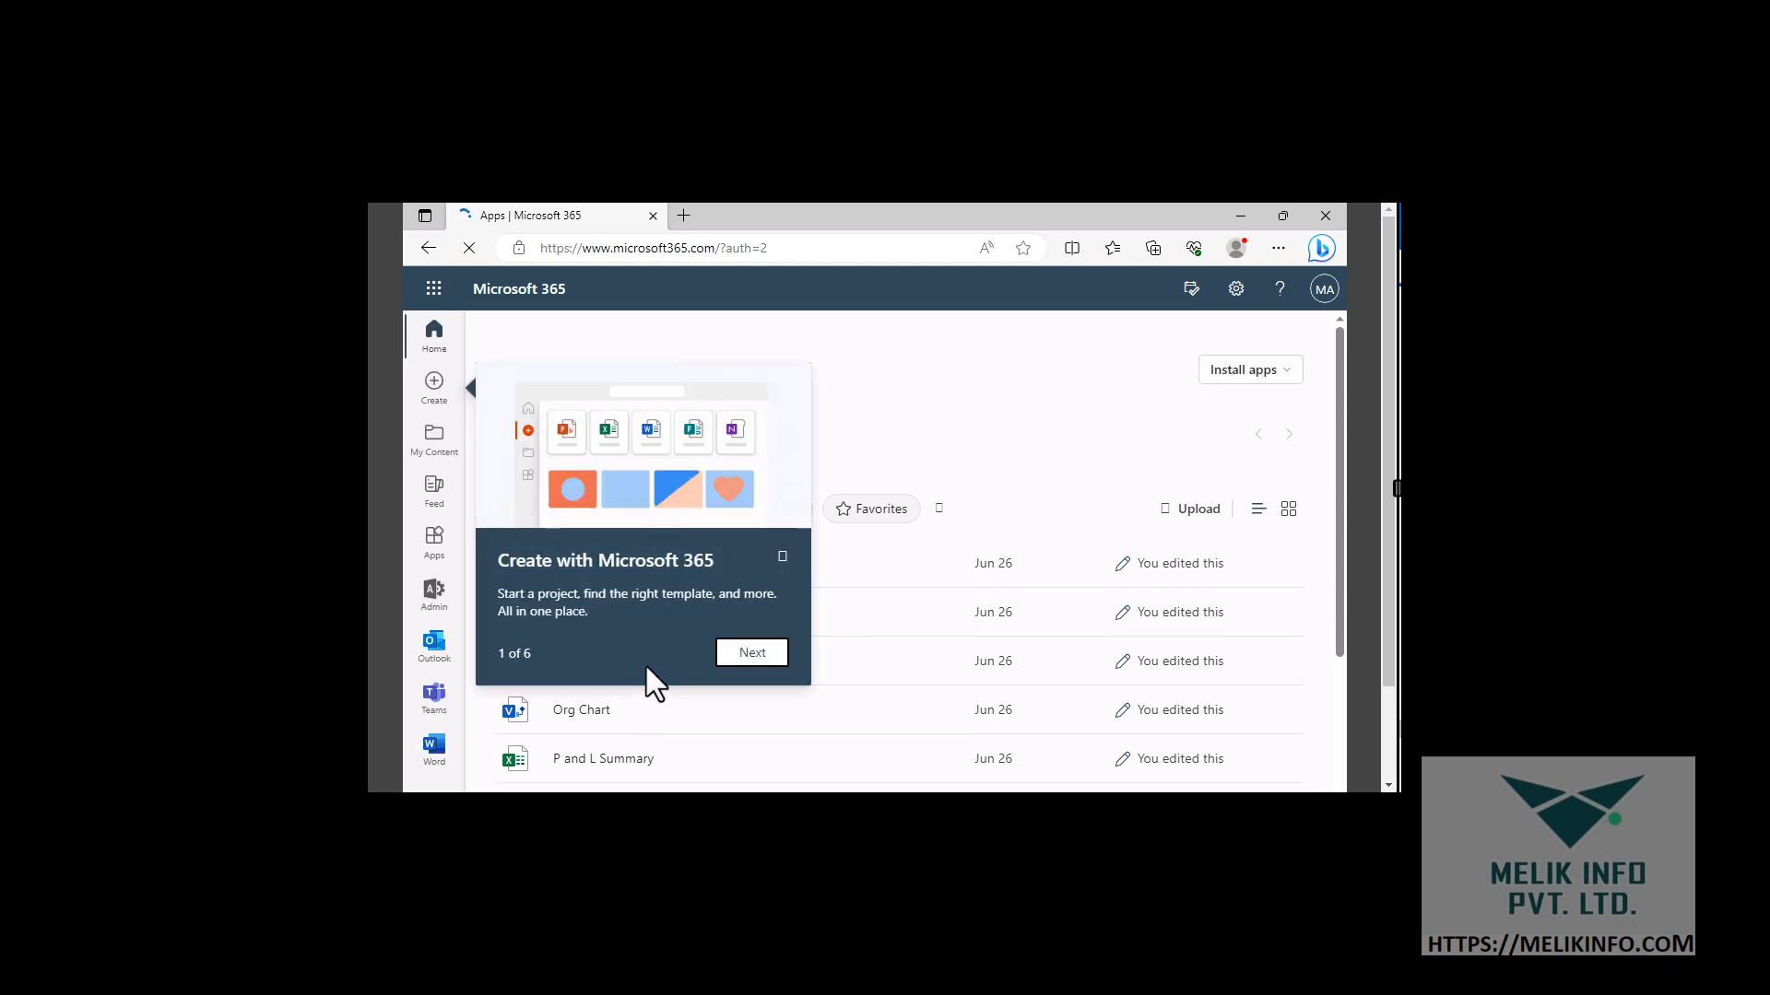
pyautogui.click(750, 652)
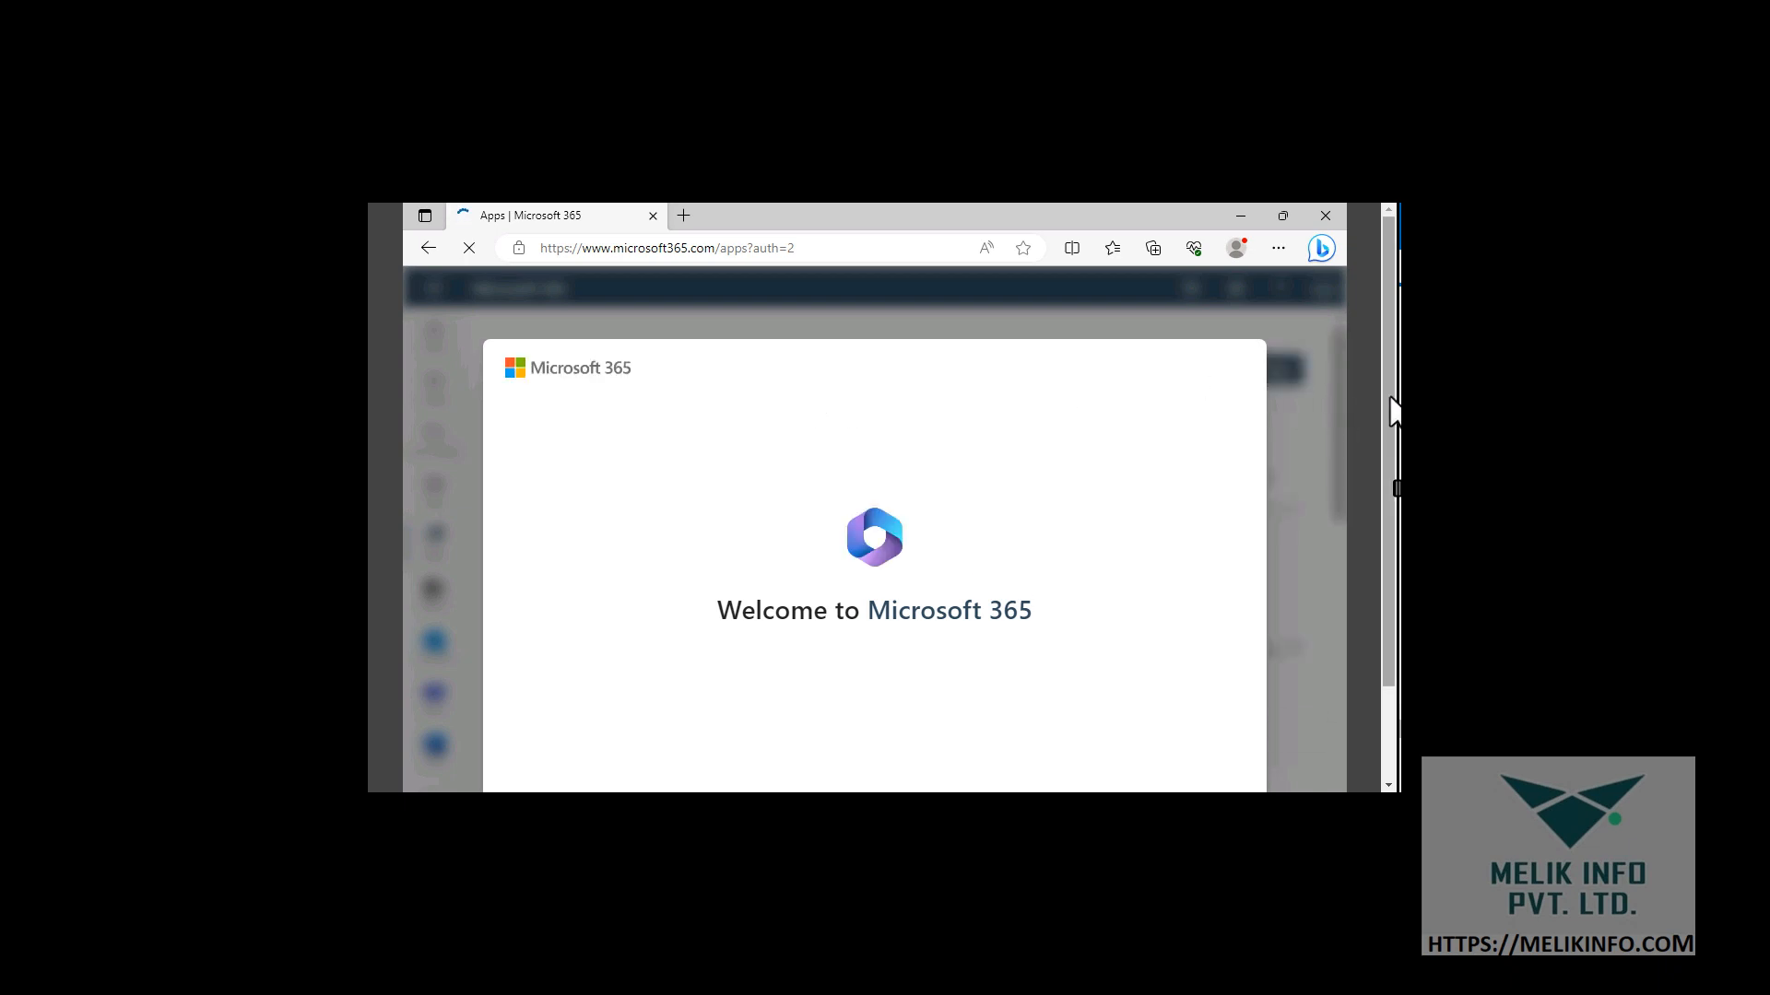
pyautogui.moveTo(1389, 403)
pyautogui.mouseDown()
pyautogui.moveTo(1389, 590)
pyautogui.moveTo(1384, 398)
pyautogui.mouseUp()
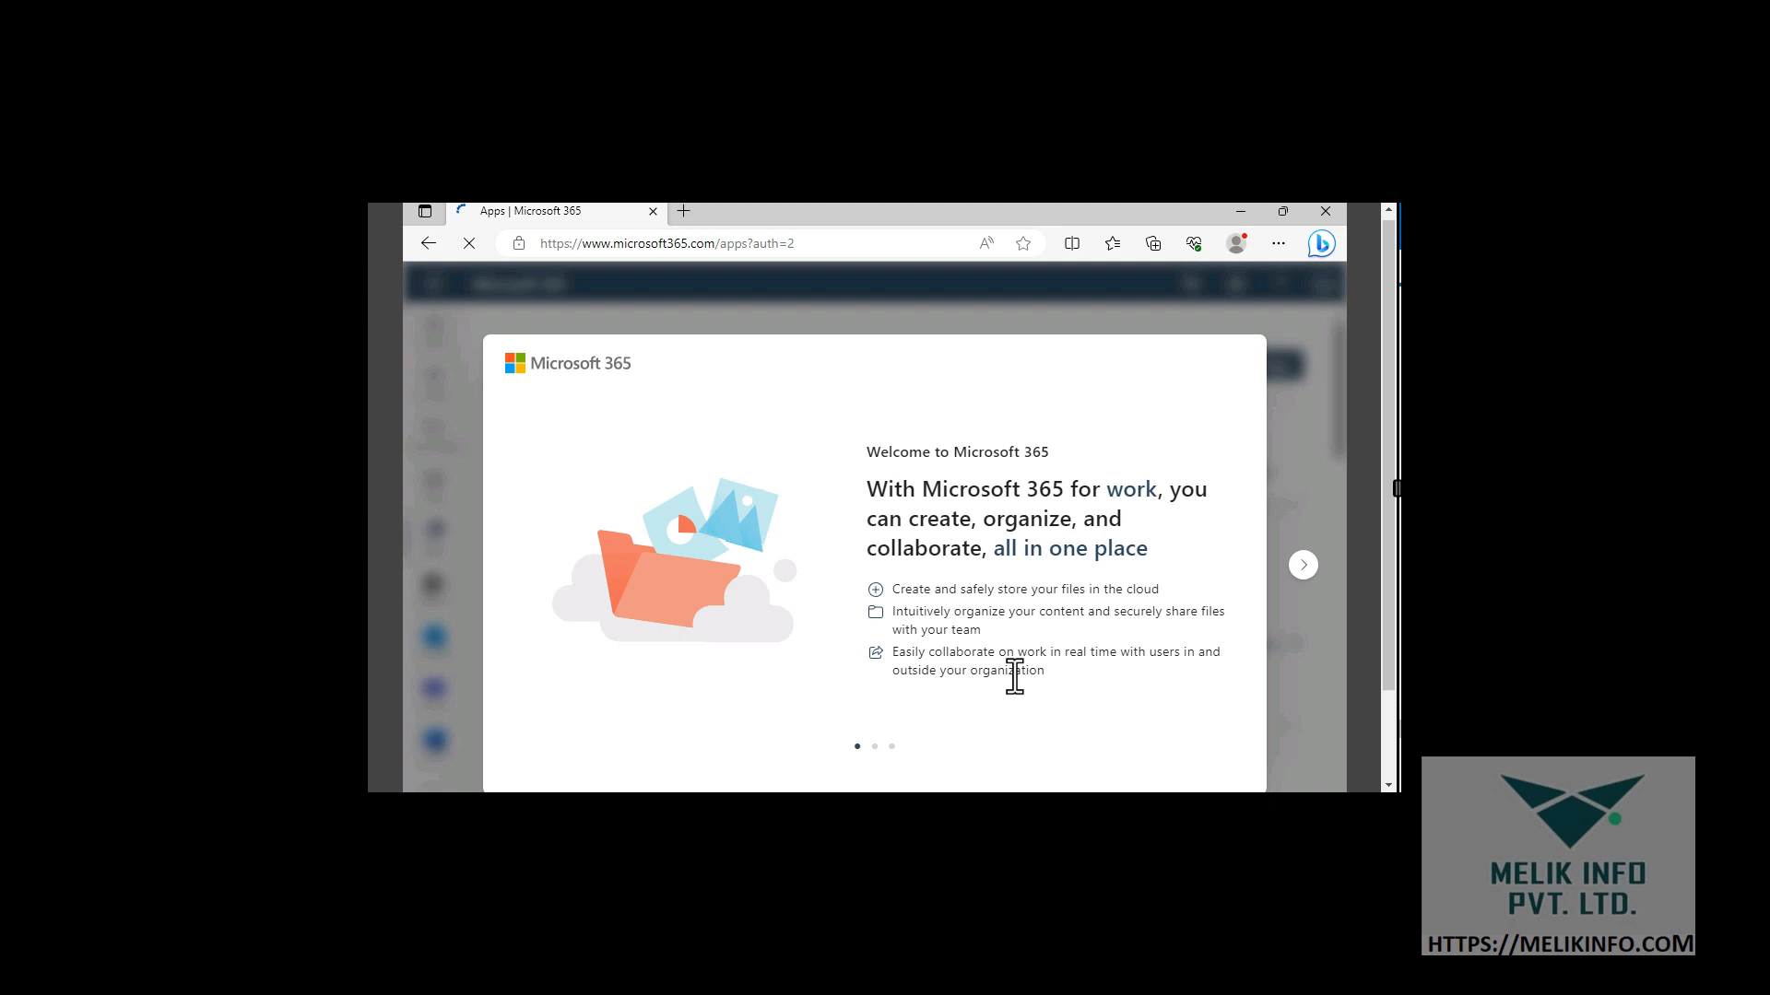
pyautogui.click(1303, 565)
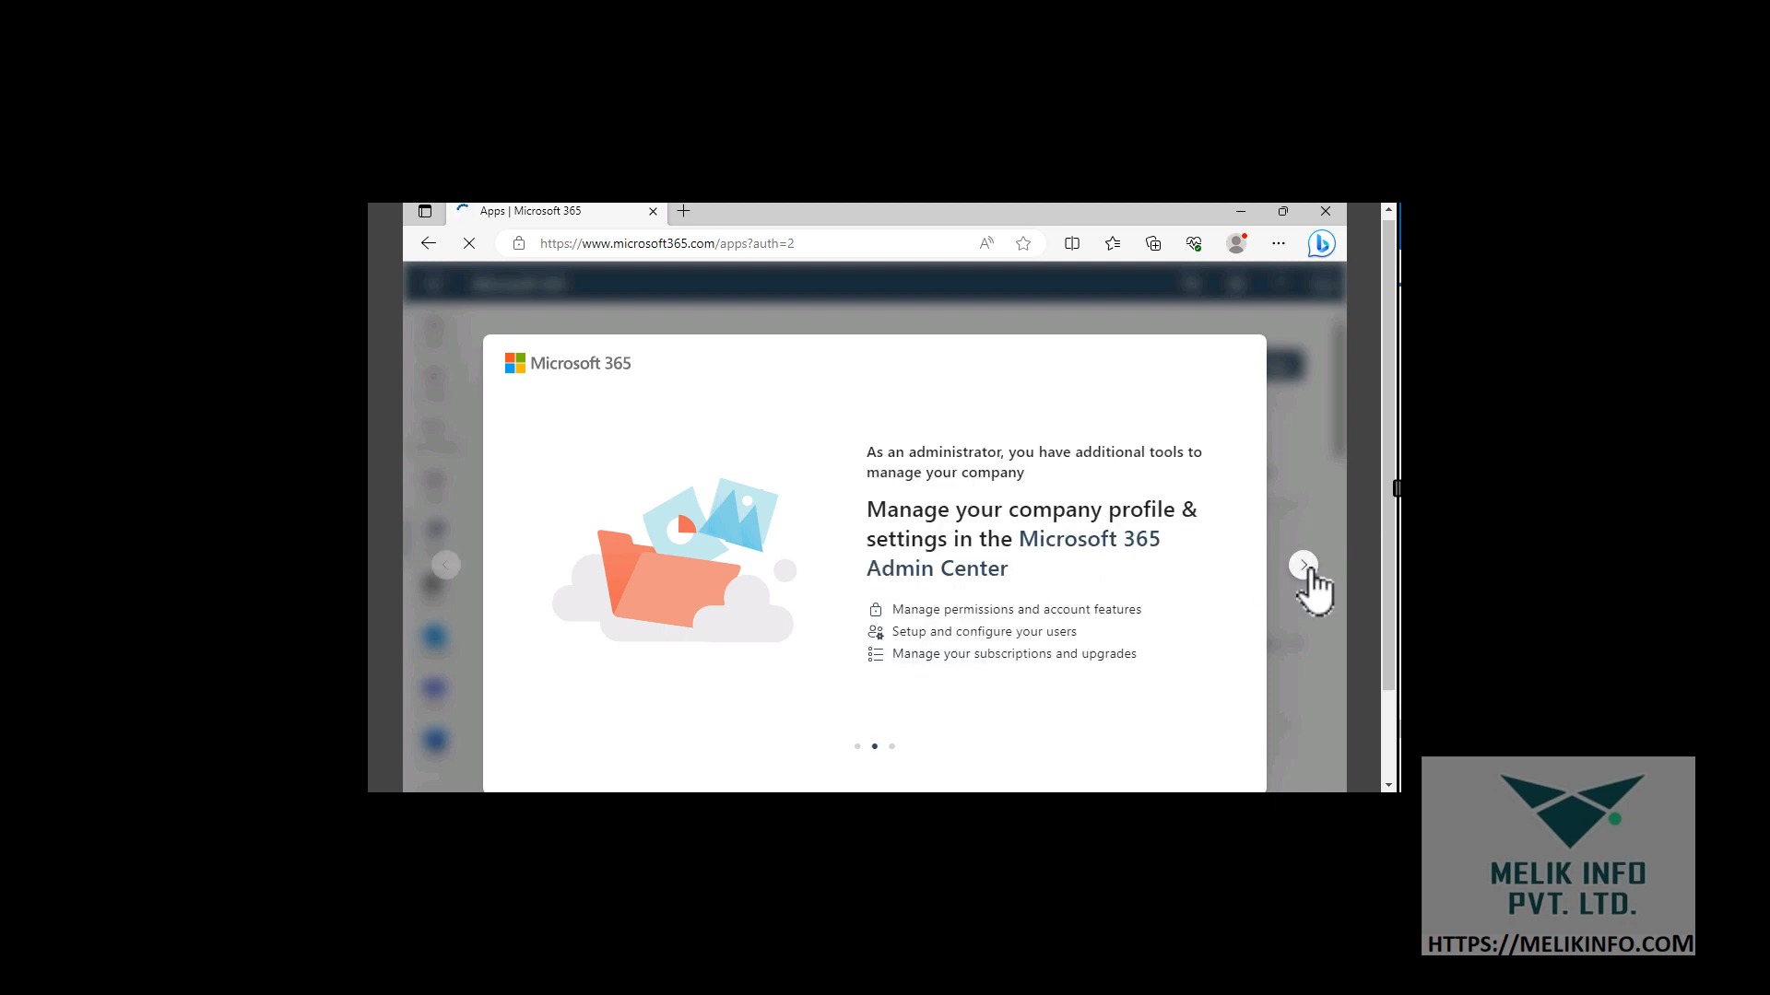
pyautogui.click(1304, 565)
pyautogui.moveTo(1390, 506); pyautogui.dragTo(1390, 589)
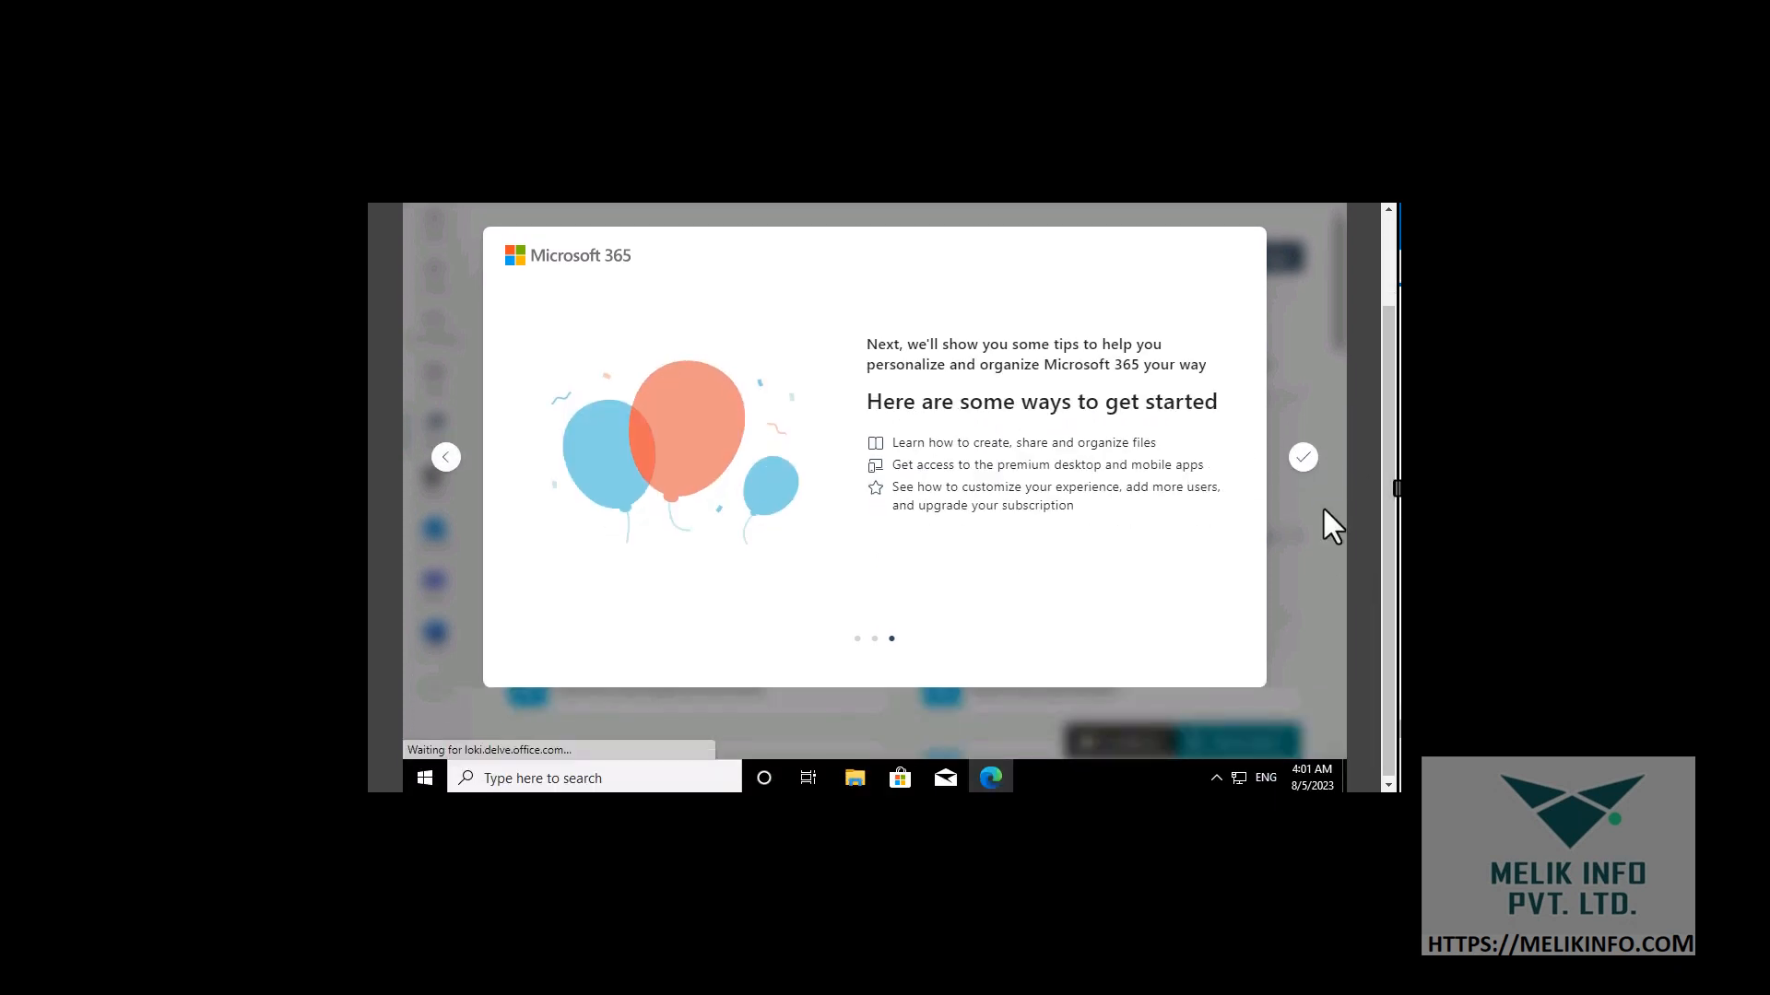
pyautogui.click(1304, 457)
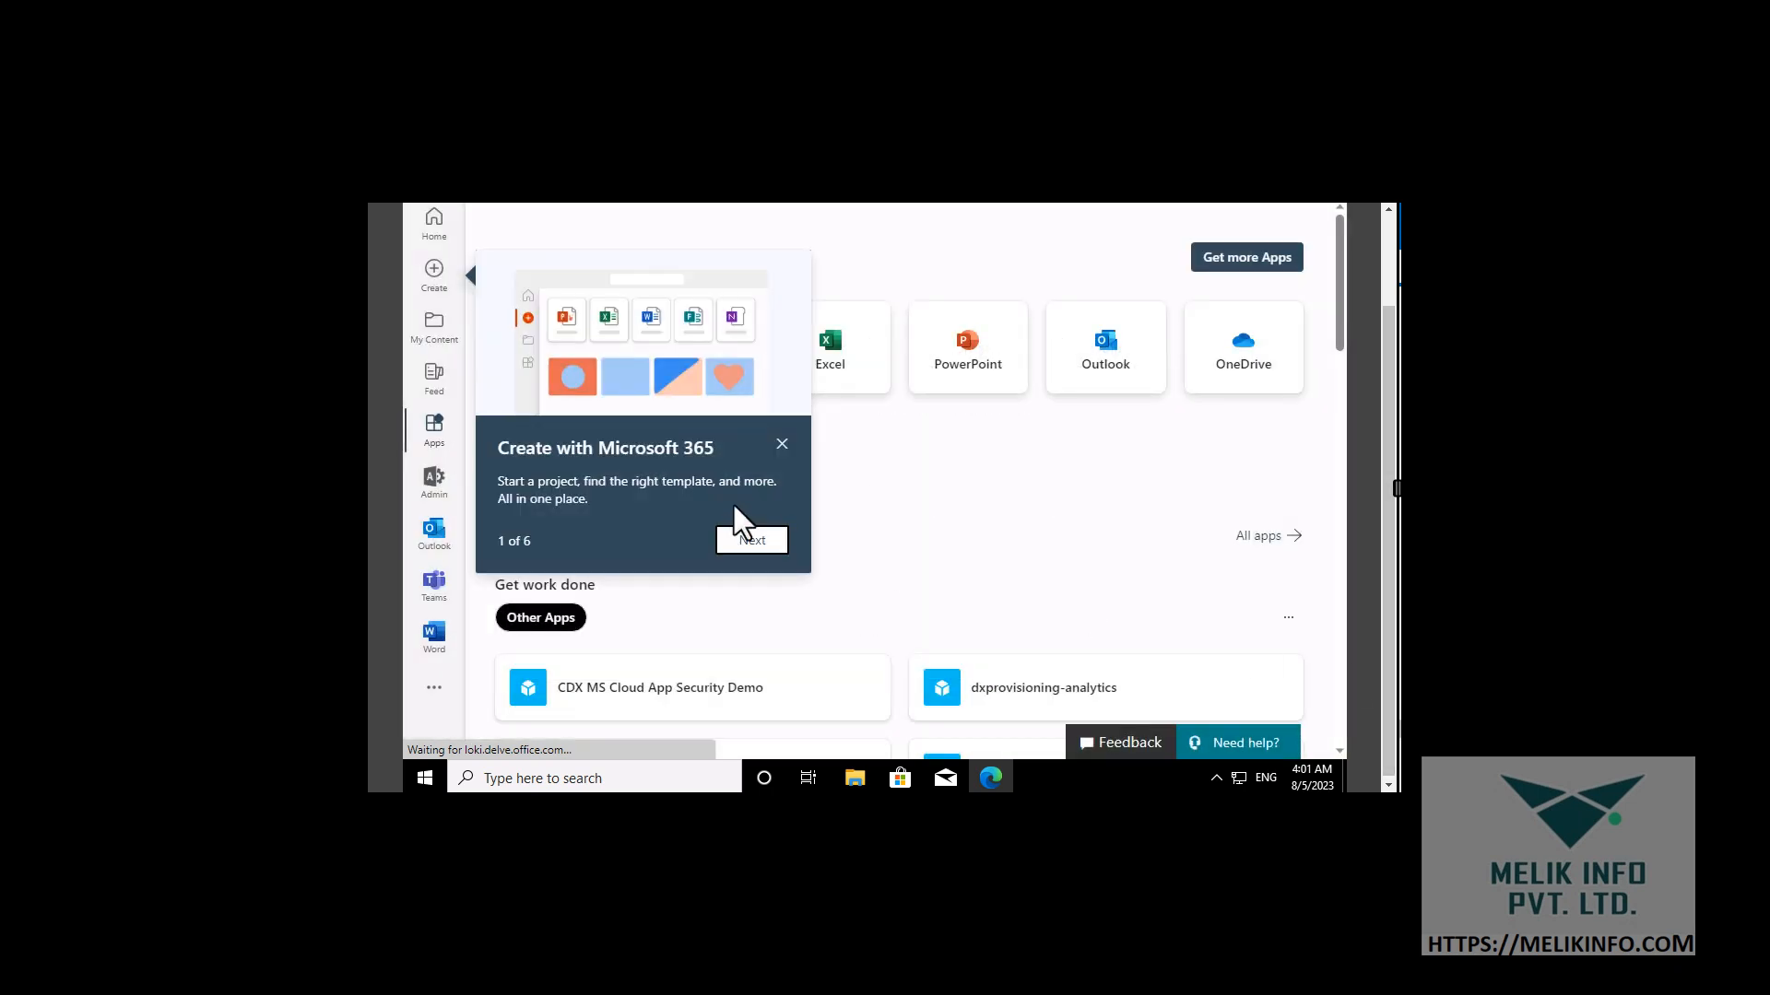
pyautogui.click(781, 443)
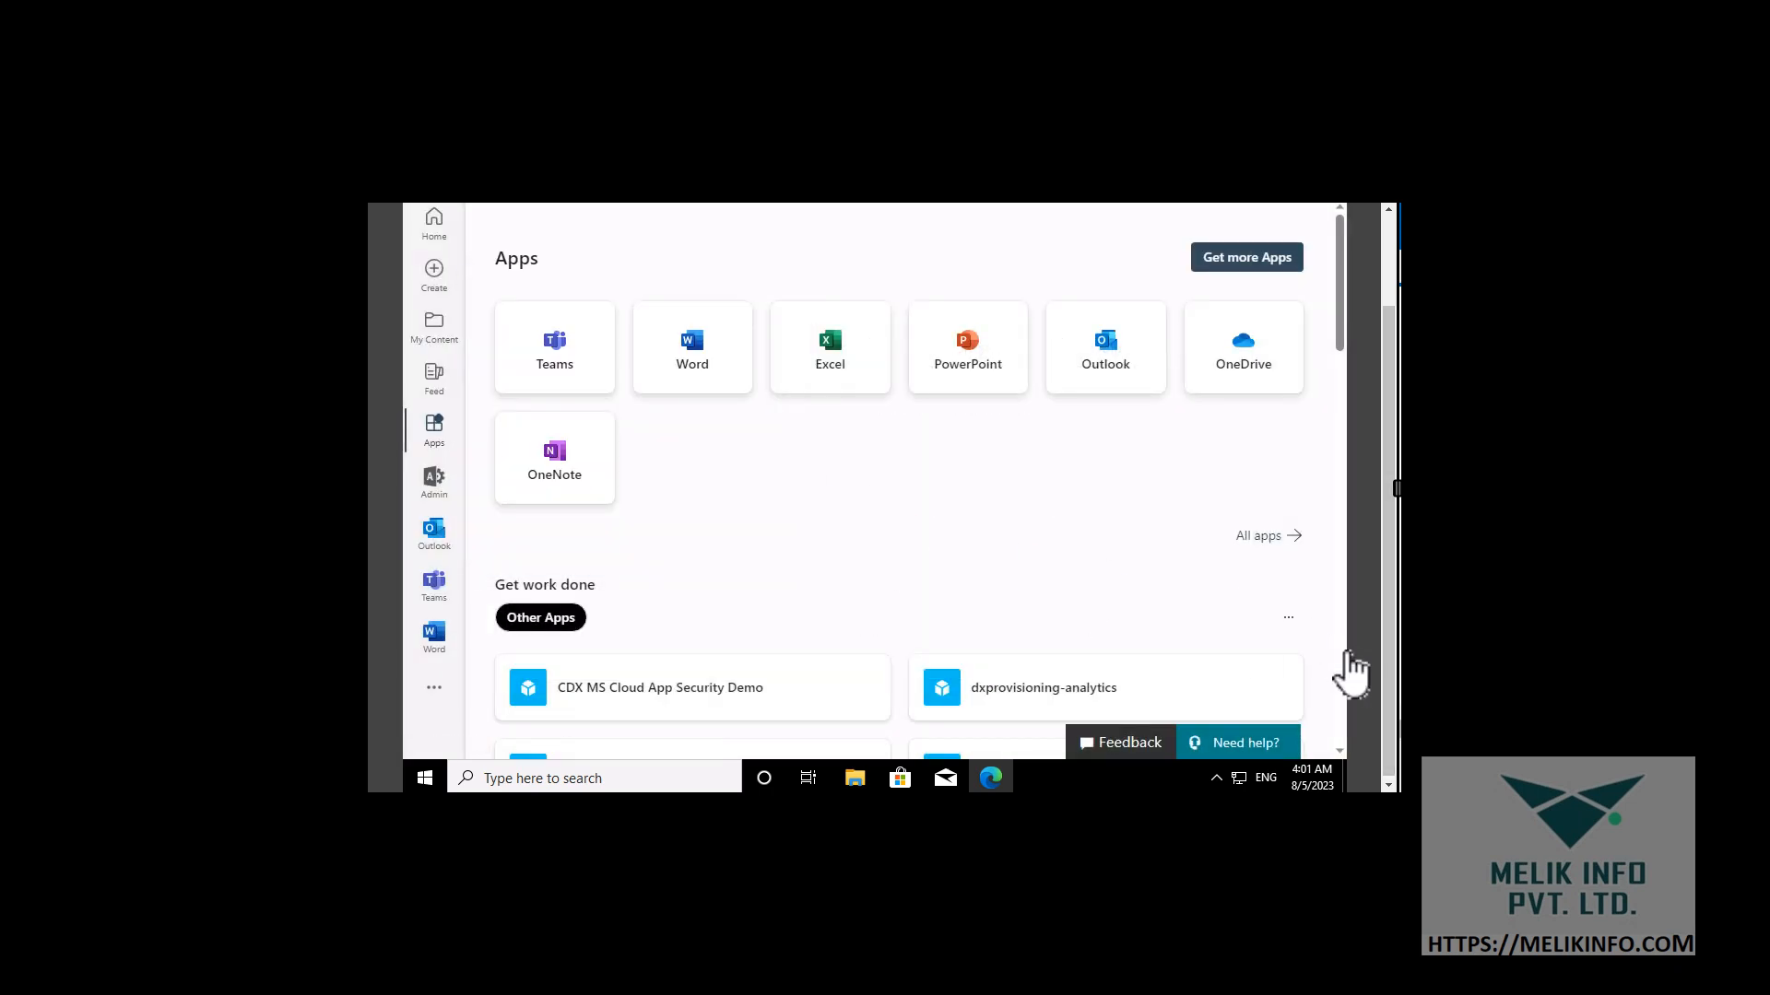
pyautogui.moveTo(1389, 690); pyautogui.dragTo(1389, 544)
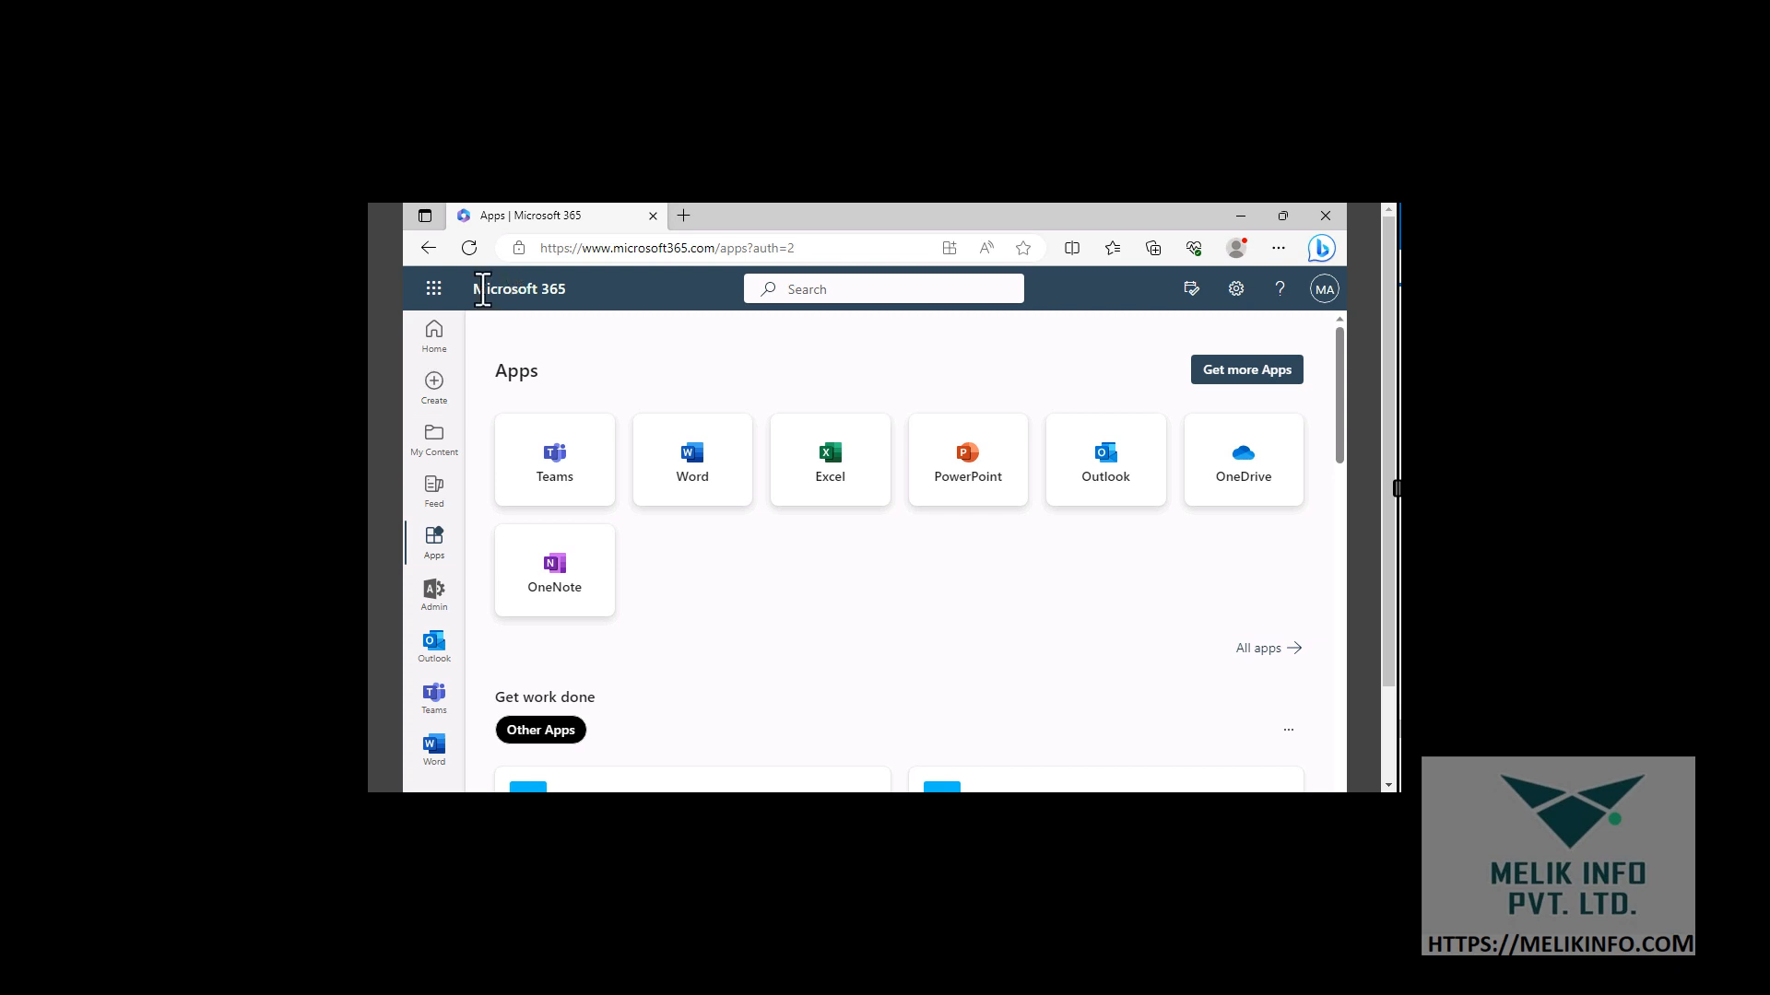
# View the signed-in account's details, and look over the Quick access files on the Microsoft 365 Home page
pyautogui.moveTo(482, 289); pyautogui.dragTo(586, 286)
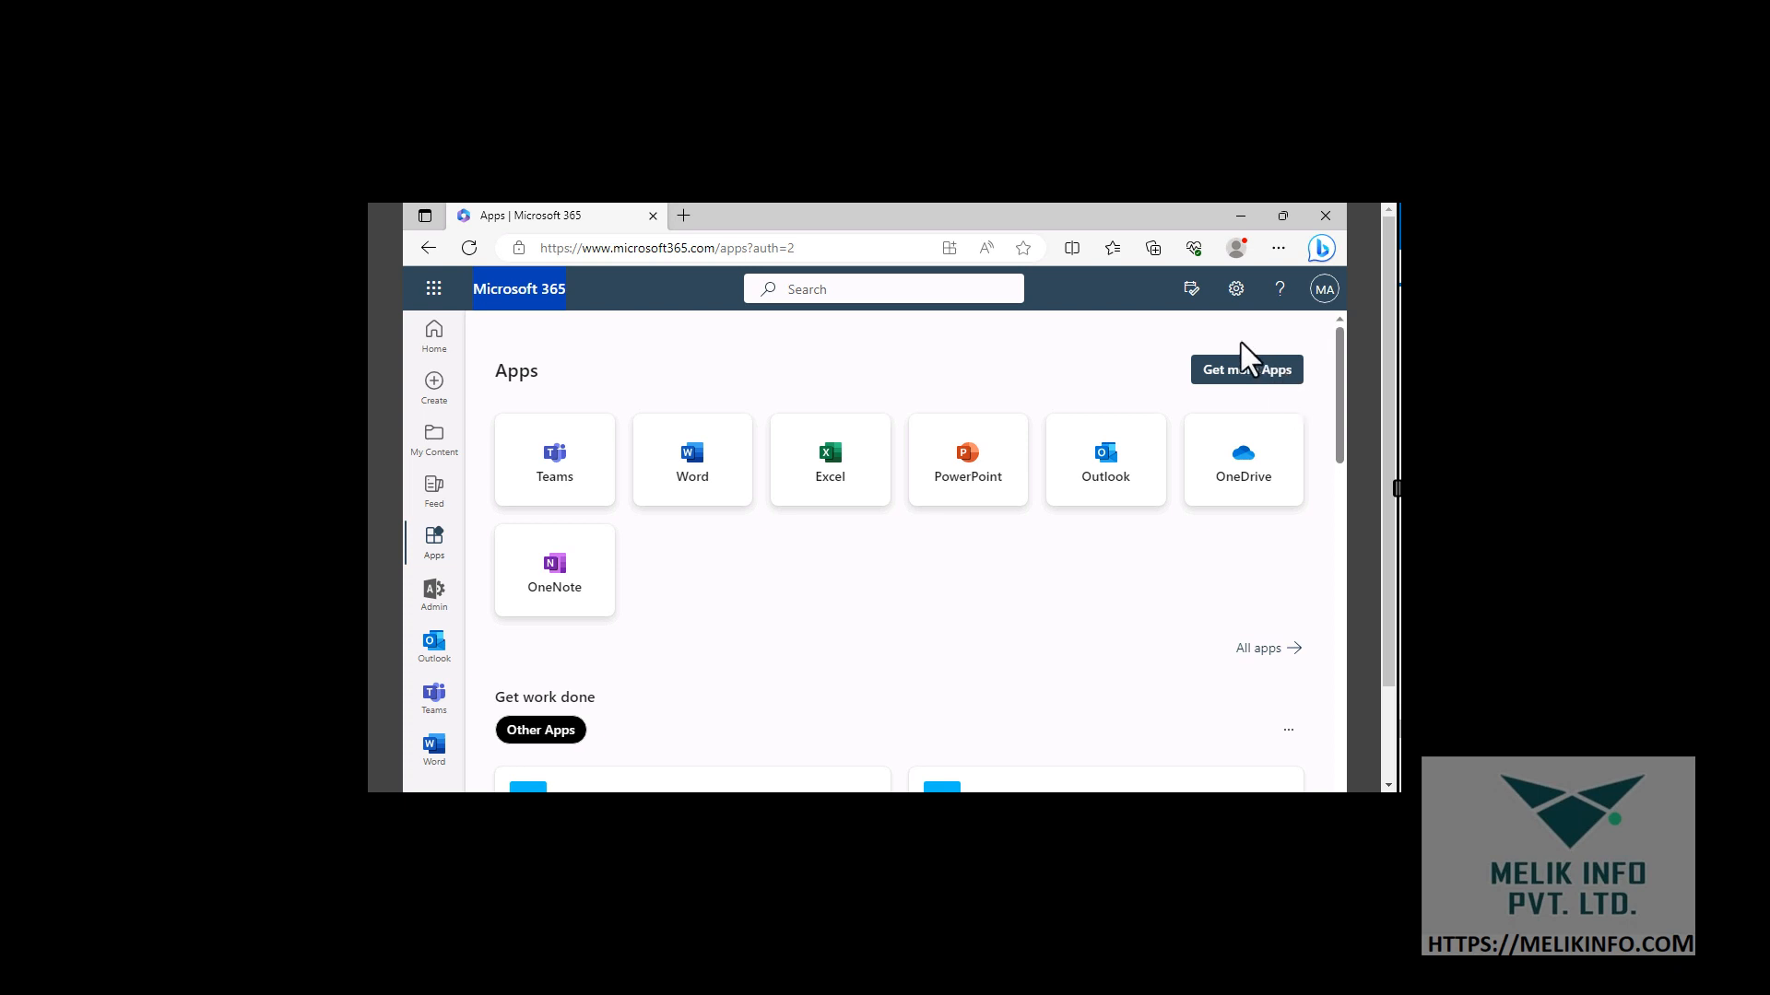
pyautogui.click(1320, 293)
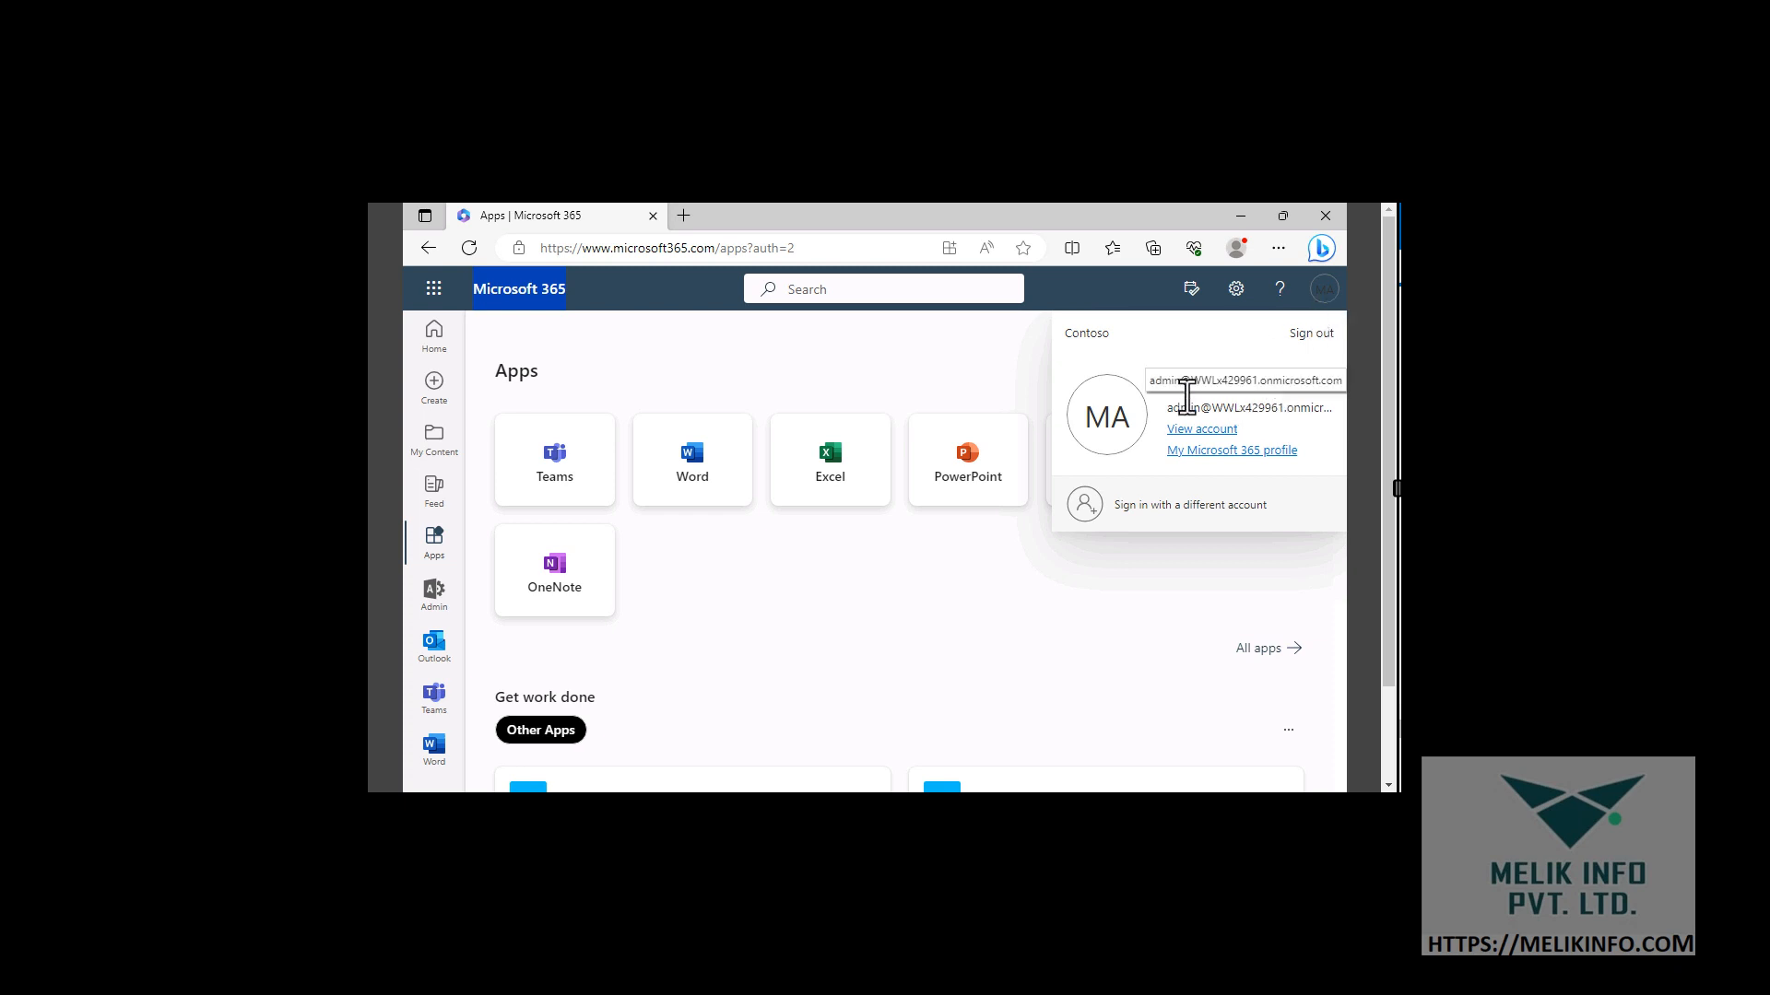
pyautogui.click(964, 335)
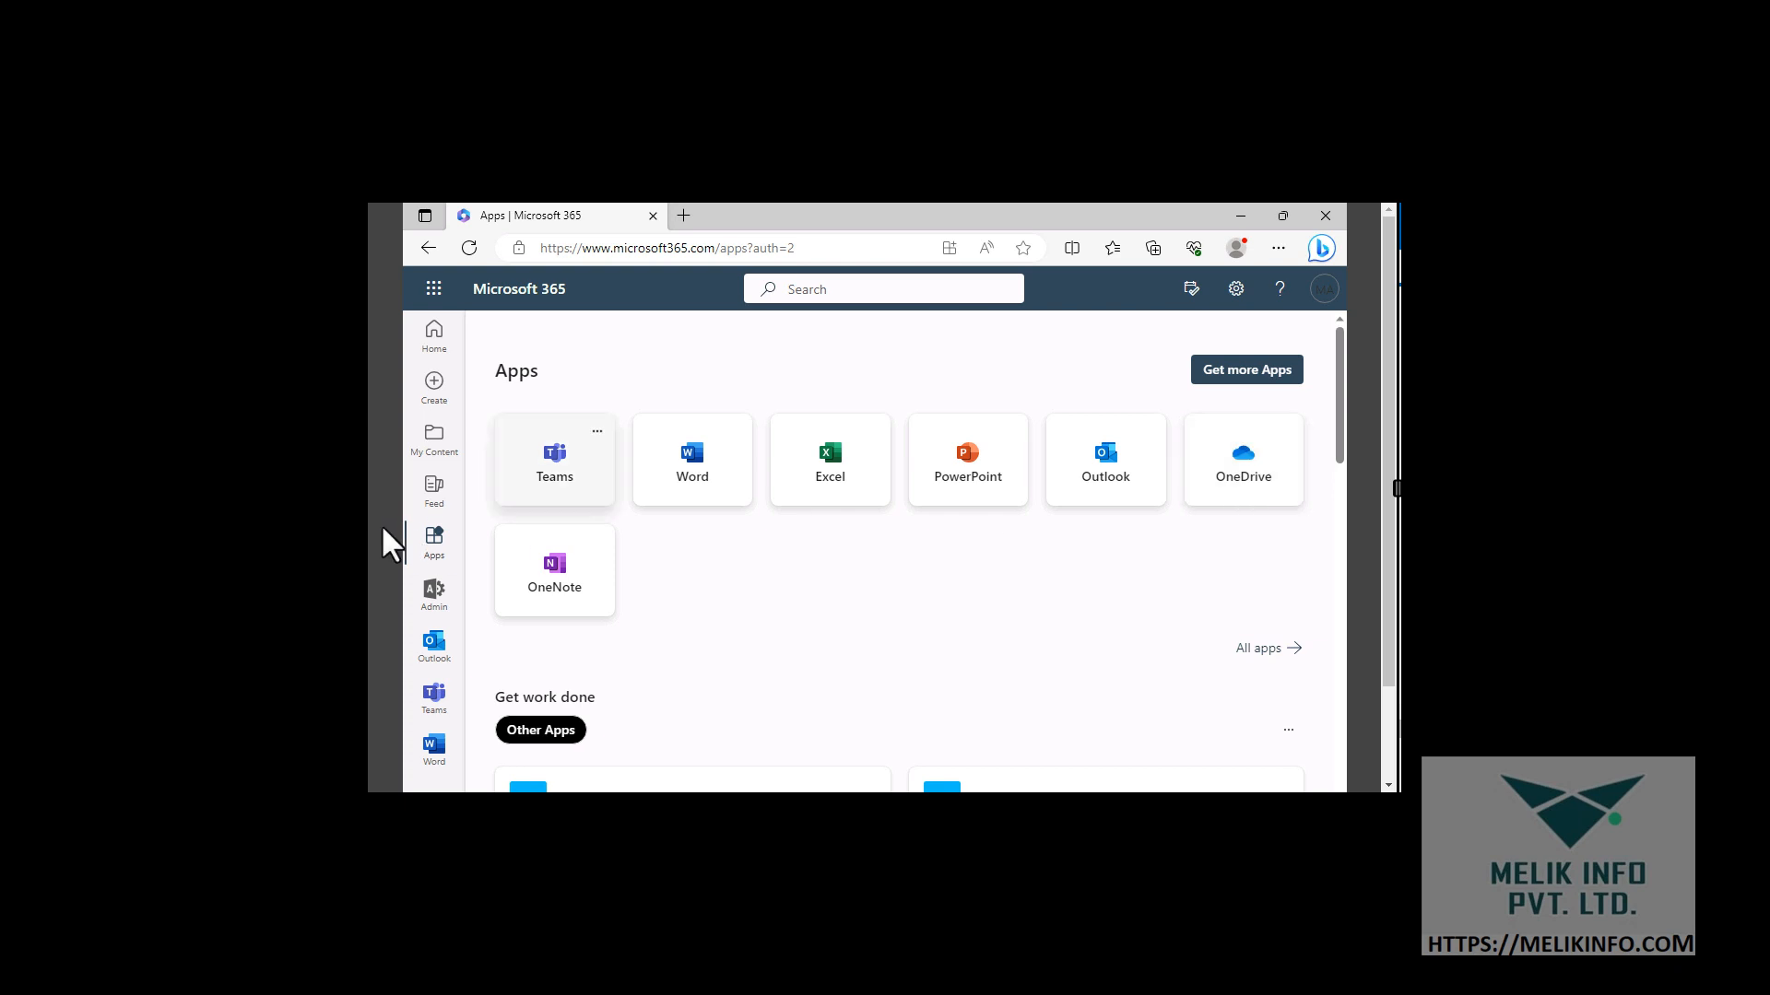
pyautogui.click(430, 362)
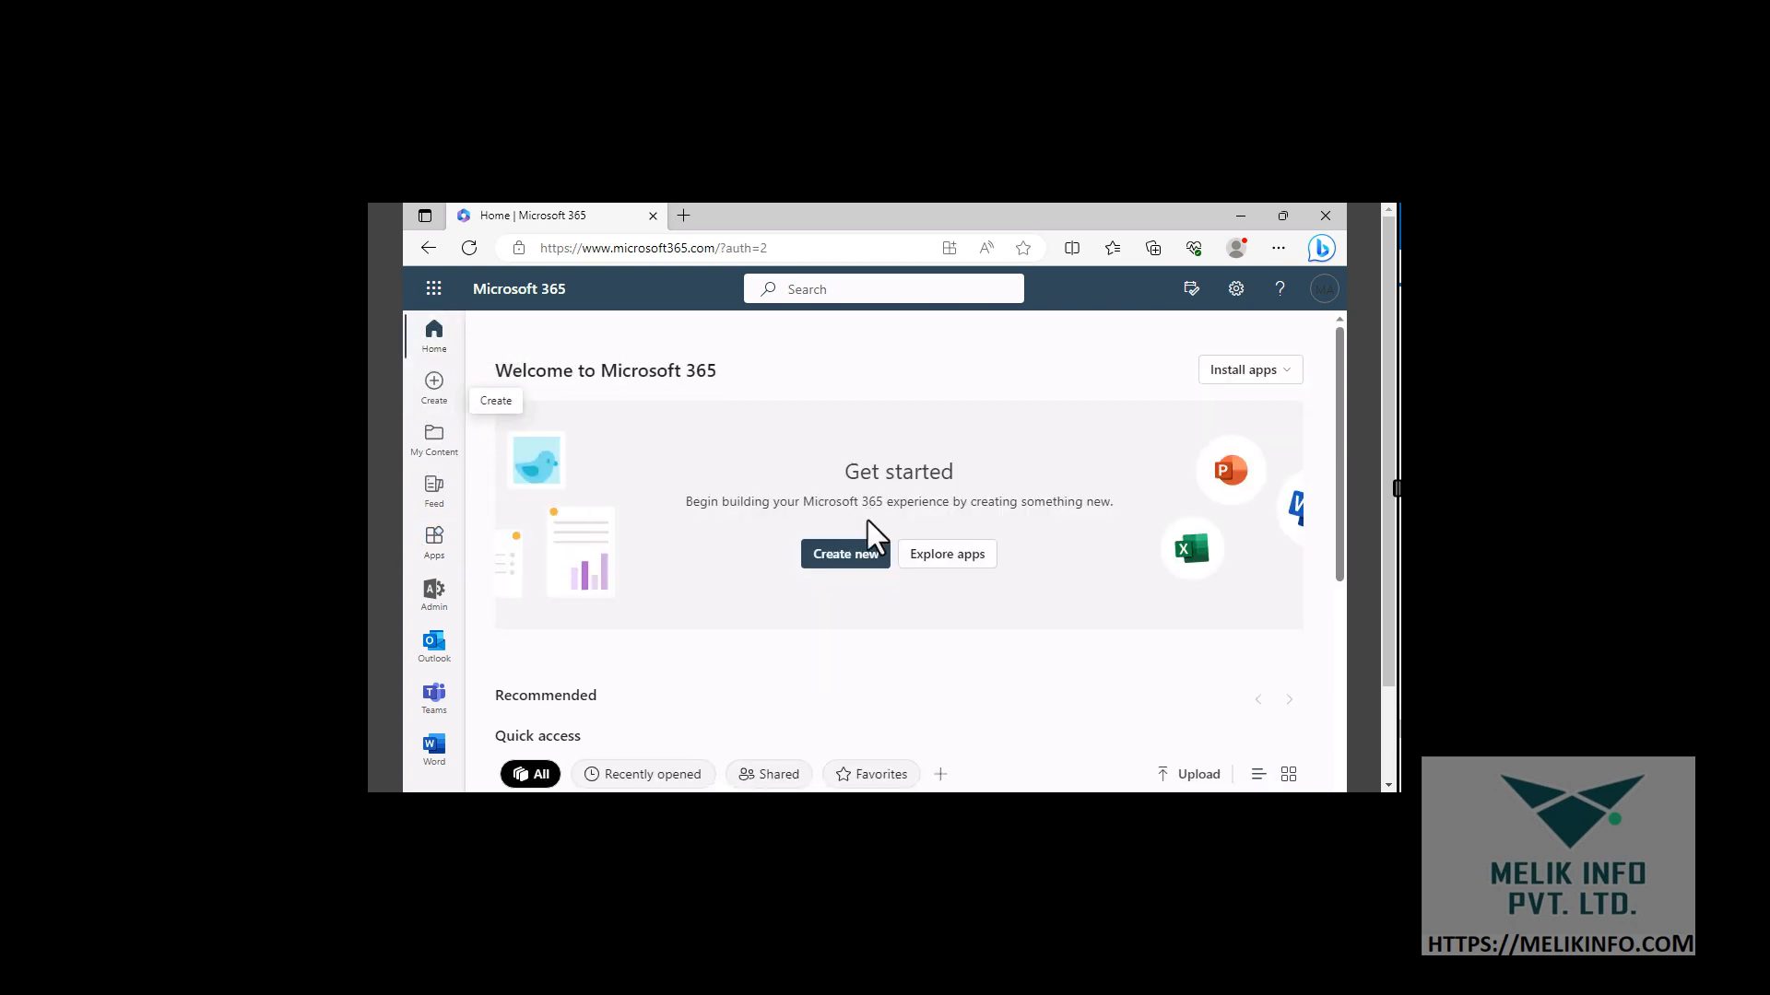
pyautogui.scroll(-5, 876, 590)
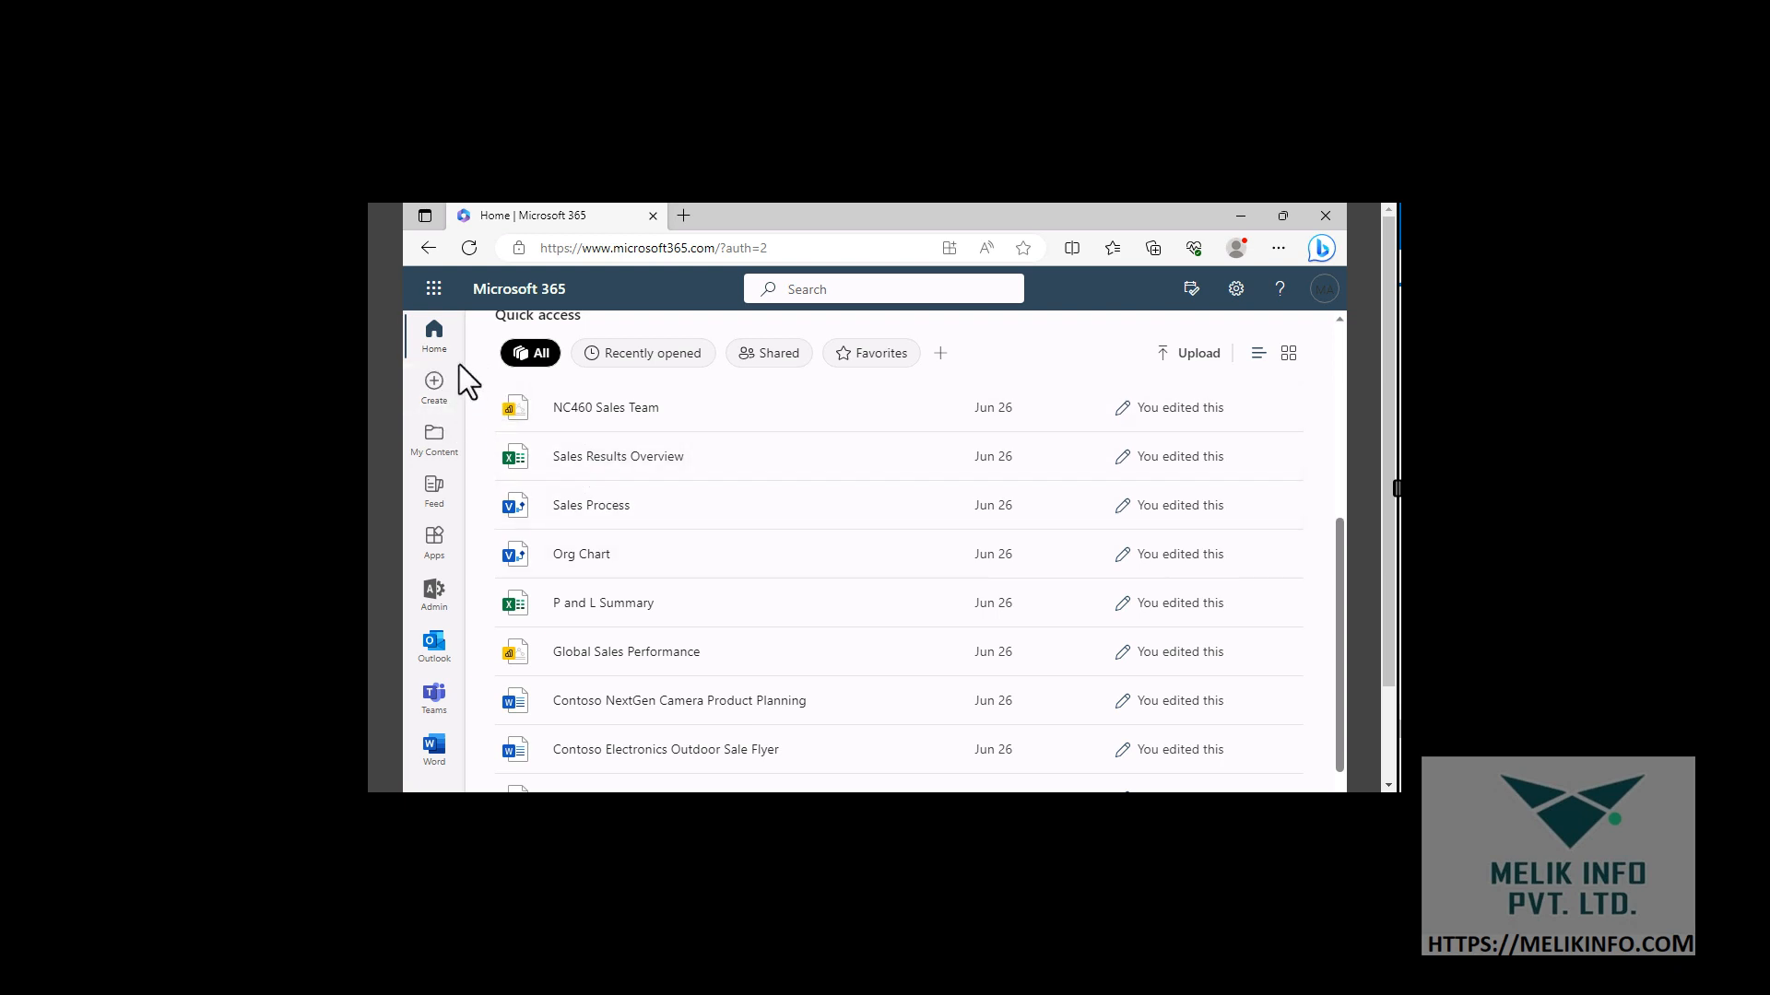
# Open the Microsoft 365 admin center from the app launcher and go through its two introductory tips to dismiss them
pyautogui.click(434, 290)
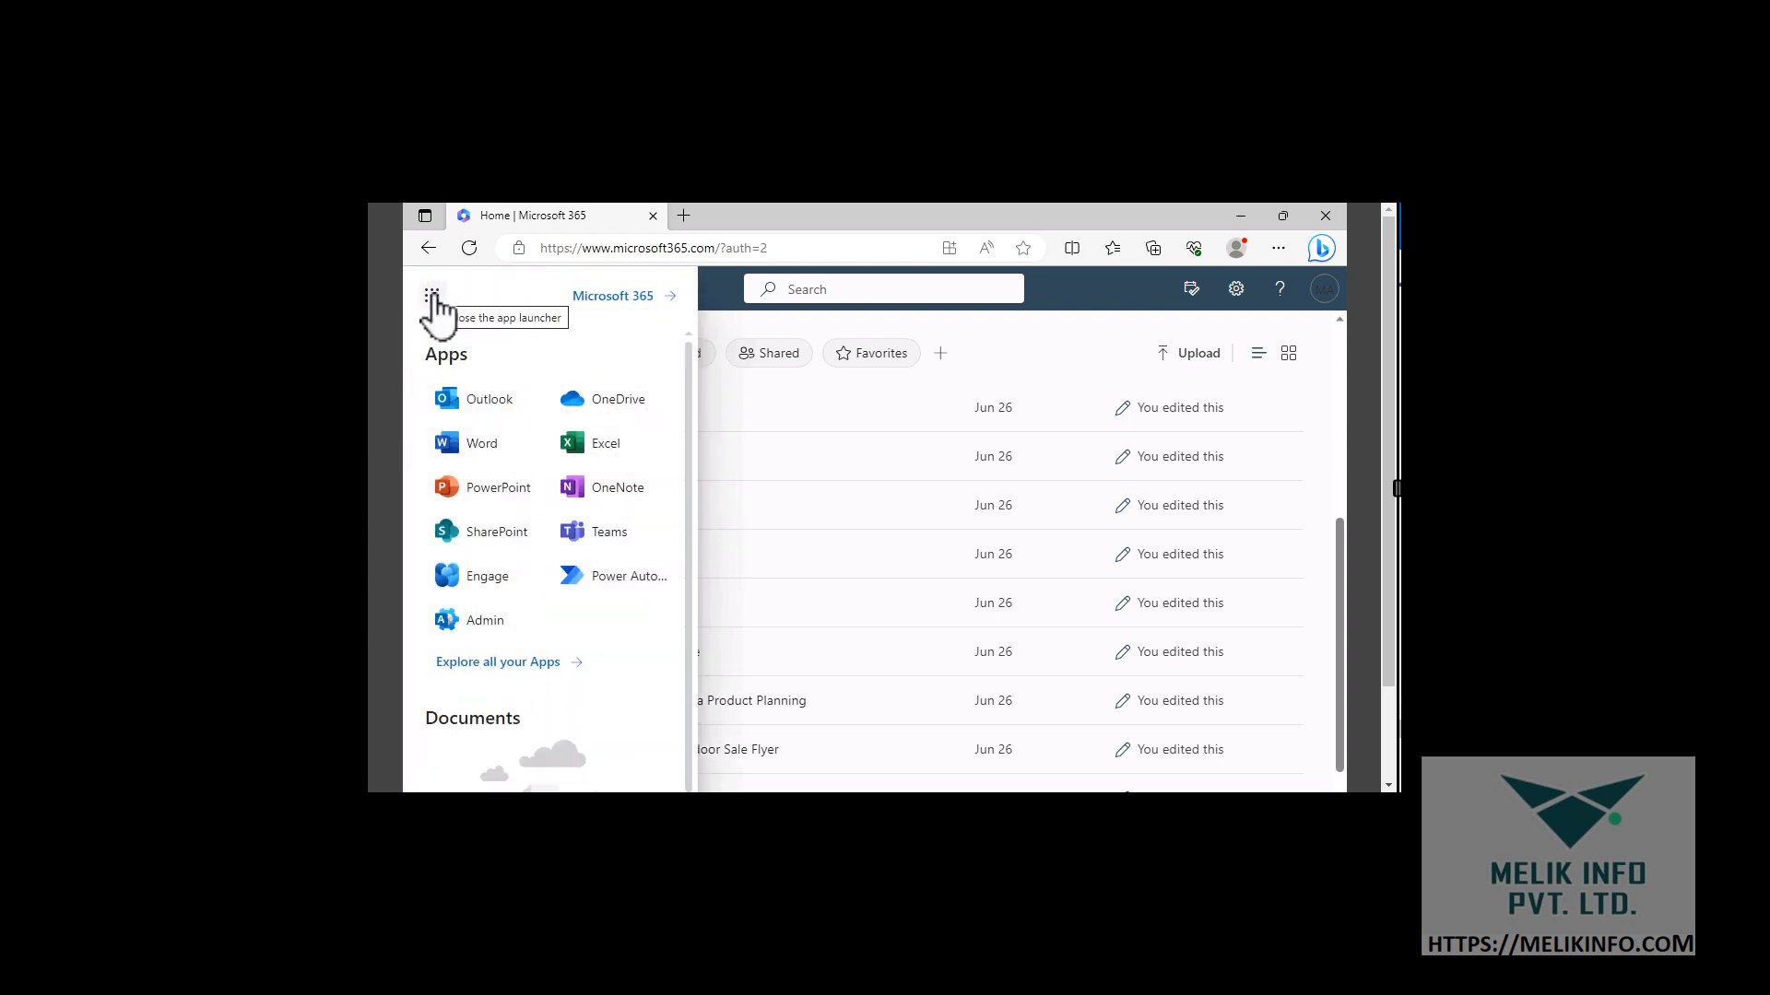
pyautogui.click(485, 621)
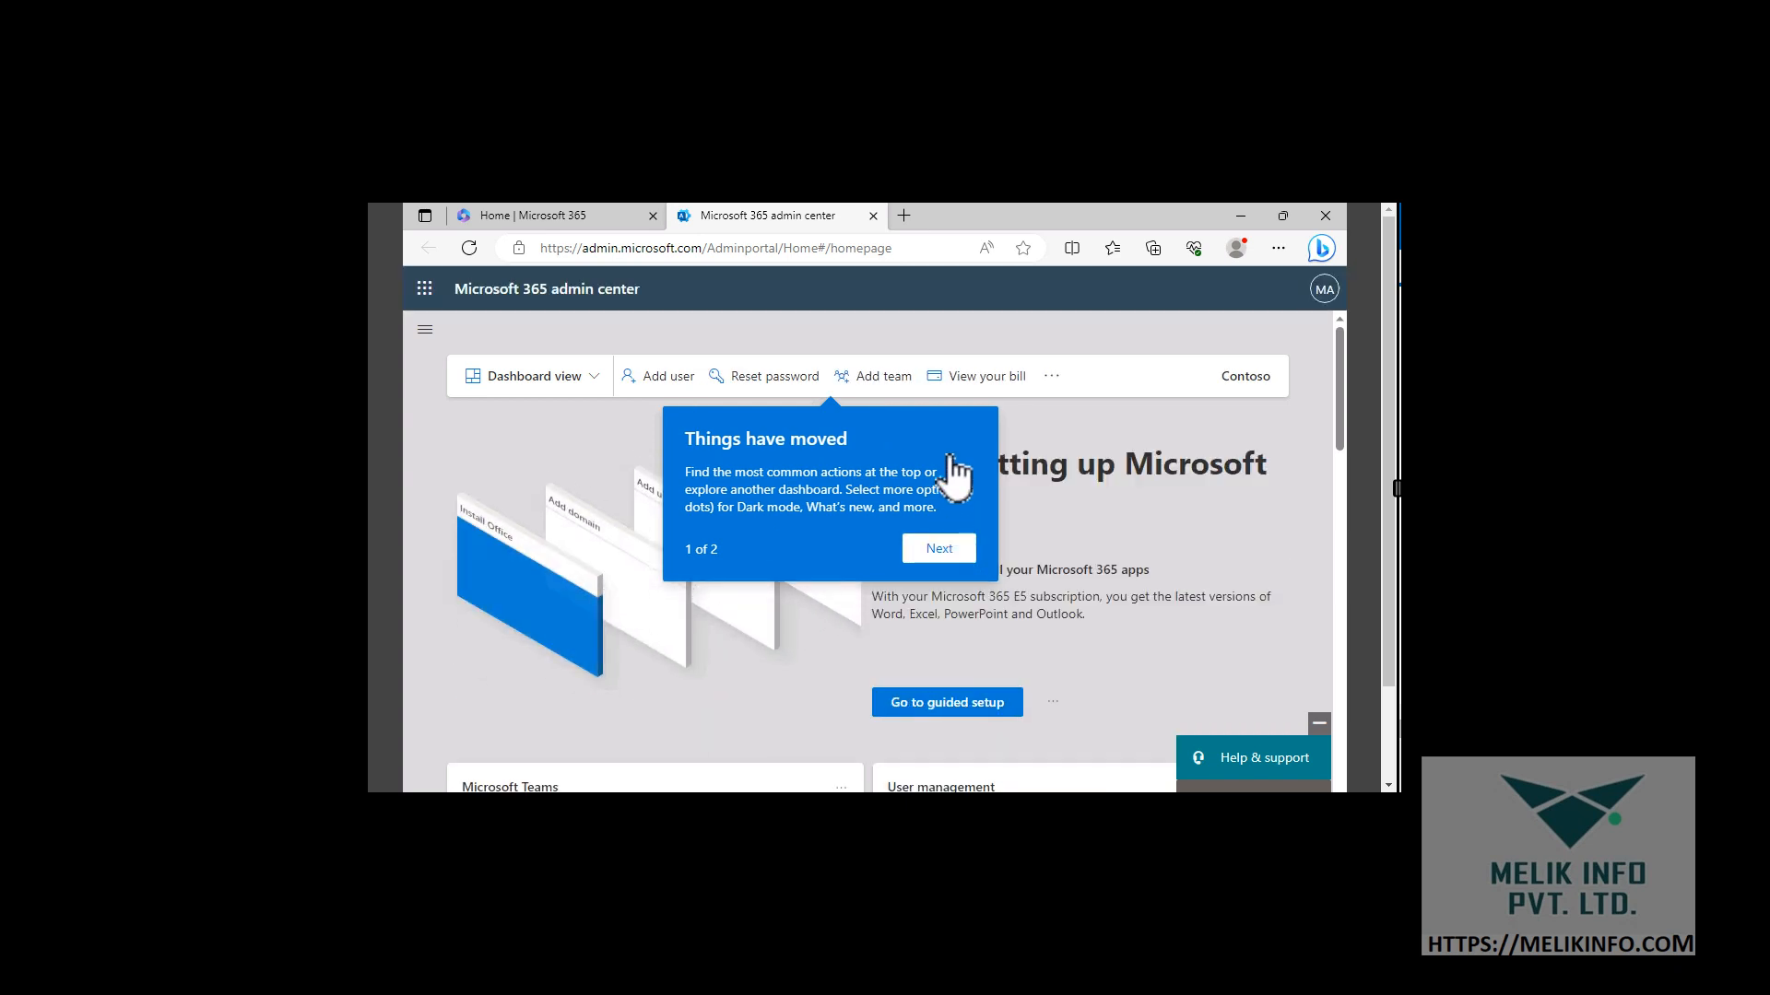
pyautogui.click(960, 555)
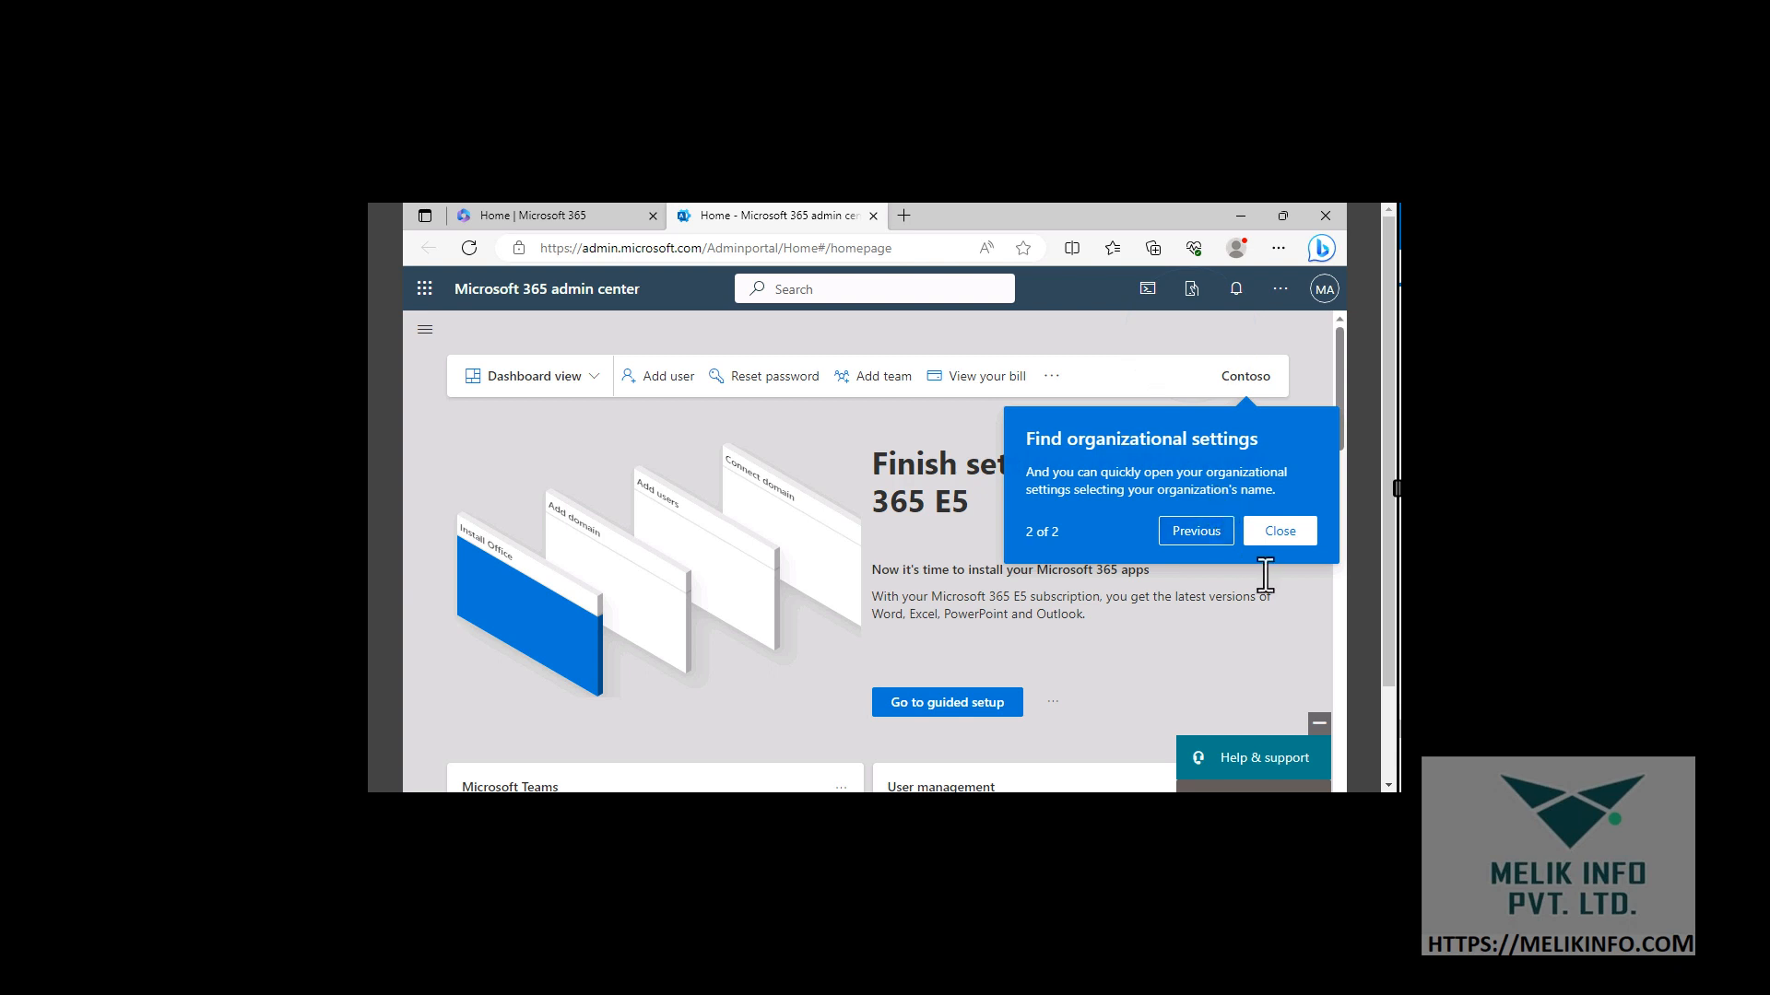
pyautogui.click(1274, 542)
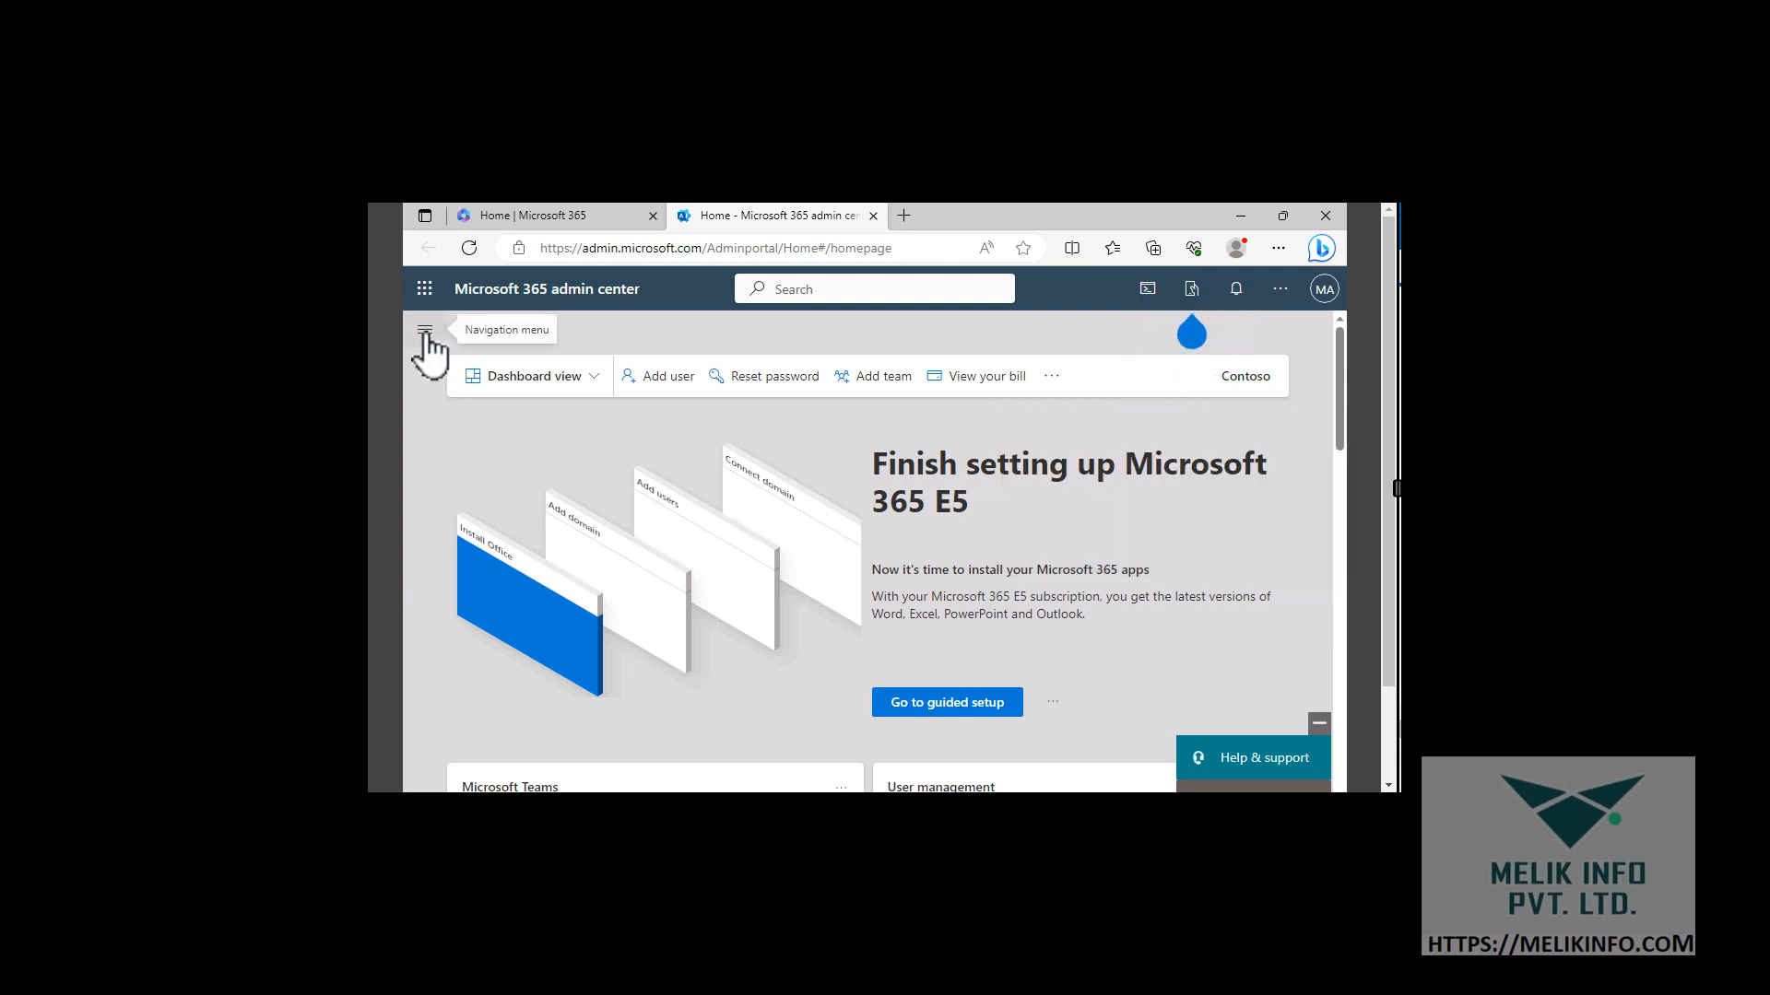
# Show all admin center navigation entries and open Org settings under Settings
pyautogui.click(425, 332)
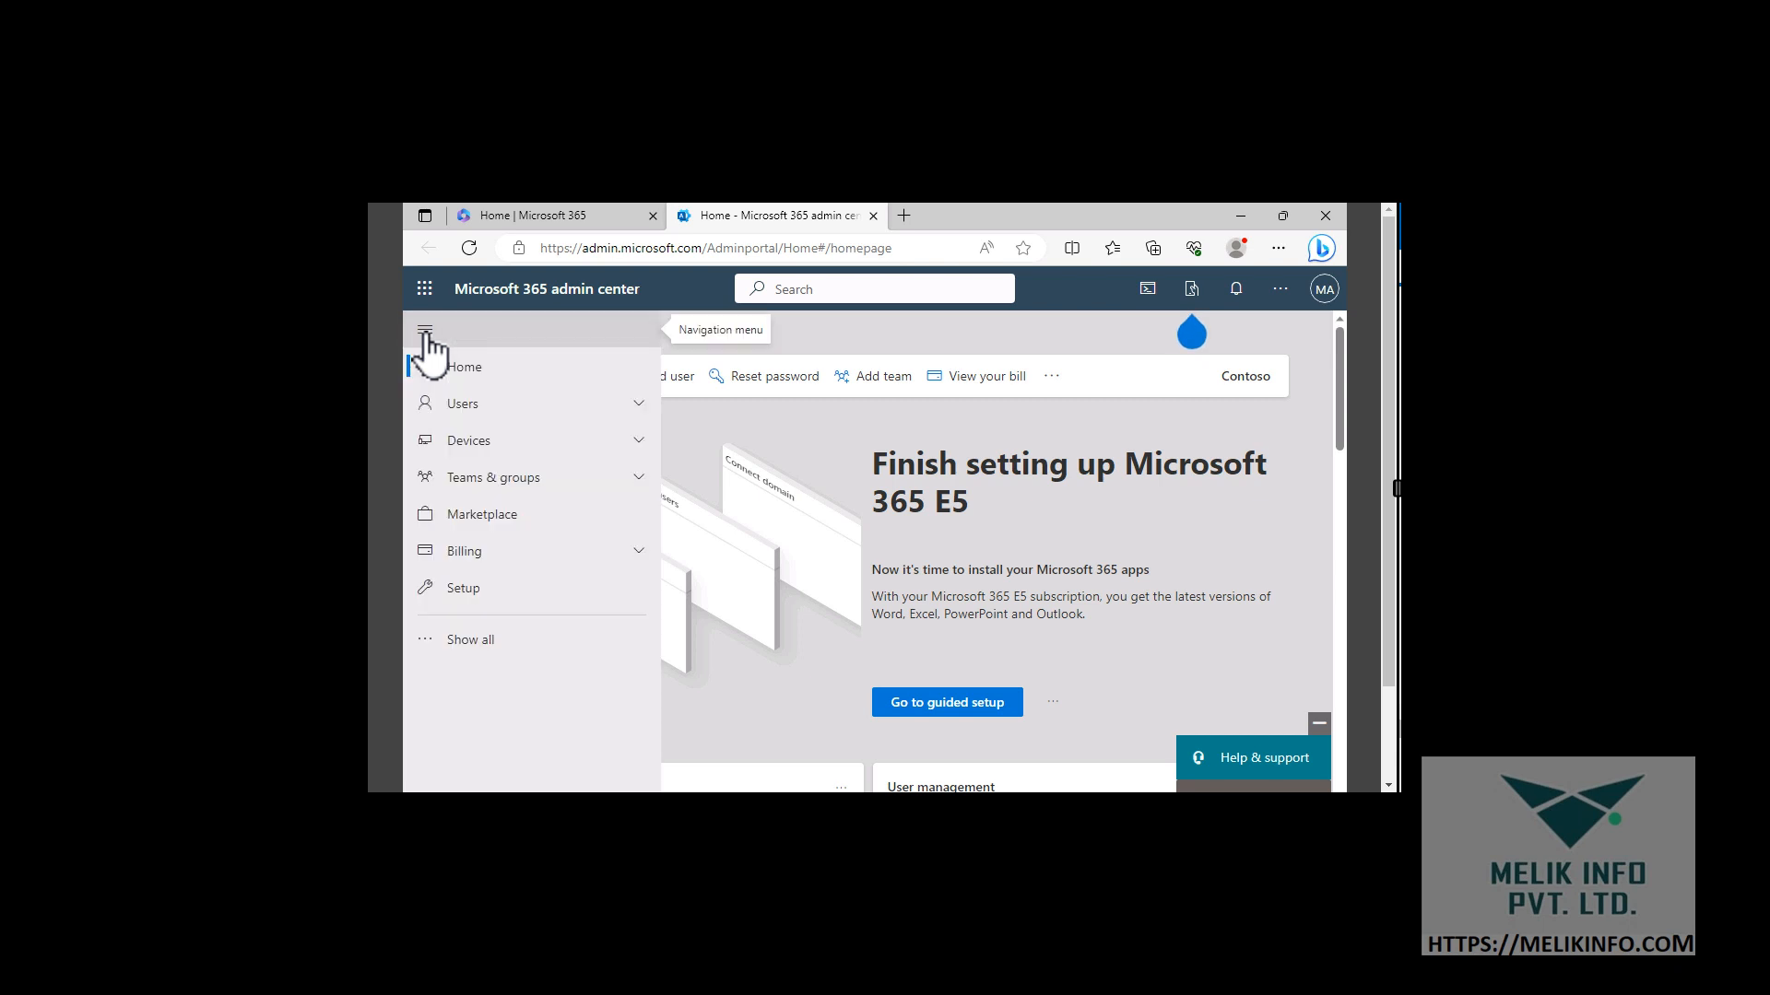
pyautogui.click(469, 650)
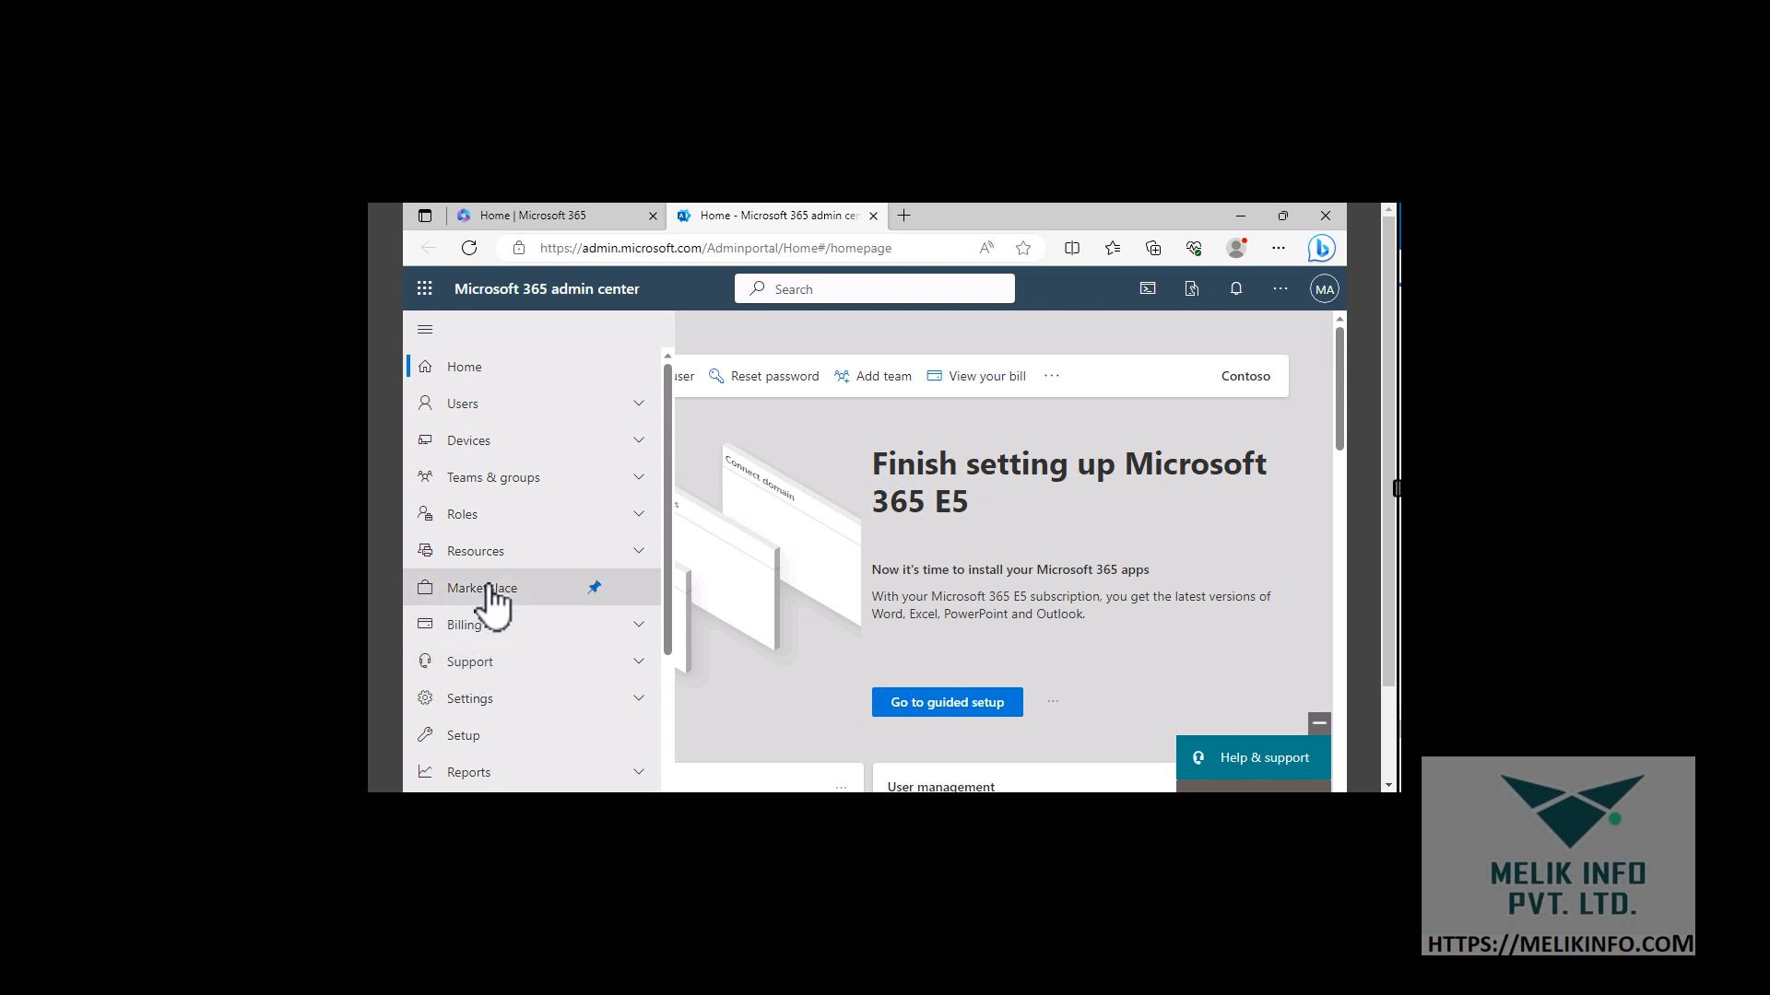
pyautogui.scroll(-2, 498, 601)
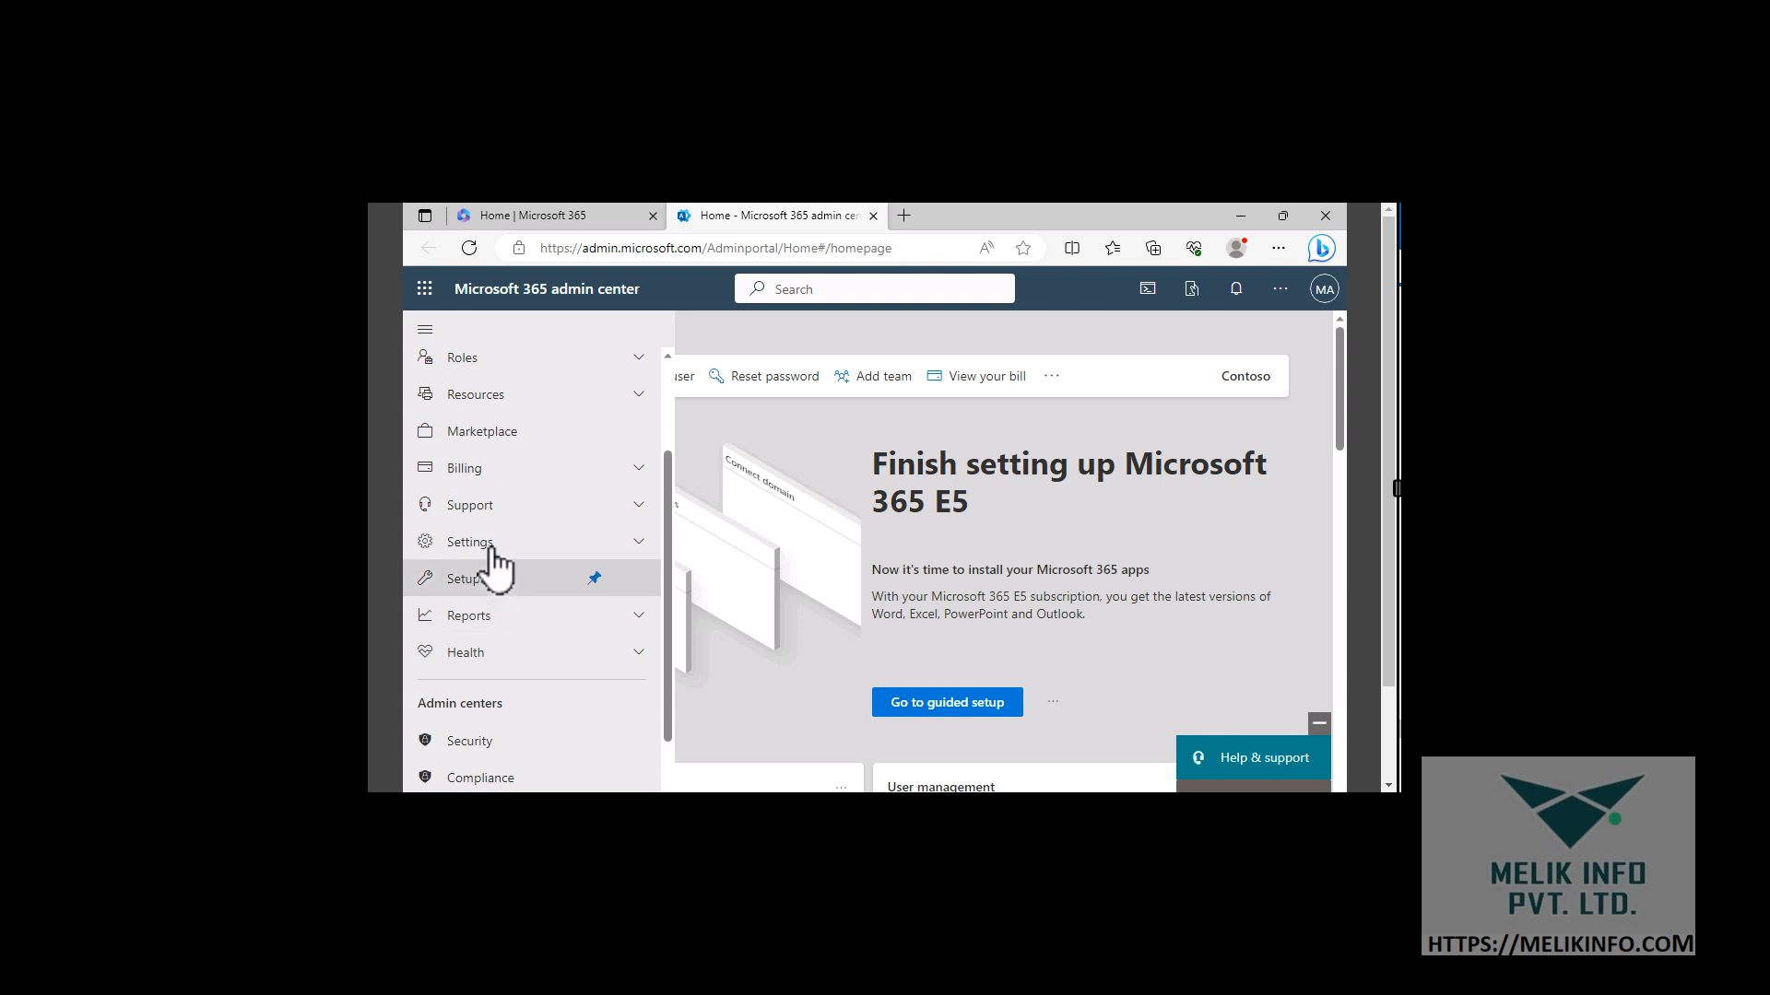
pyautogui.click(643, 544)
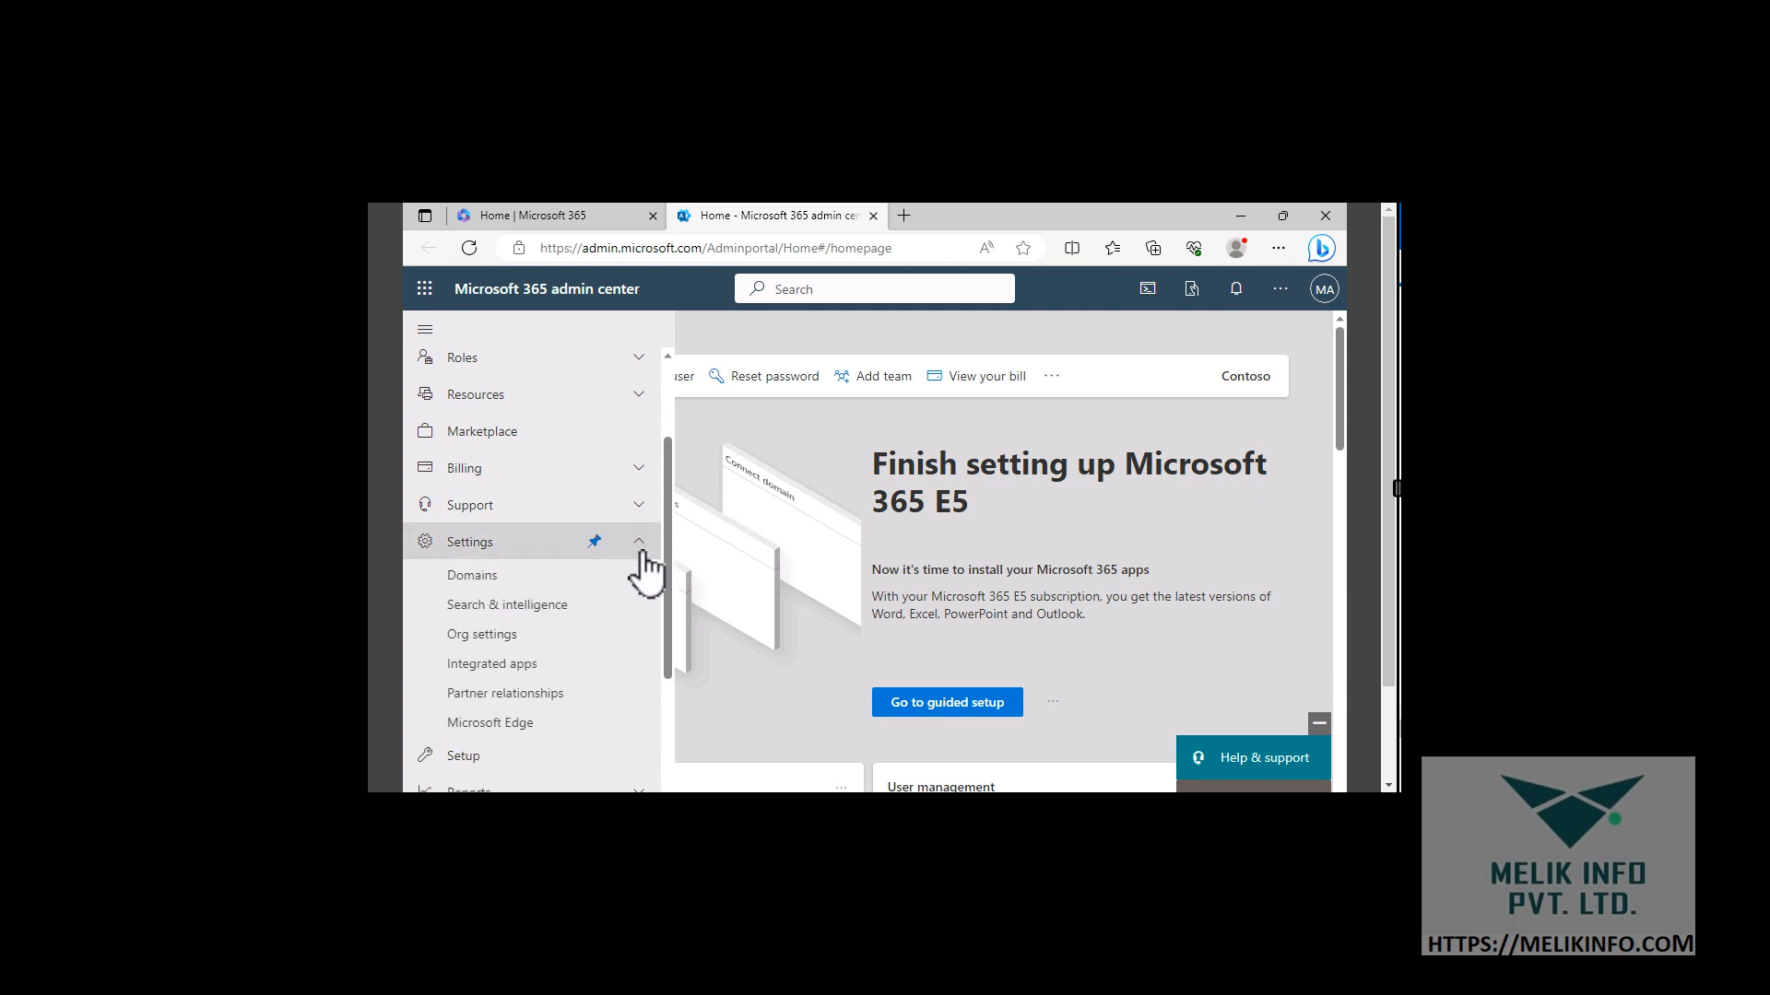
pyautogui.click(502, 641)
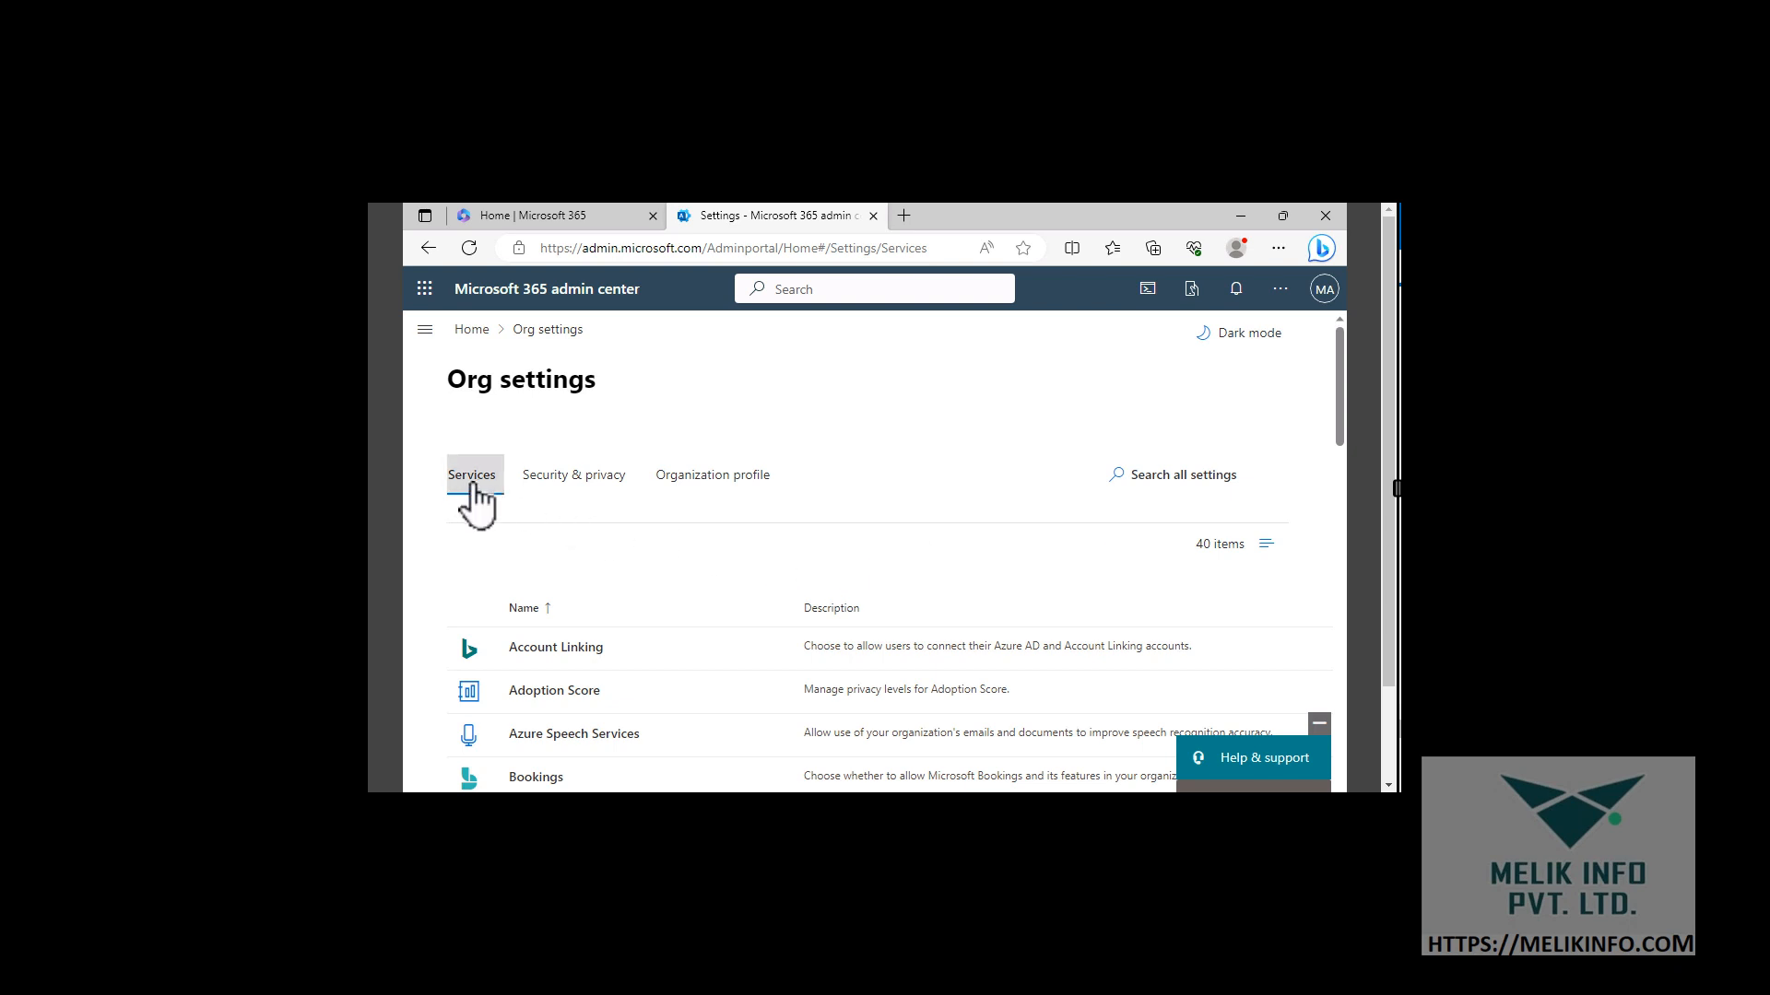
# Look through the list of services in Org settings, from Account Linking down to Whiteboard and back up
pyautogui.scroll(-5, 651, 551)
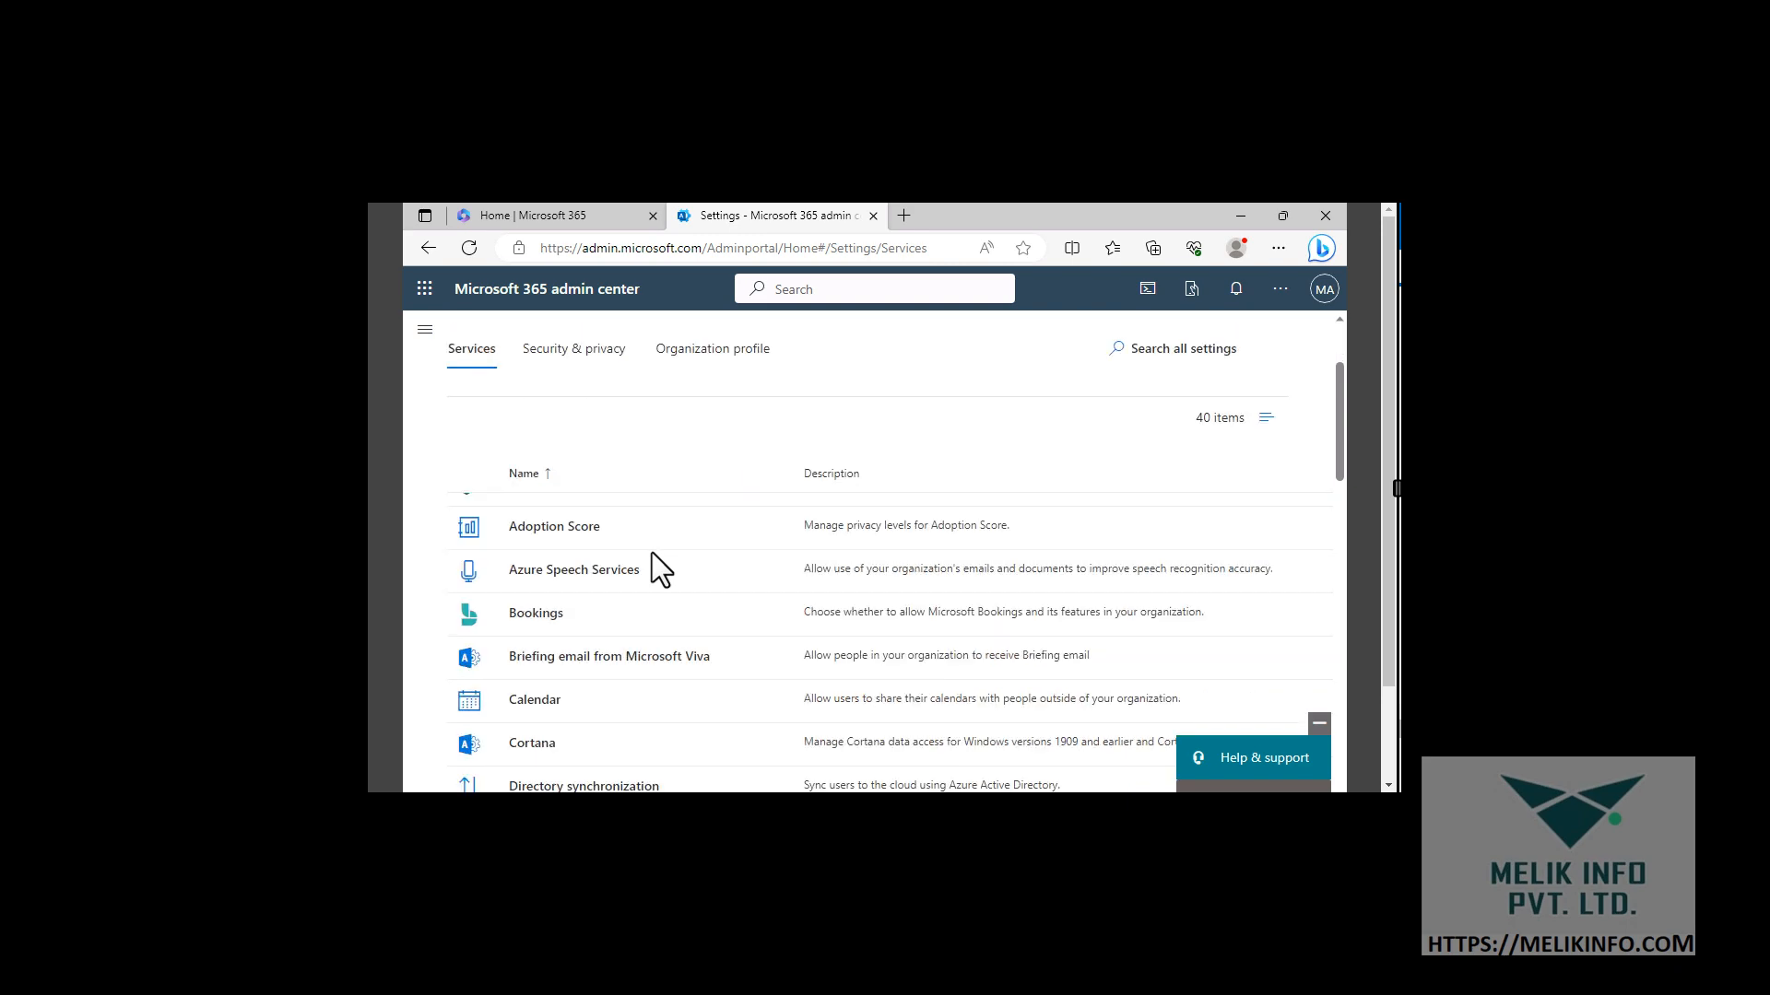
pyautogui.scroll(-2, 695, 639)
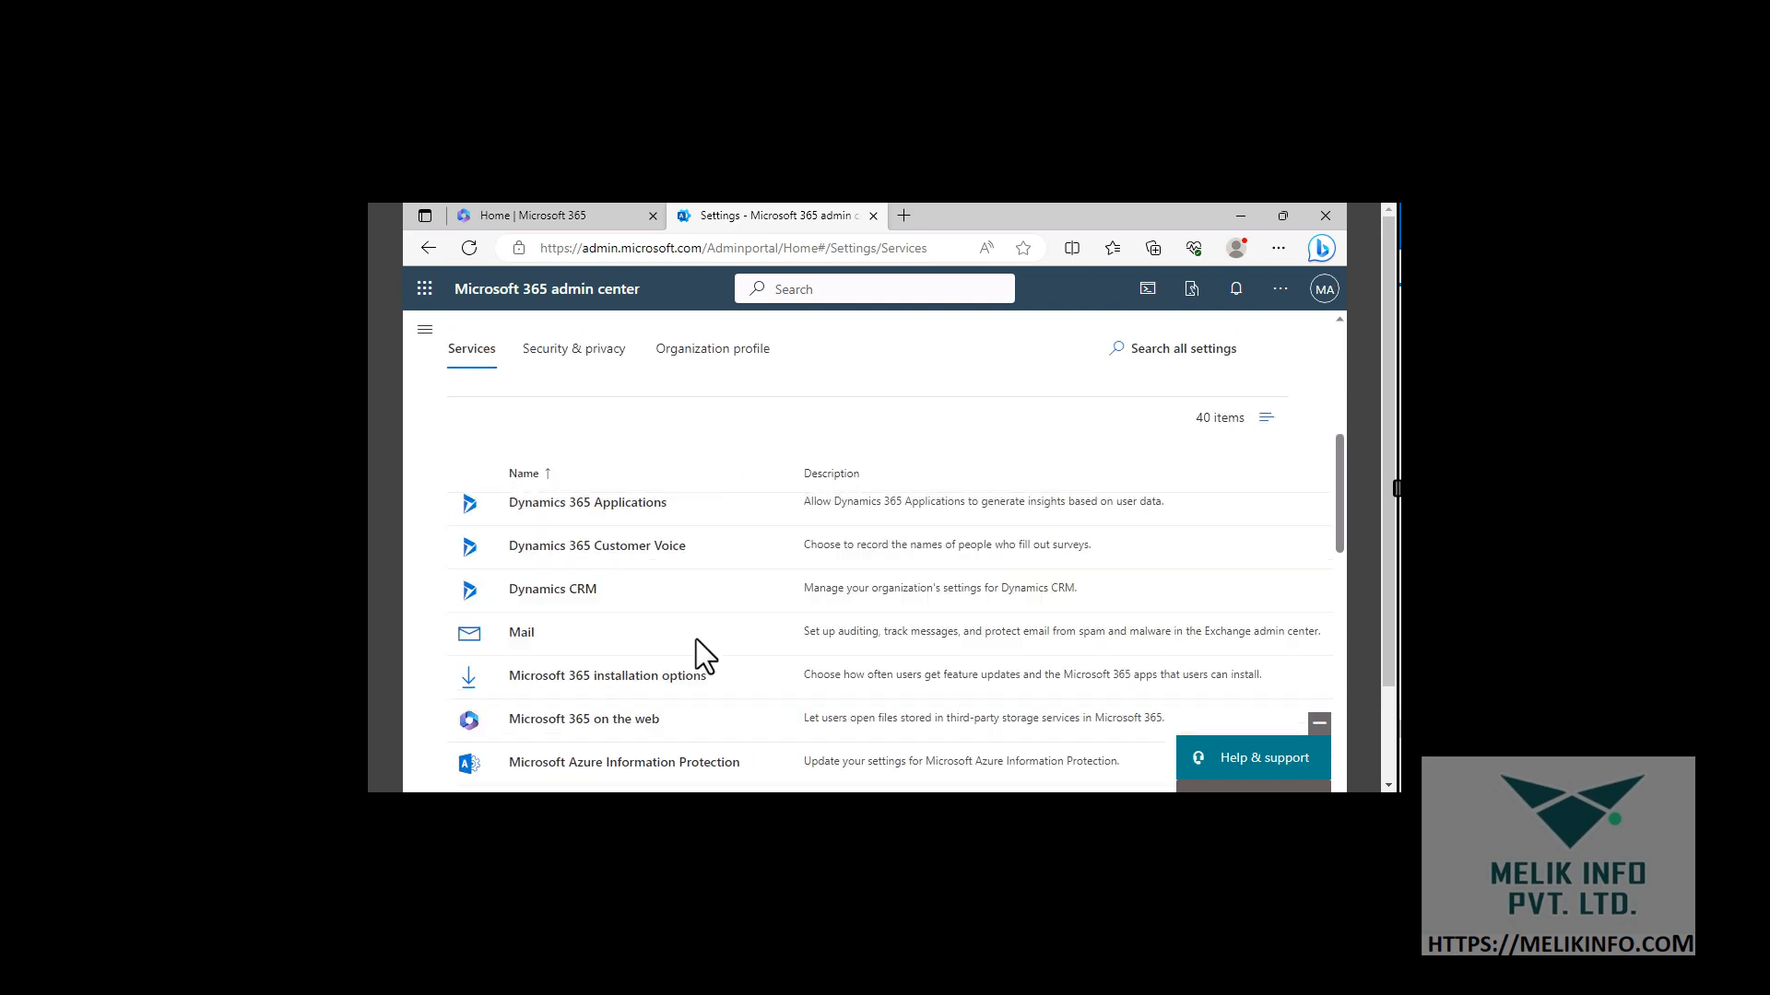
pyautogui.scroll(-8, 695, 639)
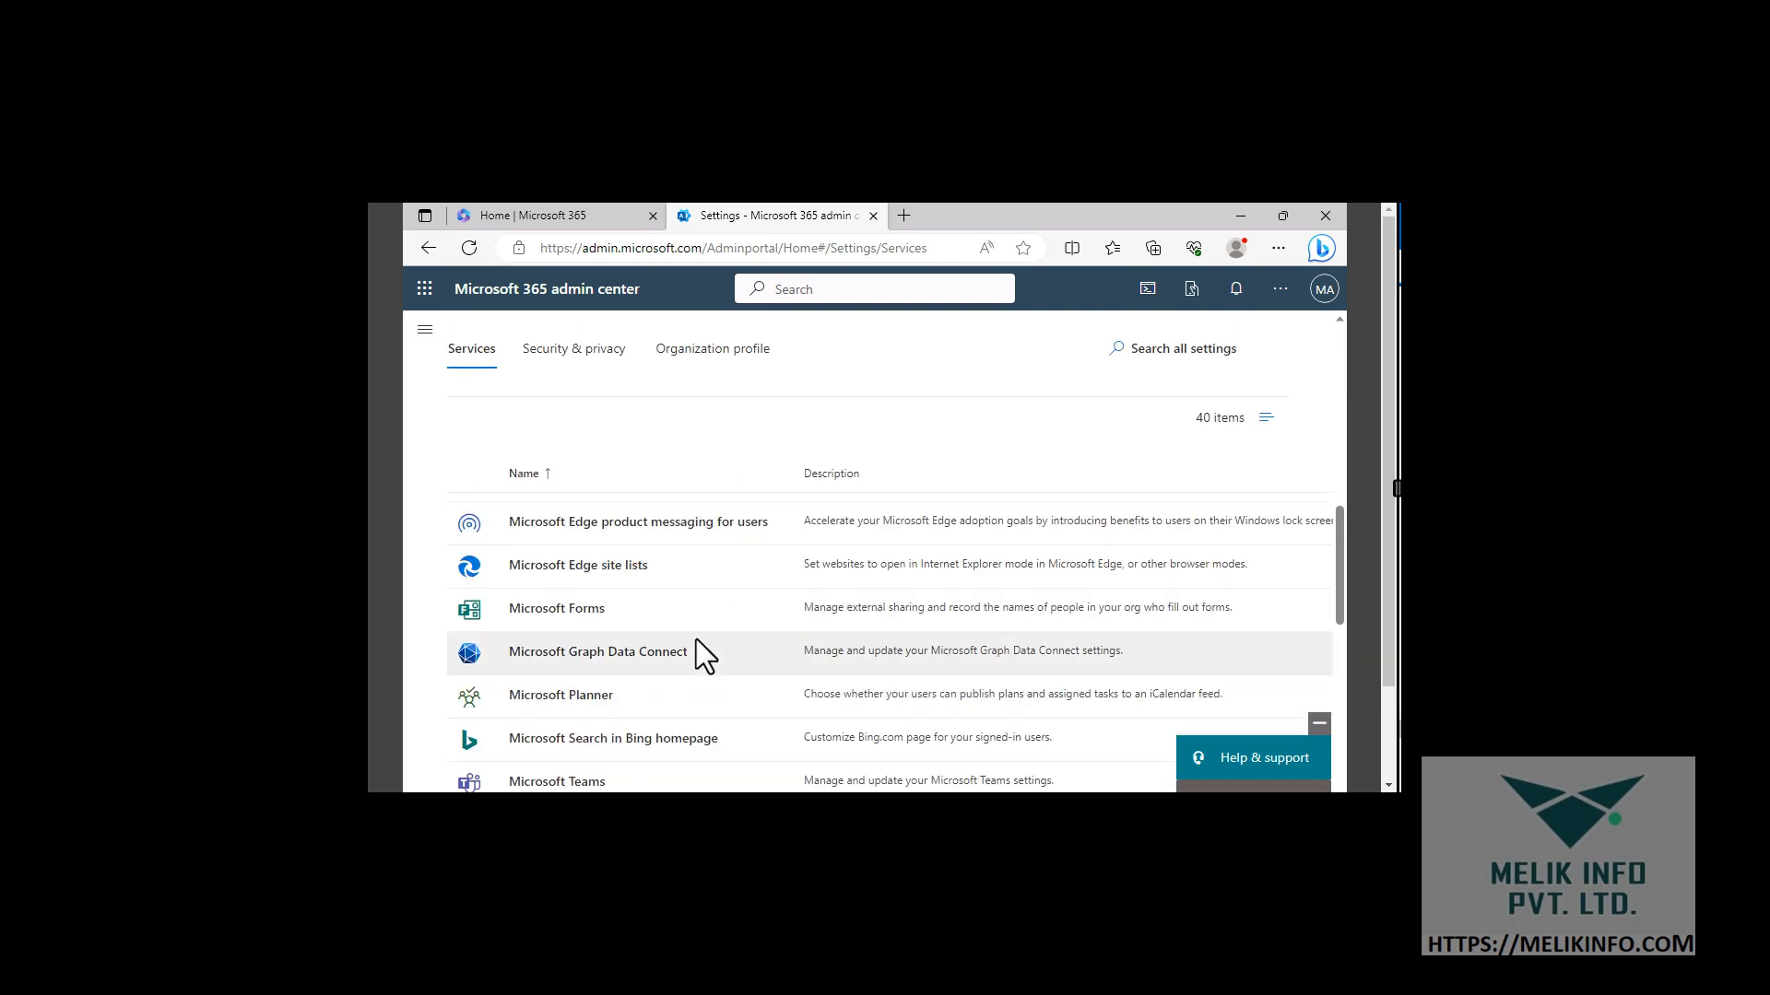
pyautogui.scroll(-2, 695, 639)
pyautogui.scroll(-5, 695, 639)
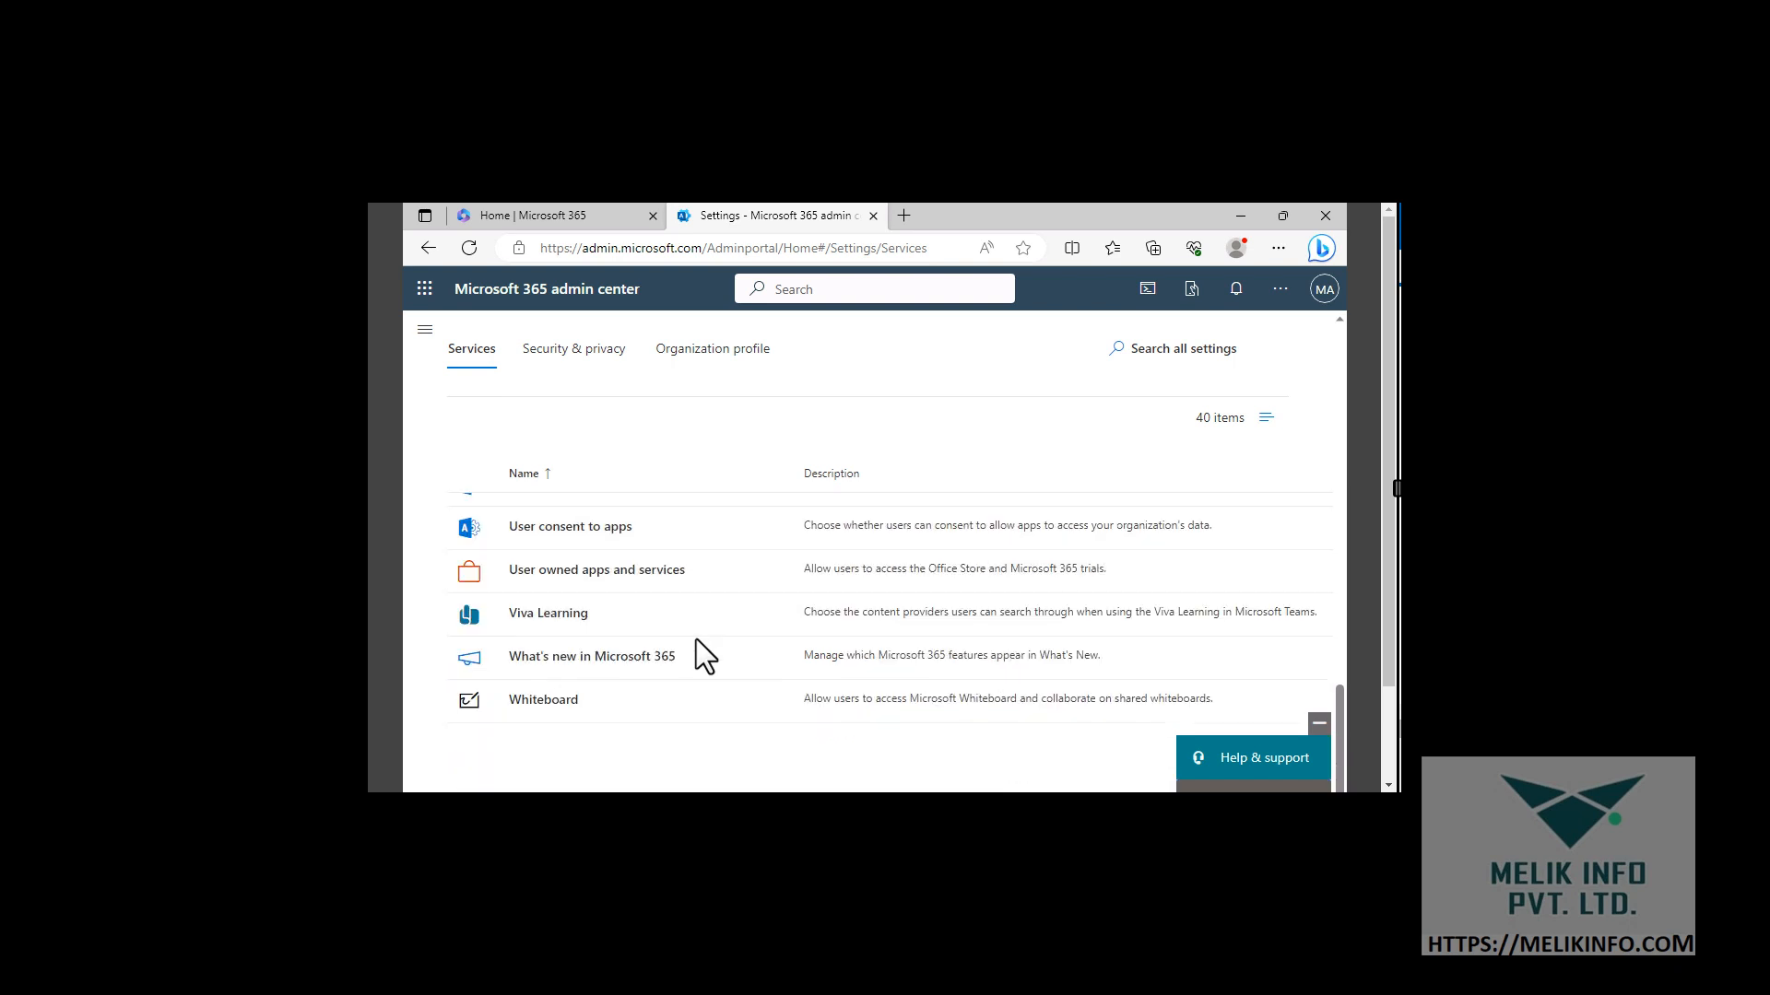
pyautogui.scroll(2, 696, 639)
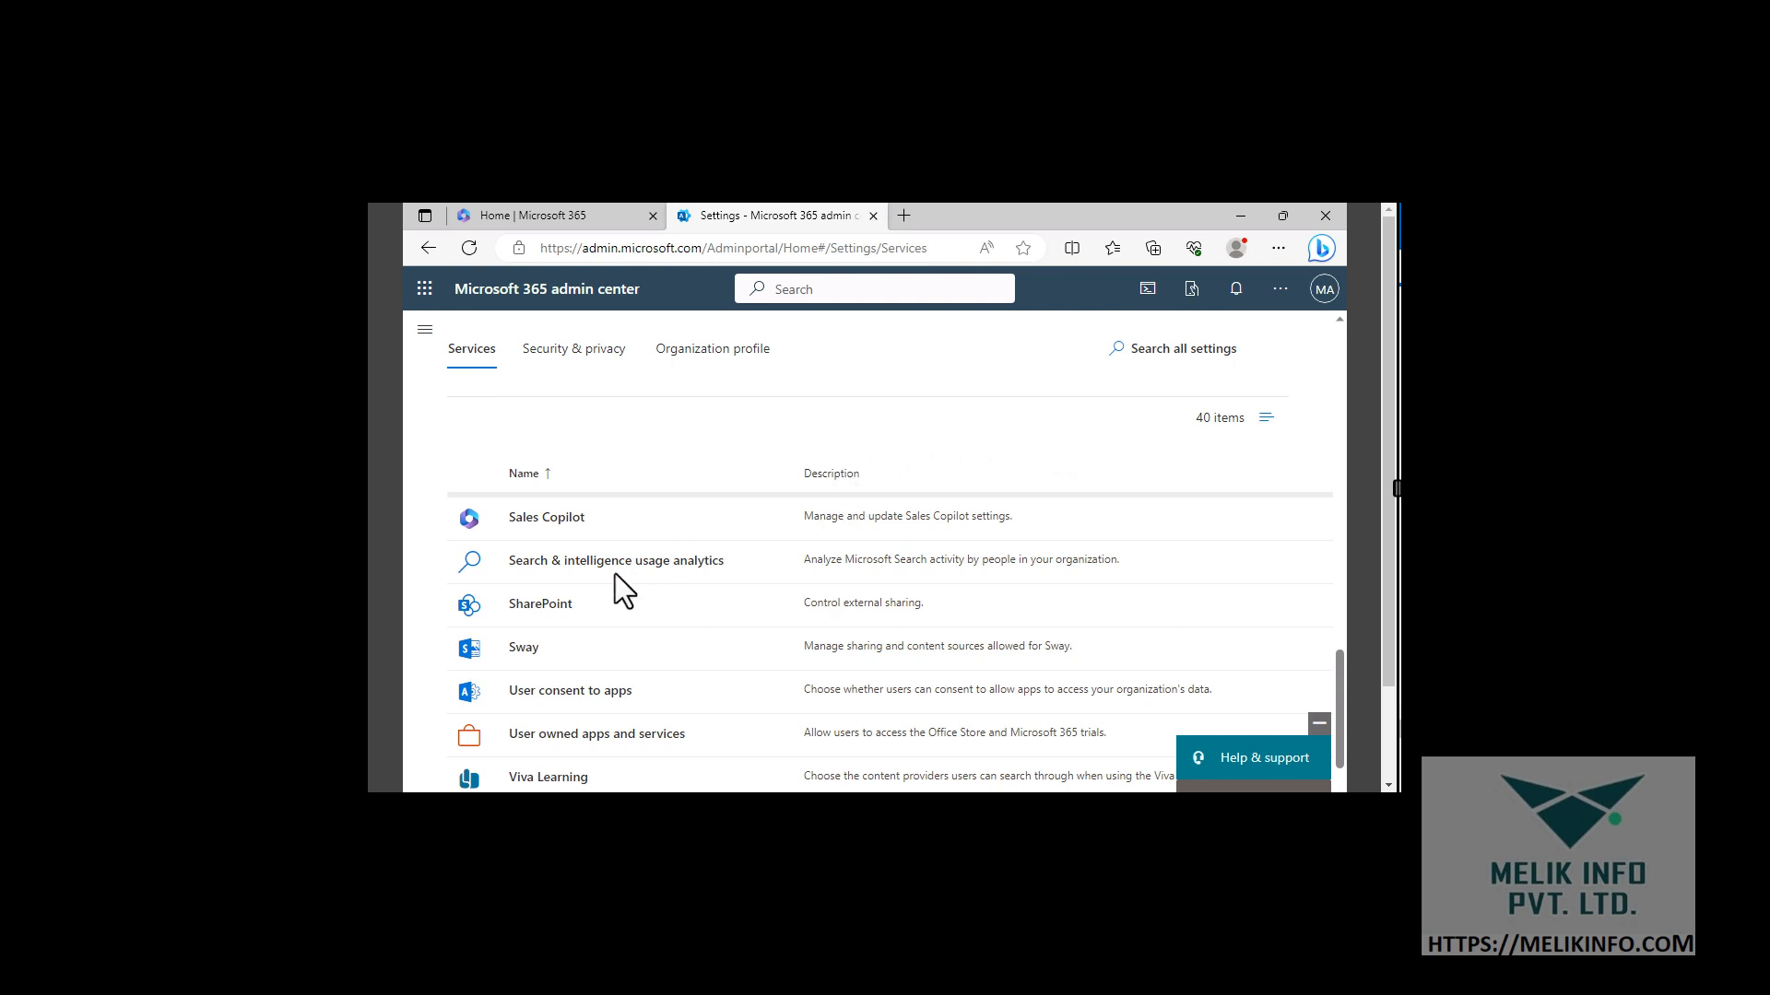
pyautogui.scroll(-2, 553, 501)
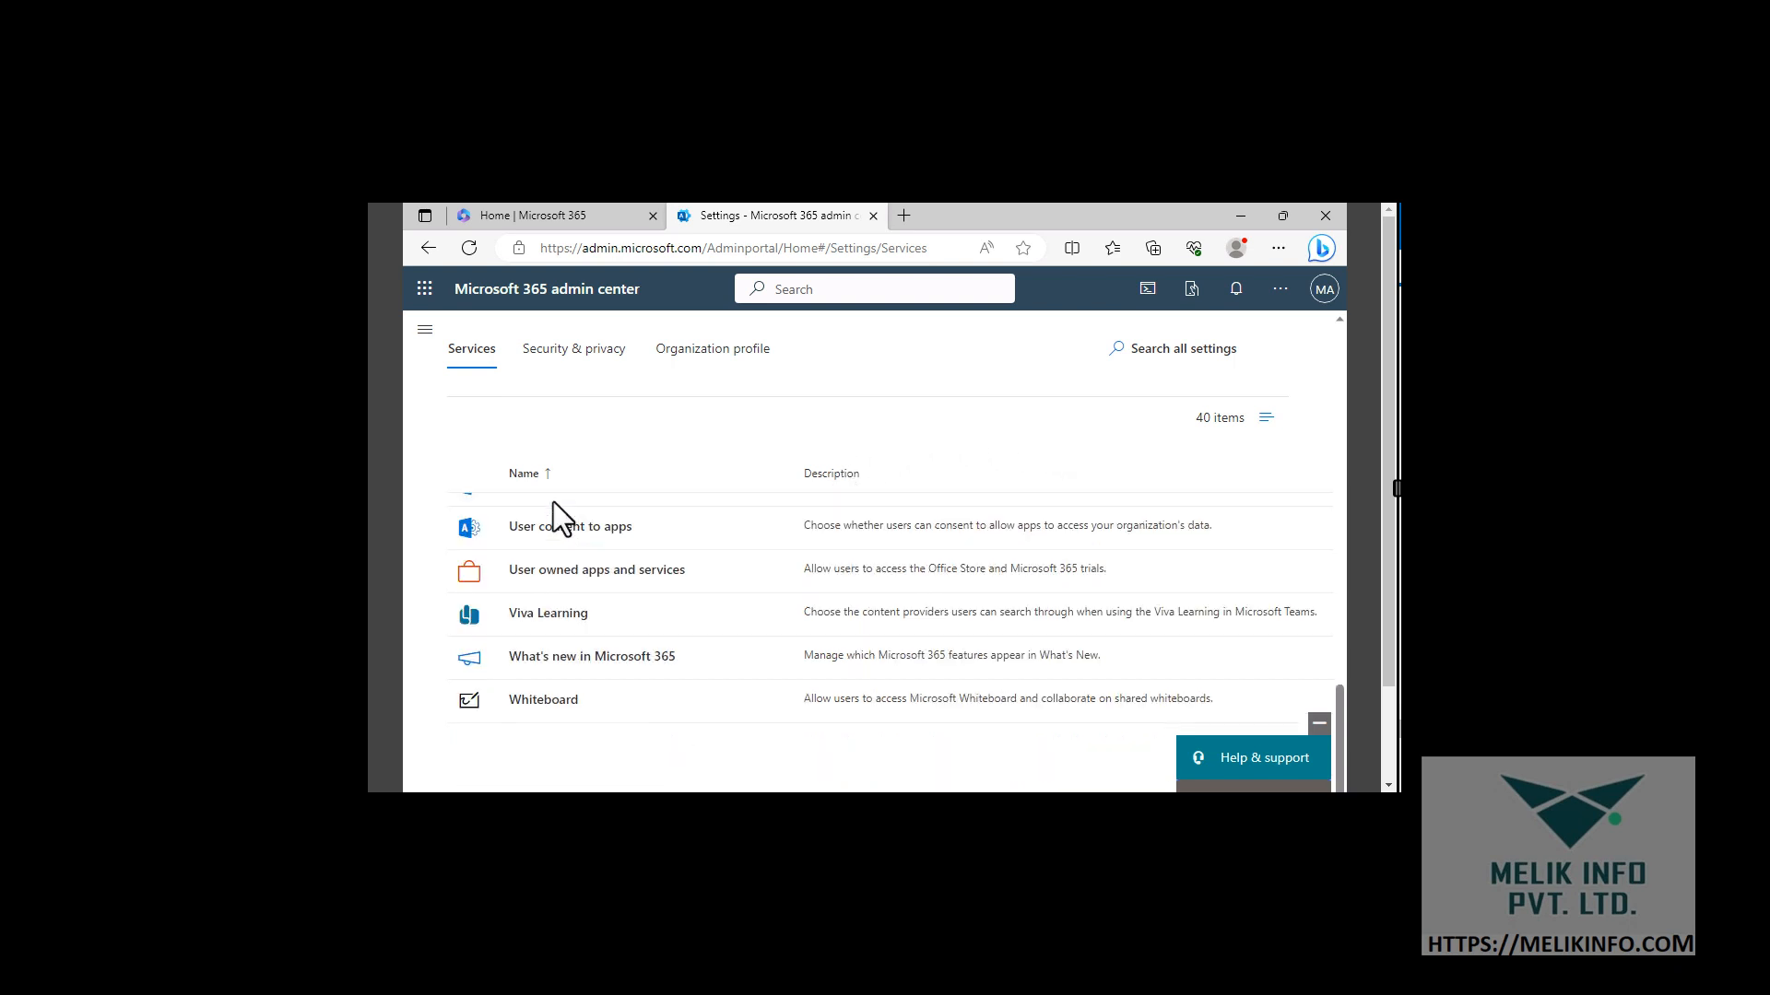
pyautogui.scroll(2, 588, 650)
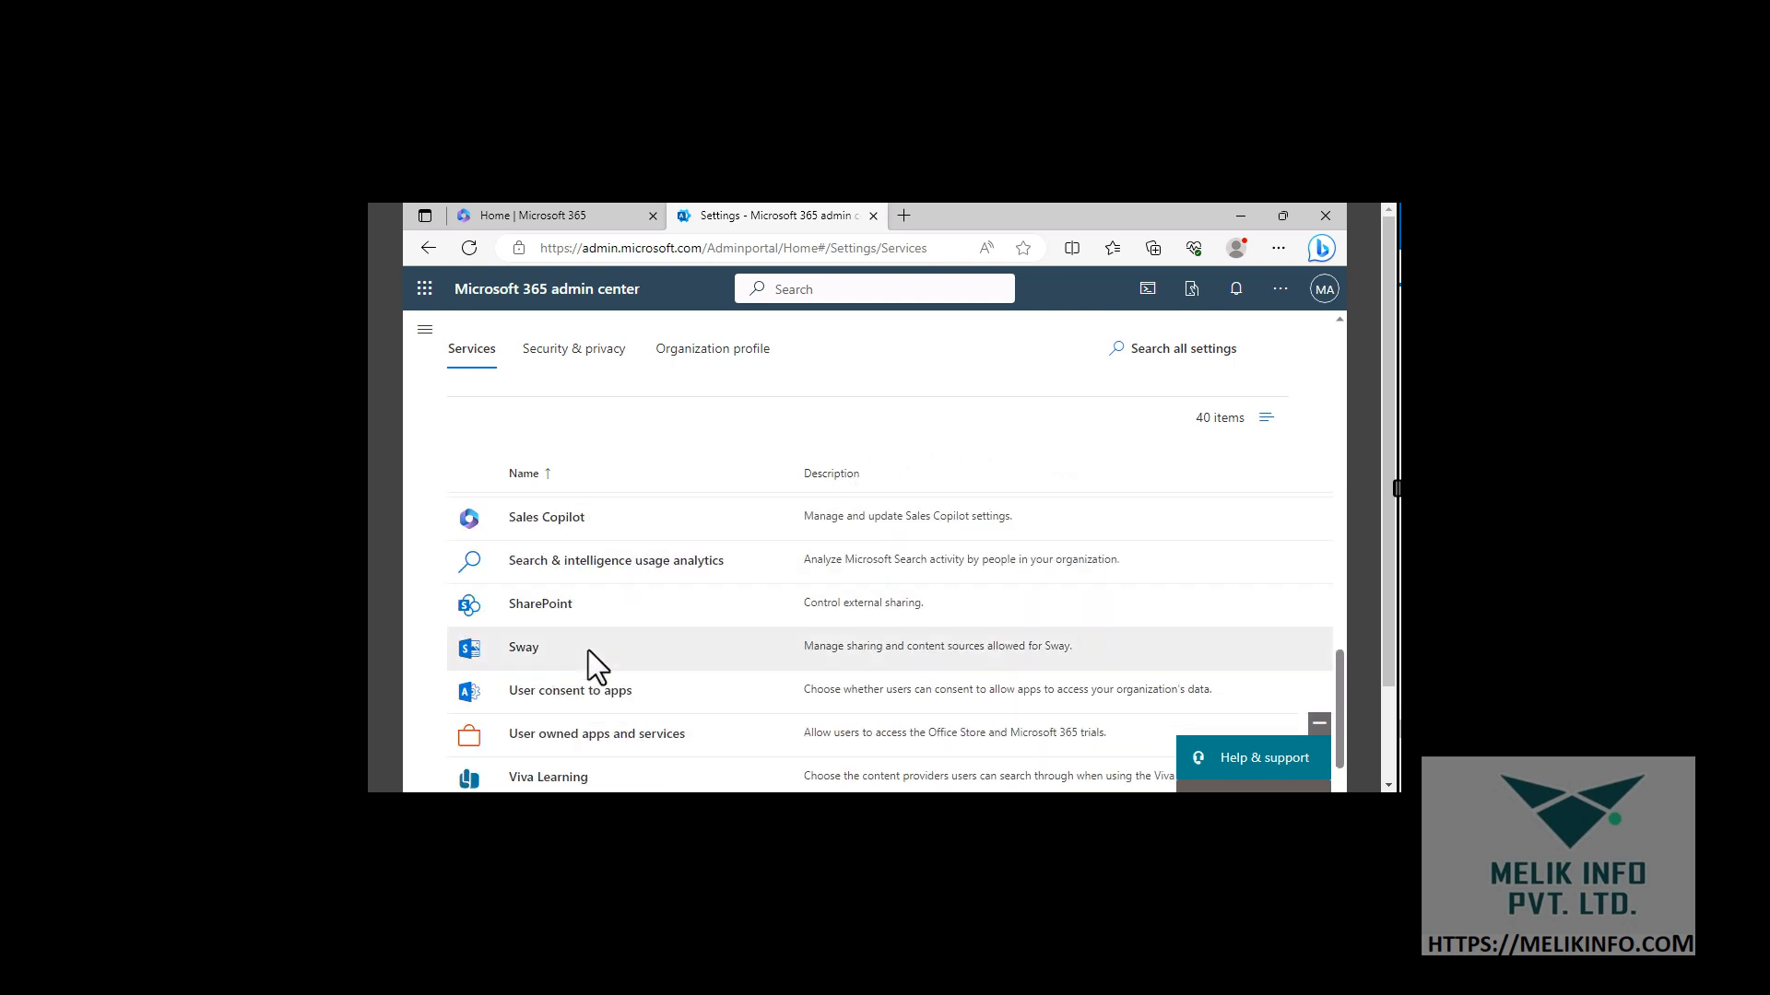
pyautogui.scroll(2, 588, 650)
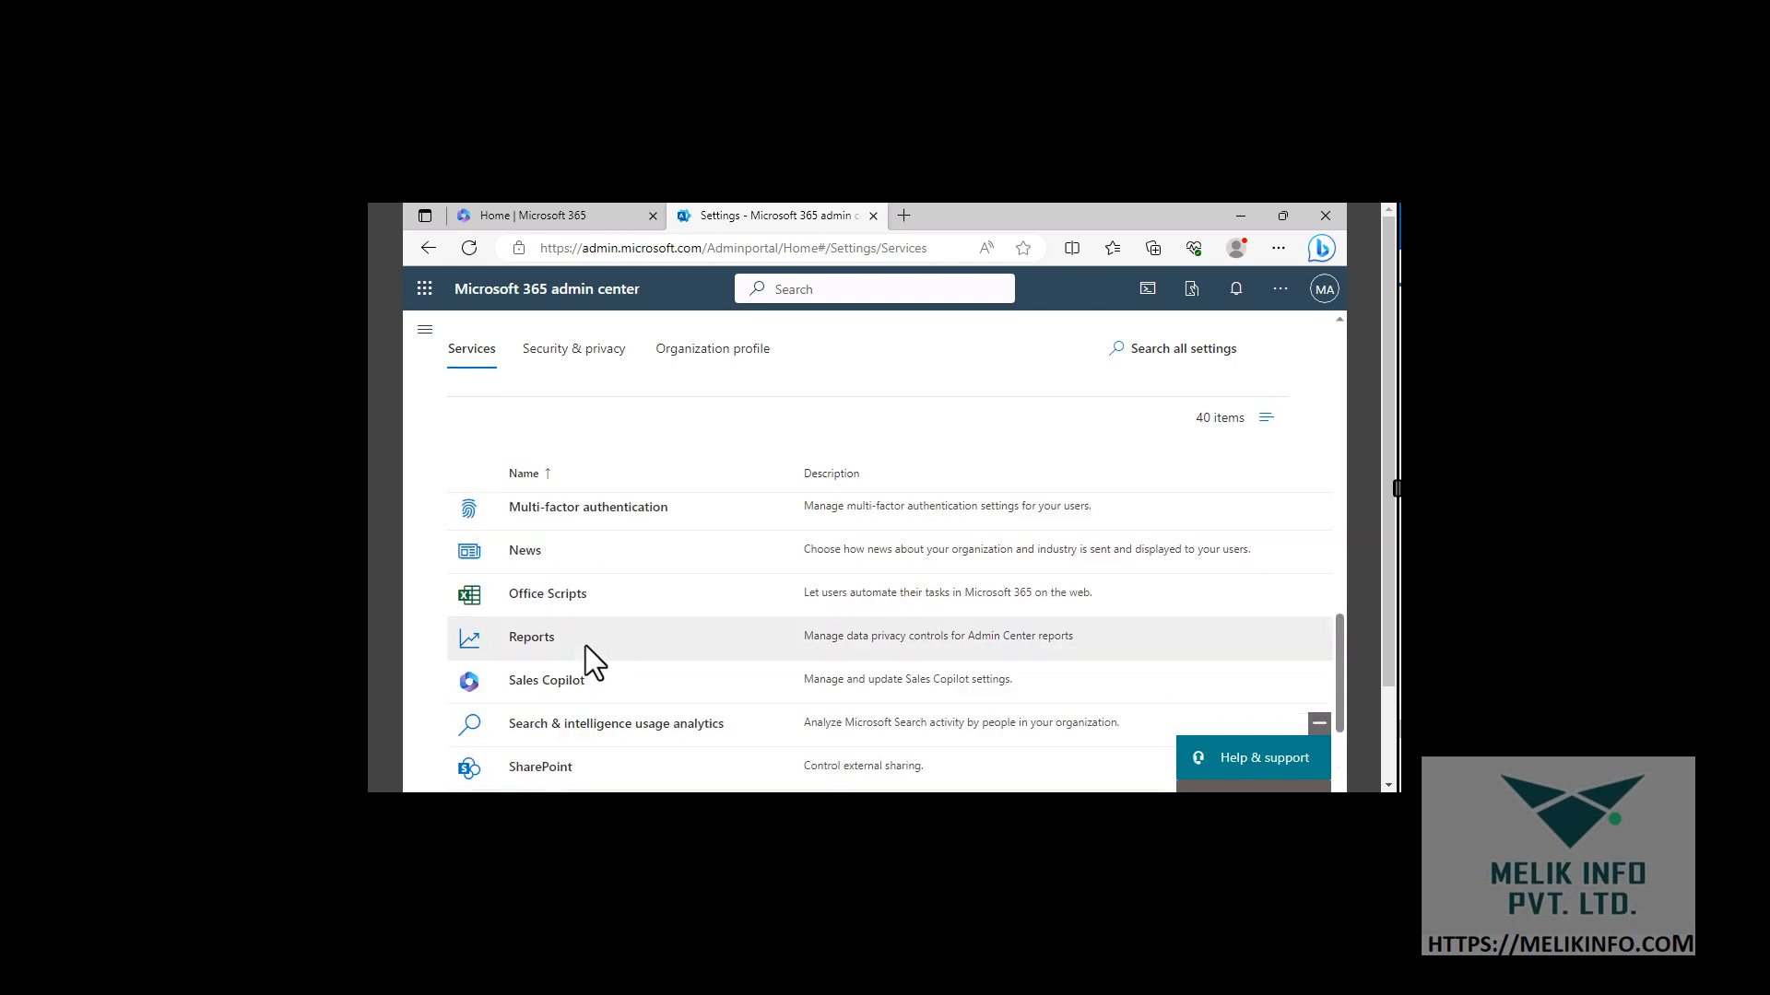
pyautogui.scroll(2, 584, 643)
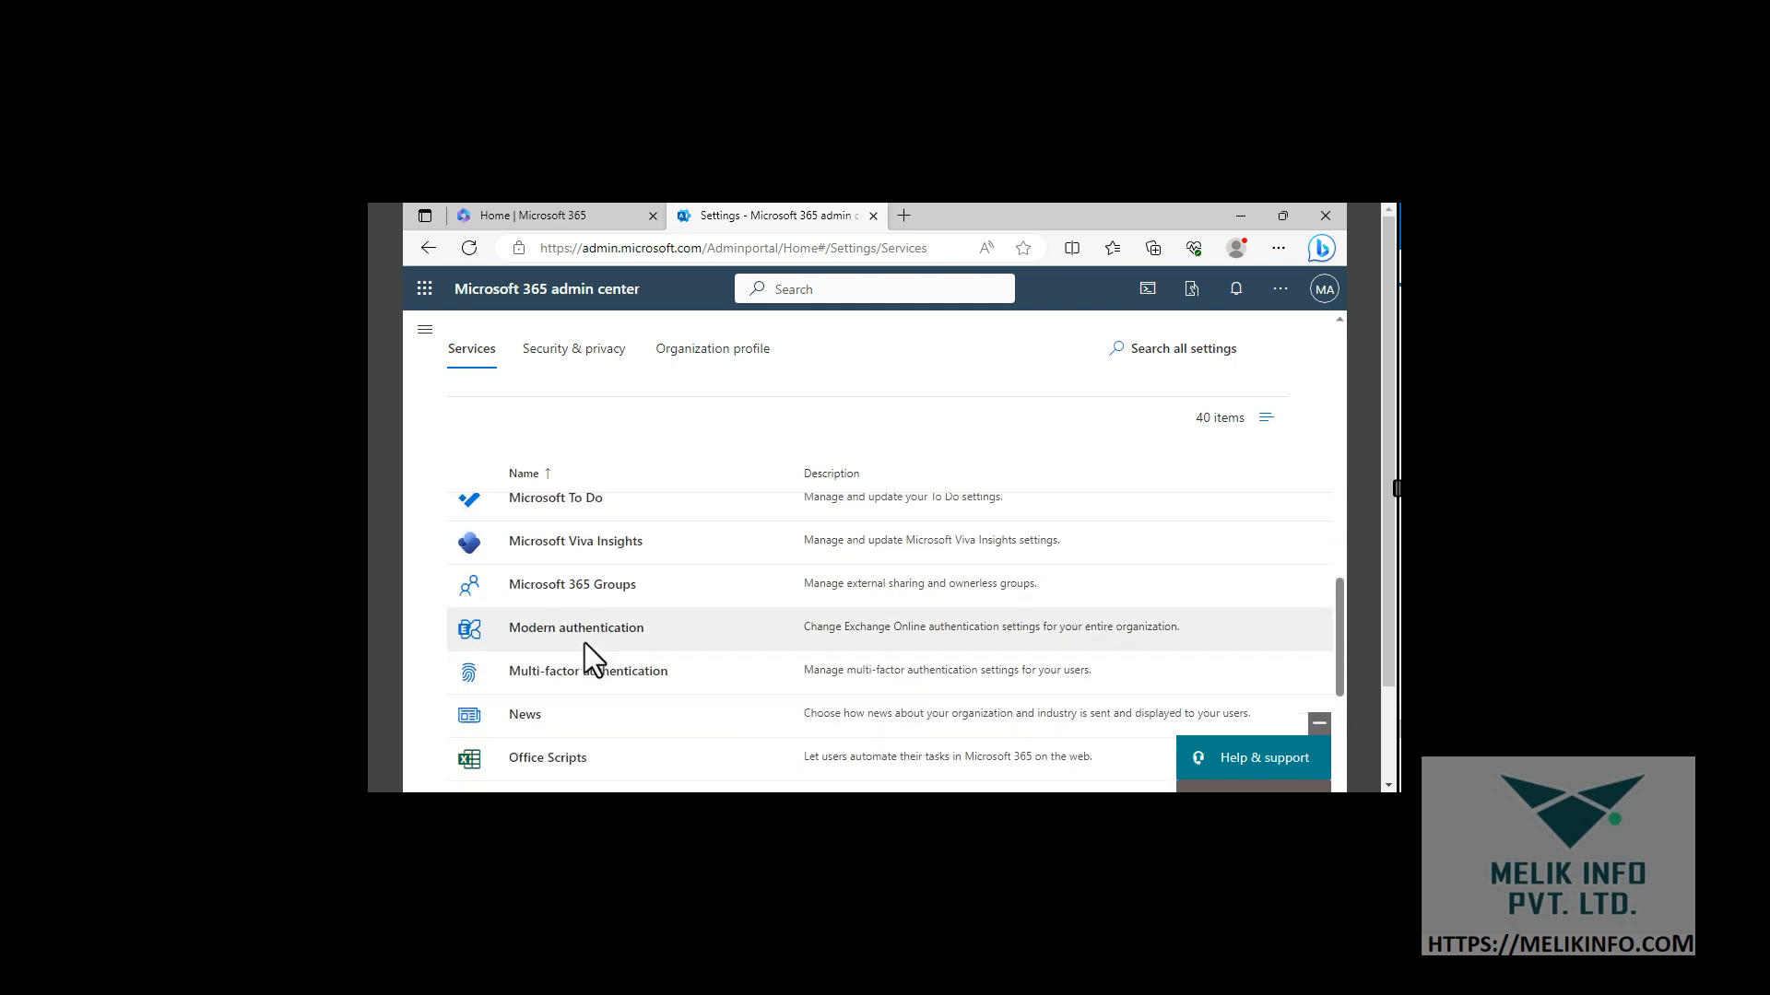
pyautogui.scroll(2, 584, 644)
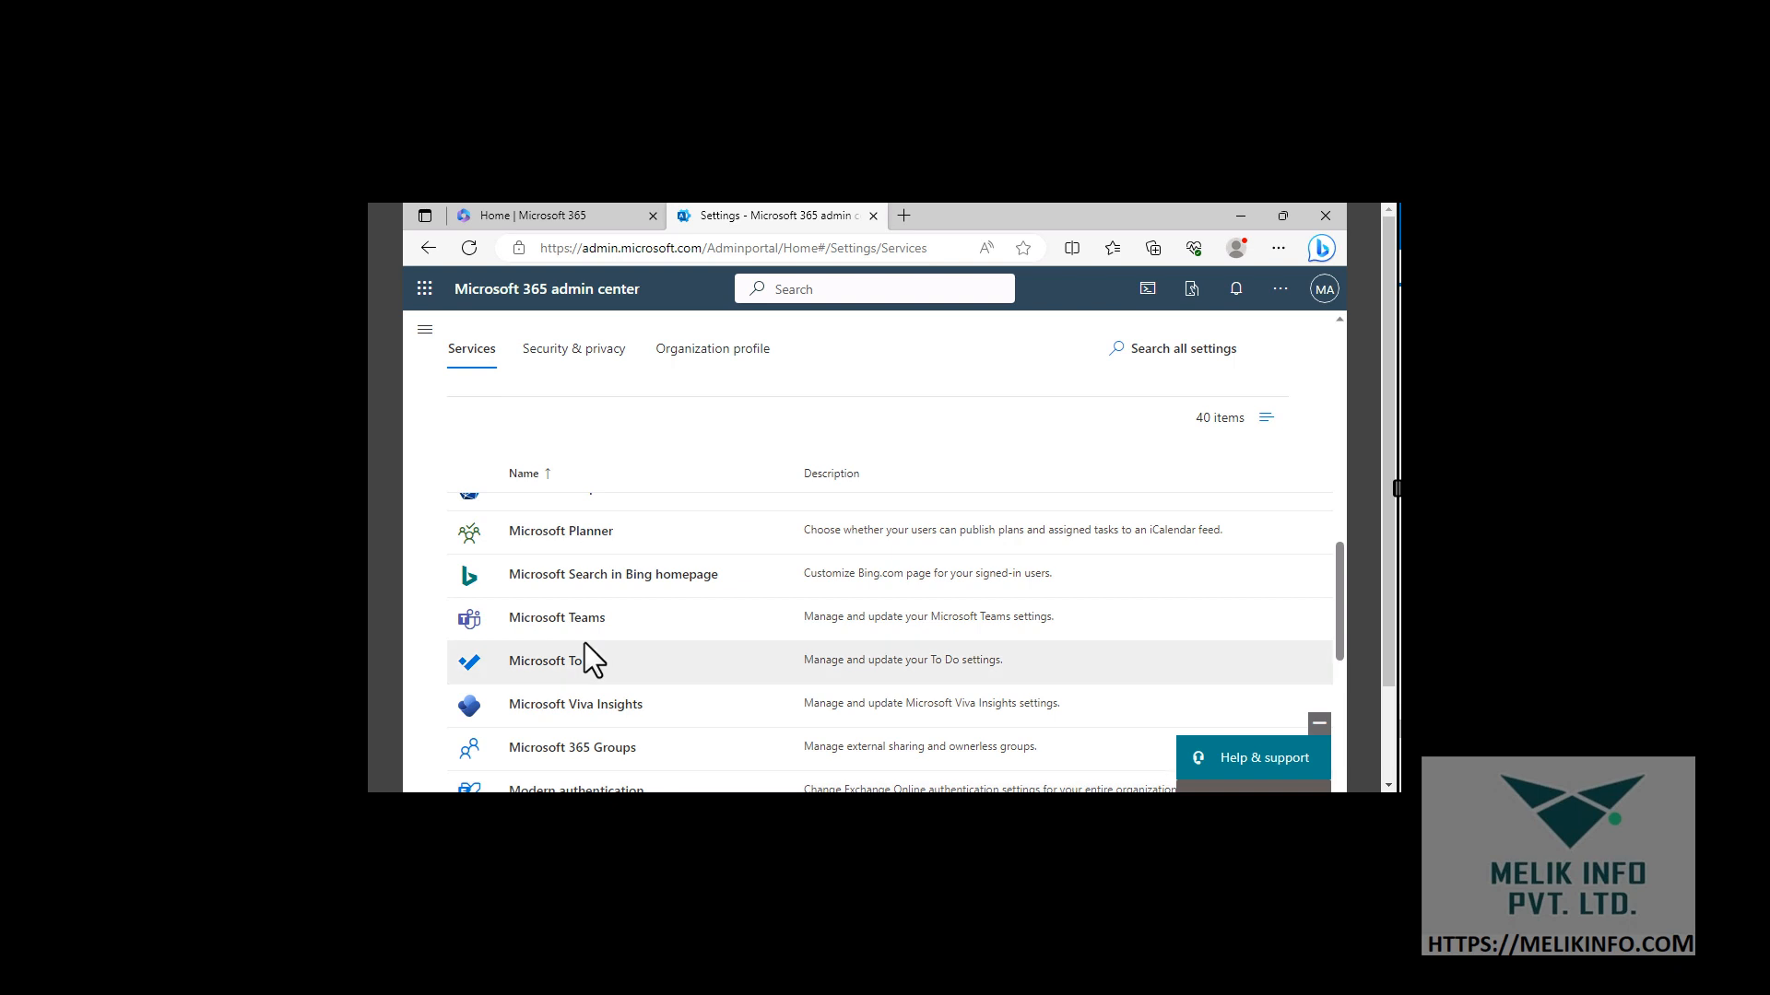
pyautogui.scroll(2, 611, 555)
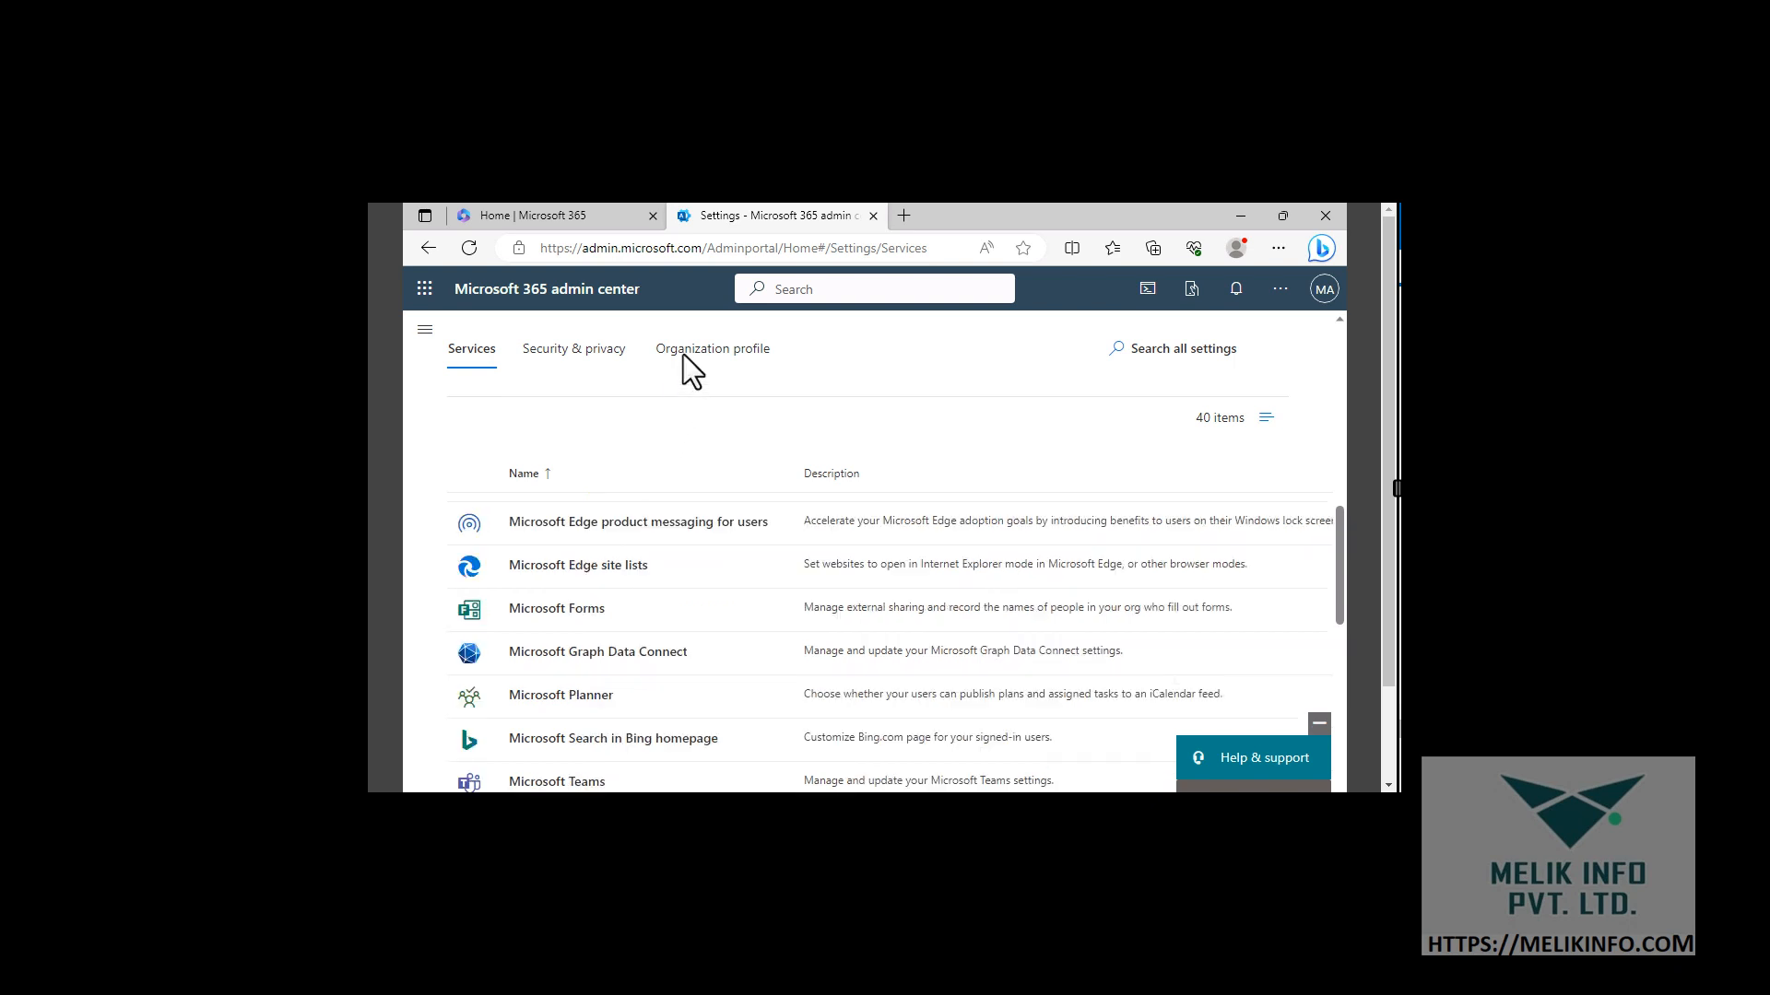
# Open Organization information in the Organization profile section for editing
pyautogui.click(685, 356)
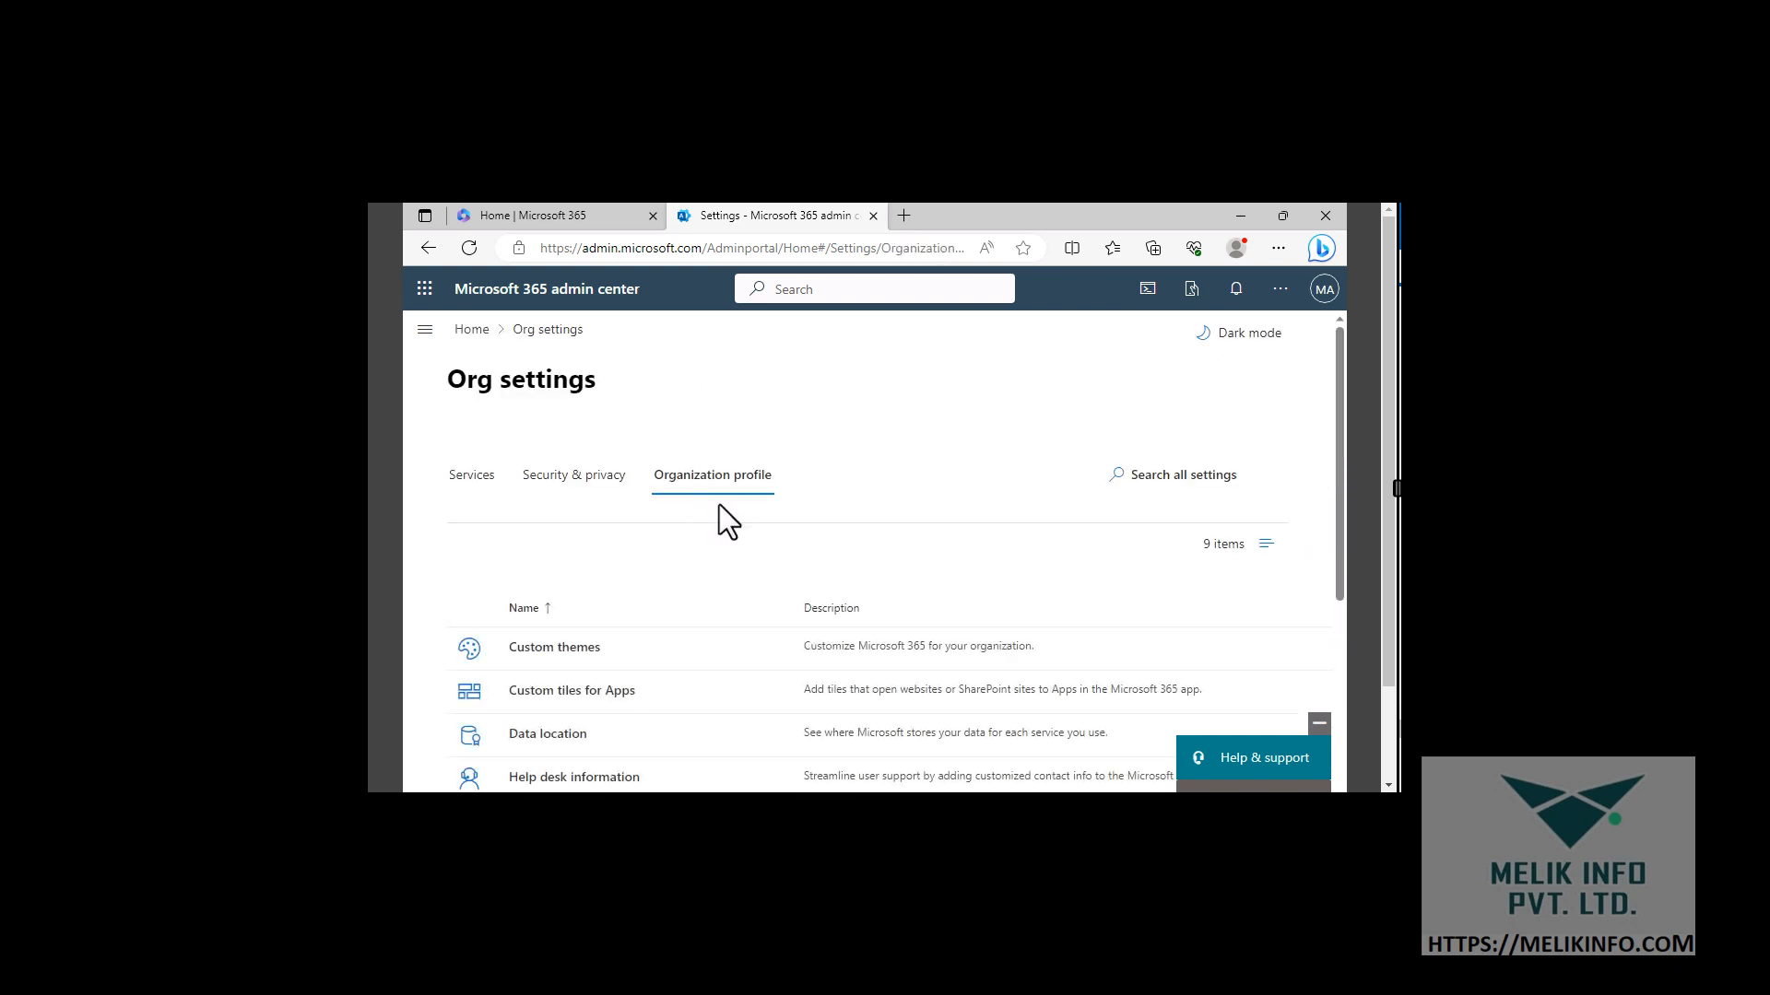
pyautogui.scroll(-2, 719, 505)
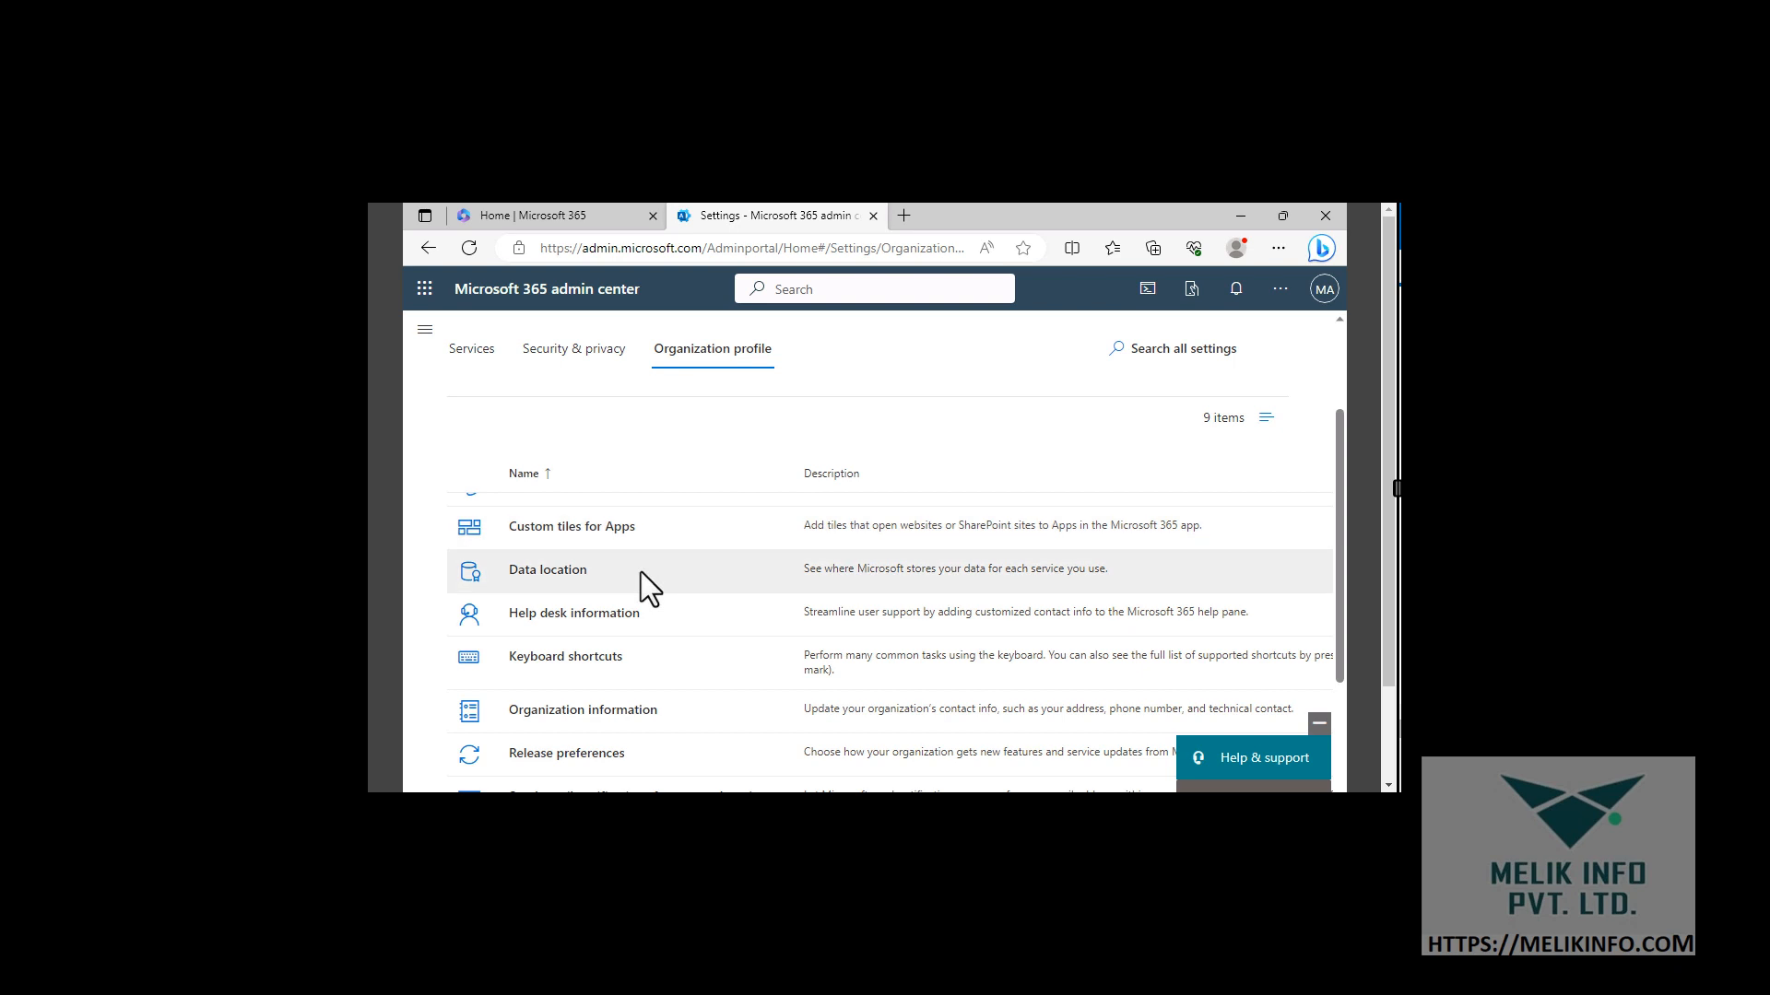
pyautogui.scroll(-2, 640, 571)
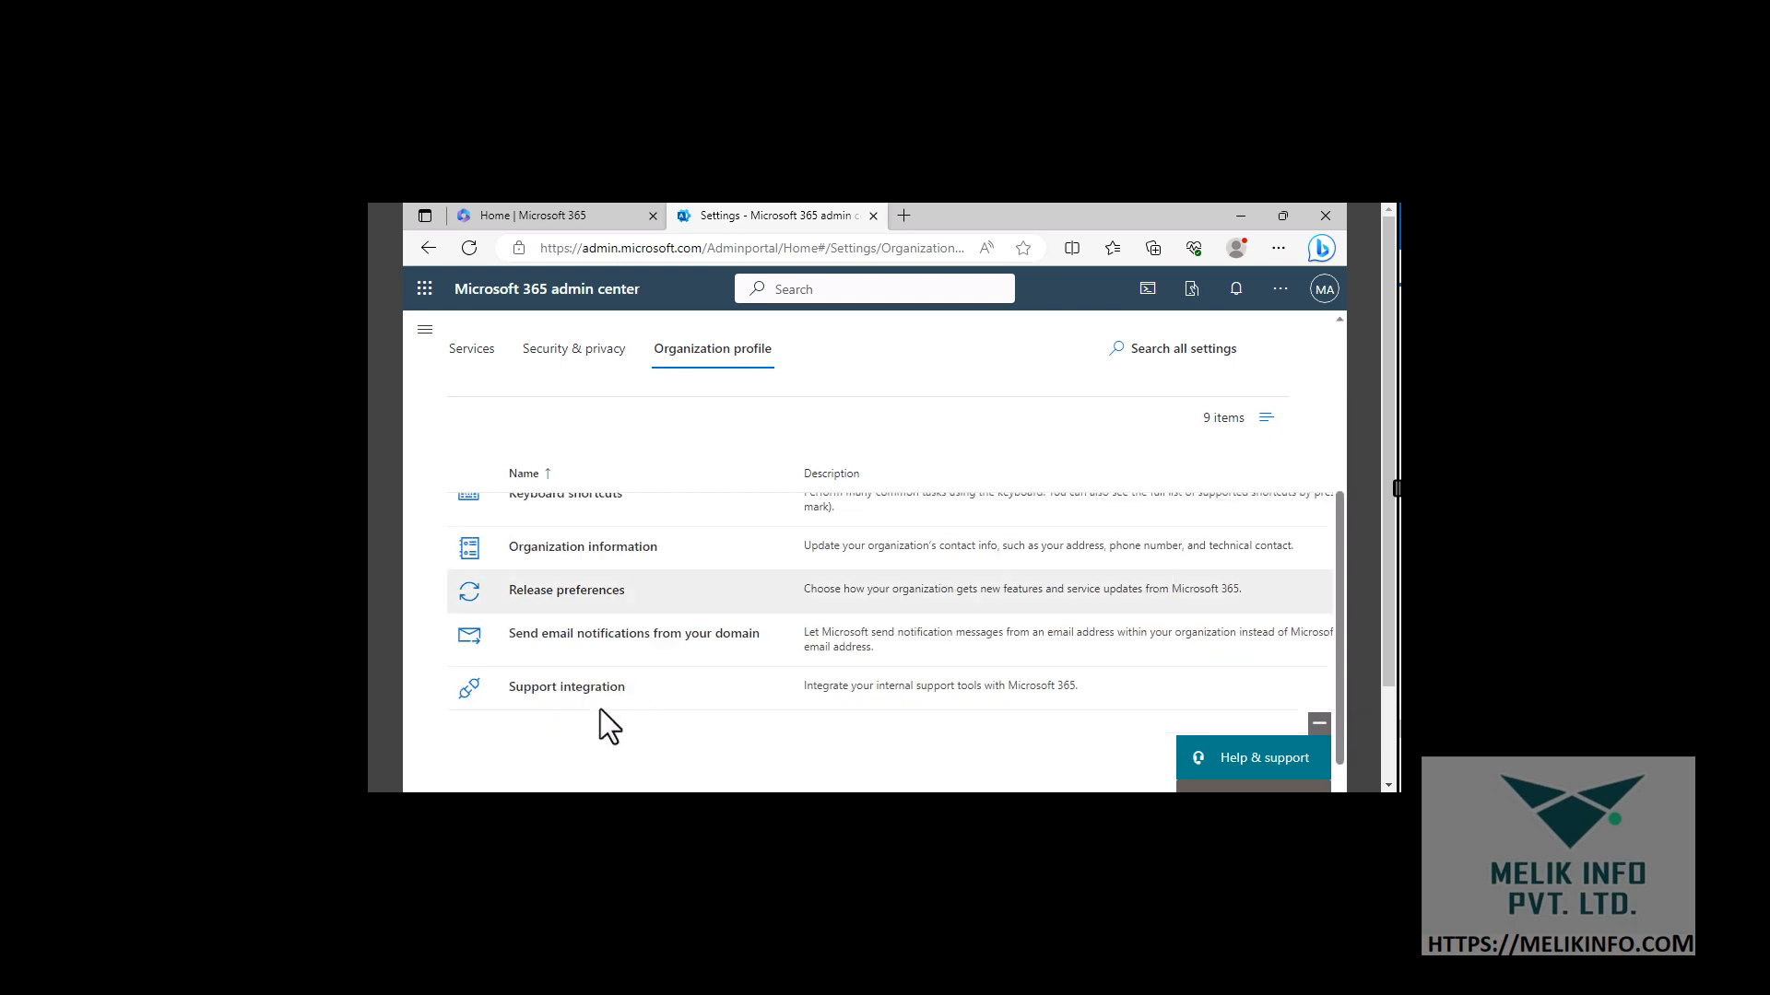
pyautogui.click(592, 551)
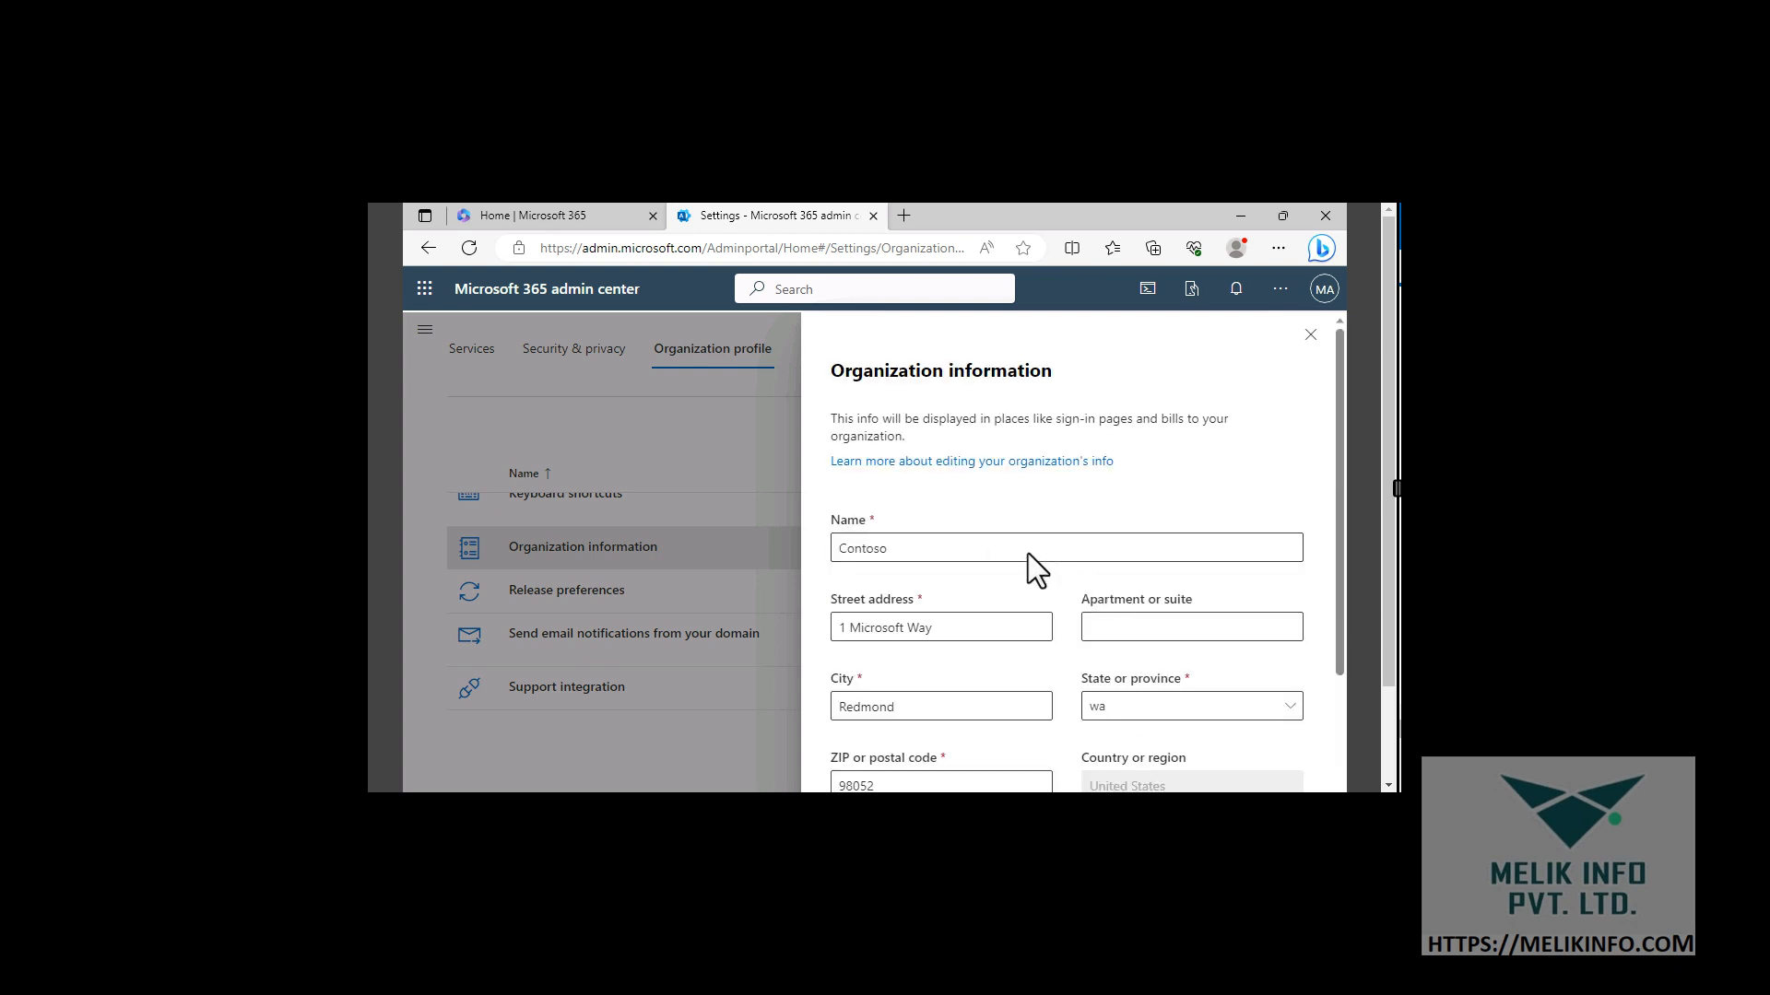
# Set the organization's name to Adatum Corporation and replace its street address with the new one
pyautogui.moveTo(920, 553); pyautogui.dragTo(799, 558)
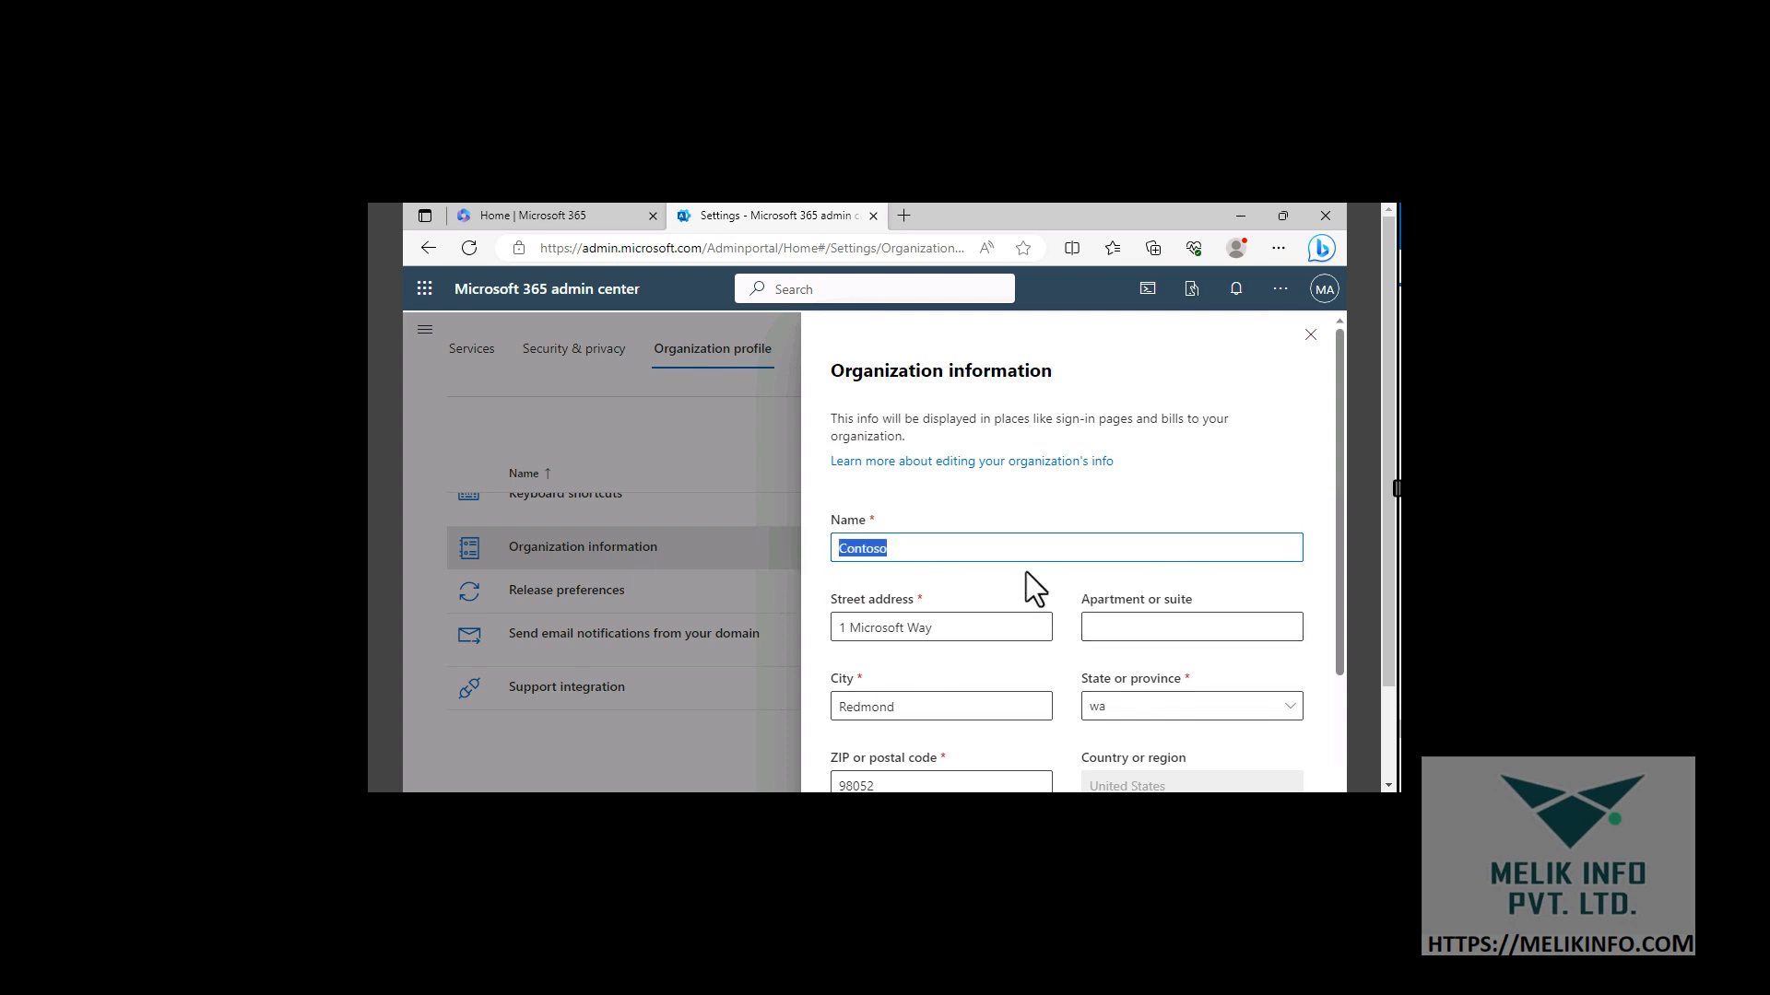
pyautogui.write('Adatum Corporation')
pyautogui.scroll(-2, 1023, 572)
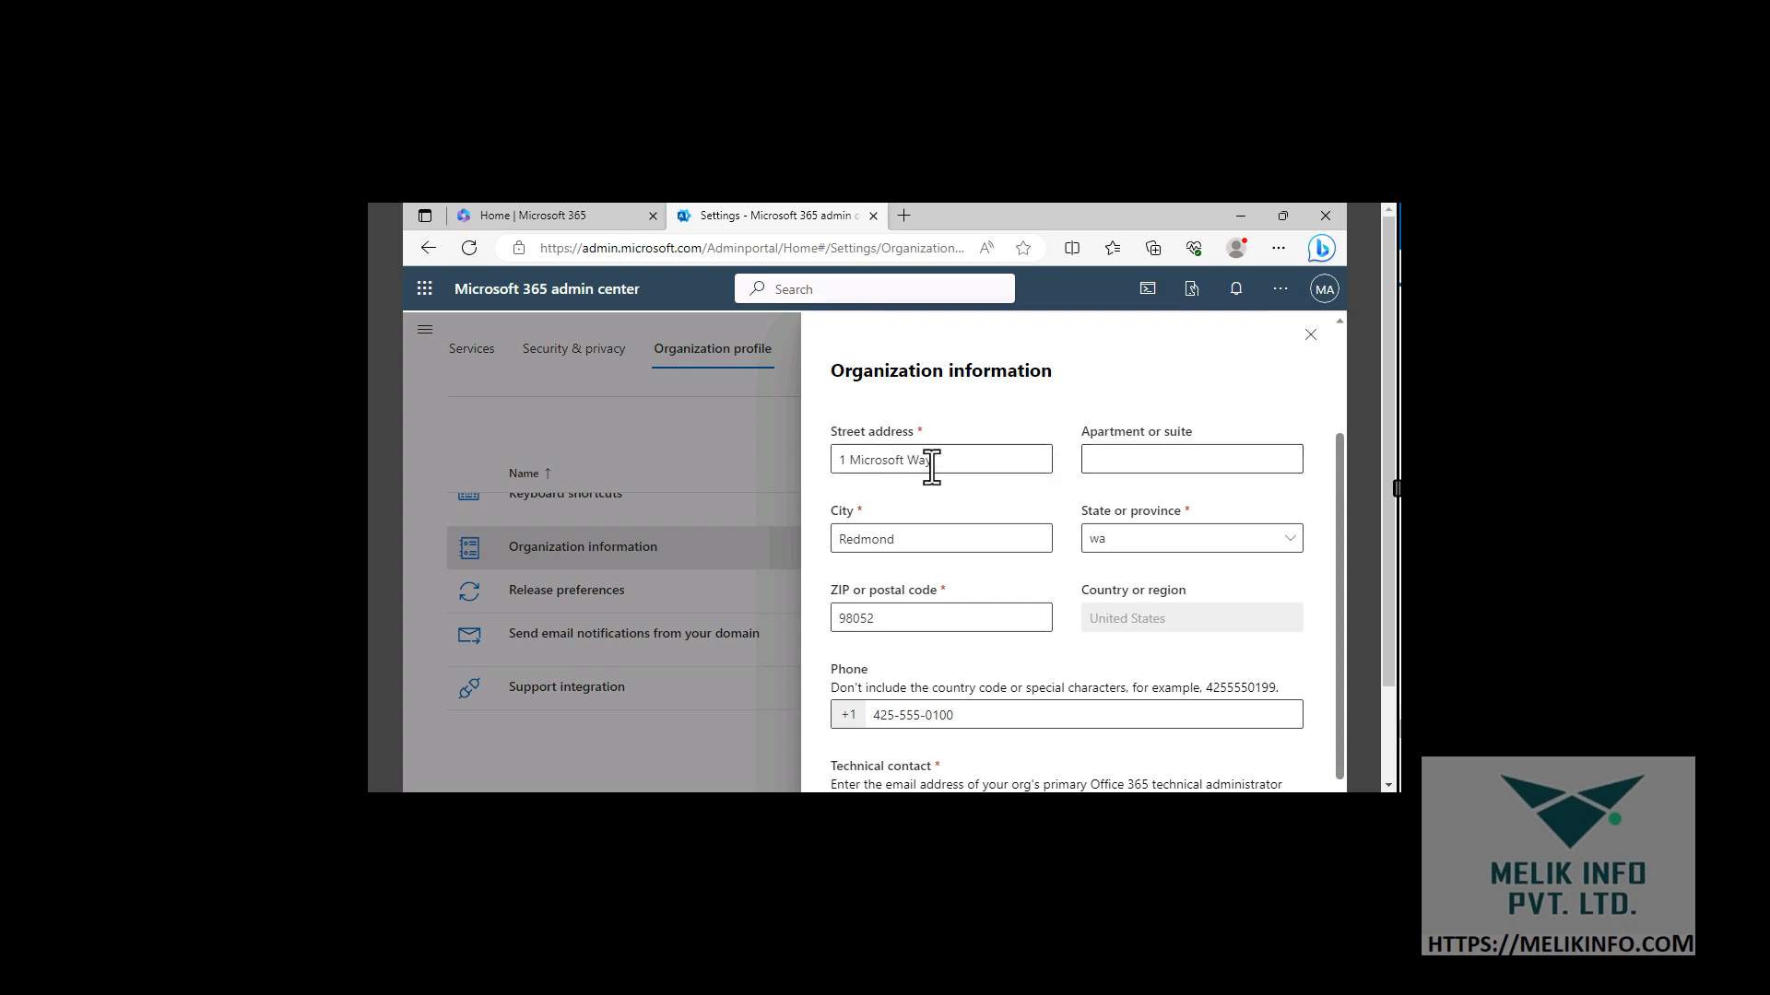
pyautogui.moveTo(932, 459); pyautogui.dragTo(822, 472)
pyautogui.write('555 Main Street')
pyautogui.scroll(-1, 1113, 559)
pyautogui.scroll(2, 1165, 442)
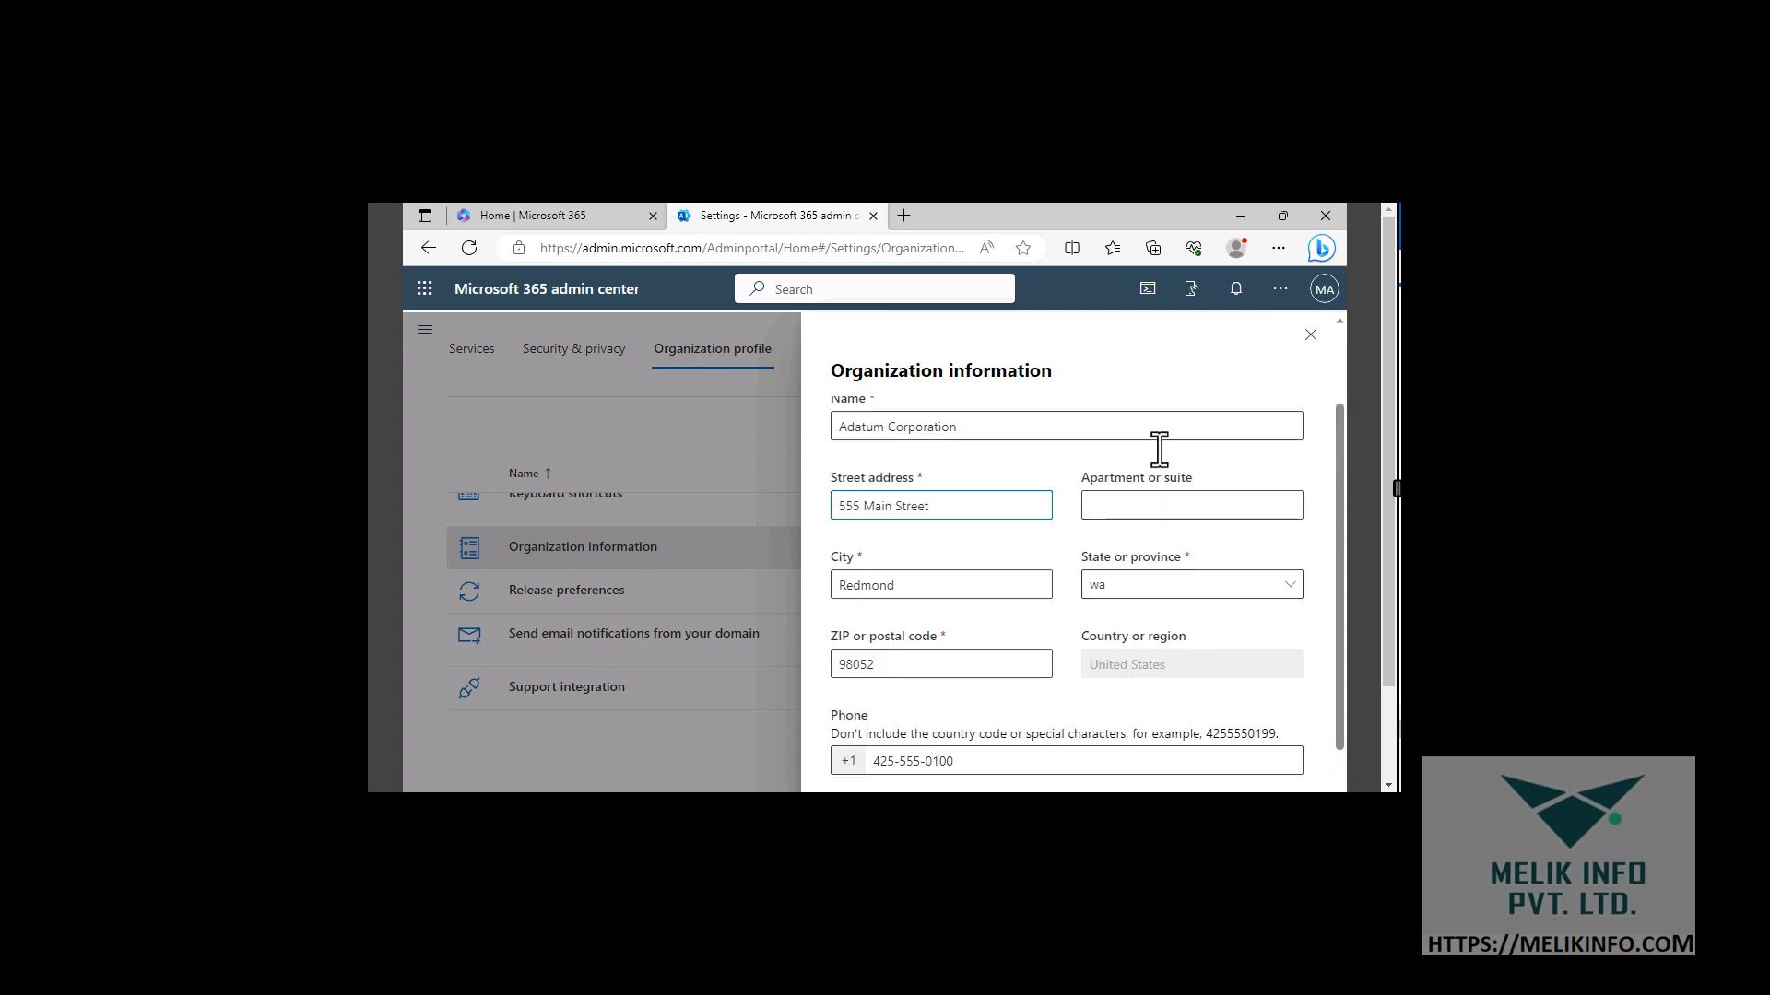
# Set the organization's state or province to Washington
pyautogui.click(1099, 590)
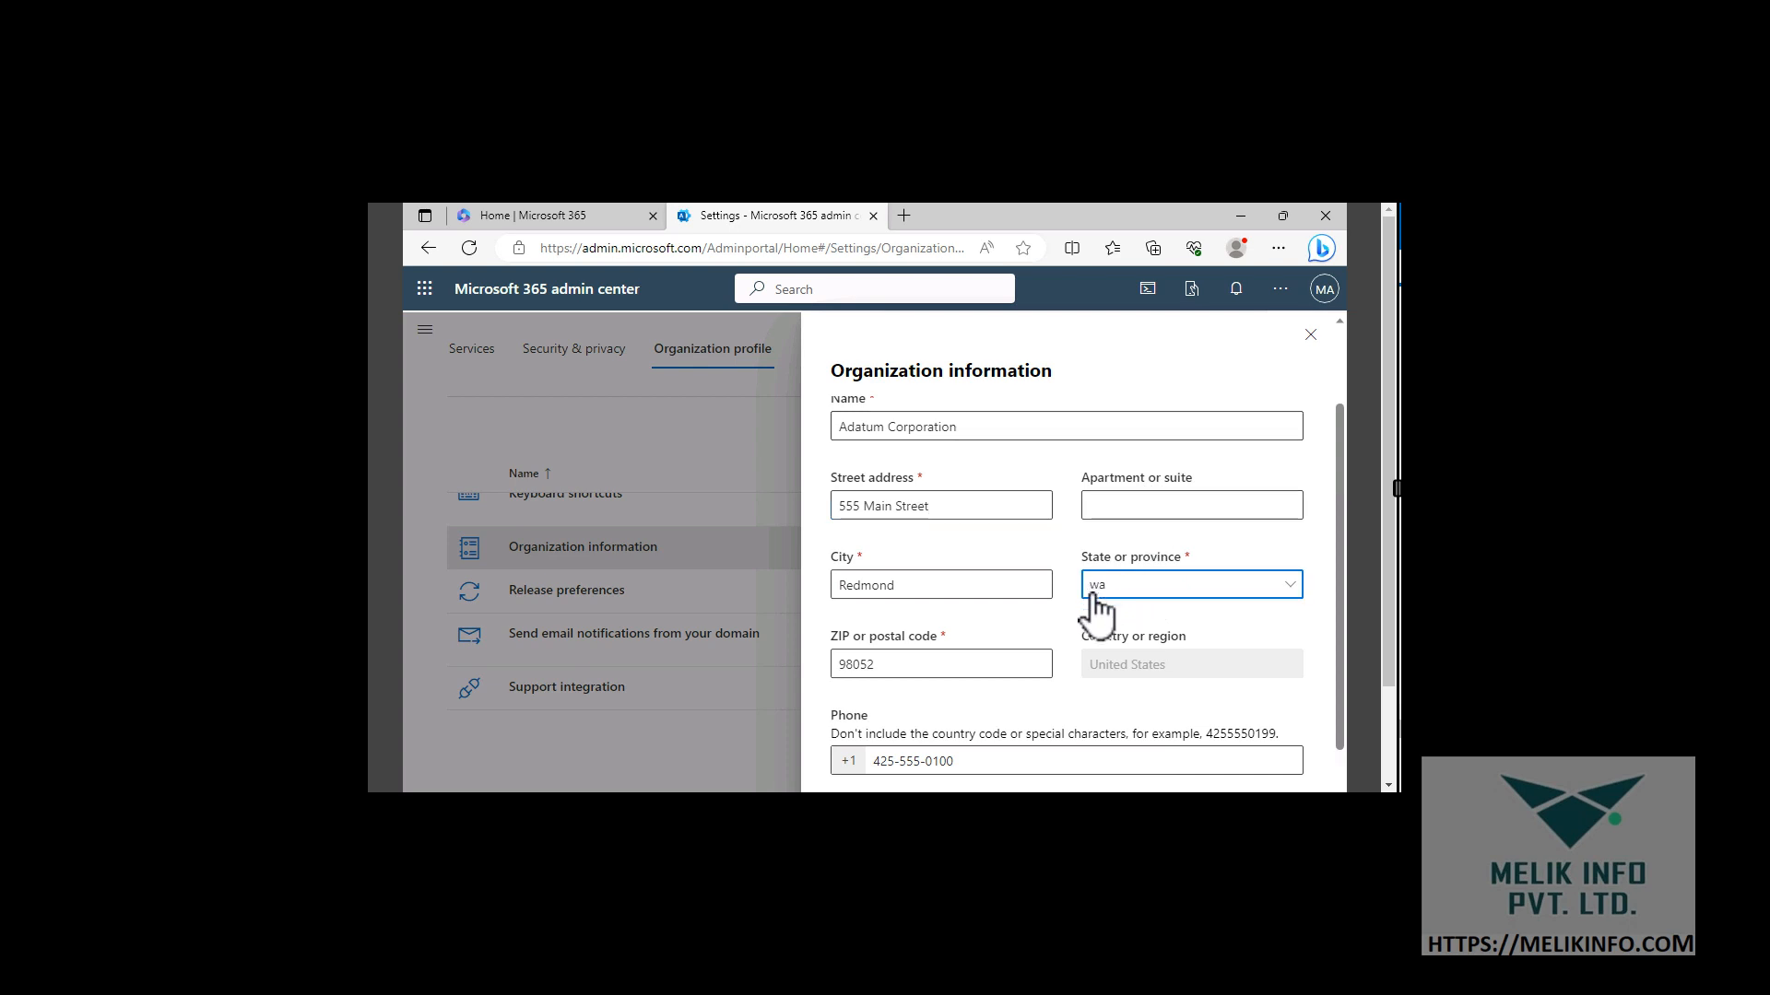
pyautogui.click(1198, 590)
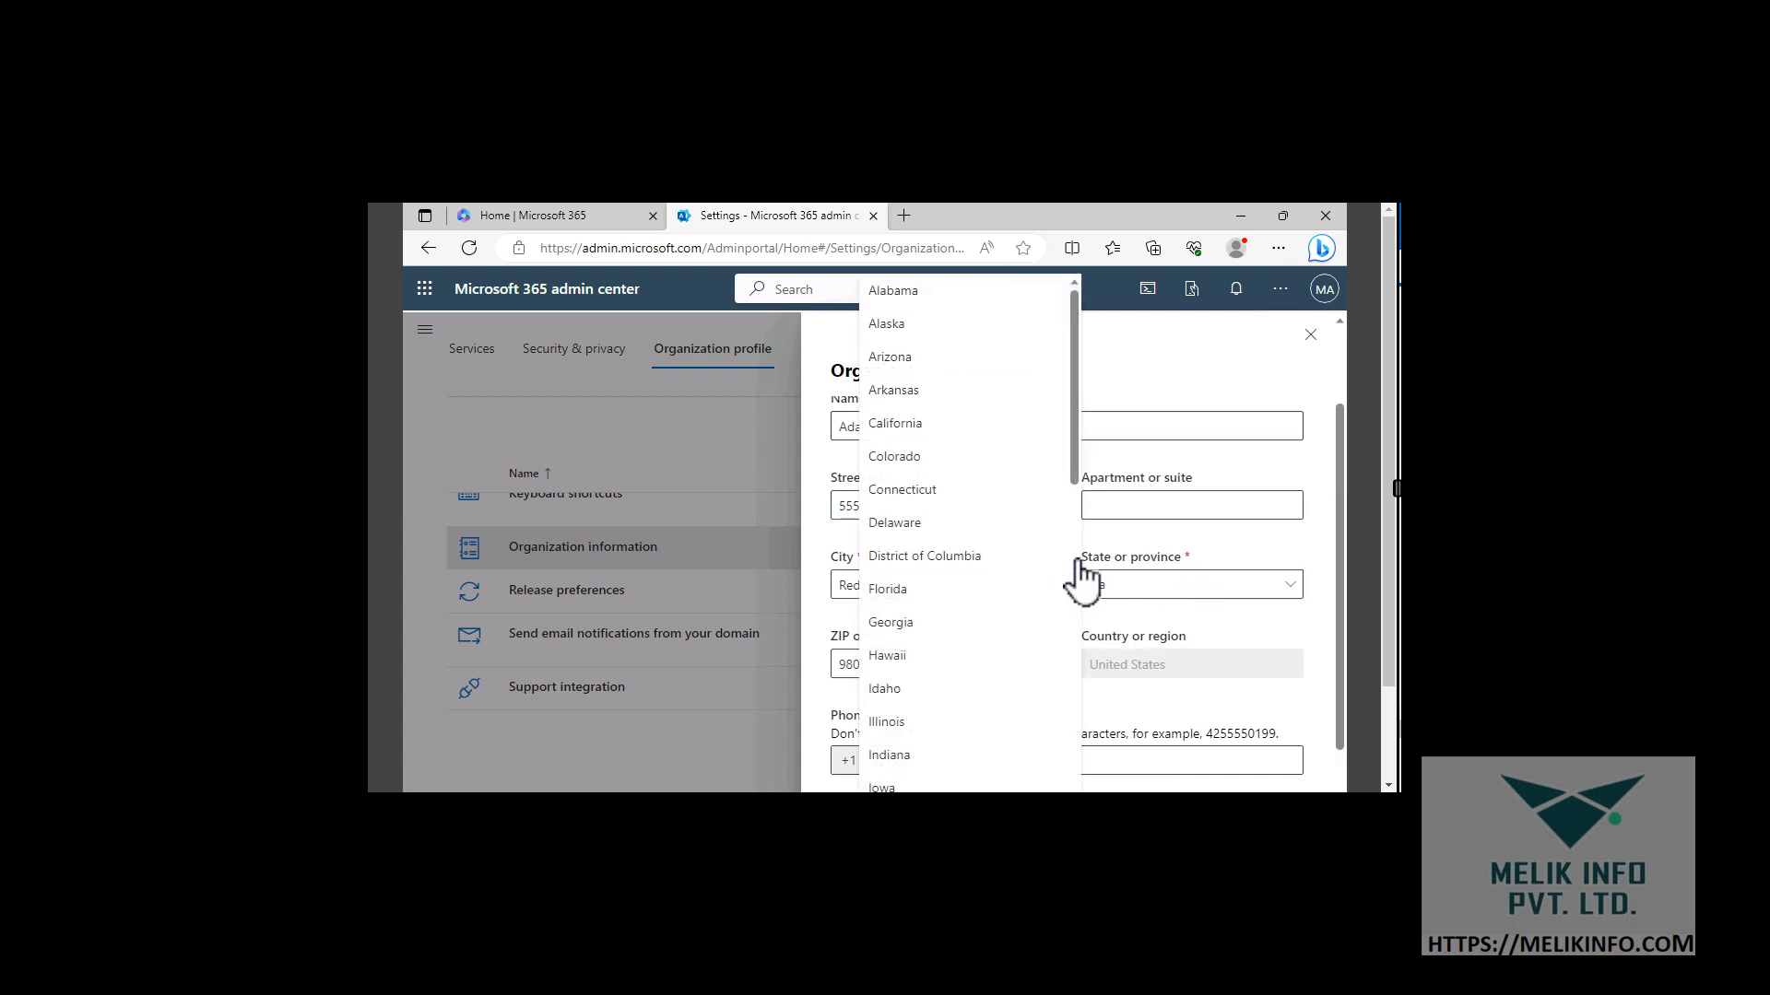
pyautogui.scroll(-10, 987, 553)
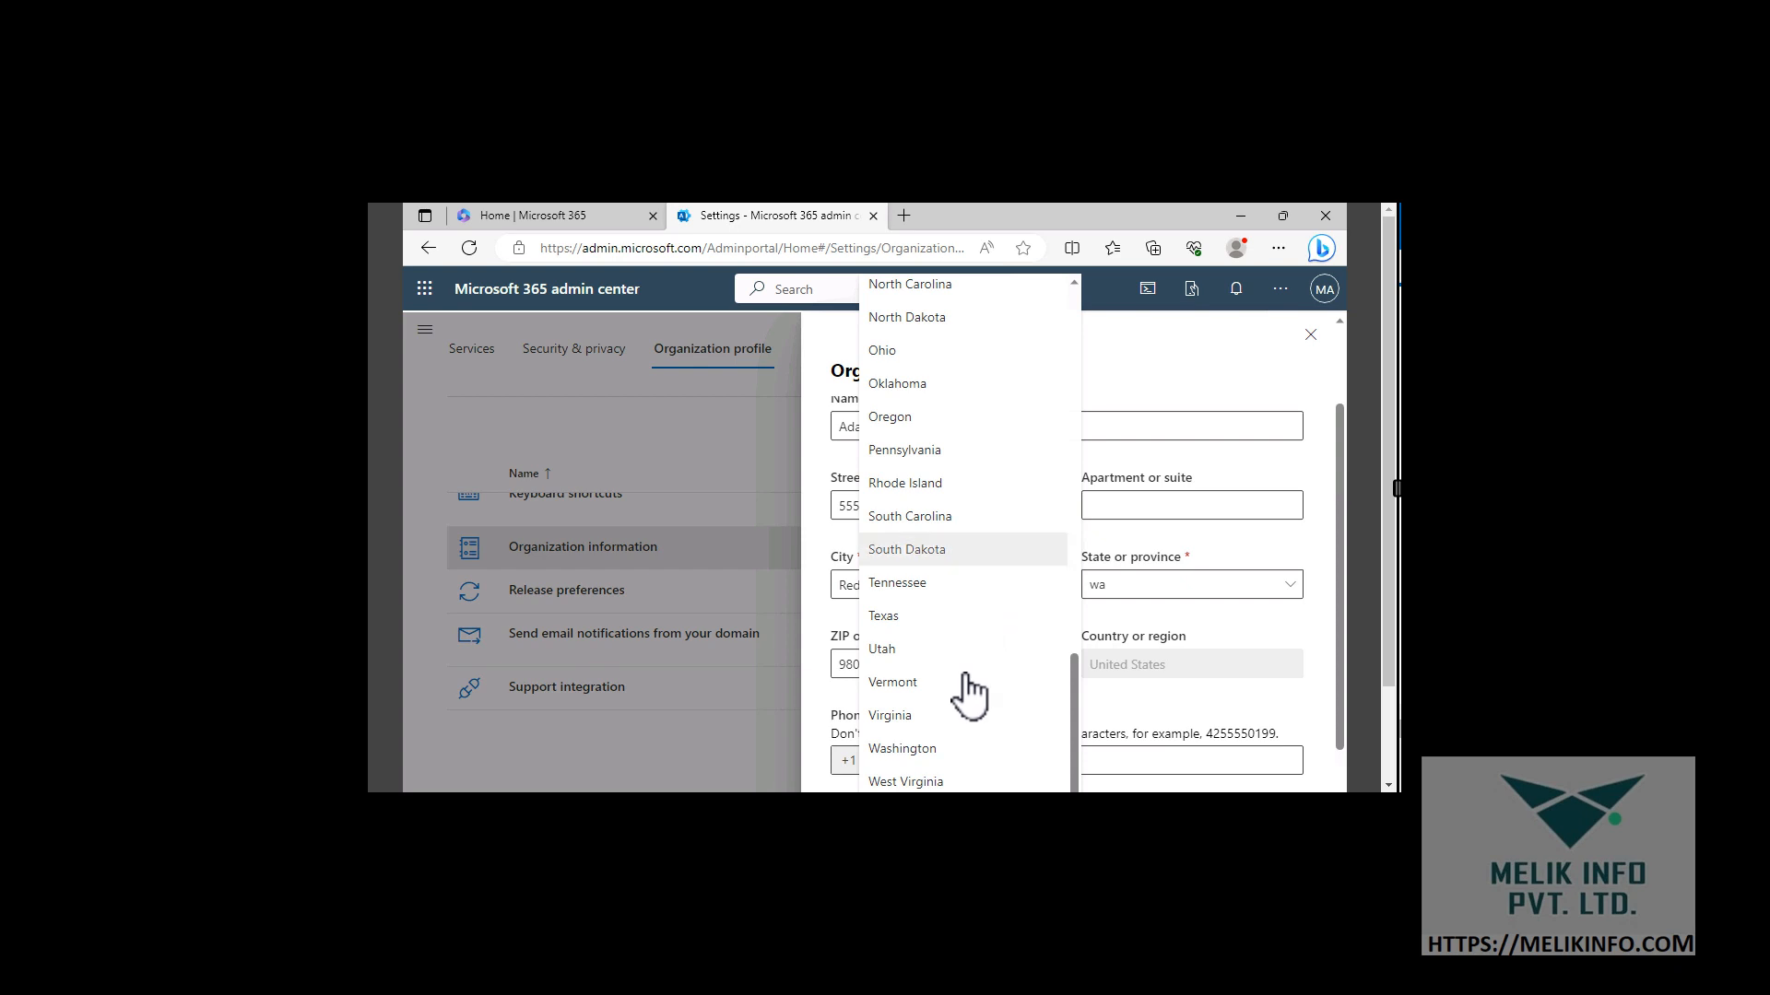
pyautogui.click(936, 747)
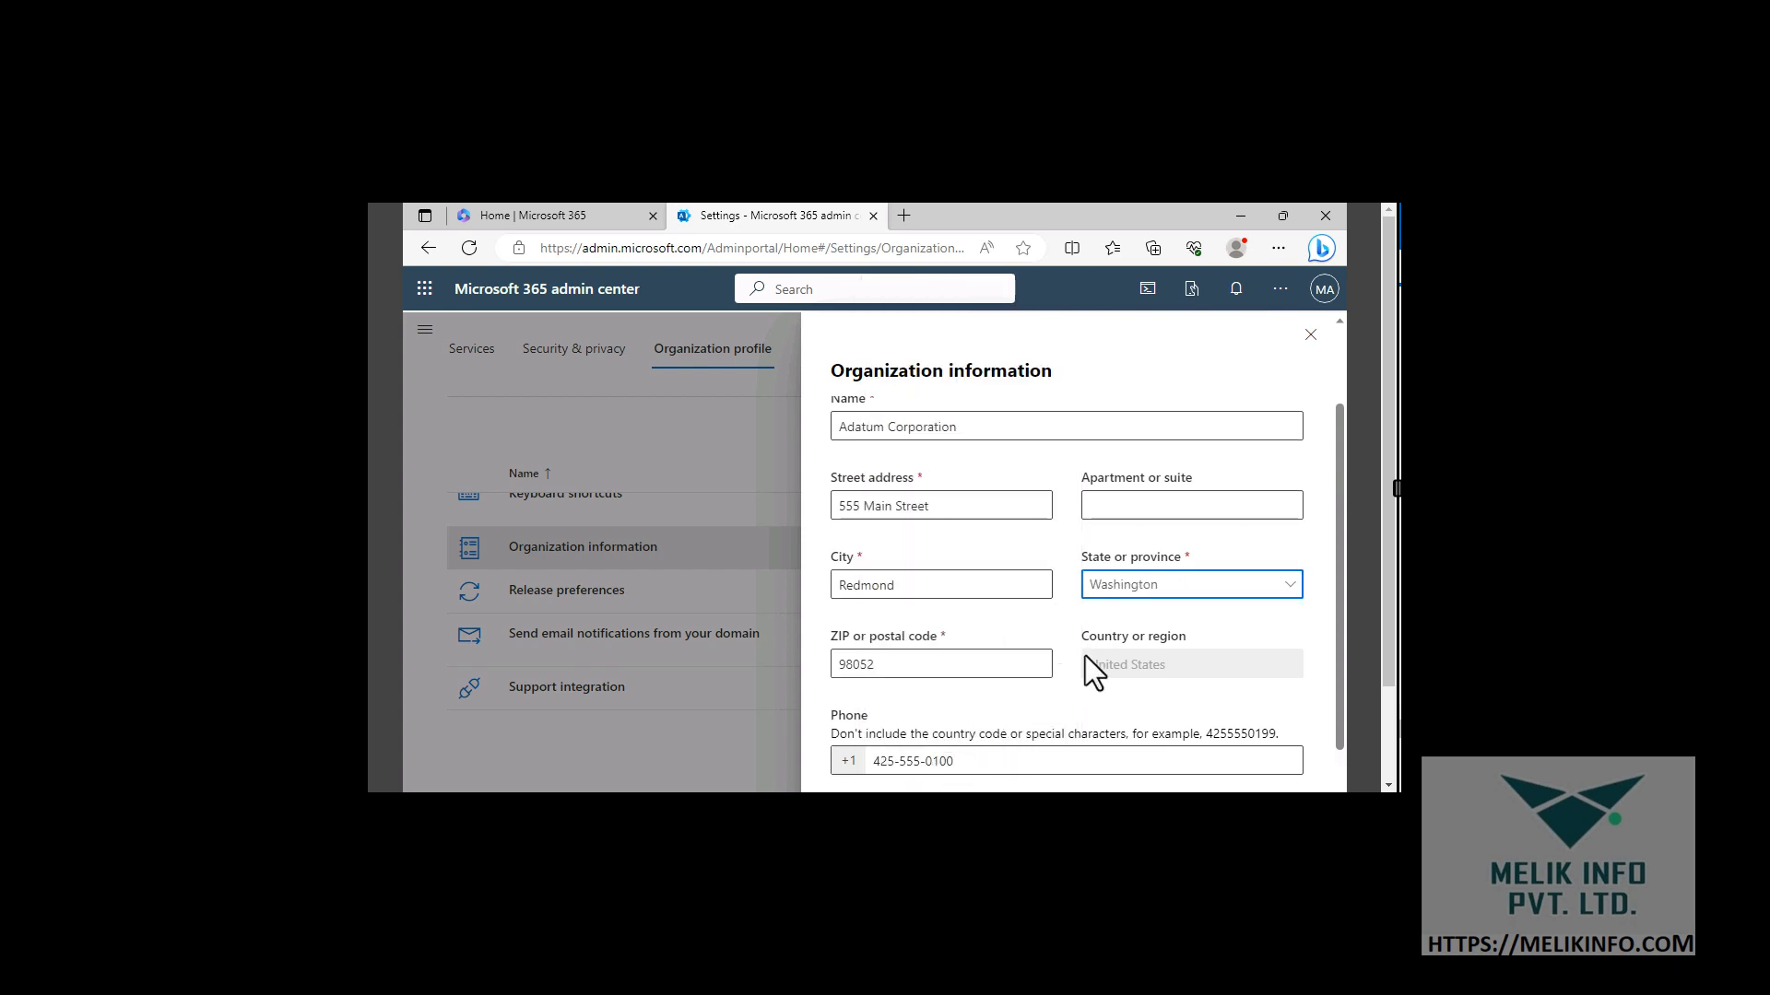
pyautogui.click(1064, 617)
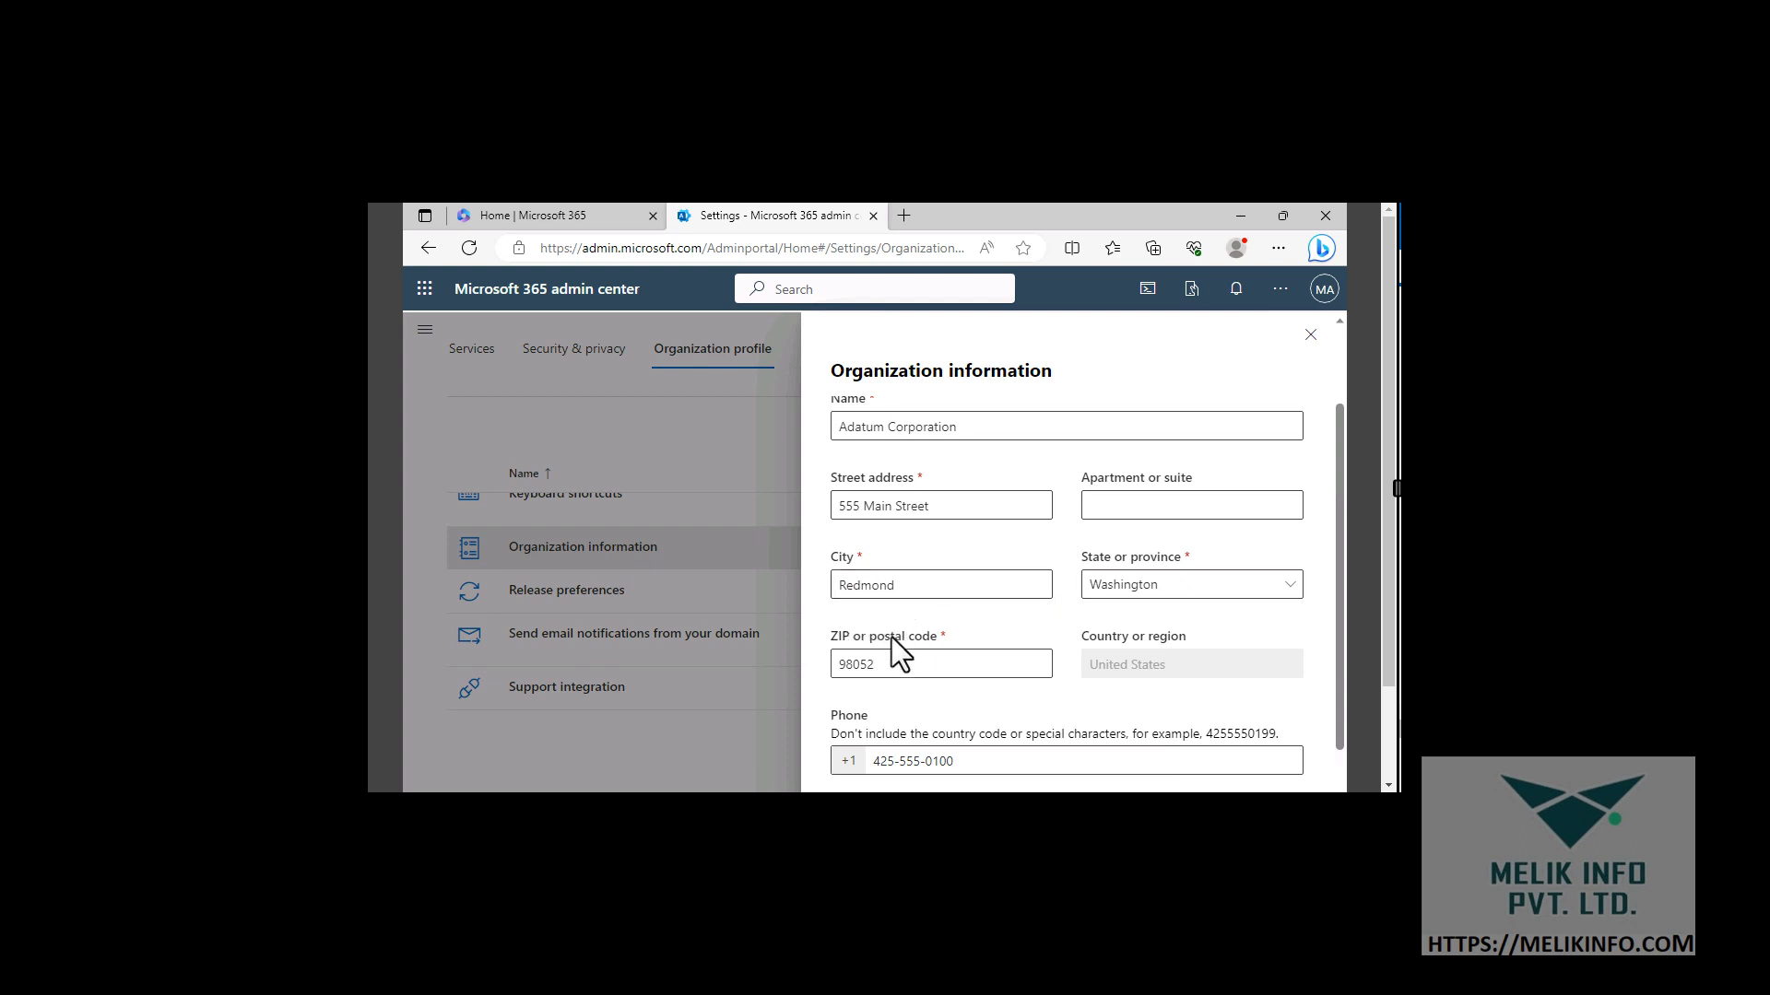
# Review the remaining organization fields down to Preferred language, save the organization information and close it
pyautogui.doubleClick(834, 664)
pyautogui.scroll(-2, 1071, 601)
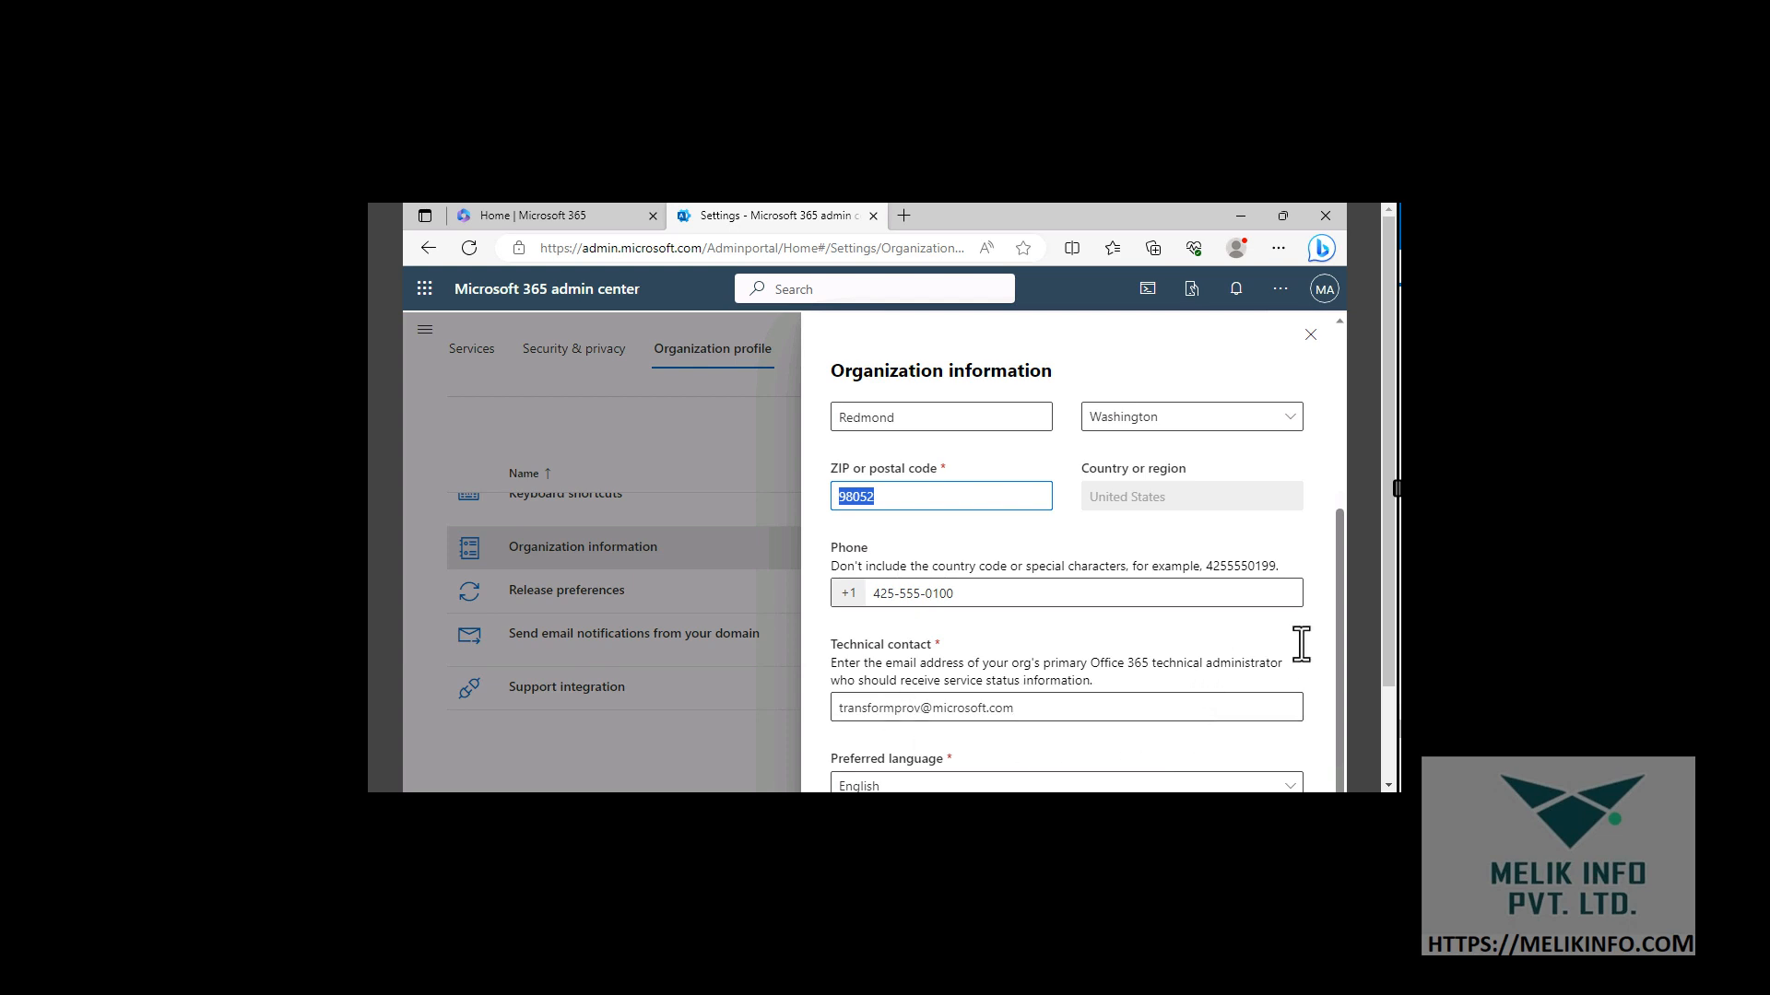
pyautogui.scroll(-2, 1385, 634)
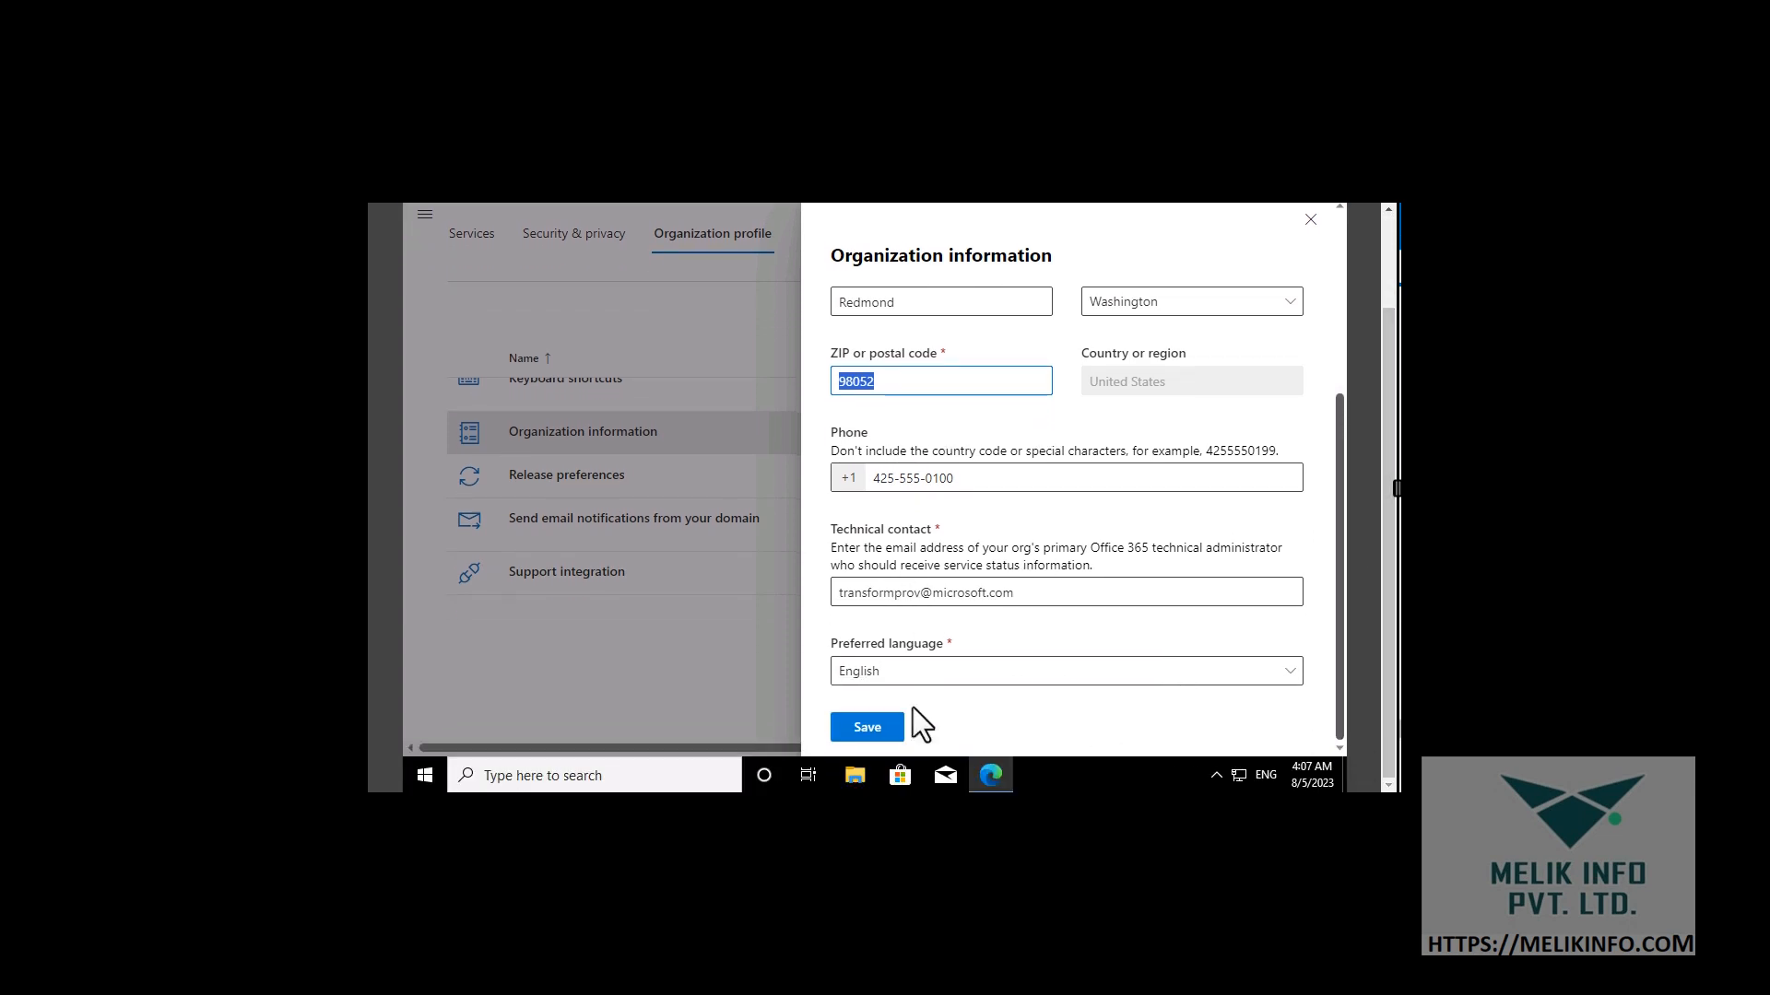
pyautogui.click(867, 728)
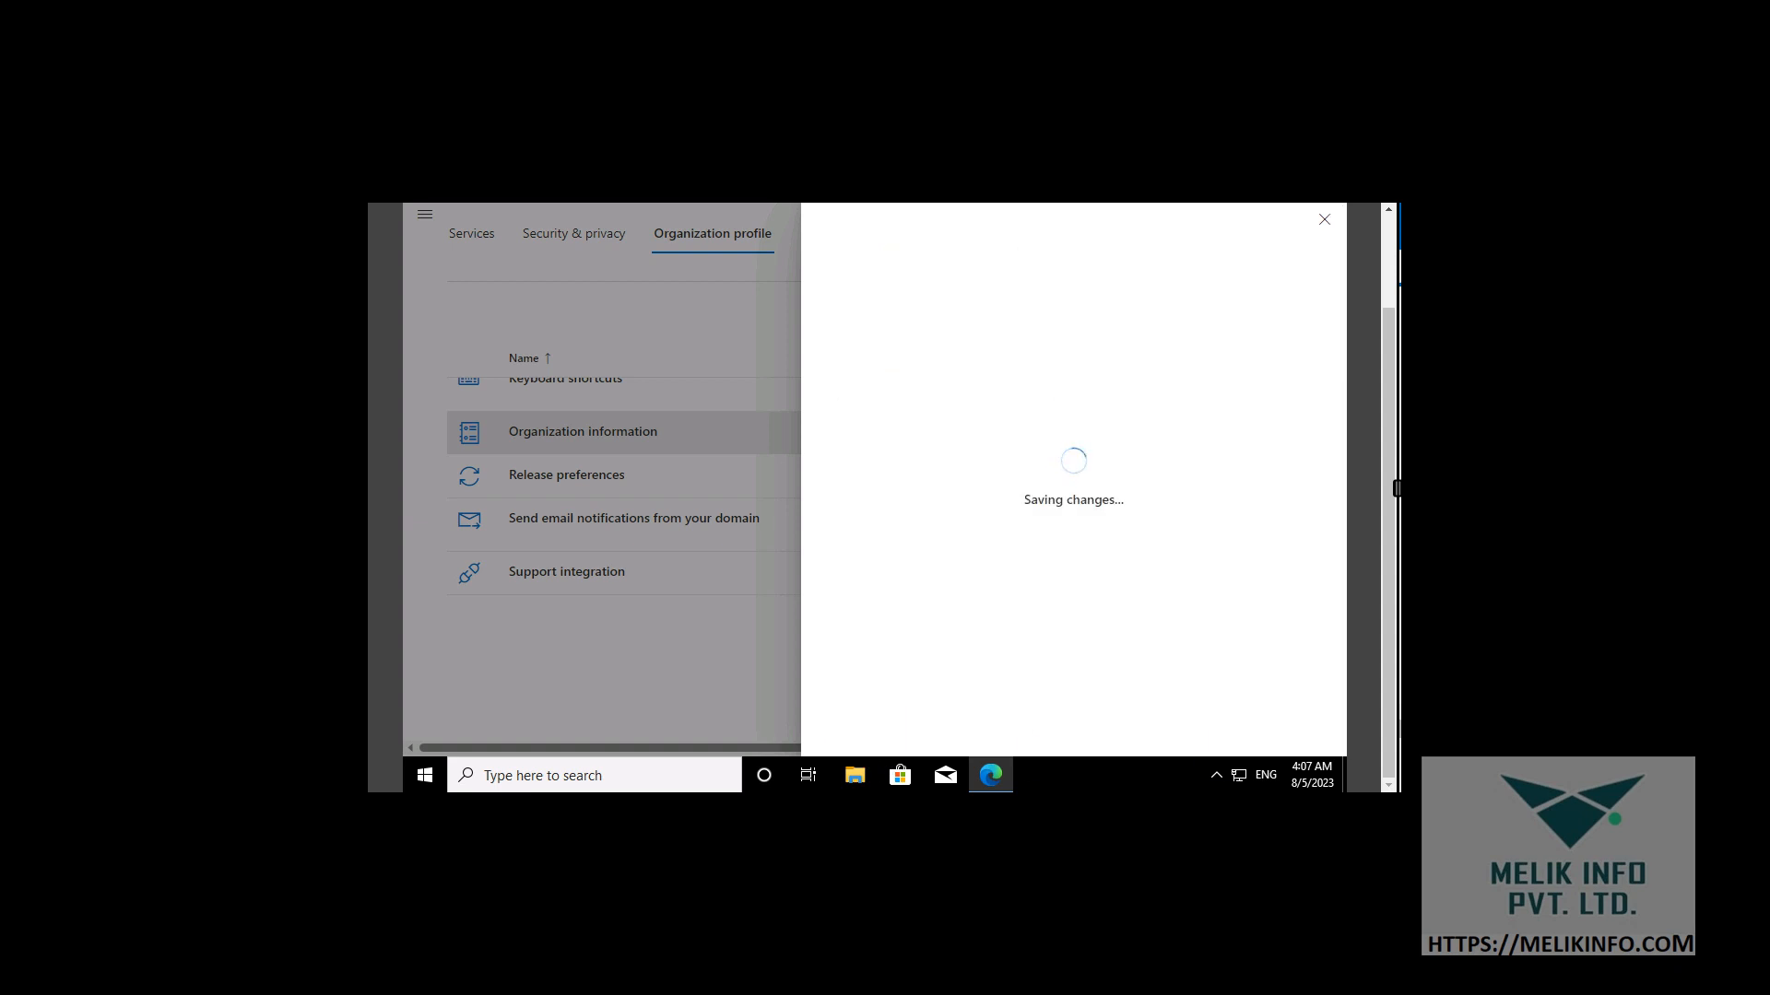
pyautogui.click(1311, 220)
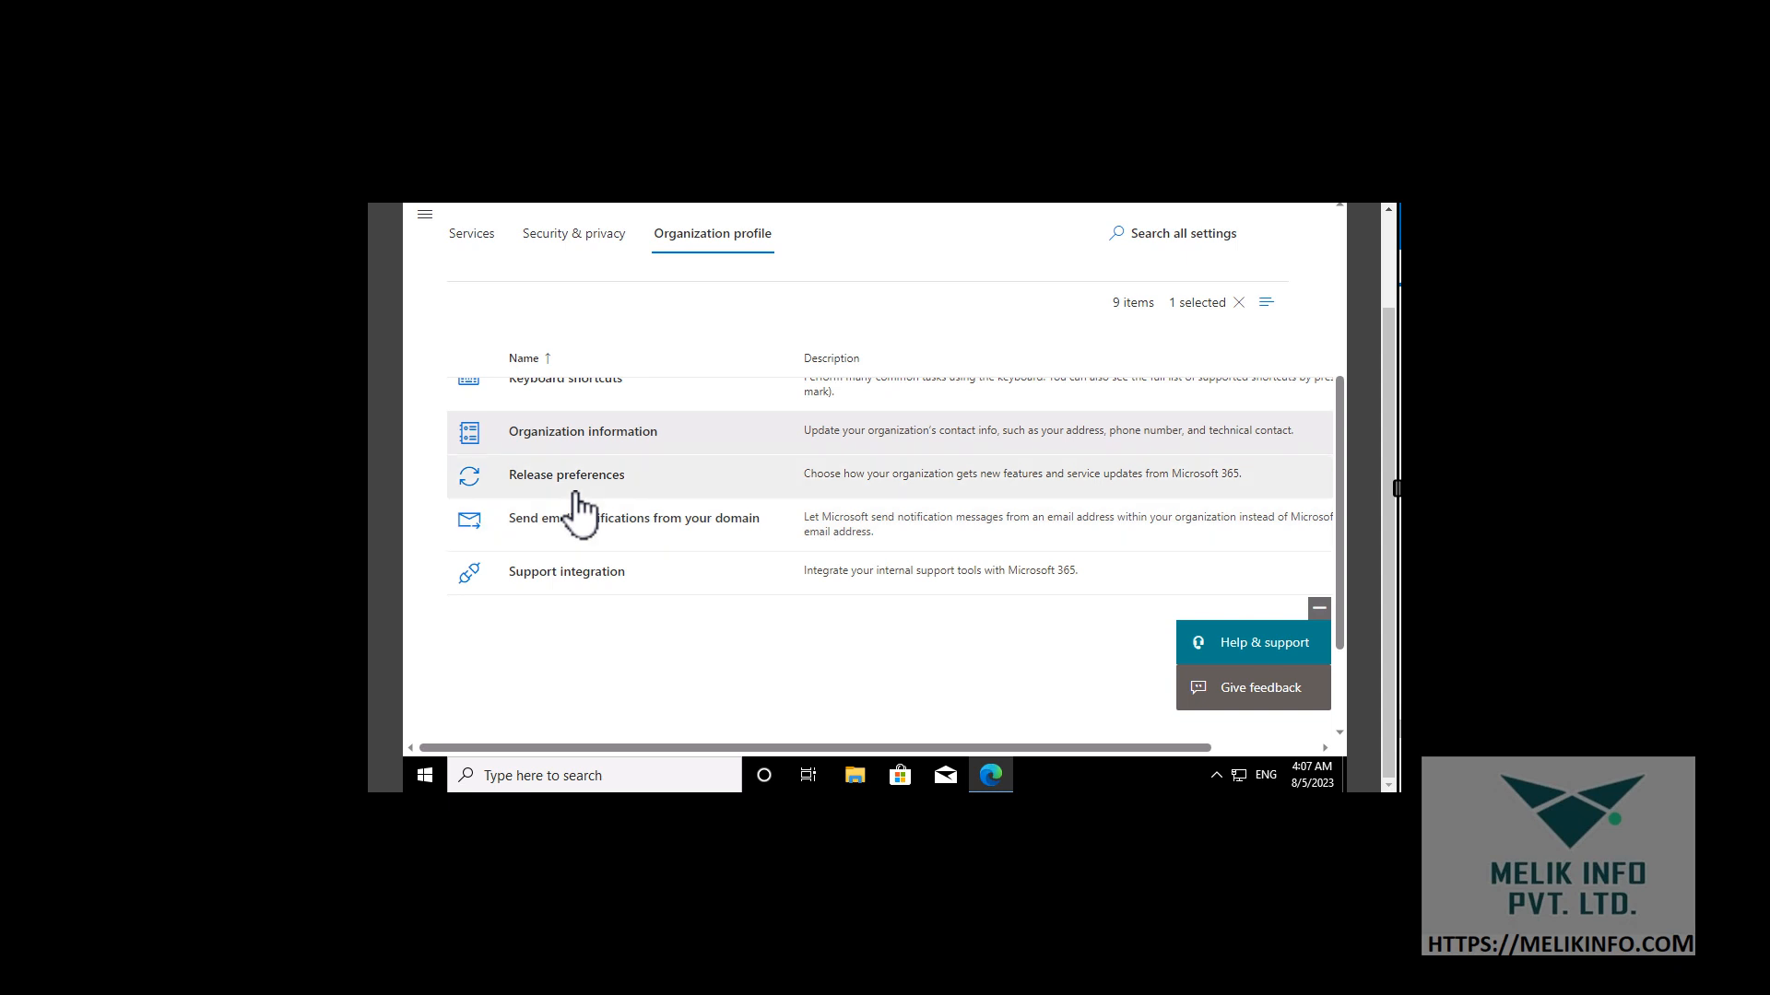
# Open Release preferences, choose Targeted release for select users and save the setting
pyautogui.tripleClick(588, 512)
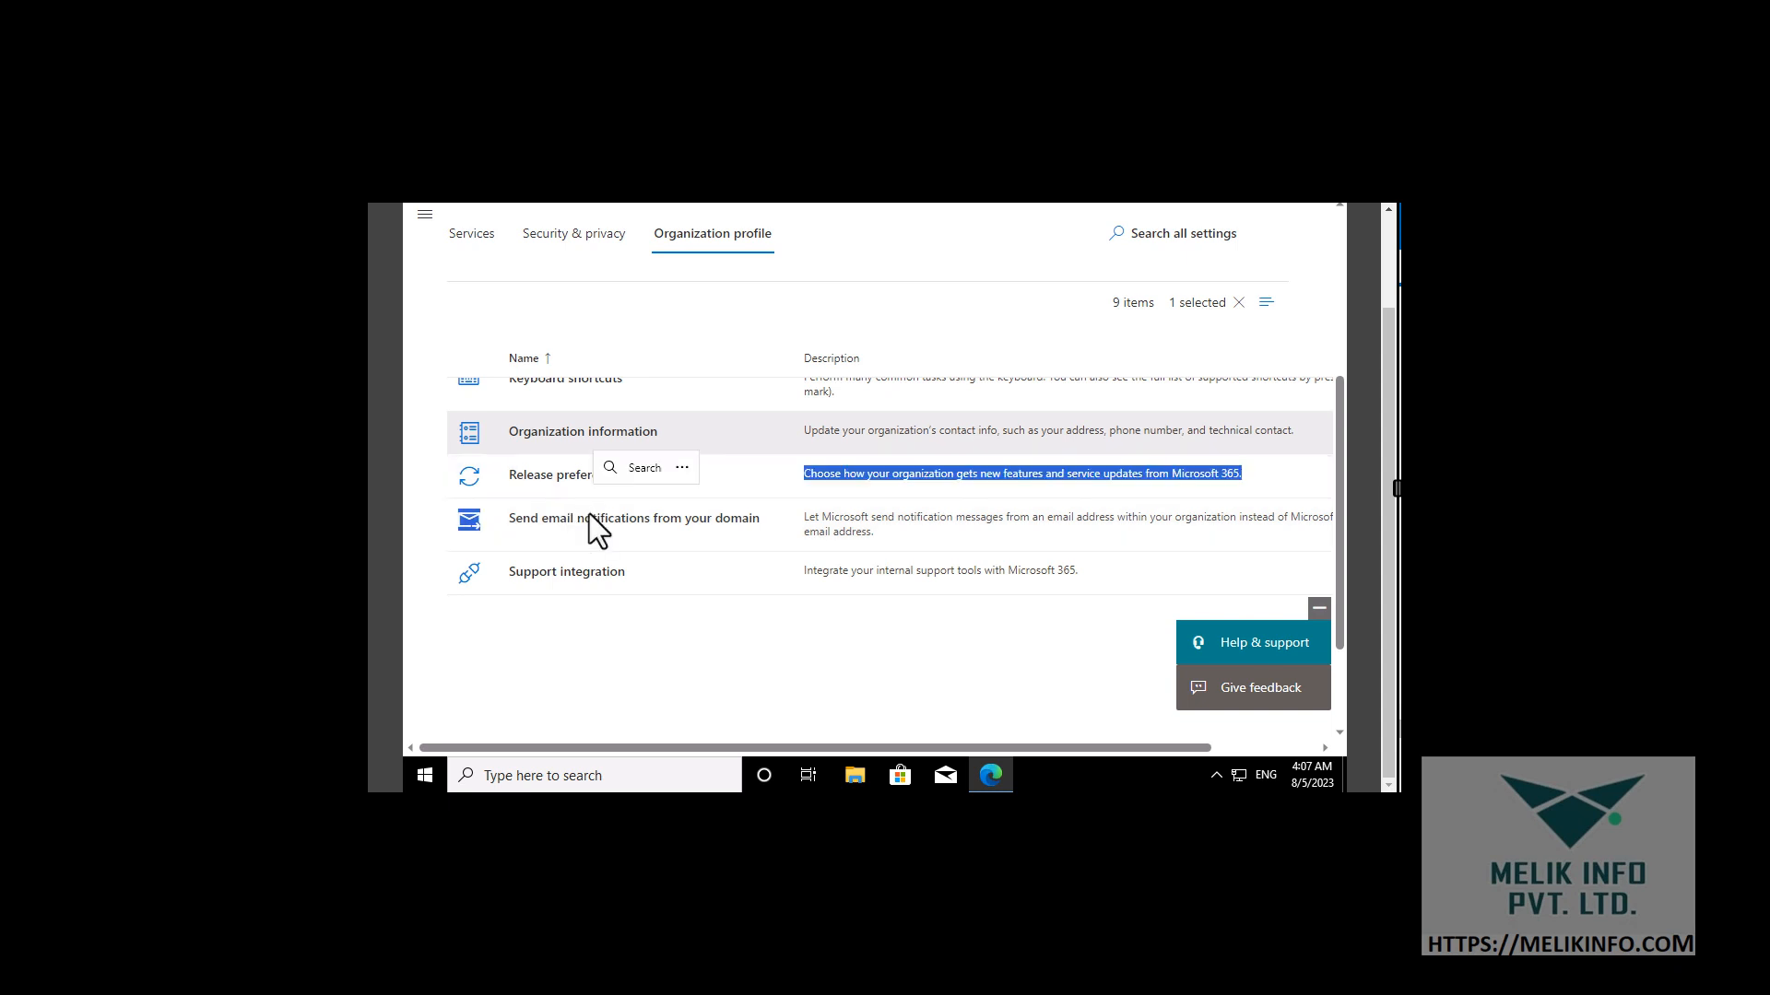
pyautogui.click(550, 474)
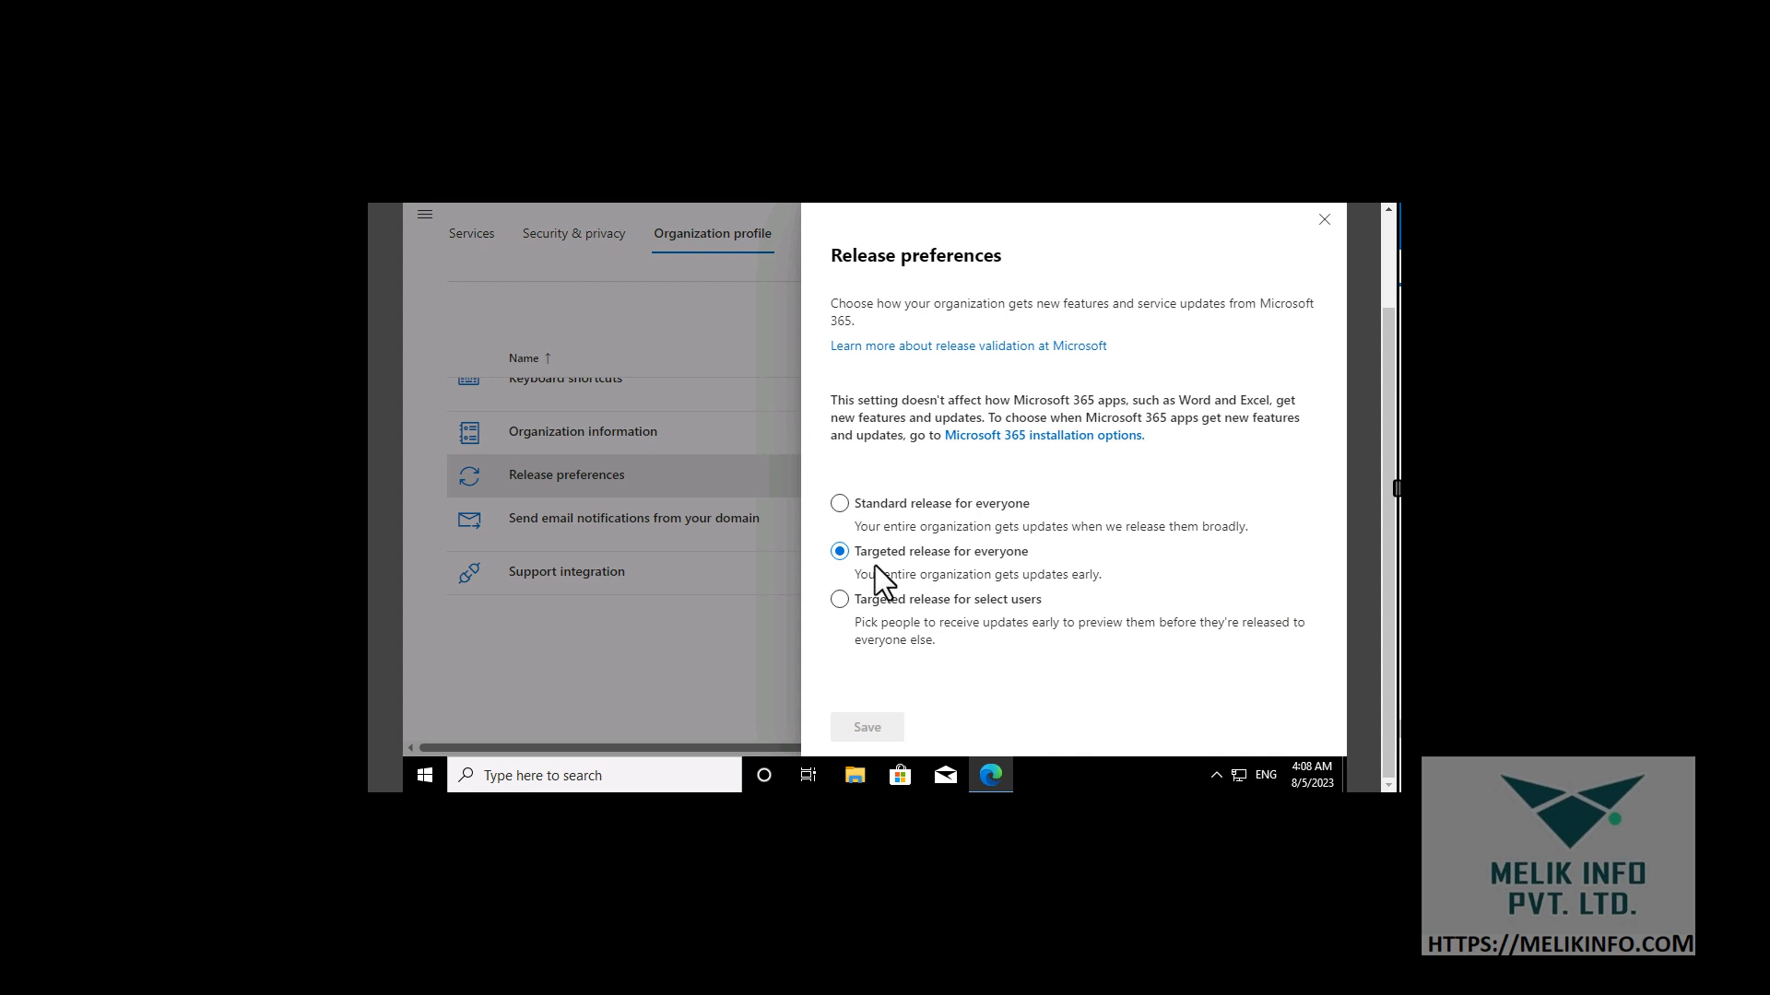
pyautogui.click(982, 605)
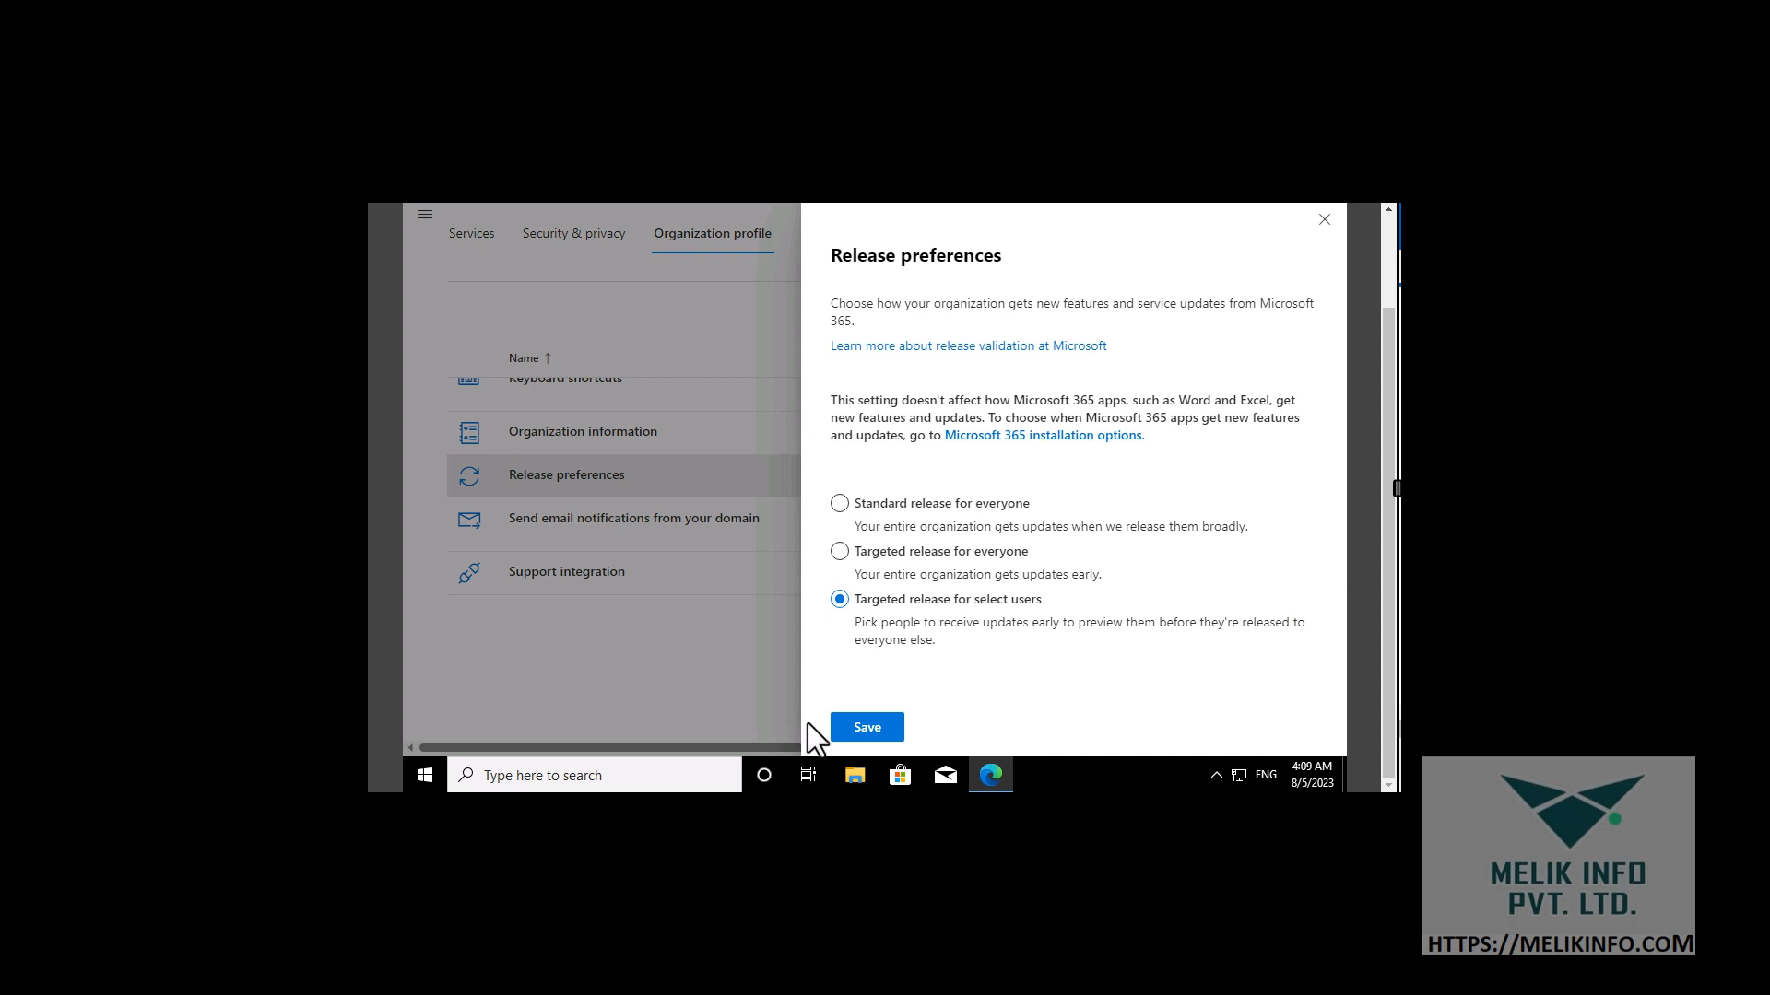
pyautogui.click(868, 728)
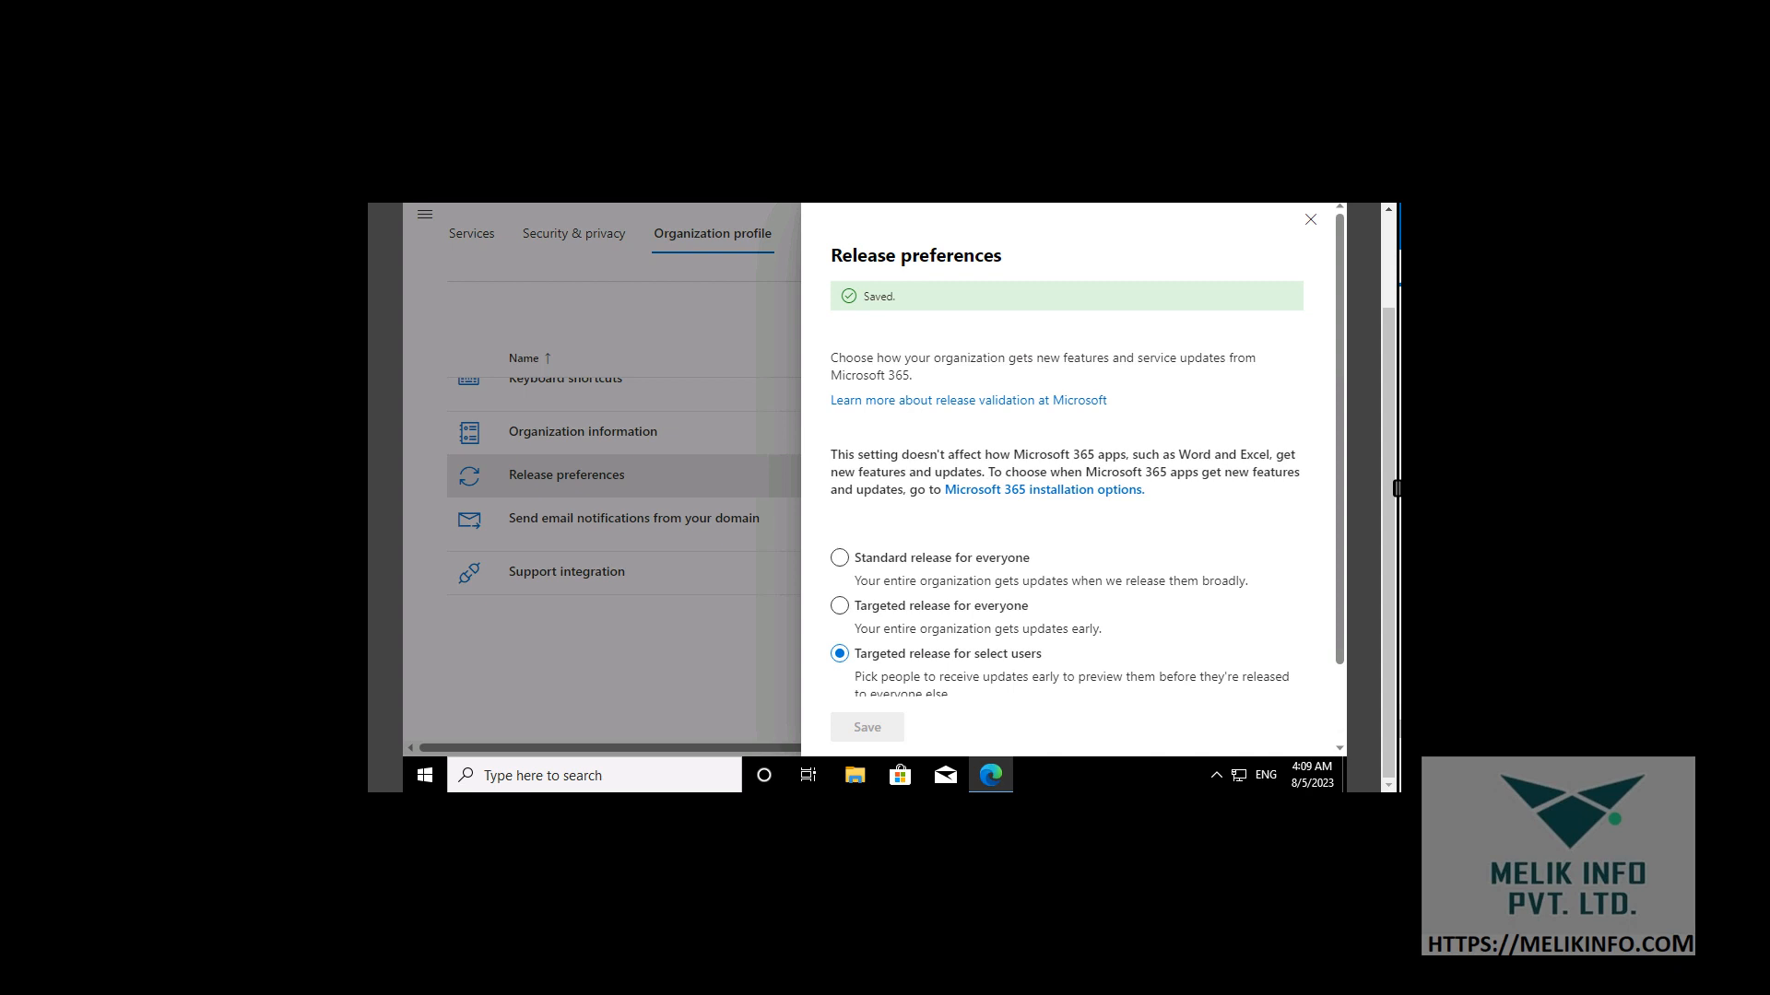
# Start selecting users for targeted release and add the first chosen user as a recipient
pyautogui.scroll(-1, 1165, 553)
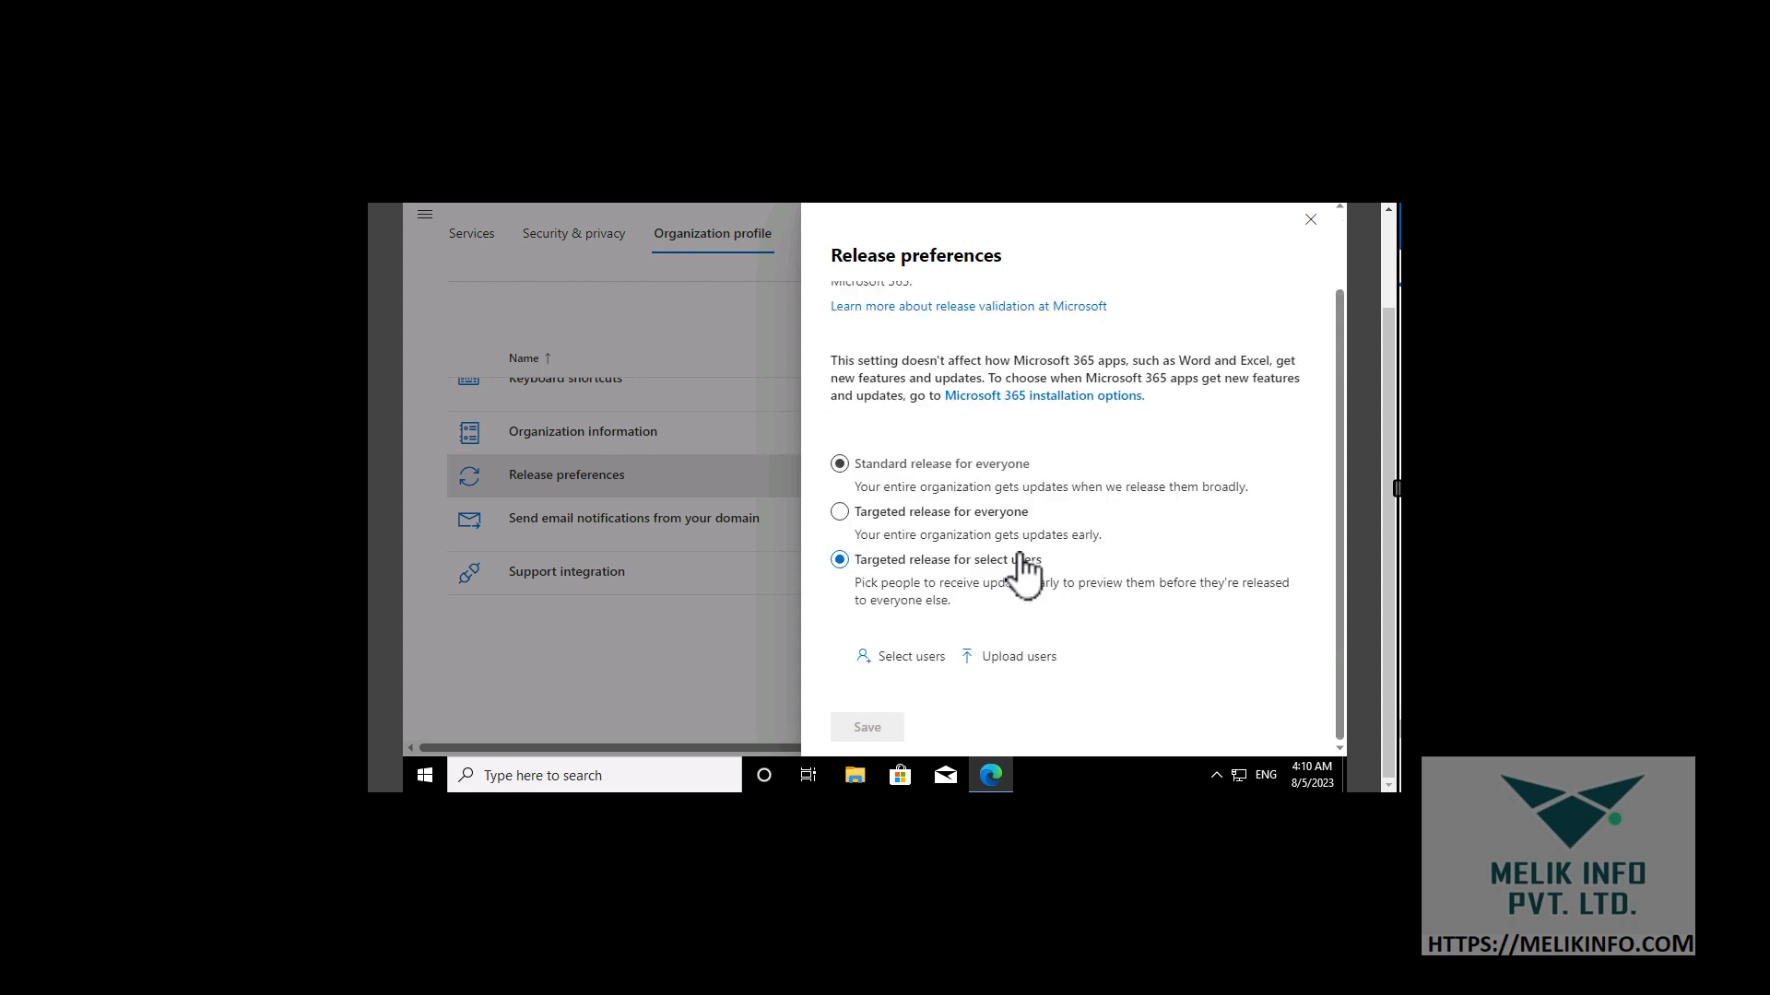
pyautogui.click(902, 664)
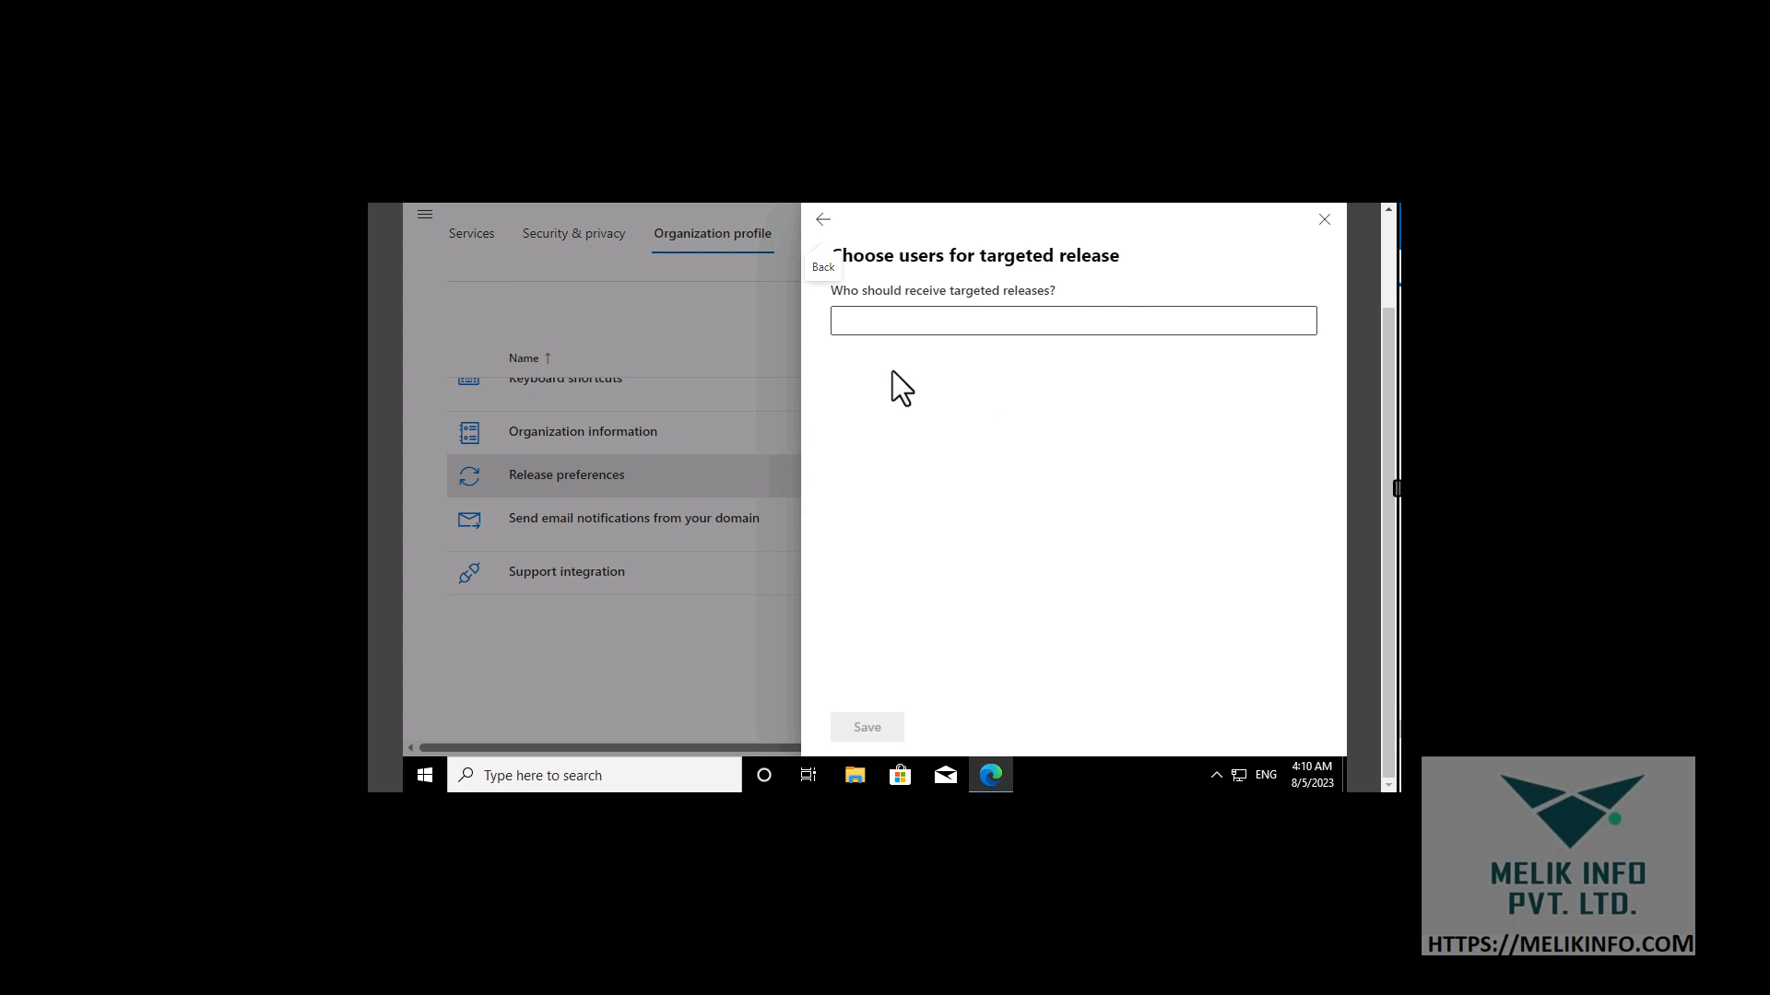
pyautogui.click(941, 321)
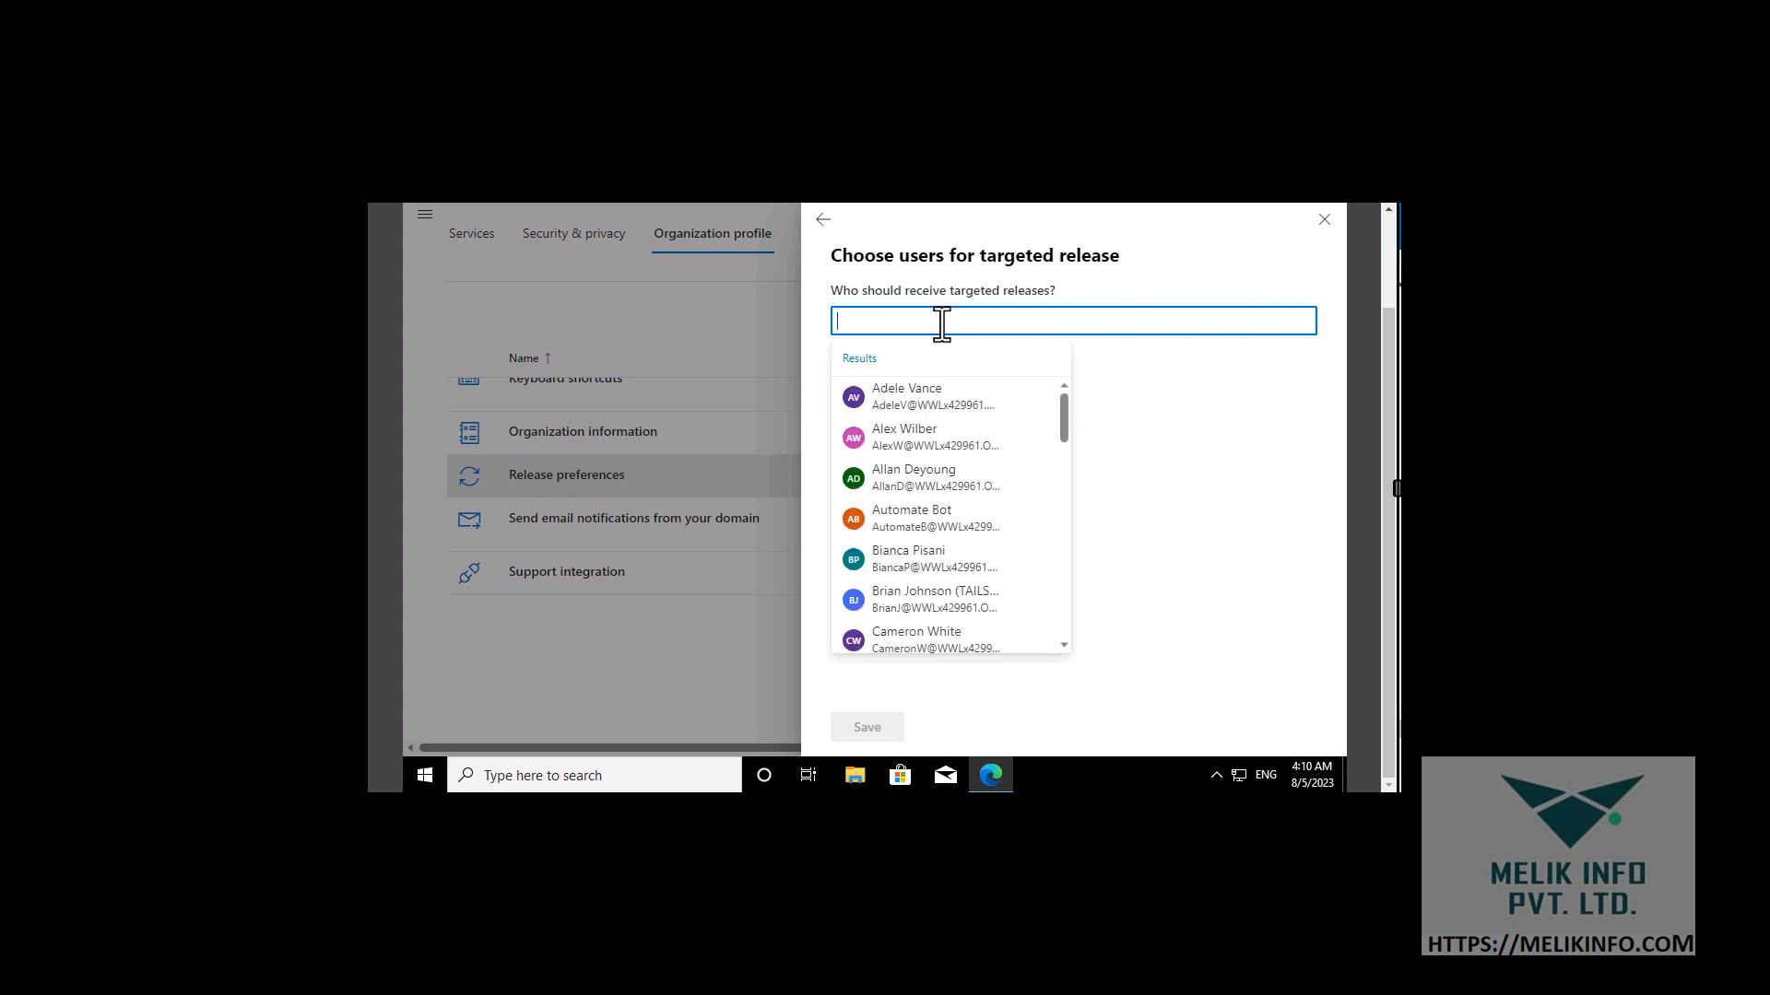
pyautogui.click(929, 447)
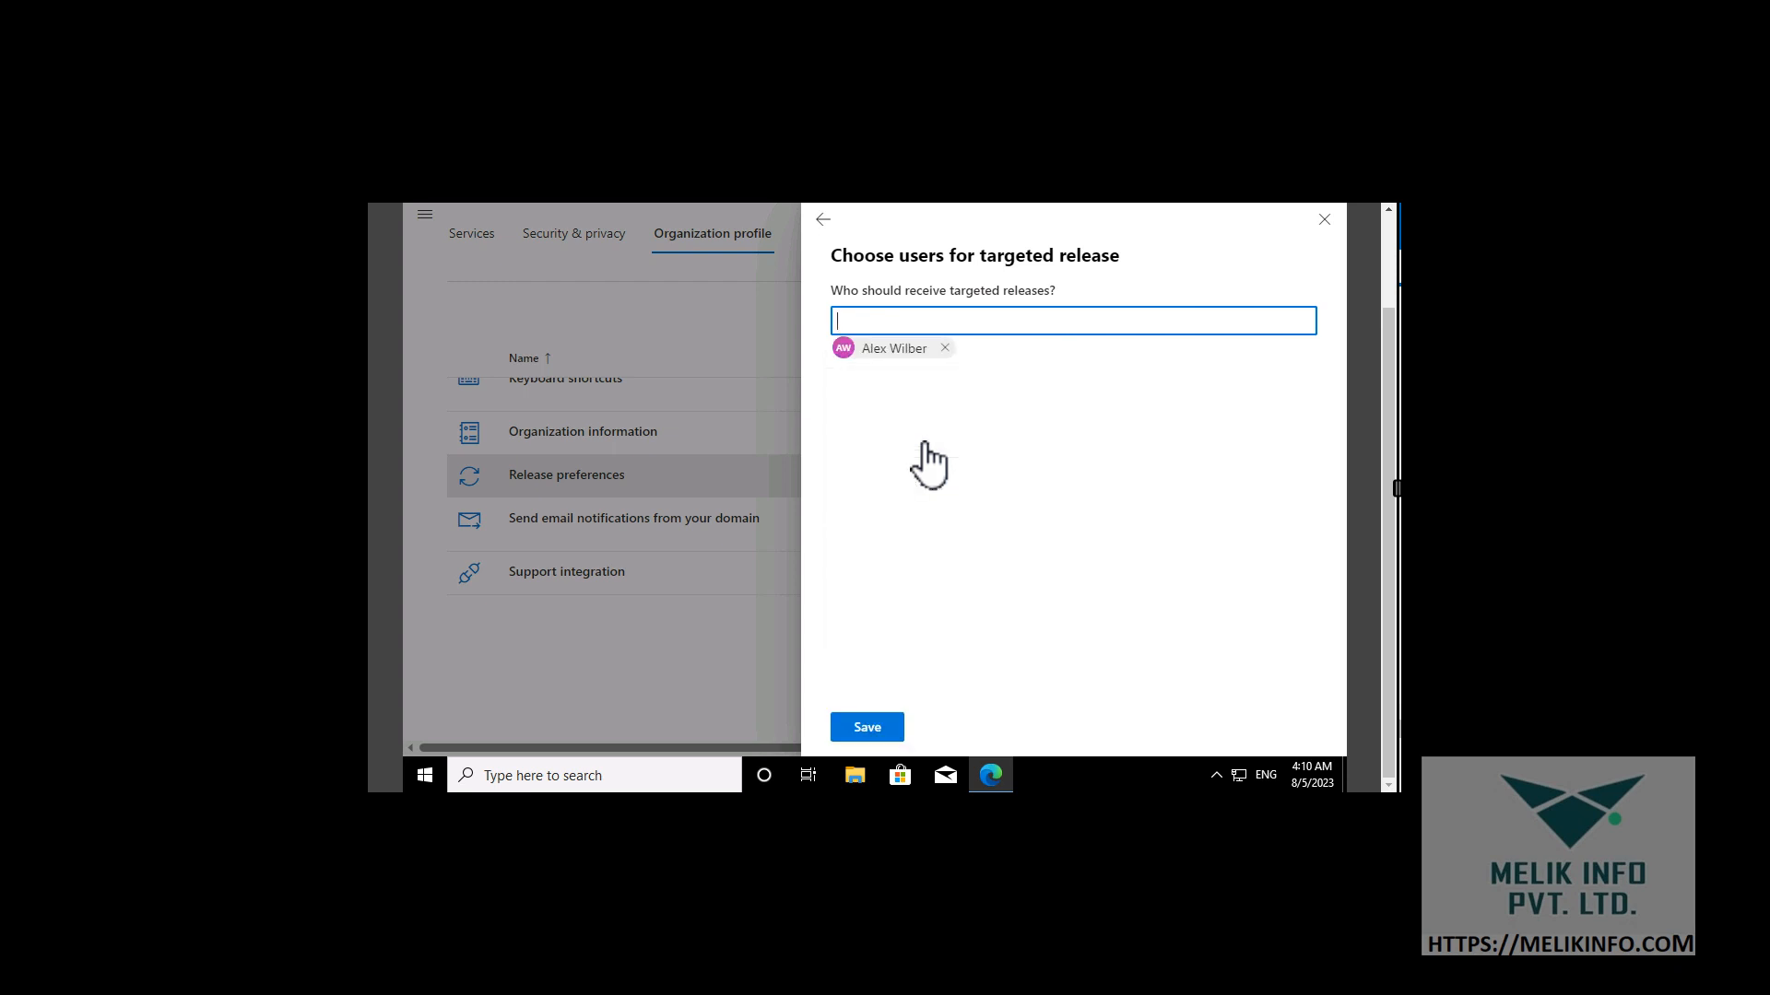
# Add a second and a third user to the targeted release recipients
pyautogui.click(919, 321)
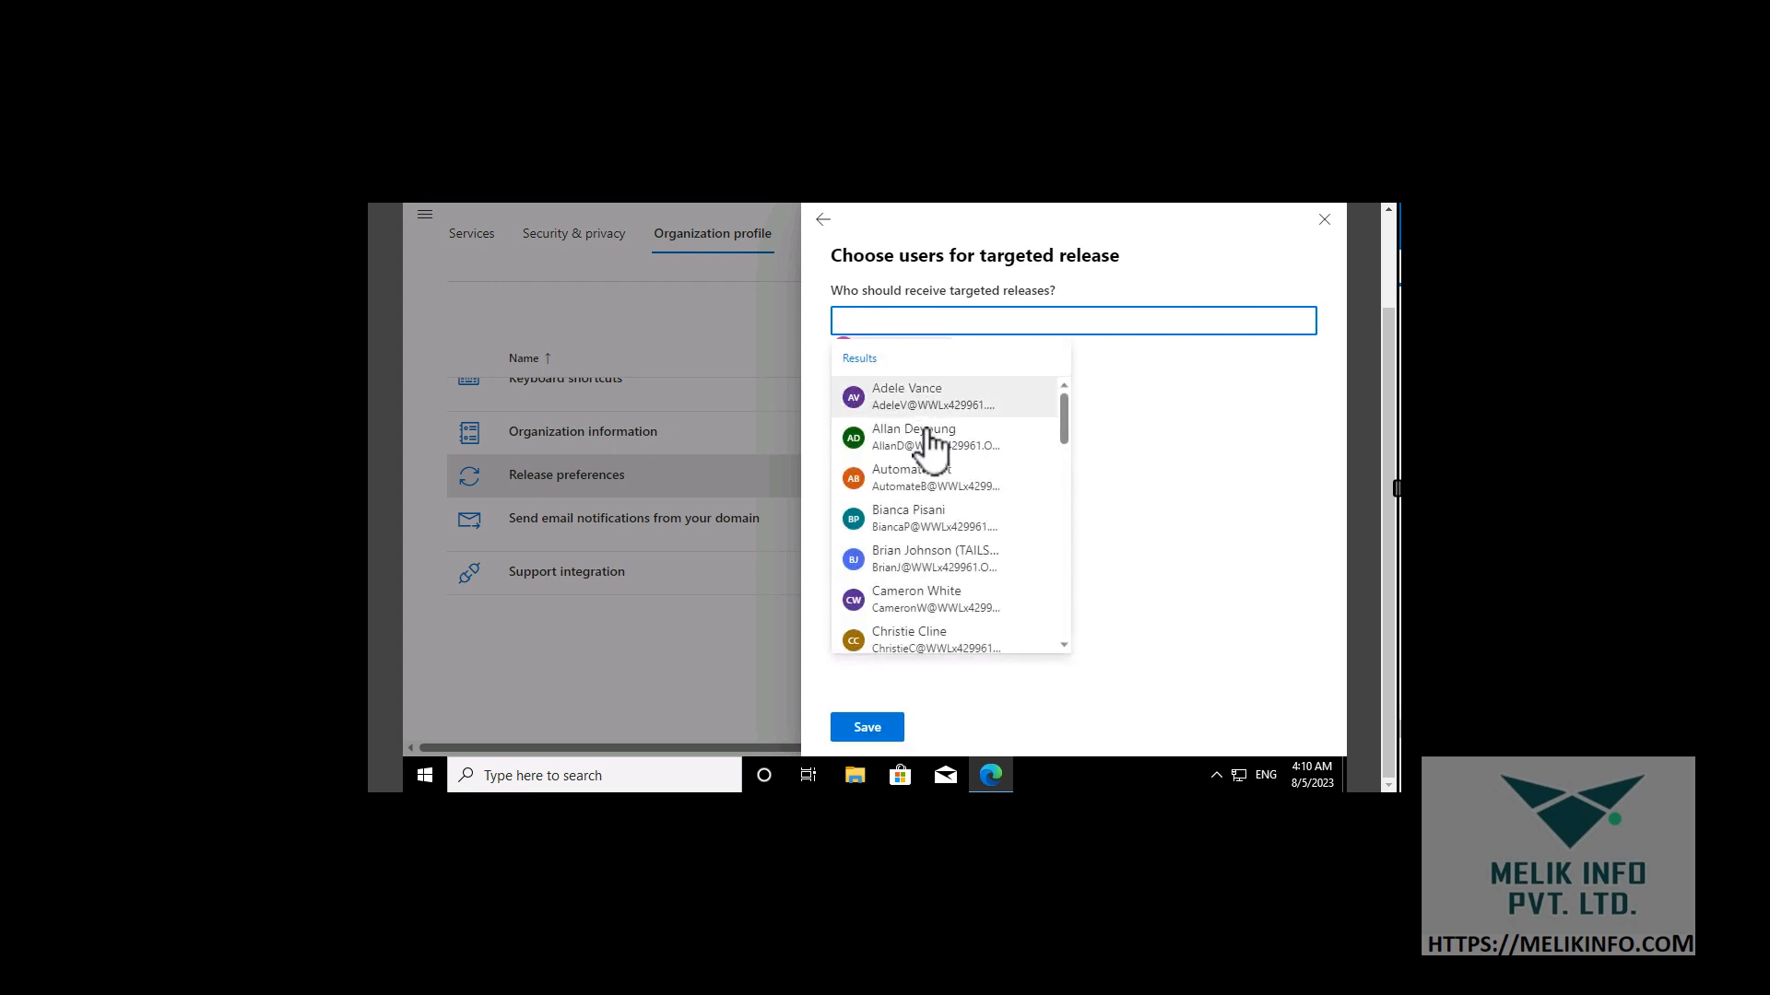
pyautogui.scroll(-3, 922, 484)
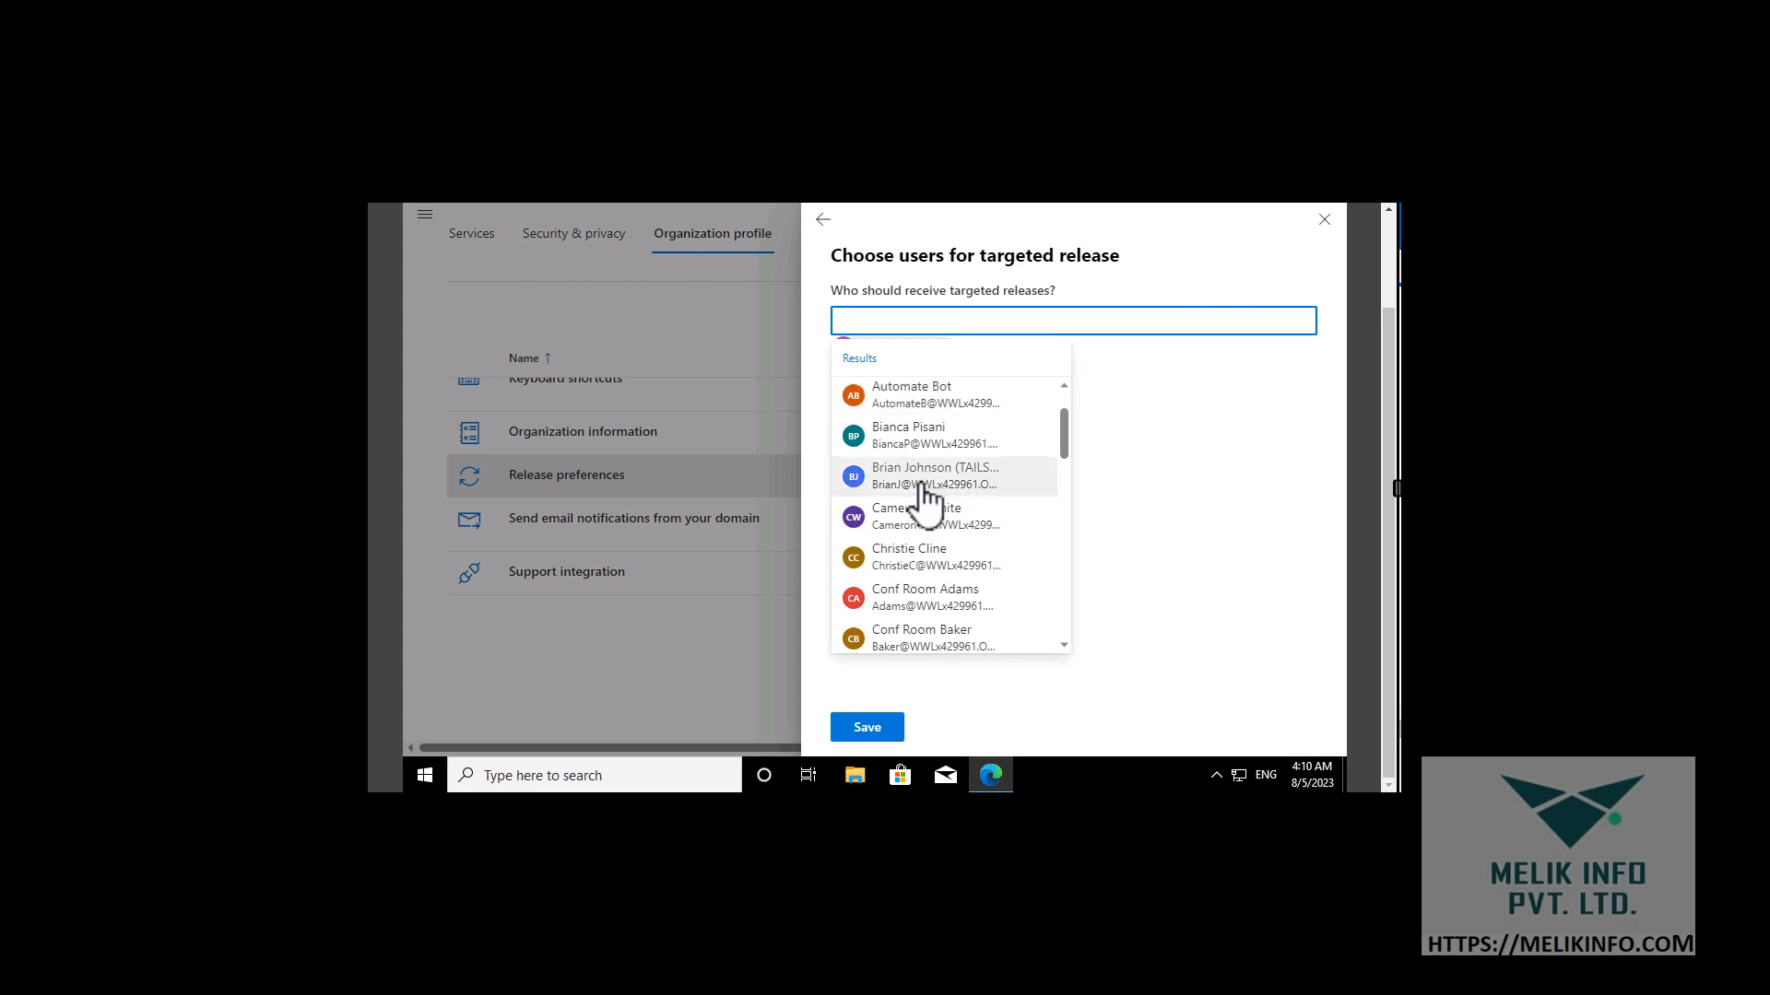
pyautogui.scroll(-8, 931, 553)
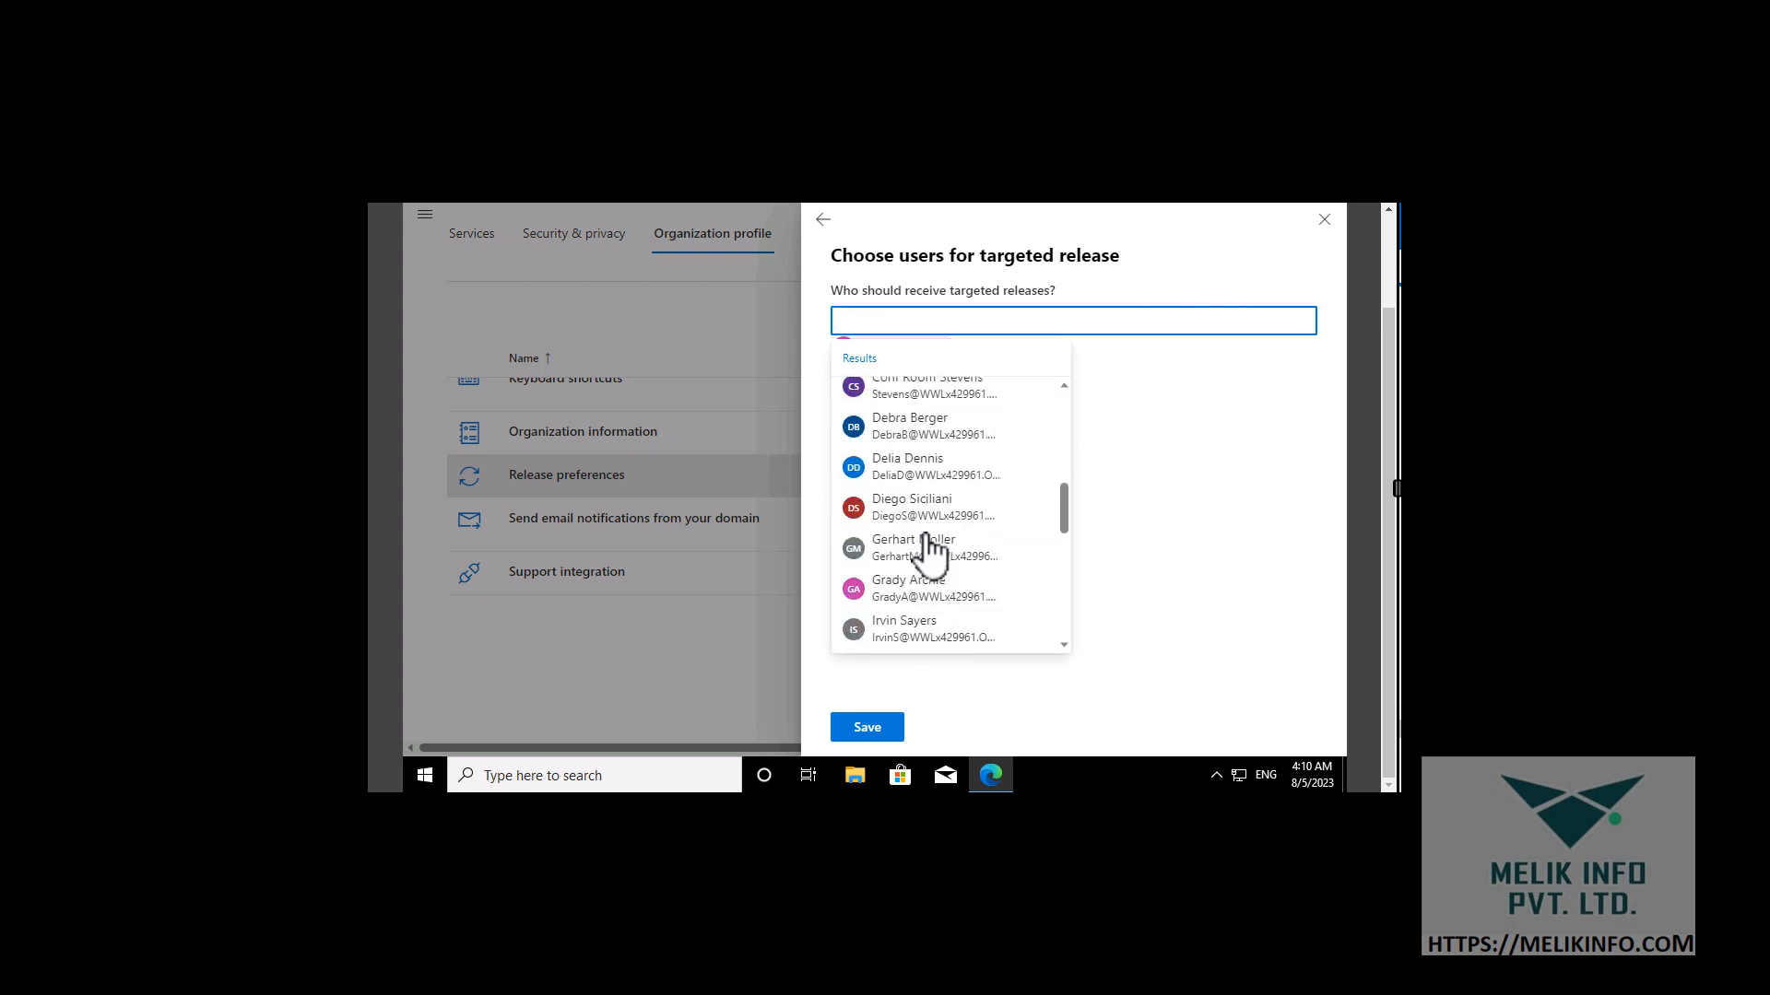
pyautogui.click(929, 545)
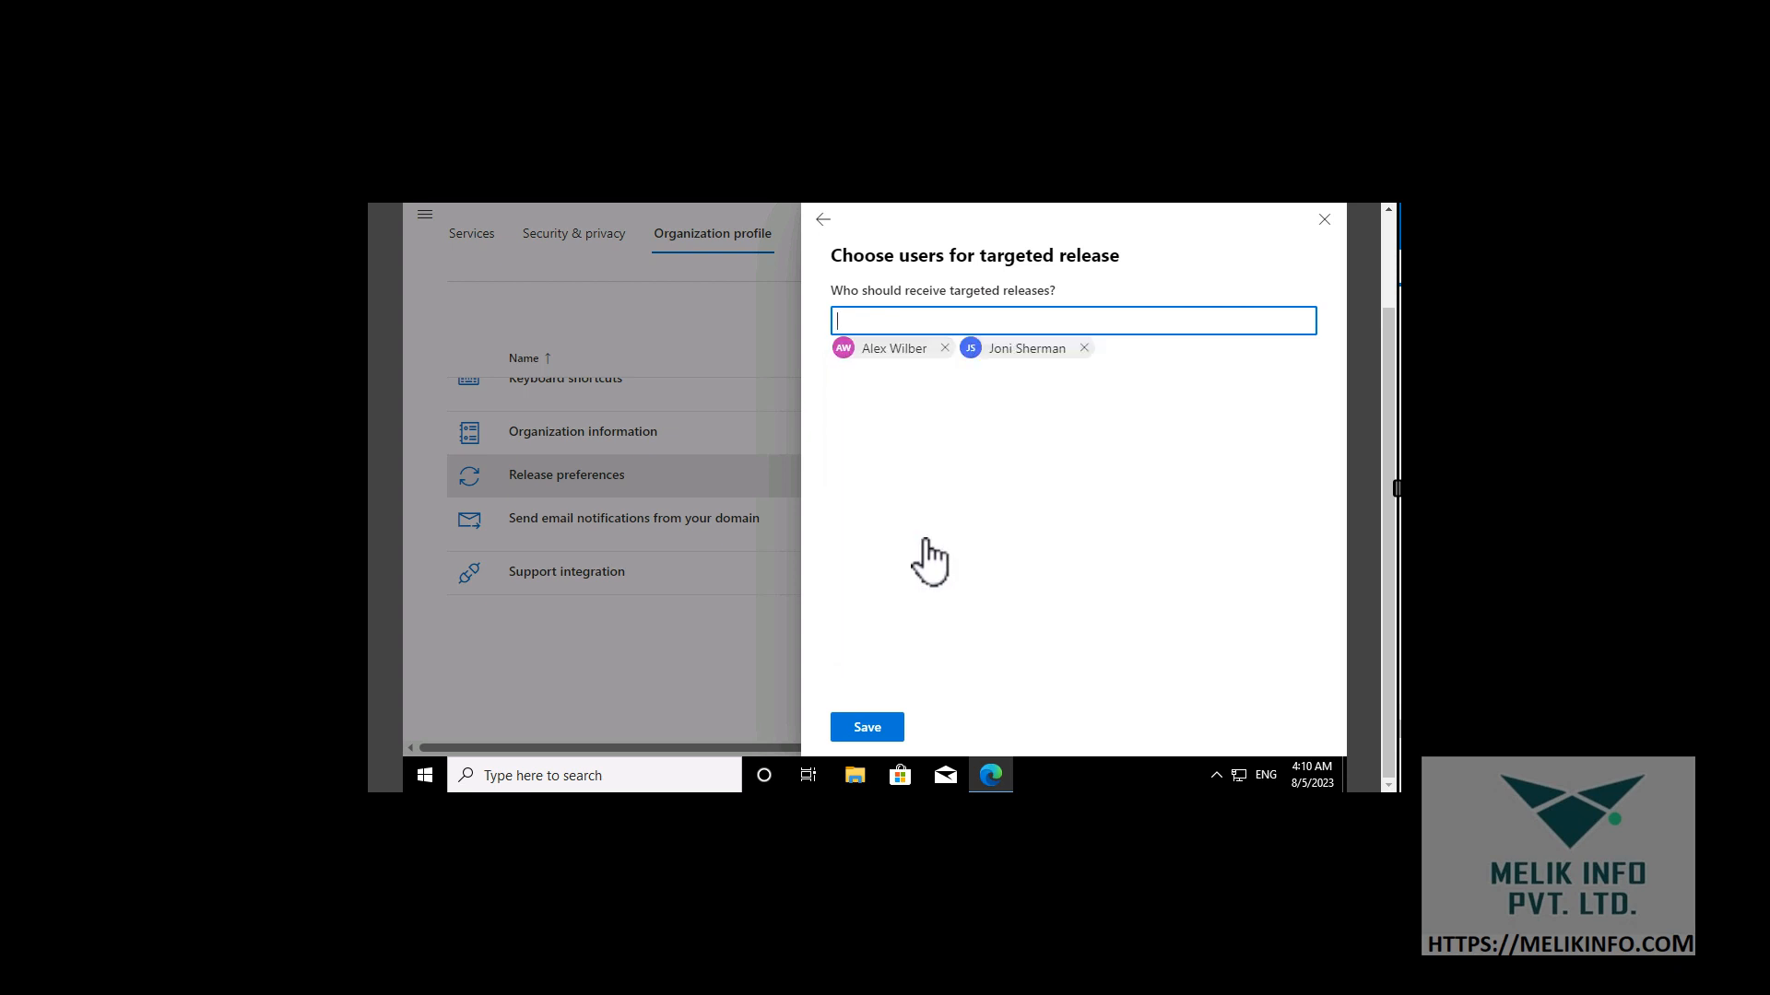
pyautogui.click(922, 315)
pyautogui.scroll(-6, 913, 516)
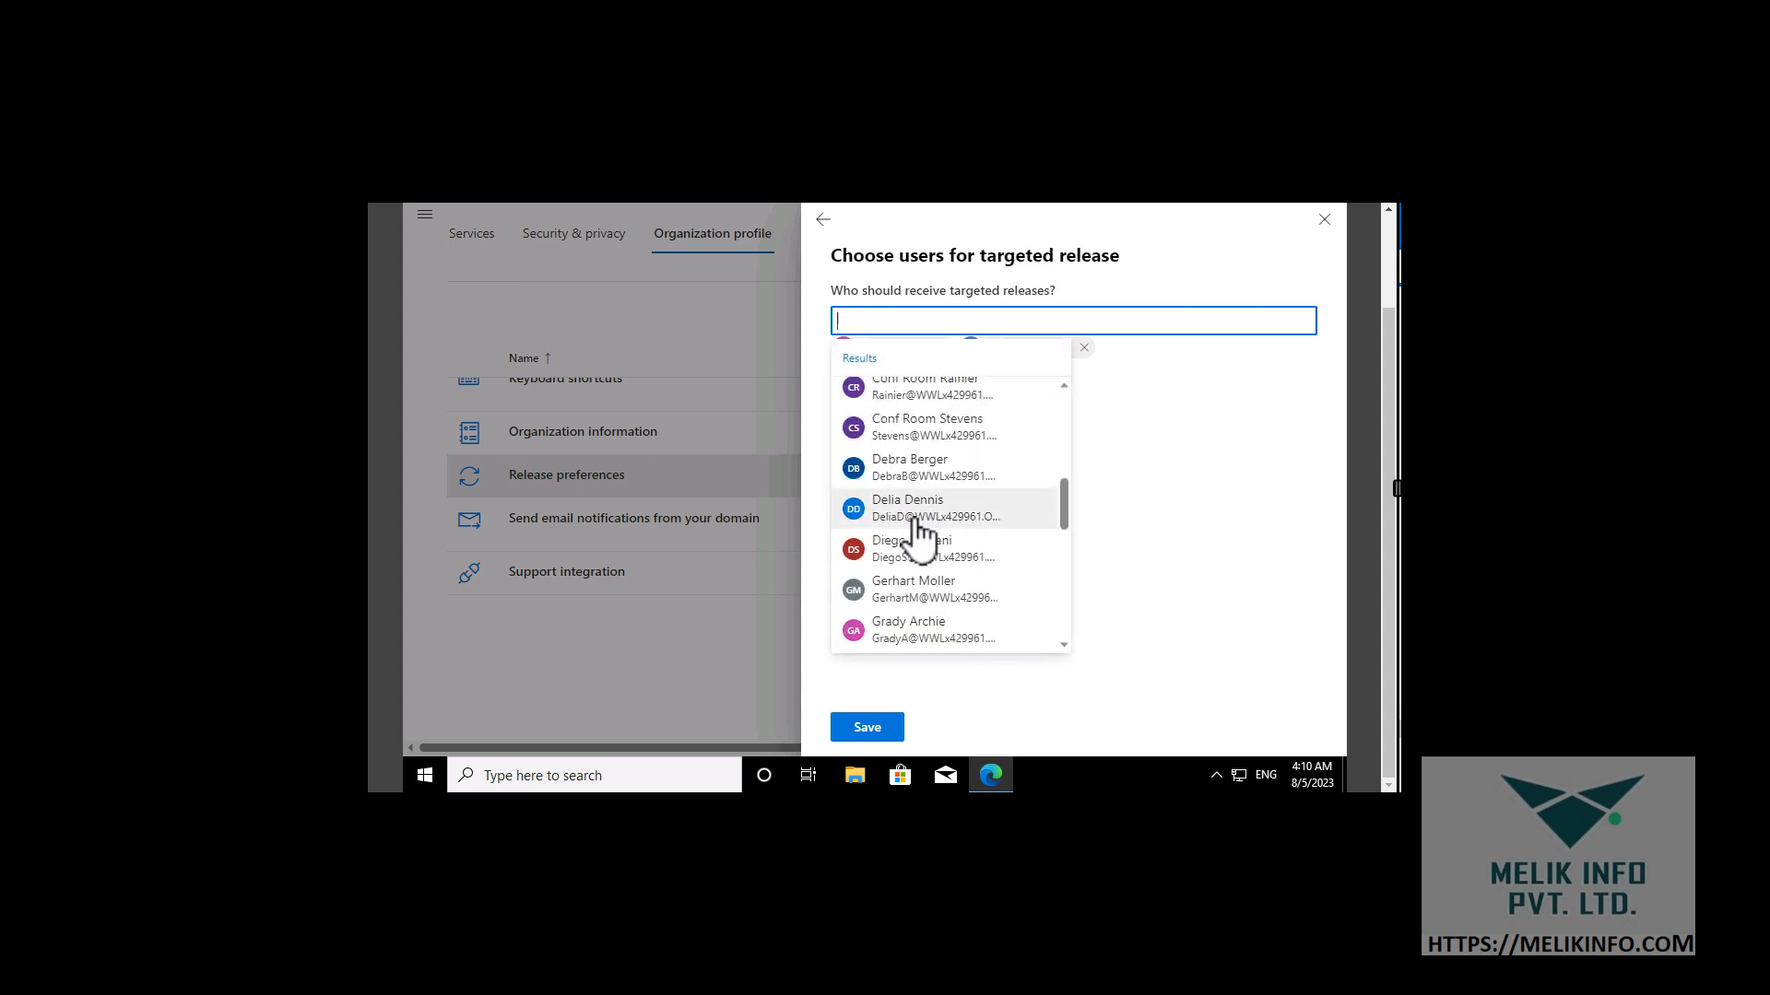
pyautogui.scroll(-3, 922, 530)
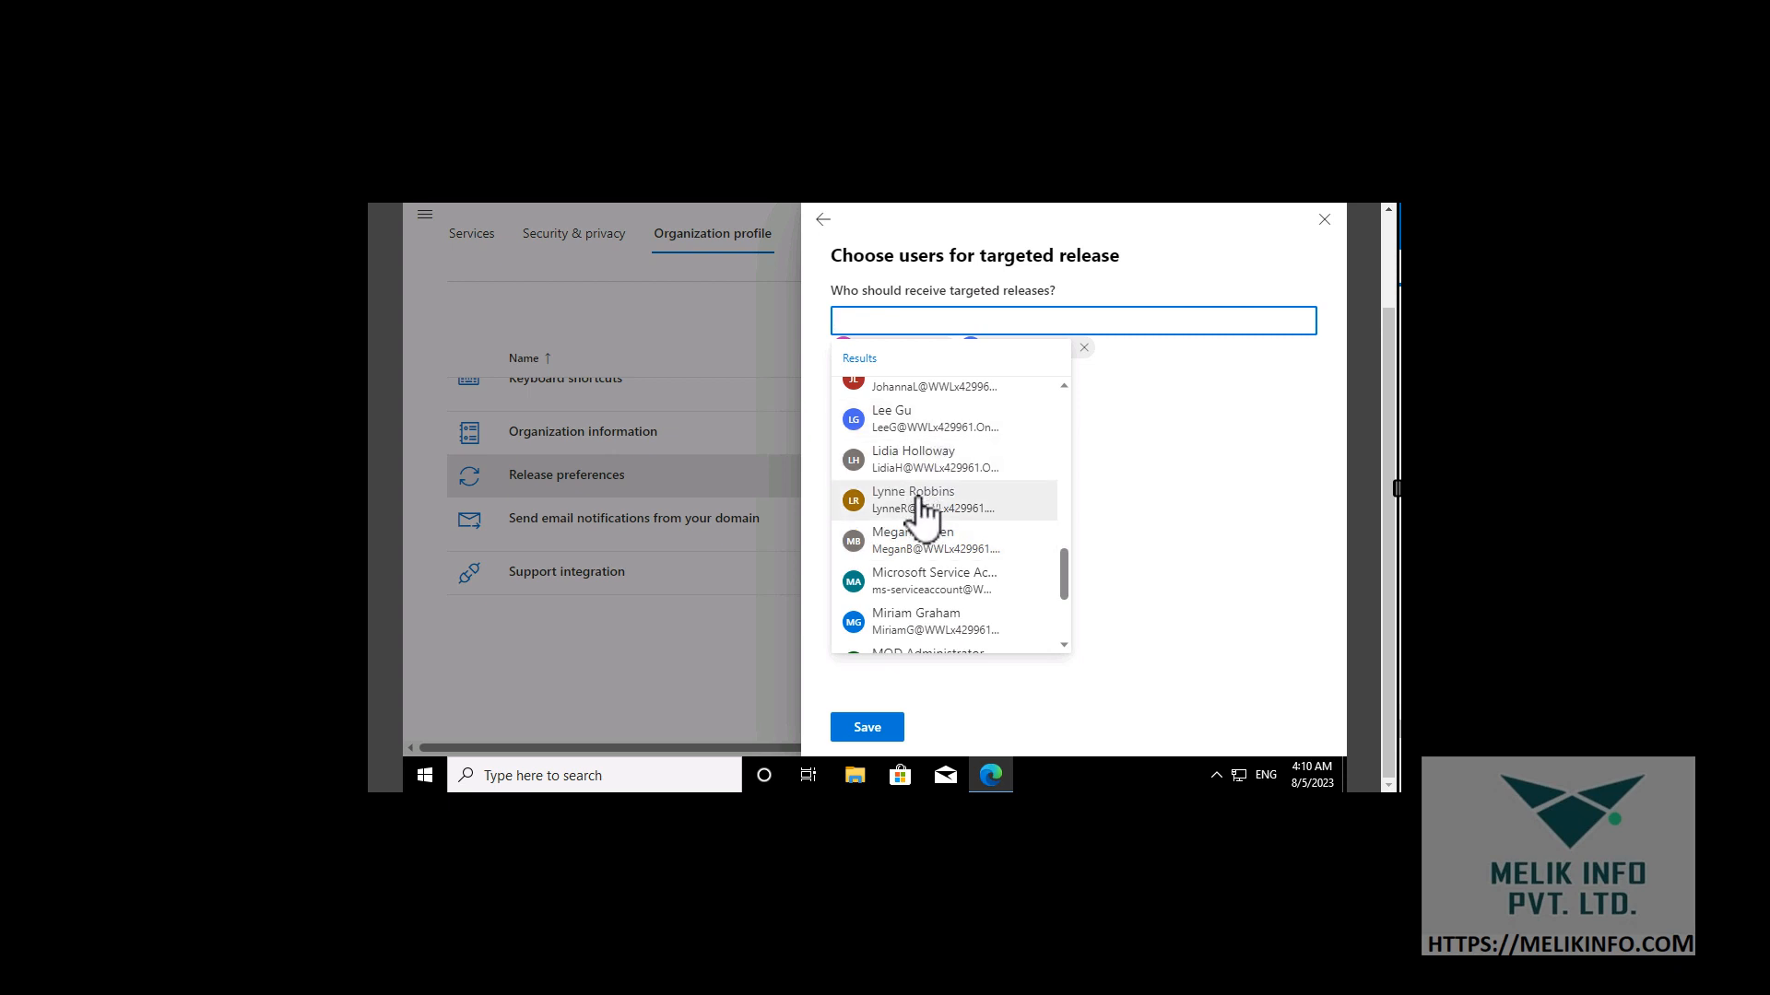
pyautogui.click(922, 502)
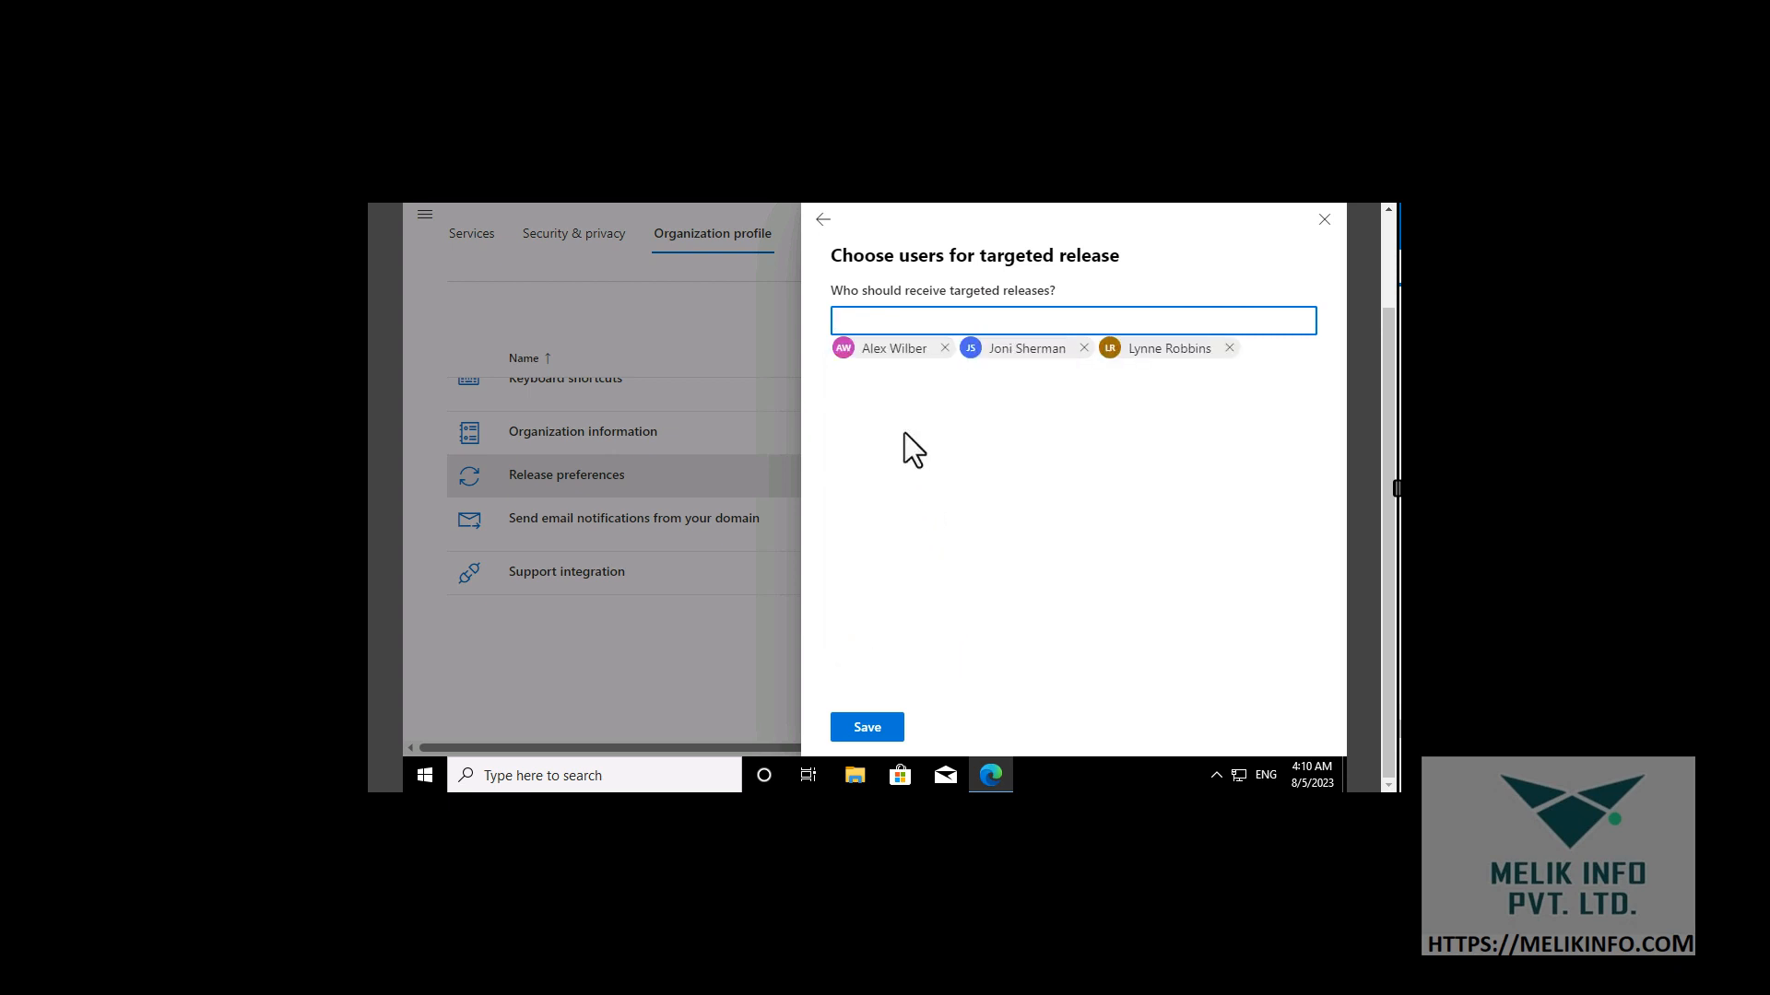
# Add a fourth user to the targeted release, save the selection and close Release preferences
pyautogui.click(885, 319)
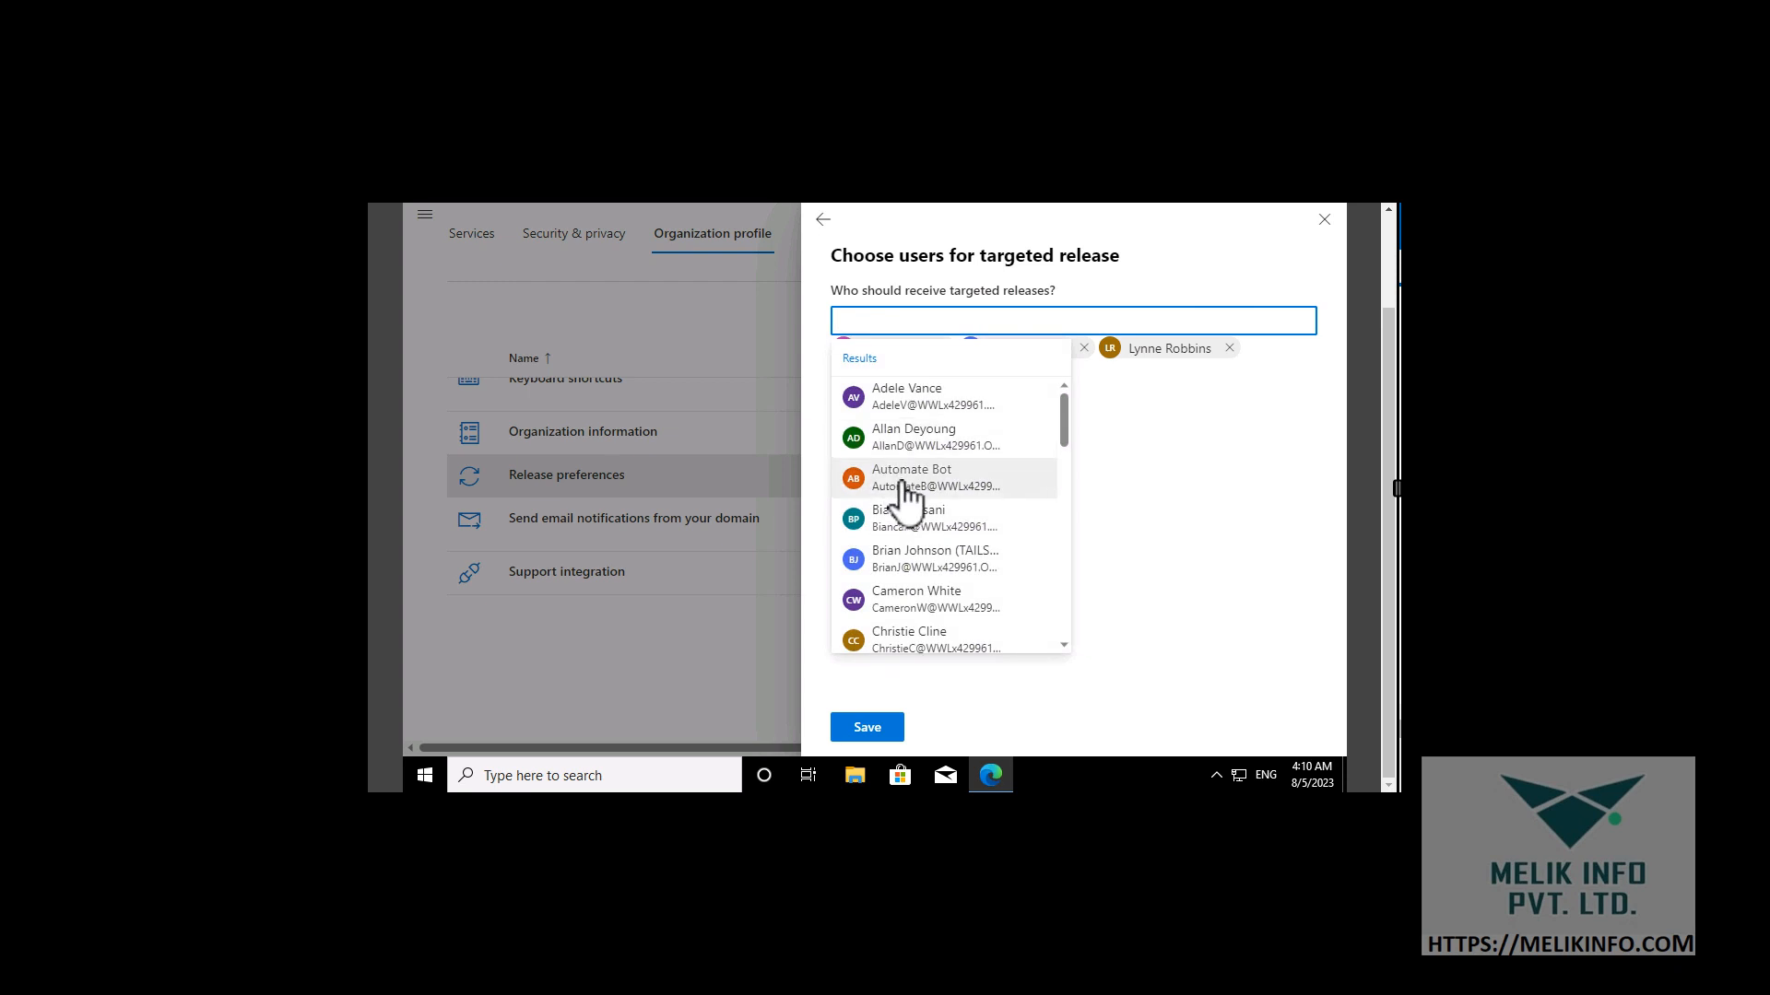
pyautogui.scroll(-3, 908, 498)
pyautogui.scroll(-8, 934, 512)
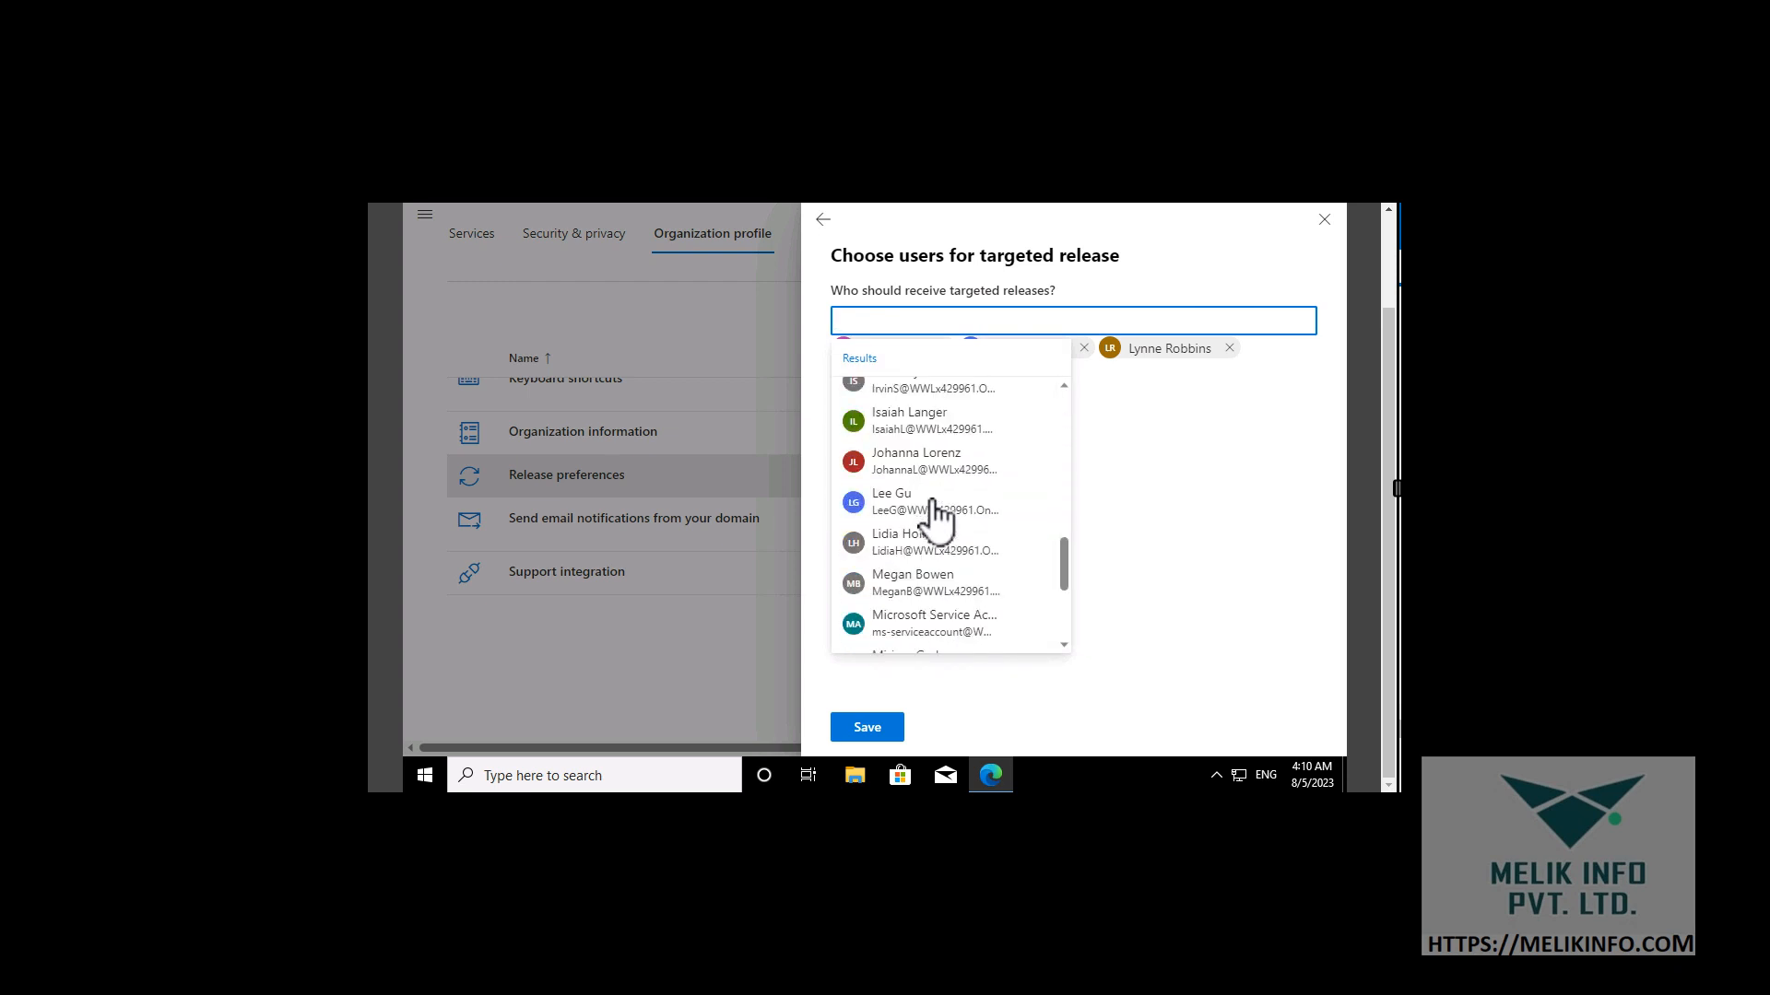
pyautogui.click(930, 542)
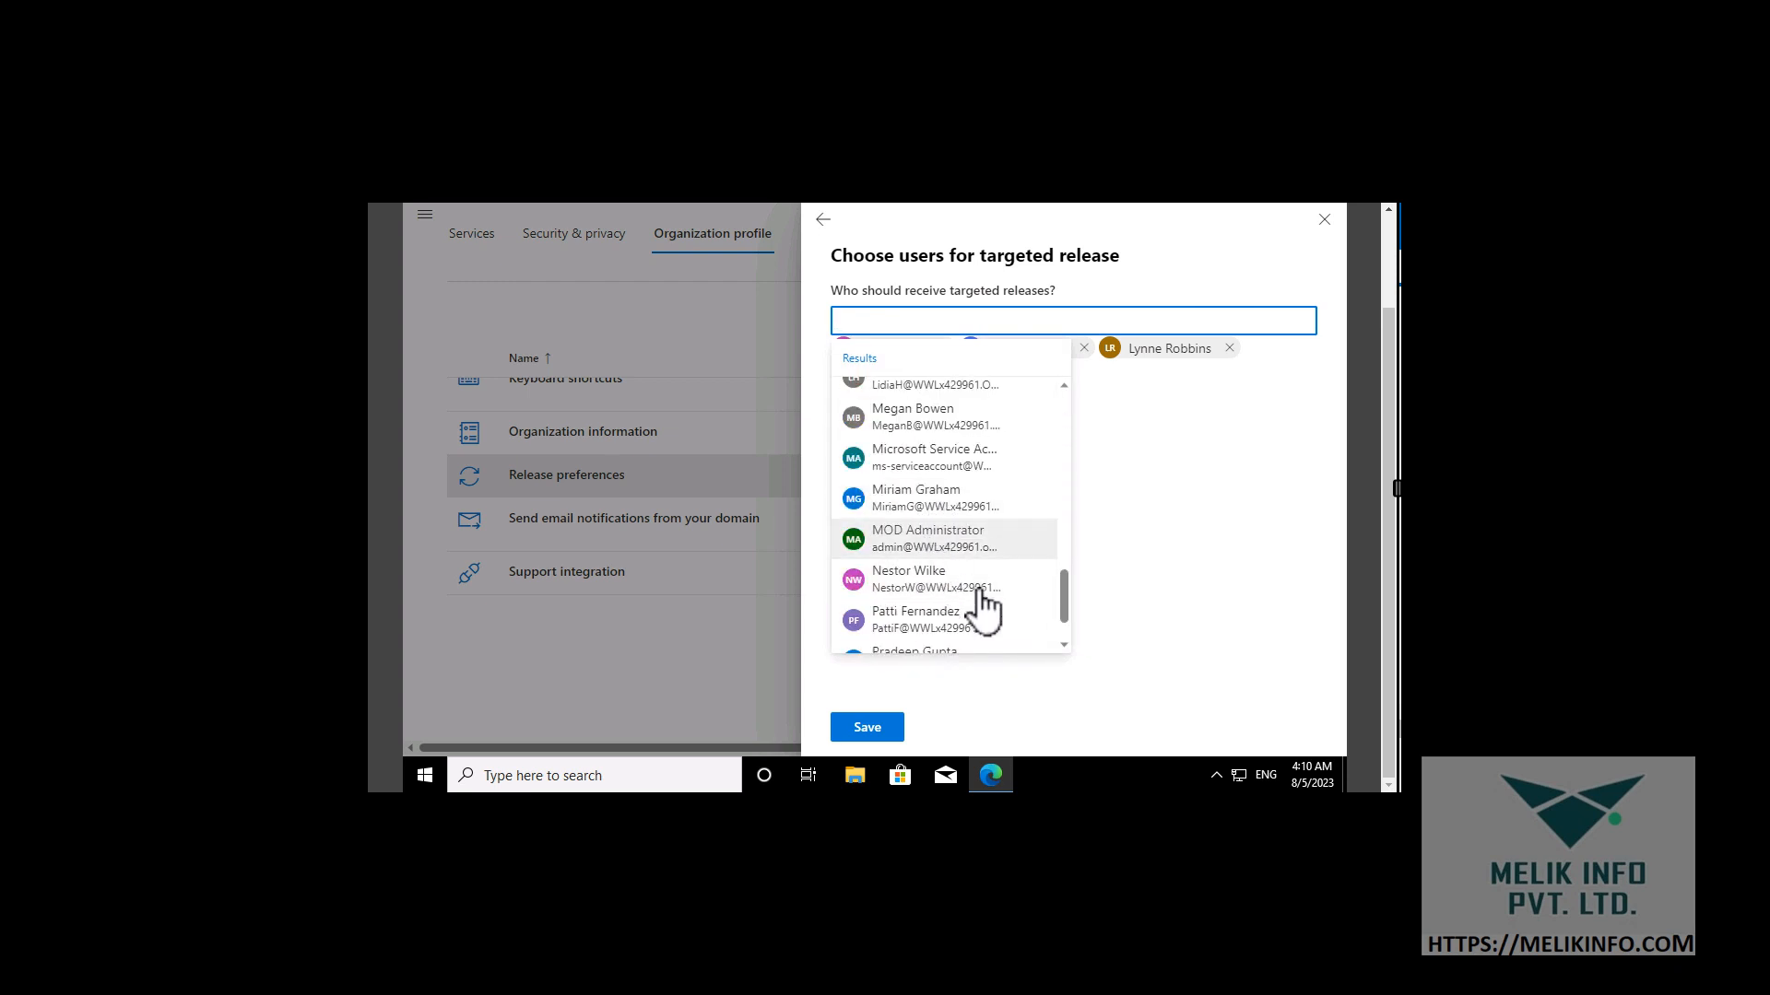
pyautogui.click(866, 728)
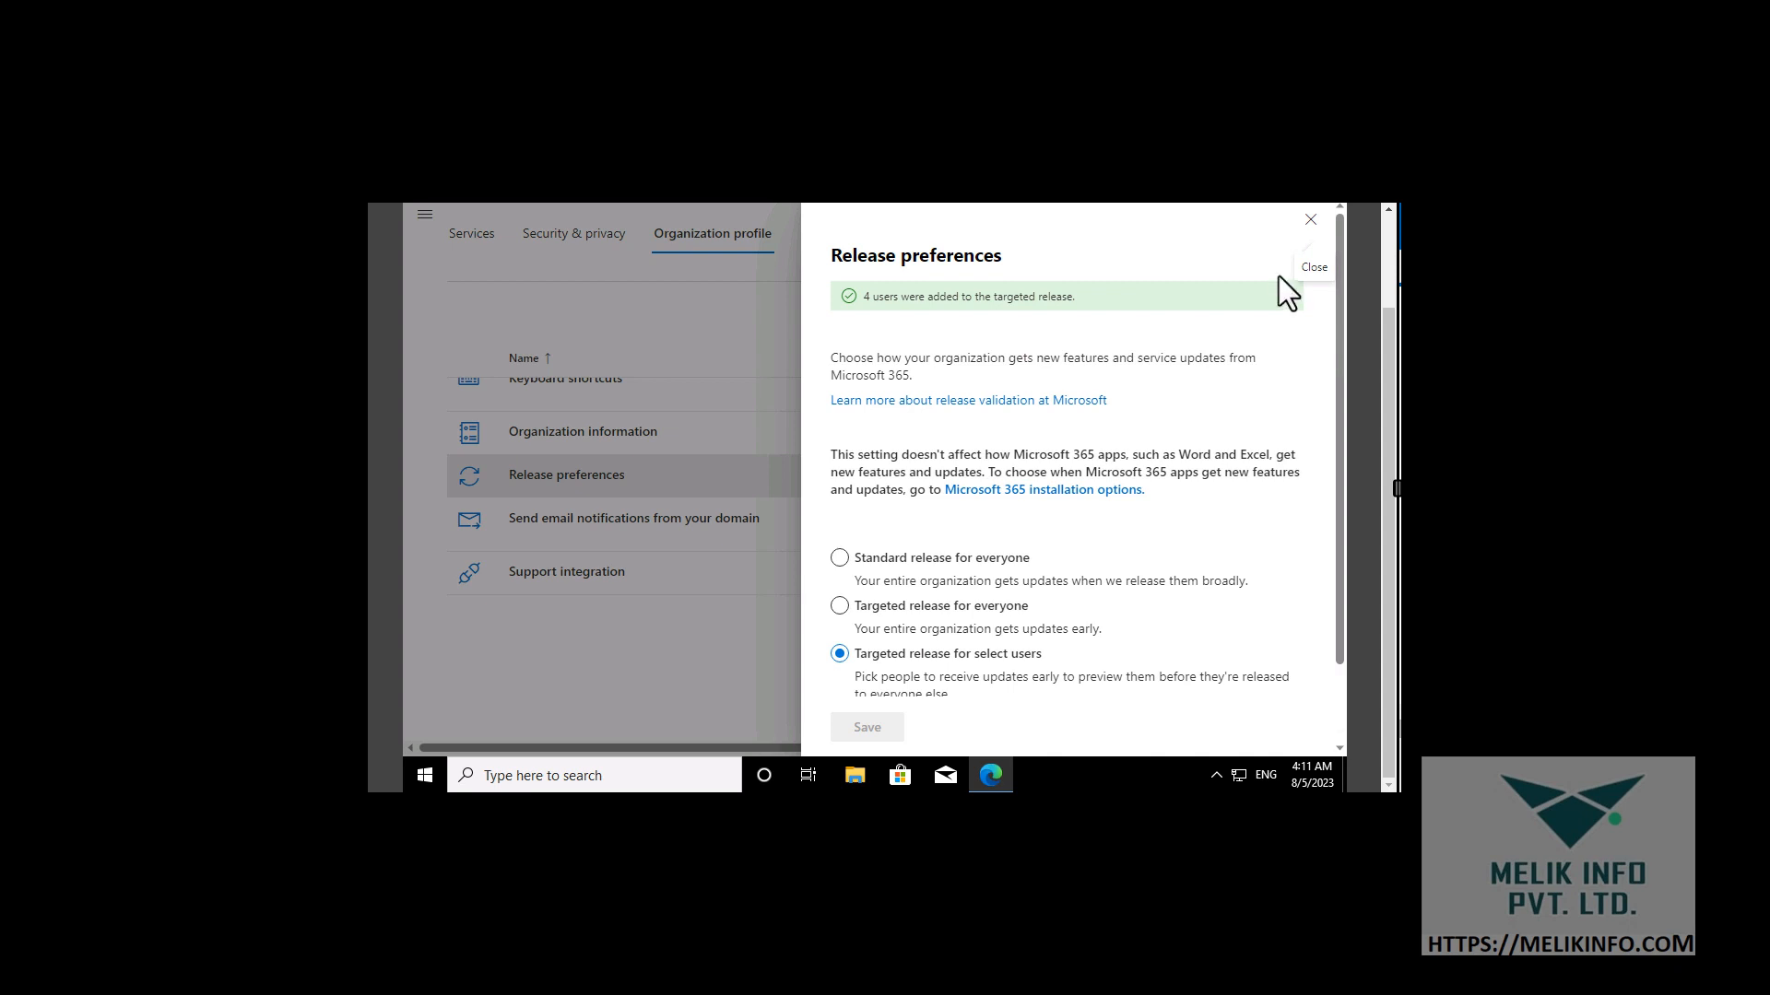
pyautogui.click(1310, 221)
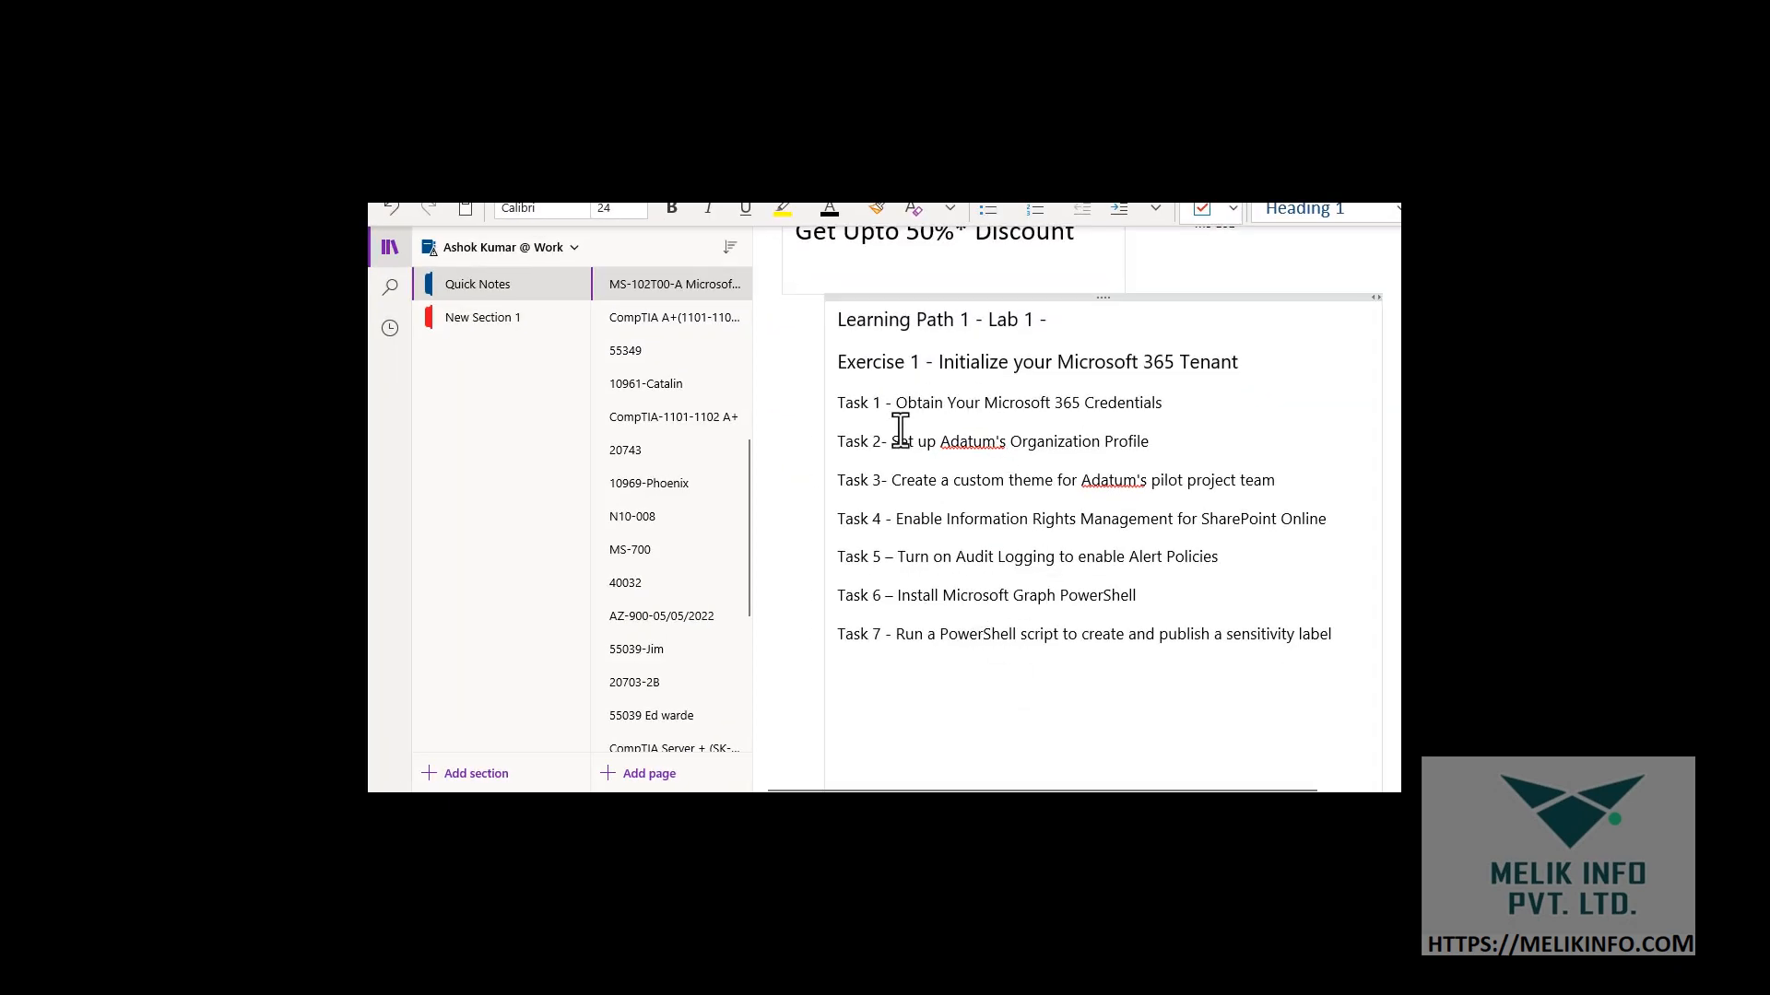
# Highlight Task 2, Set up Adatum's Organization Profile, in the OneNote lab notes and switch back to the lab virtual machine
pyautogui.moveTo(889, 443); pyautogui.dragTo(1205, 442)
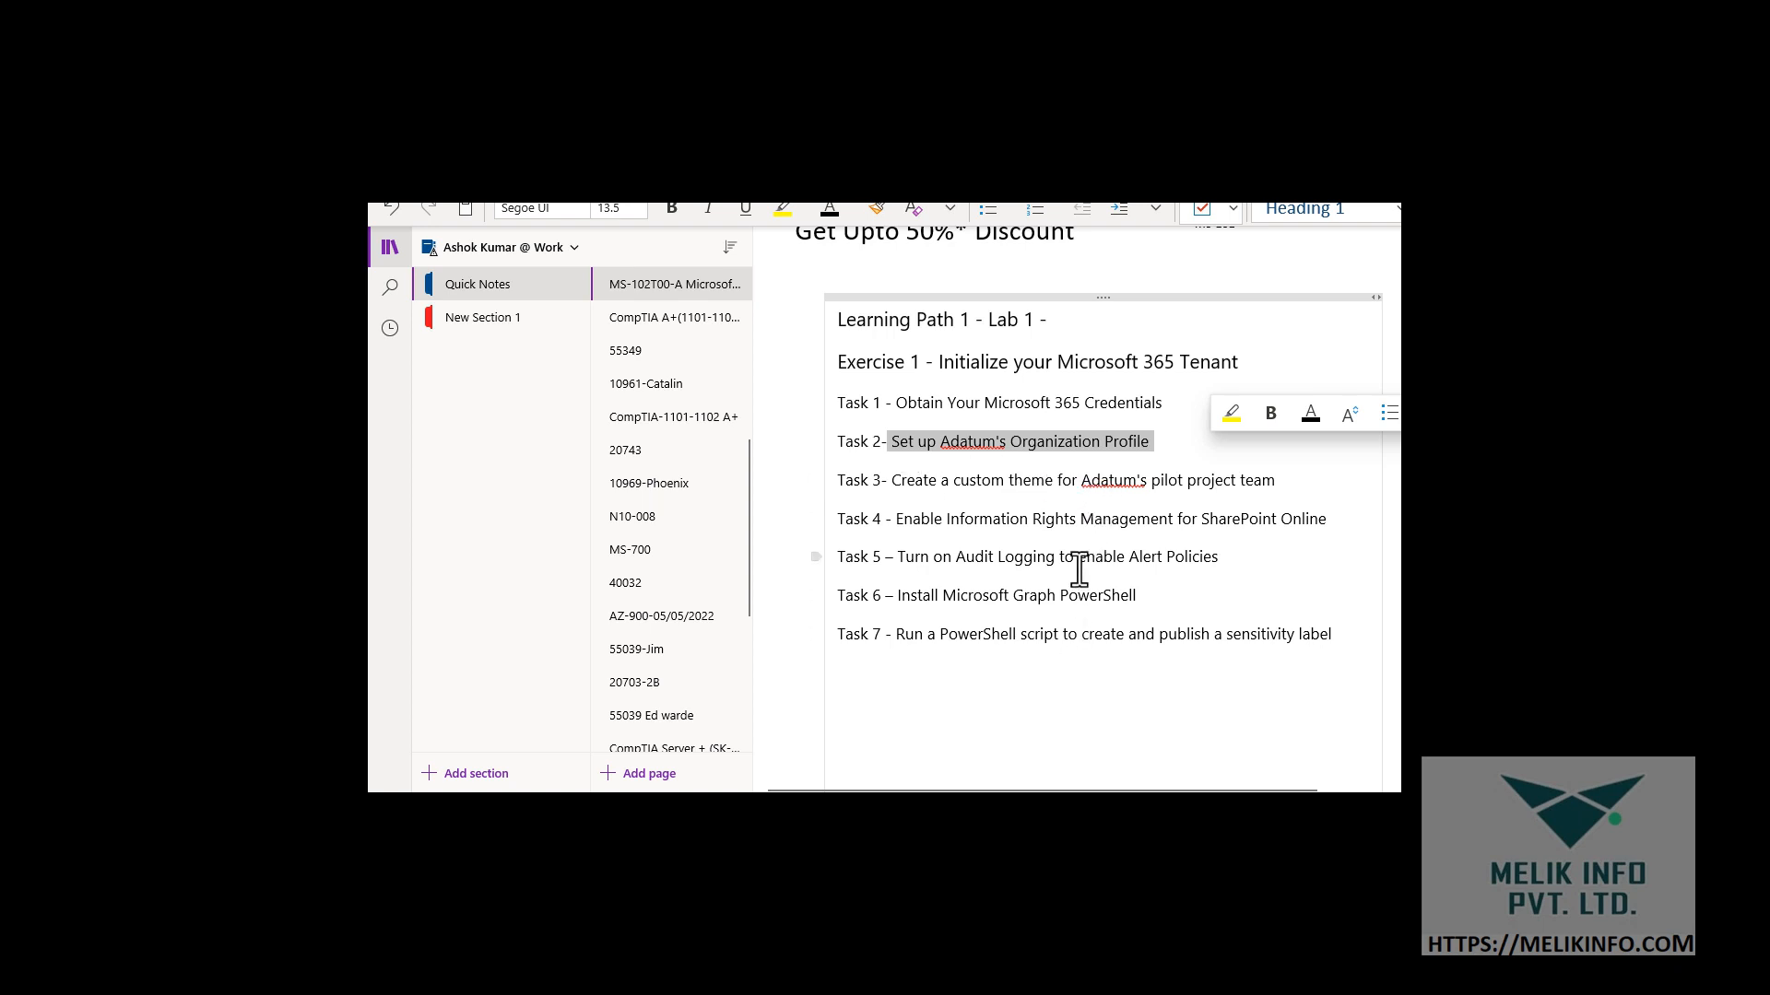
pyautogui.moveTo(991, 775)
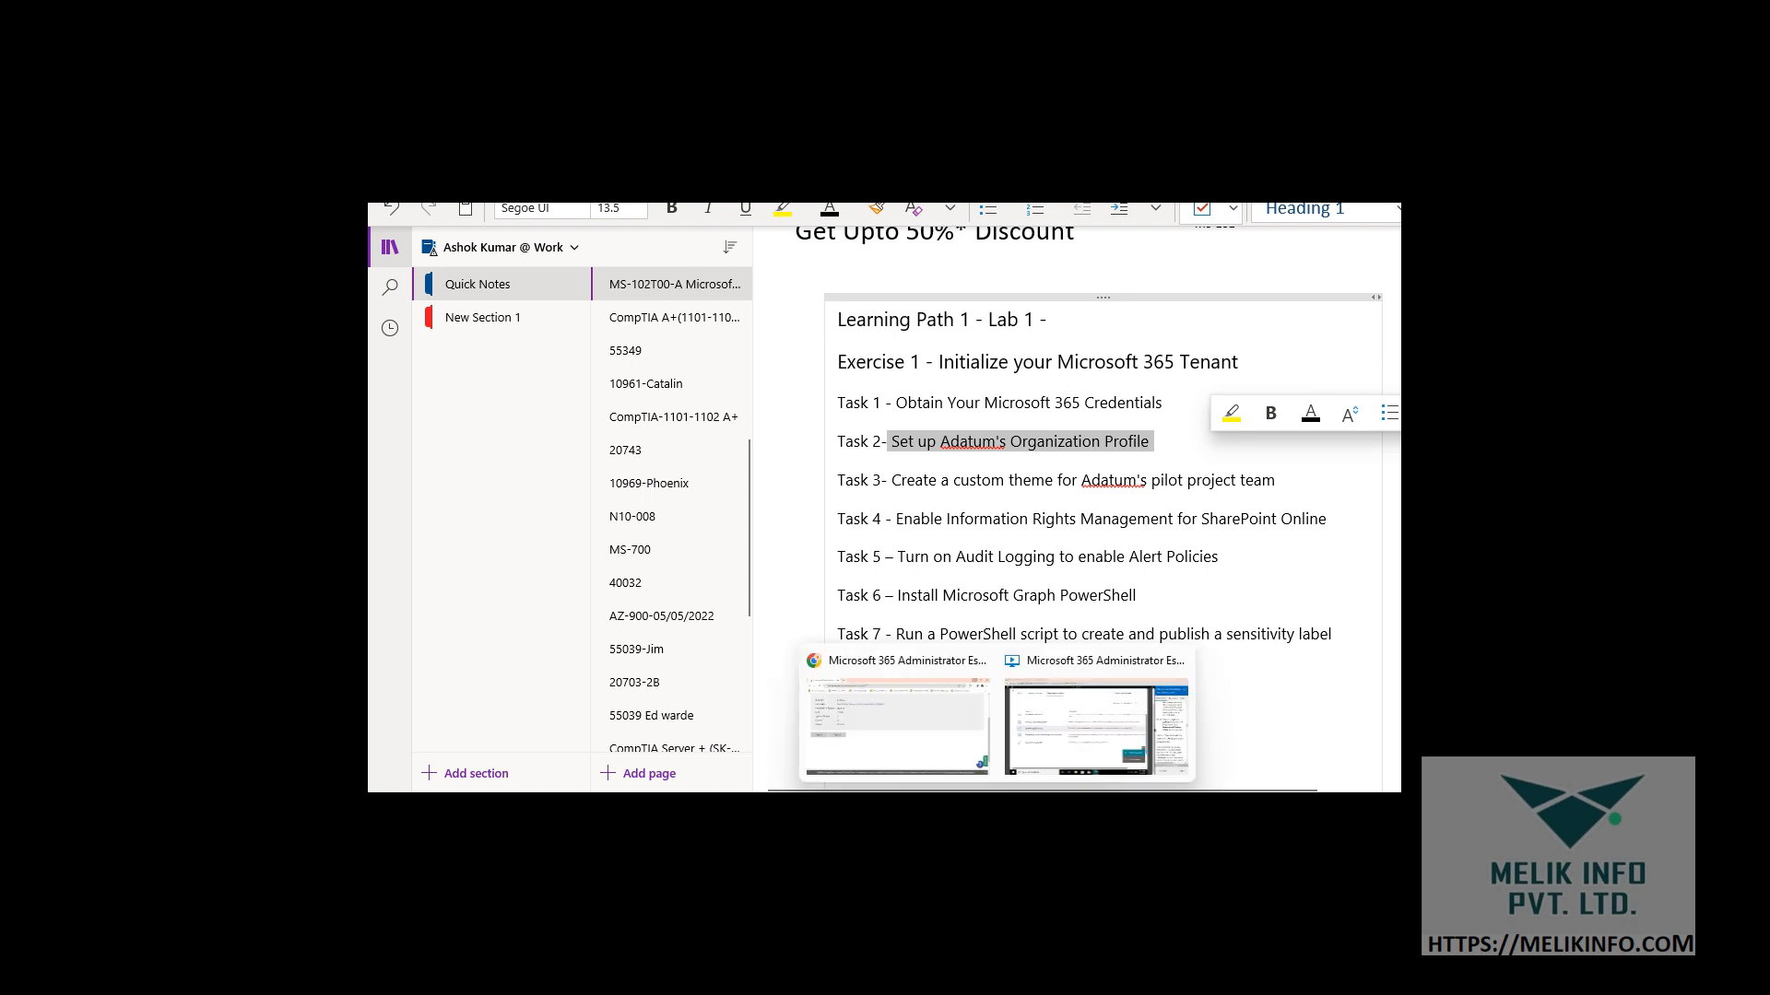
pyautogui.click(1018, 749)
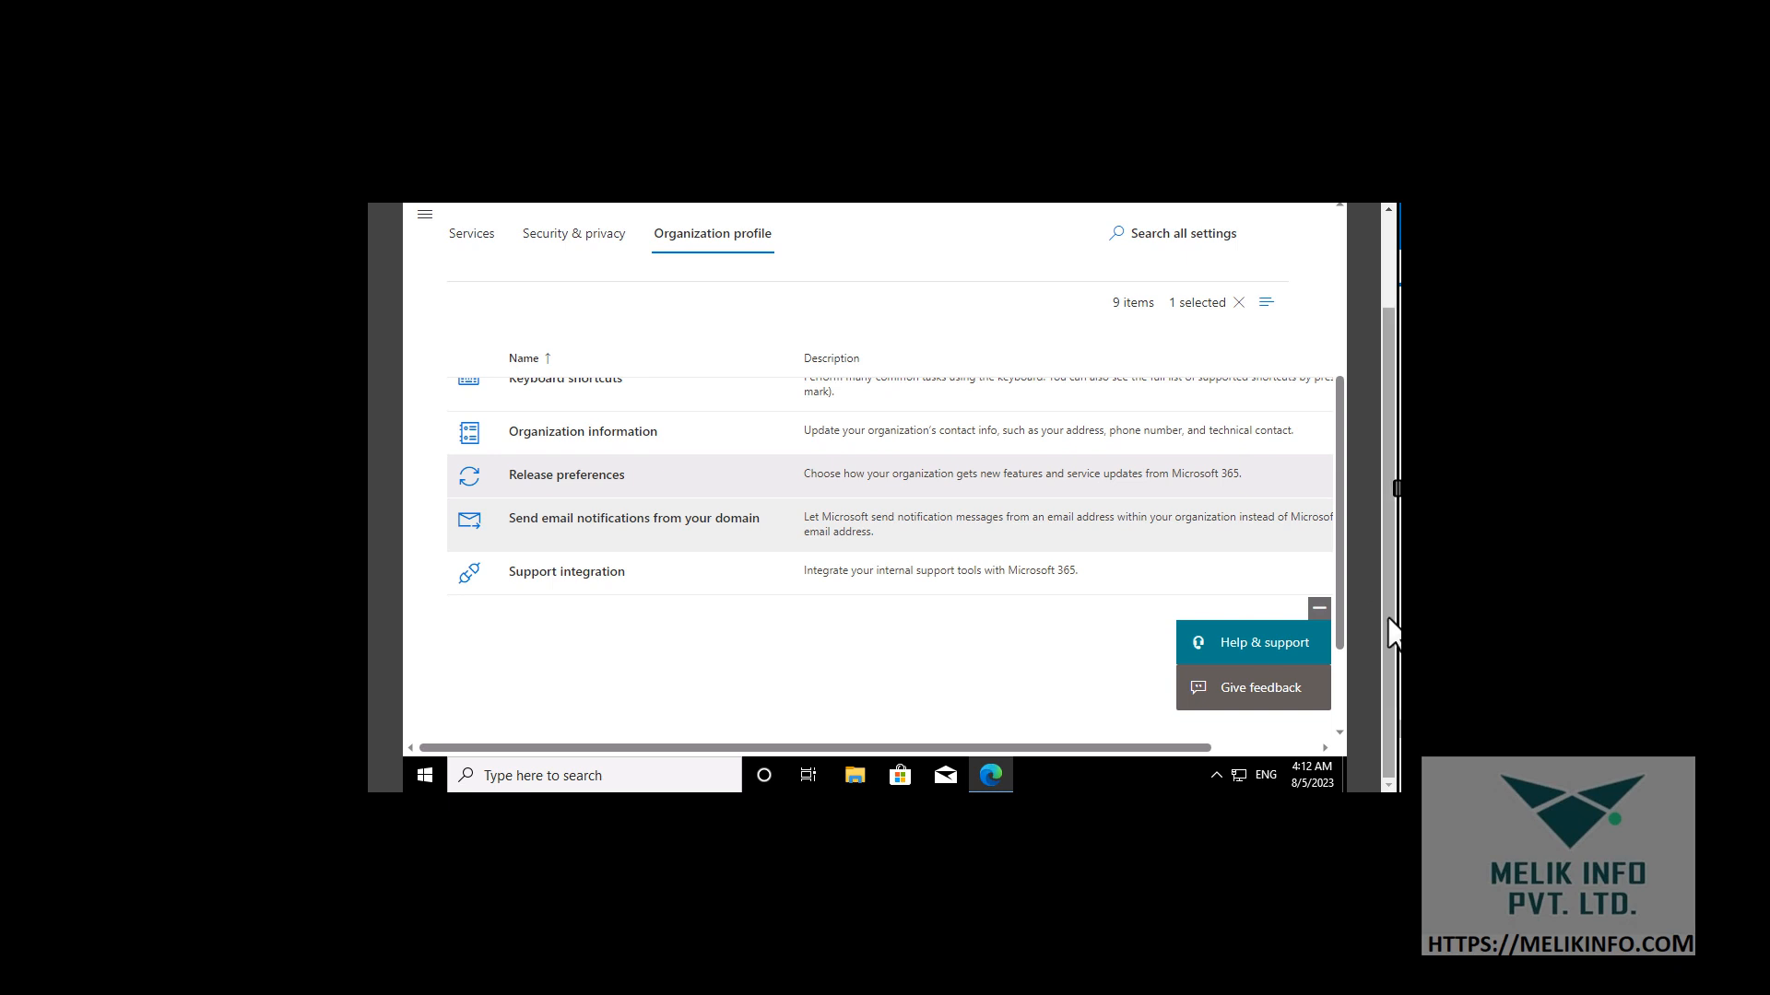
# Return to the Microsoft 365 admin center home page and expand its navigation menu
pyautogui.moveTo(1390, 624); pyautogui.dragTo(1382, 466)
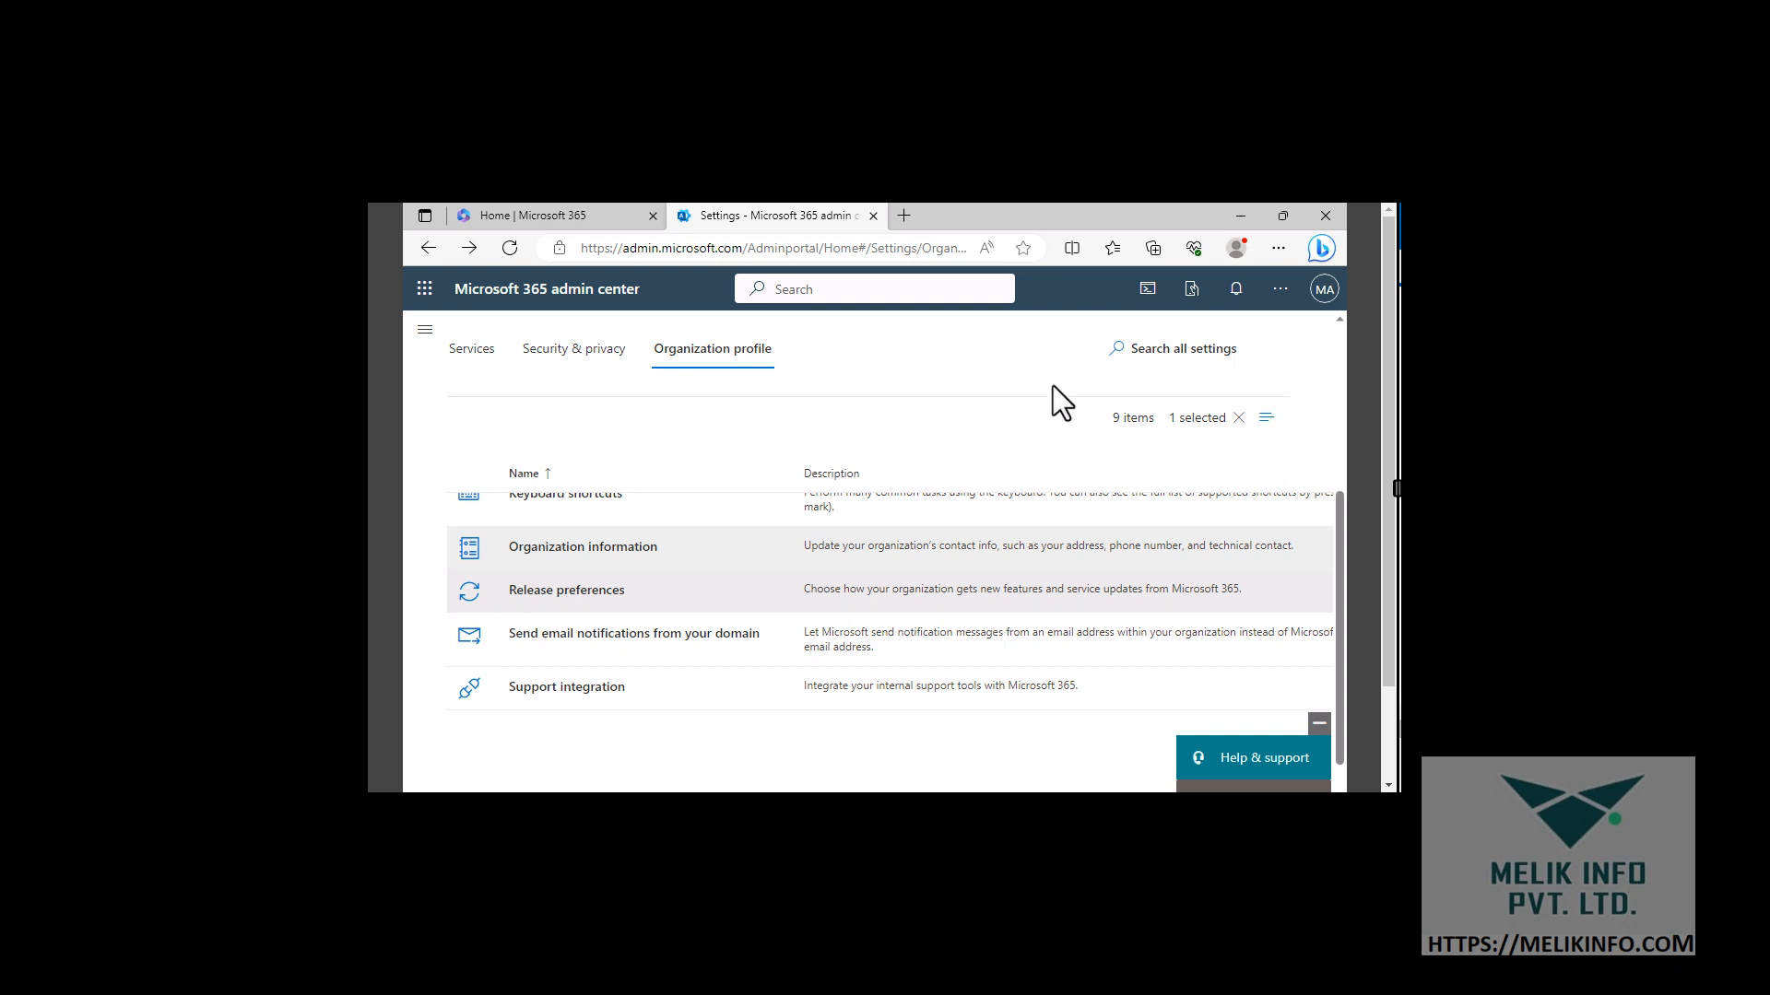
pyautogui.click(529, 293)
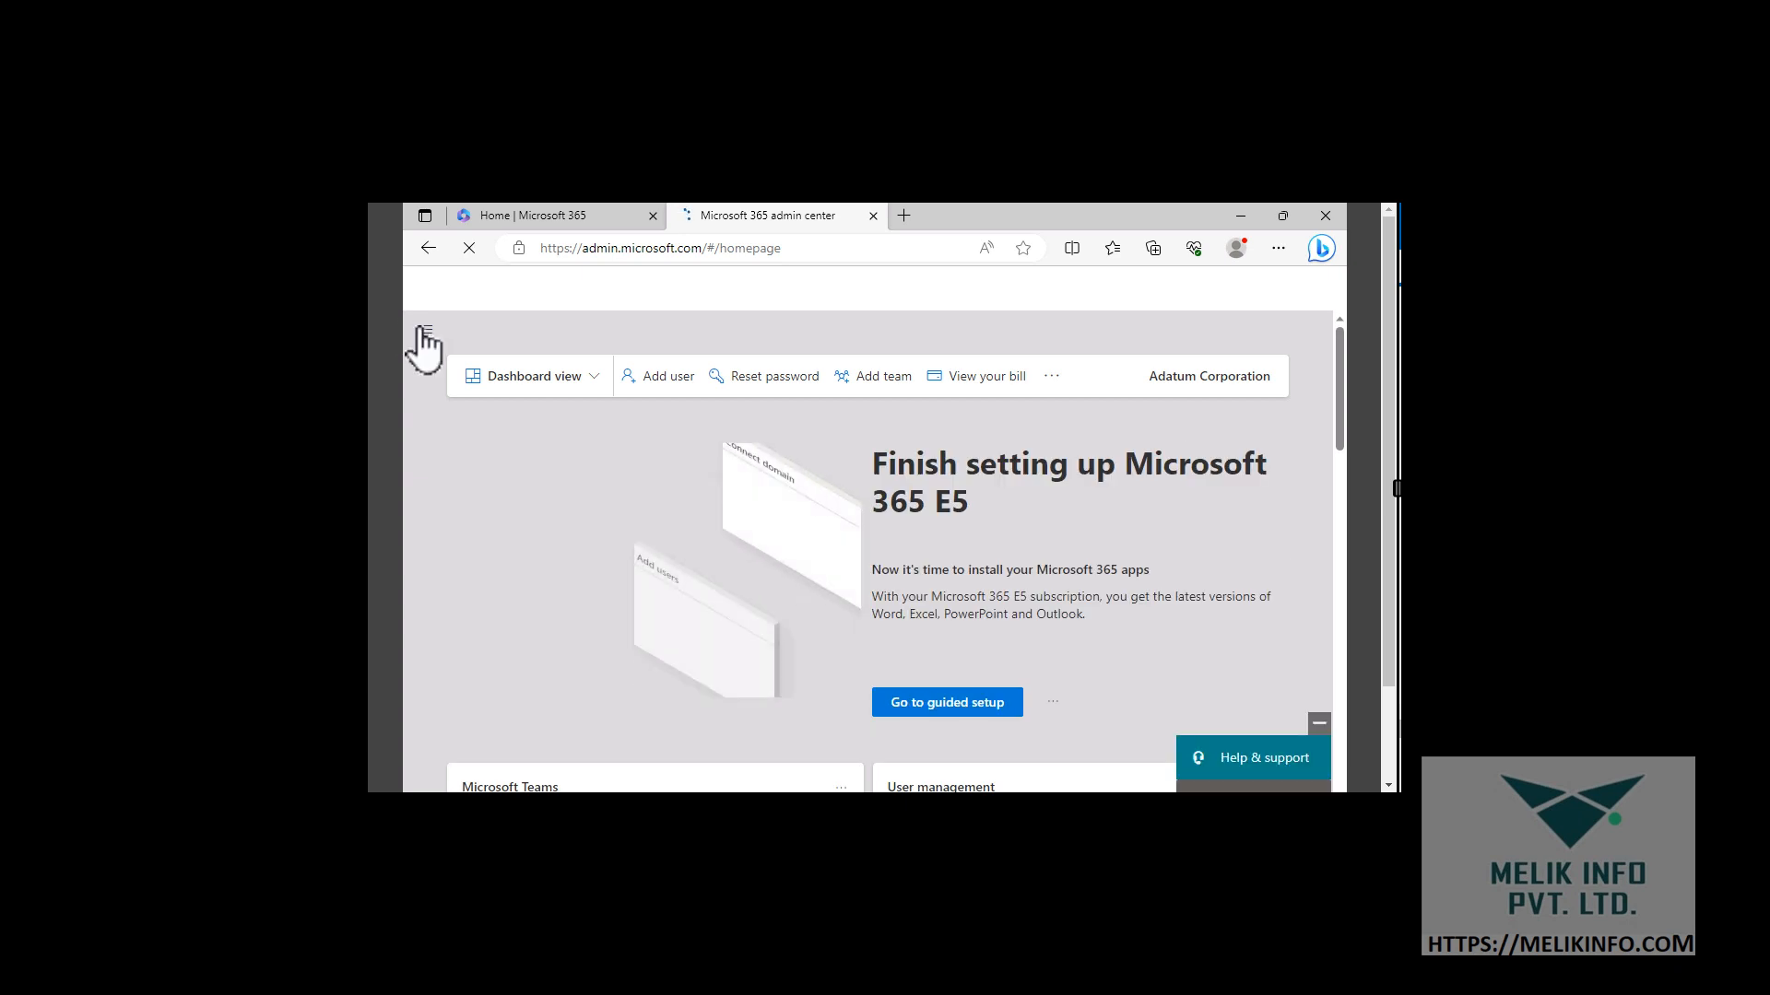
pyautogui.click(425, 331)
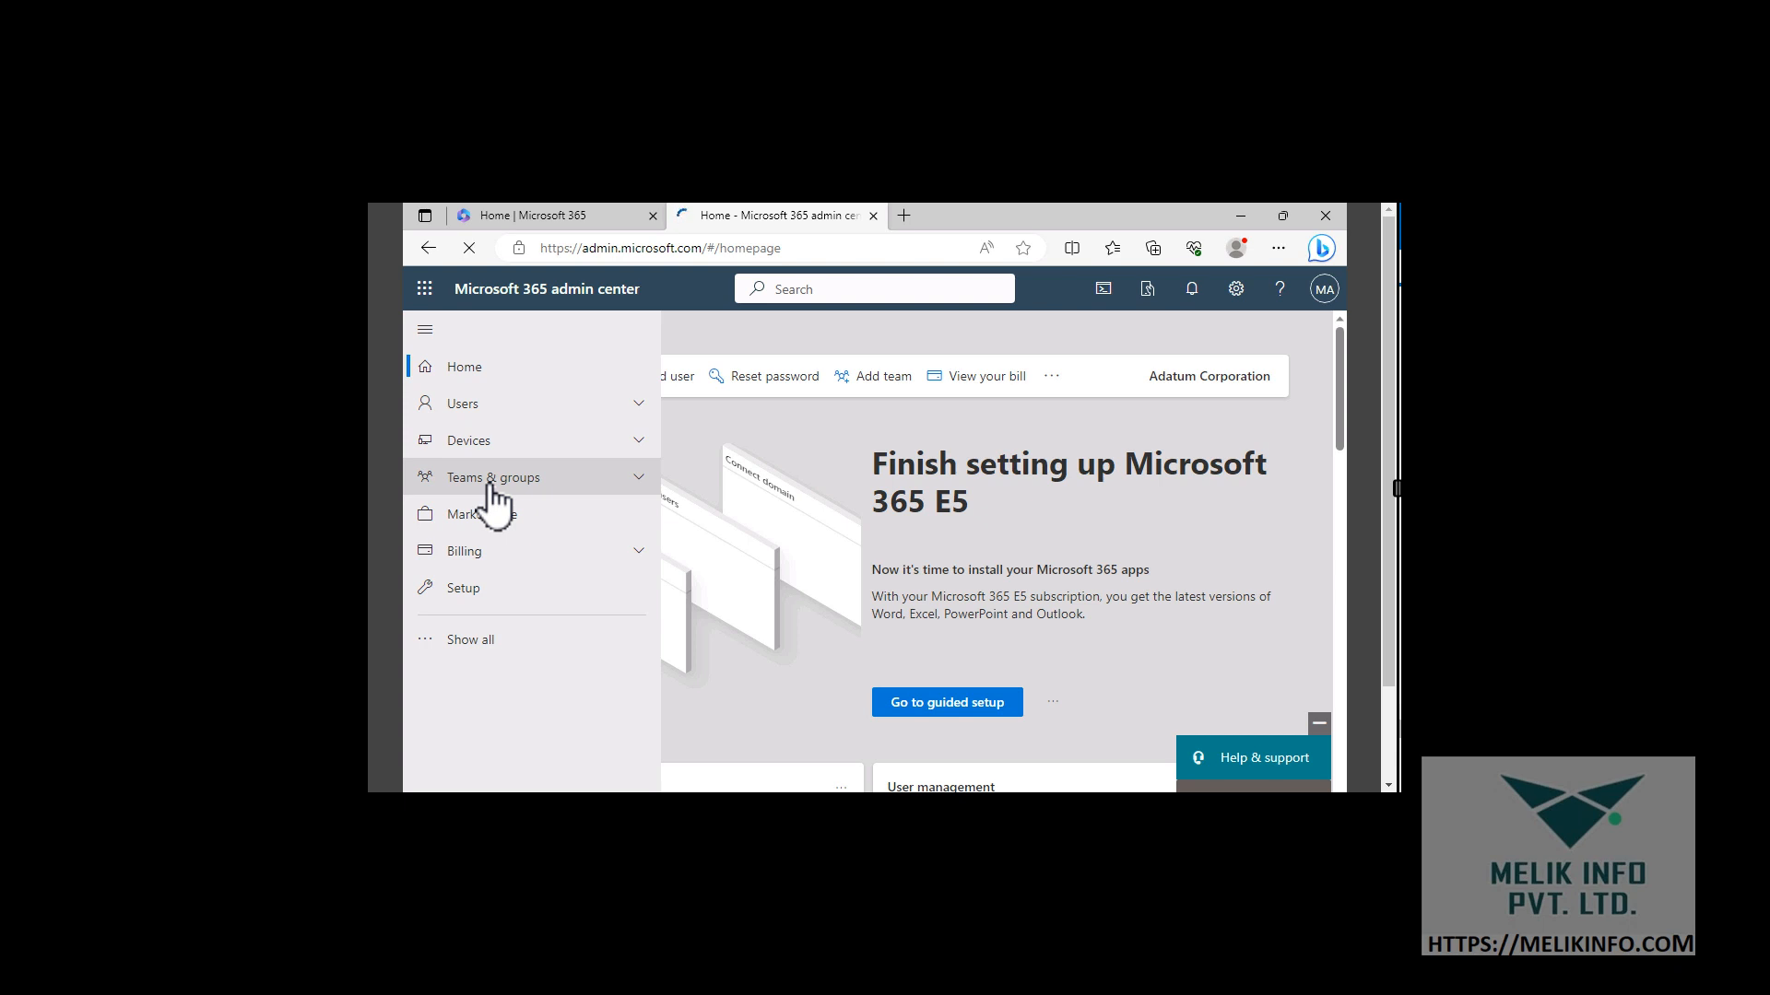
# Open the Active teams and groups page and start adding a new Microsoft 365 group
pyautogui.click(638, 479)
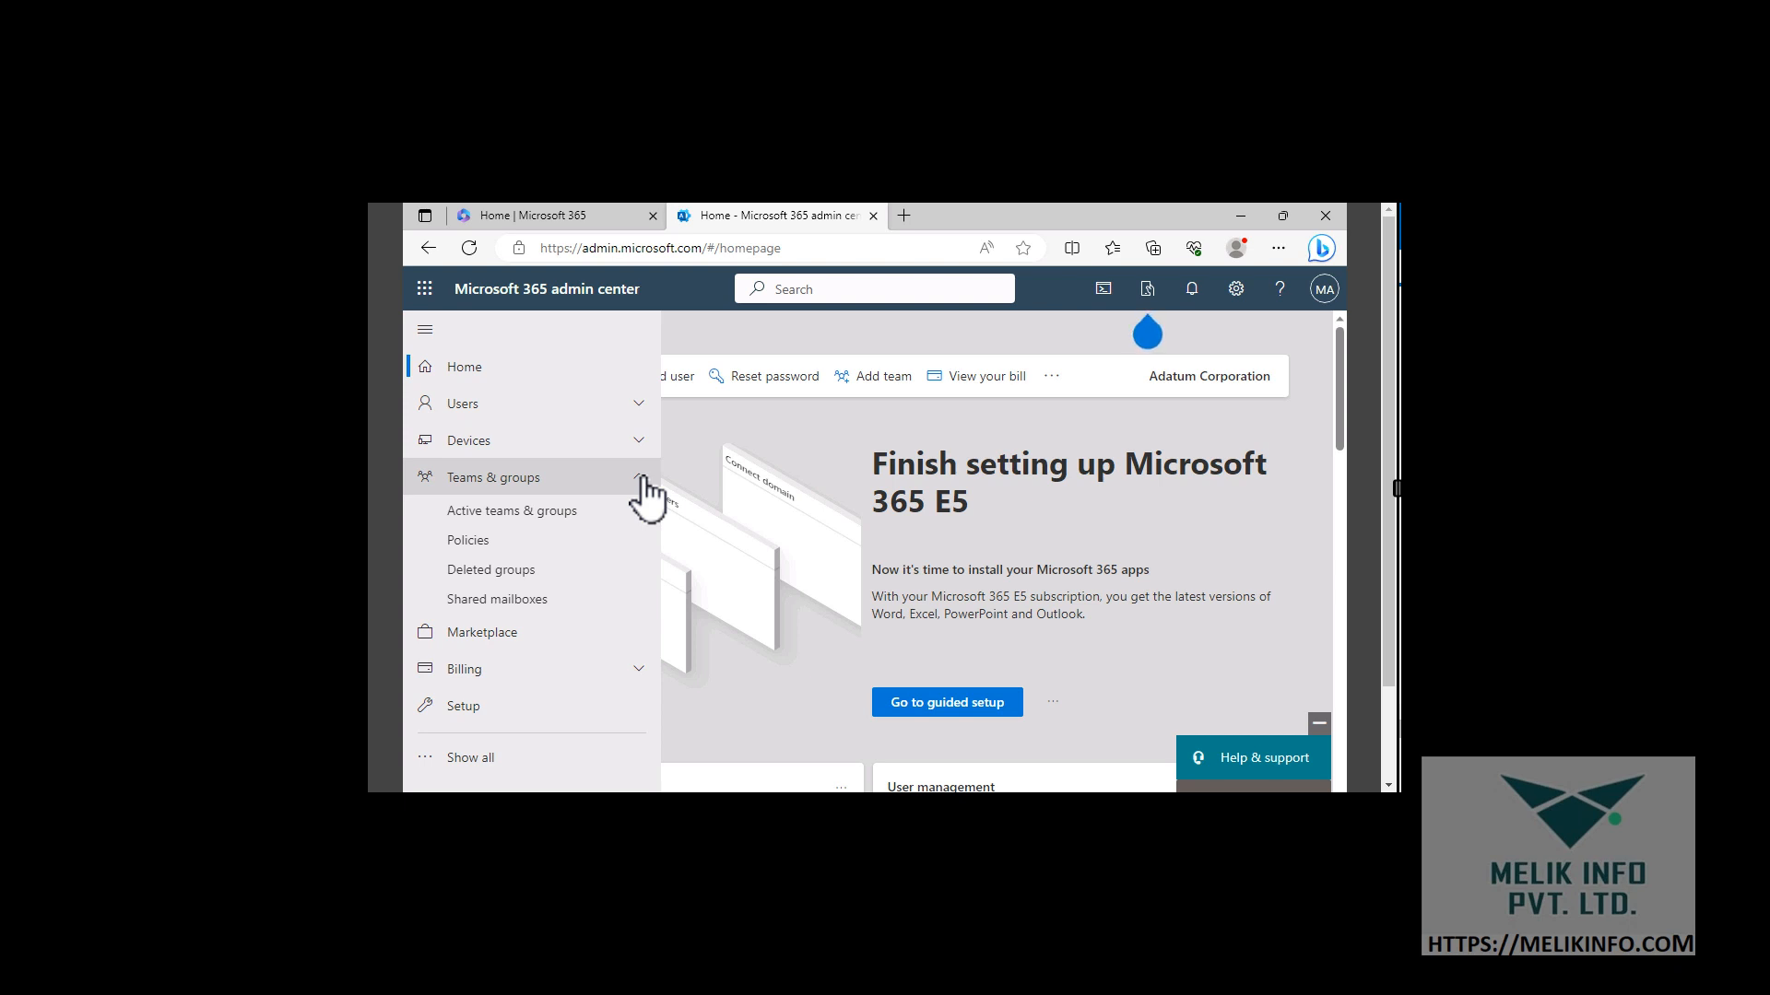
pyautogui.click(505, 512)
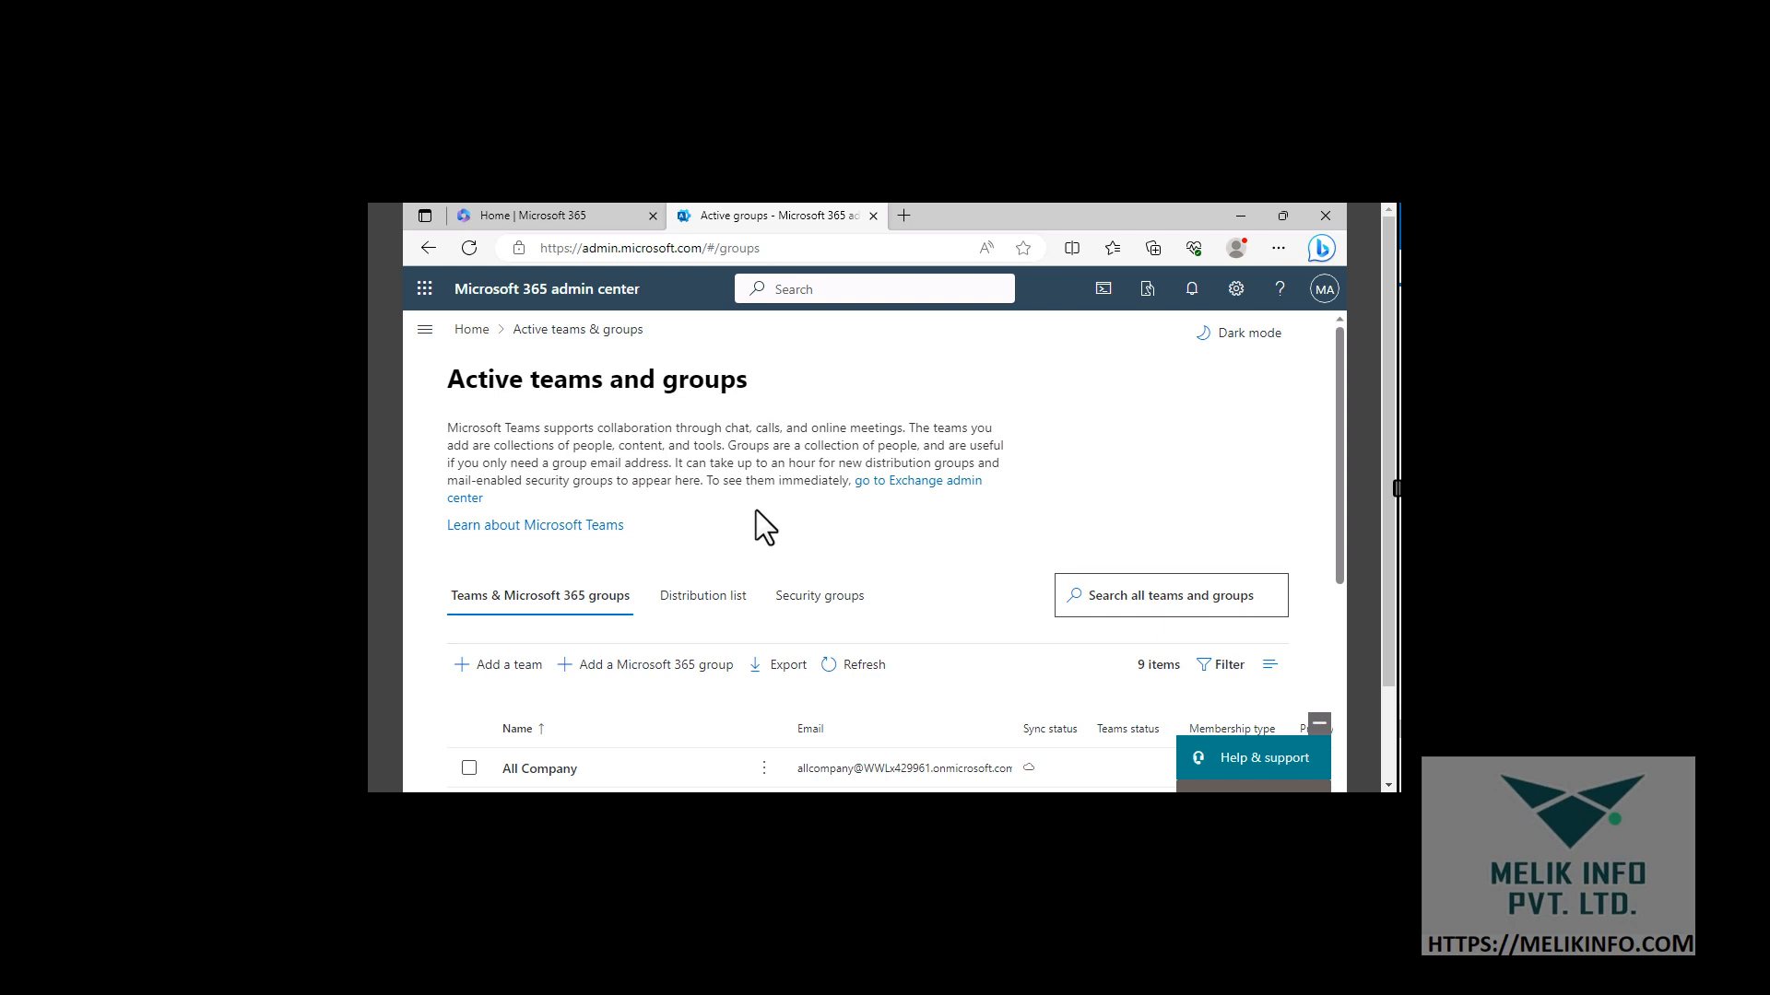
pyautogui.scroll(-3, 704, 518)
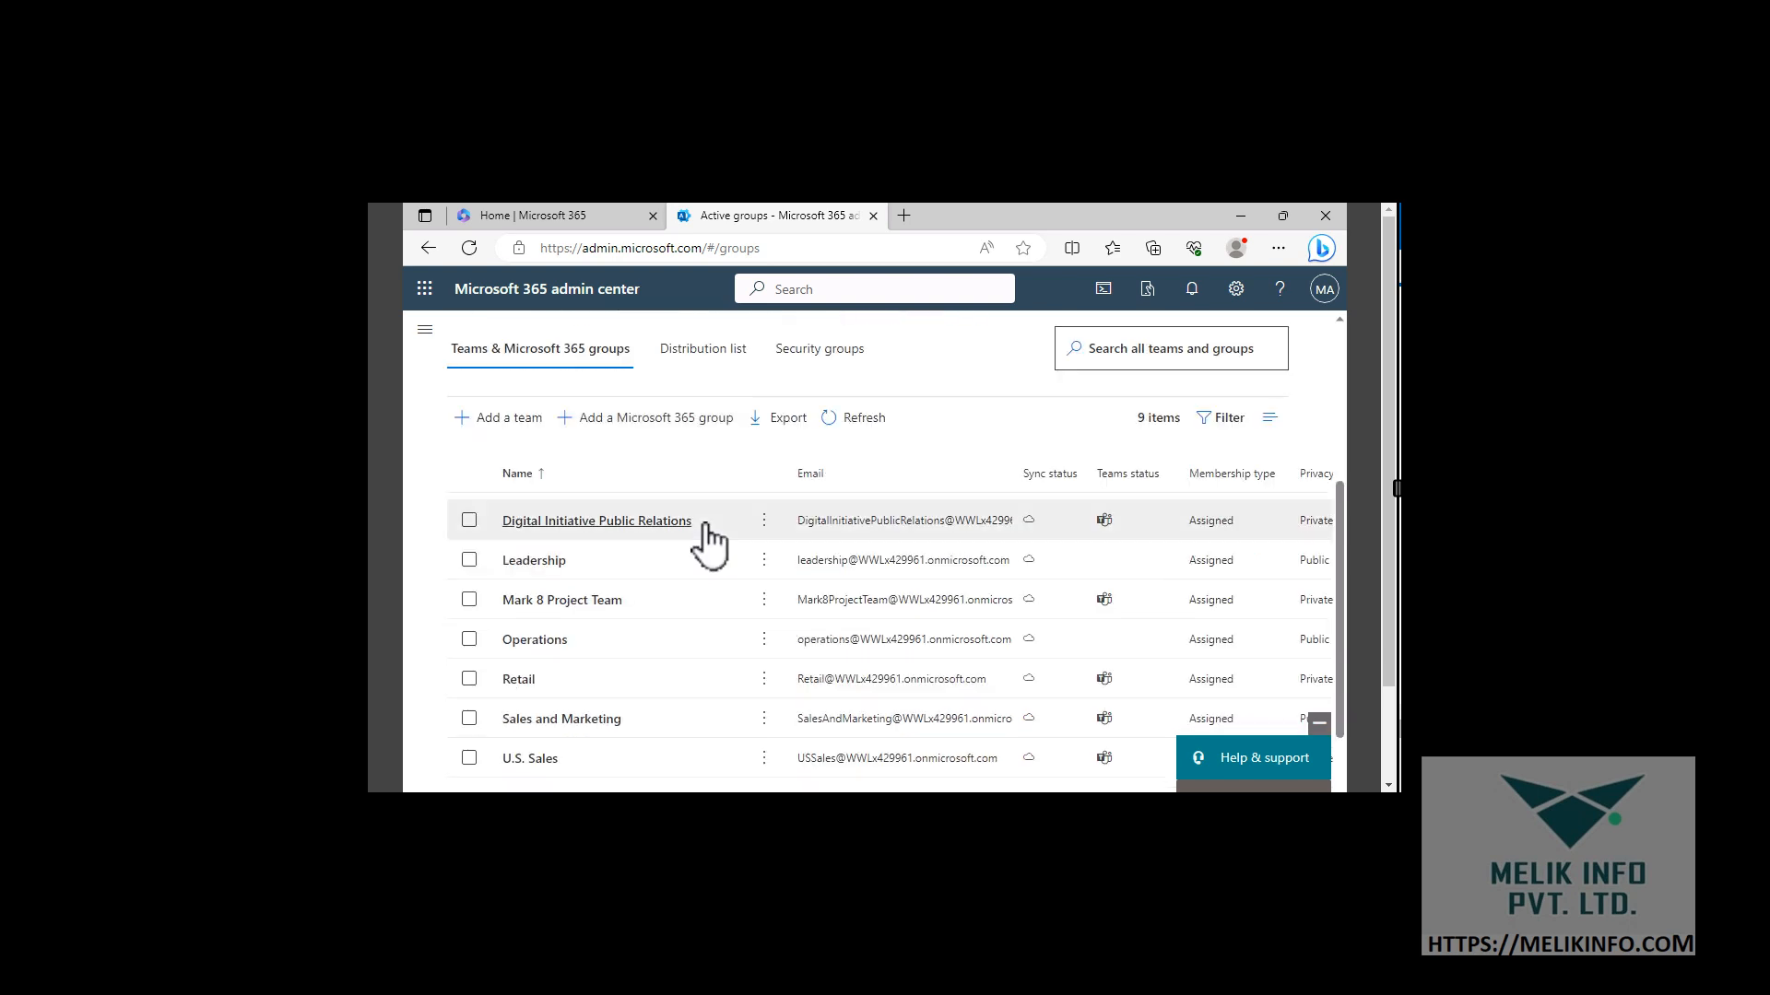
pyautogui.scroll(1, 645, 520)
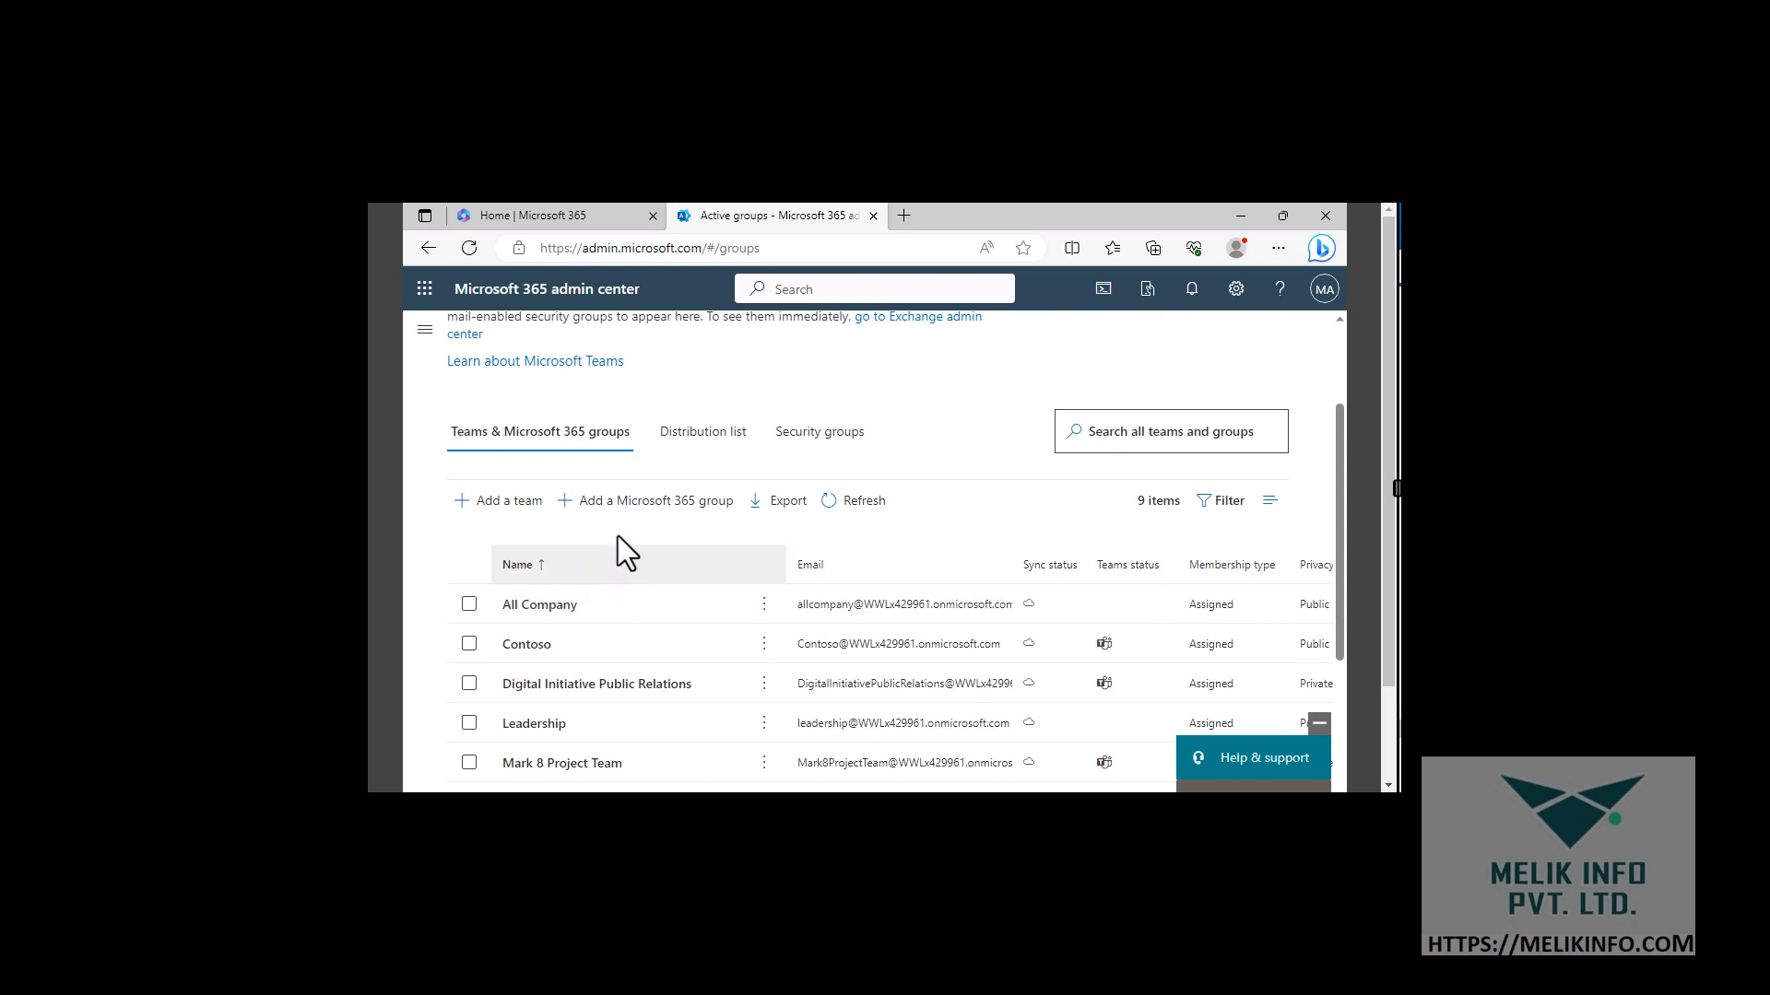
pyautogui.click(660, 503)
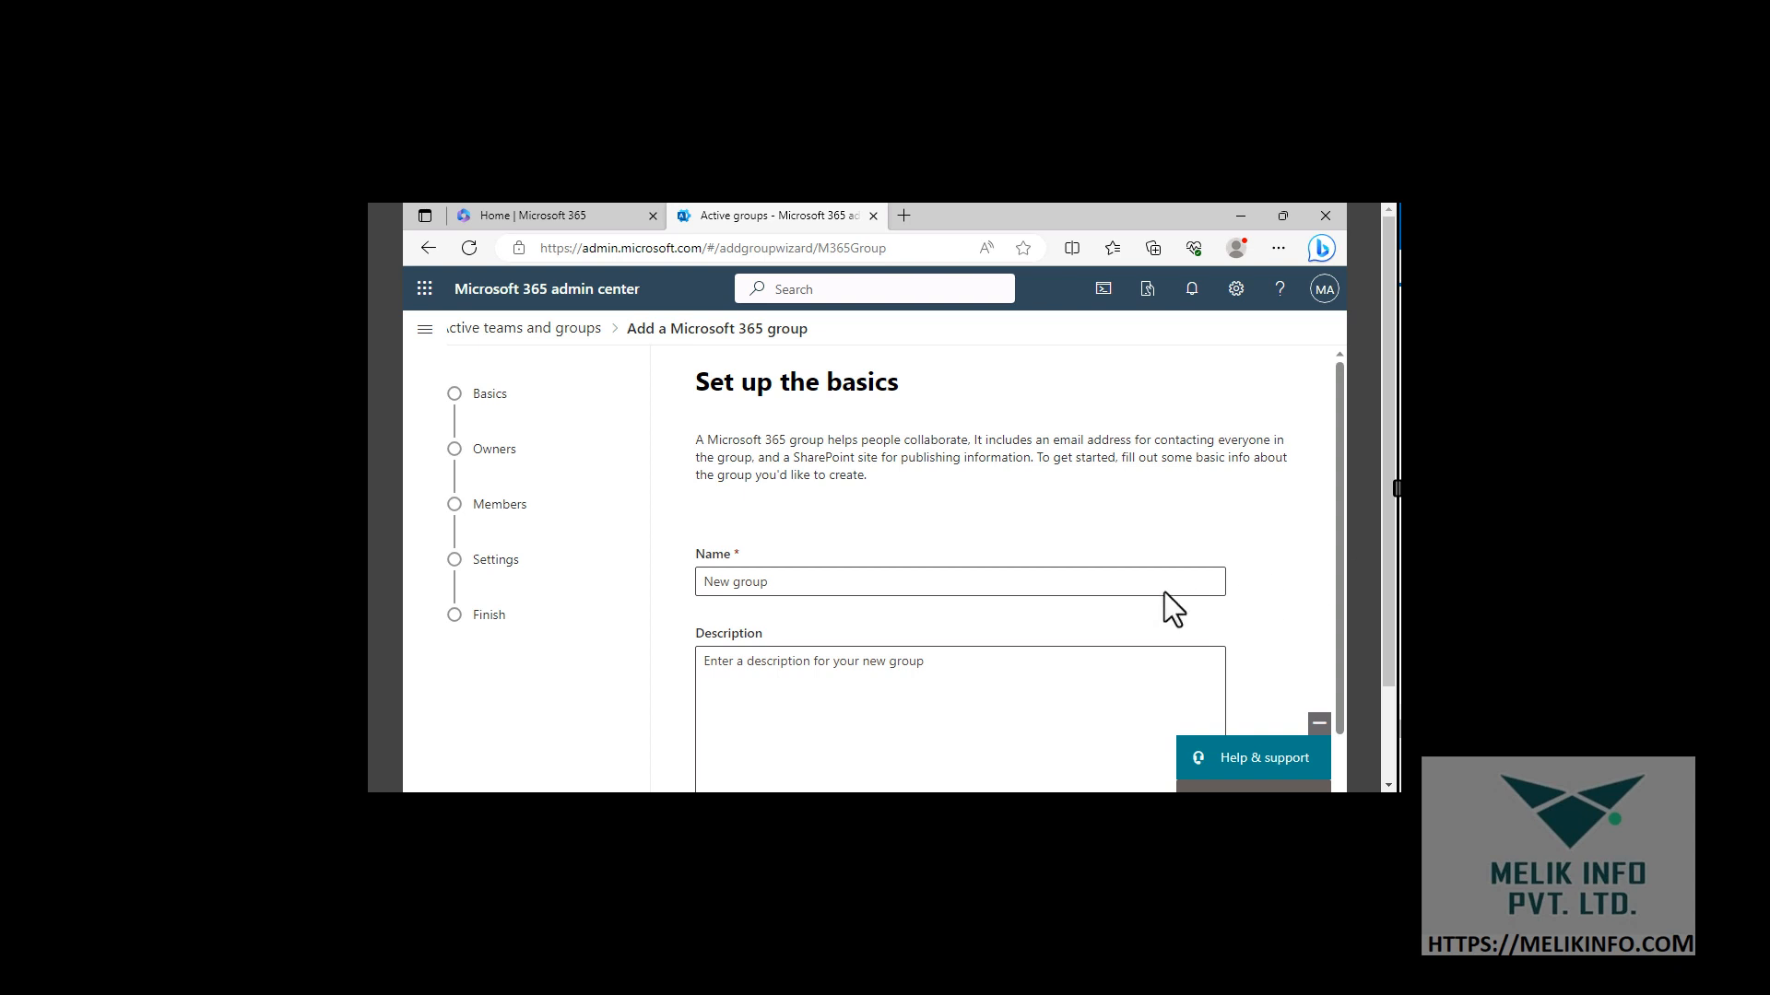
# Name the group "M365 pilot project", describe it as "Members of the Microsoft 365 pilot project team", and continue to the owners
pyautogui.scroll(-1, 918, 516)
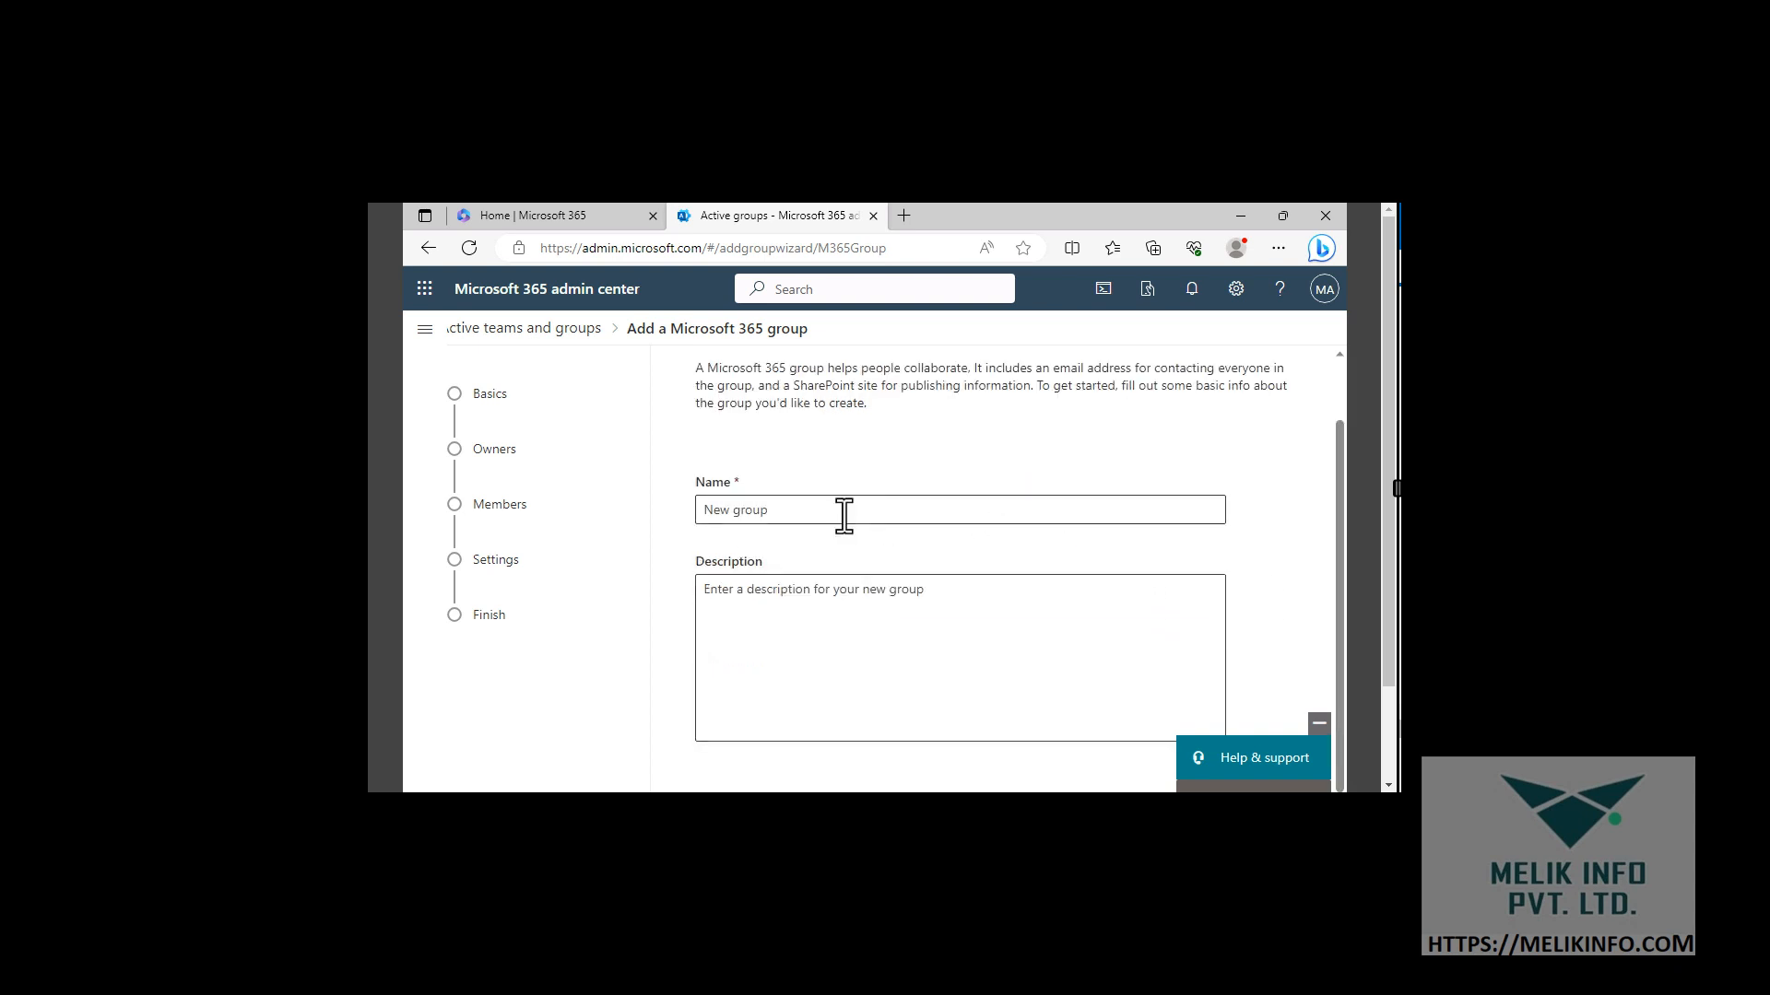
pyautogui.click(844, 516)
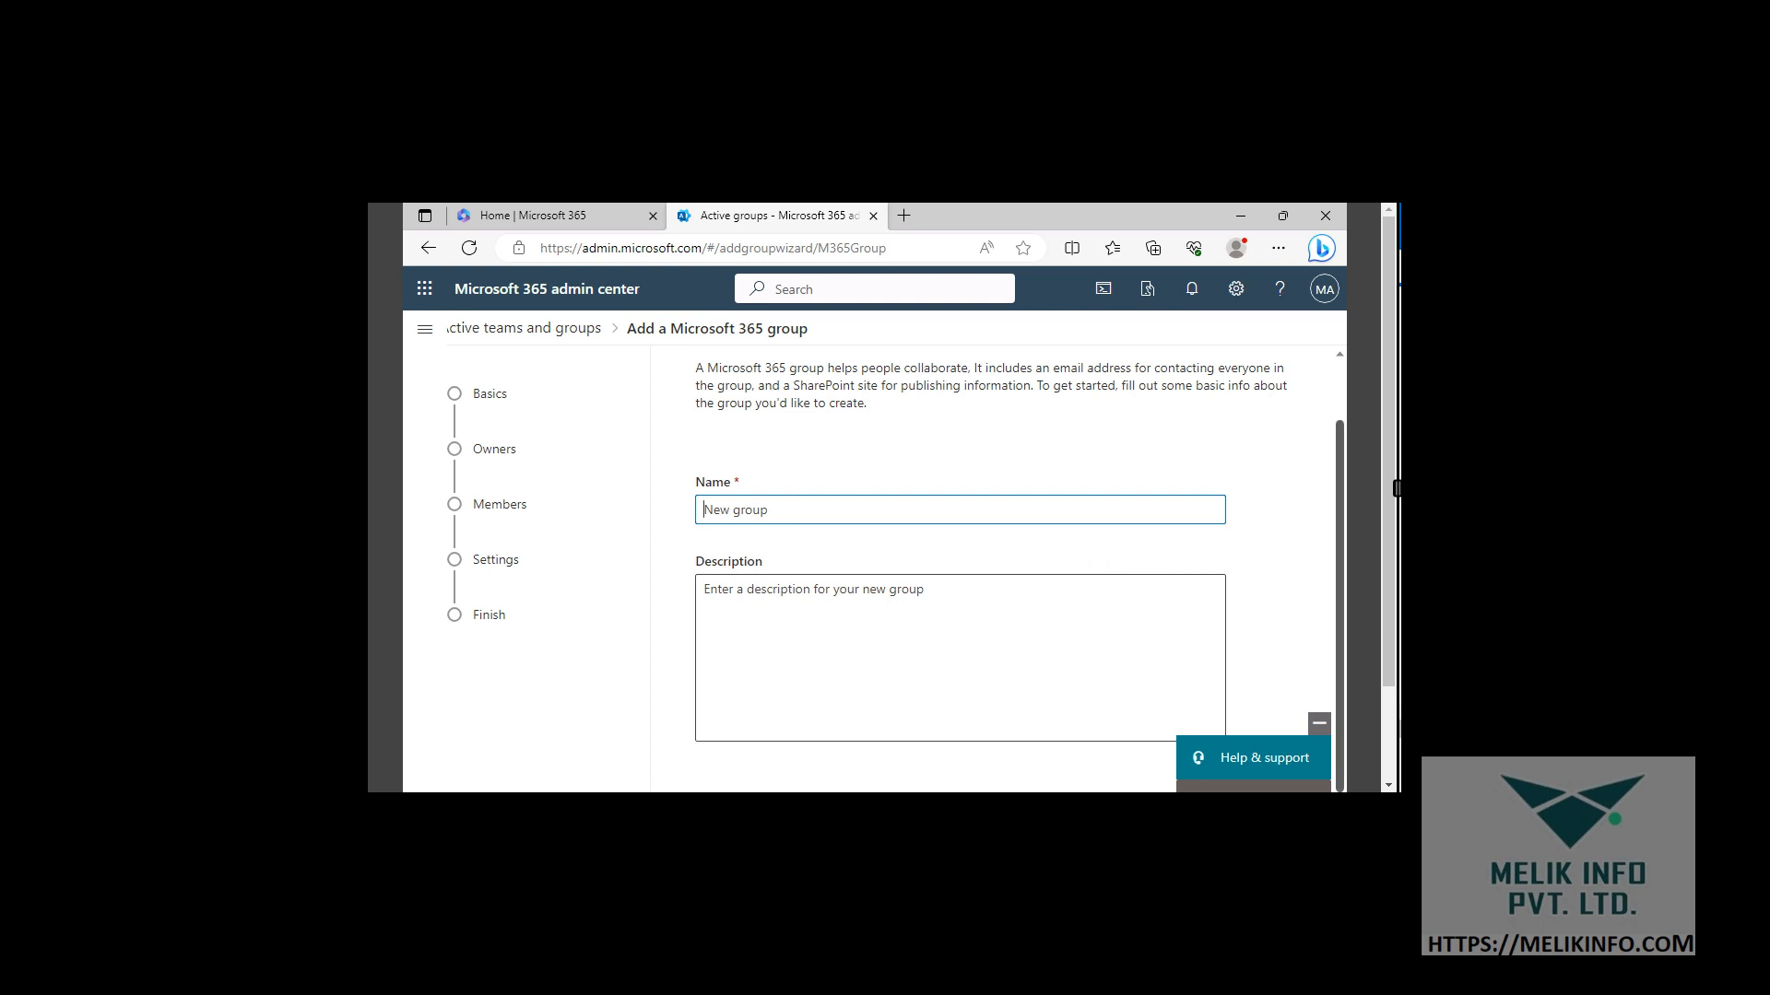
pyautogui.write('M365 pilot project')
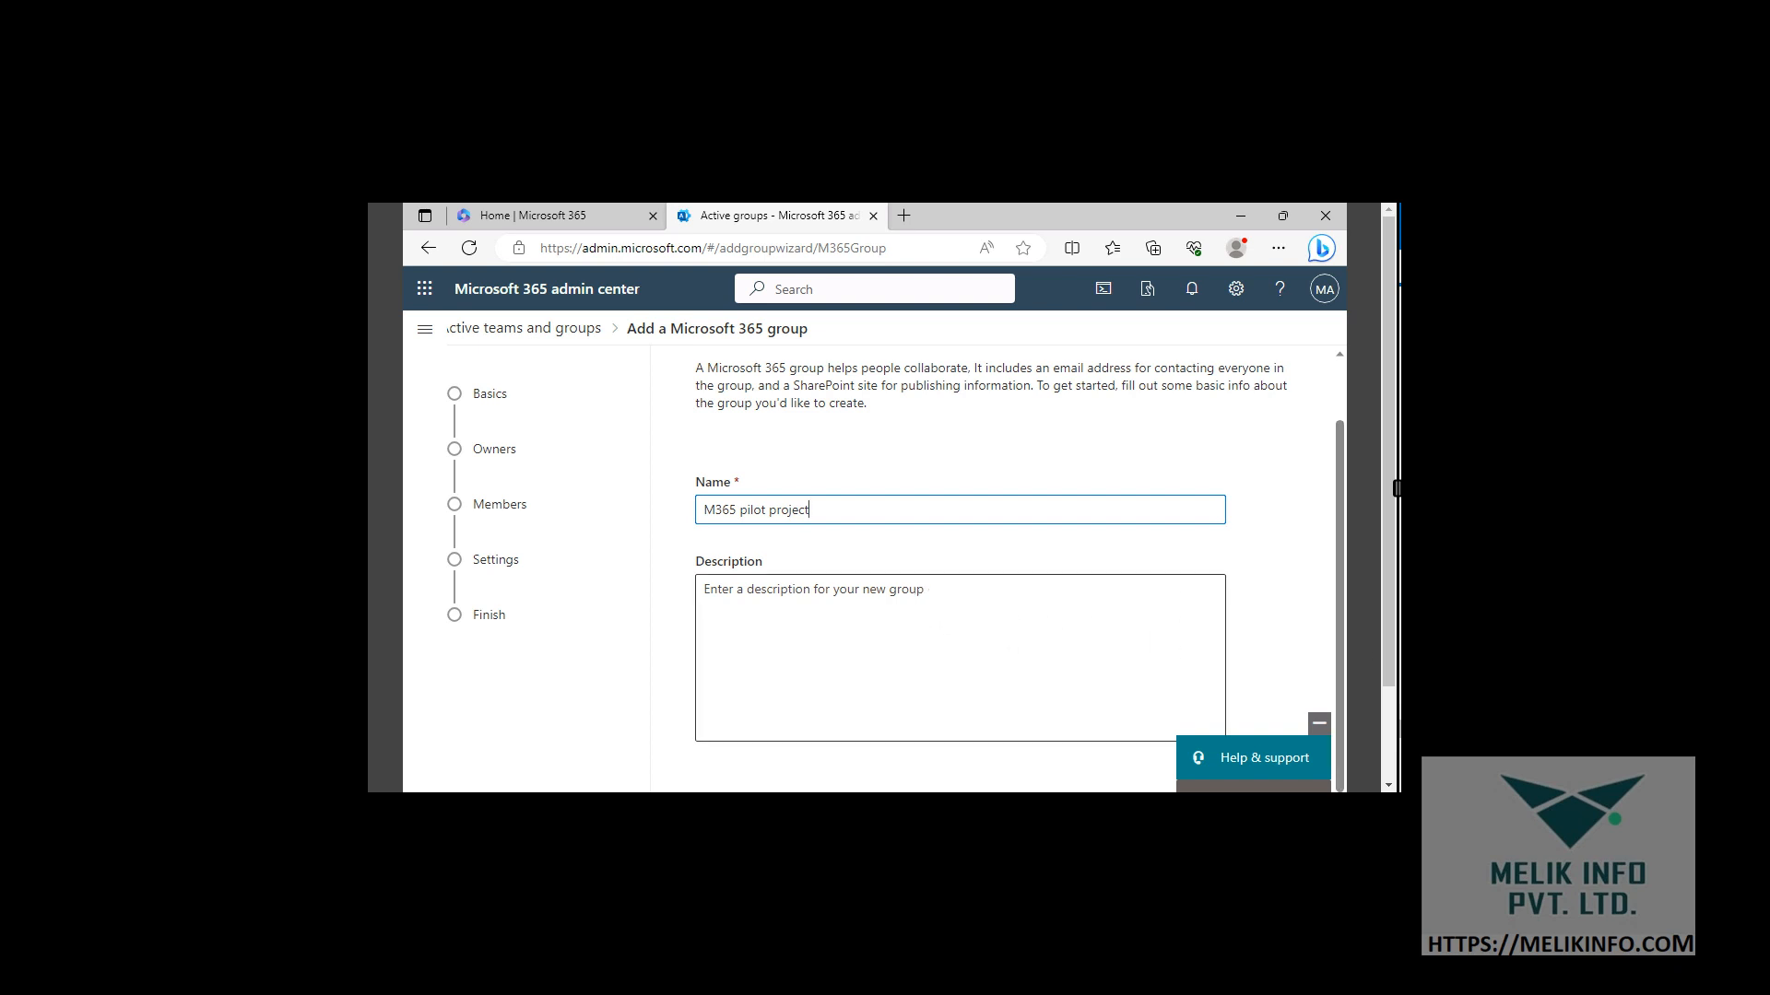
pyautogui.click(920, 605)
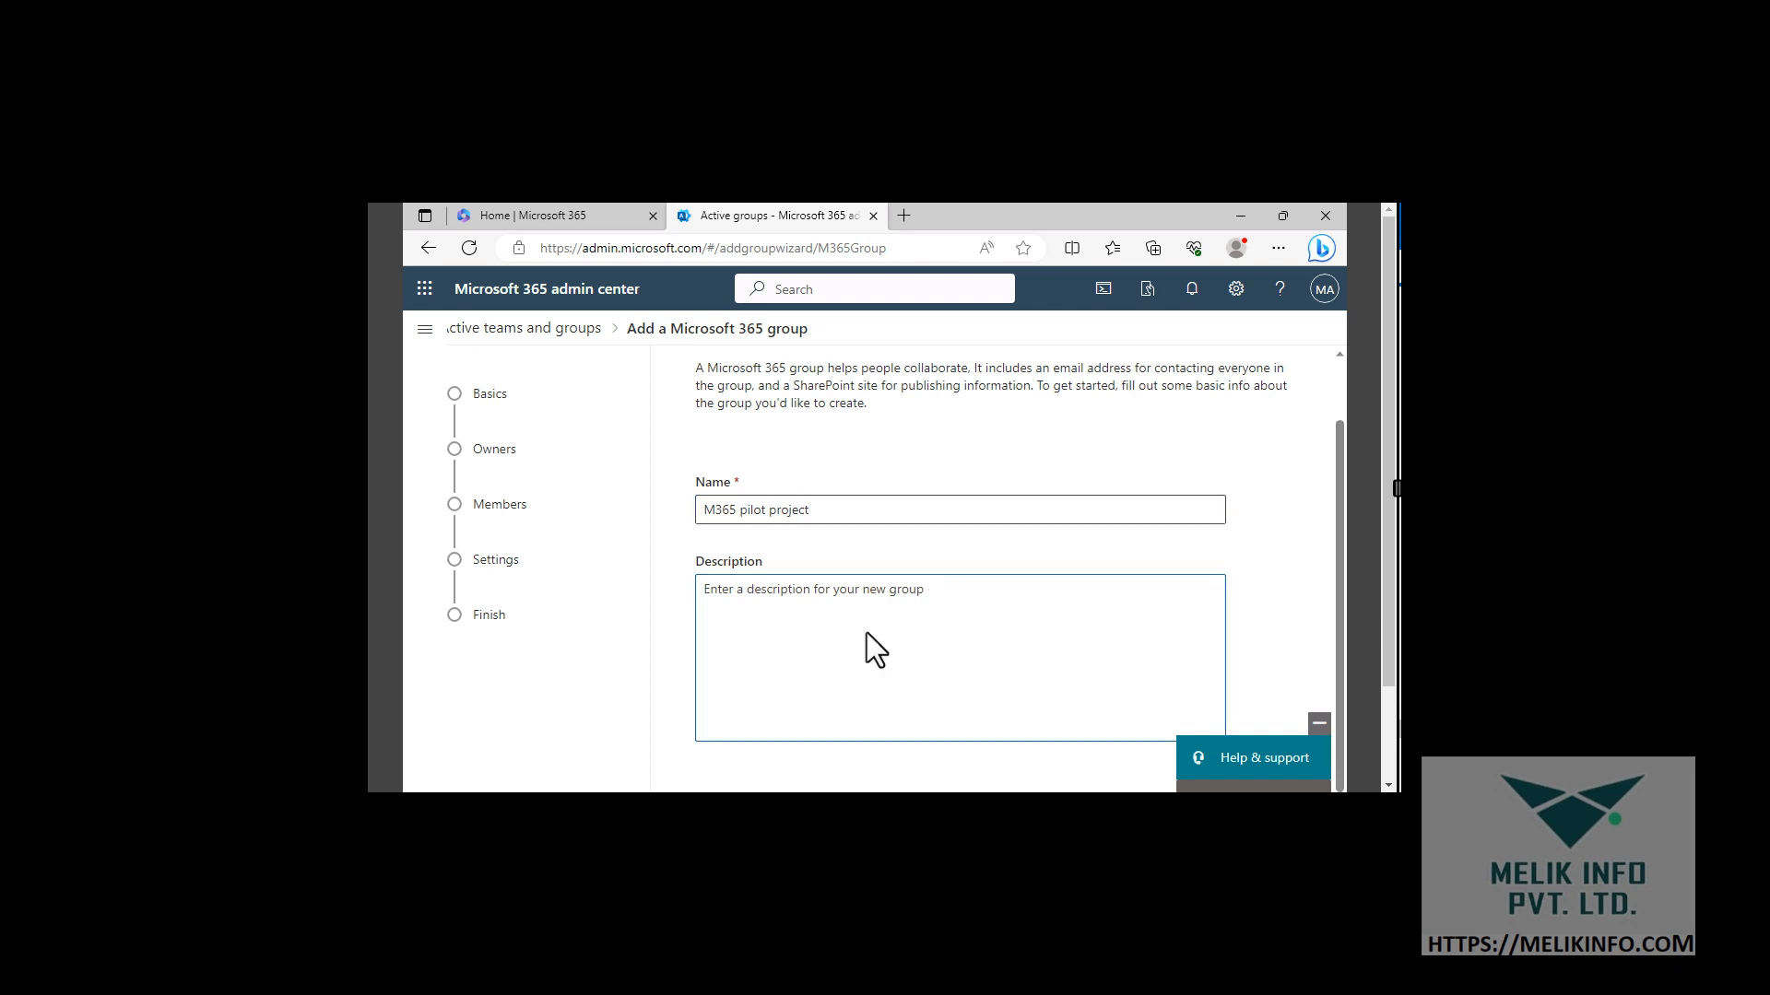
pyautogui.write('Members of the Microsoft 365 pilot project team')
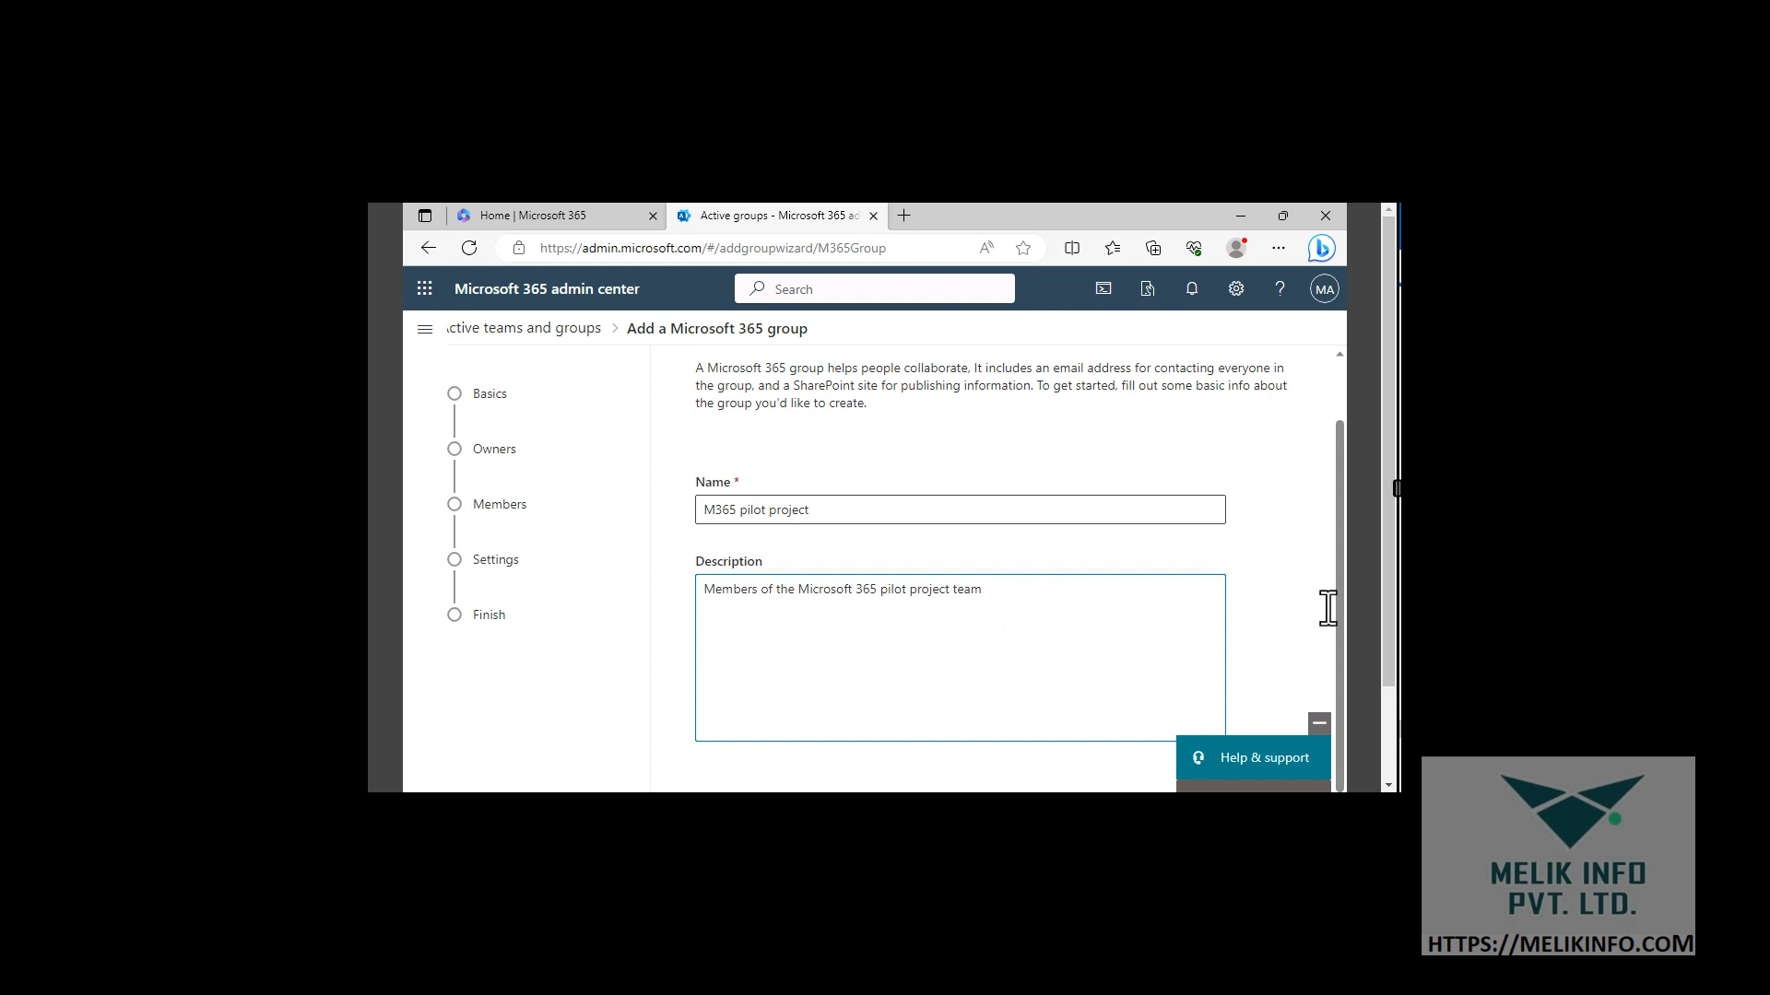
pyautogui.scroll(-1, 1391, 650)
pyautogui.scroll(-3, 1392, 653)
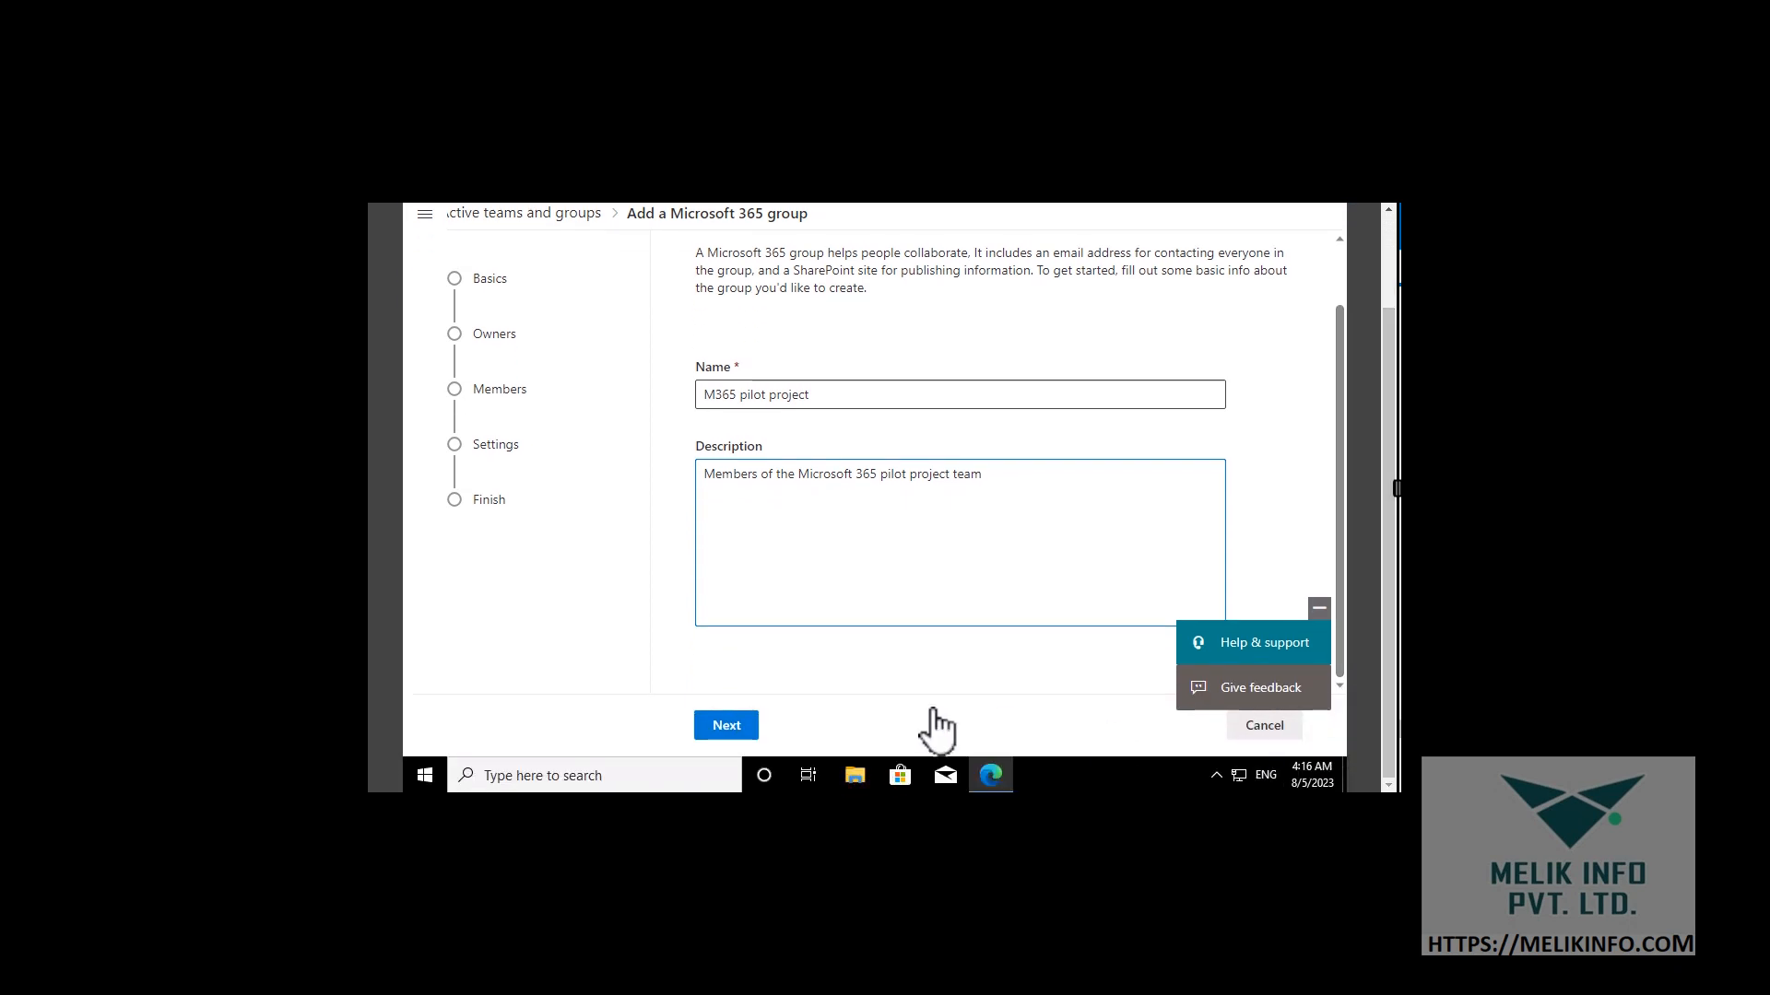
pyautogui.click(745, 726)
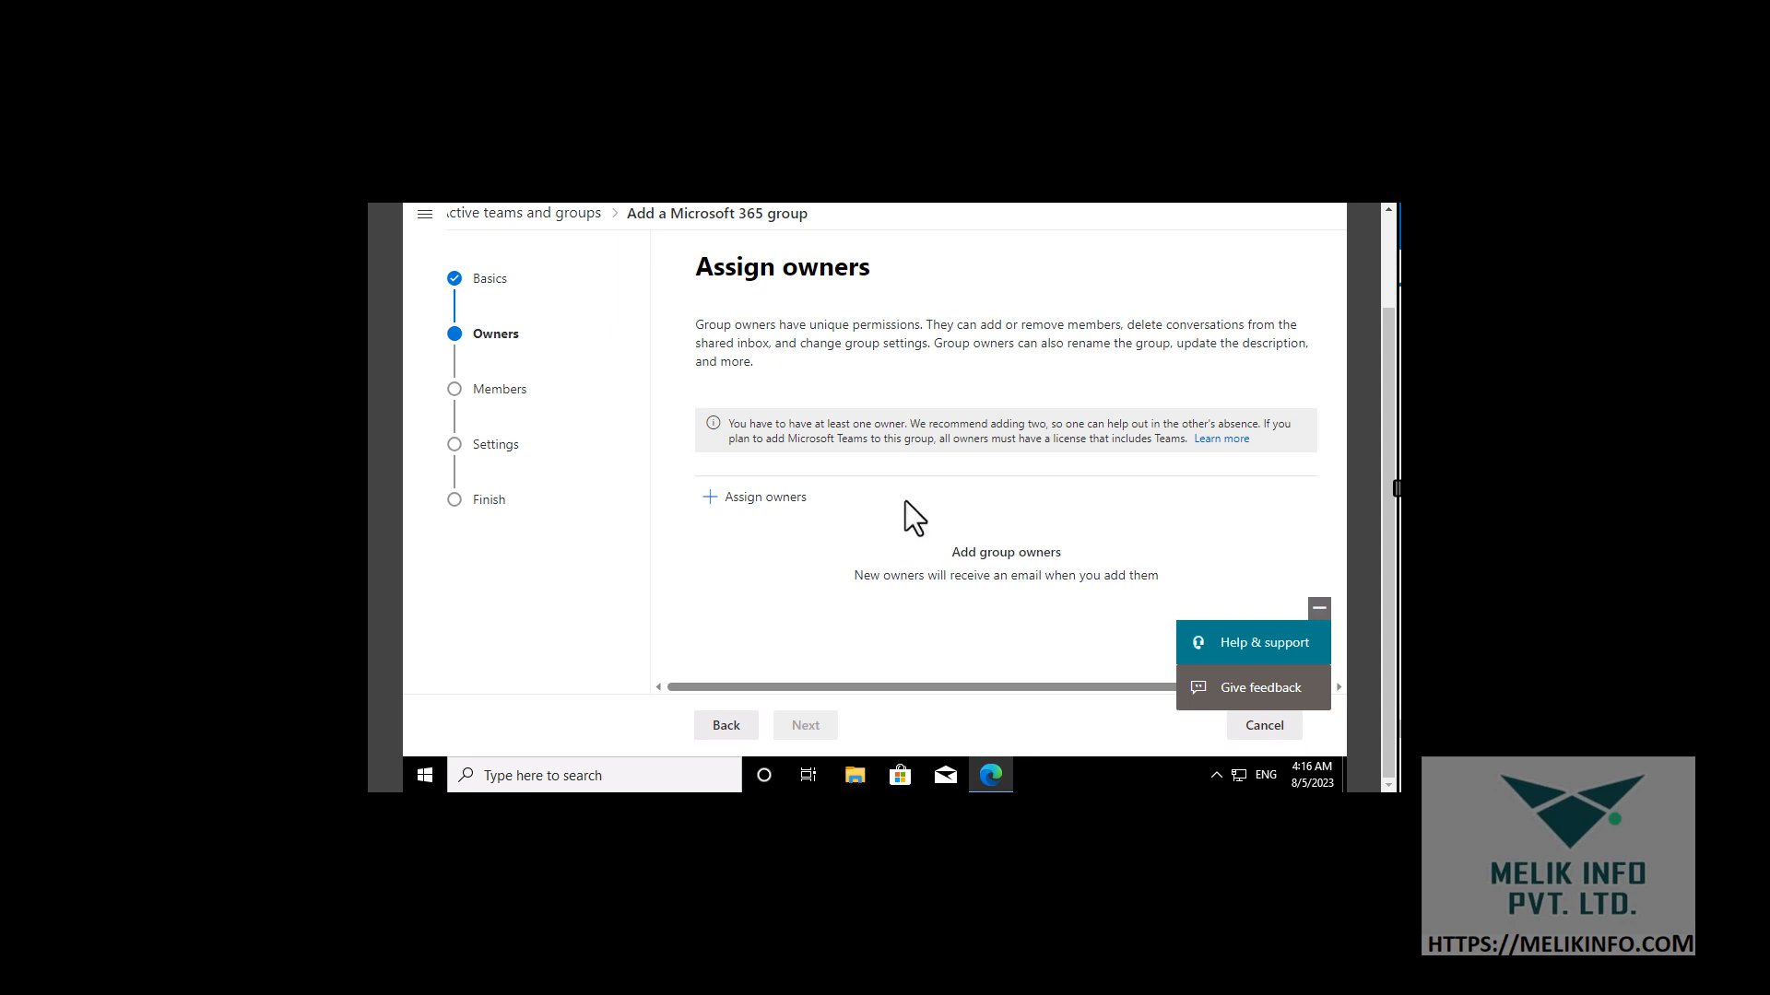
# Assign the MOD Administrator account as the group's owner and continue to the members
pyautogui.click(751, 501)
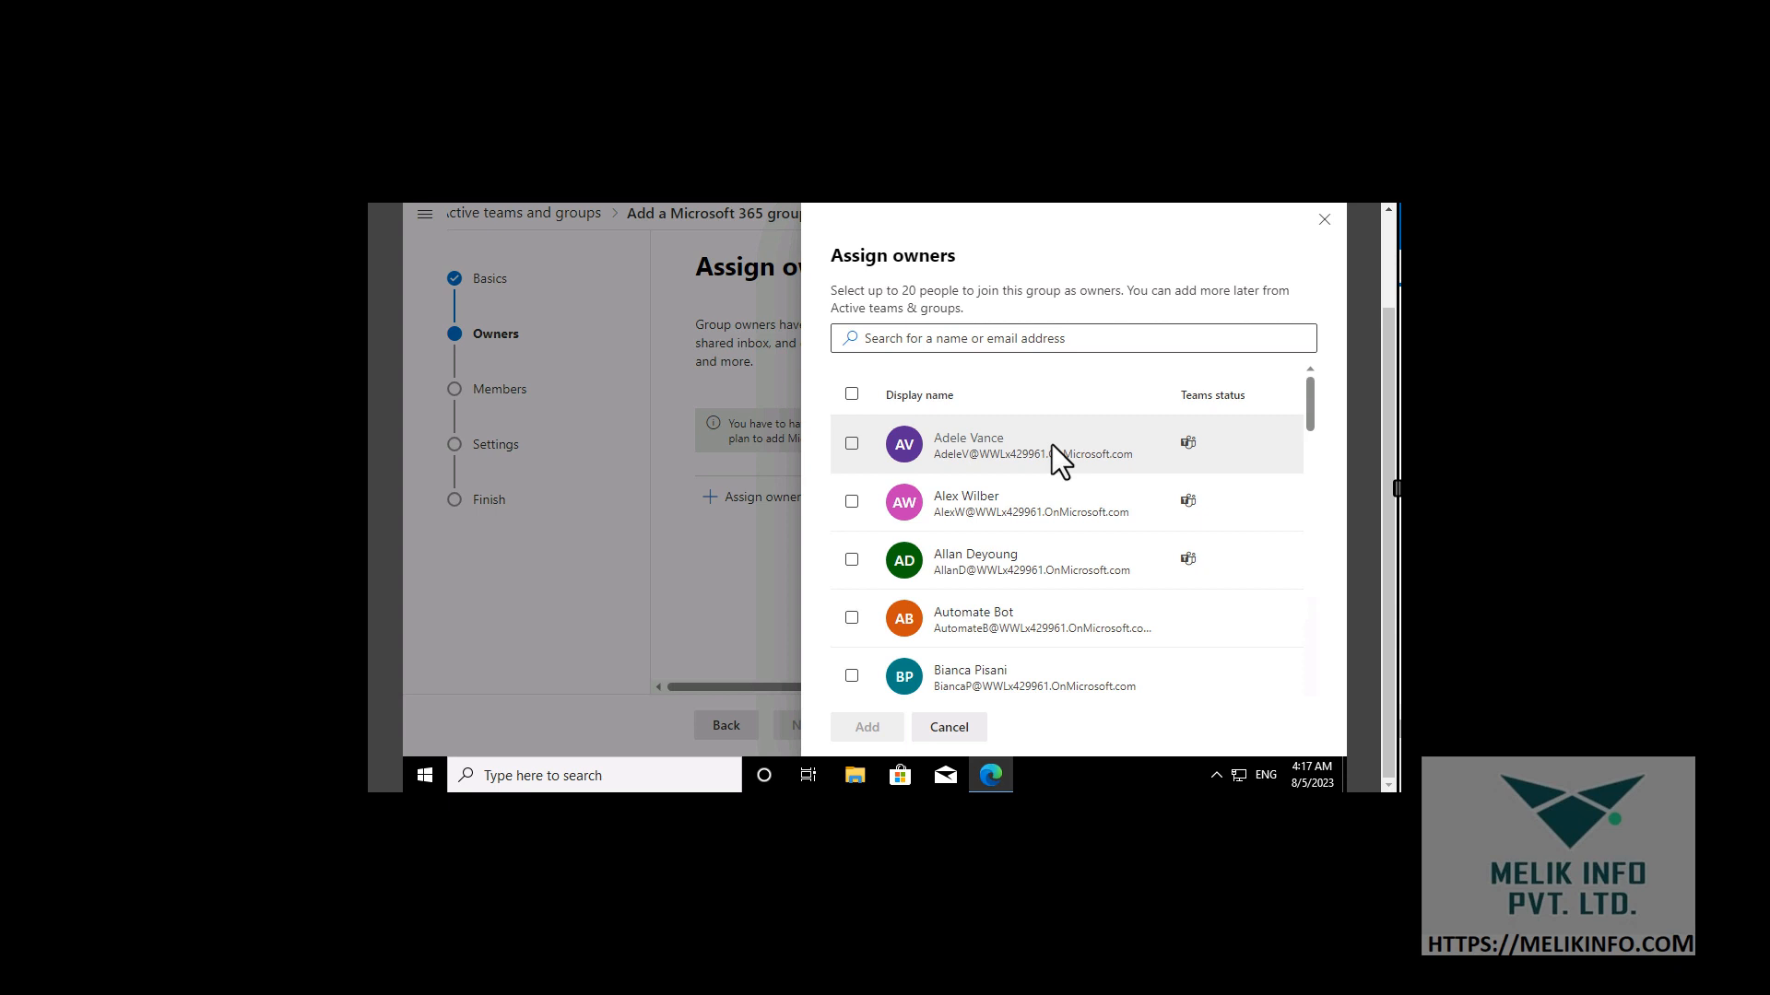
pyautogui.scroll(-3, 1048, 462)
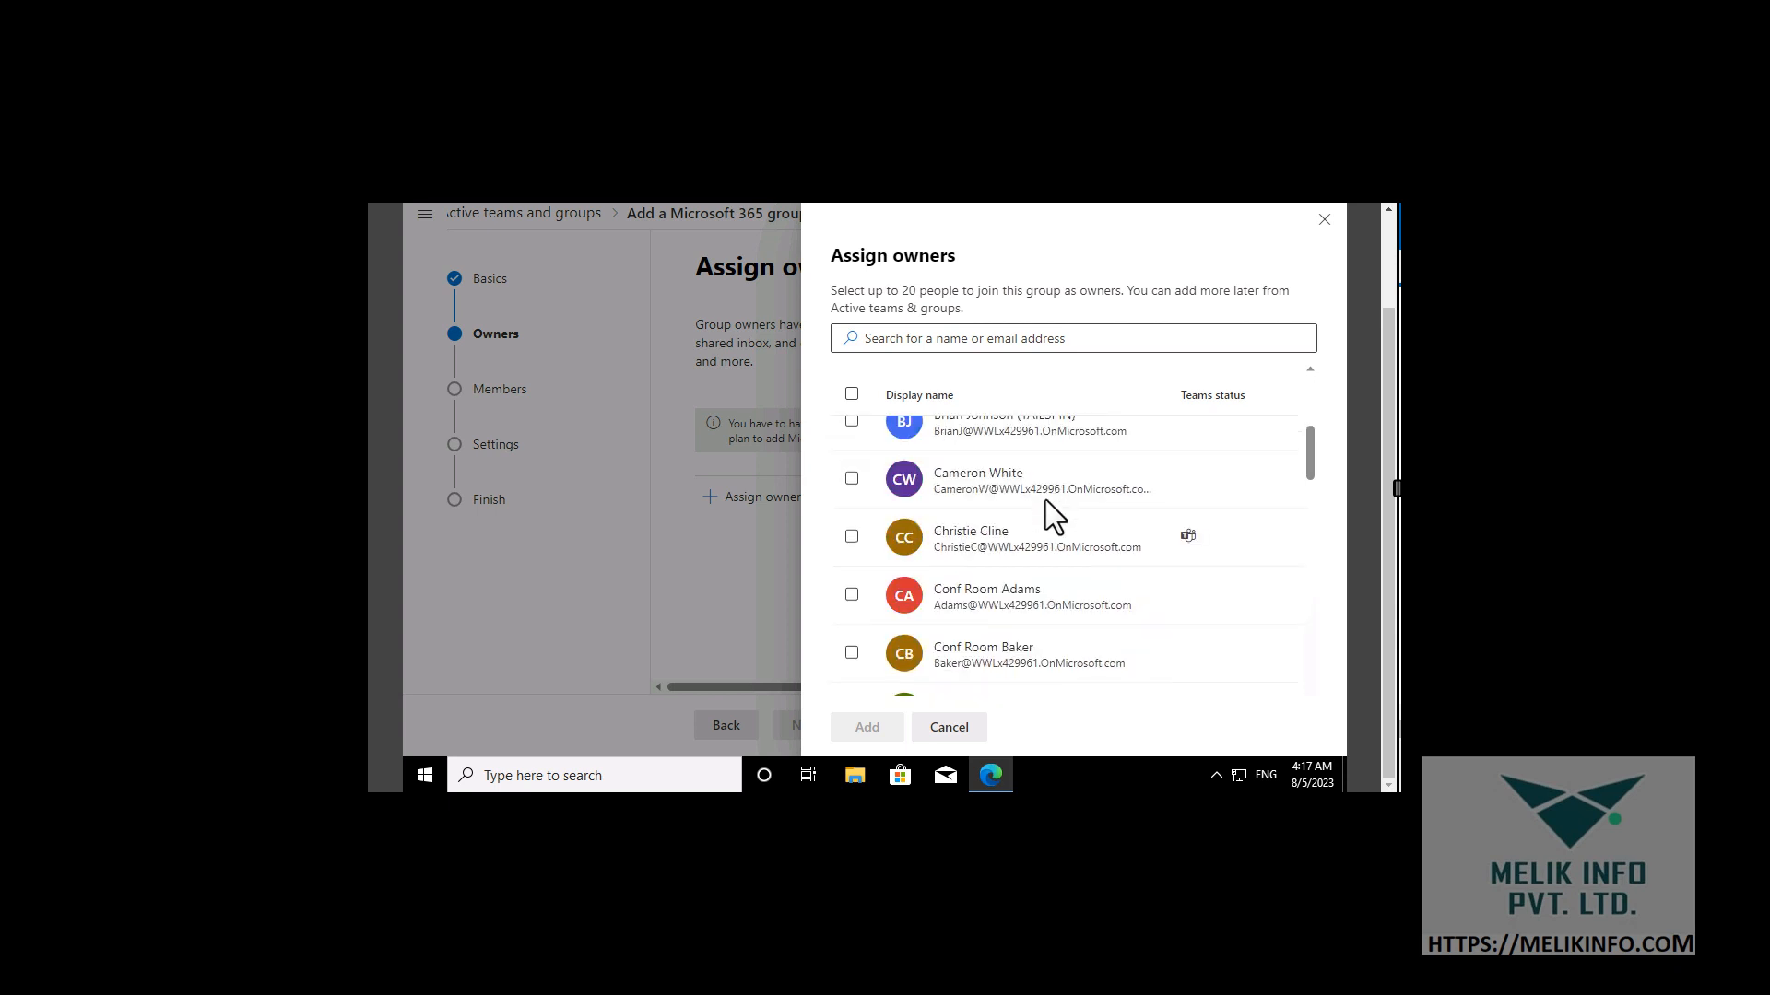
pyautogui.scroll(-5, 1042, 557)
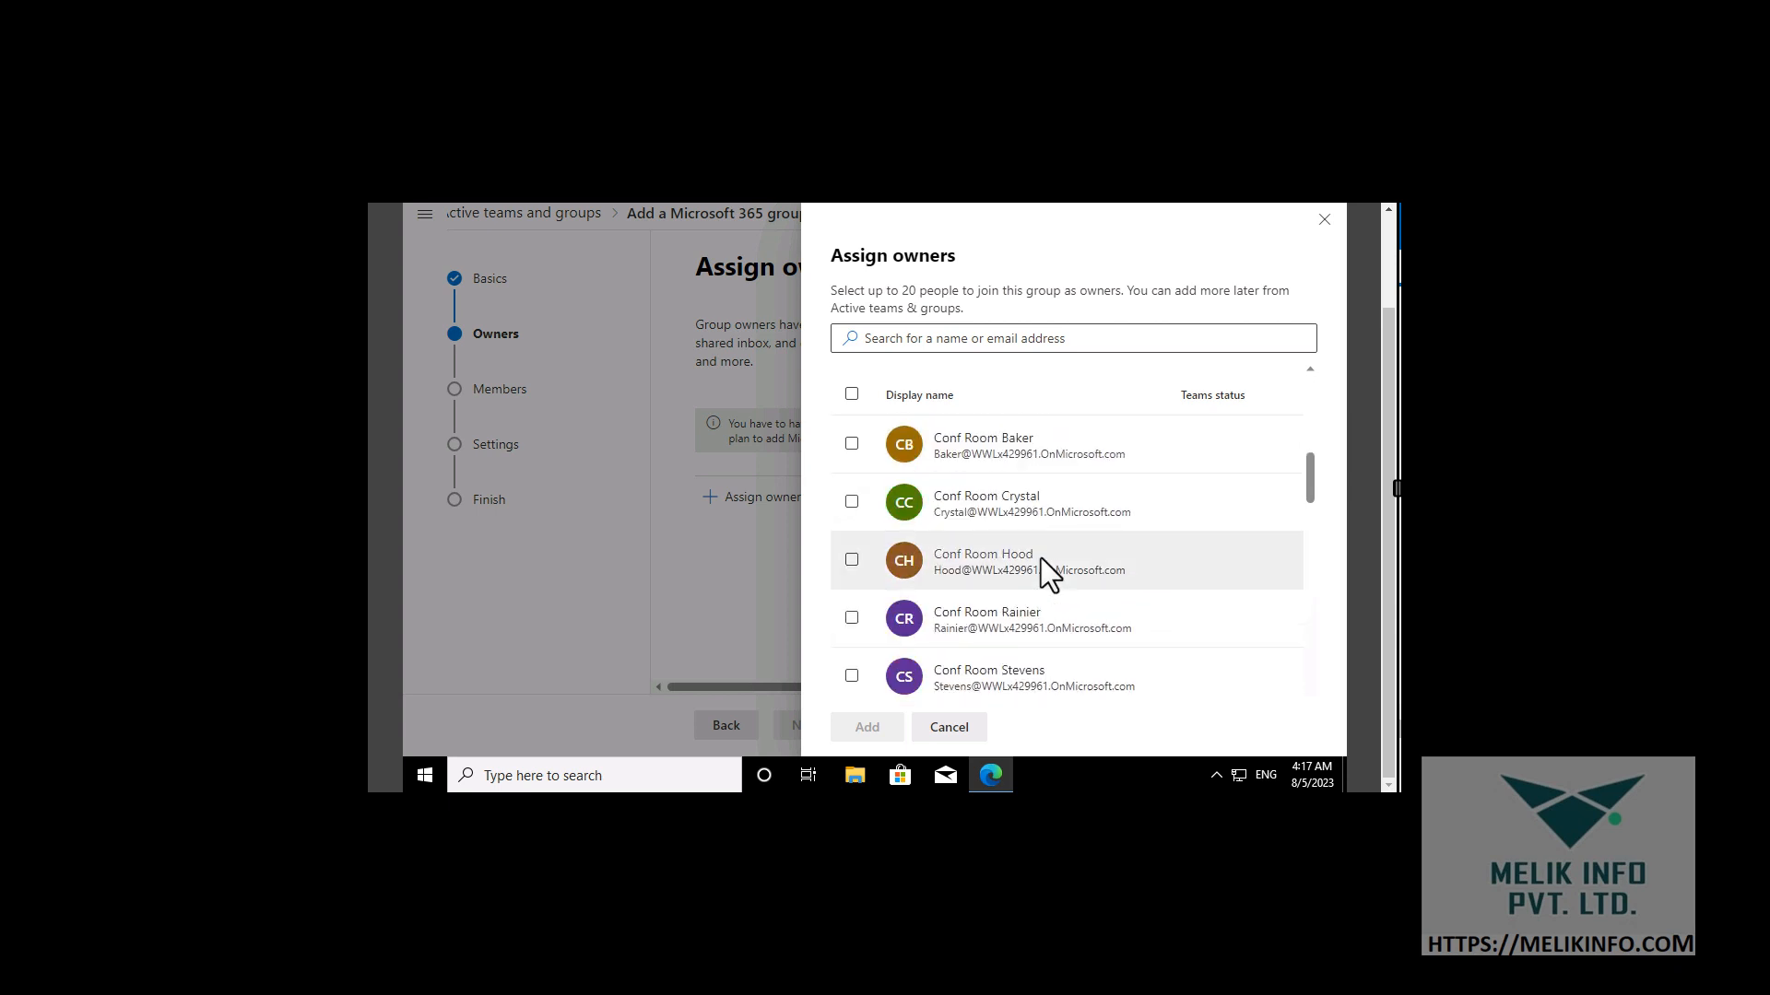
pyautogui.scroll(-5, 1042, 558)
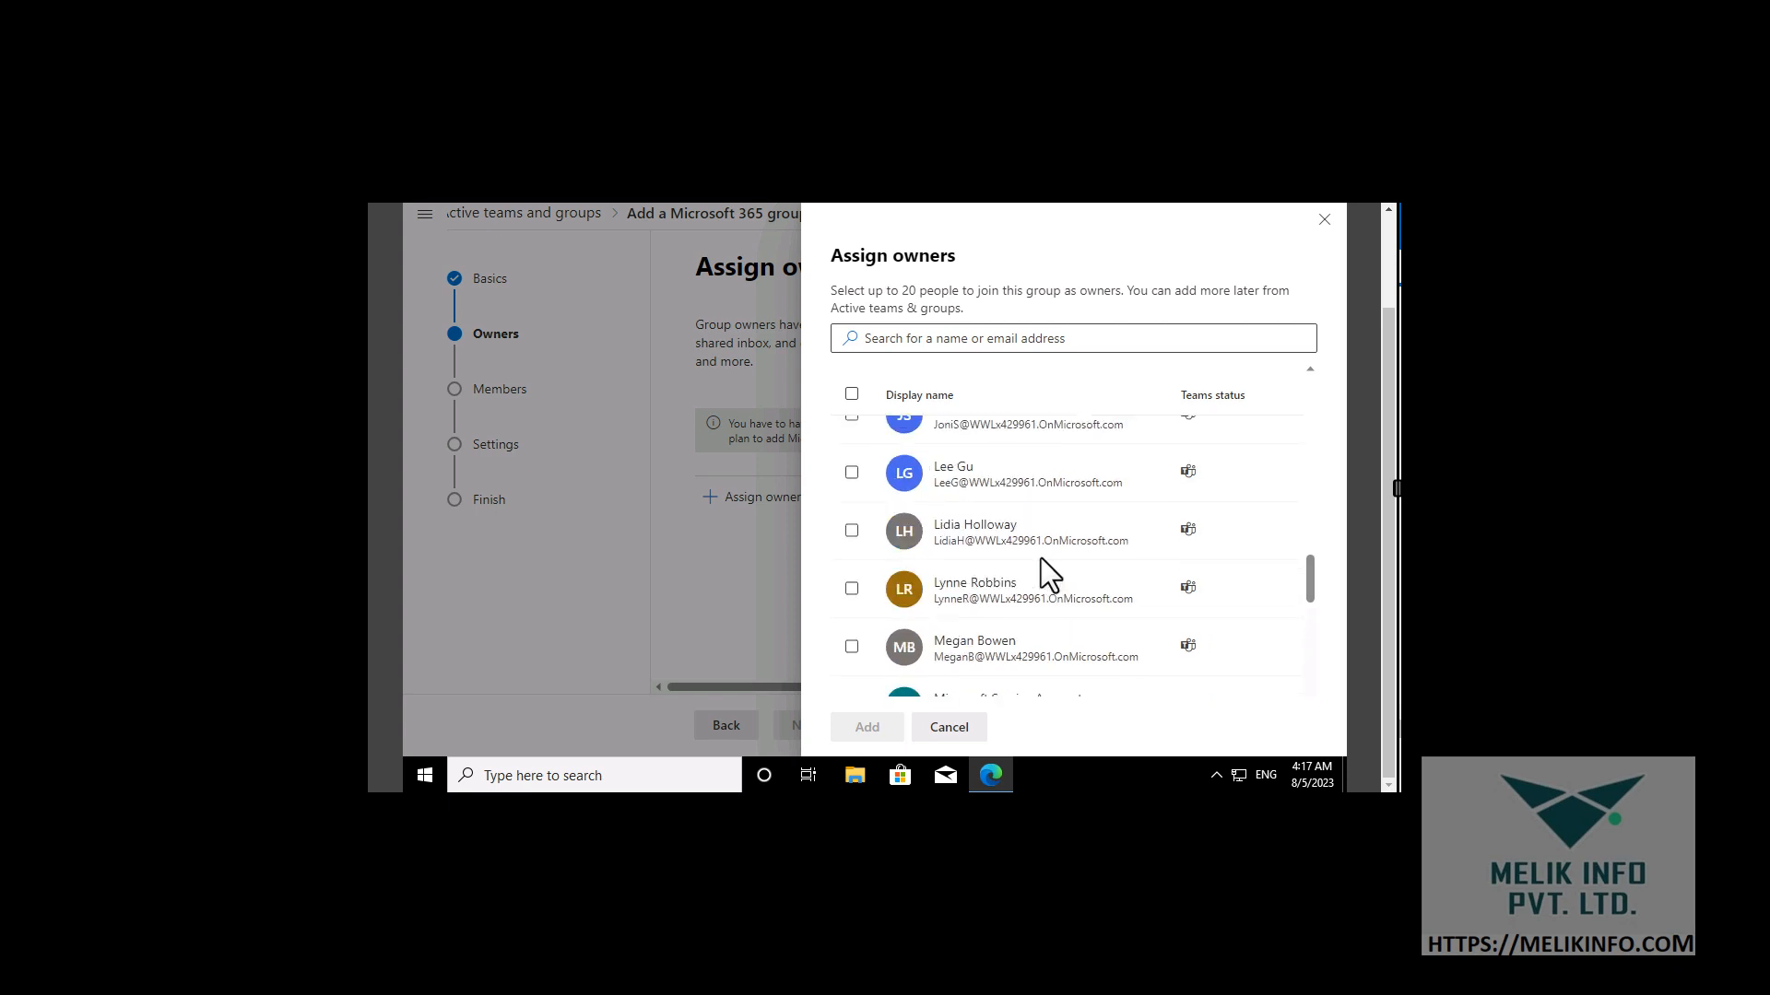
pyautogui.scroll(-2, 1042, 556)
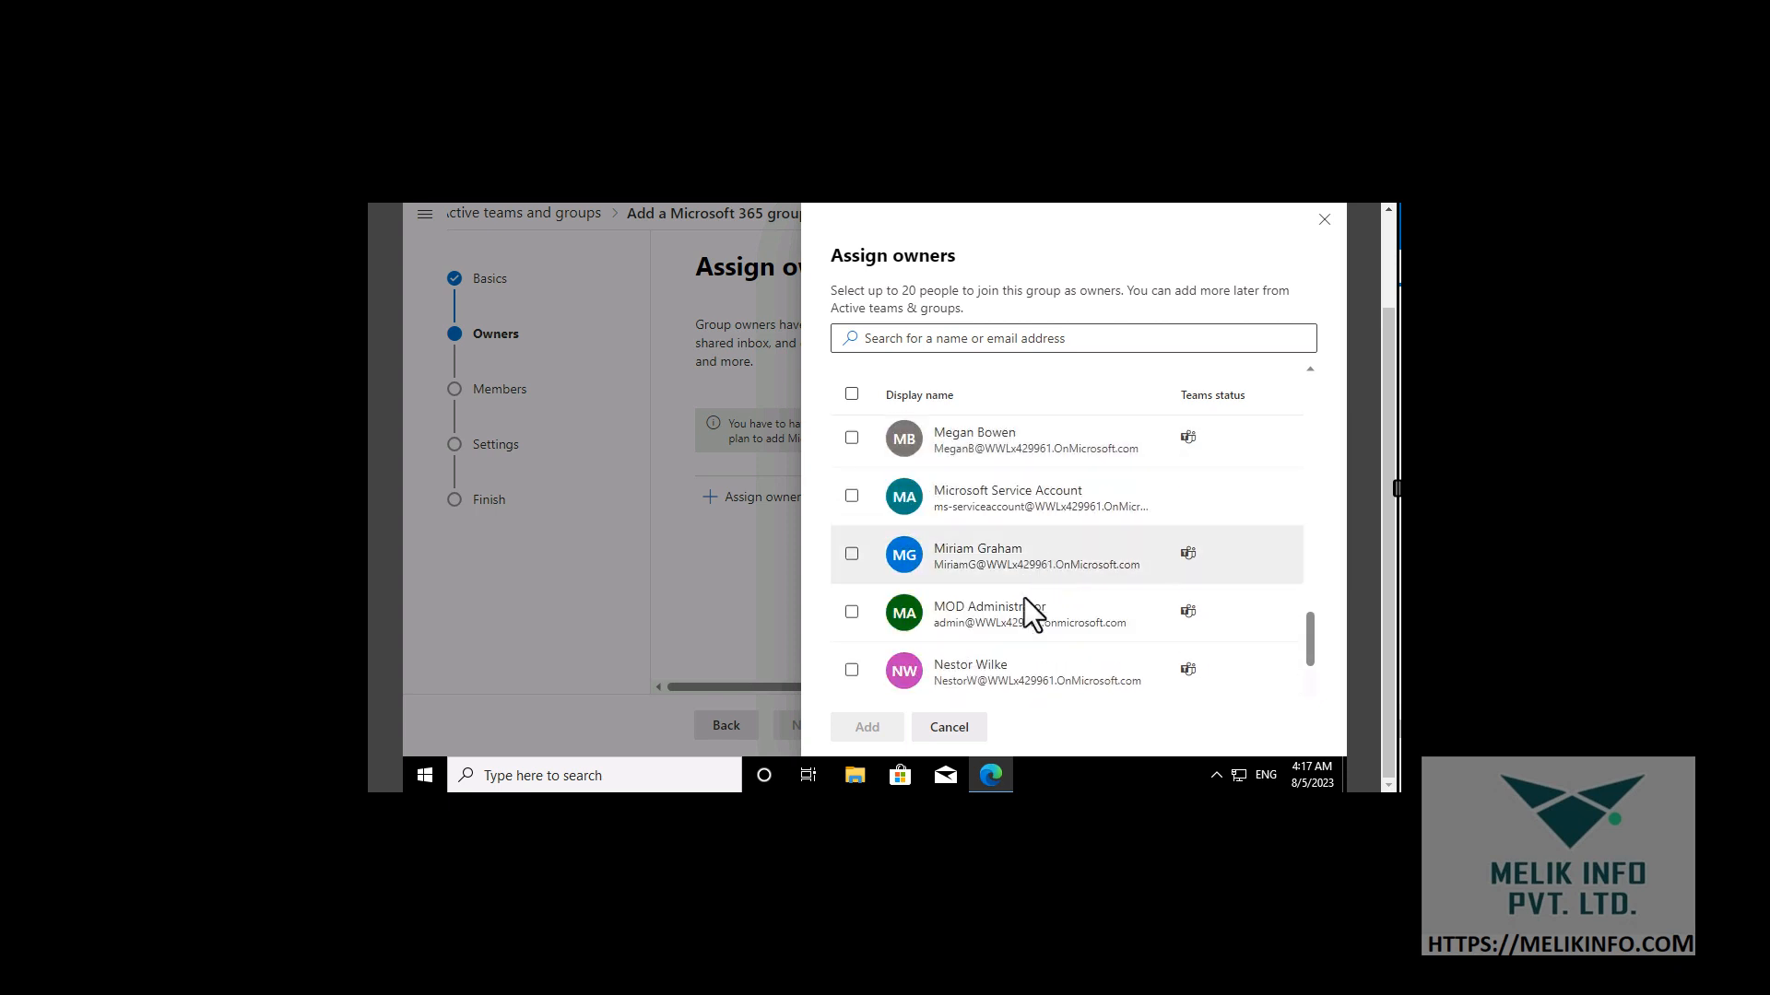
pyautogui.click(851, 613)
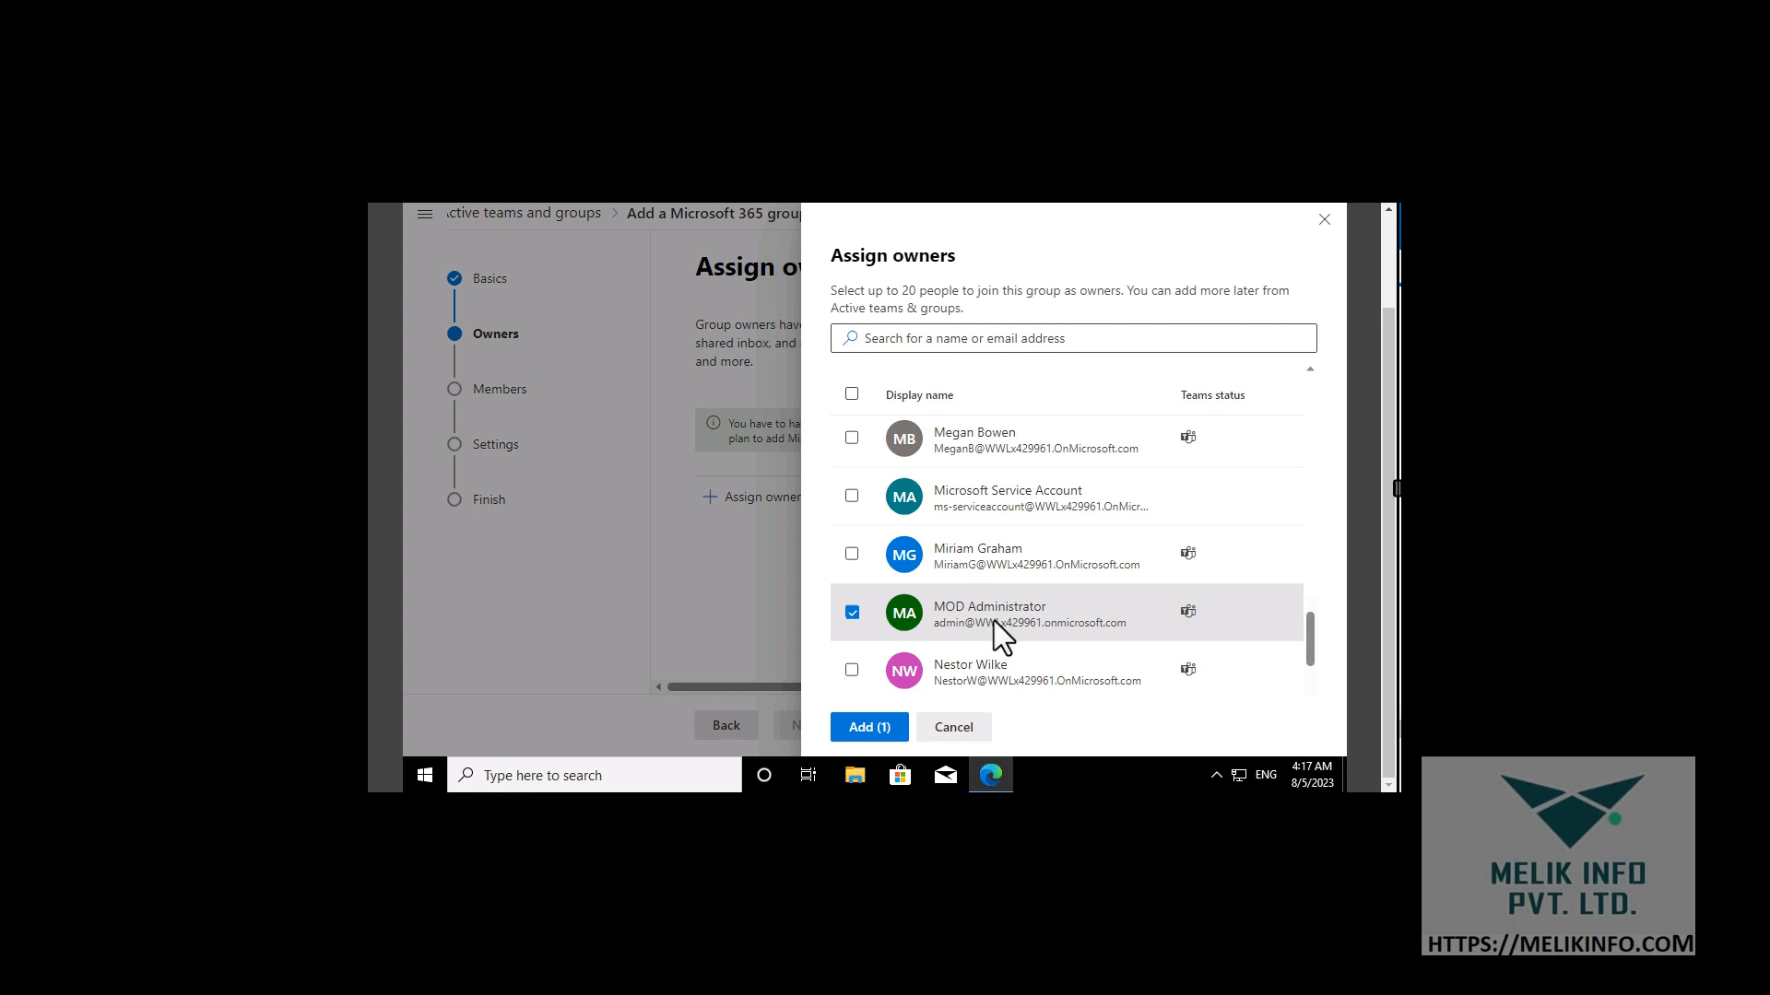
pyautogui.click(916, 724)
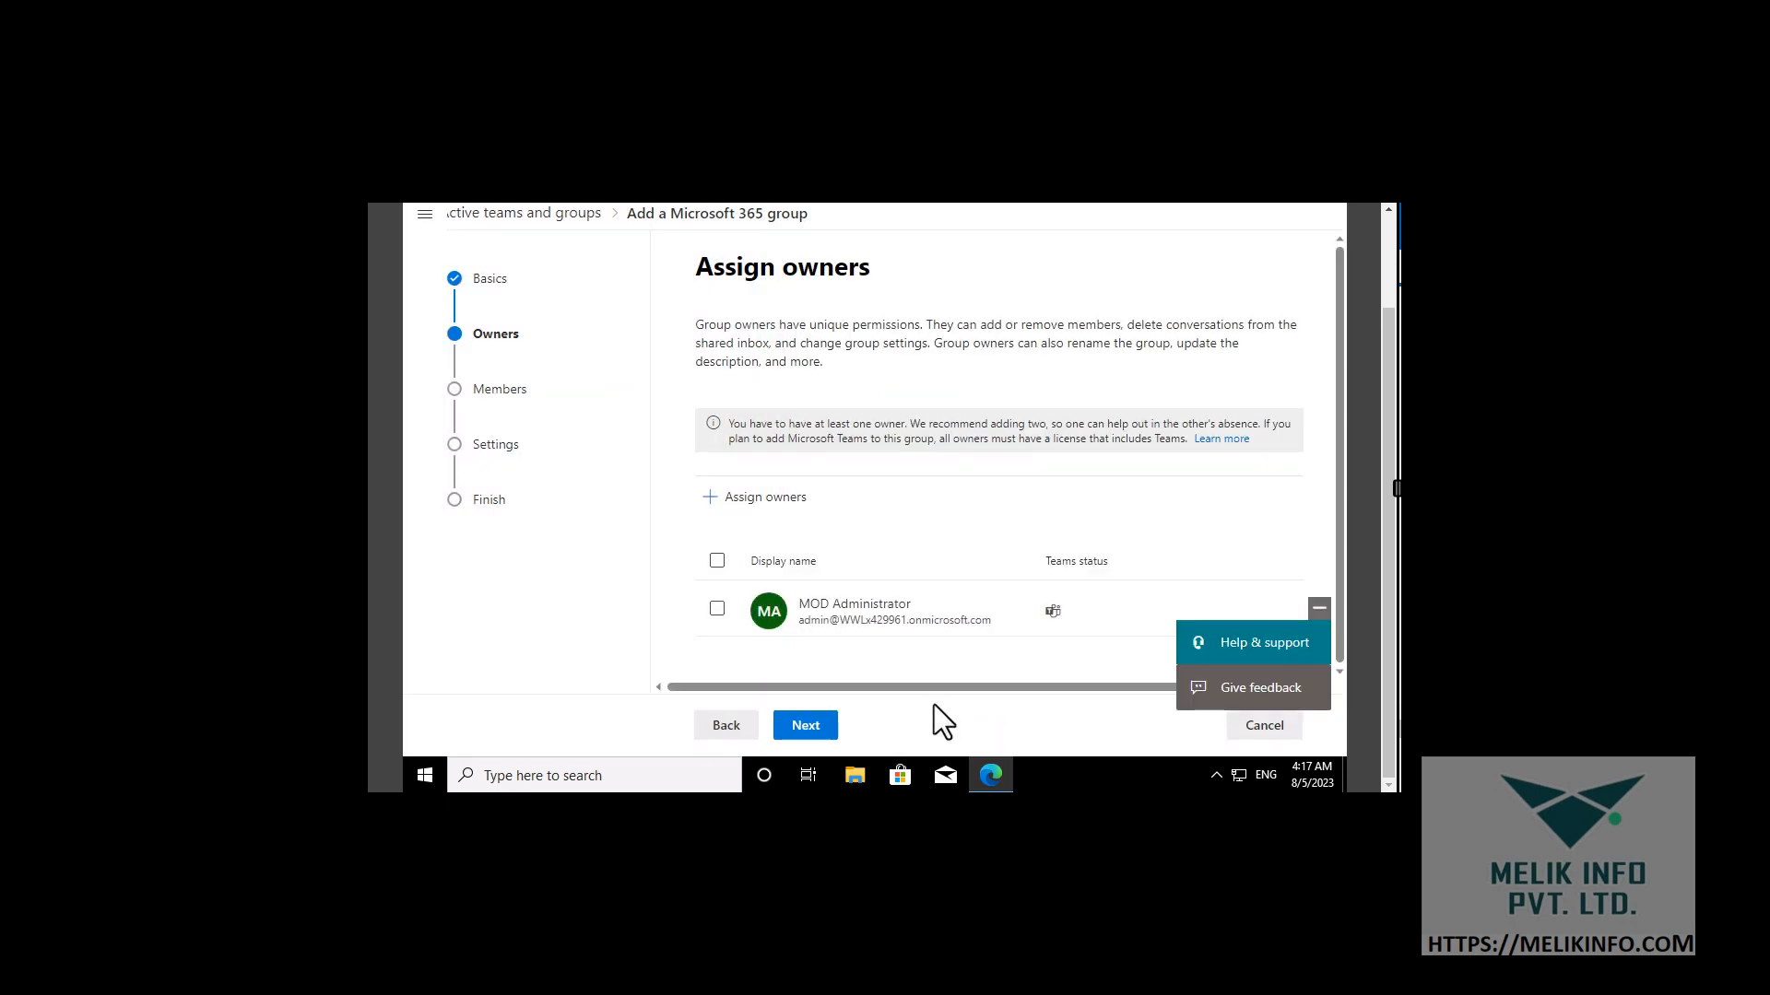
pyautogui.click(806, 726)
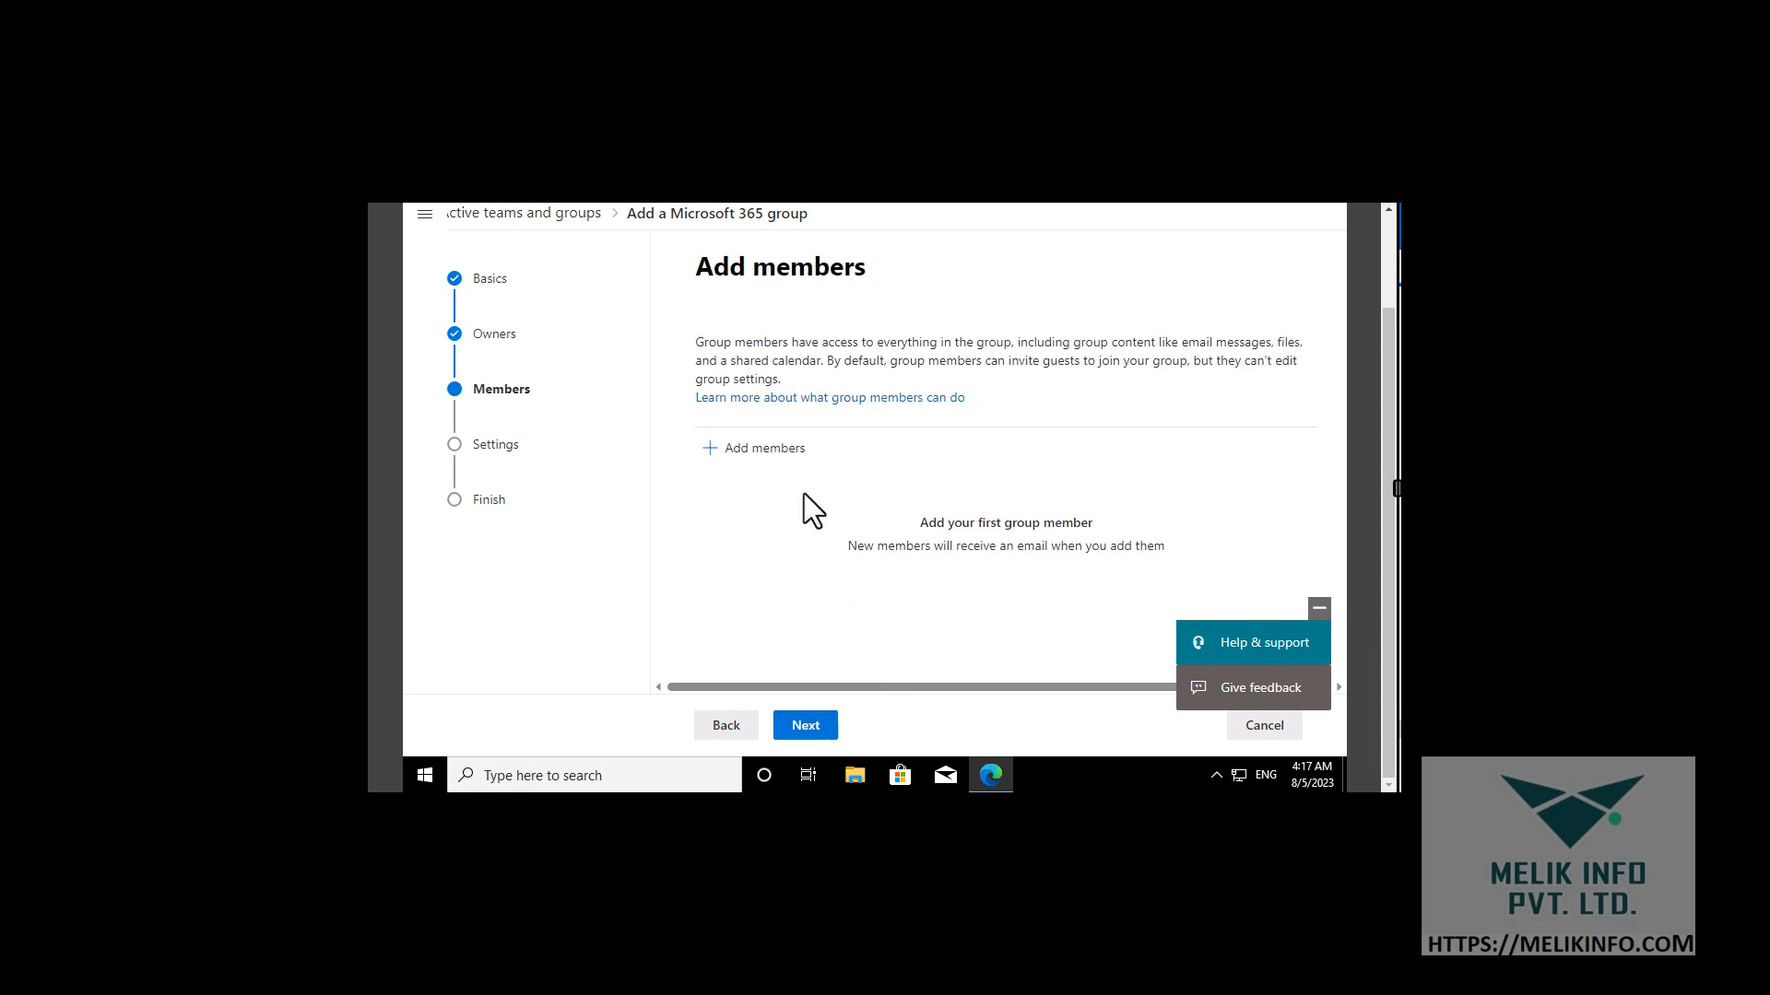
# Open the member selection and select only the second and third listed users for the group
pyautogui.click(739, 447)
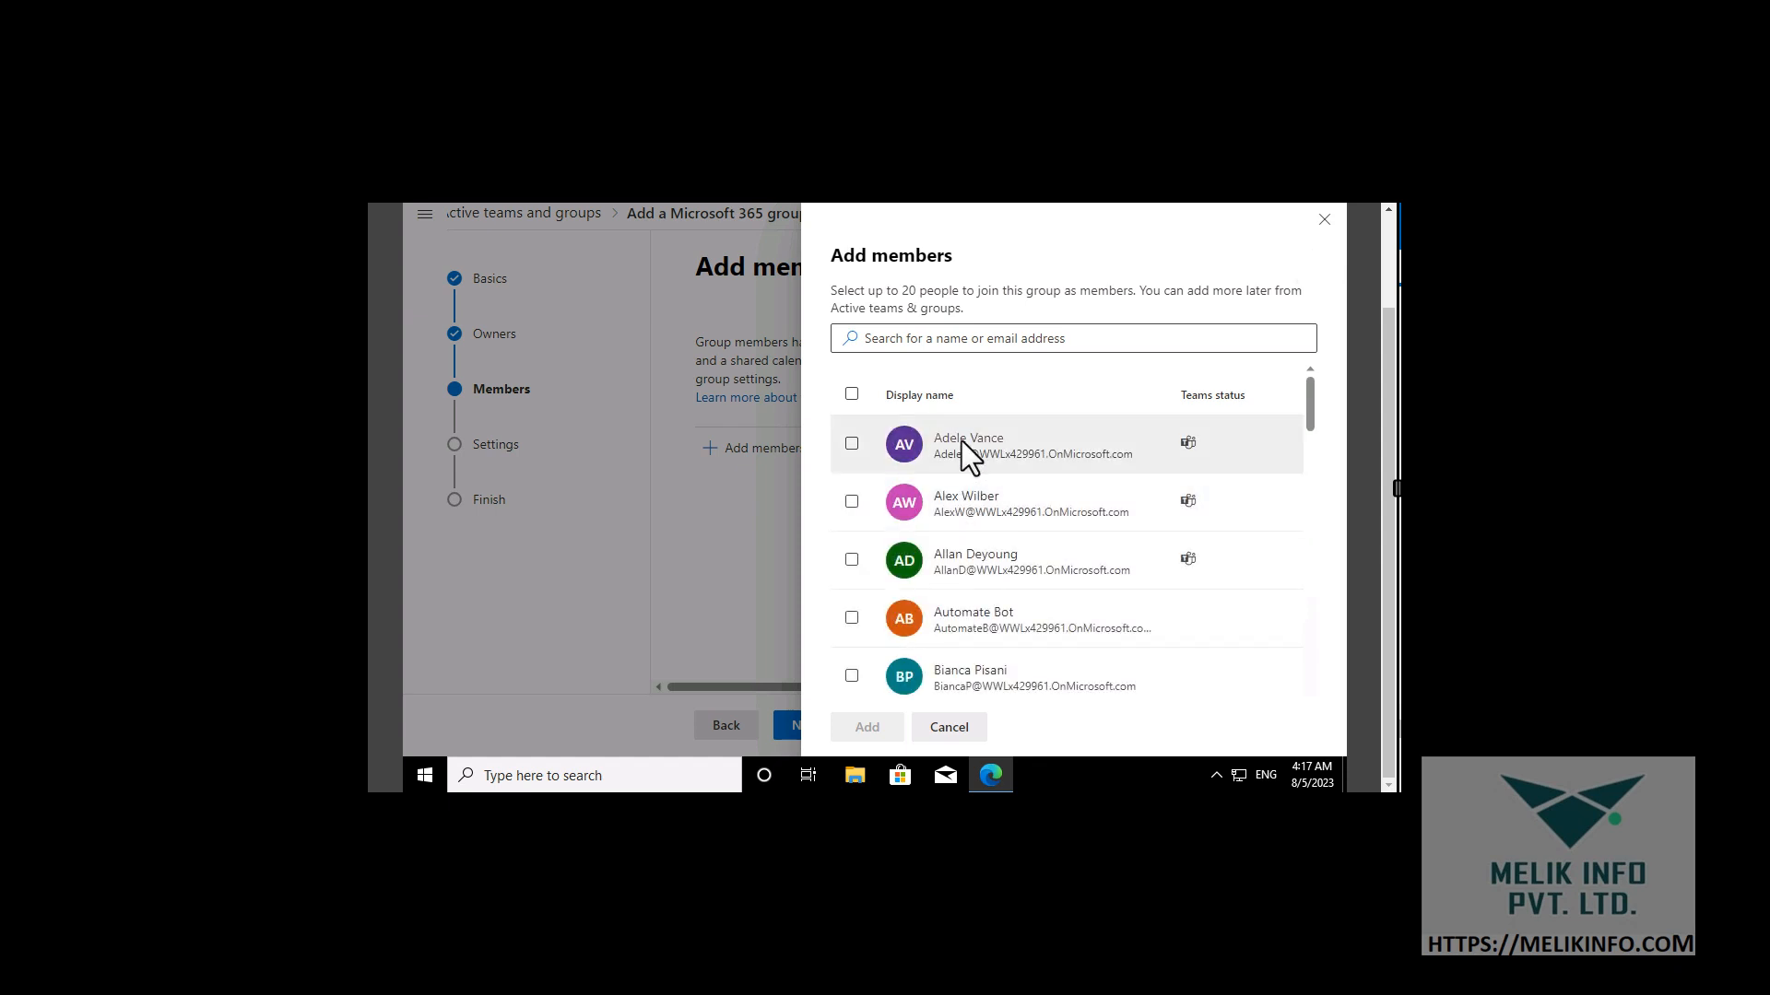
pyautogui.click(961, 447)
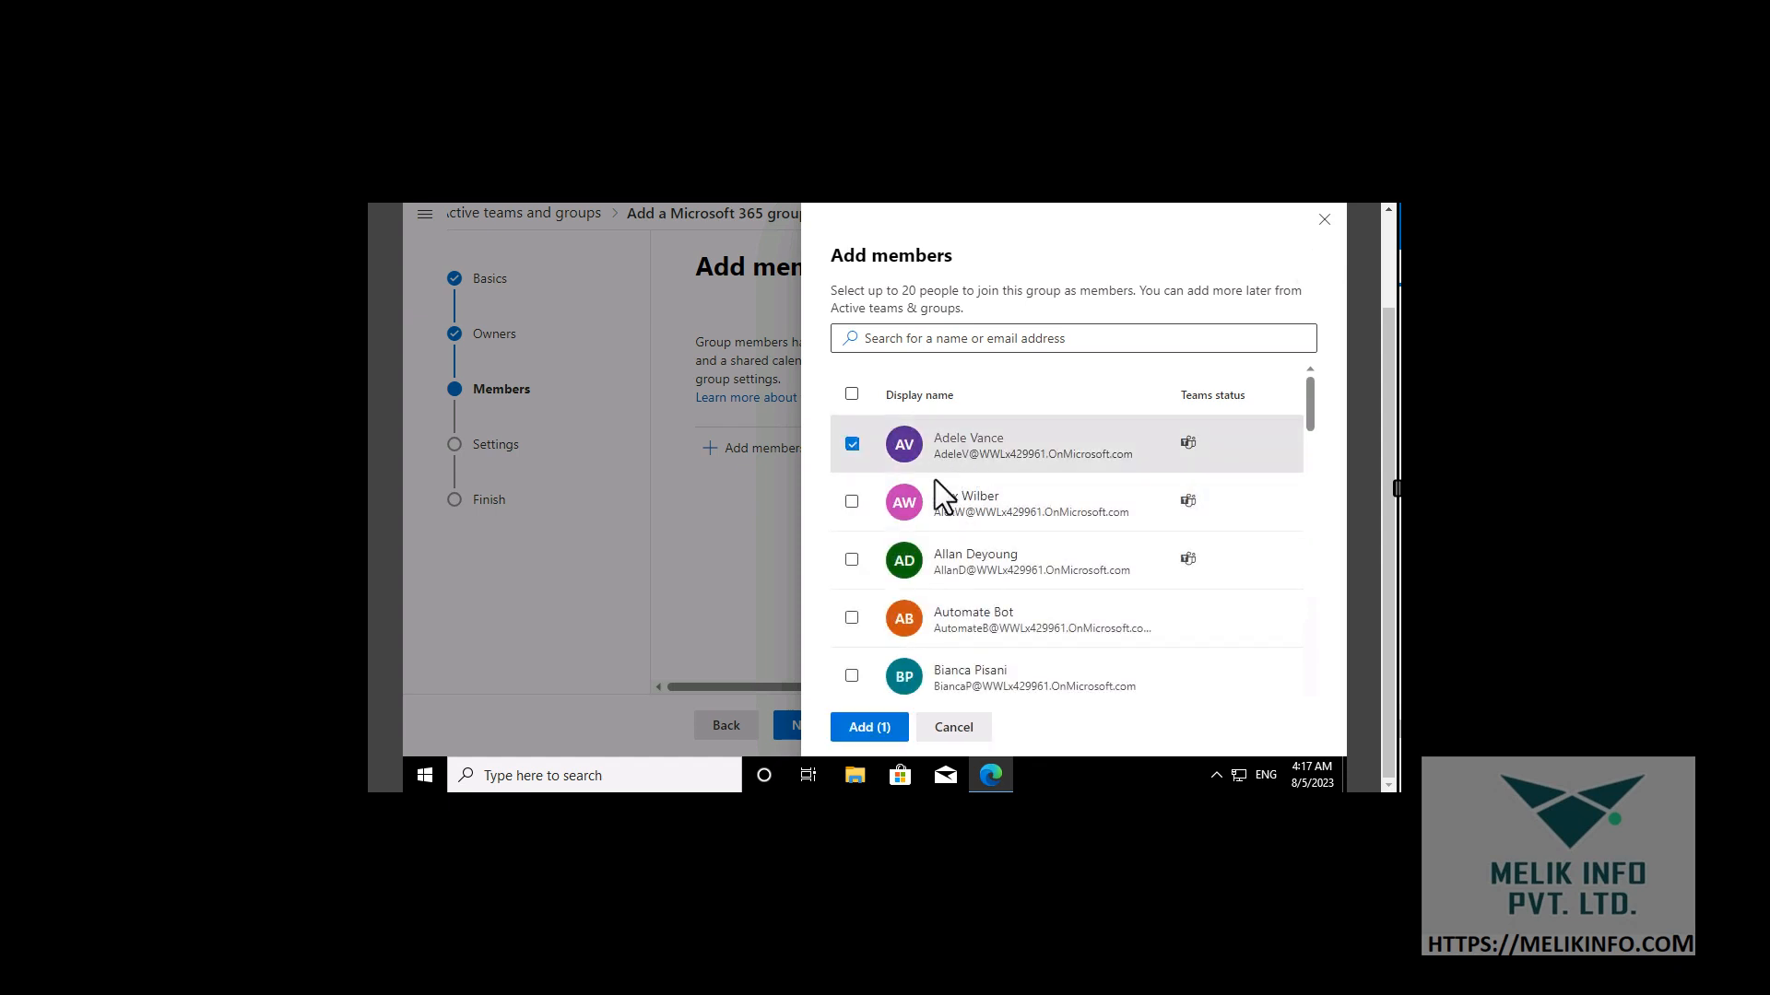
pyautogui.click(851, 444)
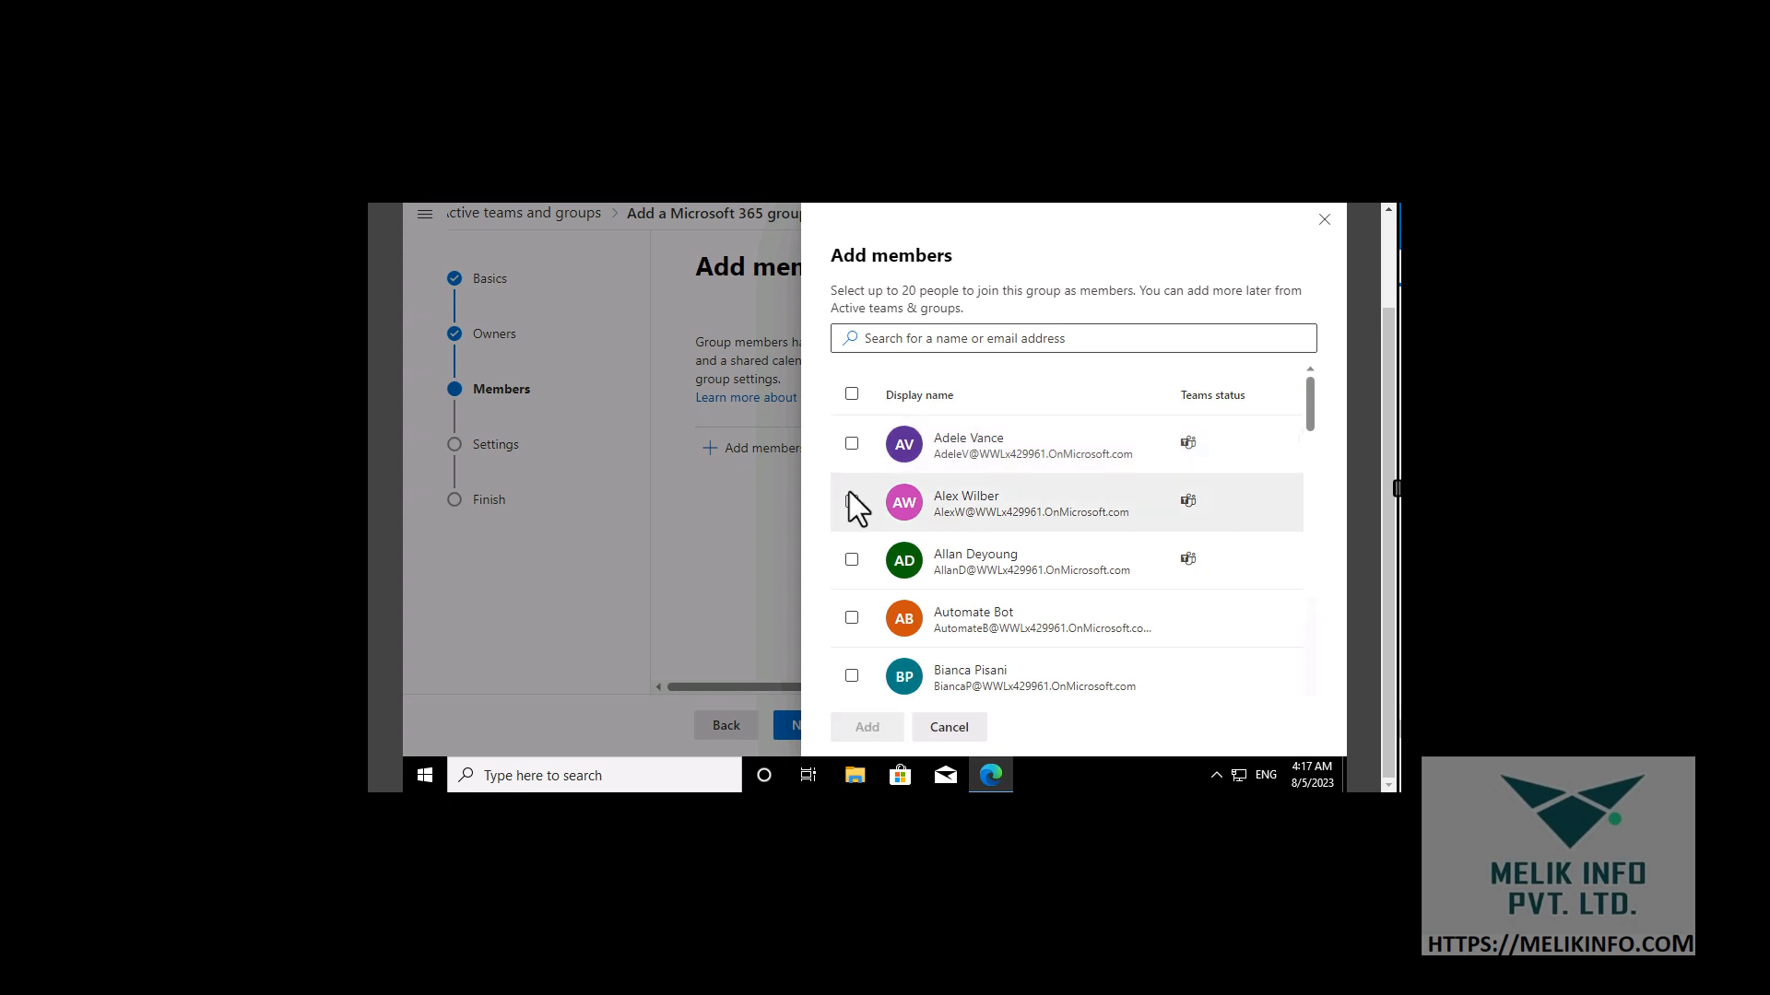
pyautogui.click(852, 502)
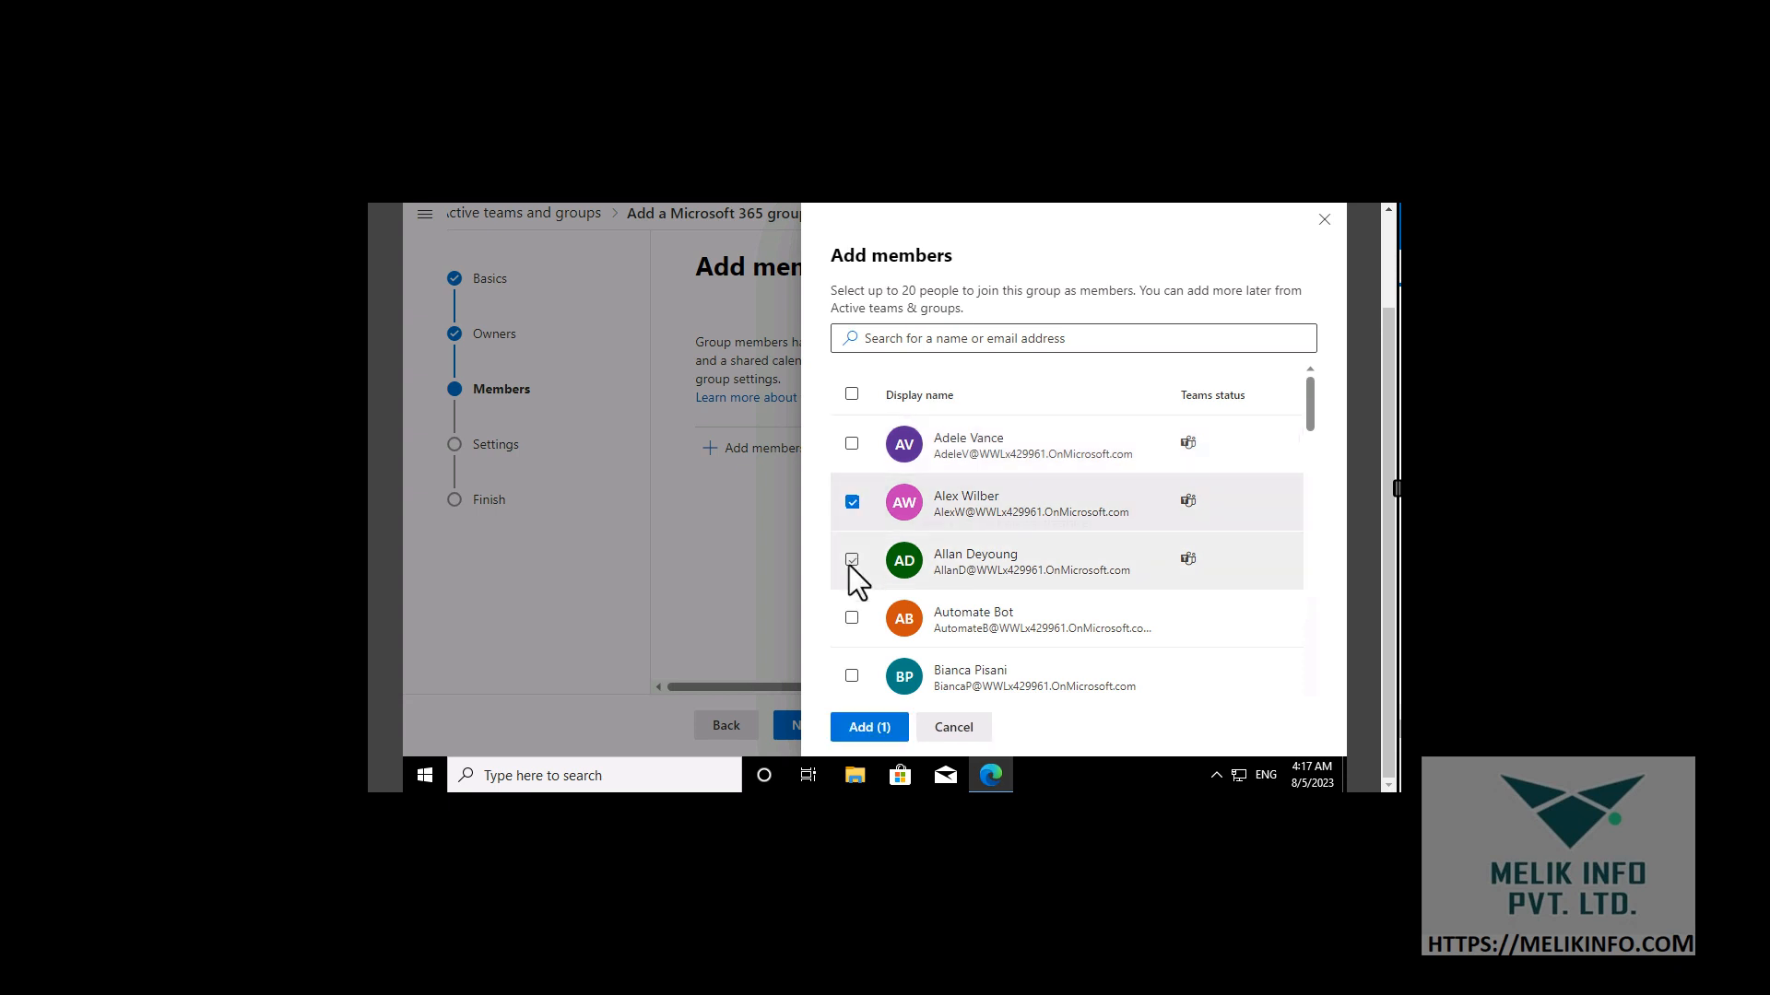
pyautogui.click(852, 562)
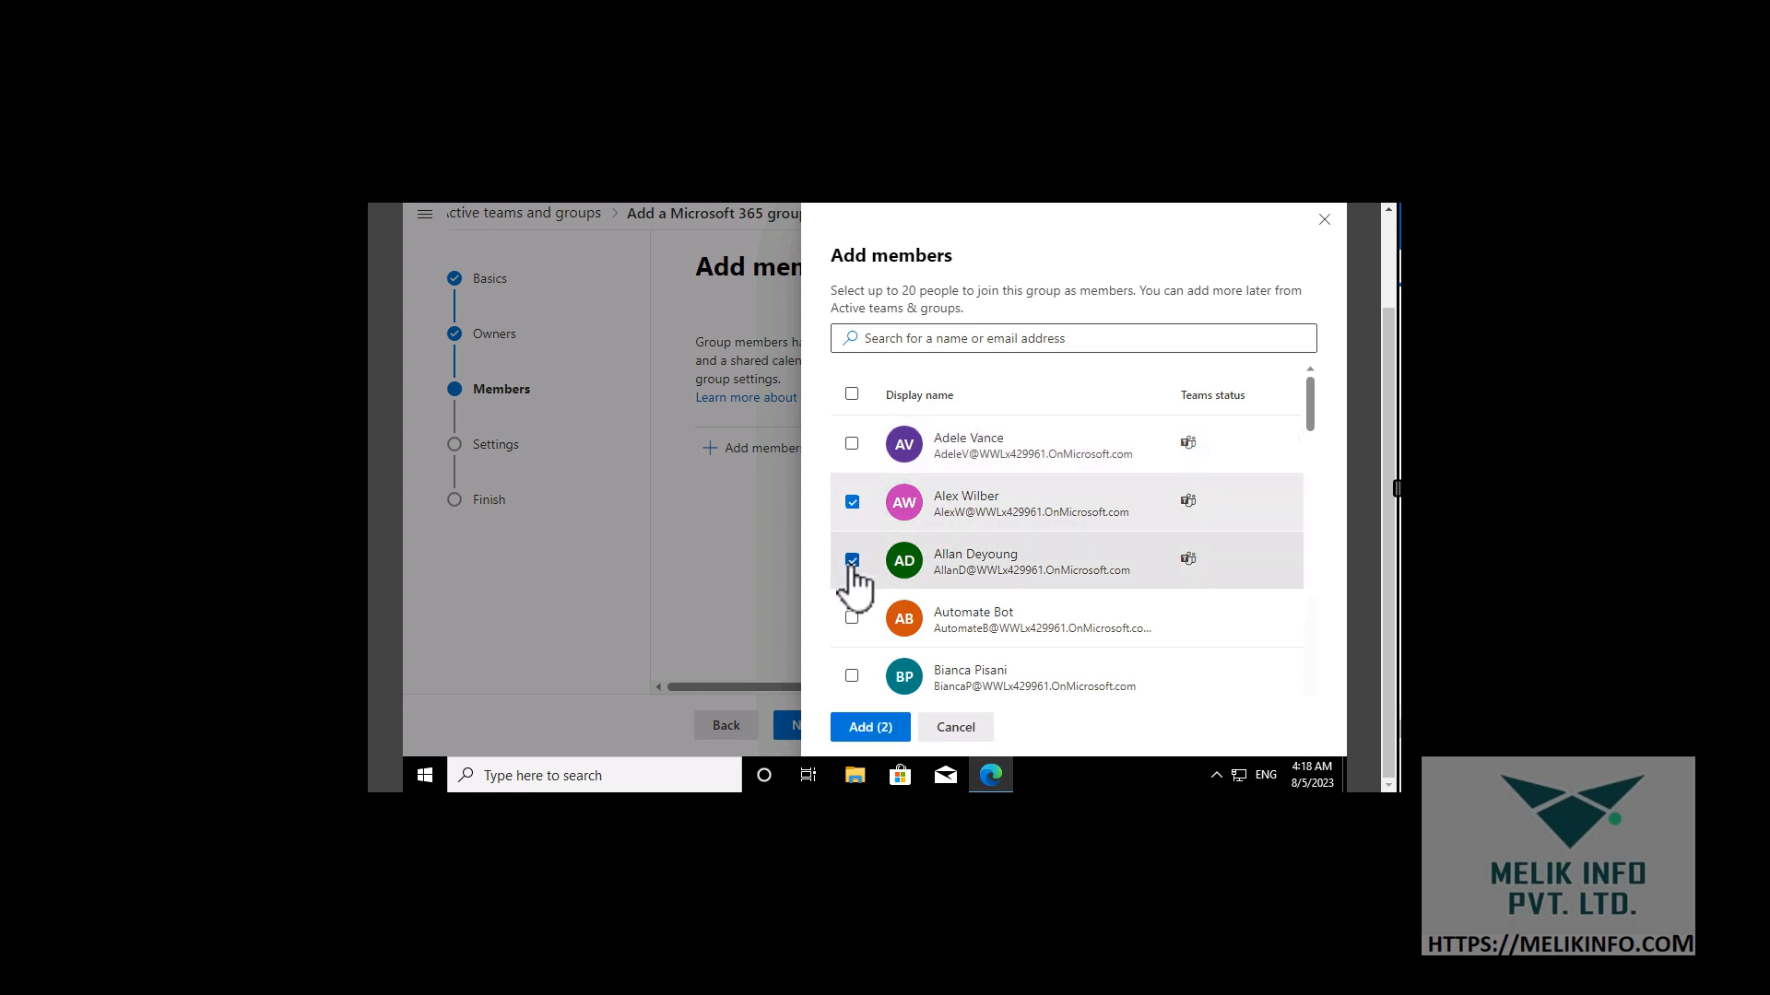
# Select the user with initials DS as the third member of the group
pyautogui.scroll(-2, 852, 567)
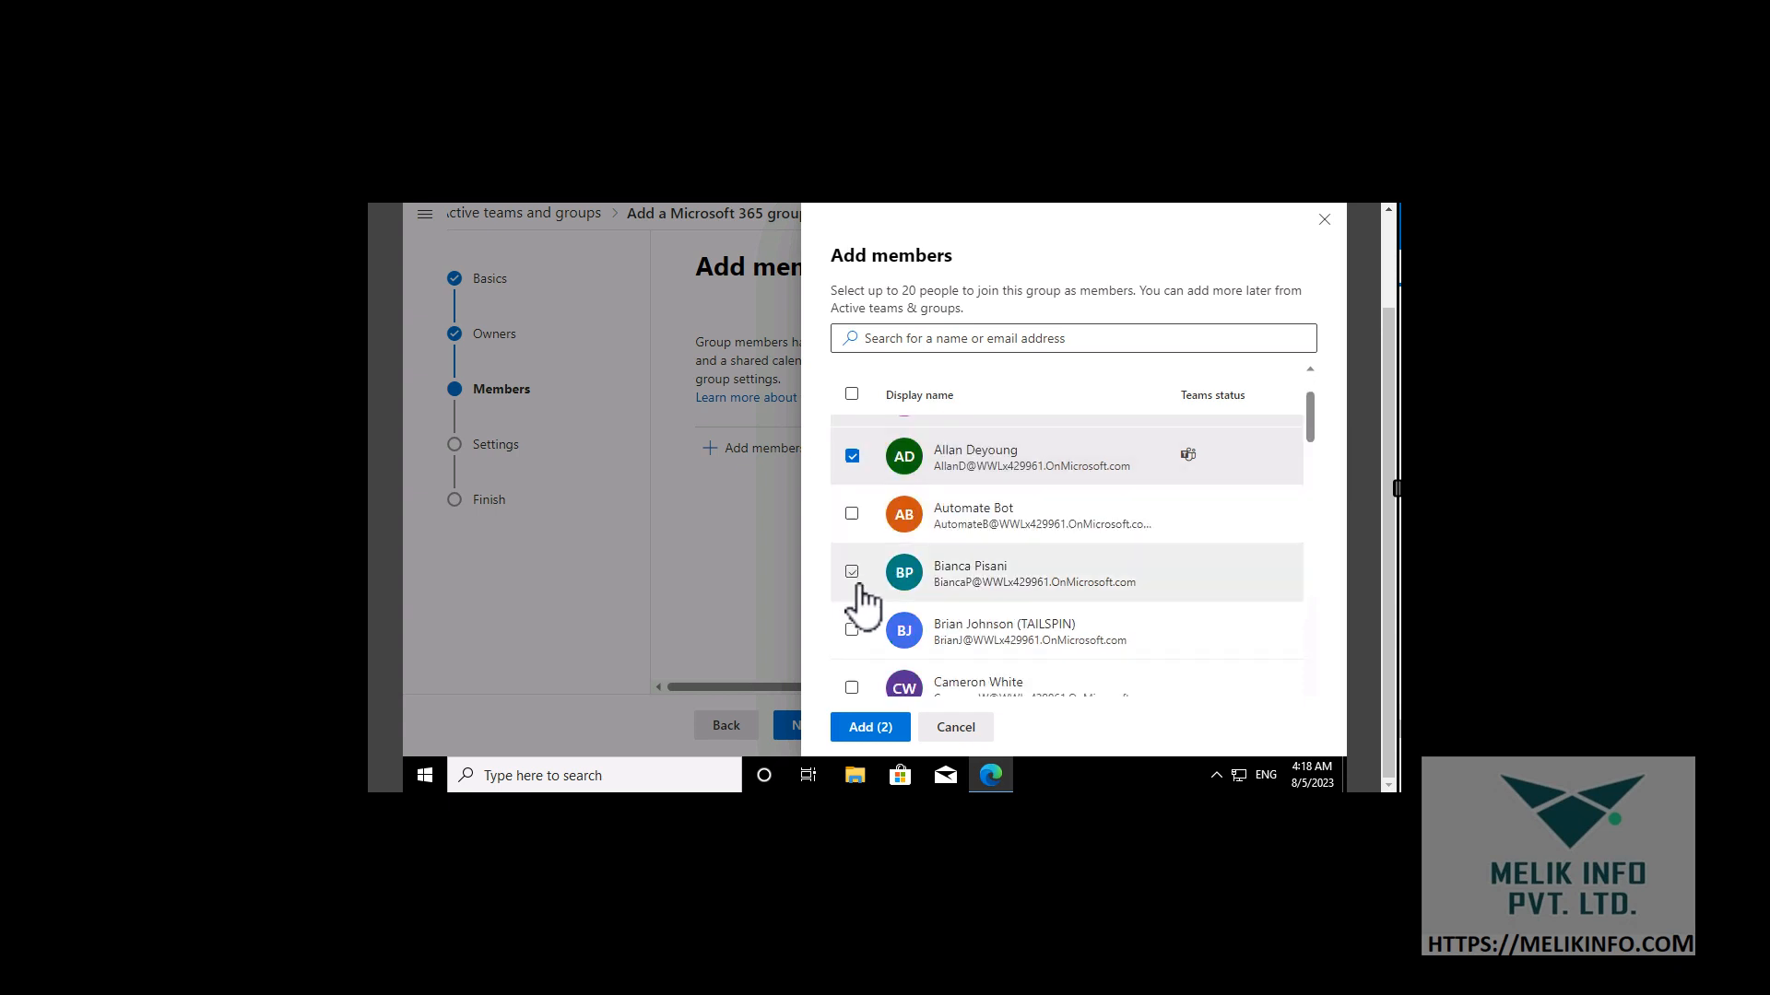
pyautogui.scroll(-1, 857, 580)
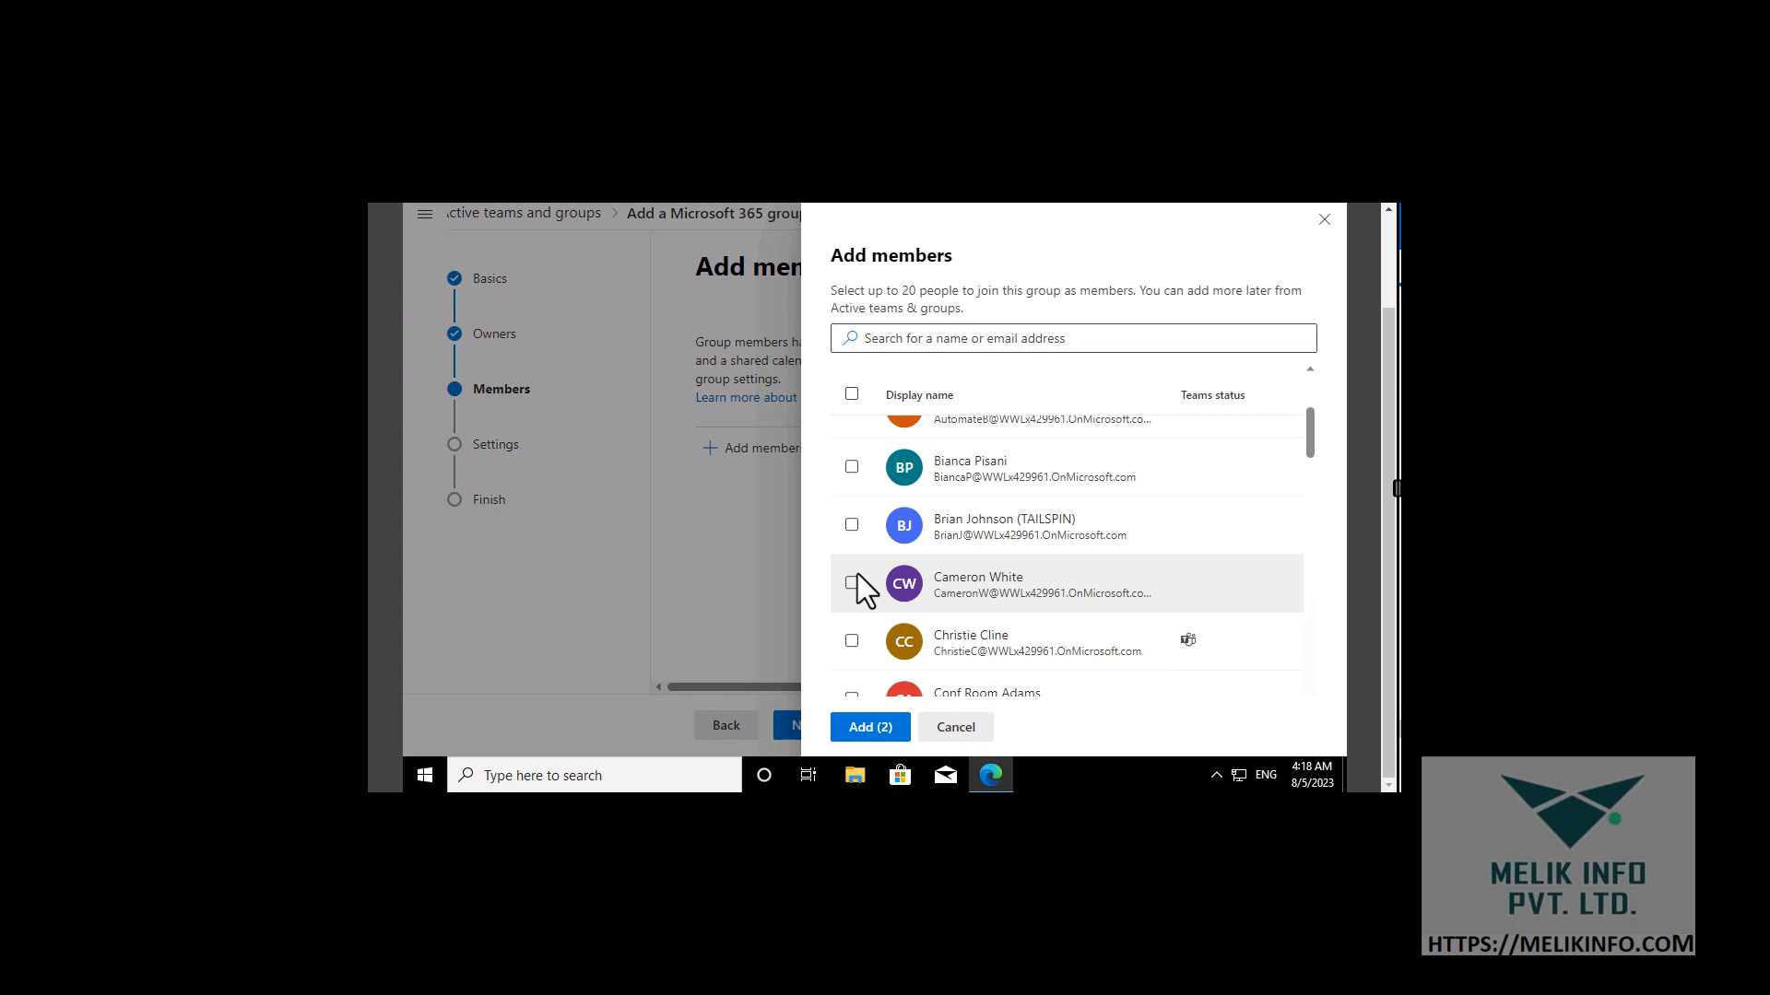
pyautogui.scroll(-1, 857, 573)
pyautogui.scroll(-3, 857, 573)
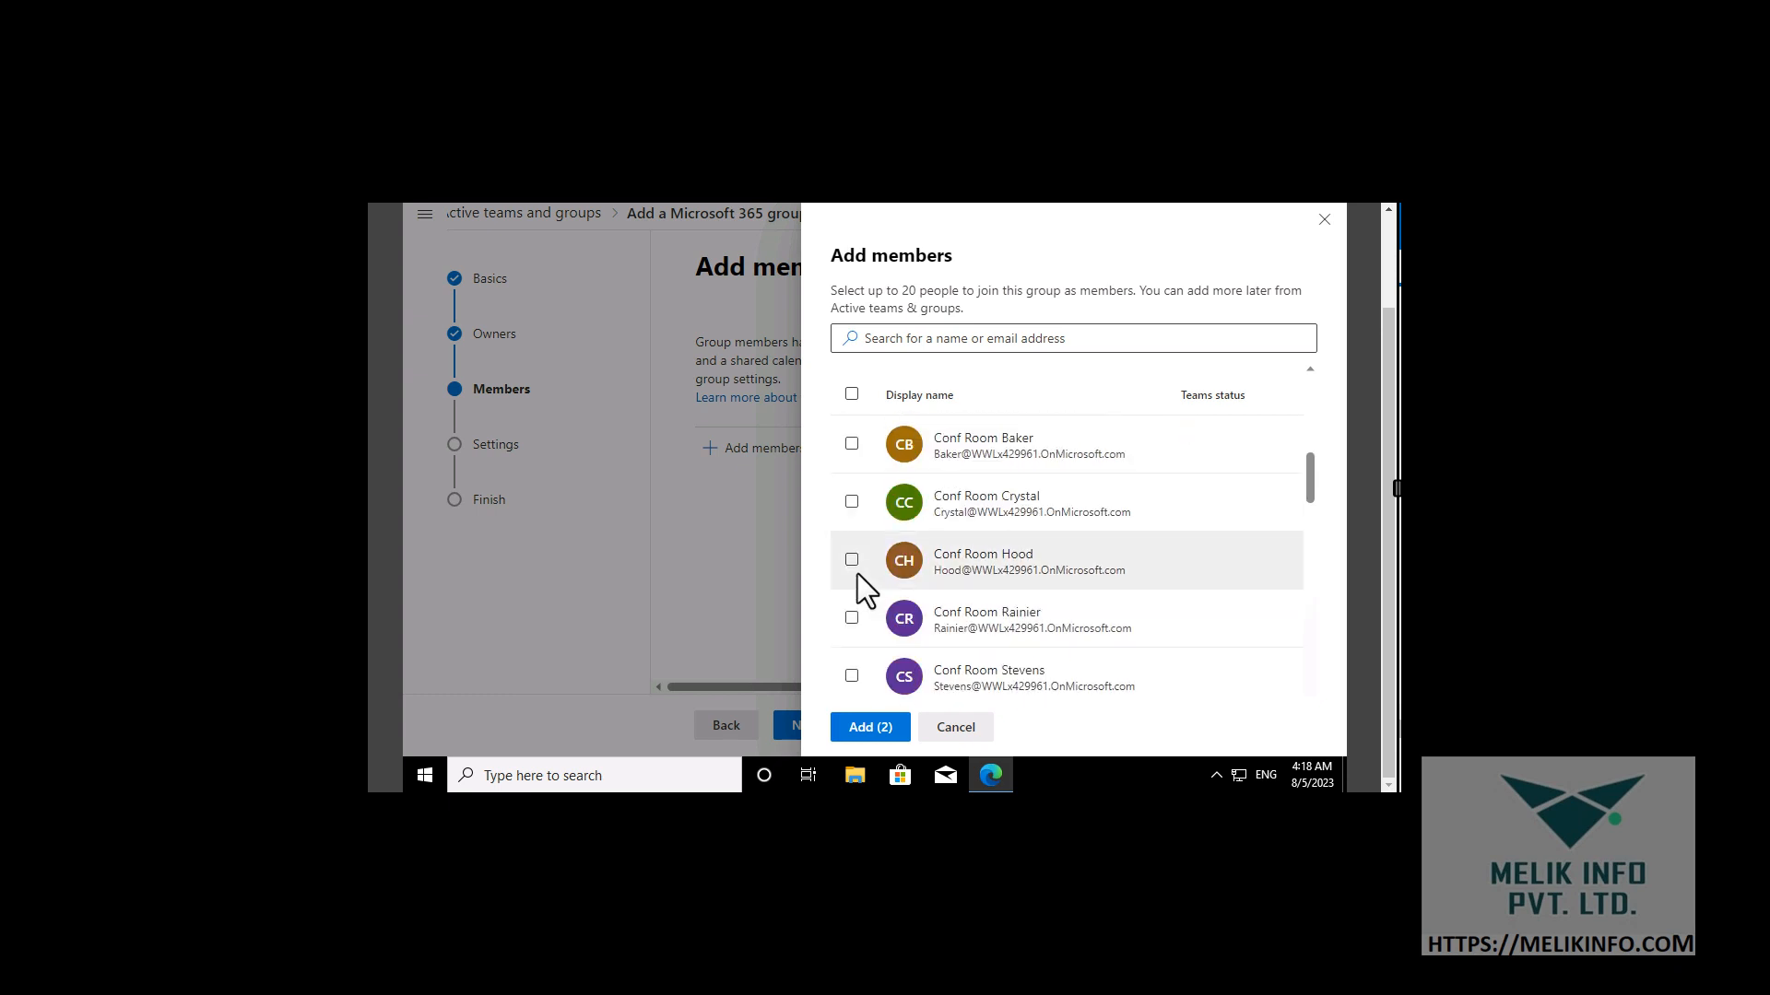
pyautogui.scroll(-1, 857, 573)
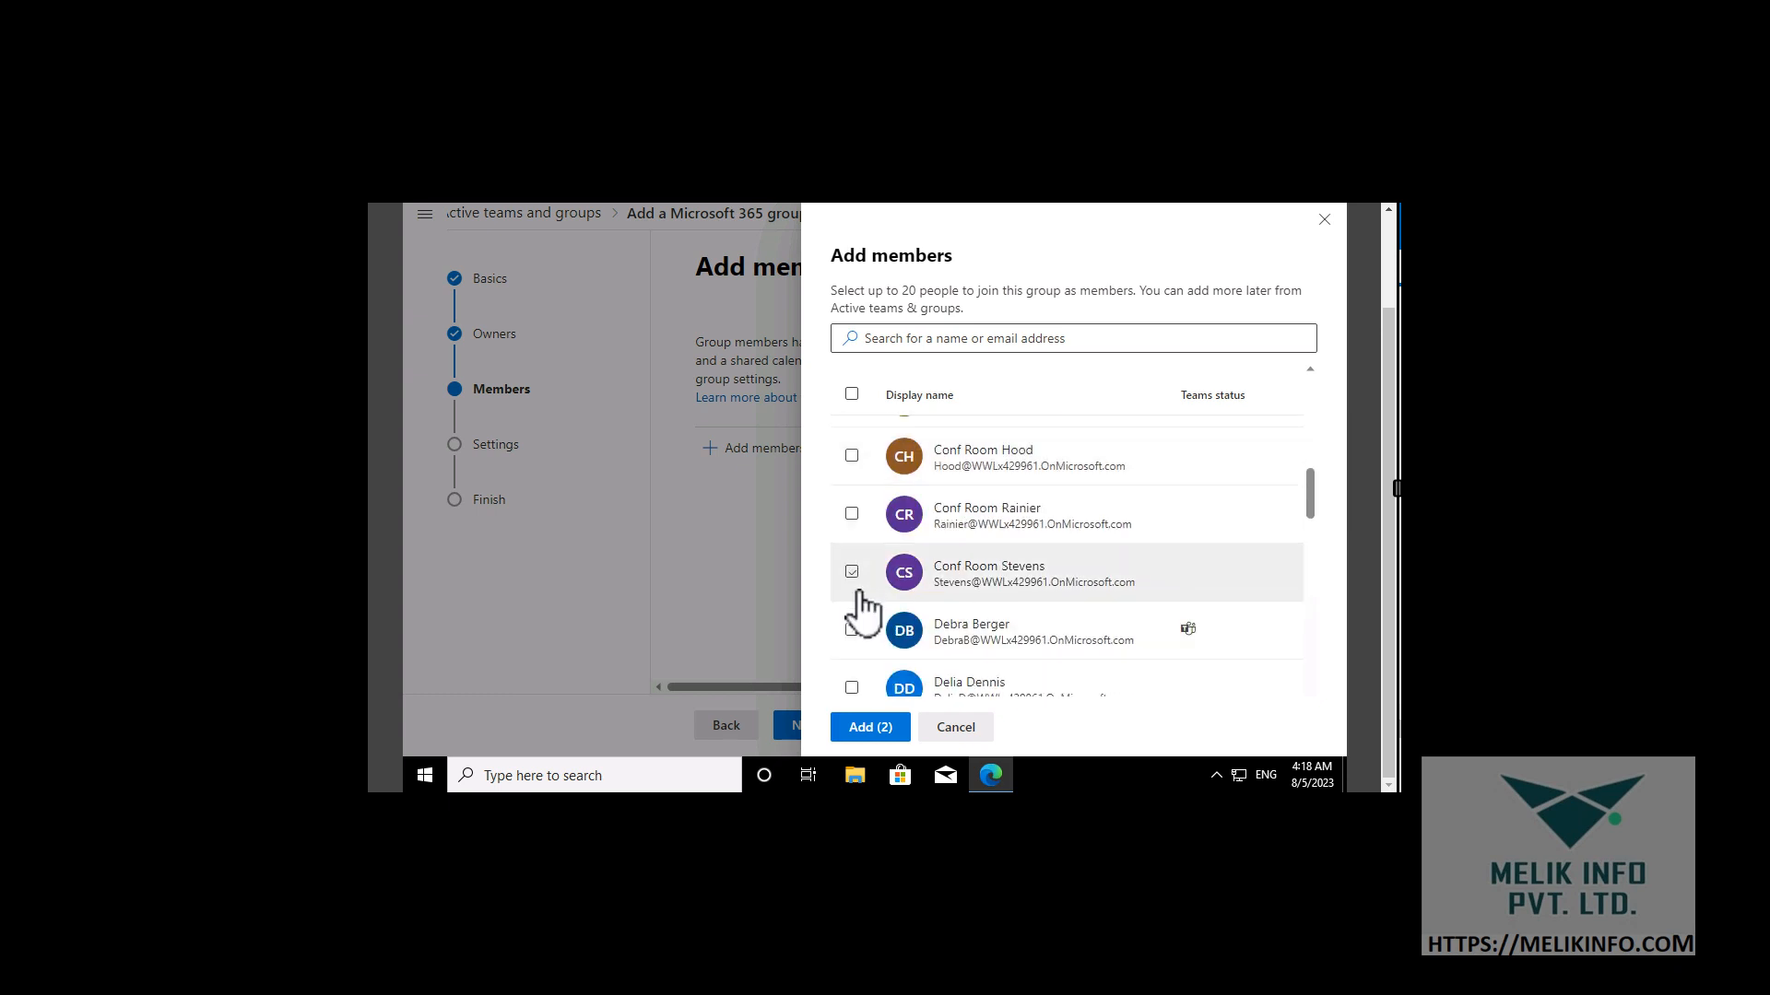
pyautogui.scroll(-1, 857, 590)
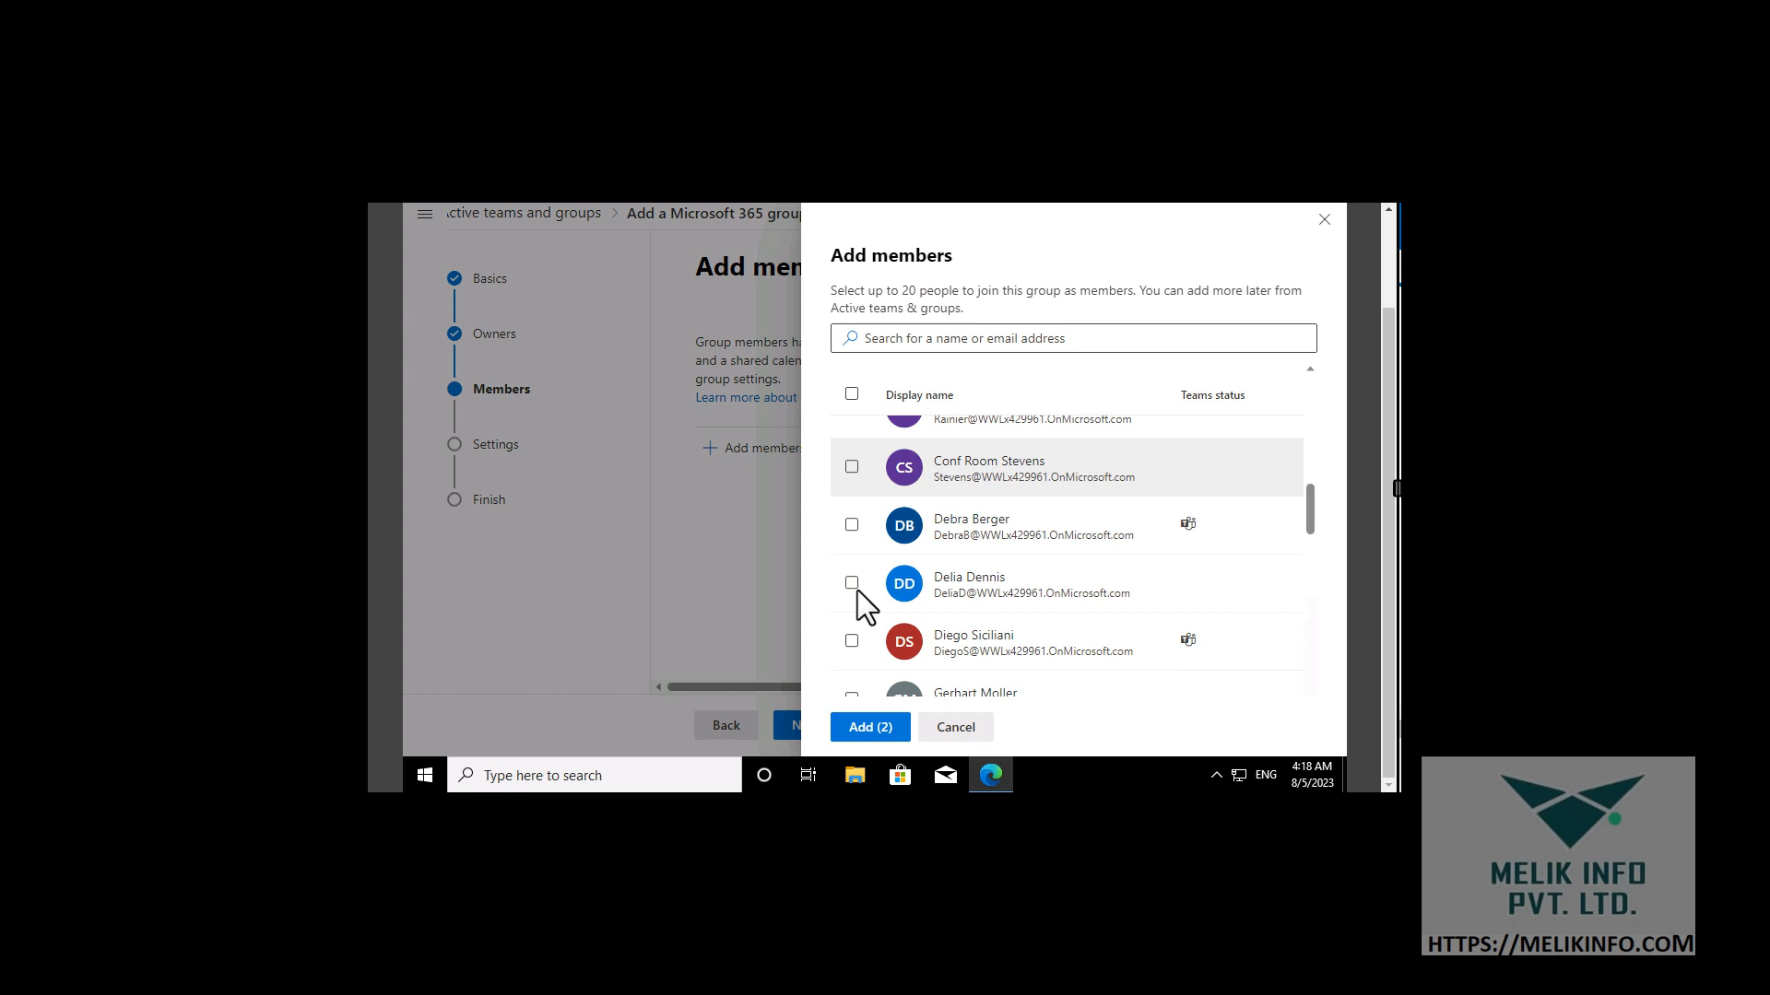
pyautogui.click(851, 642)
# Select the users with initials IL and JS as further members of the group
pyautogui.scroll(-1, 937, 523)
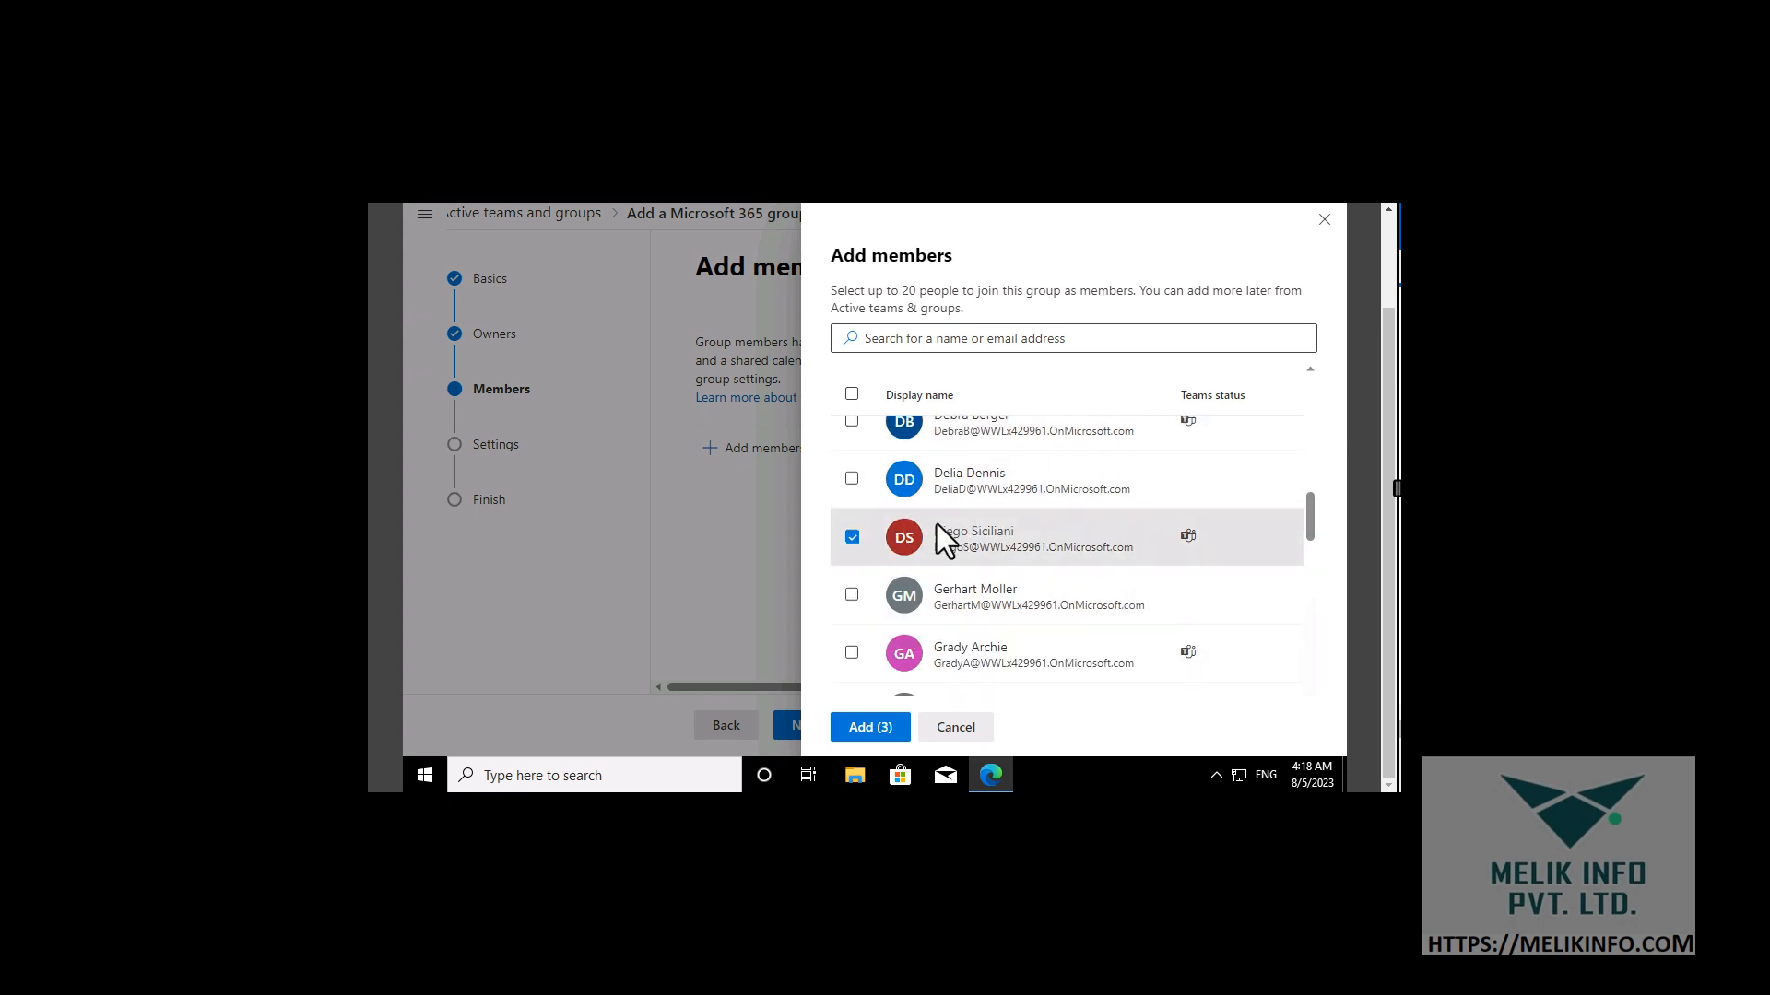
pyautogui.scroll(-2, 937, 523)
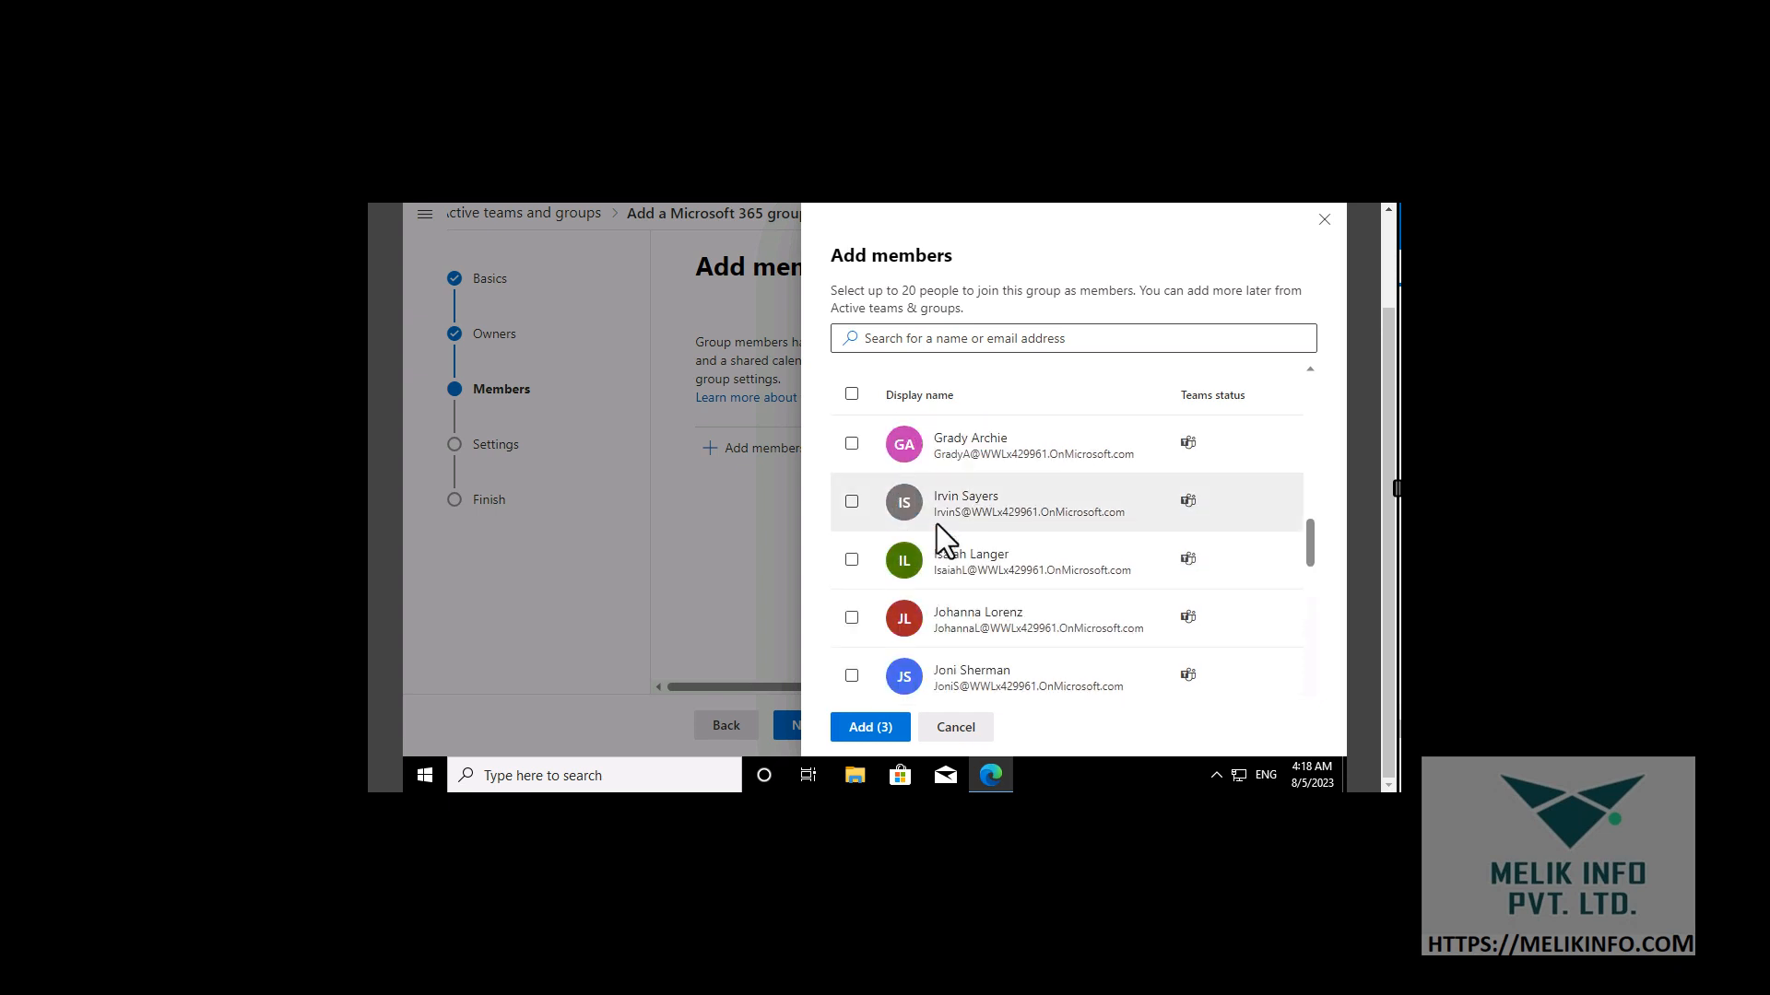
pyautogui.click(852, 560)
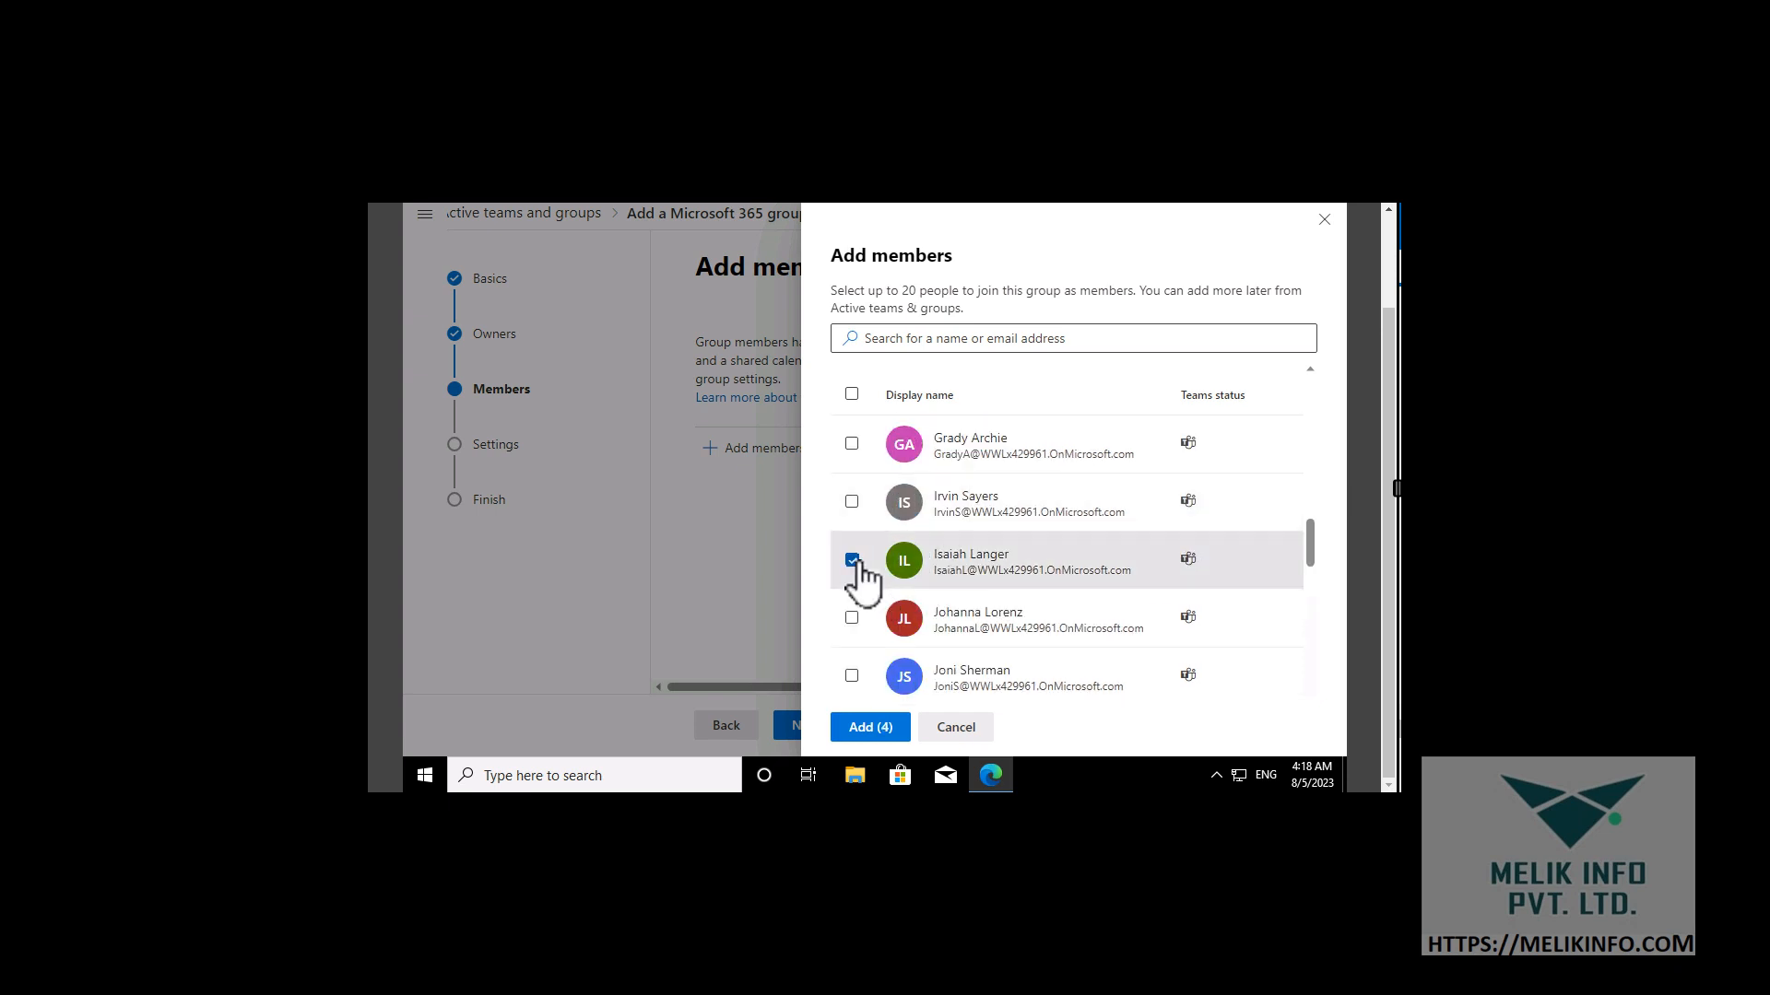
pyautogui.scroll(-1, 911, 563)
pyautogui.scroll(-1, 910, 561)
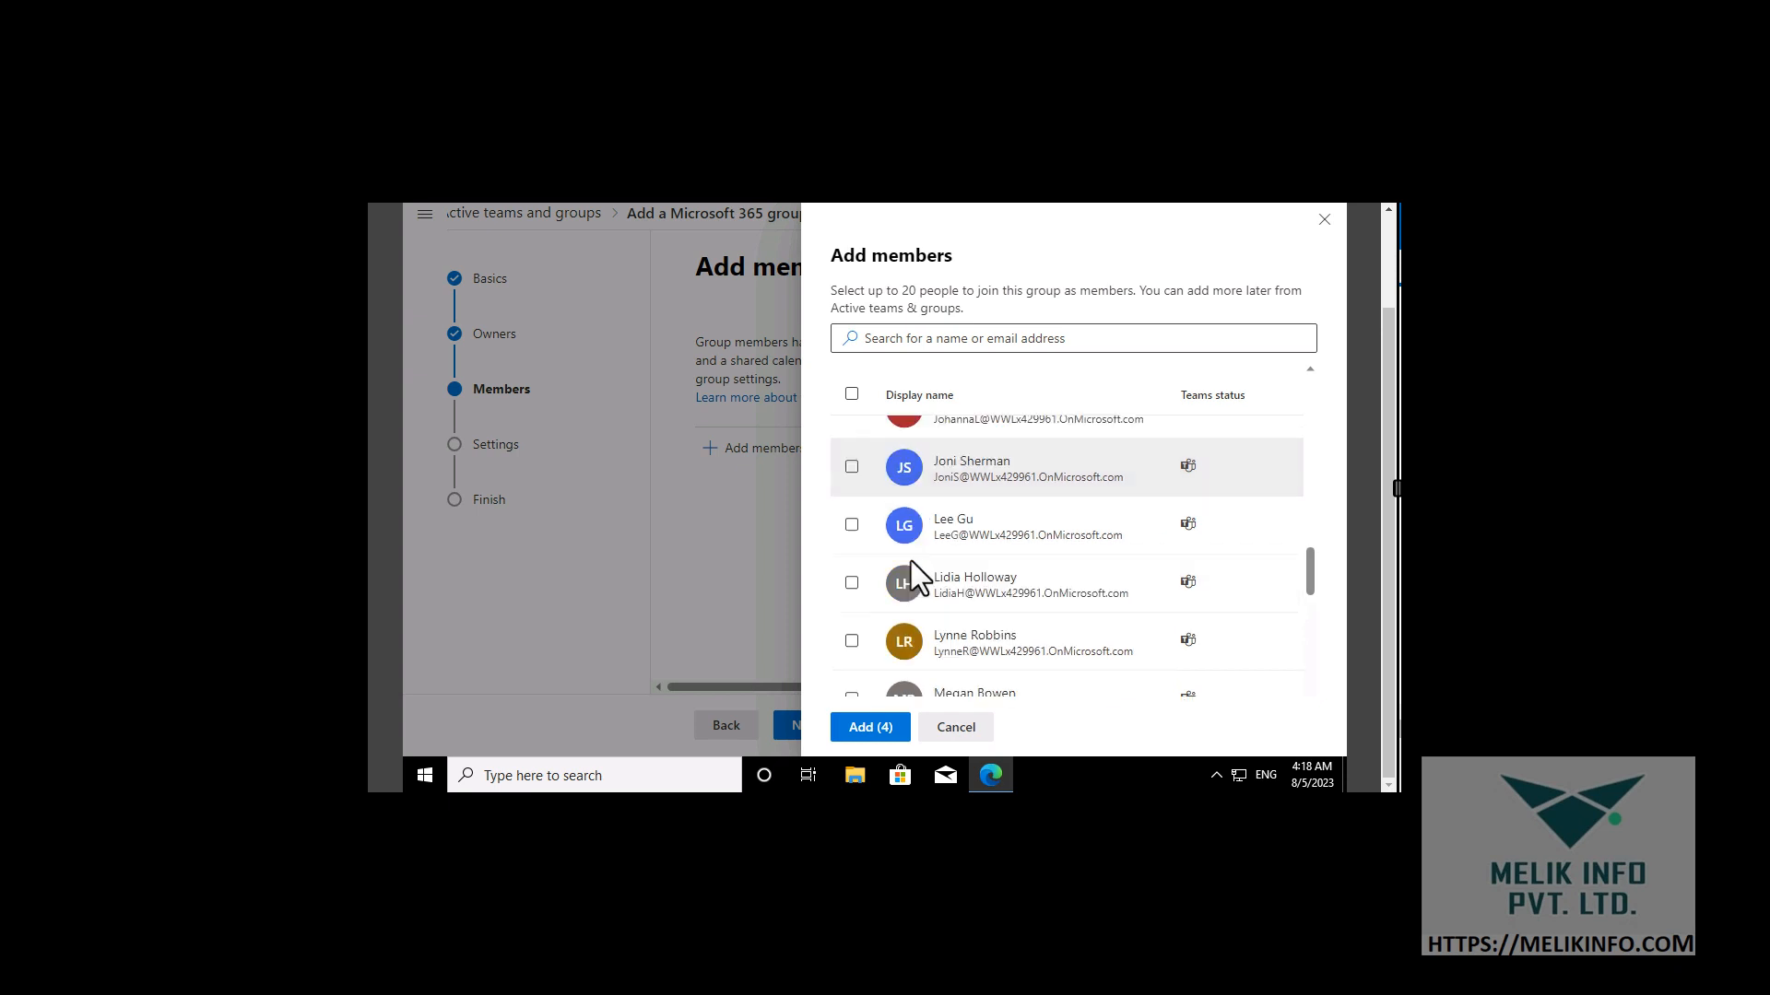
pyautogui.scroll(-1, 997, 612)
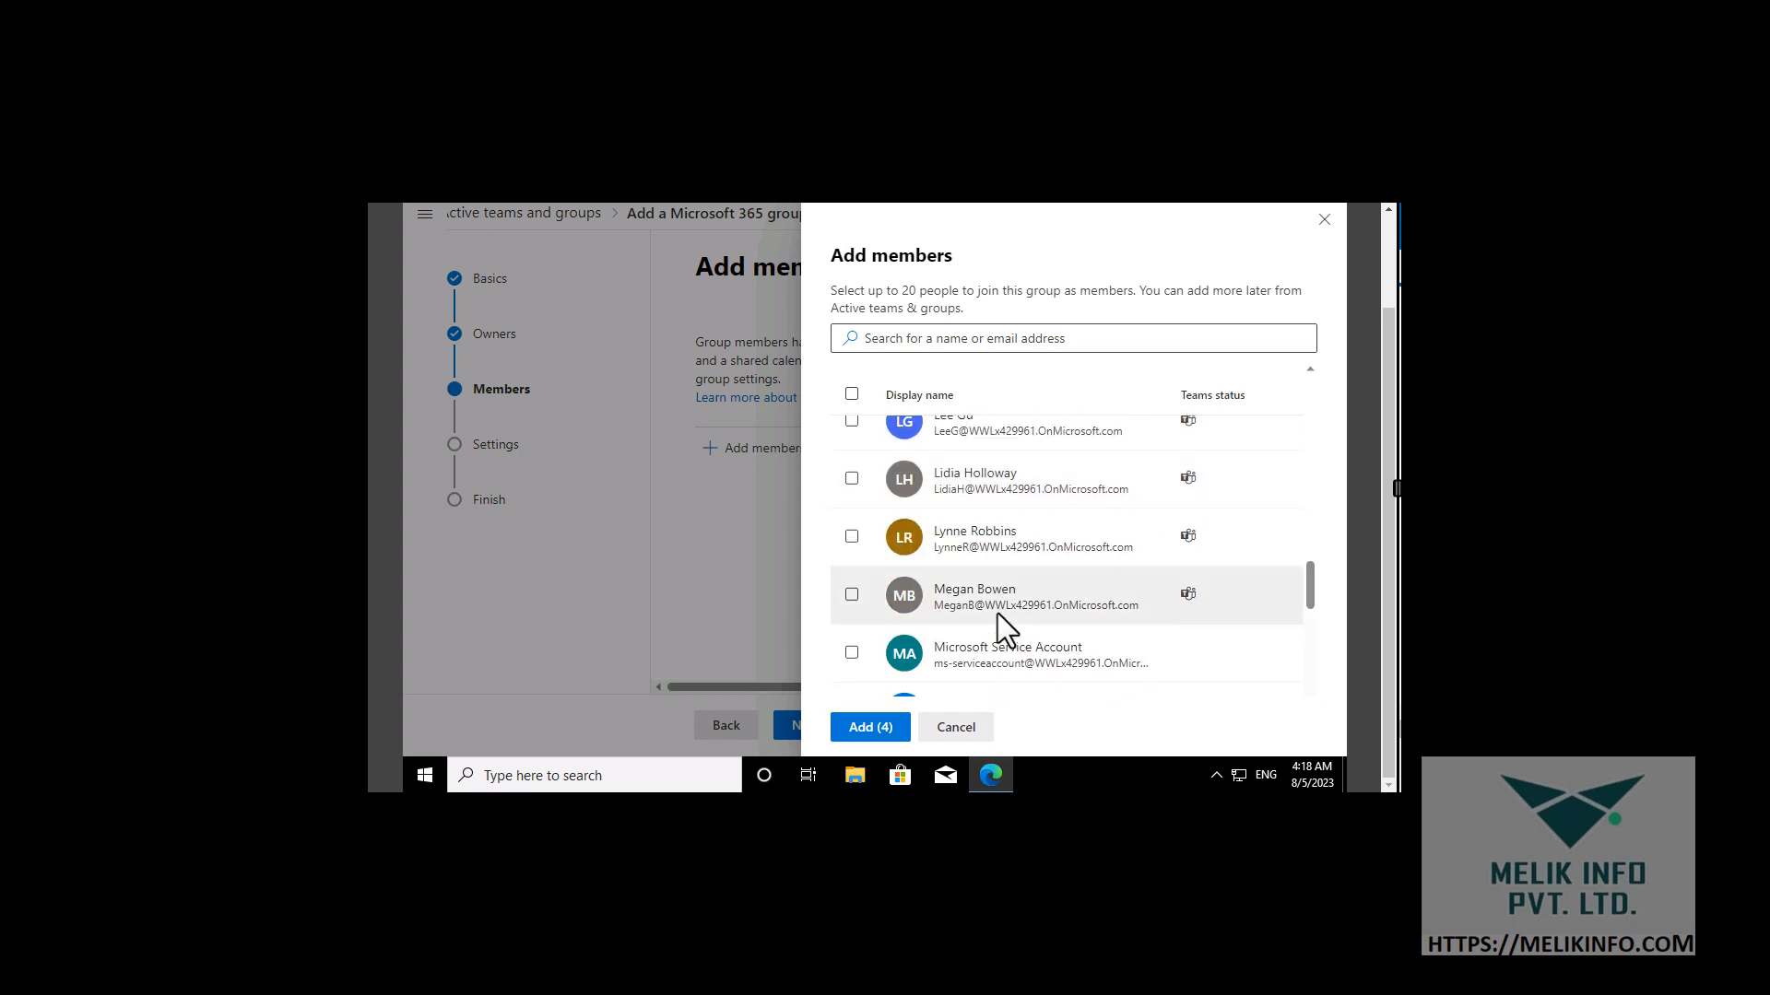
pyautogui.scroll(1, 997, 612)
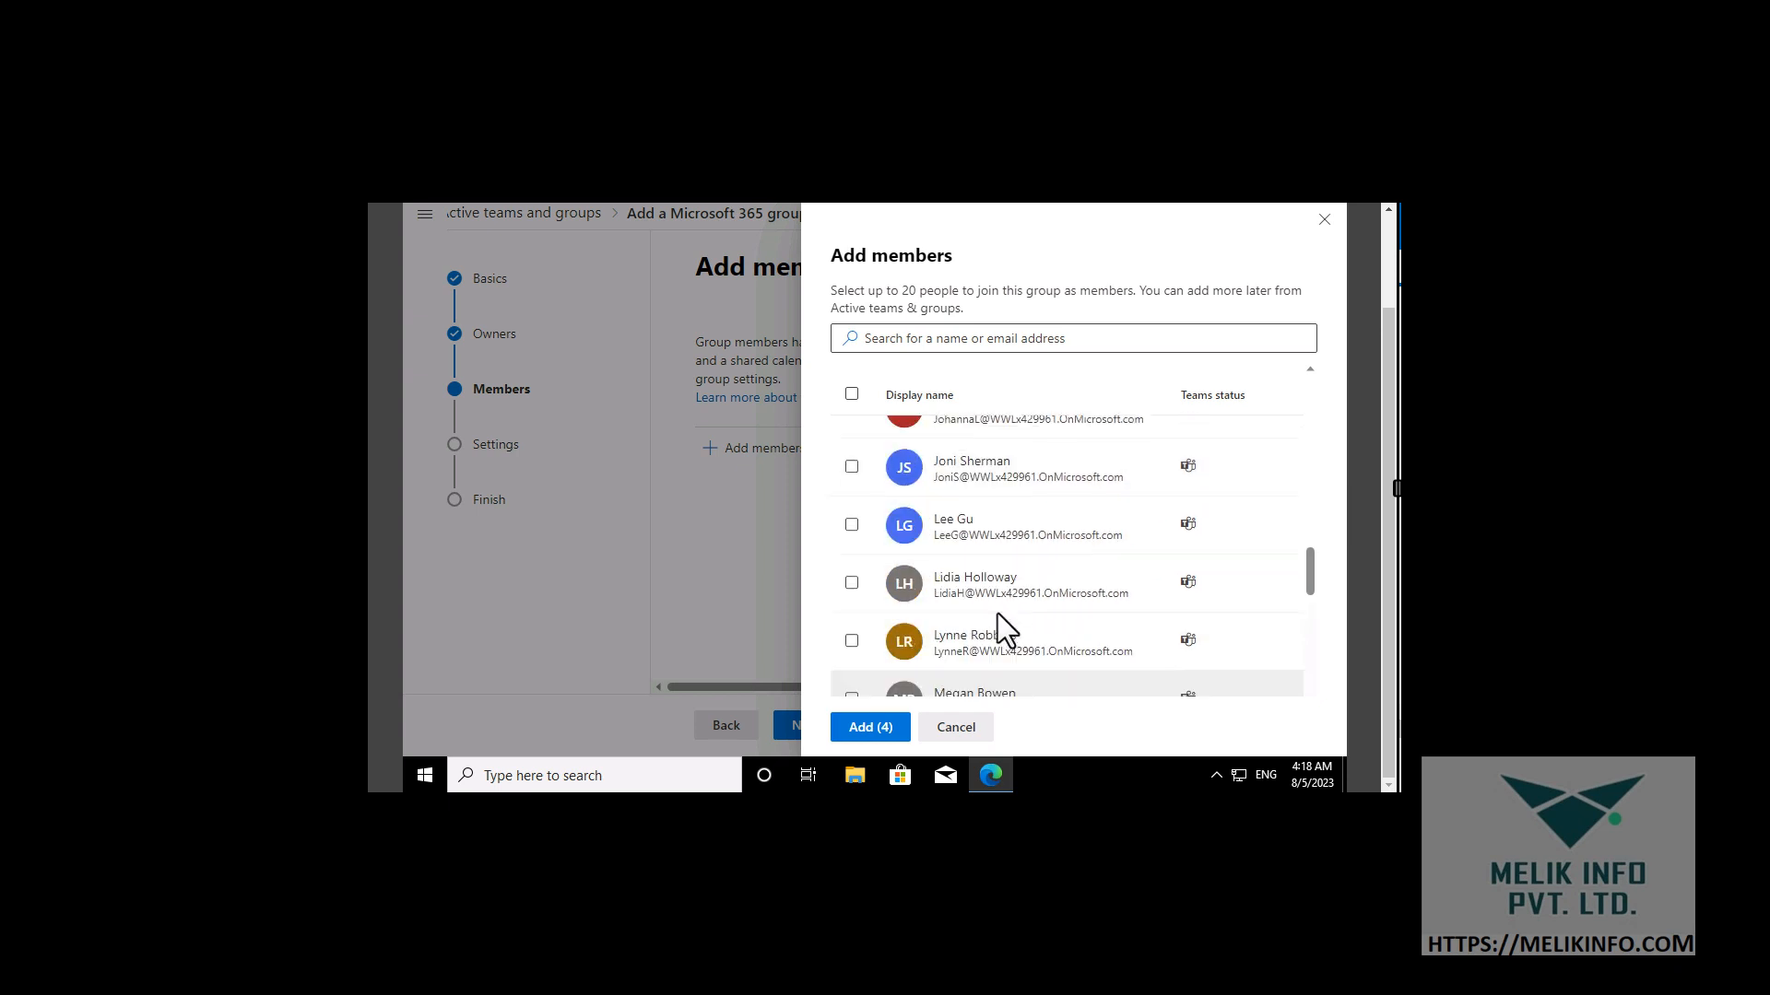
pyautogui.click(852, 466)
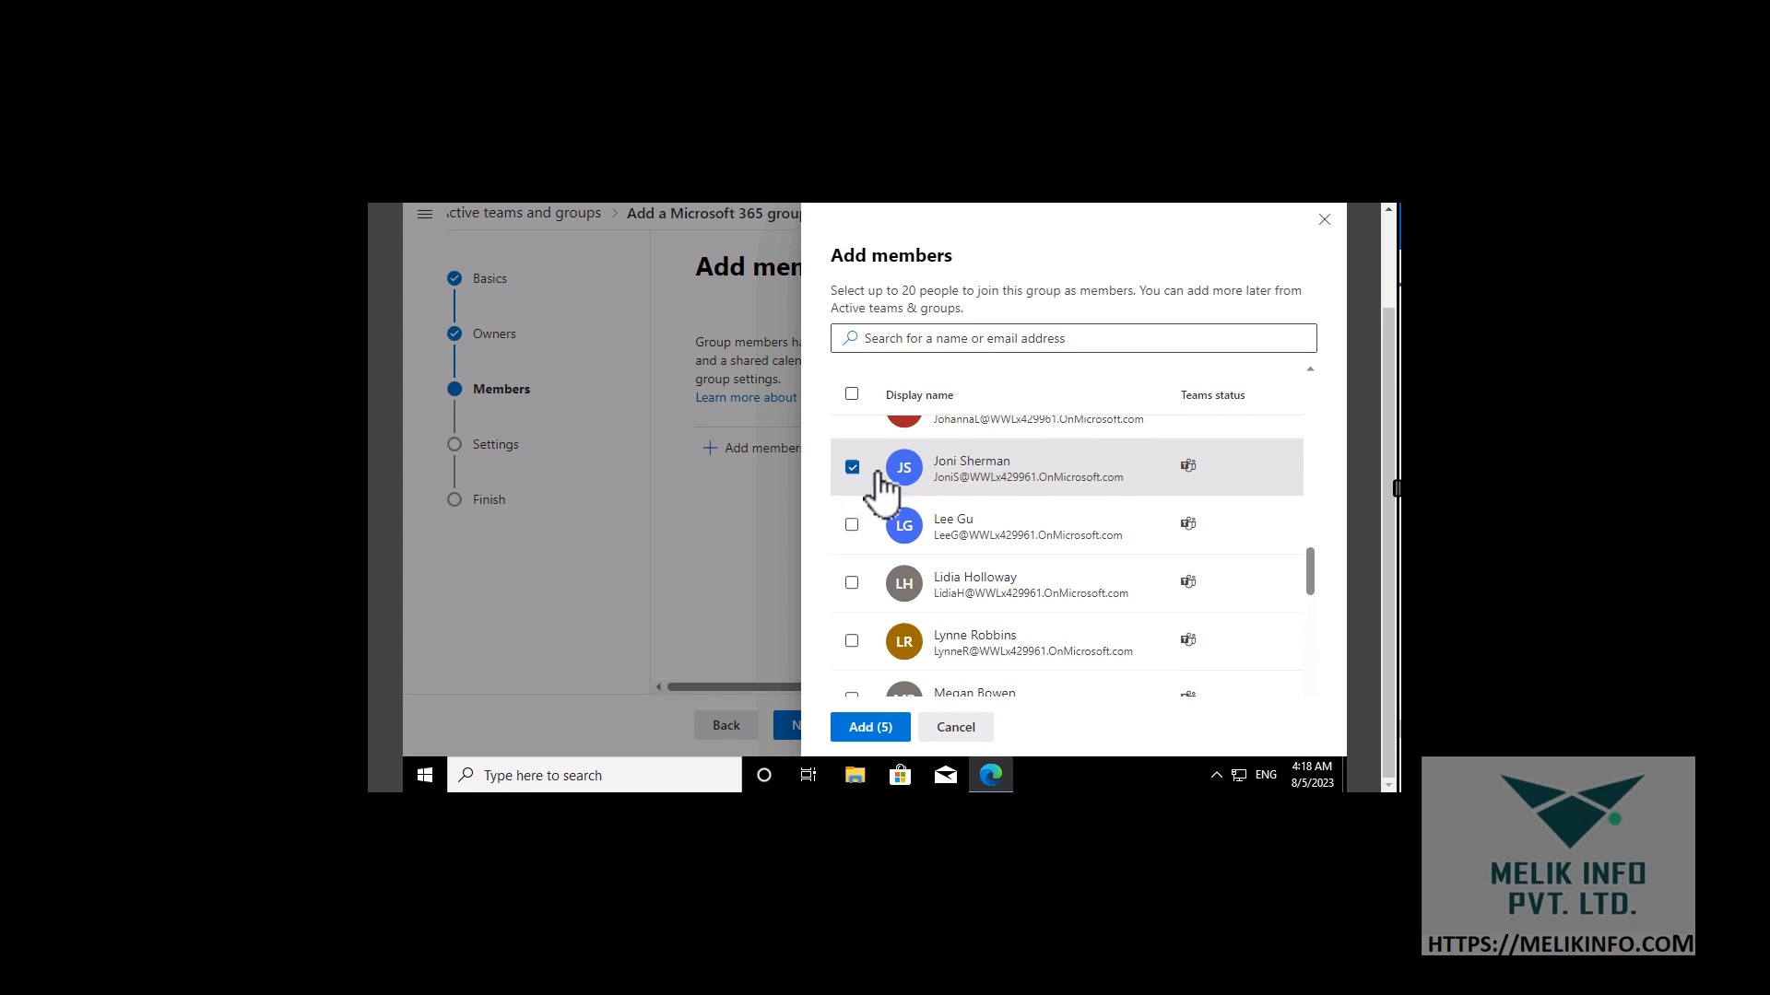
# Select the users with initials LR and MB as further members of the group
pyautogui.scroll(1, 1003, 505)
pyautogui.scroll(-1, 973, 597)
pyautogui.click(855, 643)
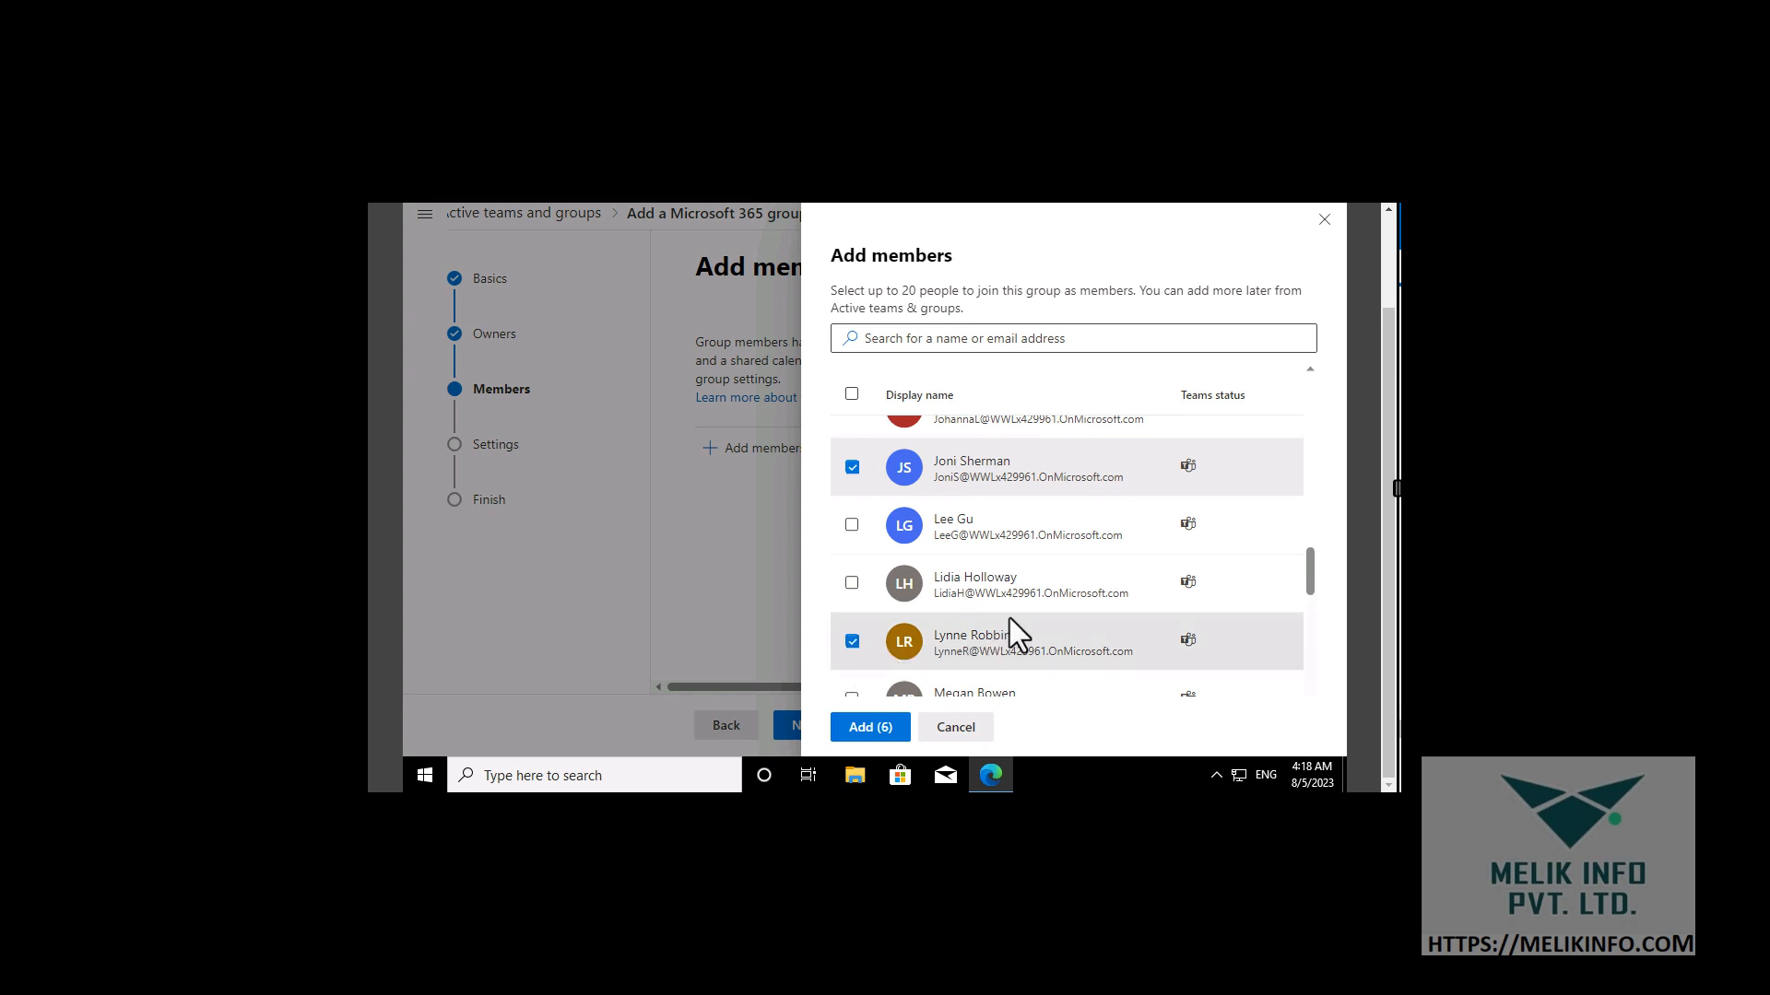
pyautogui.scroll(-1, 1011, 620)
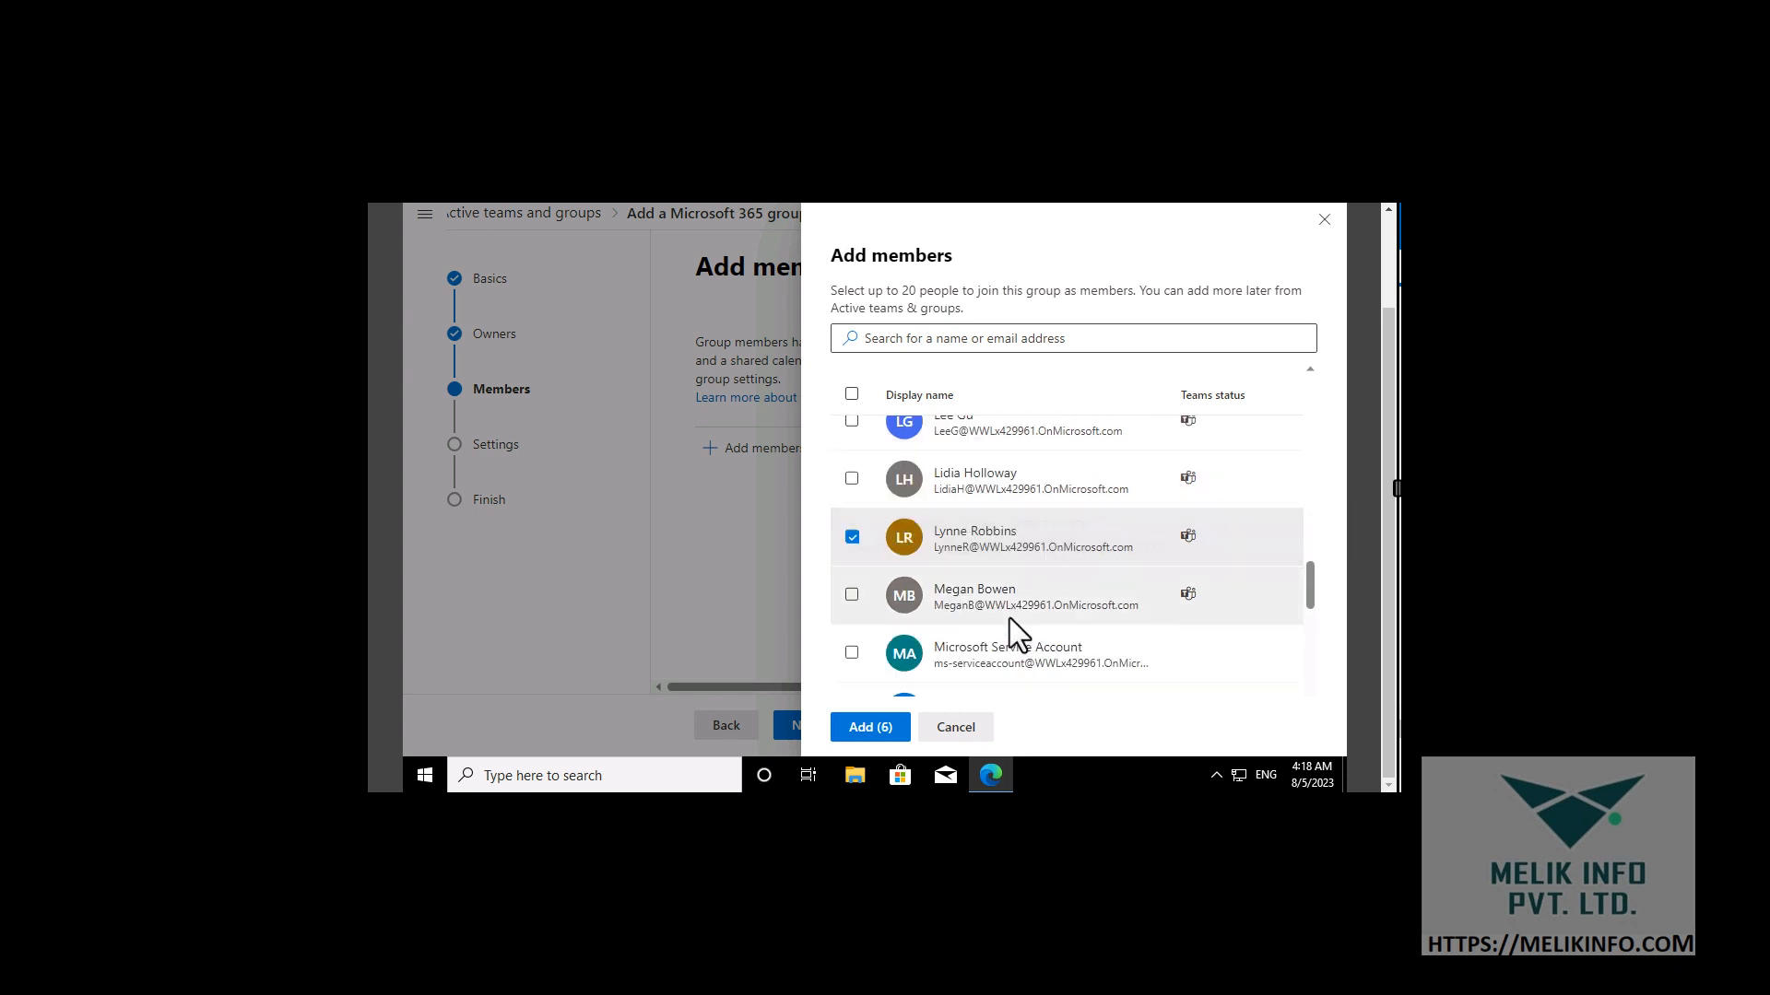
pyautogui.click(851, 599)
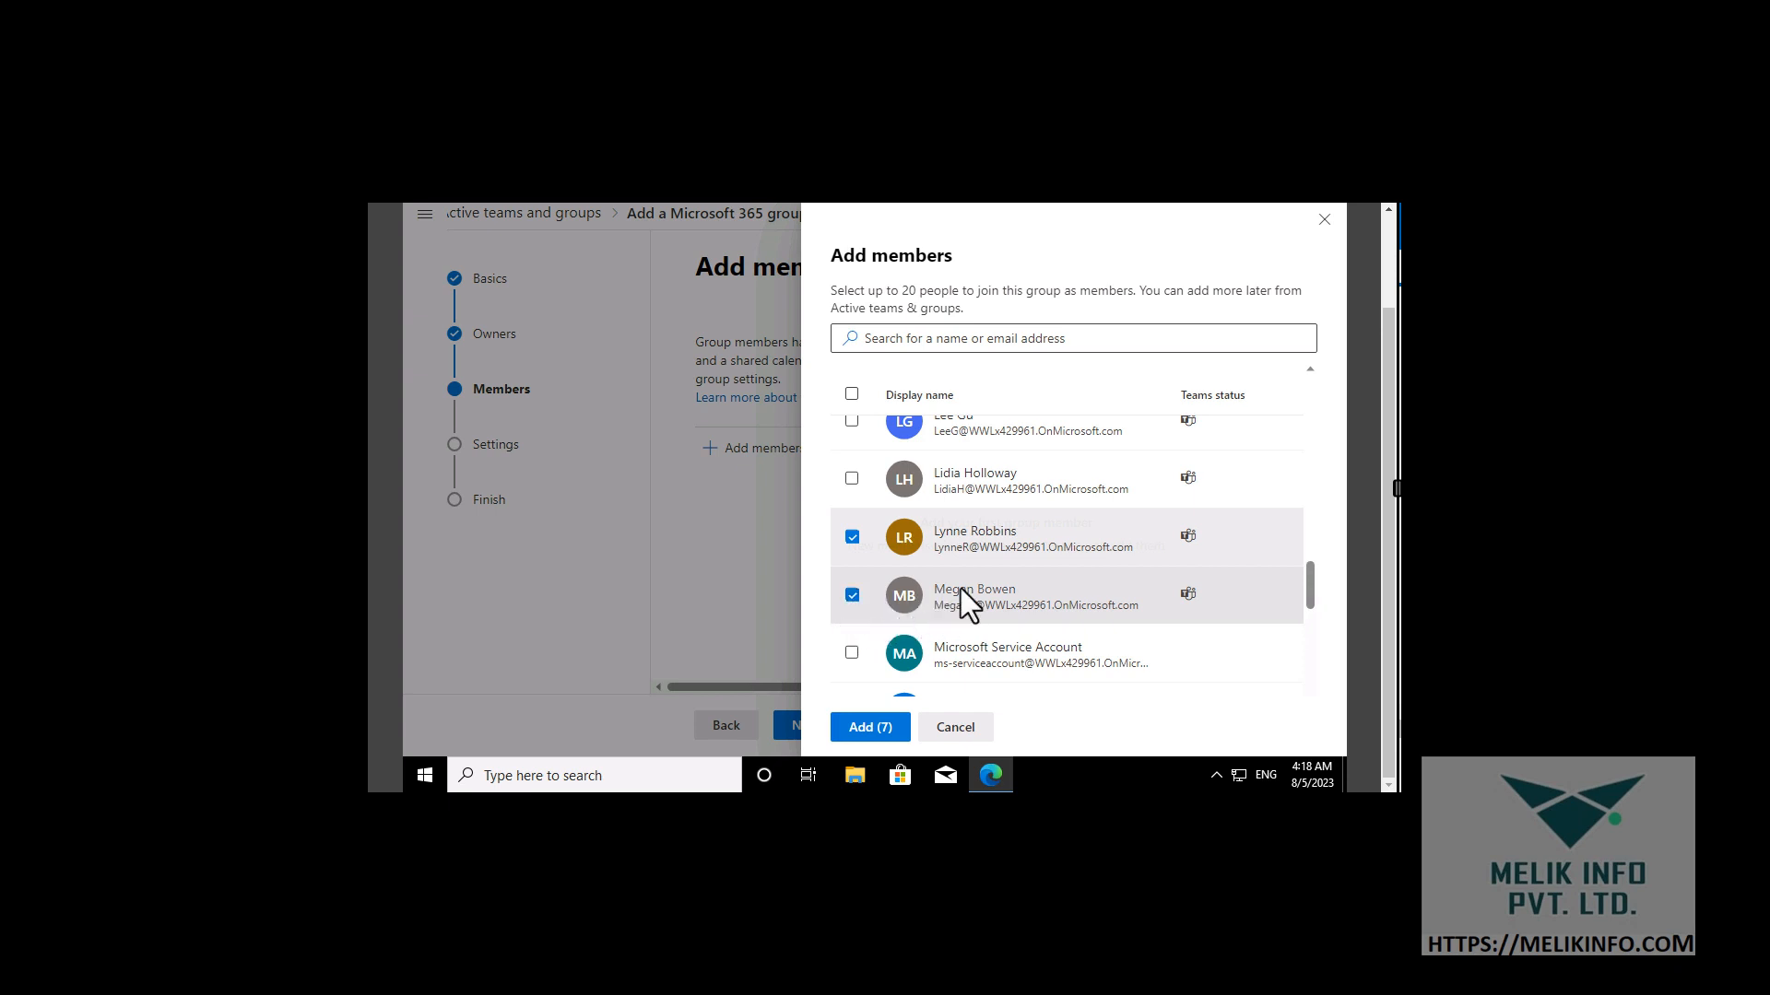
# Select the MOD Administrator account and the users with initials NW and PF for the group
pyautogui.scroll(-2, 960, 590)
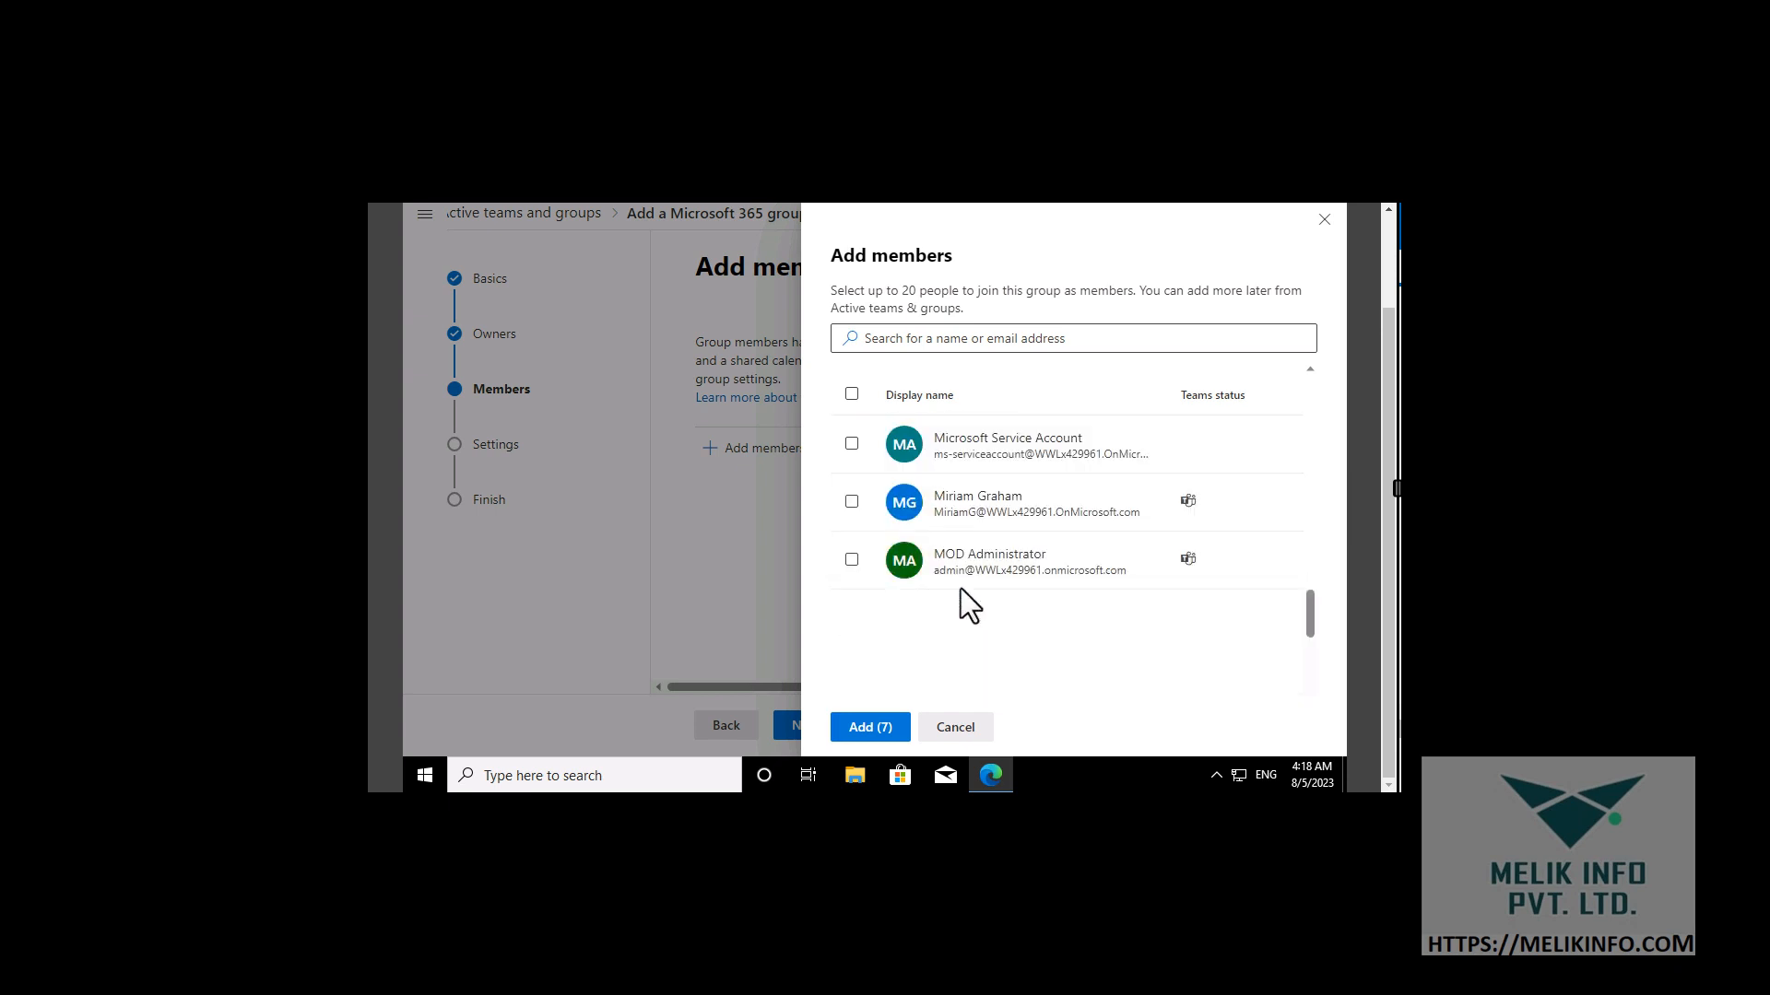
pyautogui.click(844, 562)
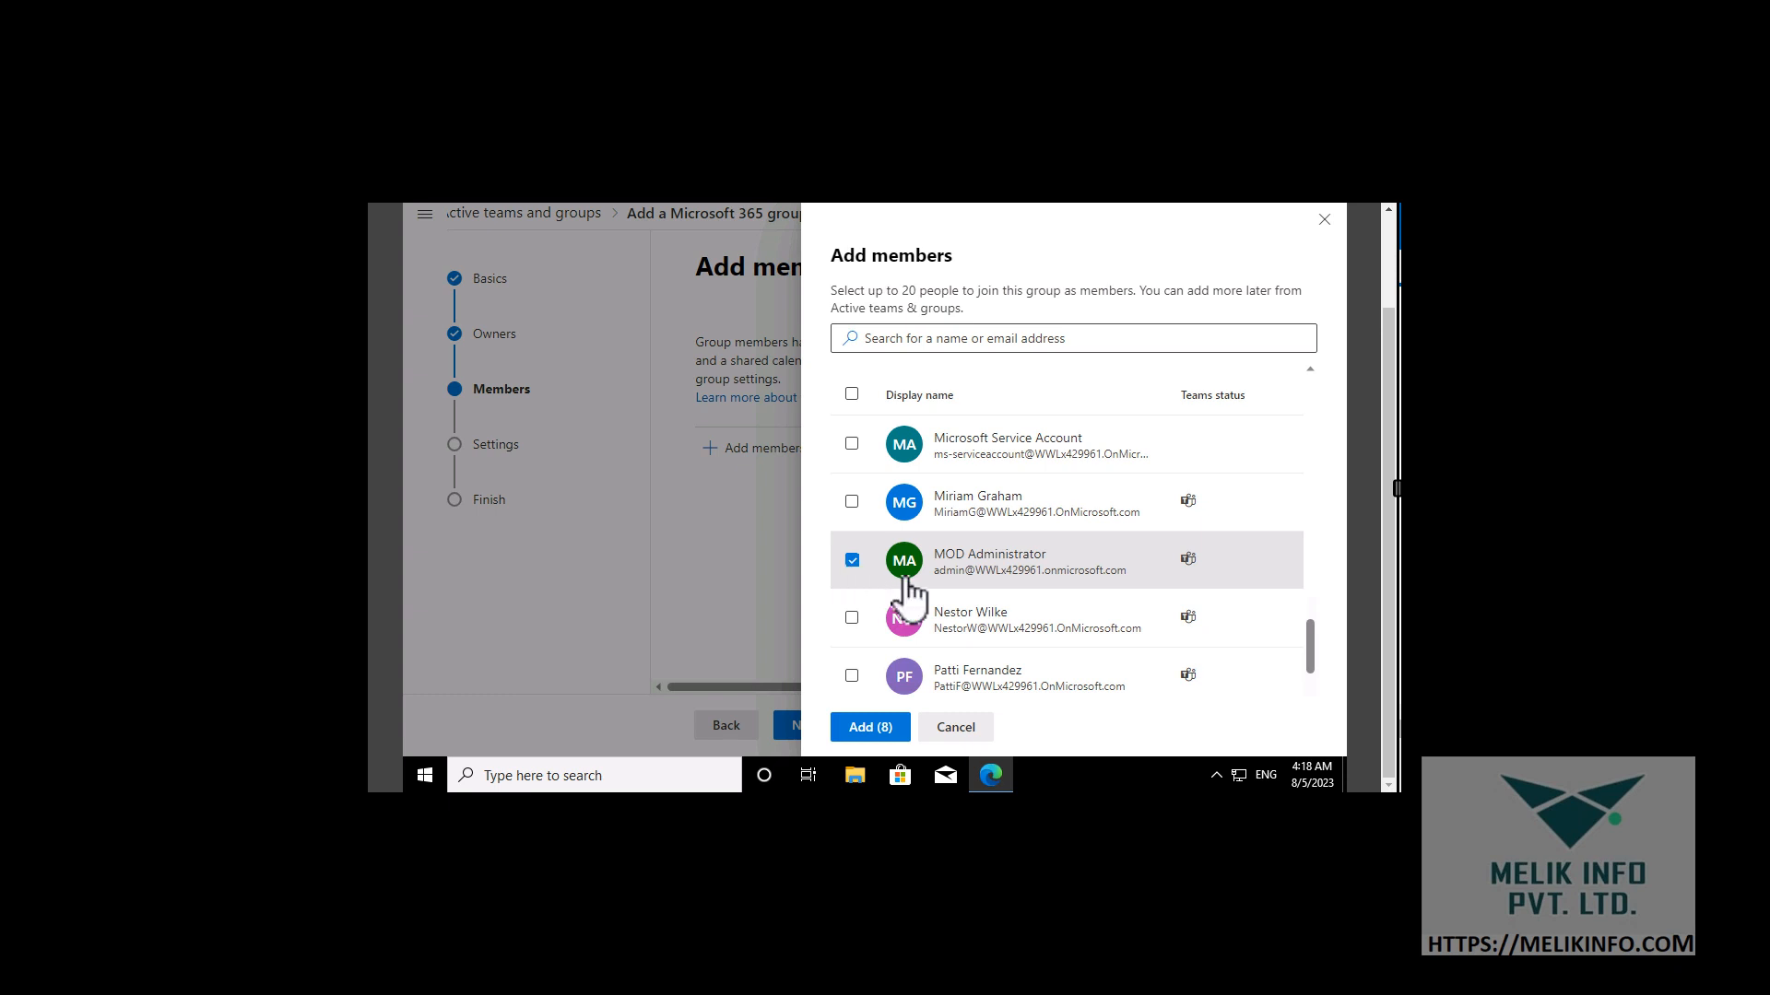
pyautogui.scroll(-1, 935, 581)
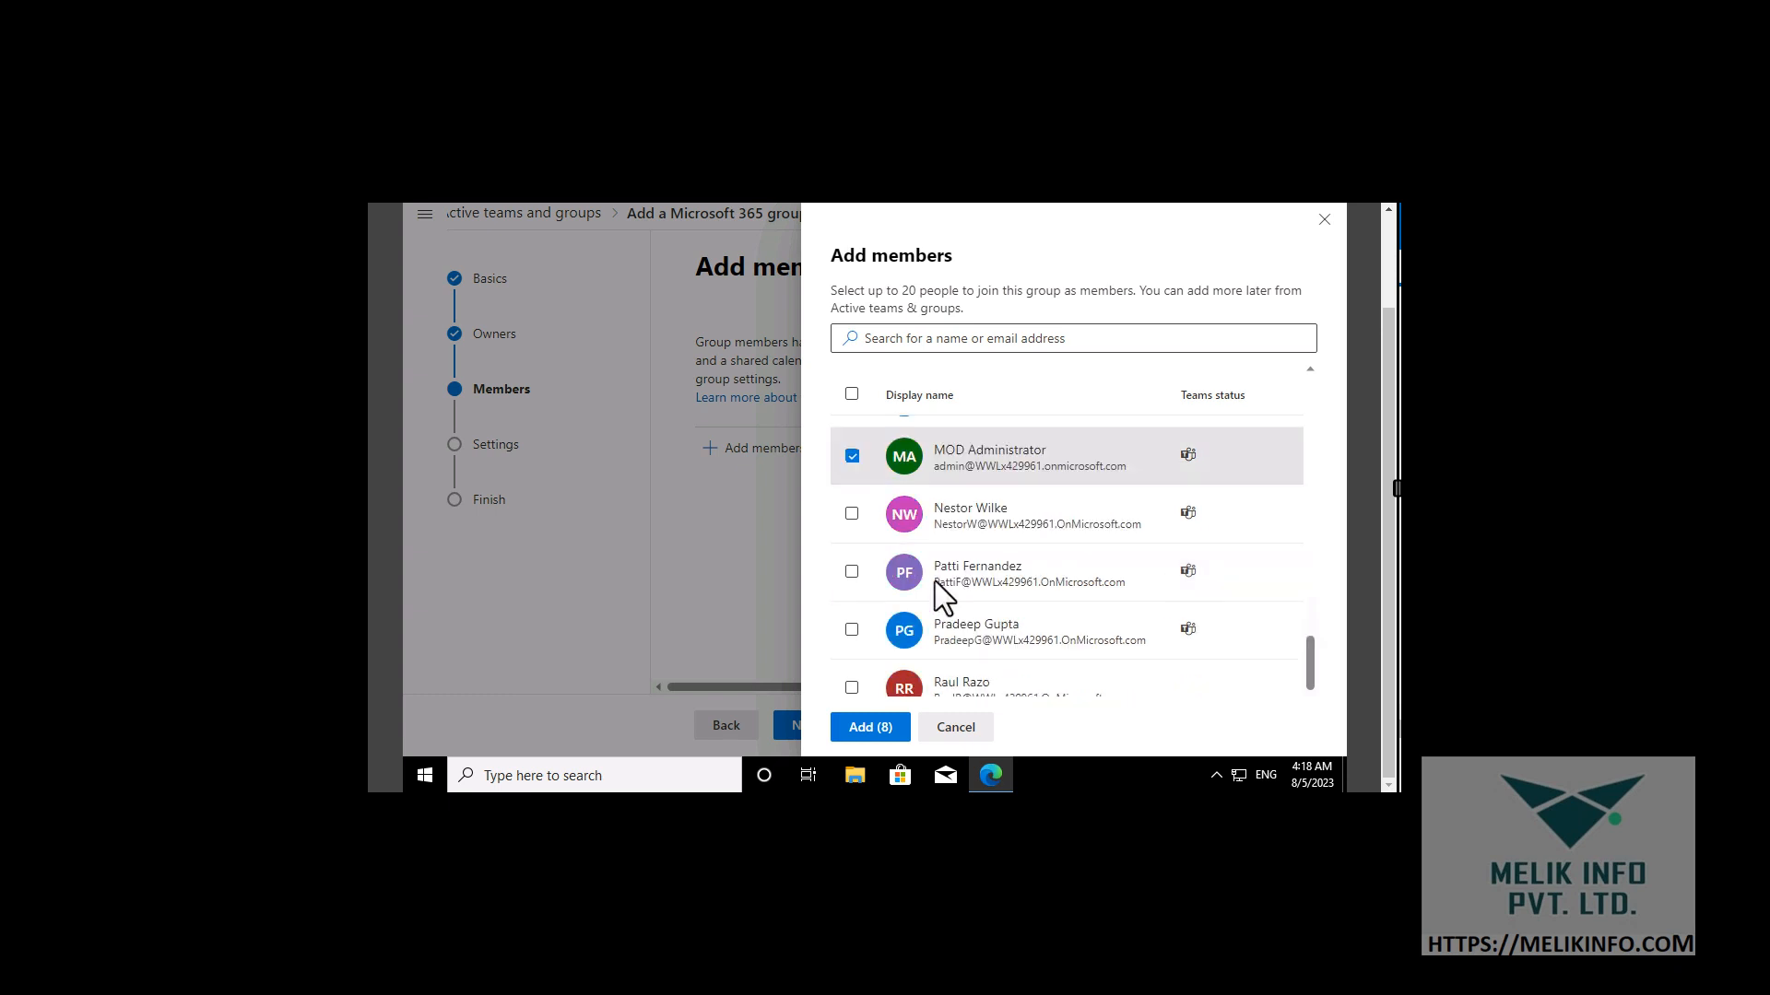
pyautogui.click(852, 514)
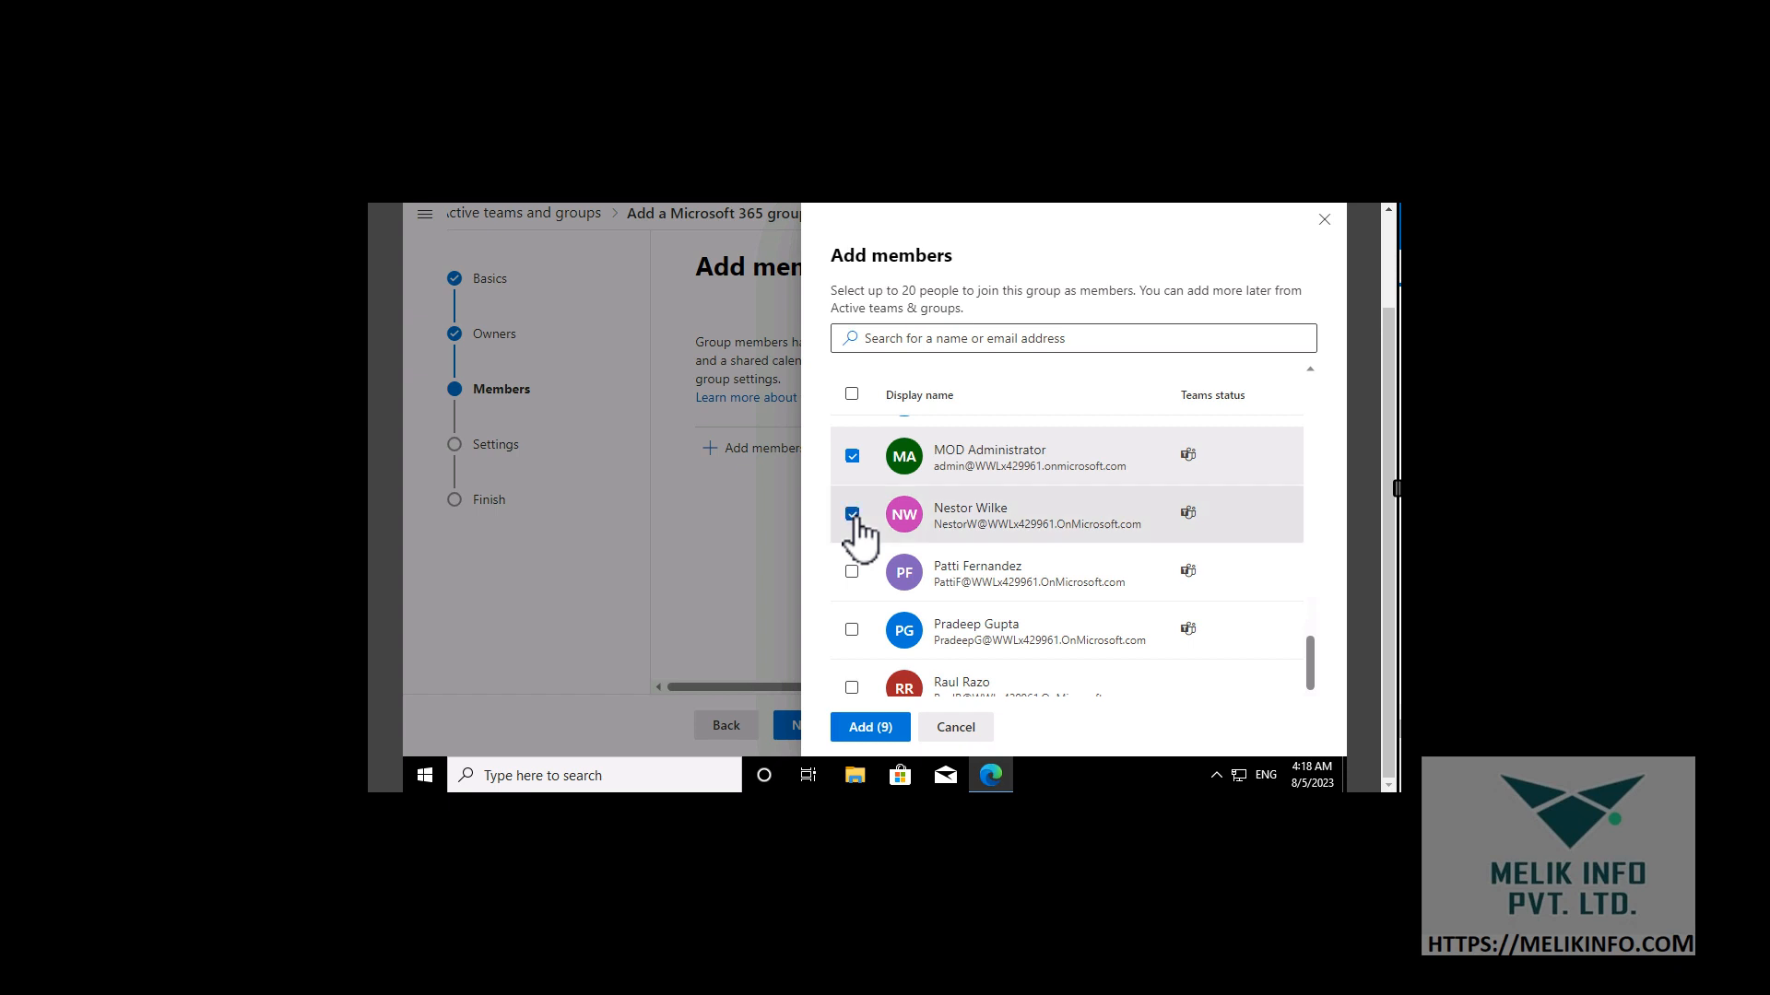
pyautogui.click(852, 571)
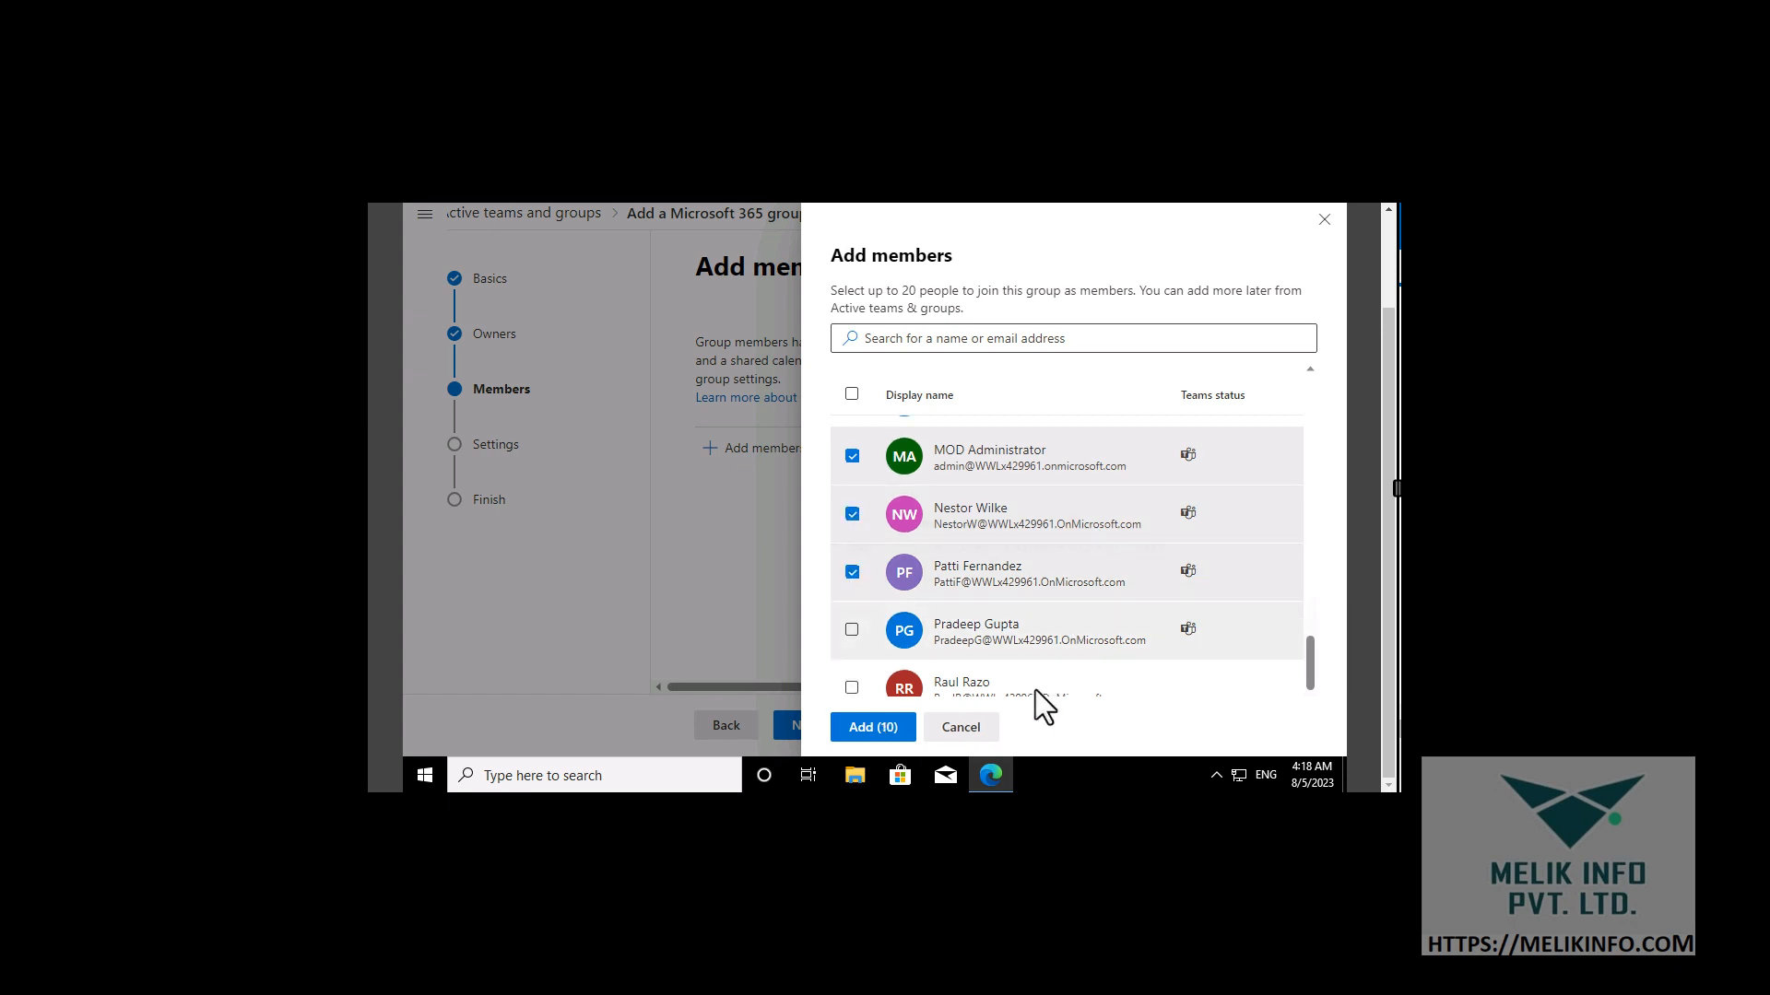
# Add the ten selected users as group members and continue to the group settings
pyautogui.click(868, 732)
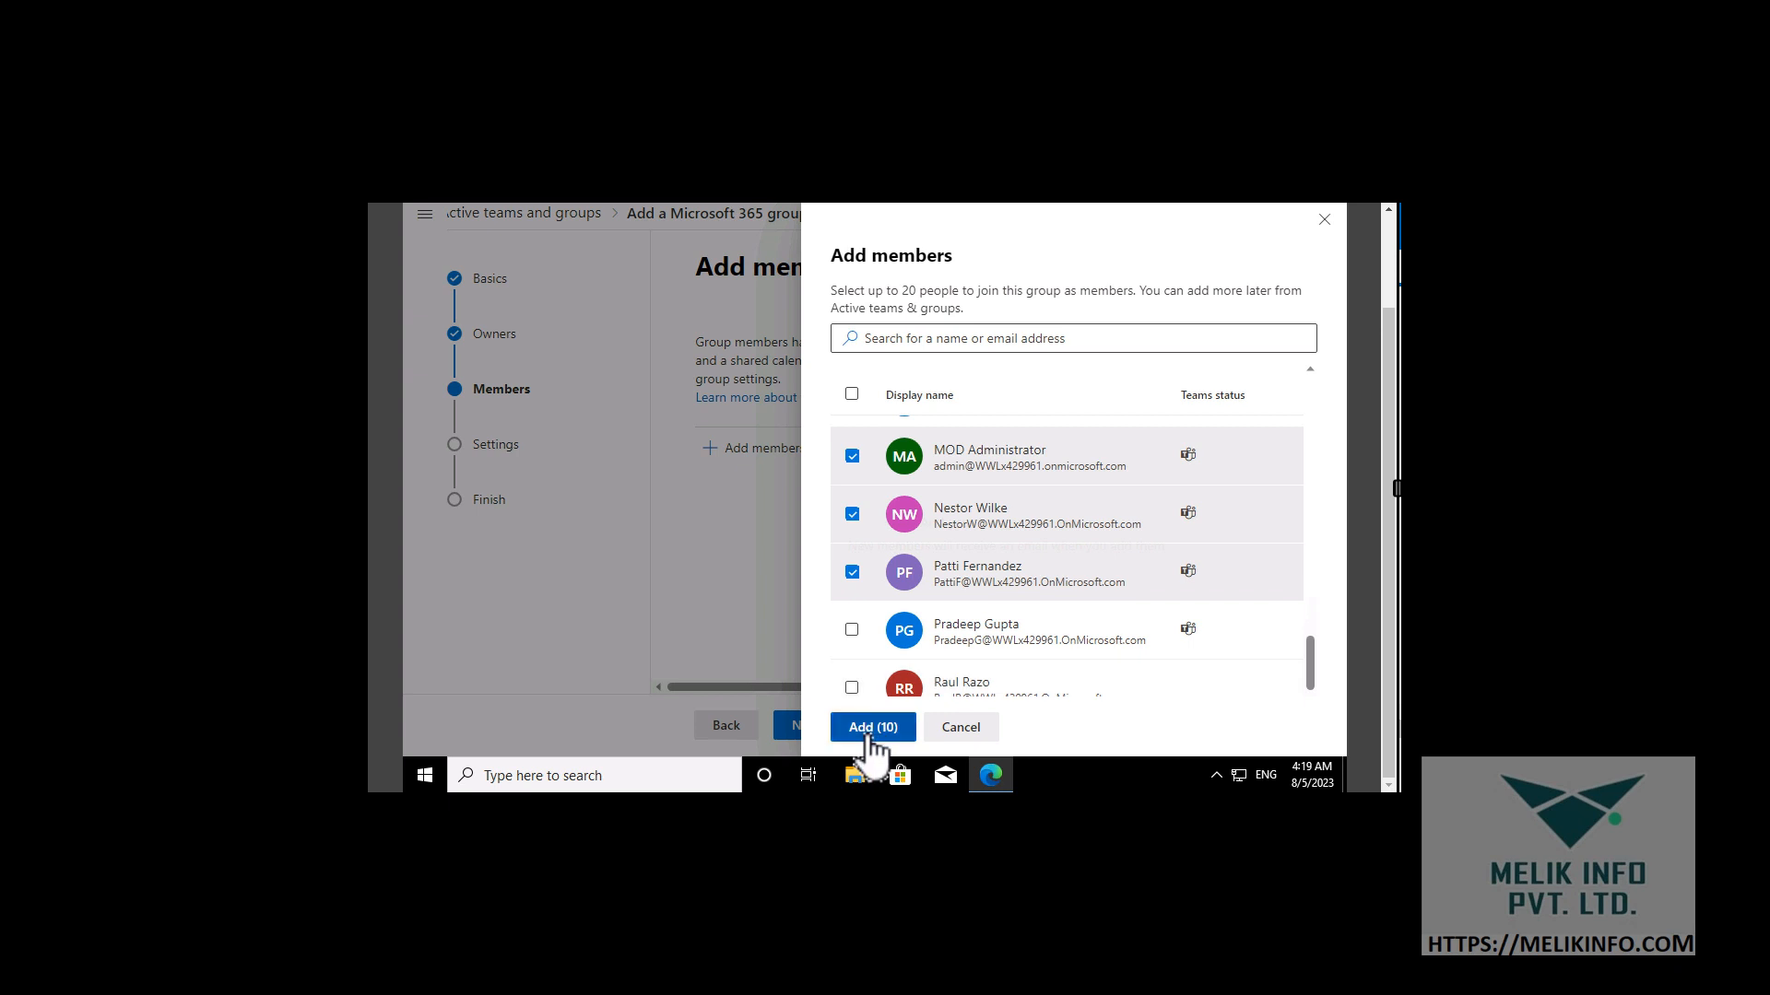
pyautogui.scroll(-5, 898, 534)
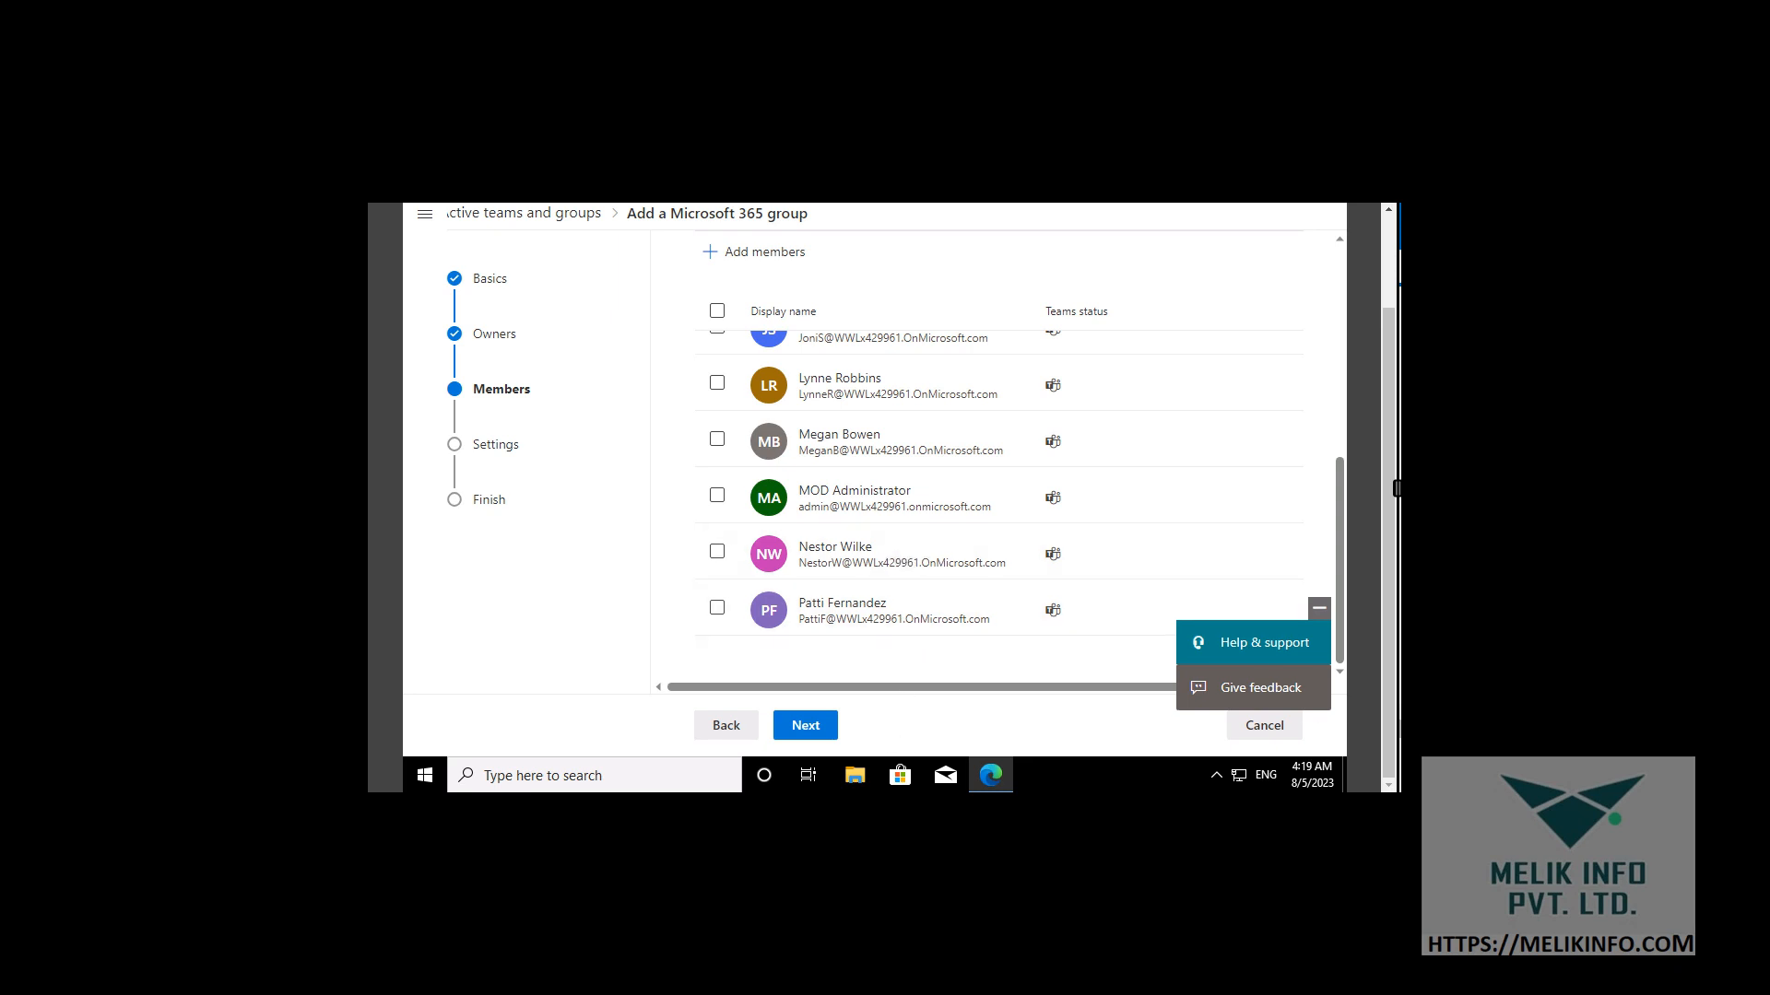
pyautogui.click(827, 728)
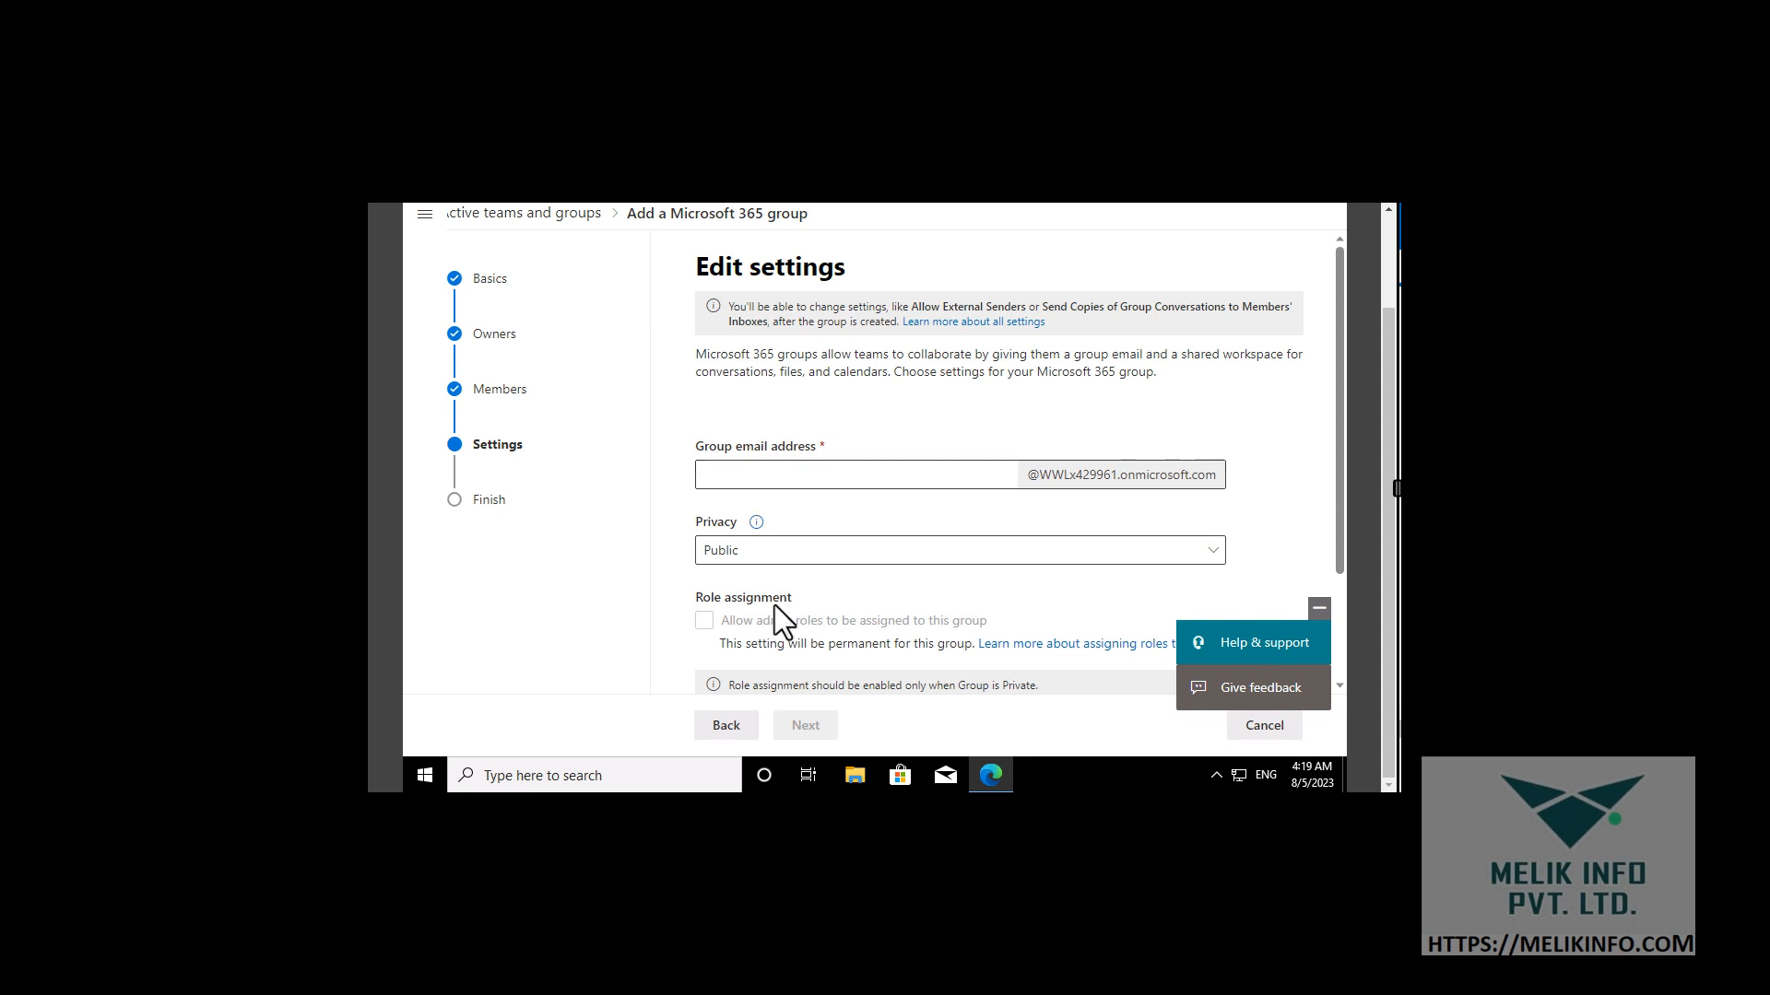
# Return to the members page and add the user with initials AV to the group
pyautogui.scroll(-3, 774, 605)
pyautogui.click(735, 738)
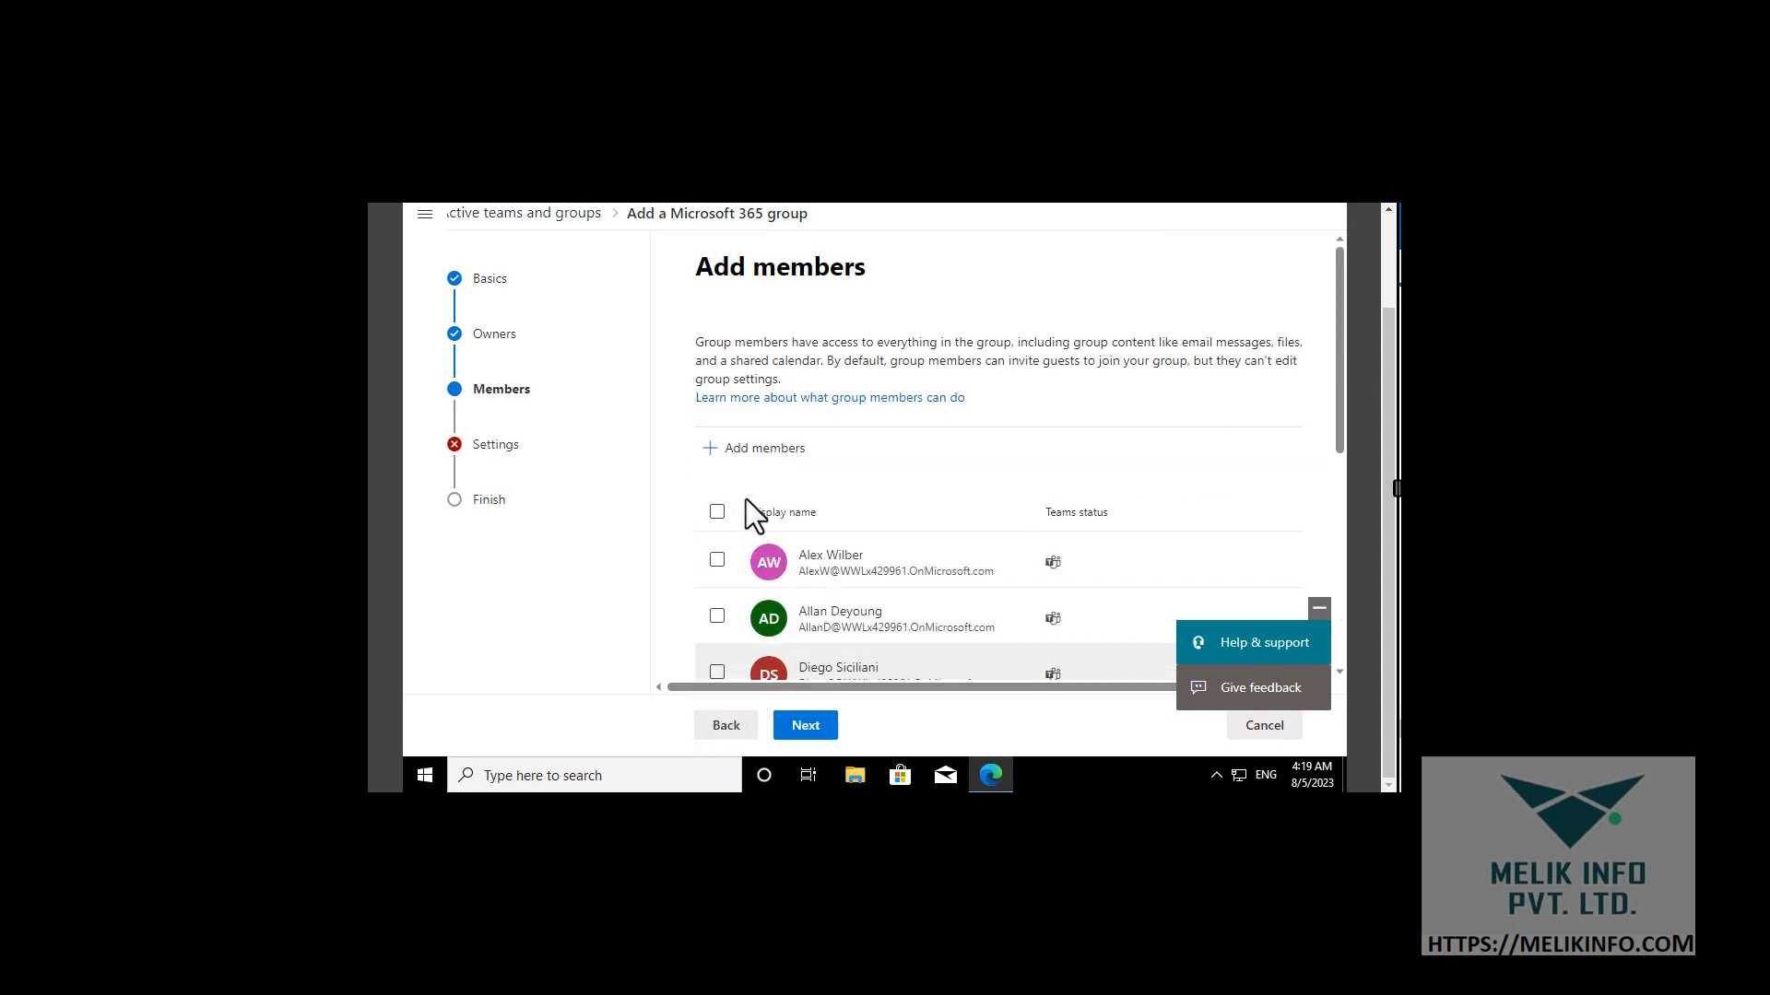
pyautogui.click(754, 450)
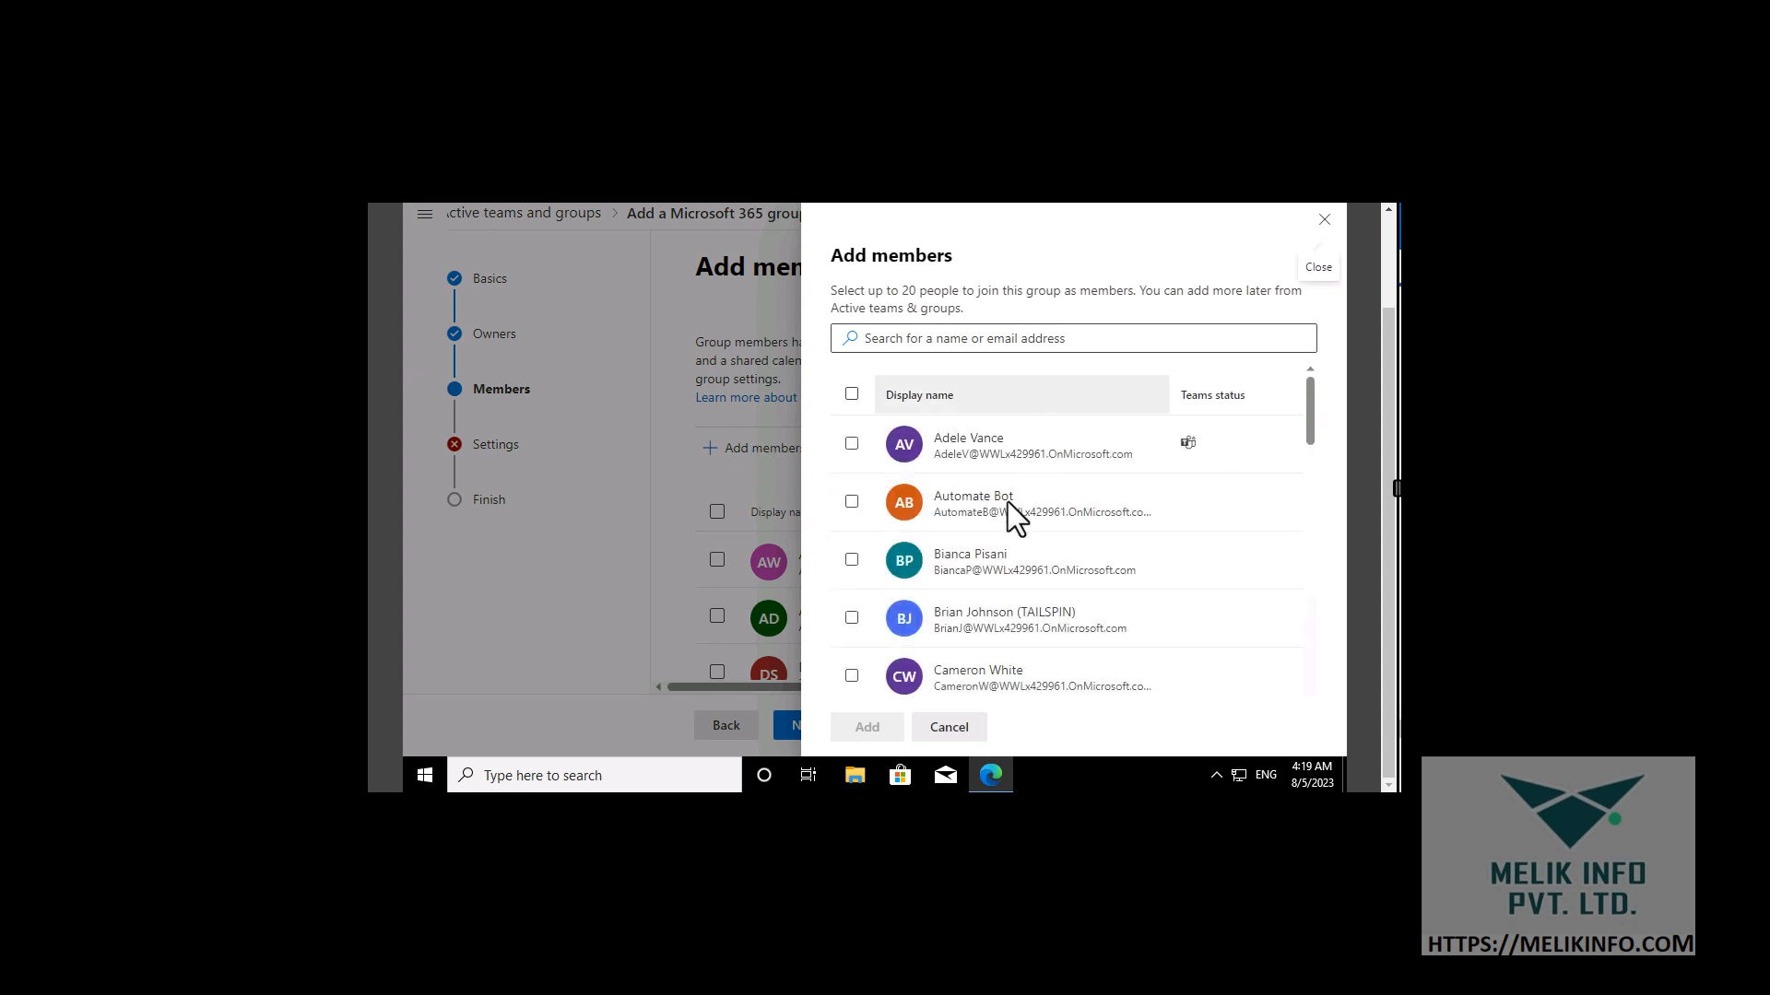
pyautogui.click(852, 445)
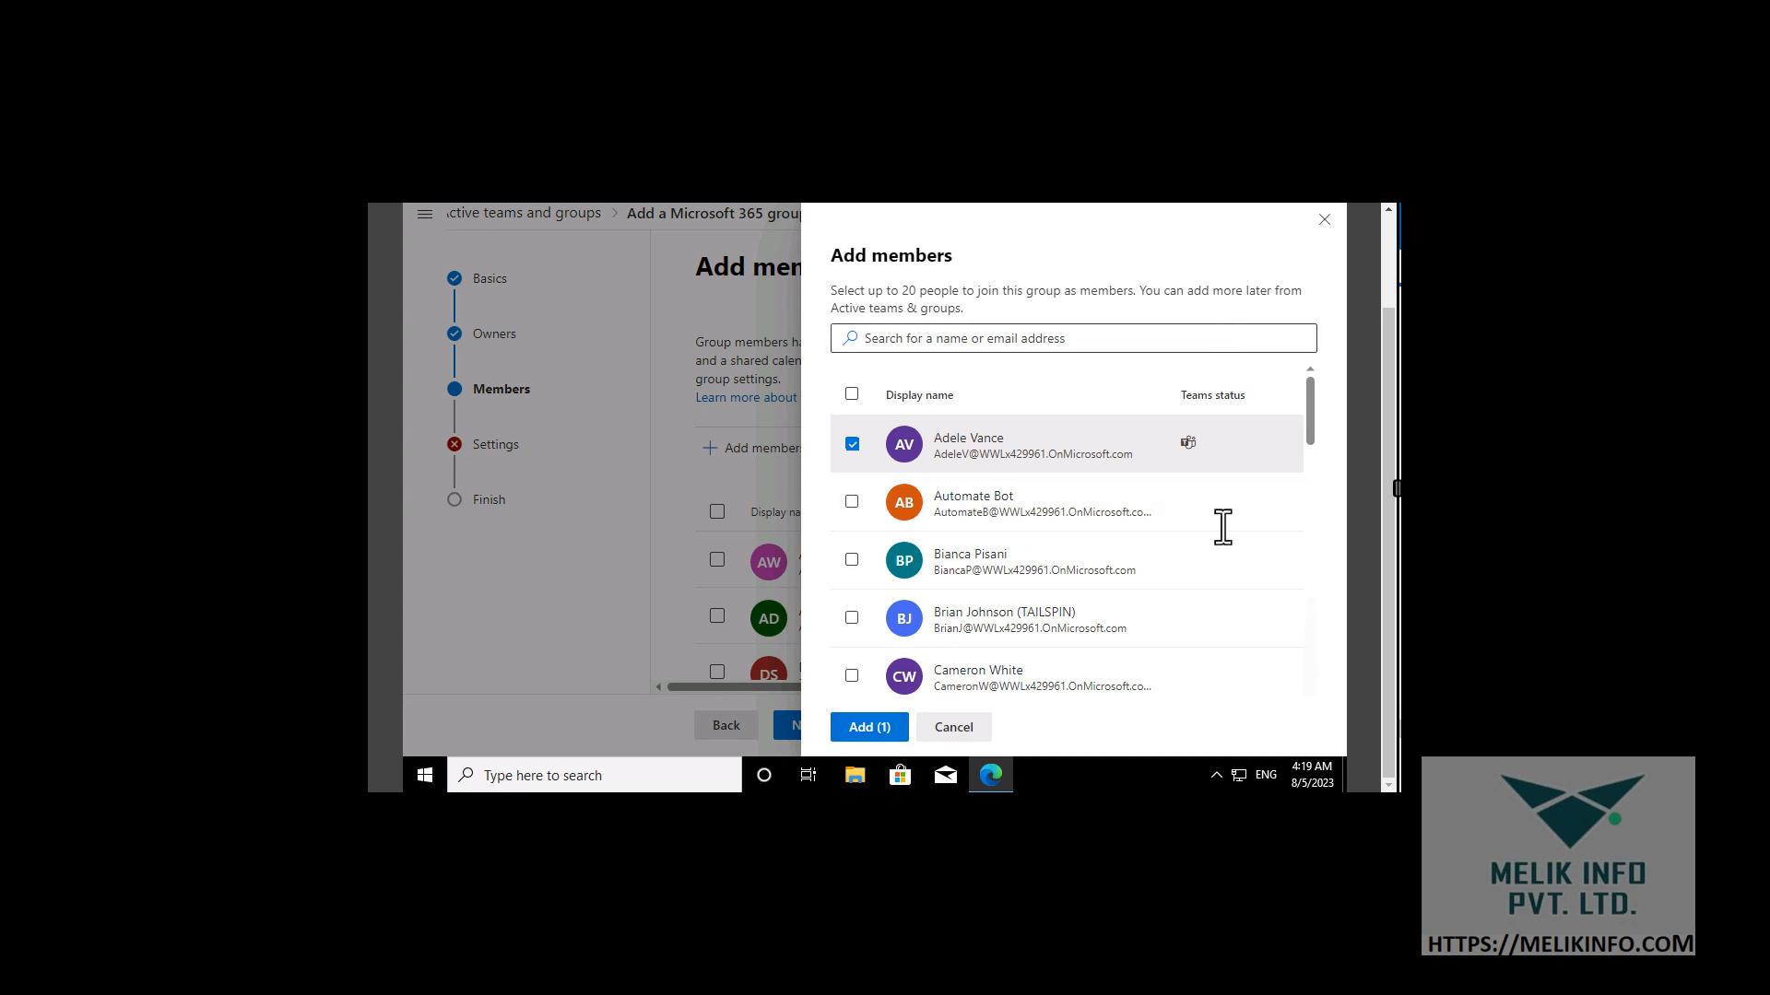
pyautogui.scroll(-5, 1218, 566)
pyautogui.scroll(-3, 1219, 565)
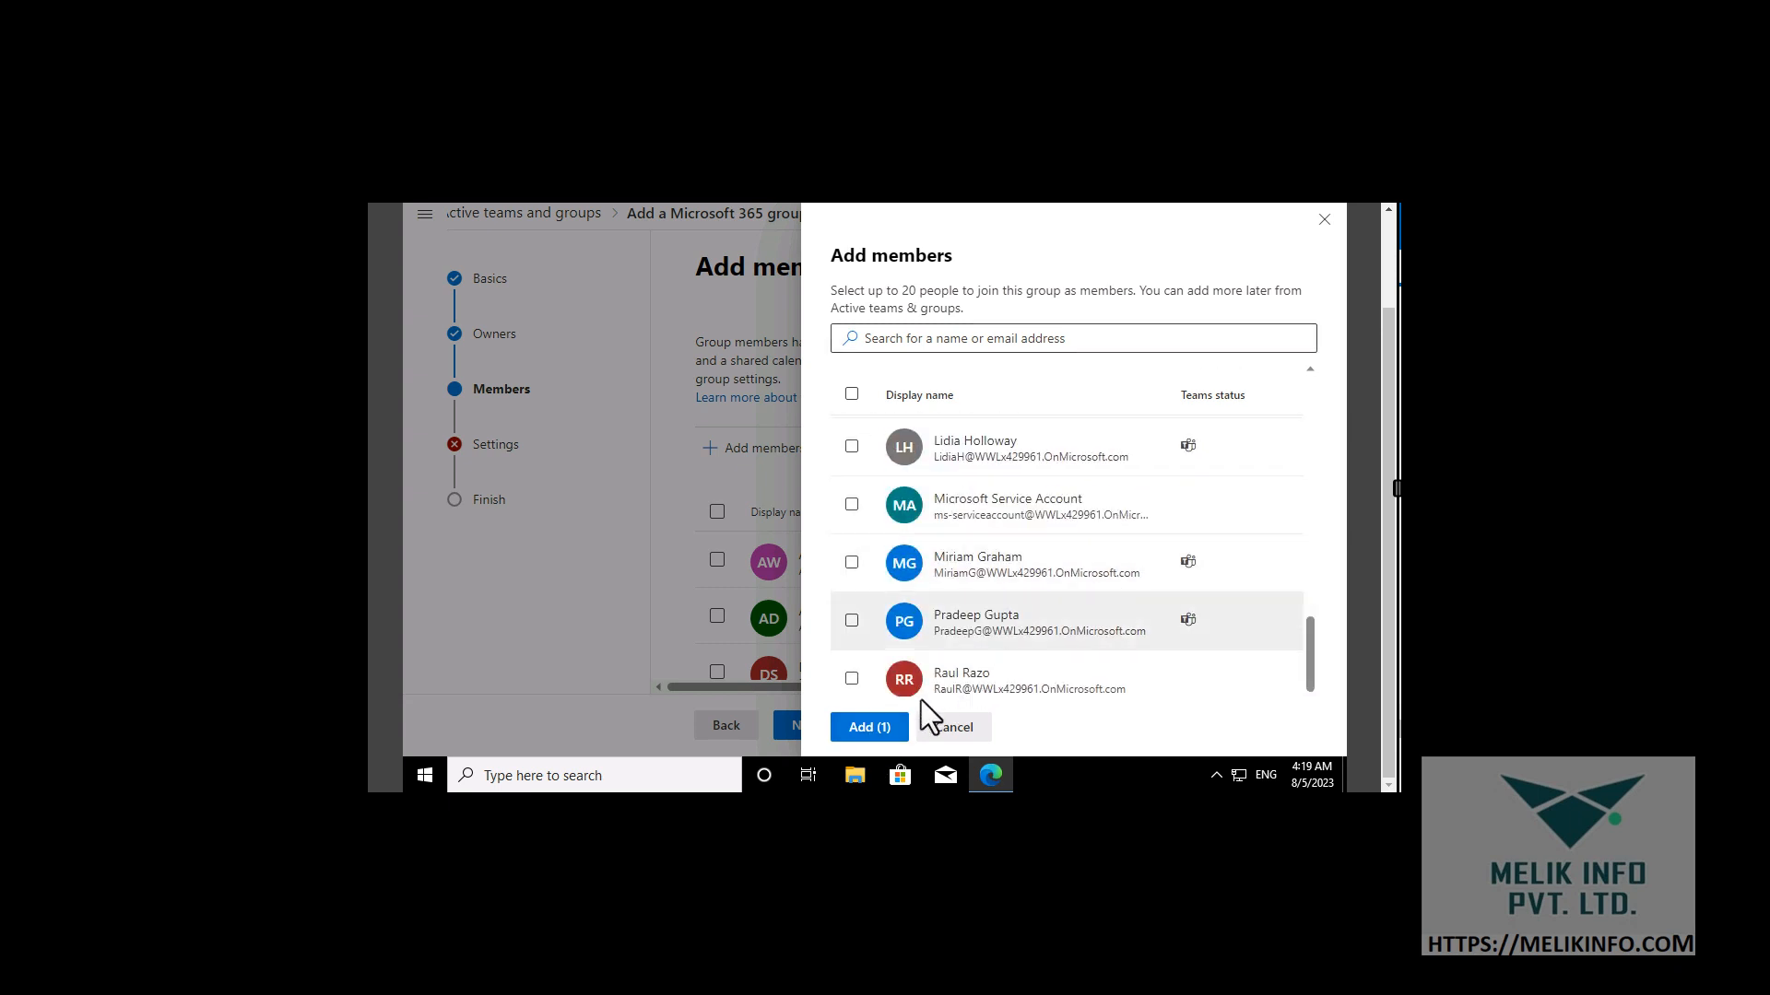
pyautogui.click(887, 727)
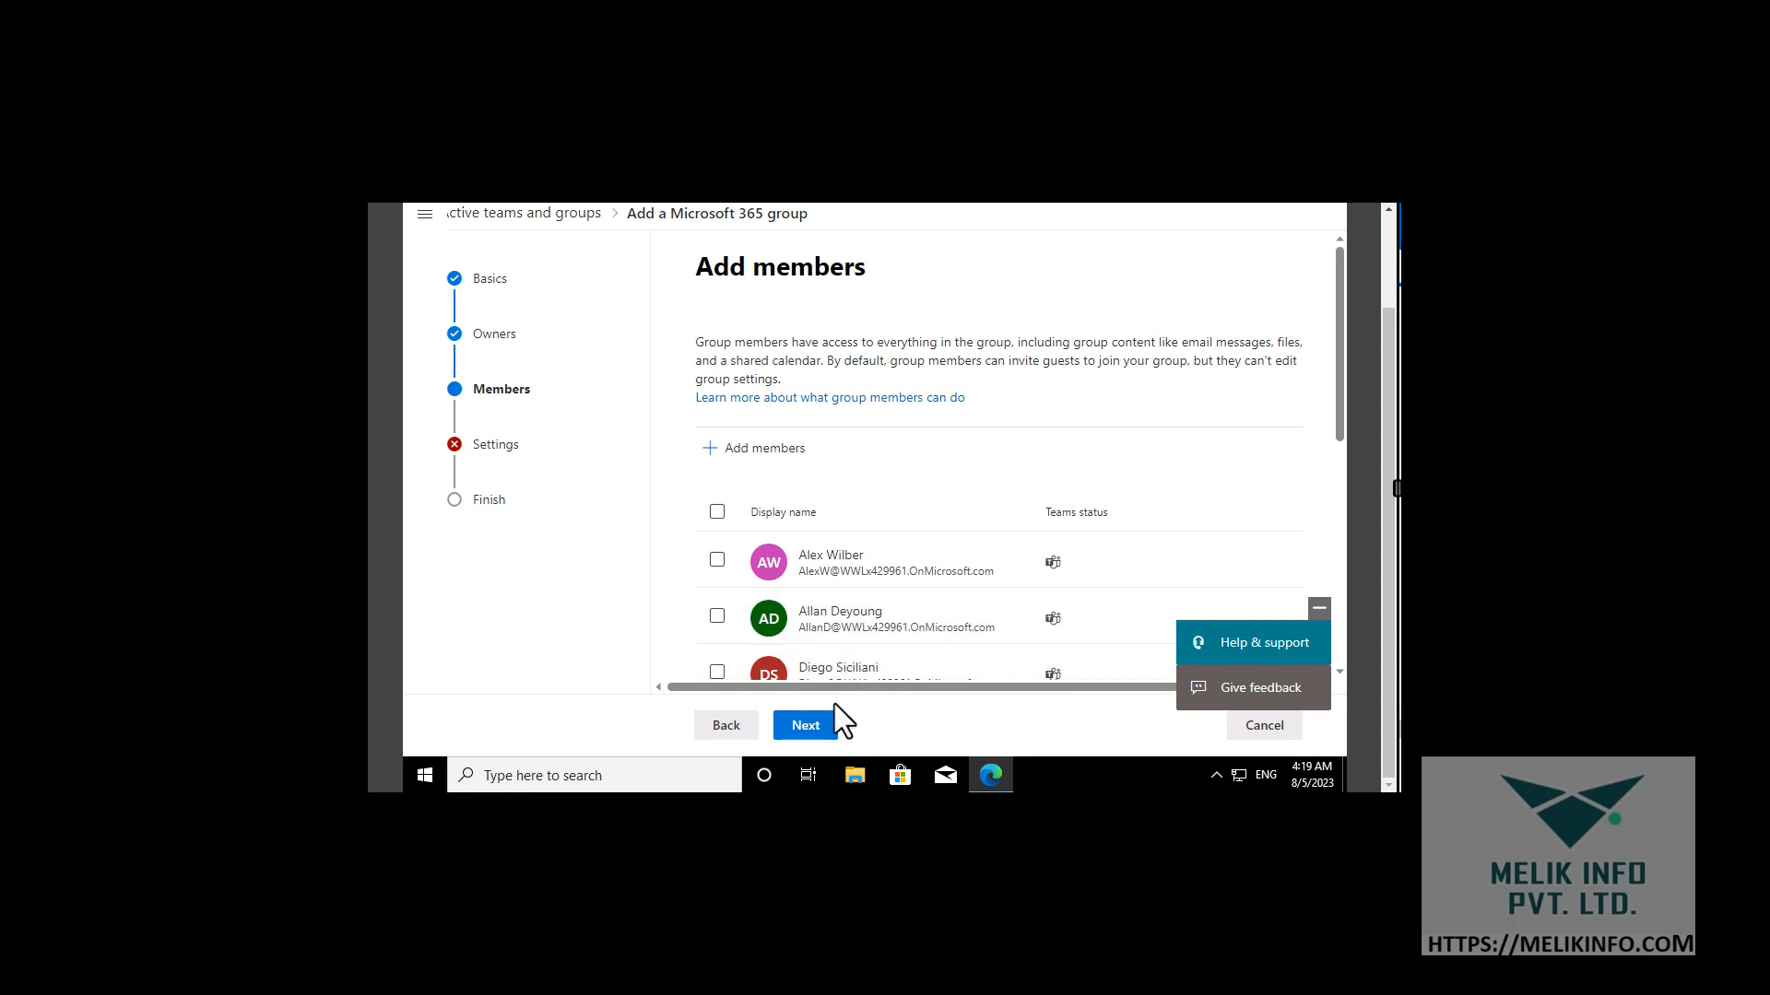
# In the group settings, set the email address to m365pilotproject and privacy to Private, keep team creation enabled, and continue to the review
pyautogui.click(804, 726)
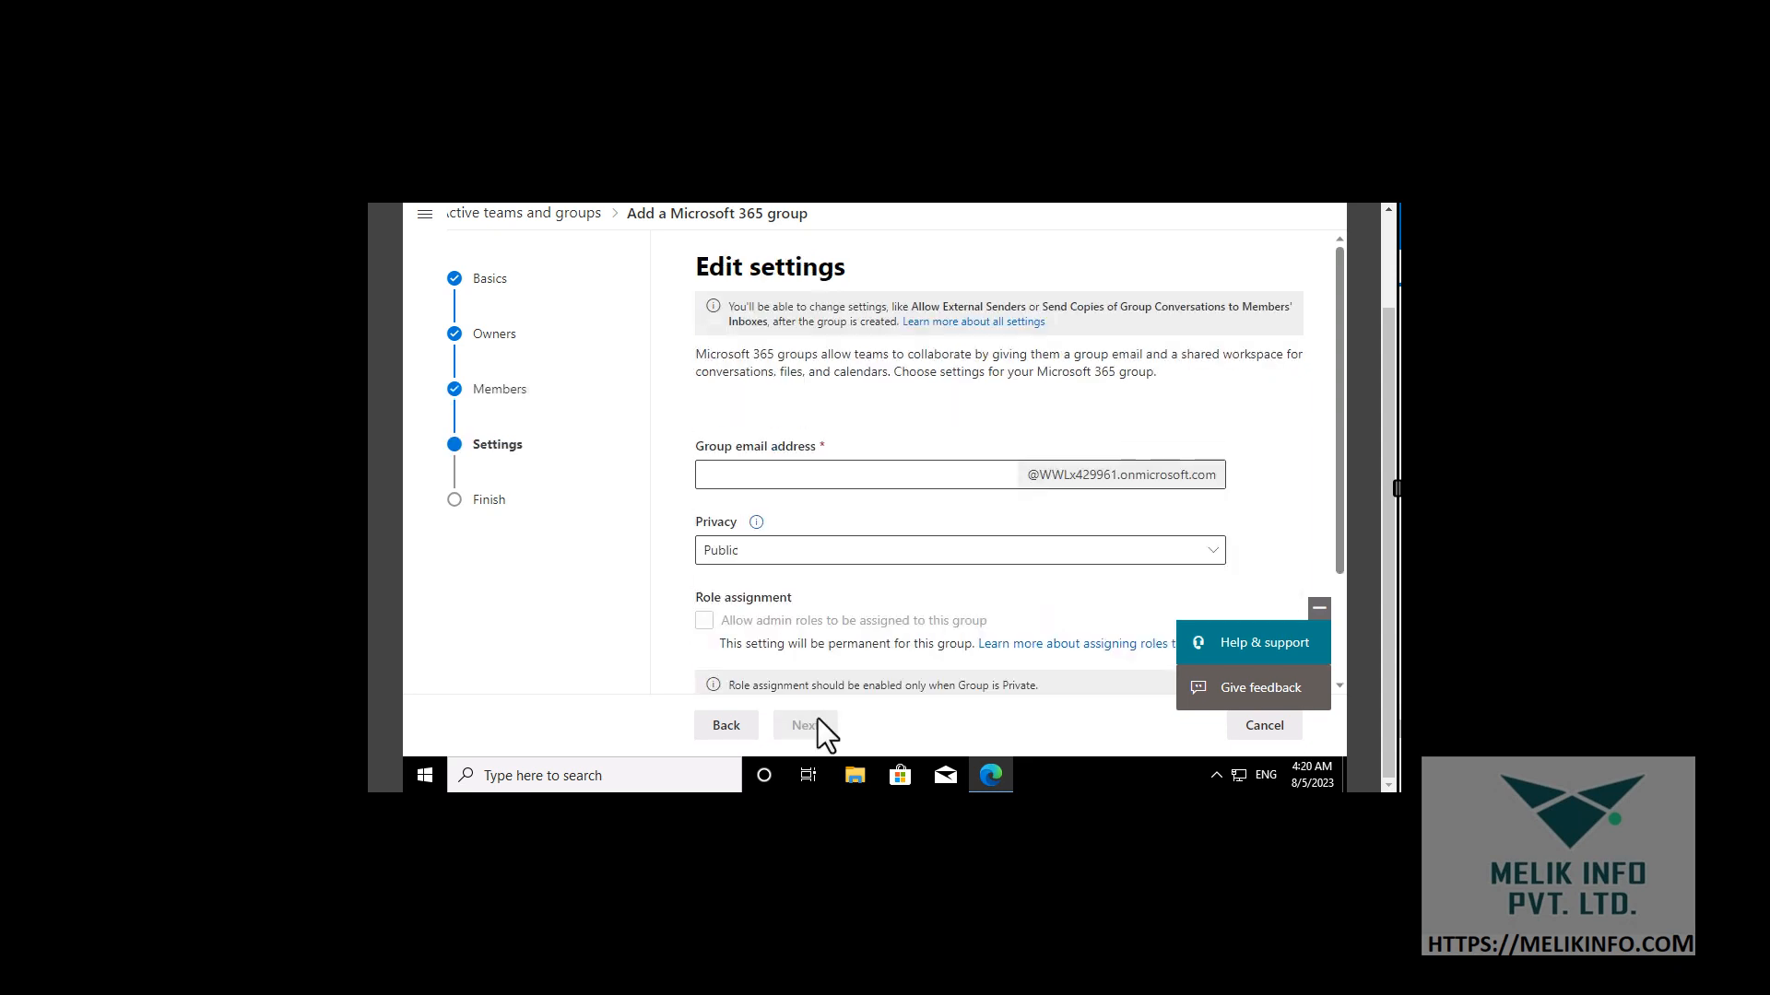
pyautogui.click(1014, 475)
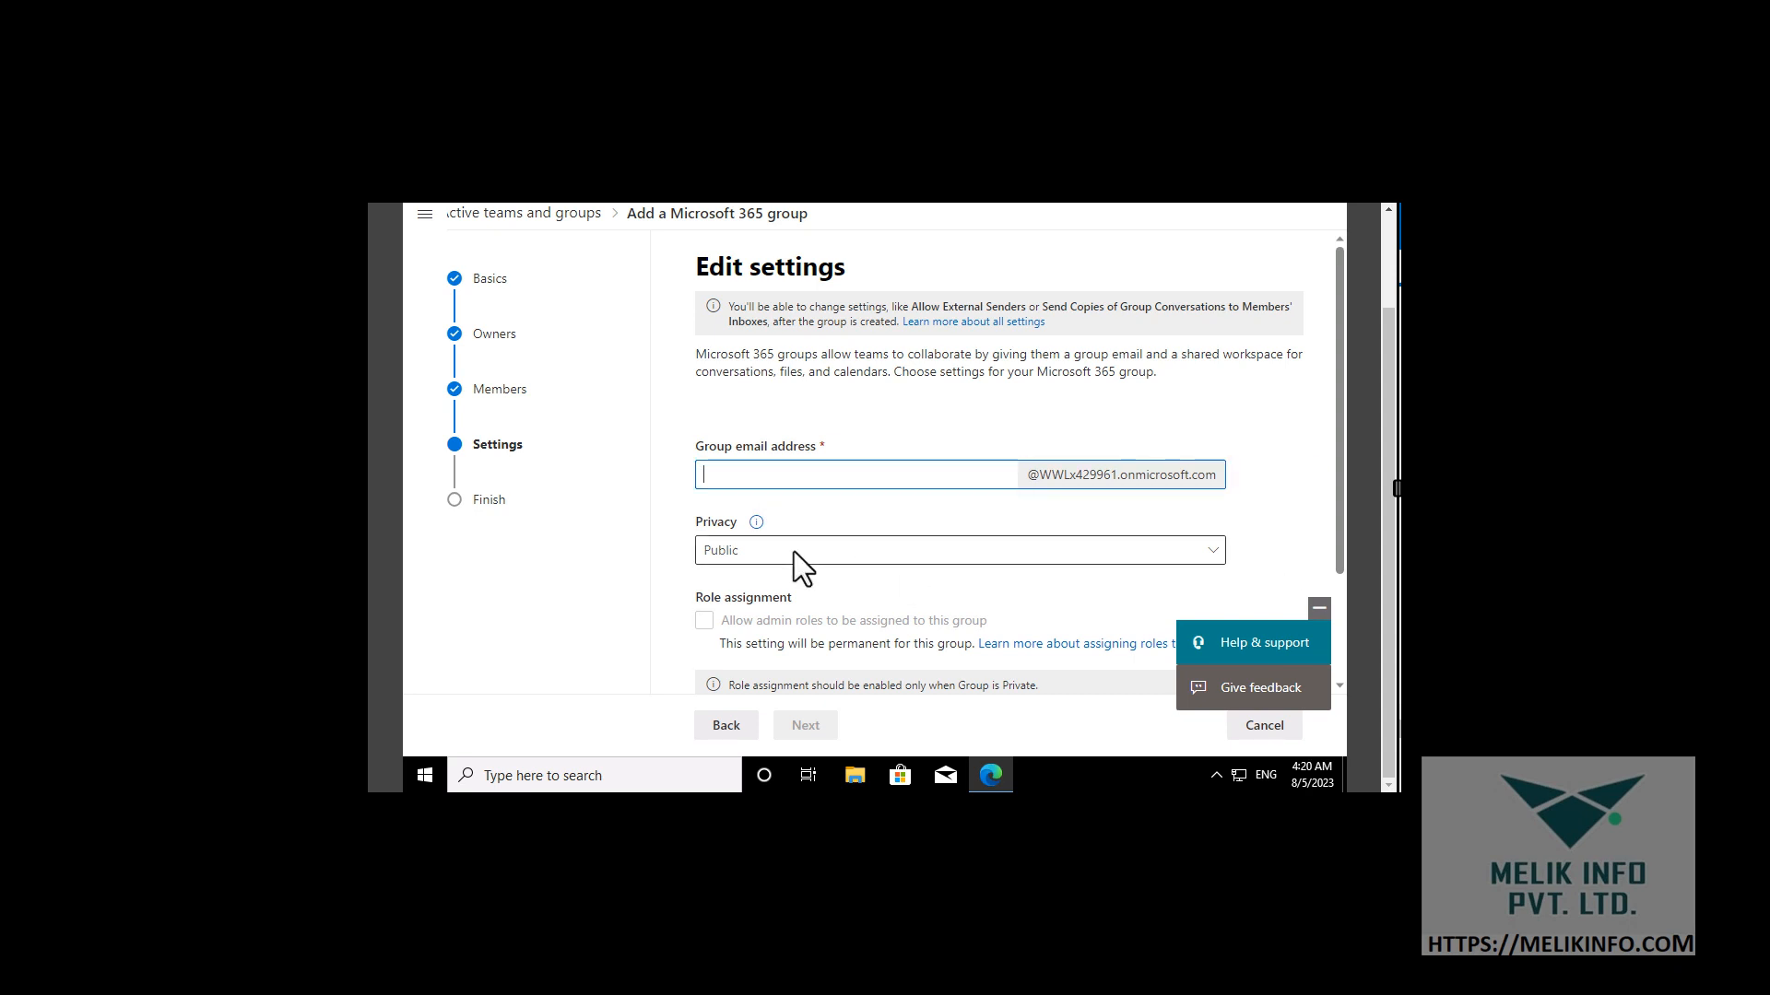
pyautogui.write('m365pilotproject')
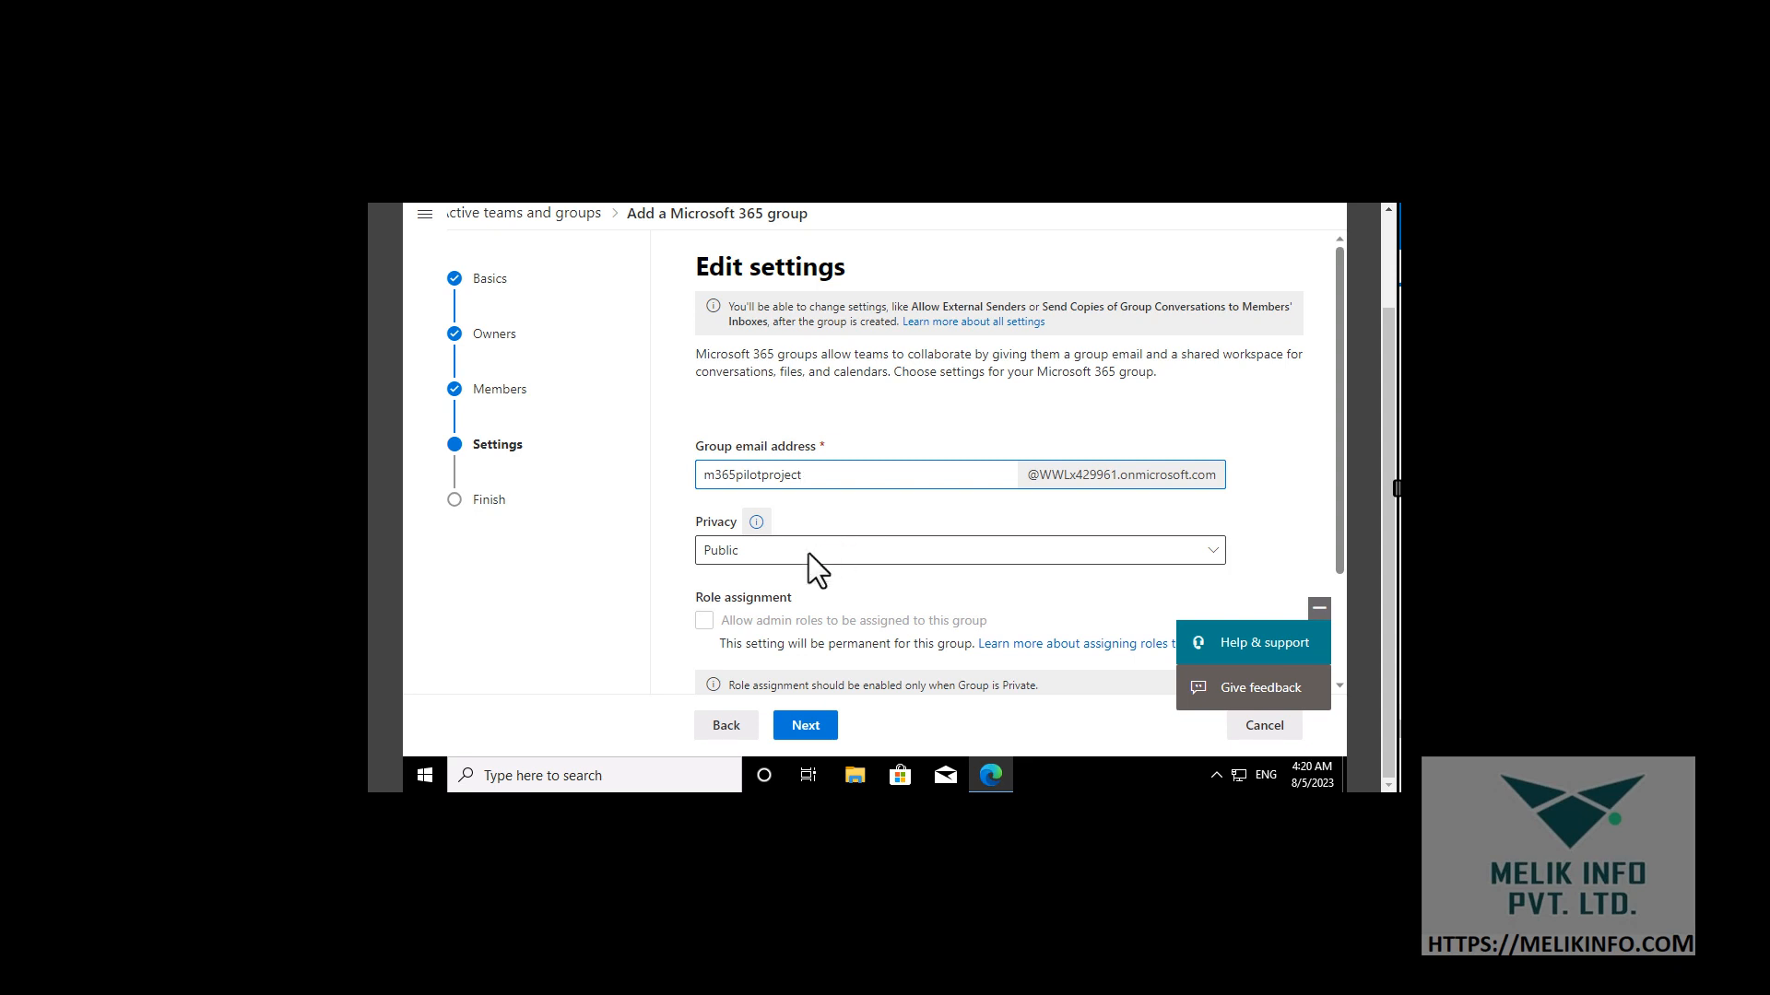
pyautogui.click(846, 550)
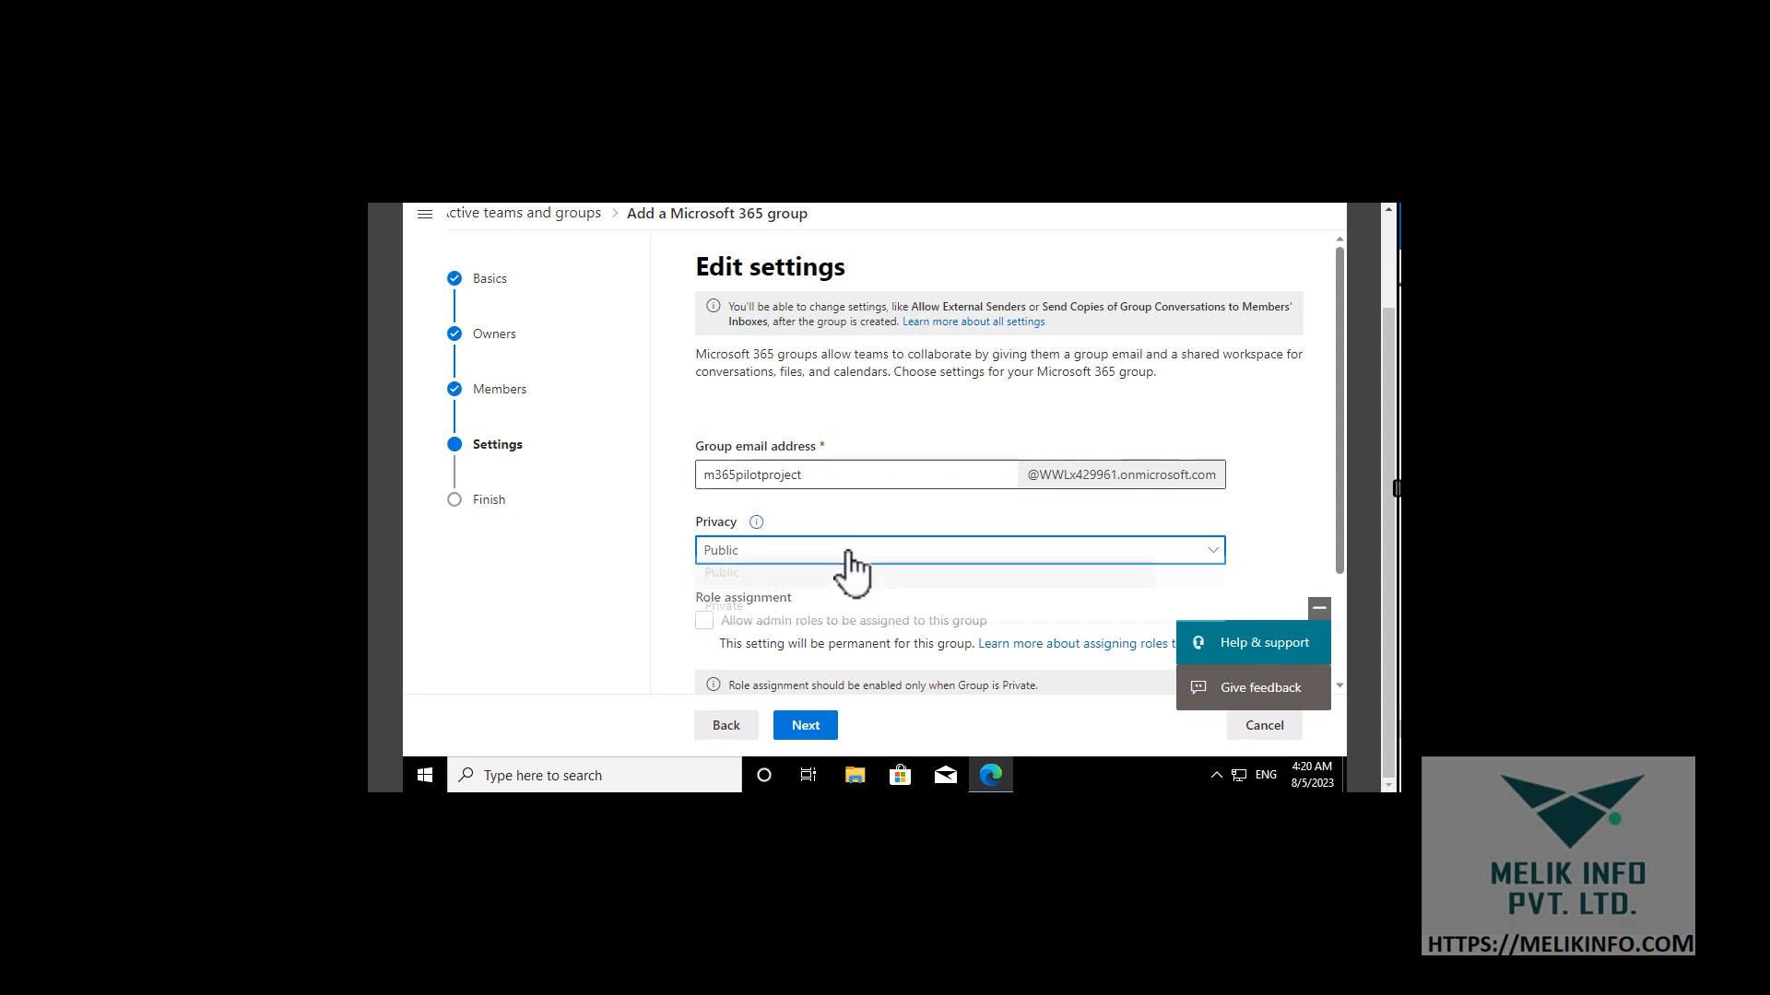
pyautogui.click(725, 616)
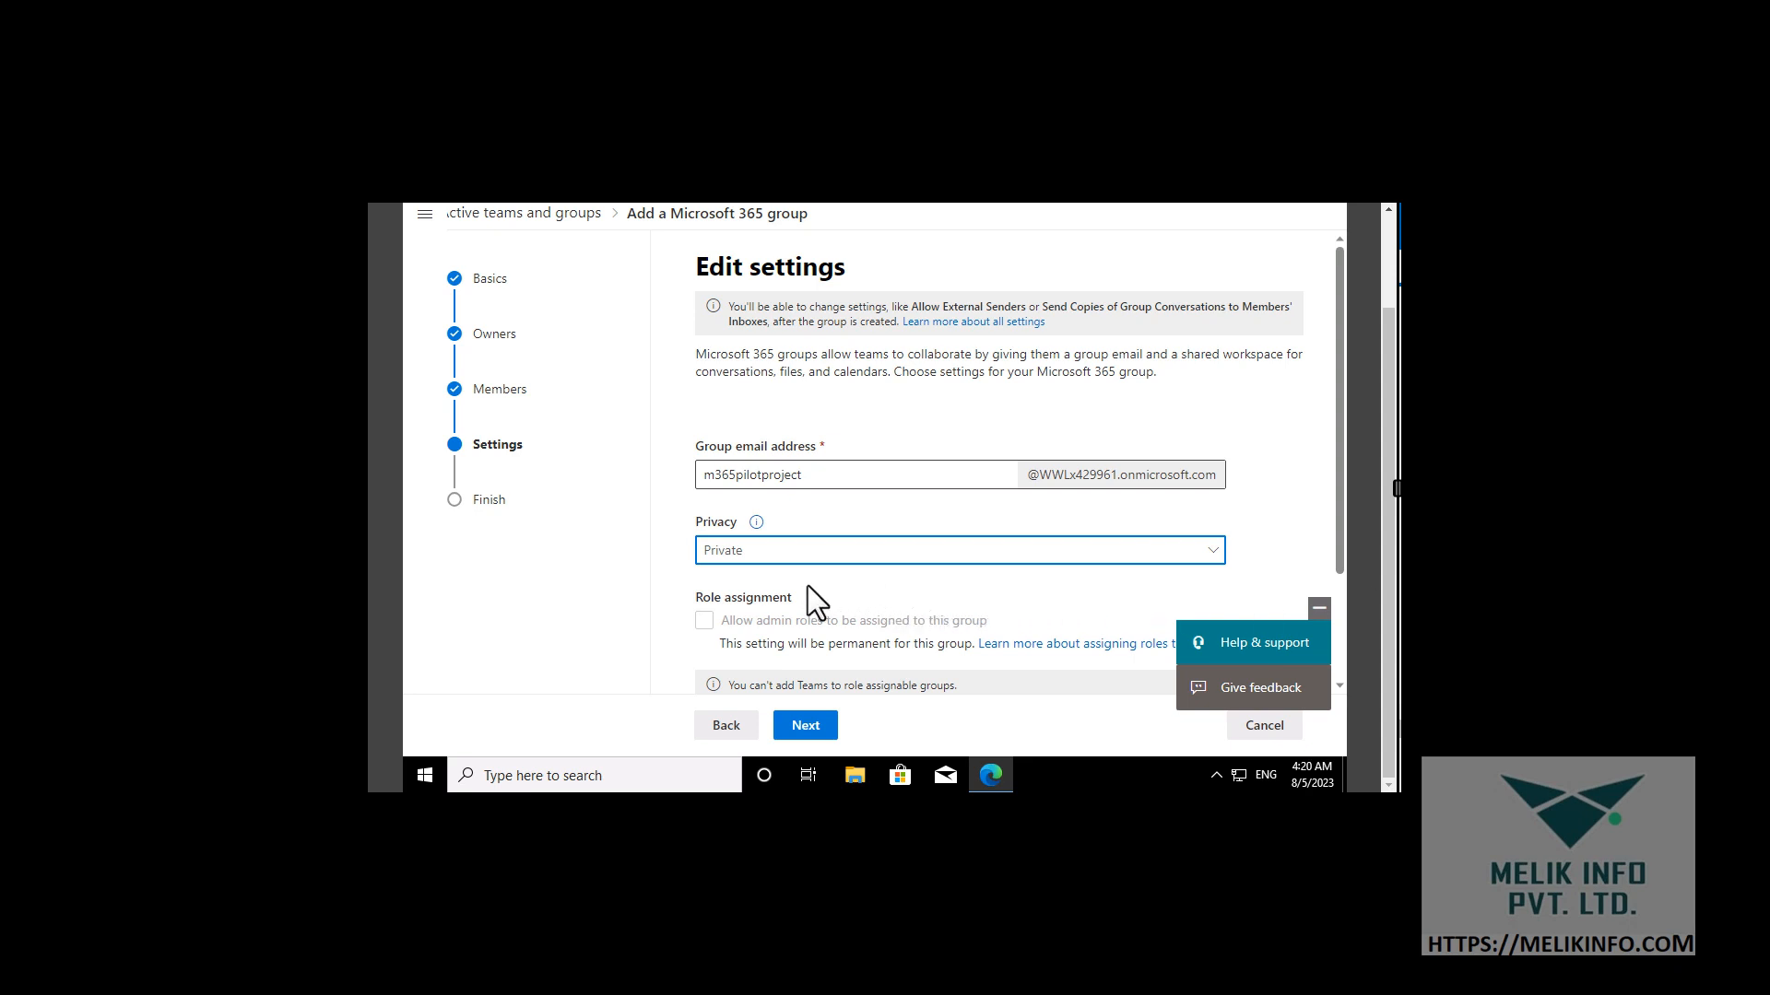
pyautogui.scroll(-2, 807, 584)
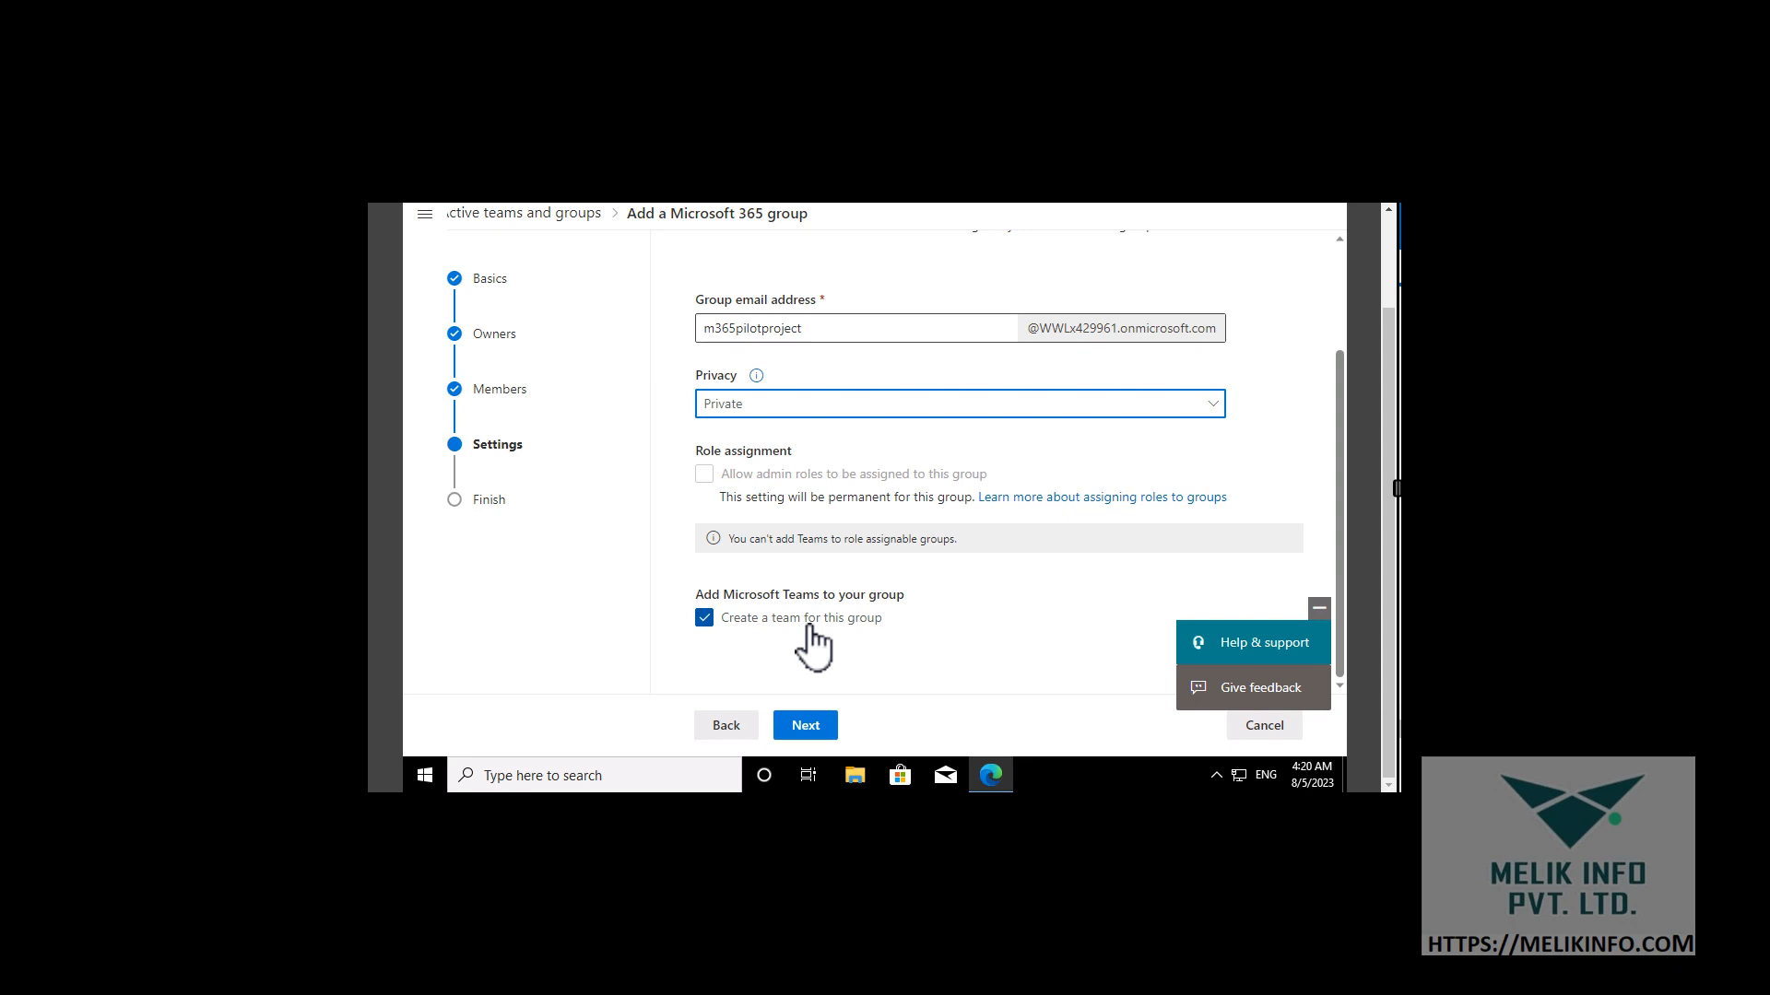
pyautogui.click(796, 728)
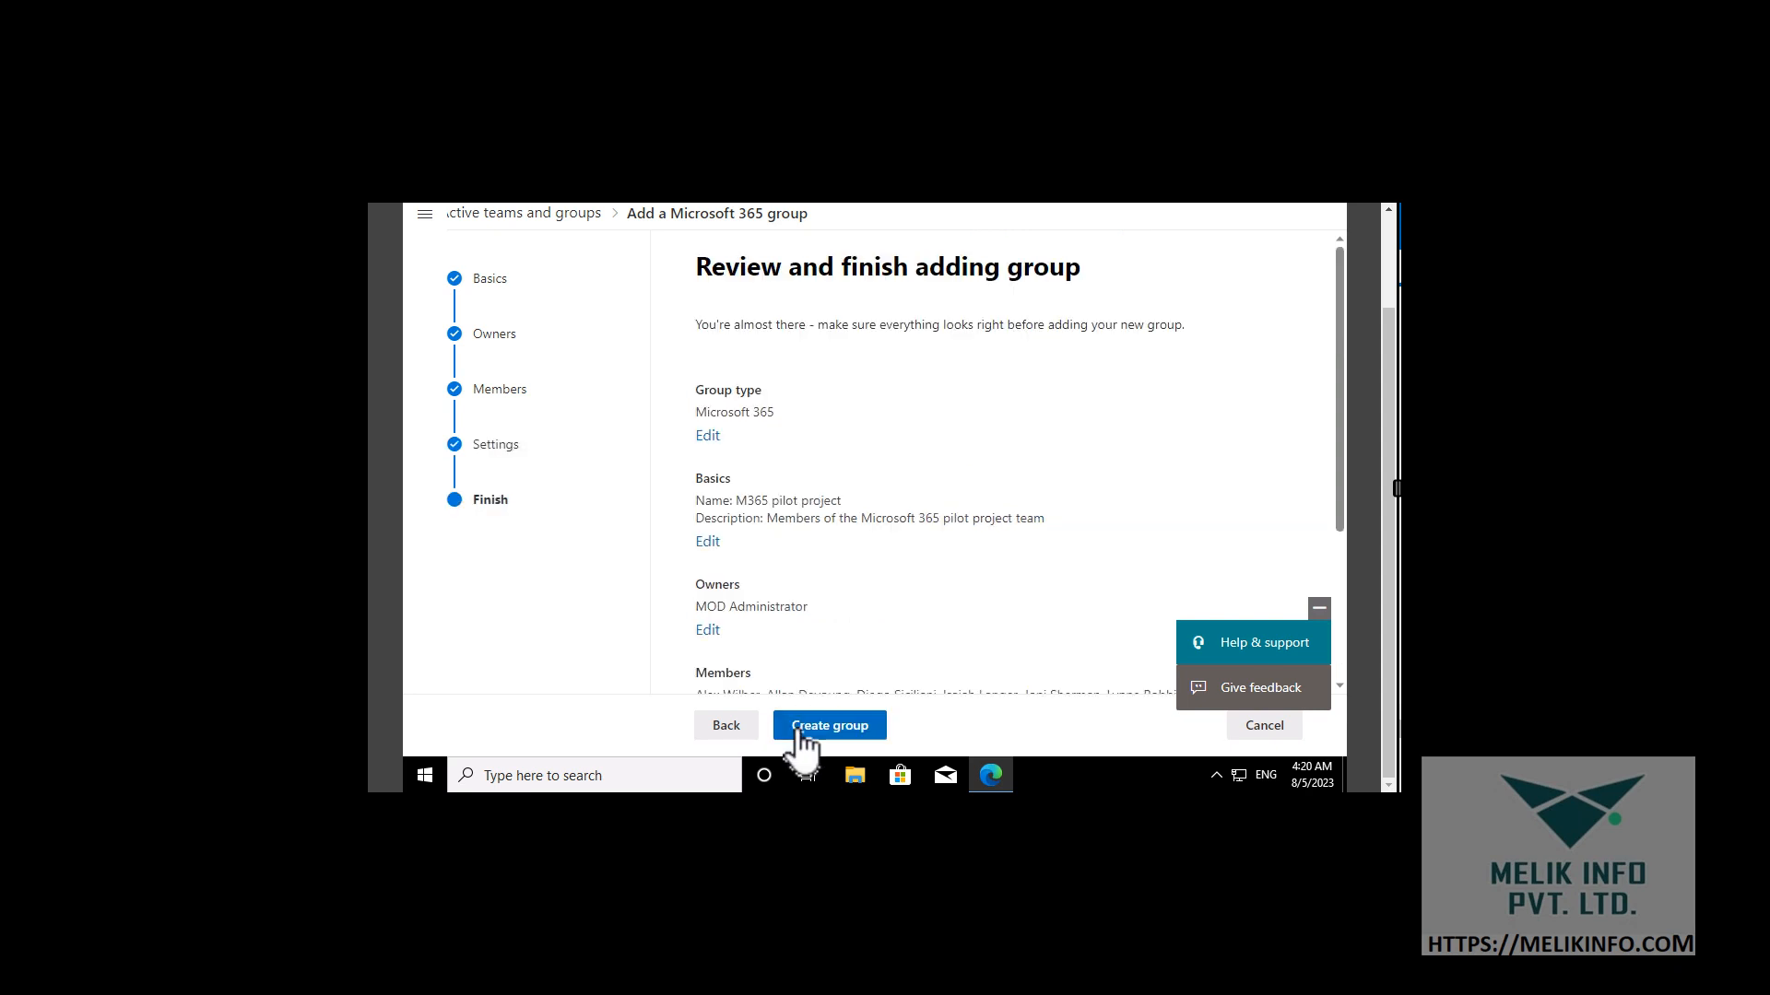
# Create the reviewed M365 pilot project group and refresh the list of active teams and groups
pyautogui.scroll(-3, 866, 505)
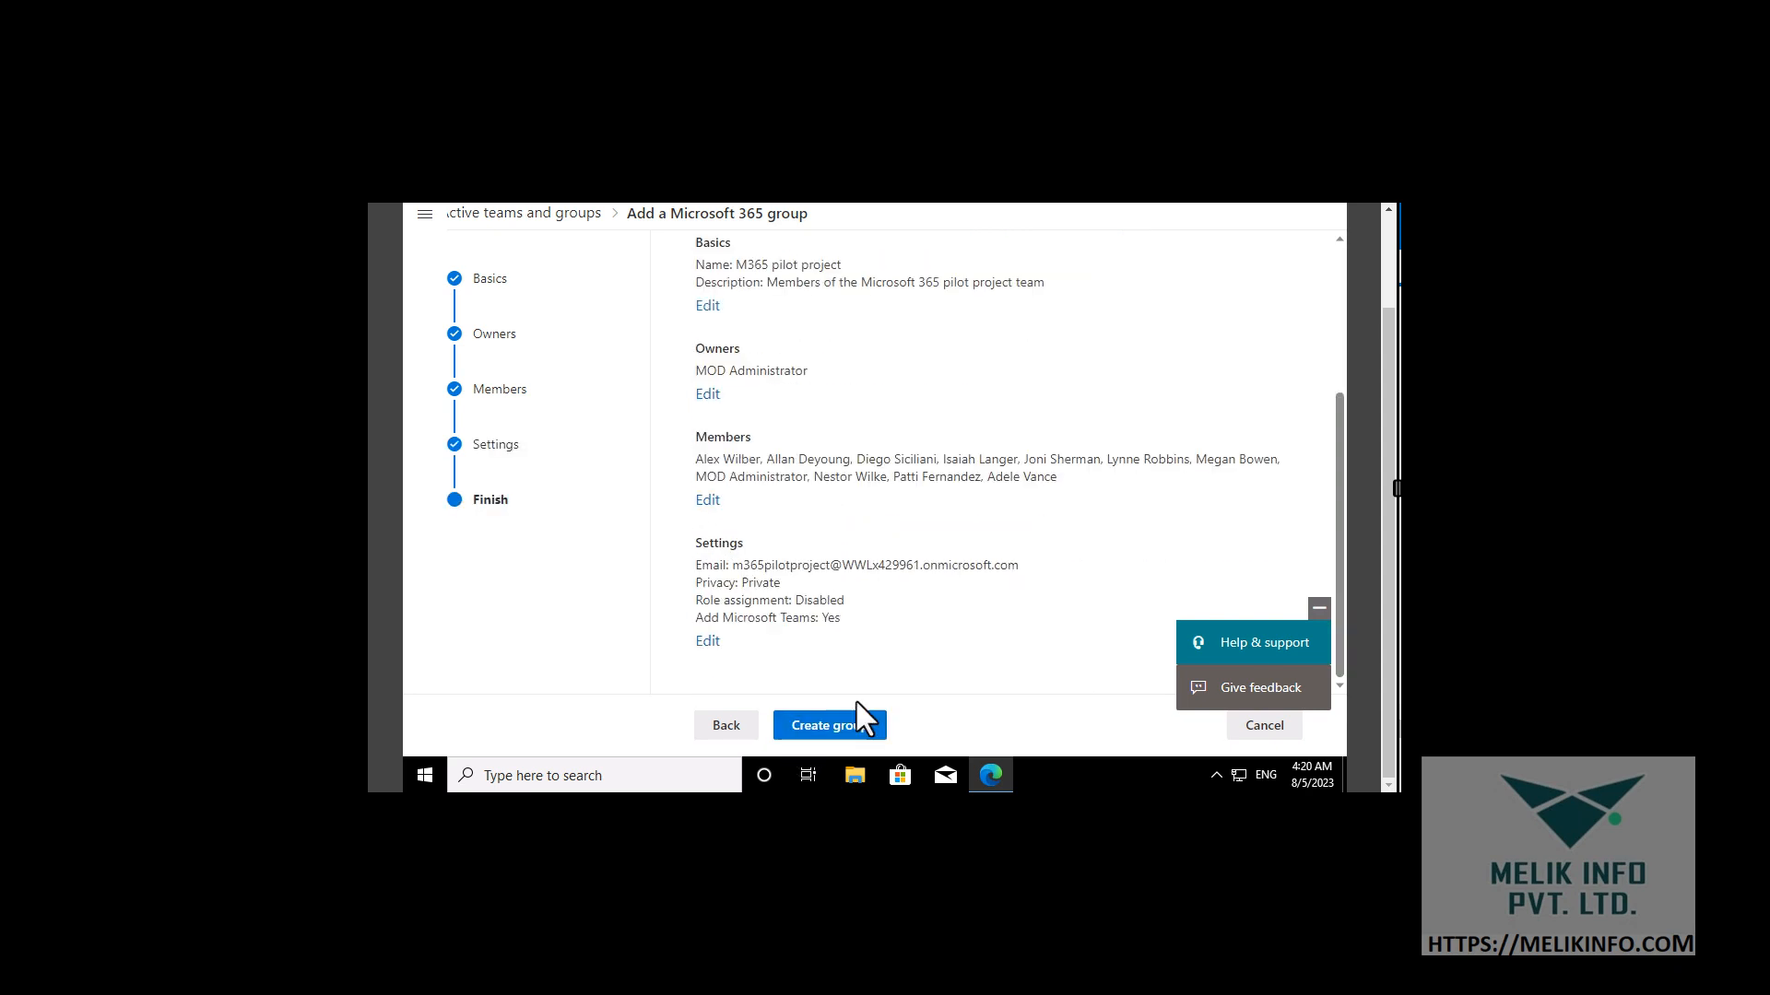
pyautogui.click(831, 733)
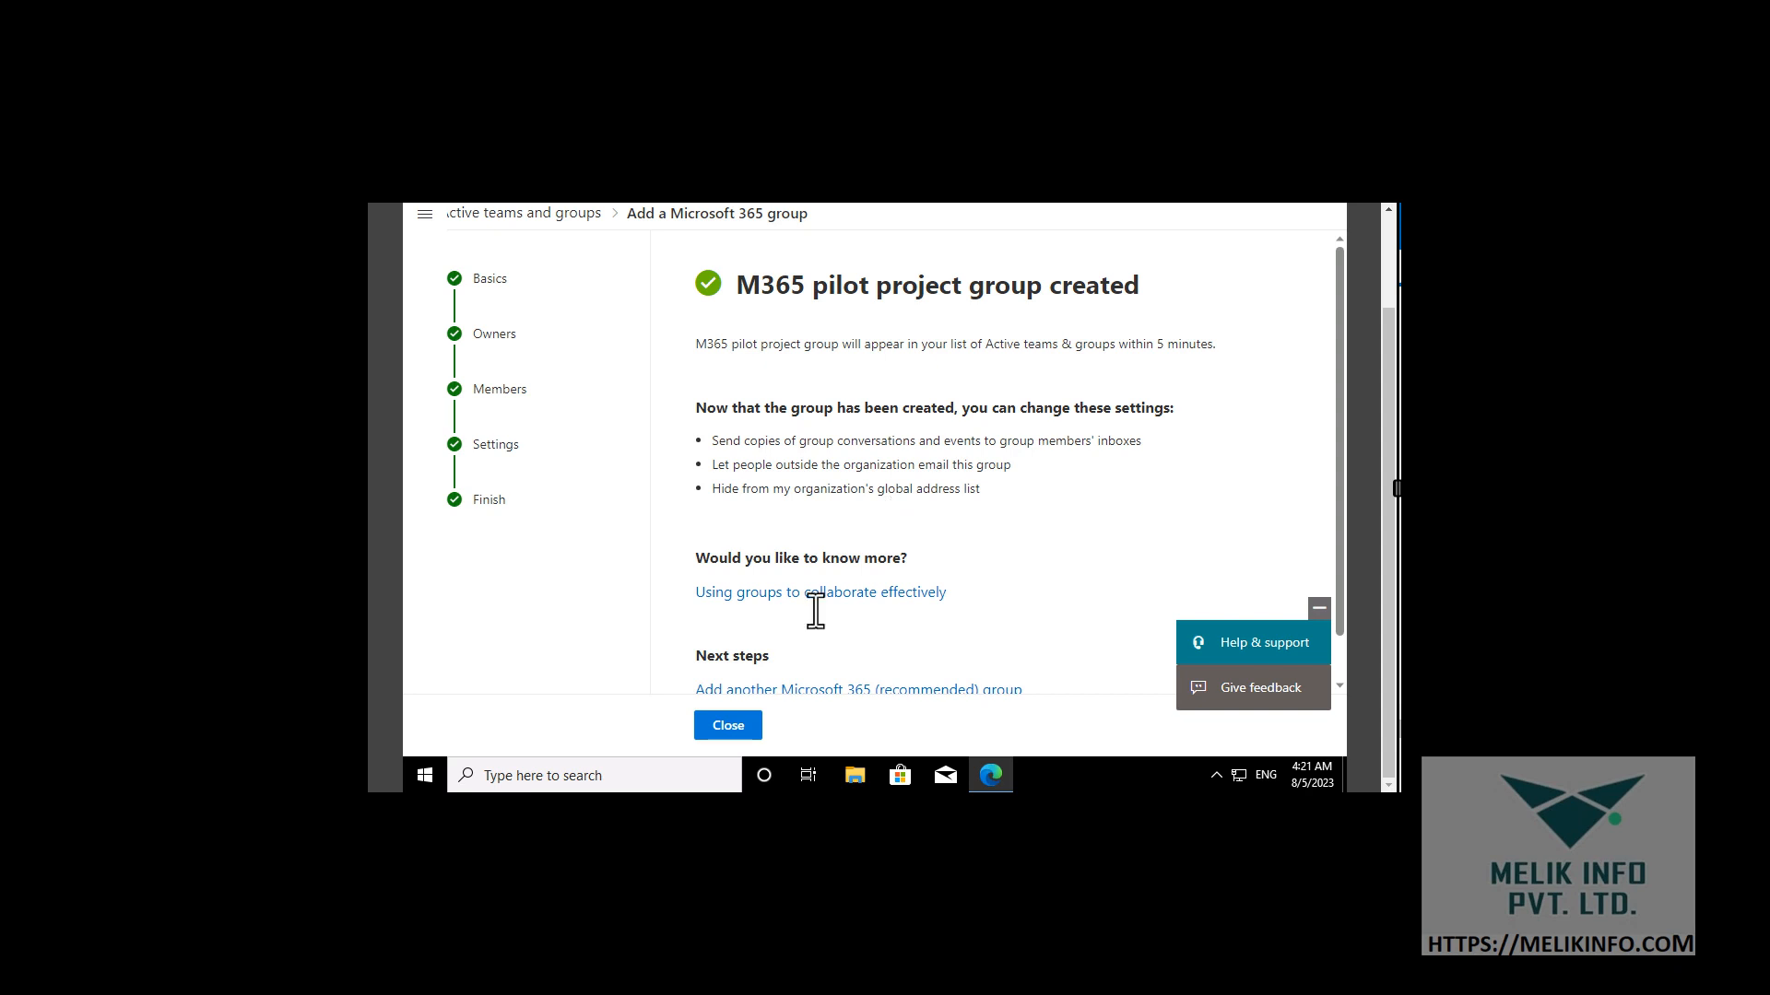
pyautogui.click(752, 735)
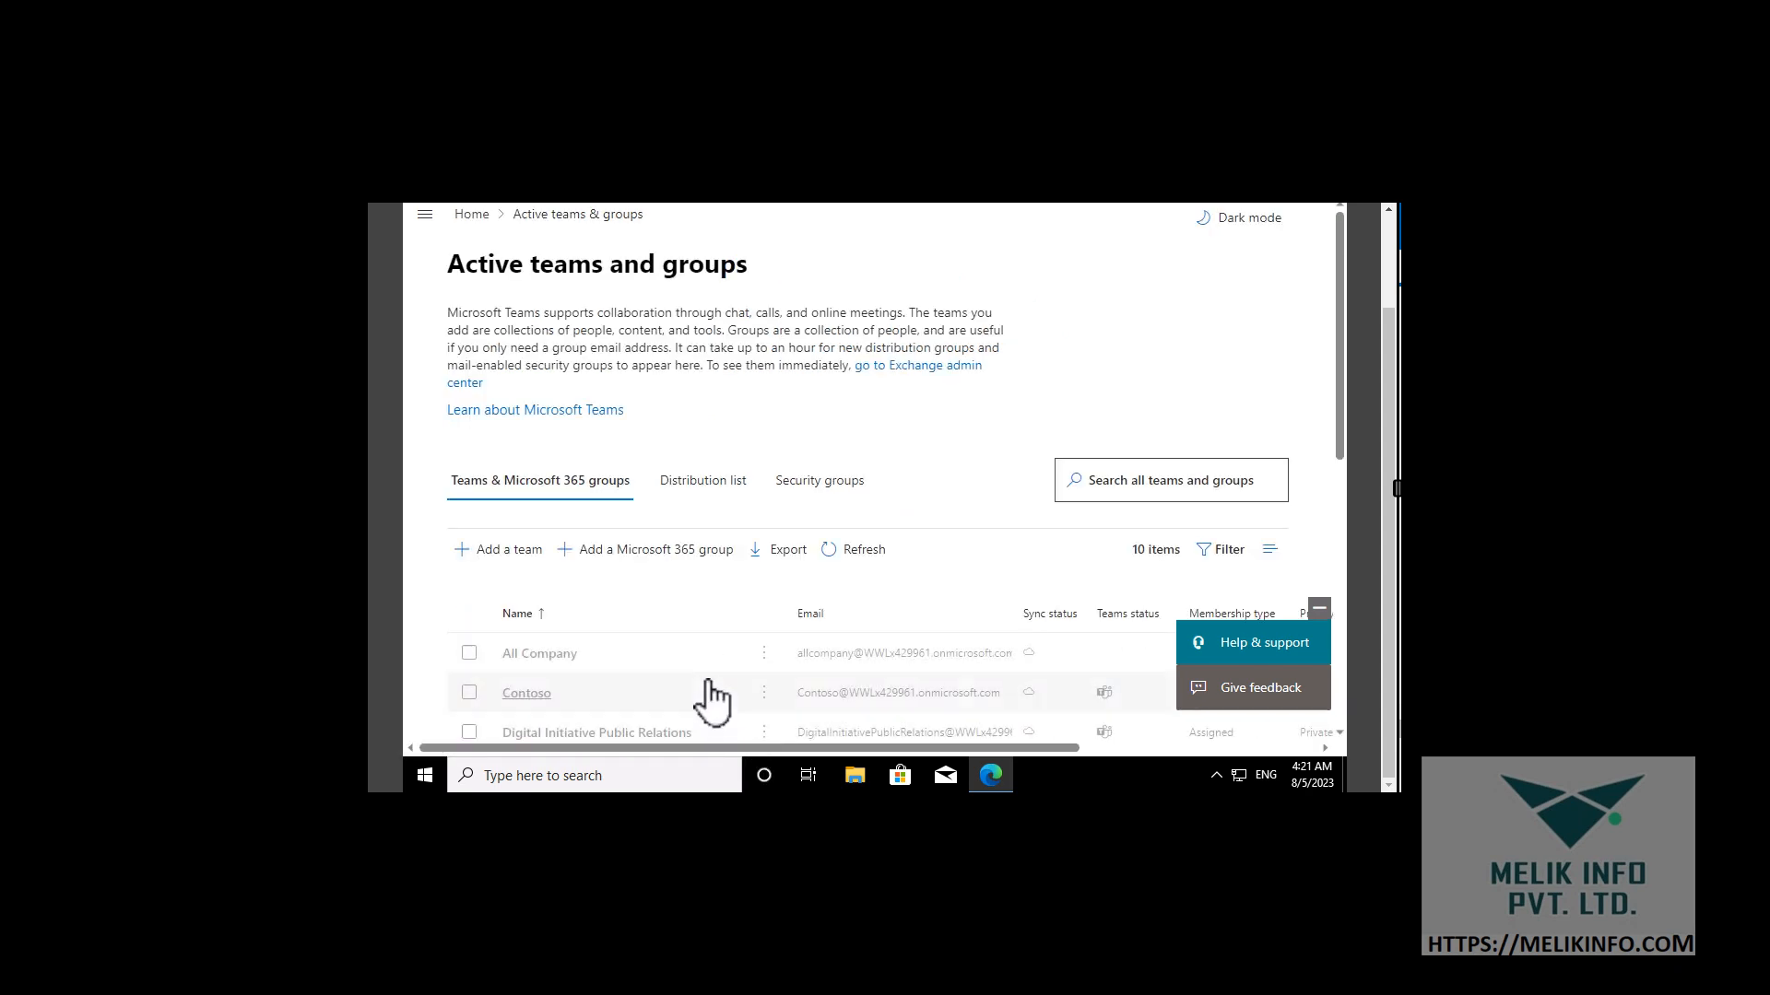
pyautogui.click(857, 556)
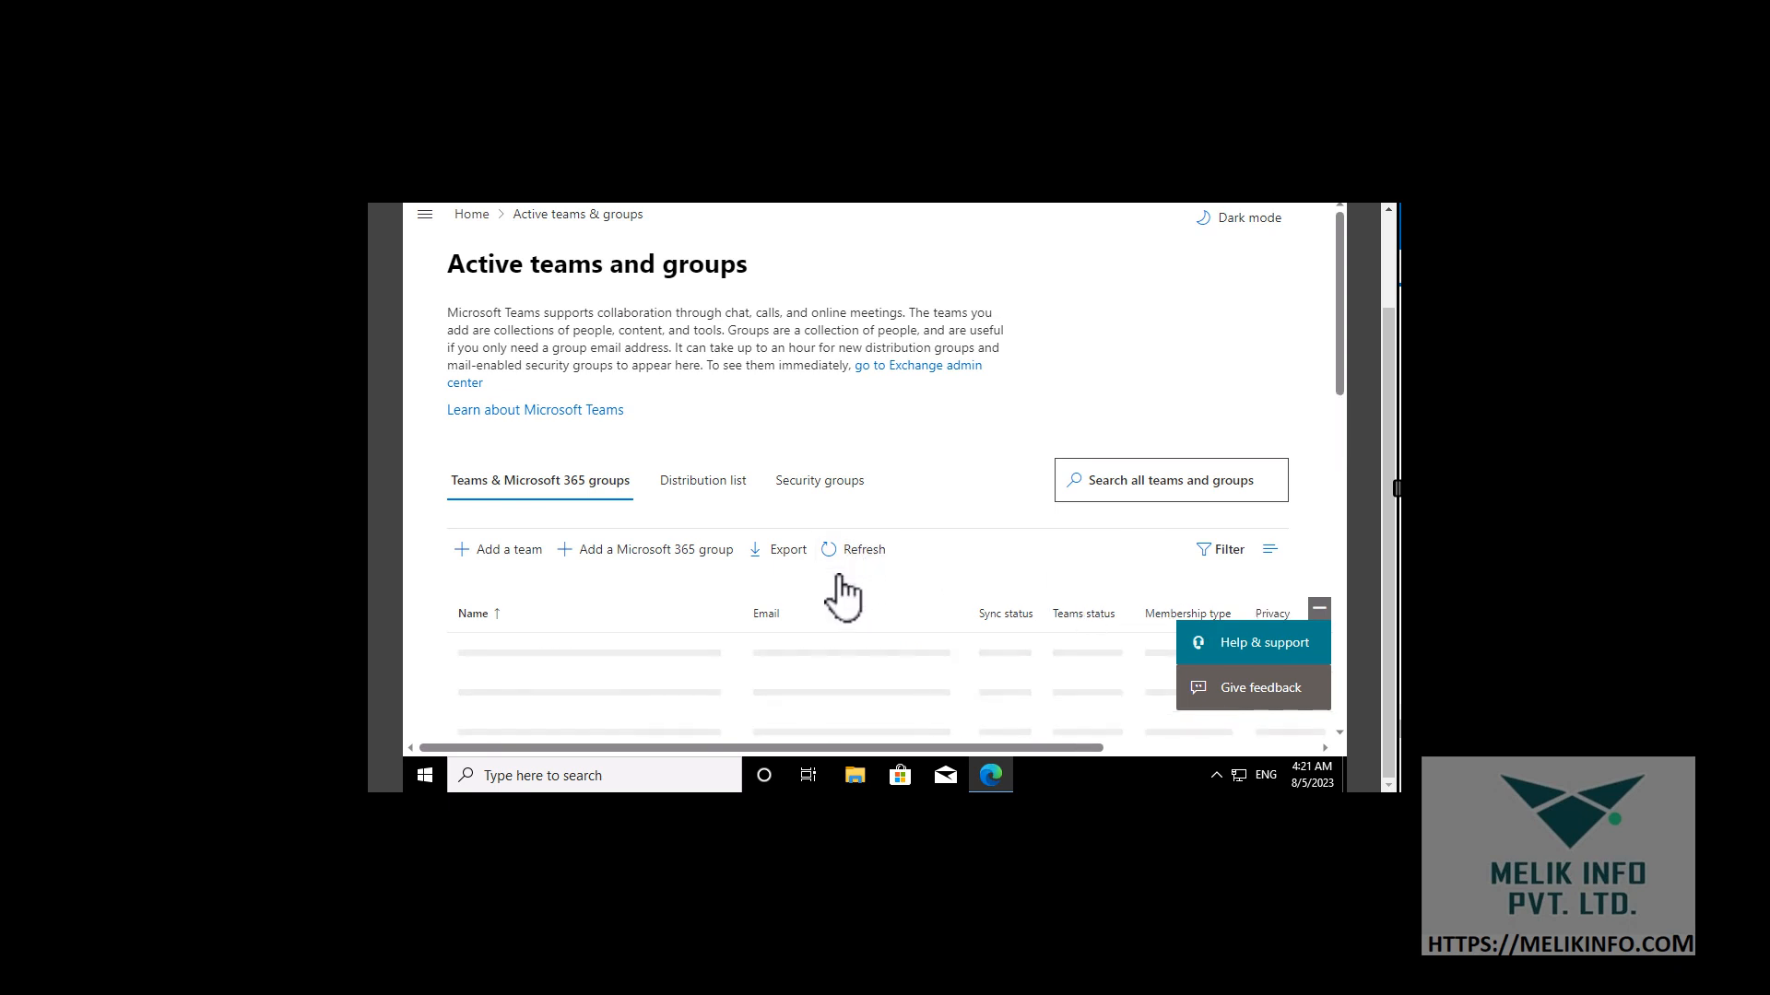
pyautogui.scroll(-2, 799, 583)
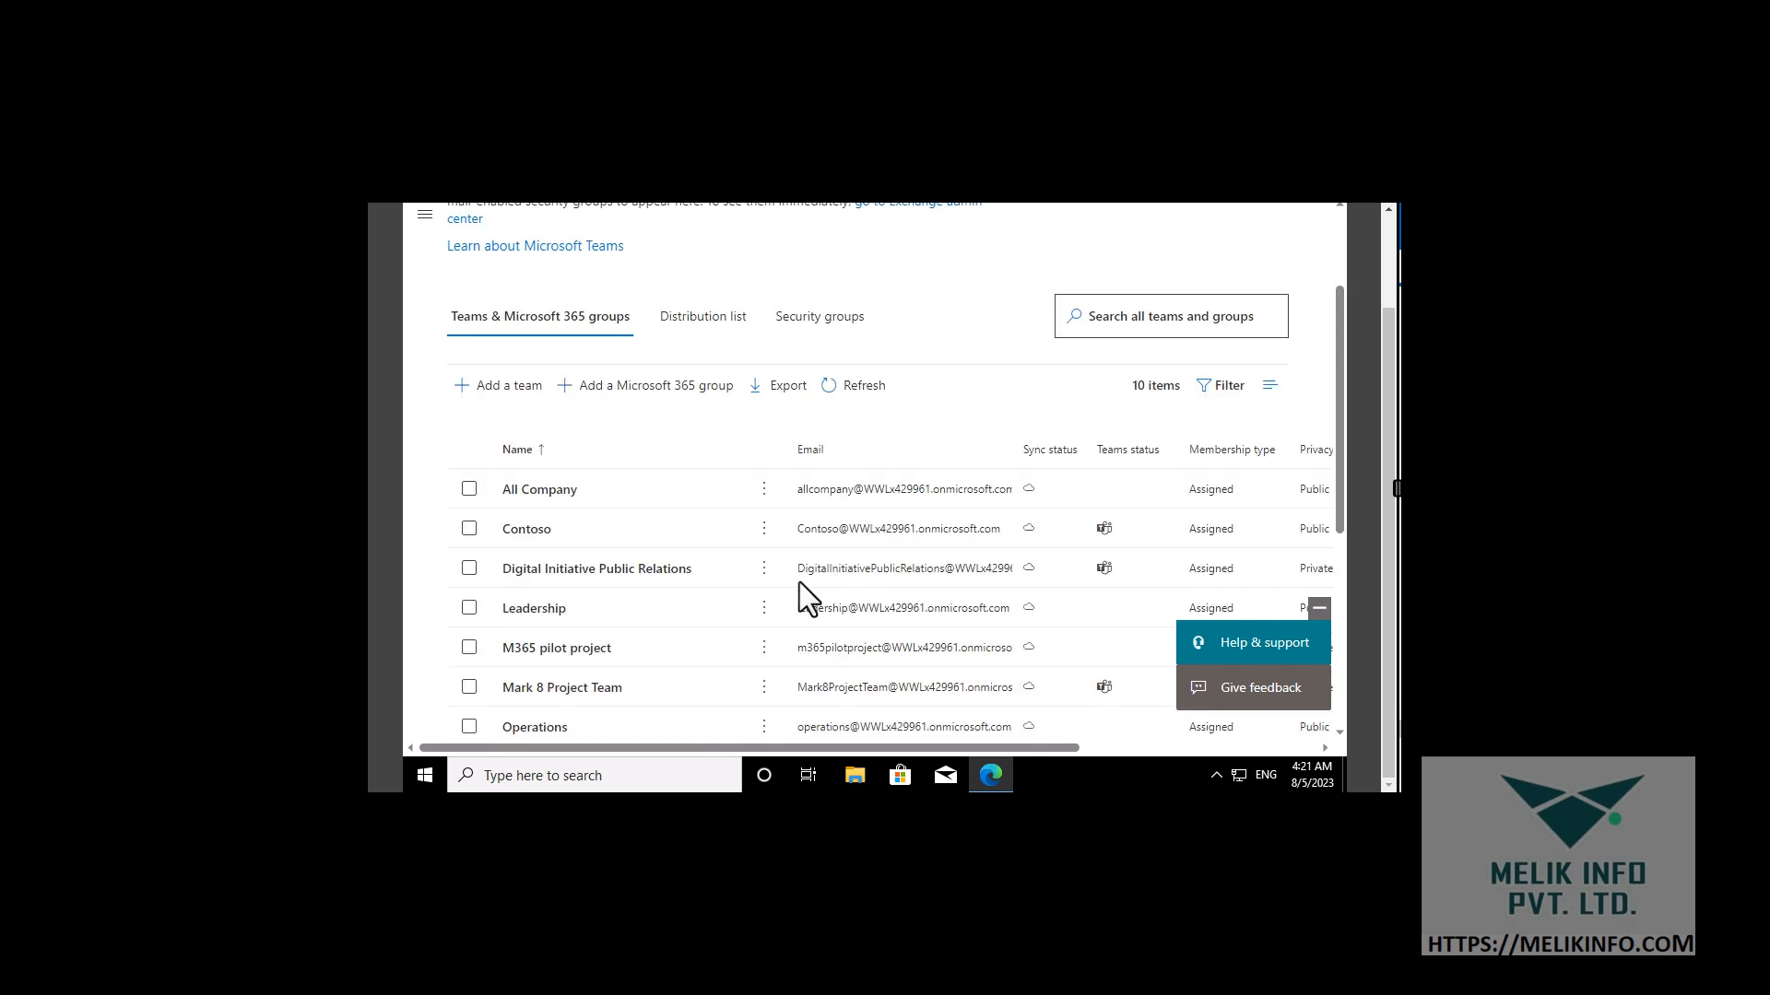
# Refresh the list of teams and groups and check the Teams status of the M365 pilot project group
pyautogui.scroll(-1, 799, 582)
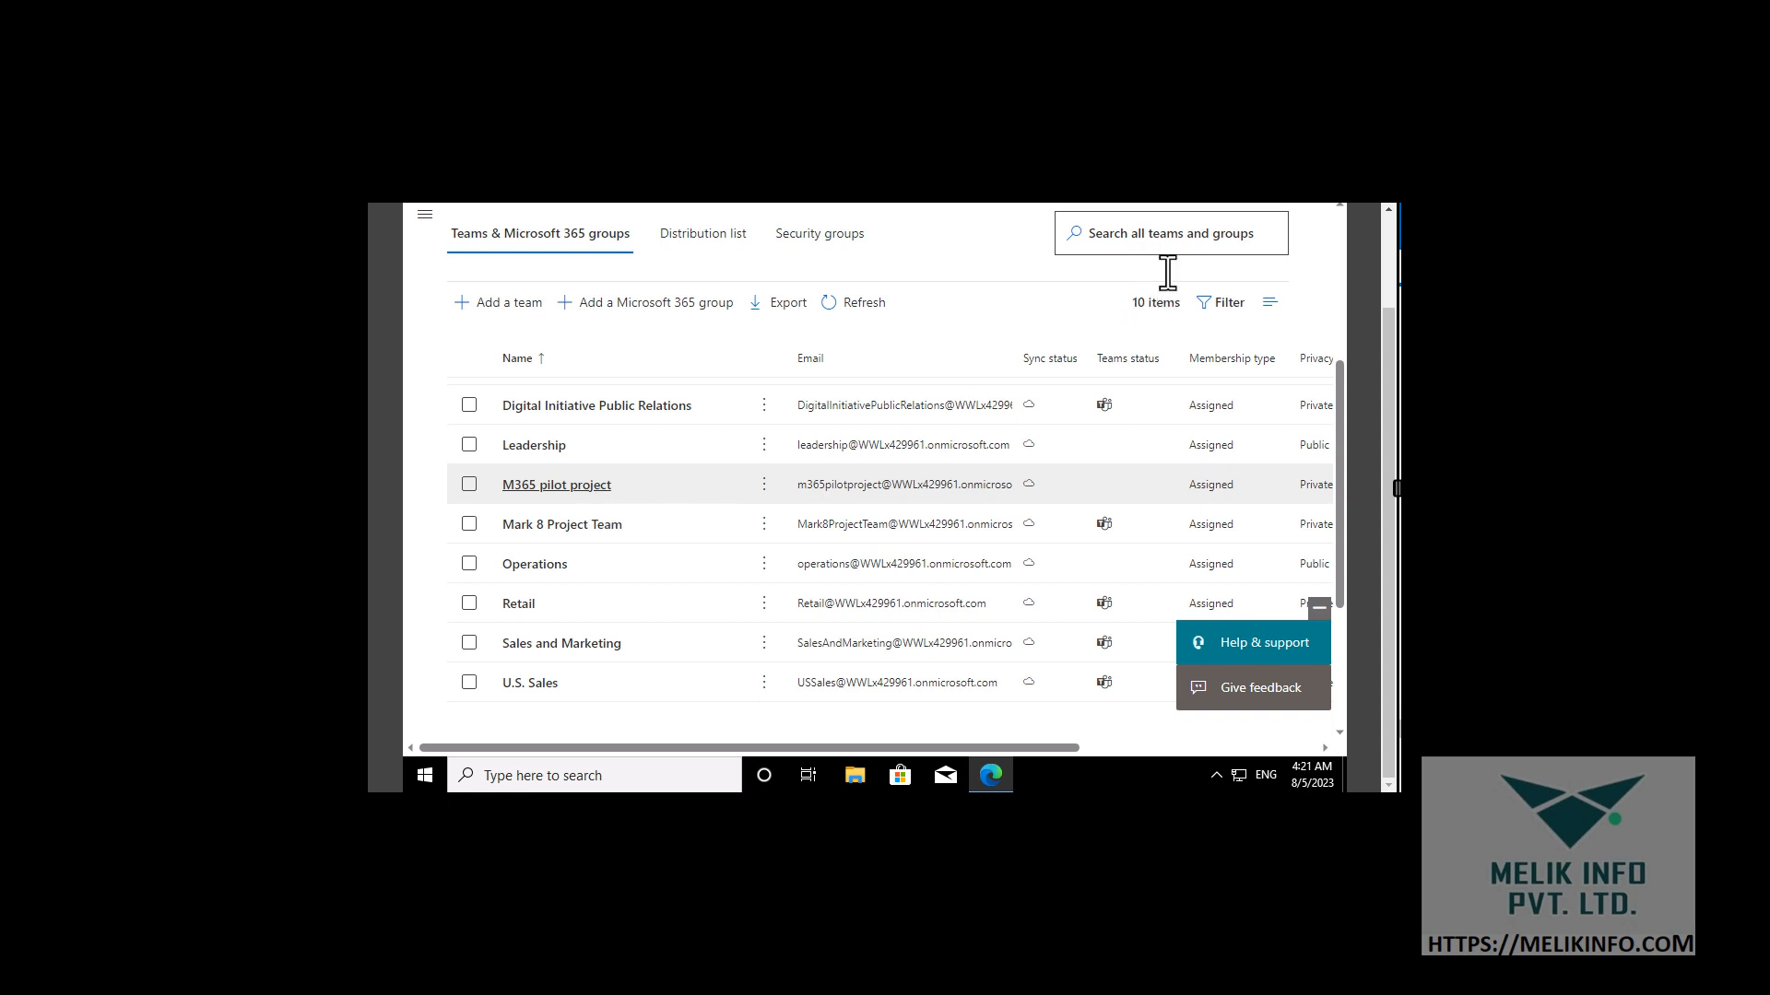
pyautogui.click(867, 306)
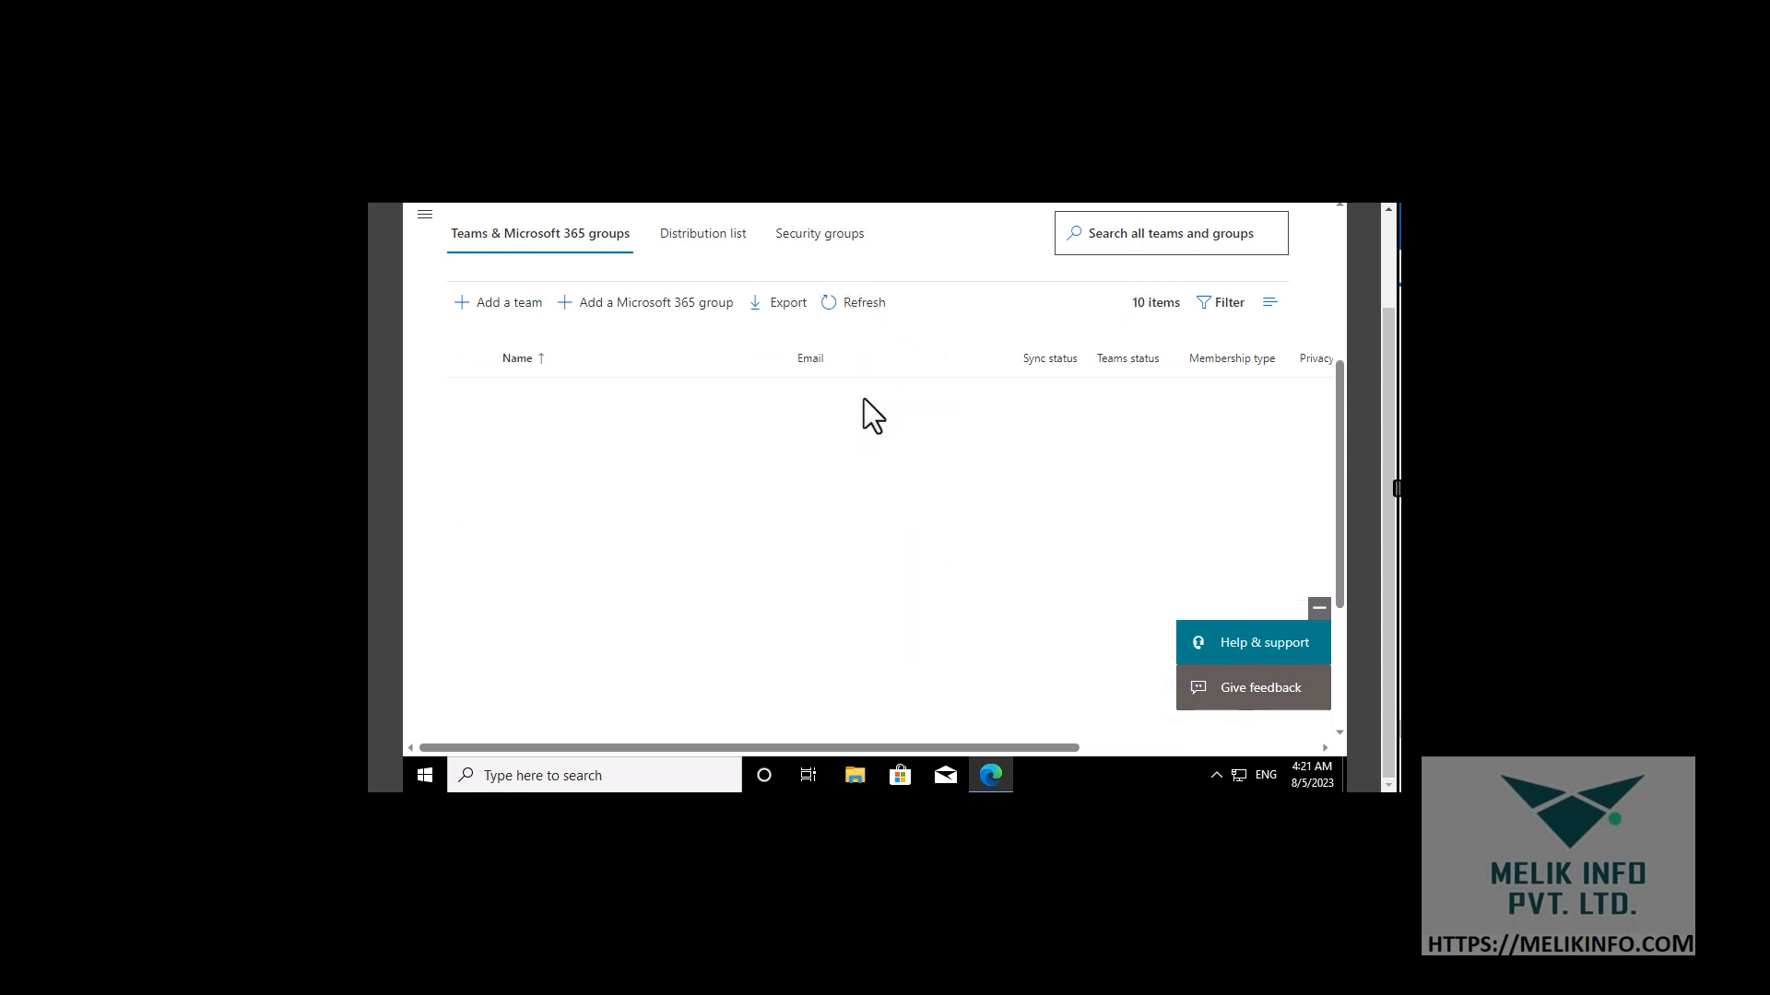
pyautogui.scroll(-2, 867, 444)
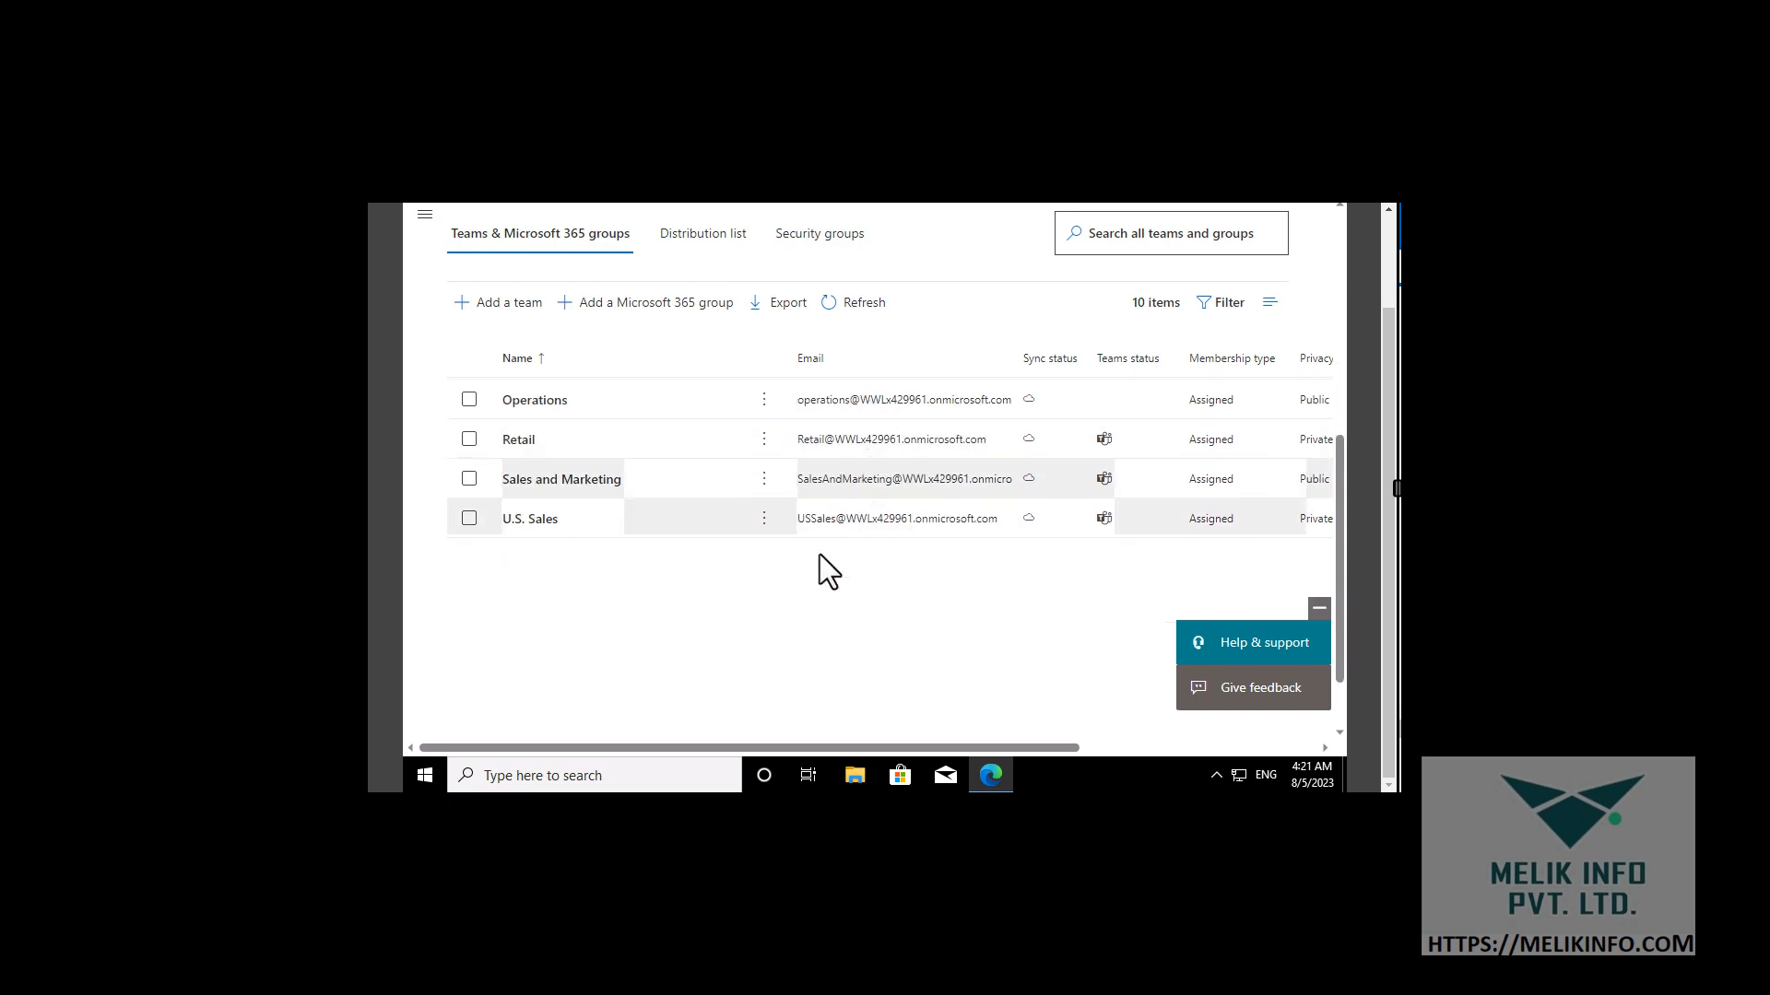
pyautogui.scroll(5, 816, 566)
pyautogui.scroll(-2, 750, 711)
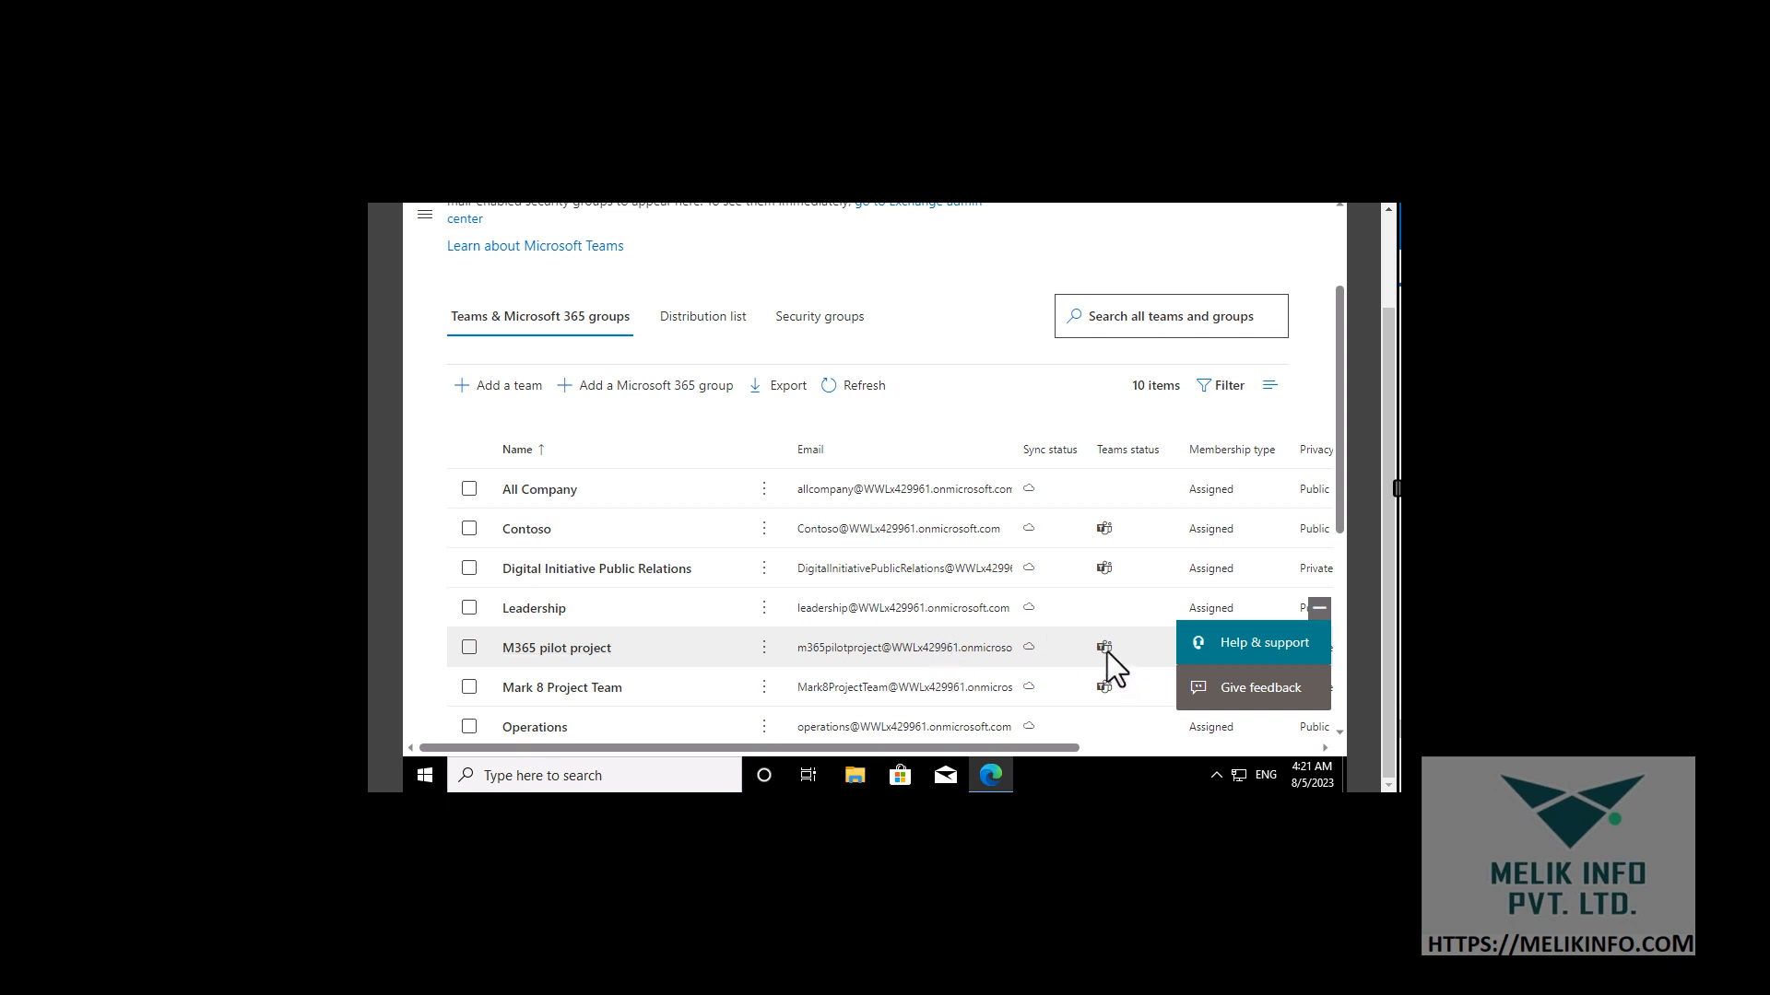
pyautogui.moveTo(1108, 651)
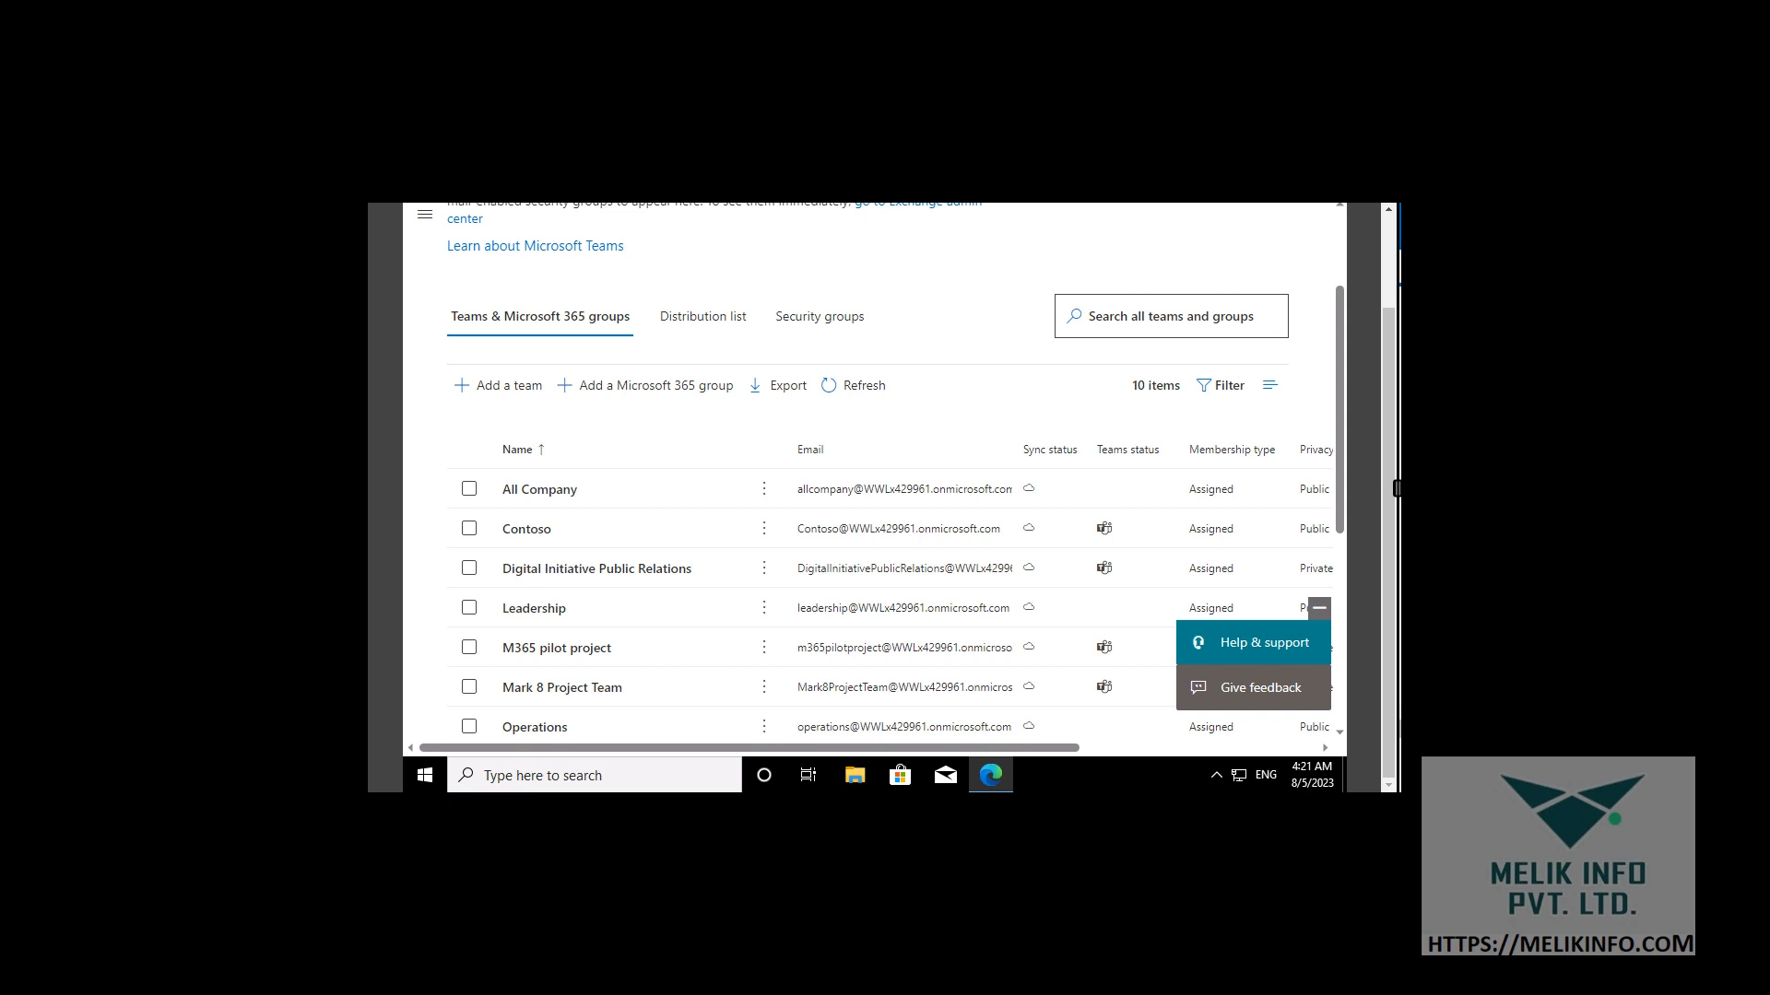
pyautogui.scroll(2, 665, 507)
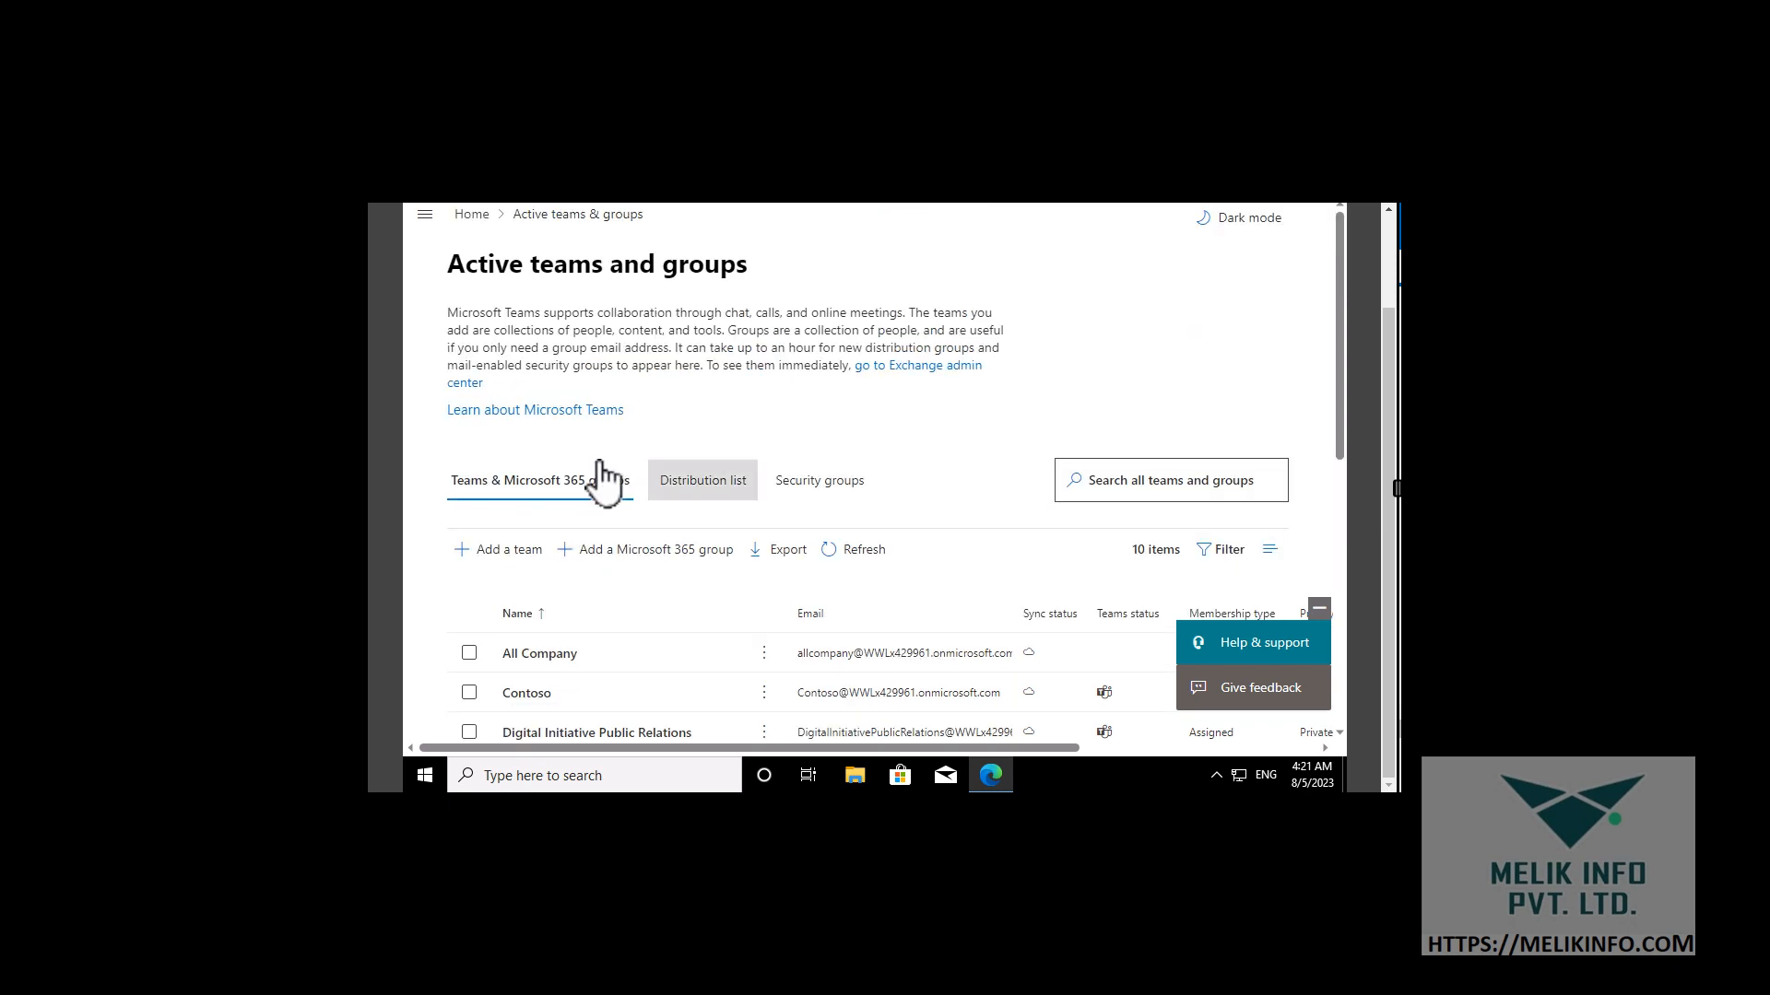
# Return to the admin center home page and open the organization profile in the organization-wide settings
pyautogui.moveTo(1388, 590); pyautogui.dragTo(1389, 452)
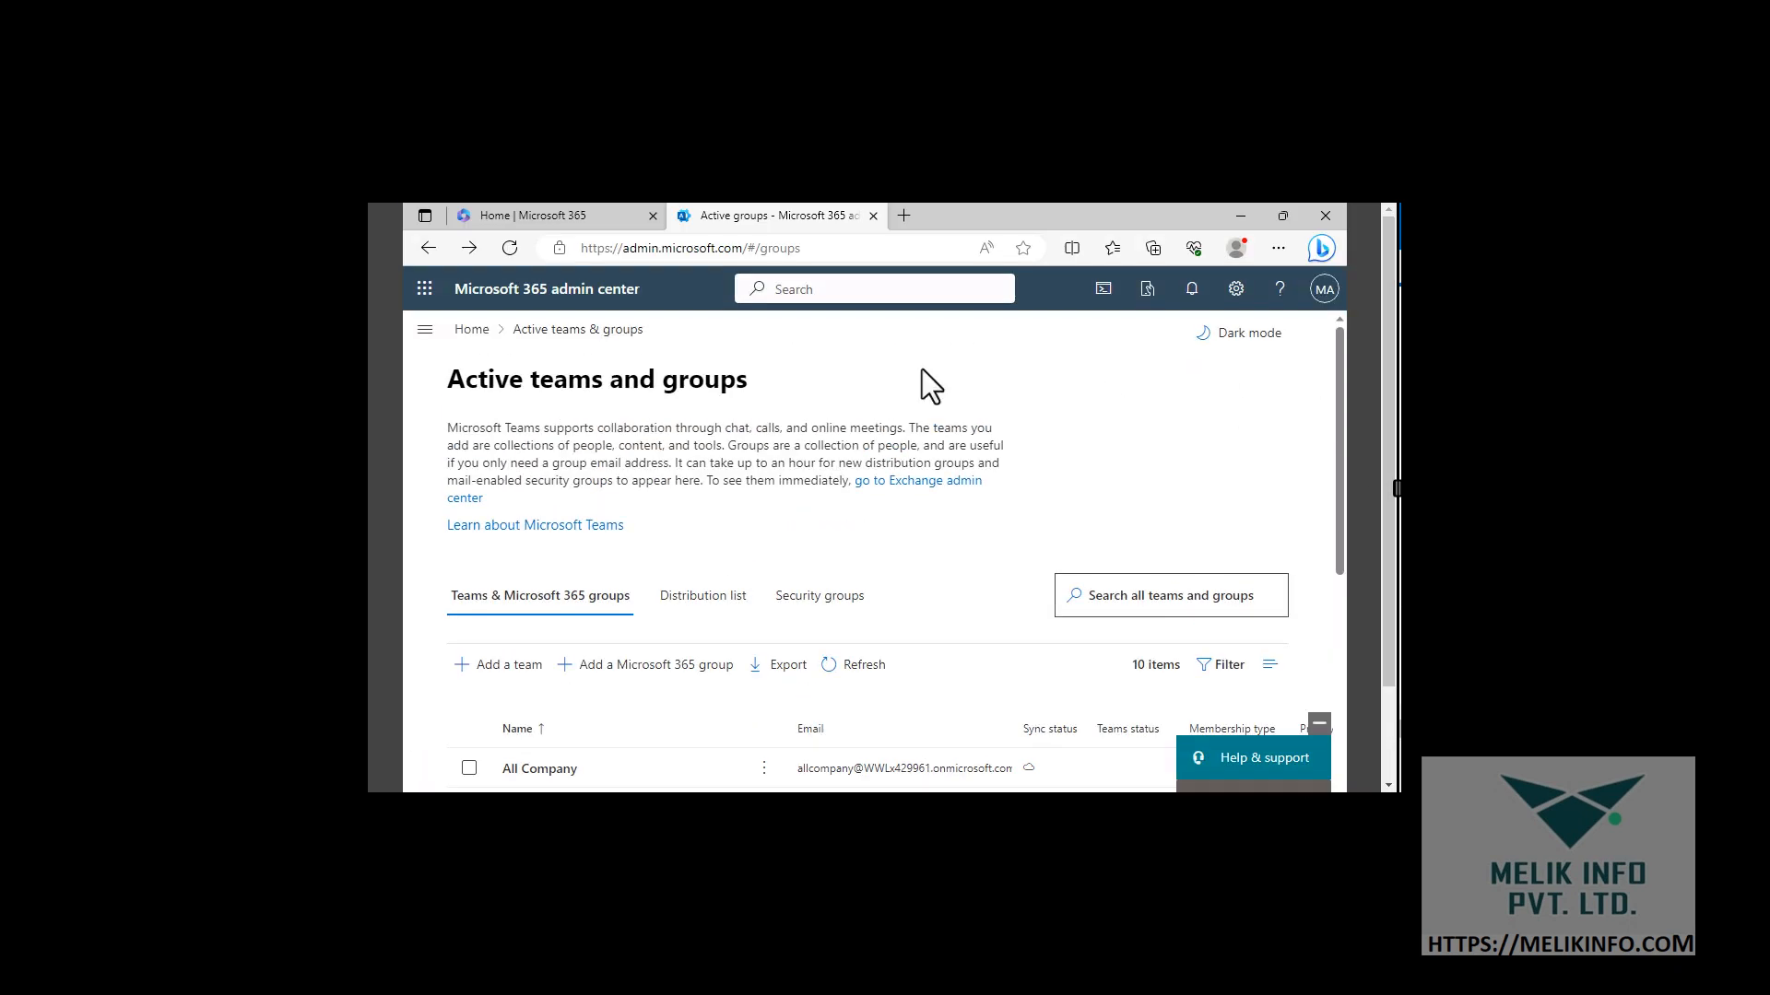
pyautogui.click(524, 291)
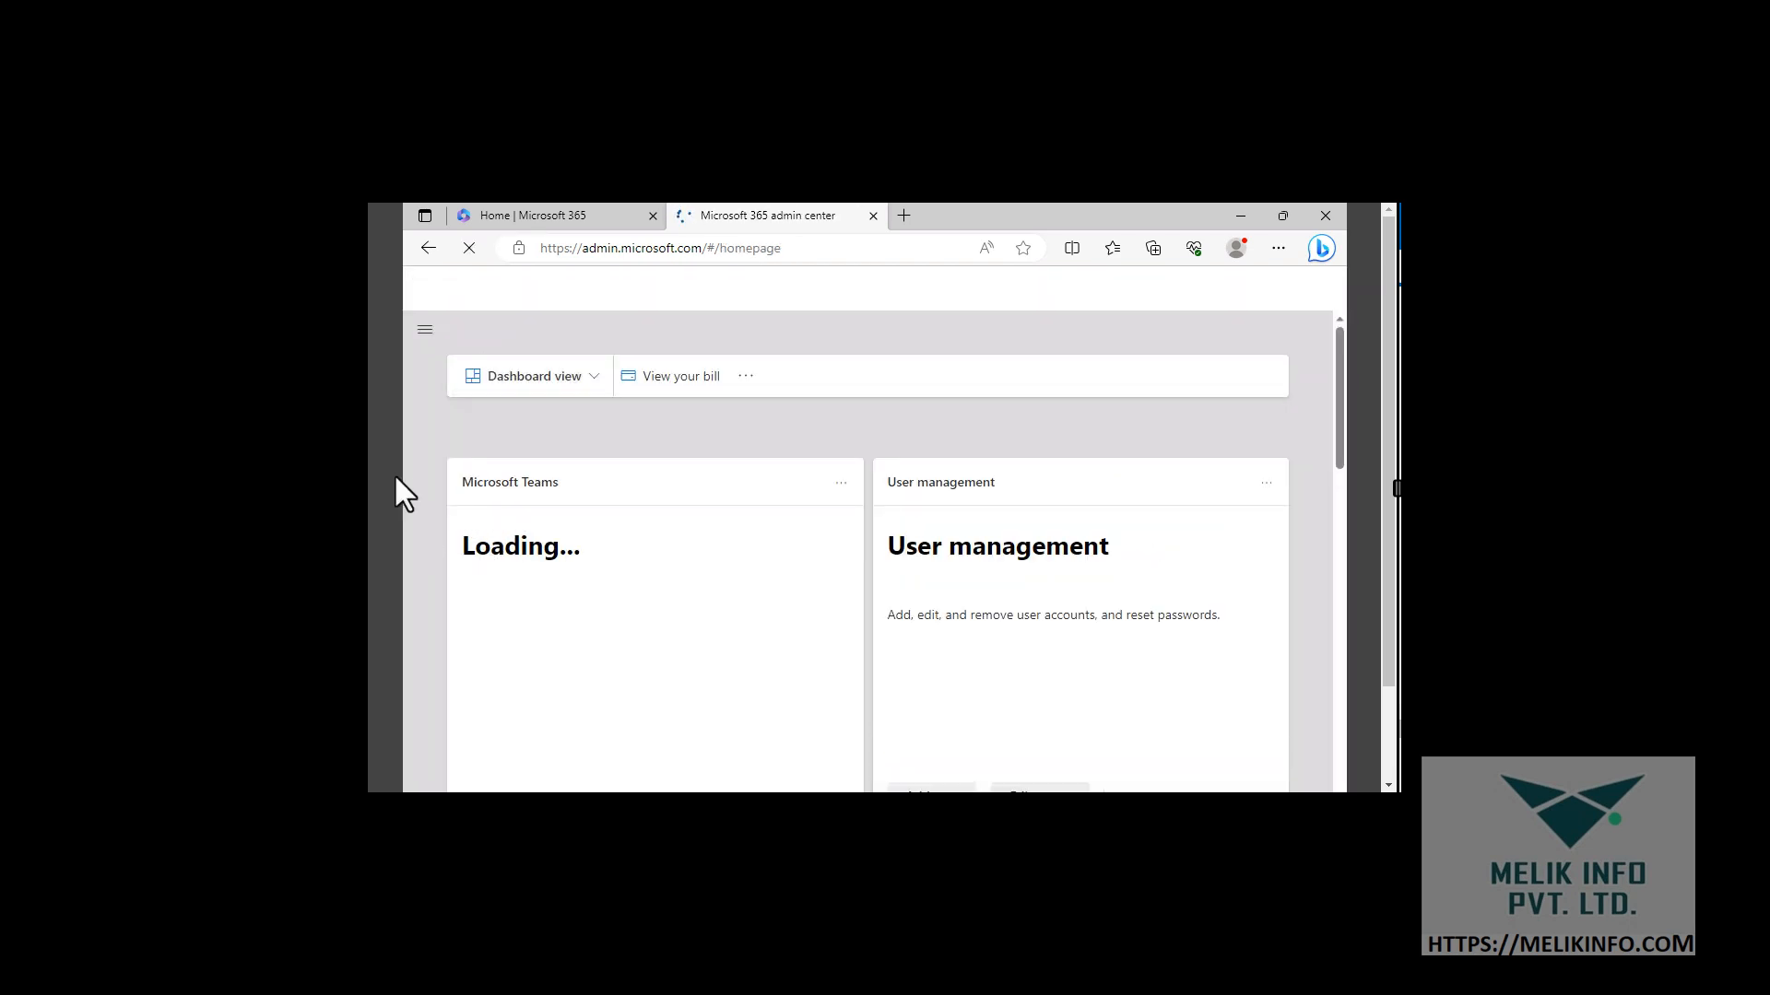
pyautogui.click(425, 330)
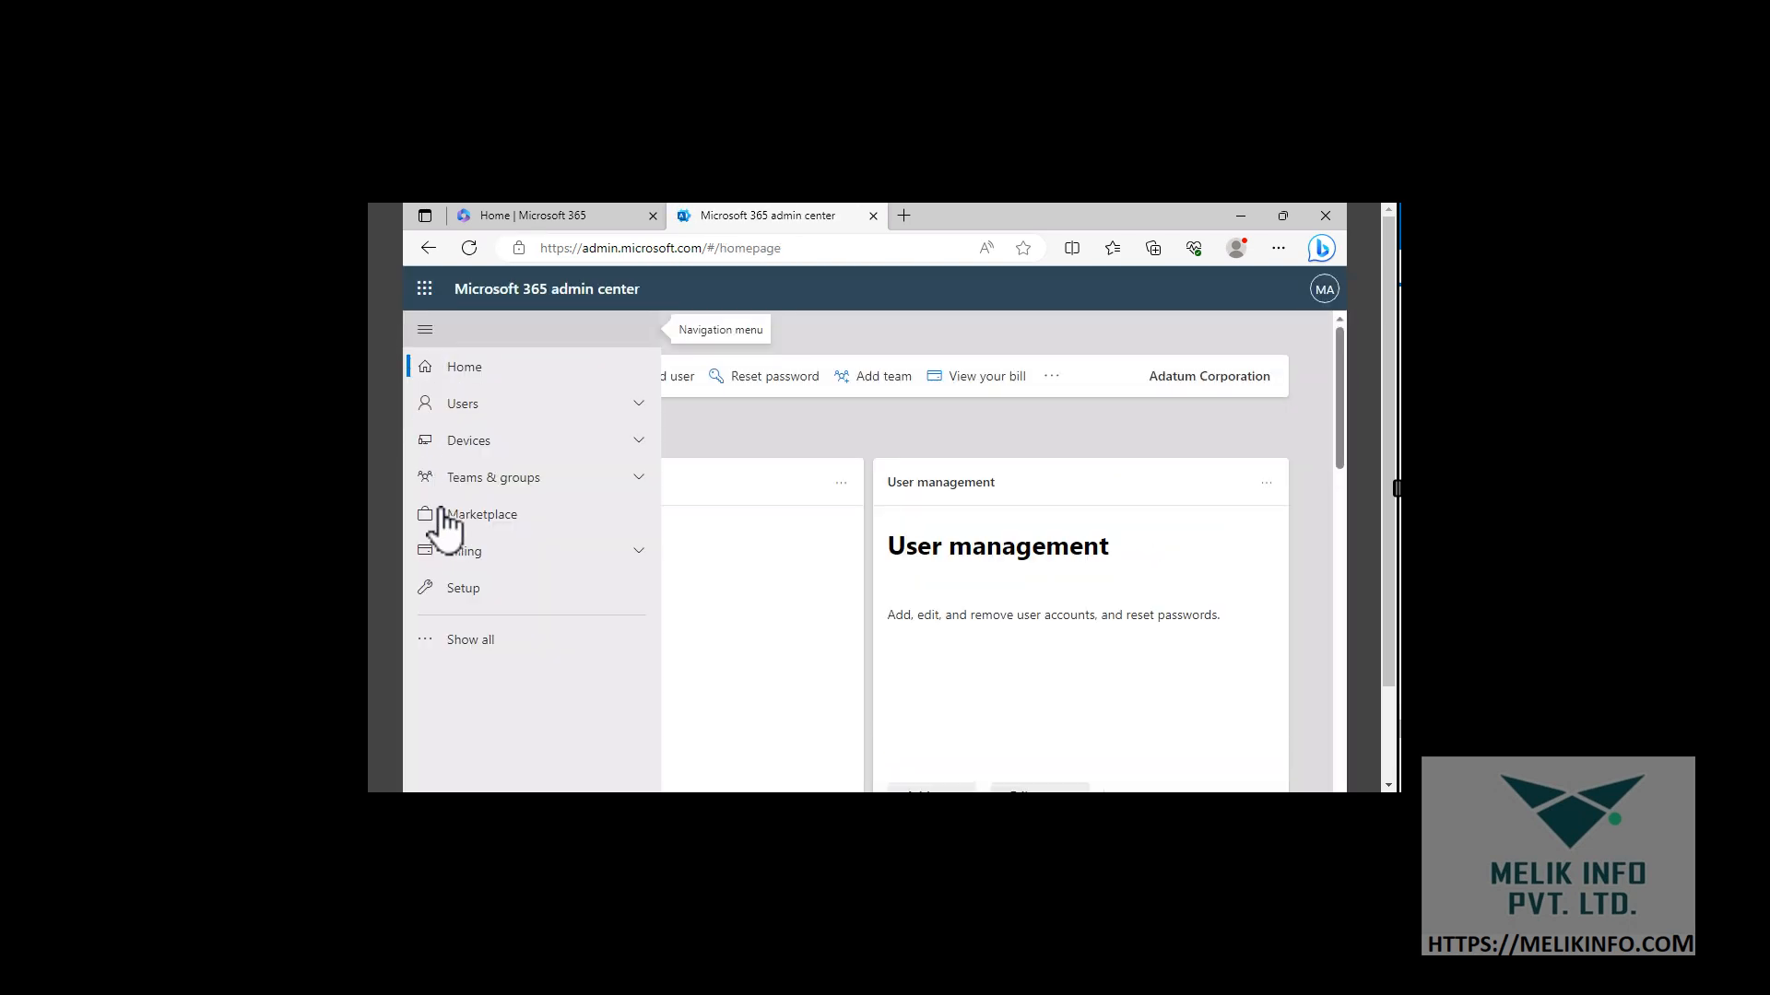
pyautogui.click(468, 639)
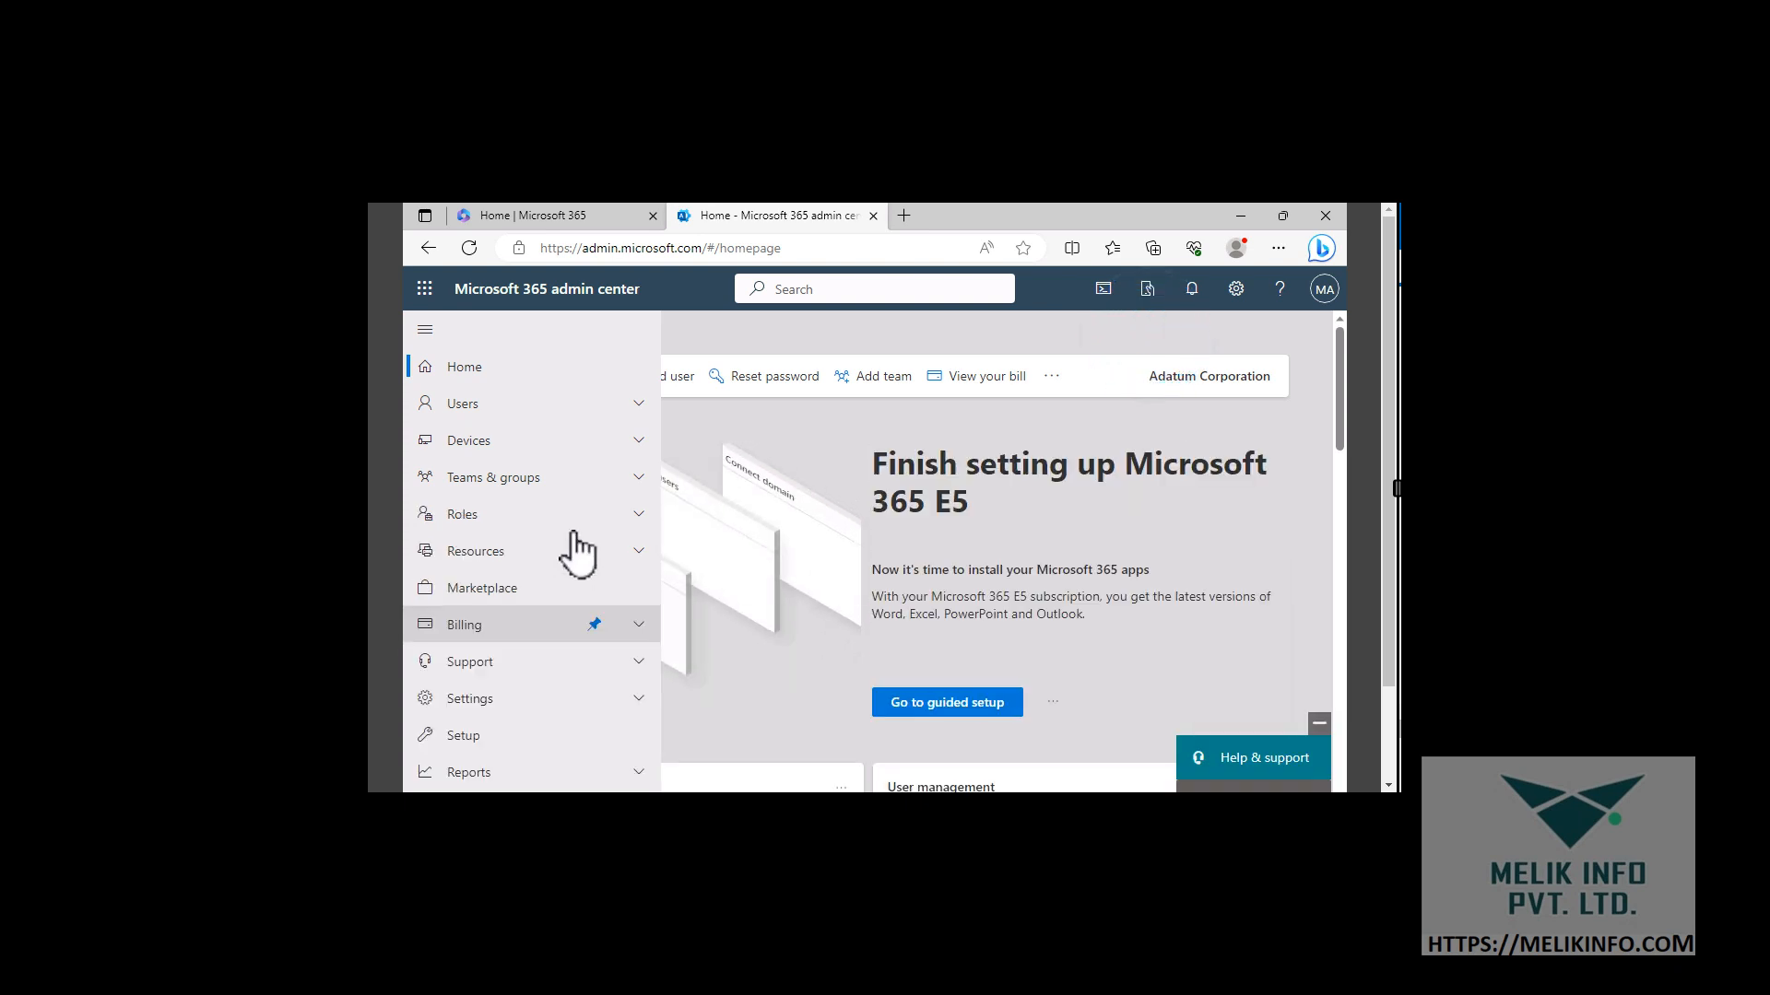
pyautogui.scroll(-4, 541, 553)
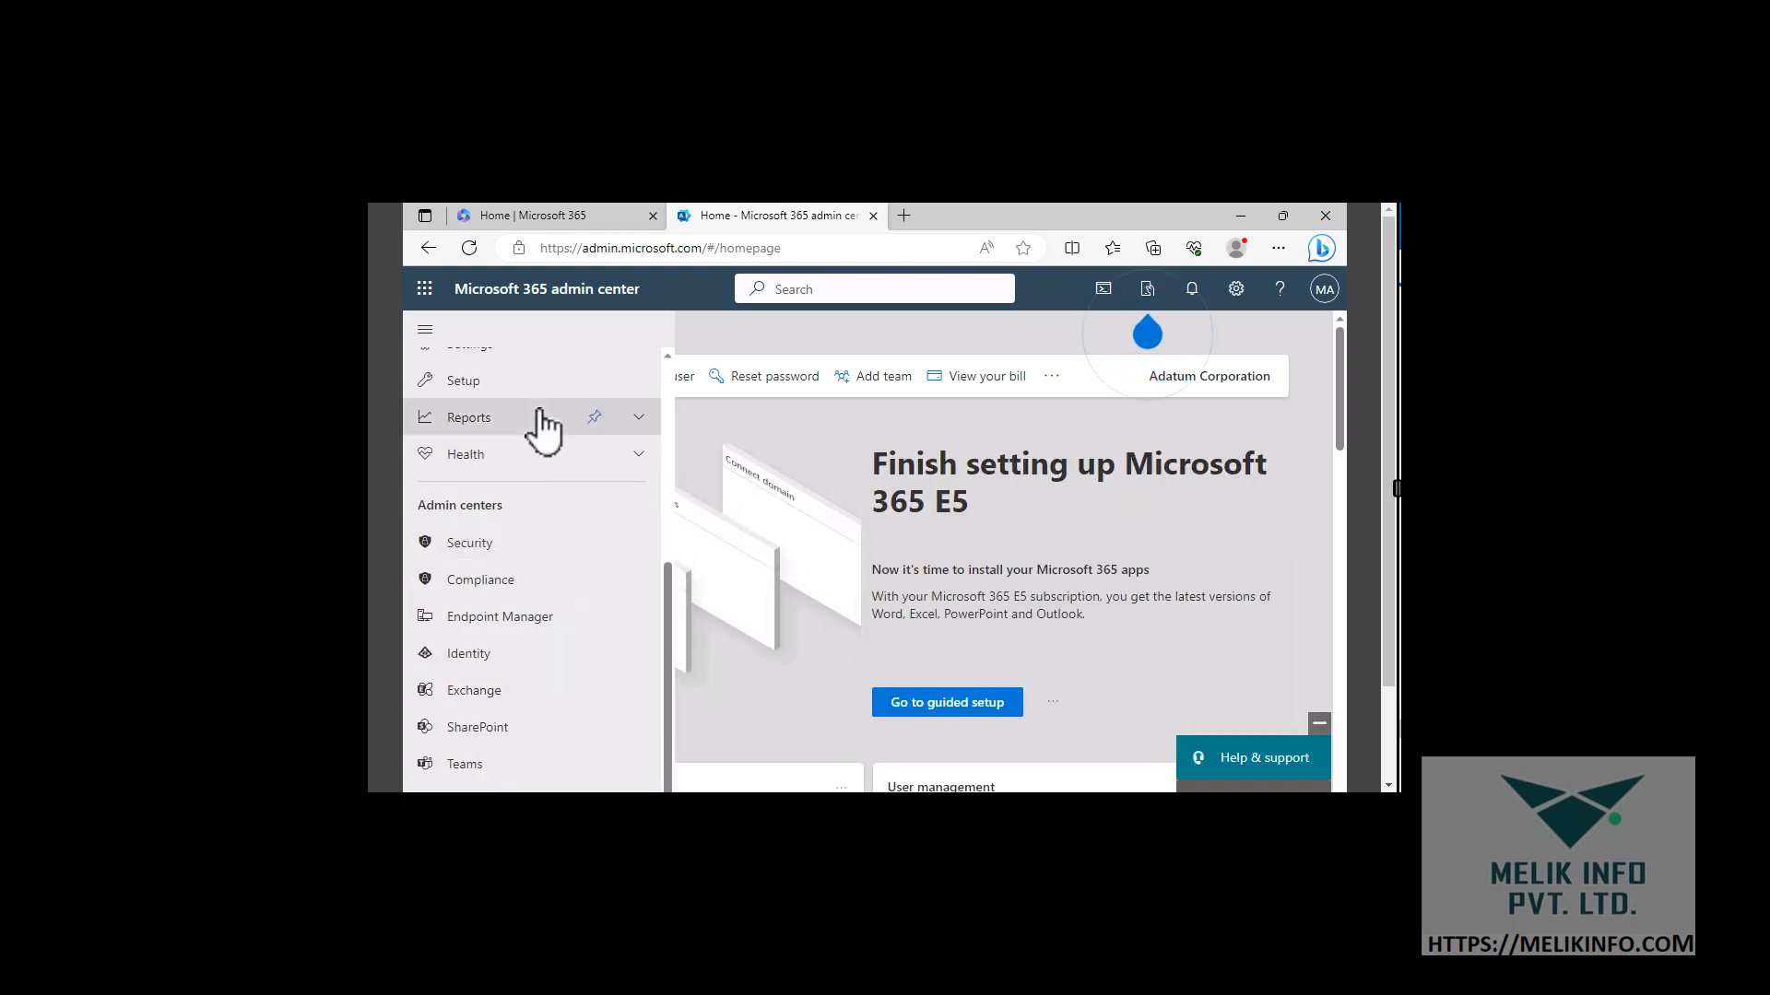
pyautogui.scroll(2, 541, 424)
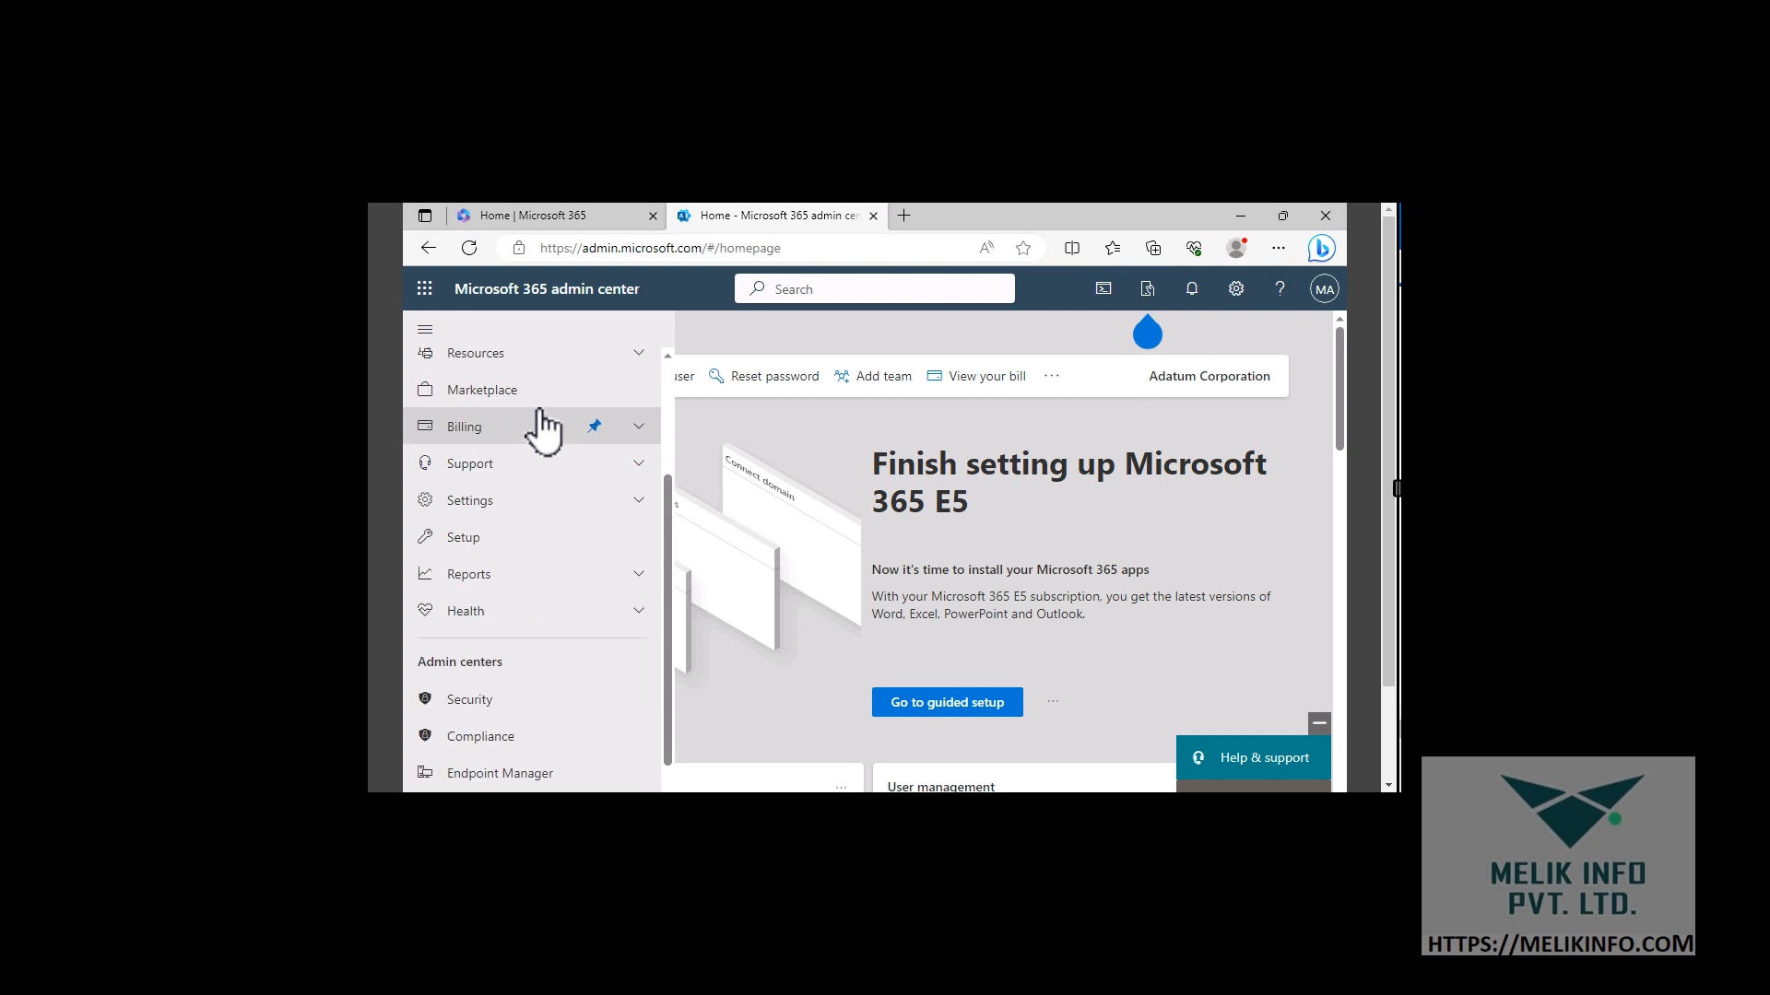
pyautogui.click(624, 501)
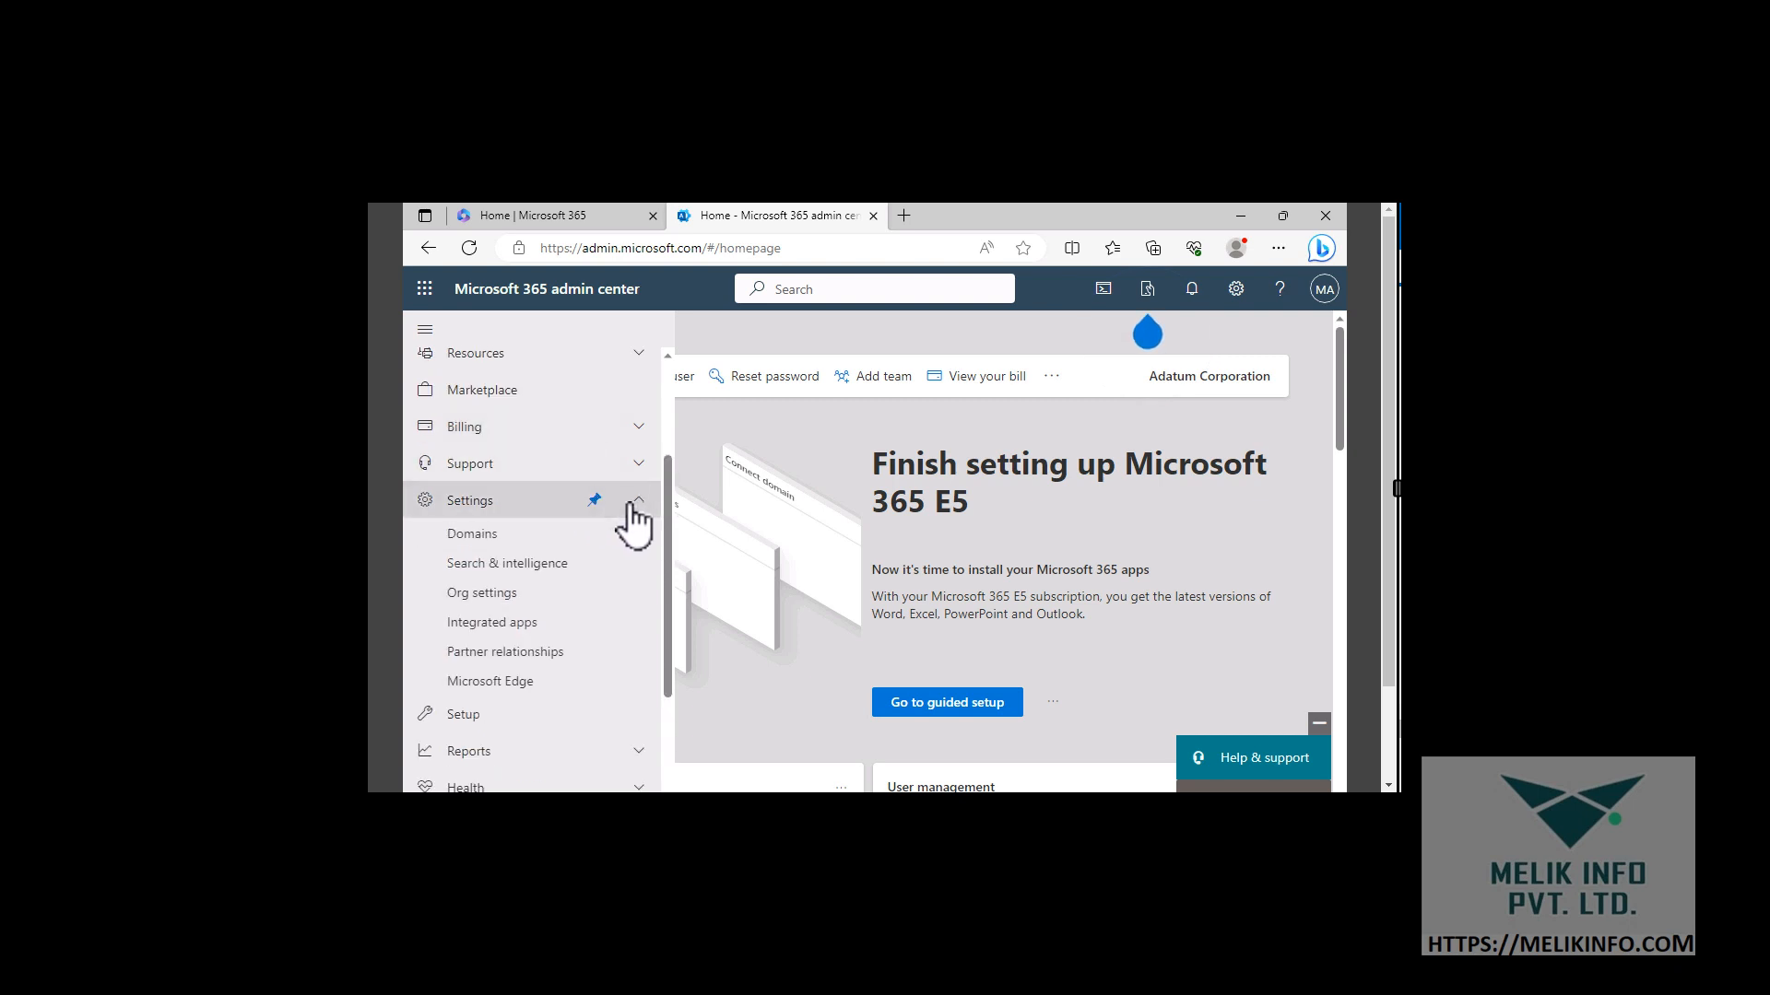
pyautogui.click(498, 601)
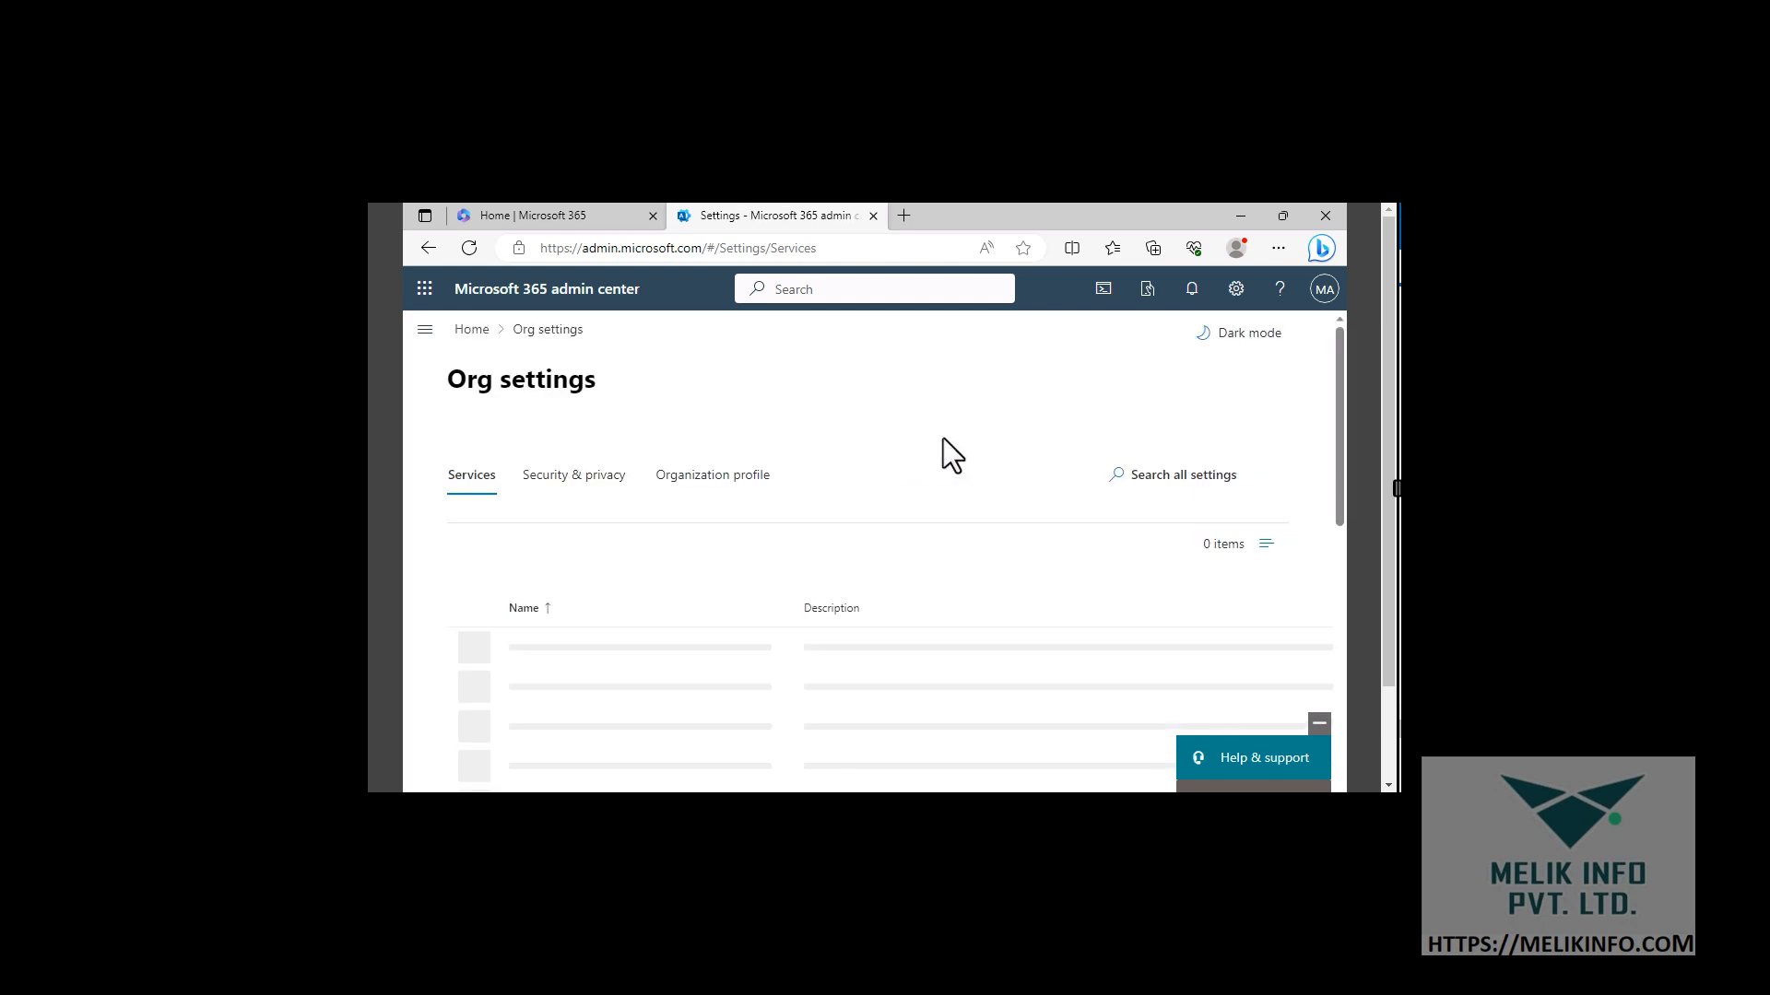
pyautogui.click(696, 484)
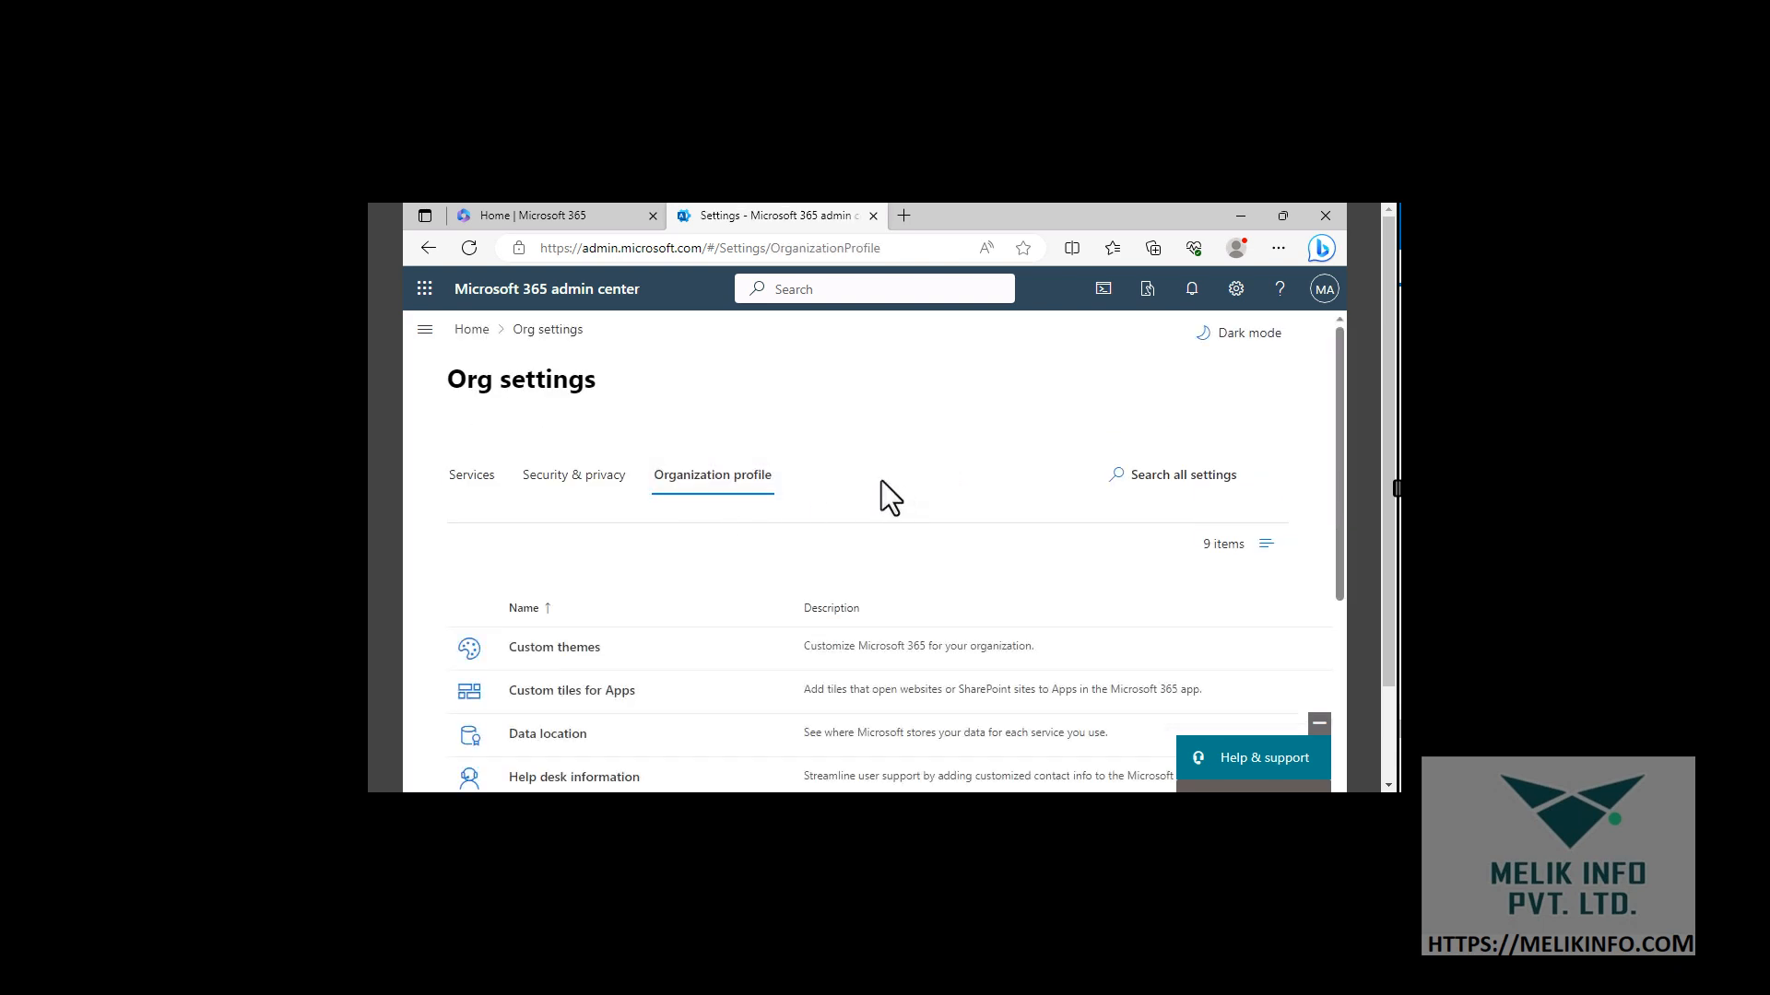
# Look through the available organization profile settings, from custom themes to support integration
pyautogui.scroll(-3, 881, 481)
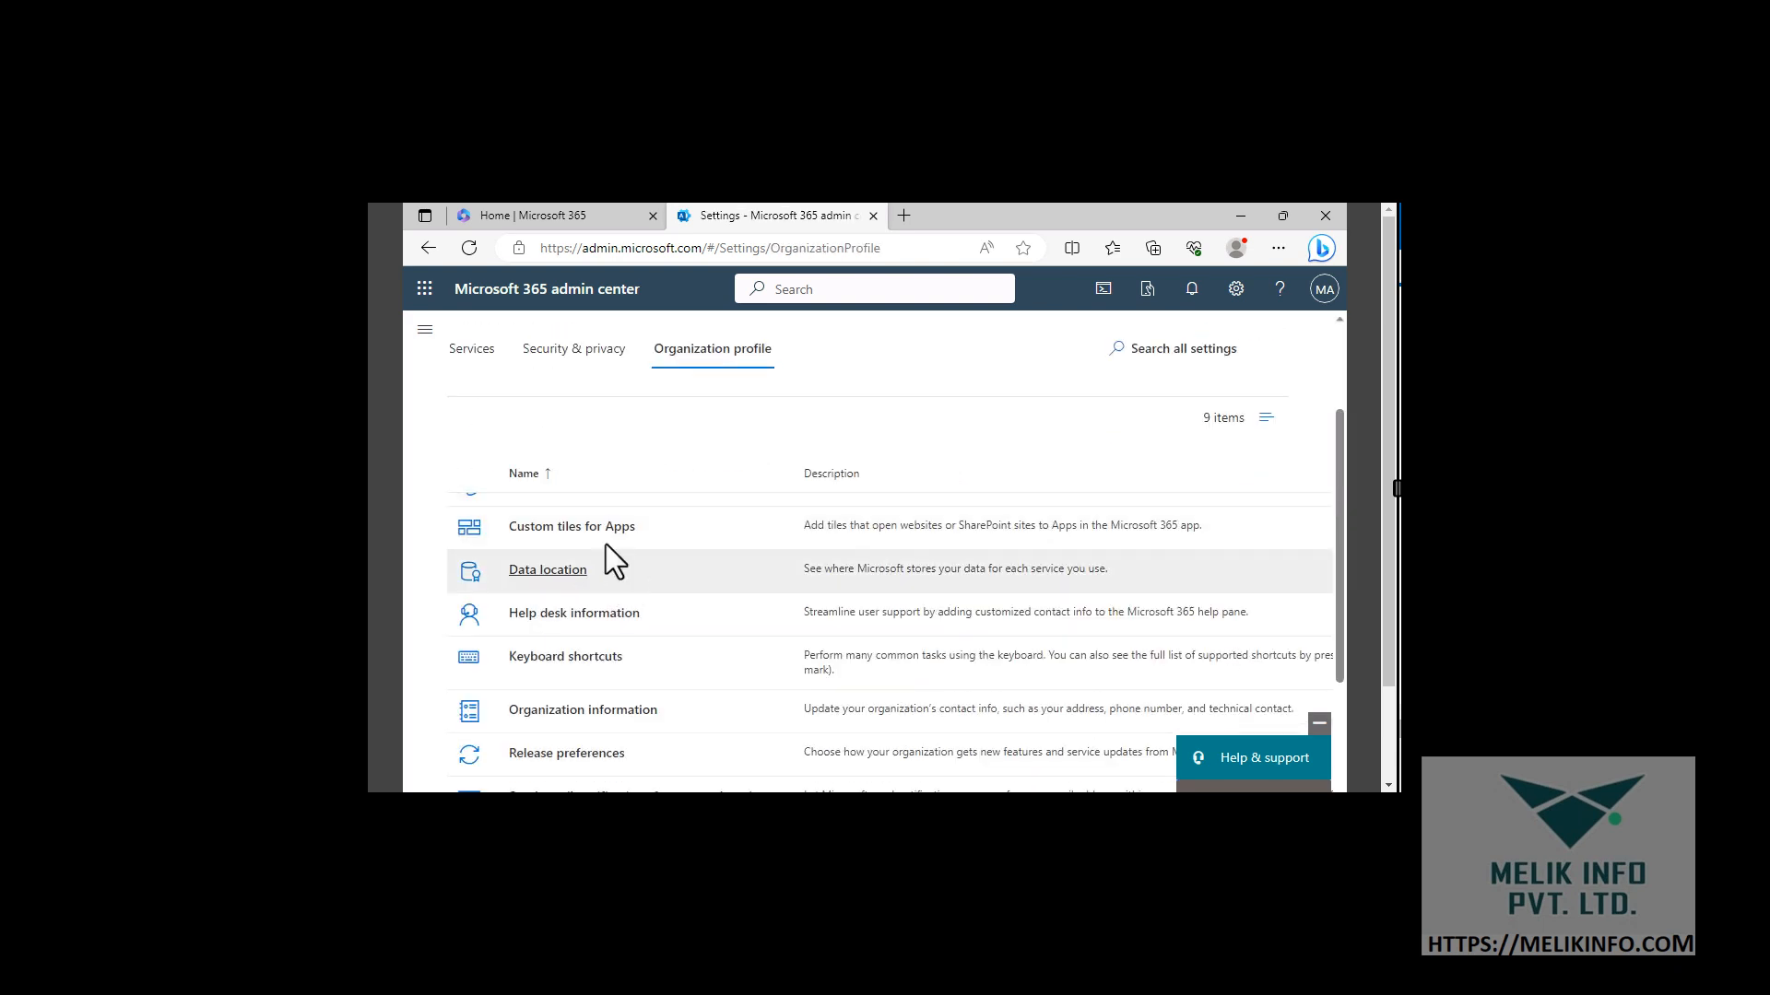
pyautogui.scroll(-2, 682, 562)
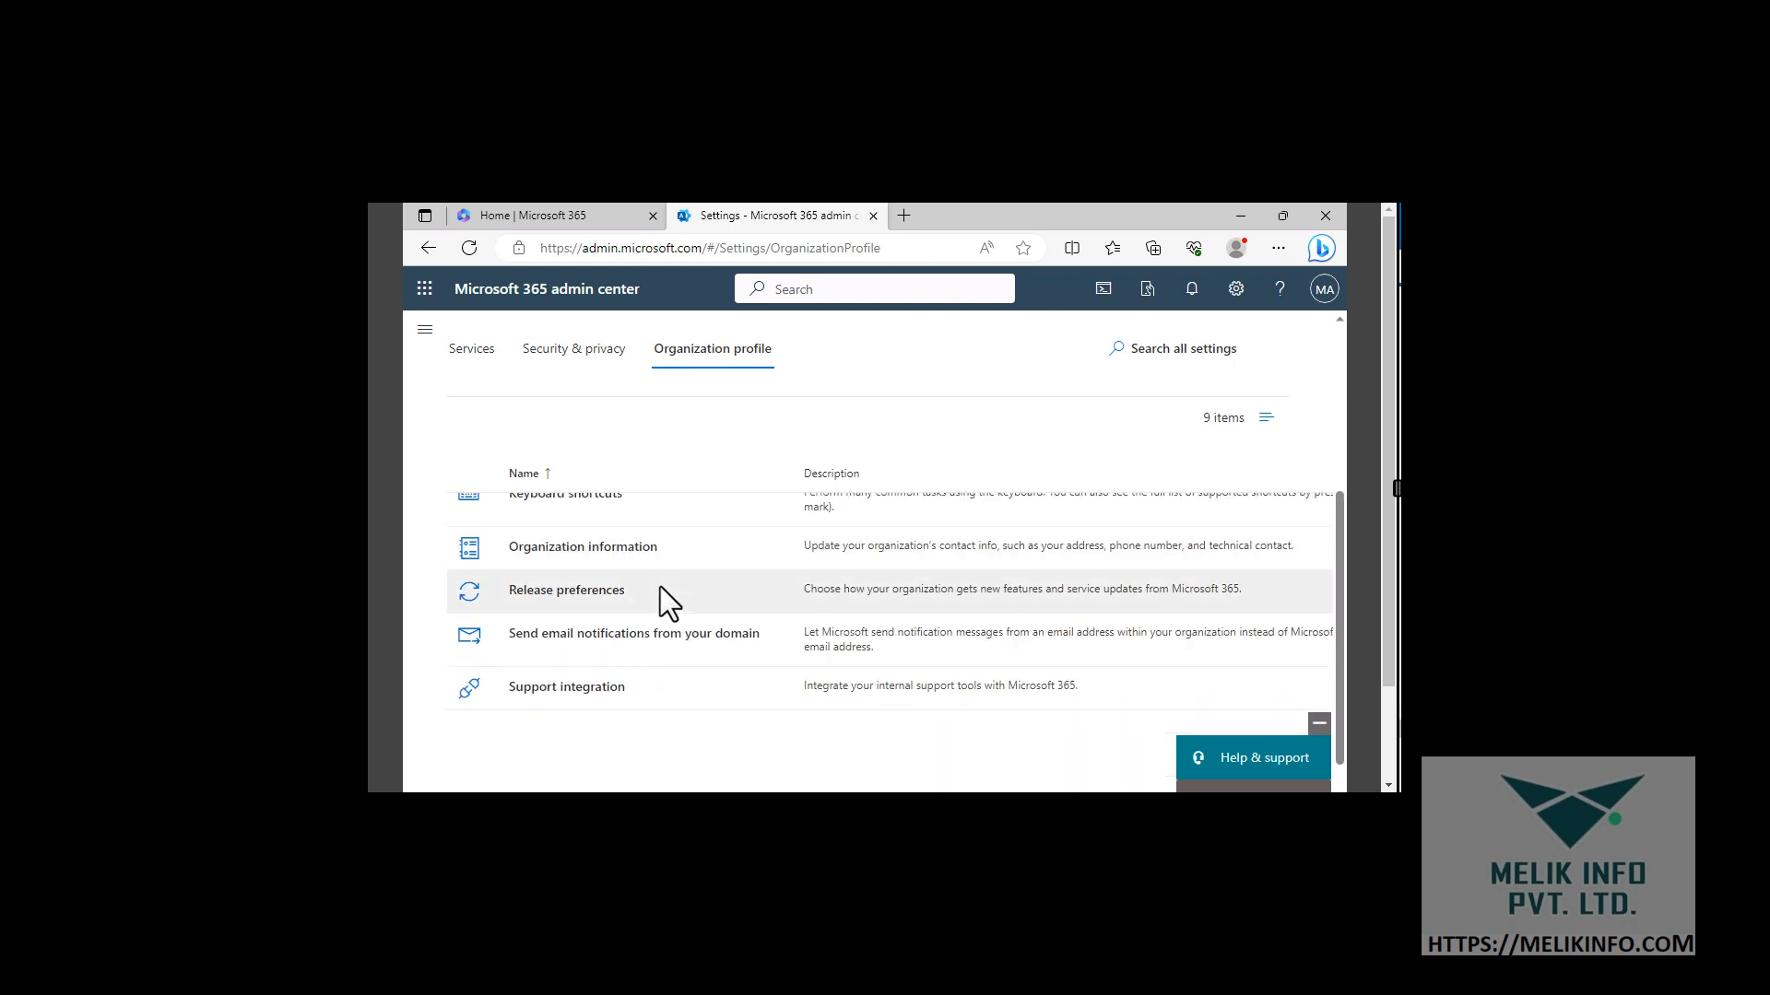
pyautogui.scroll(2, 660, 586)
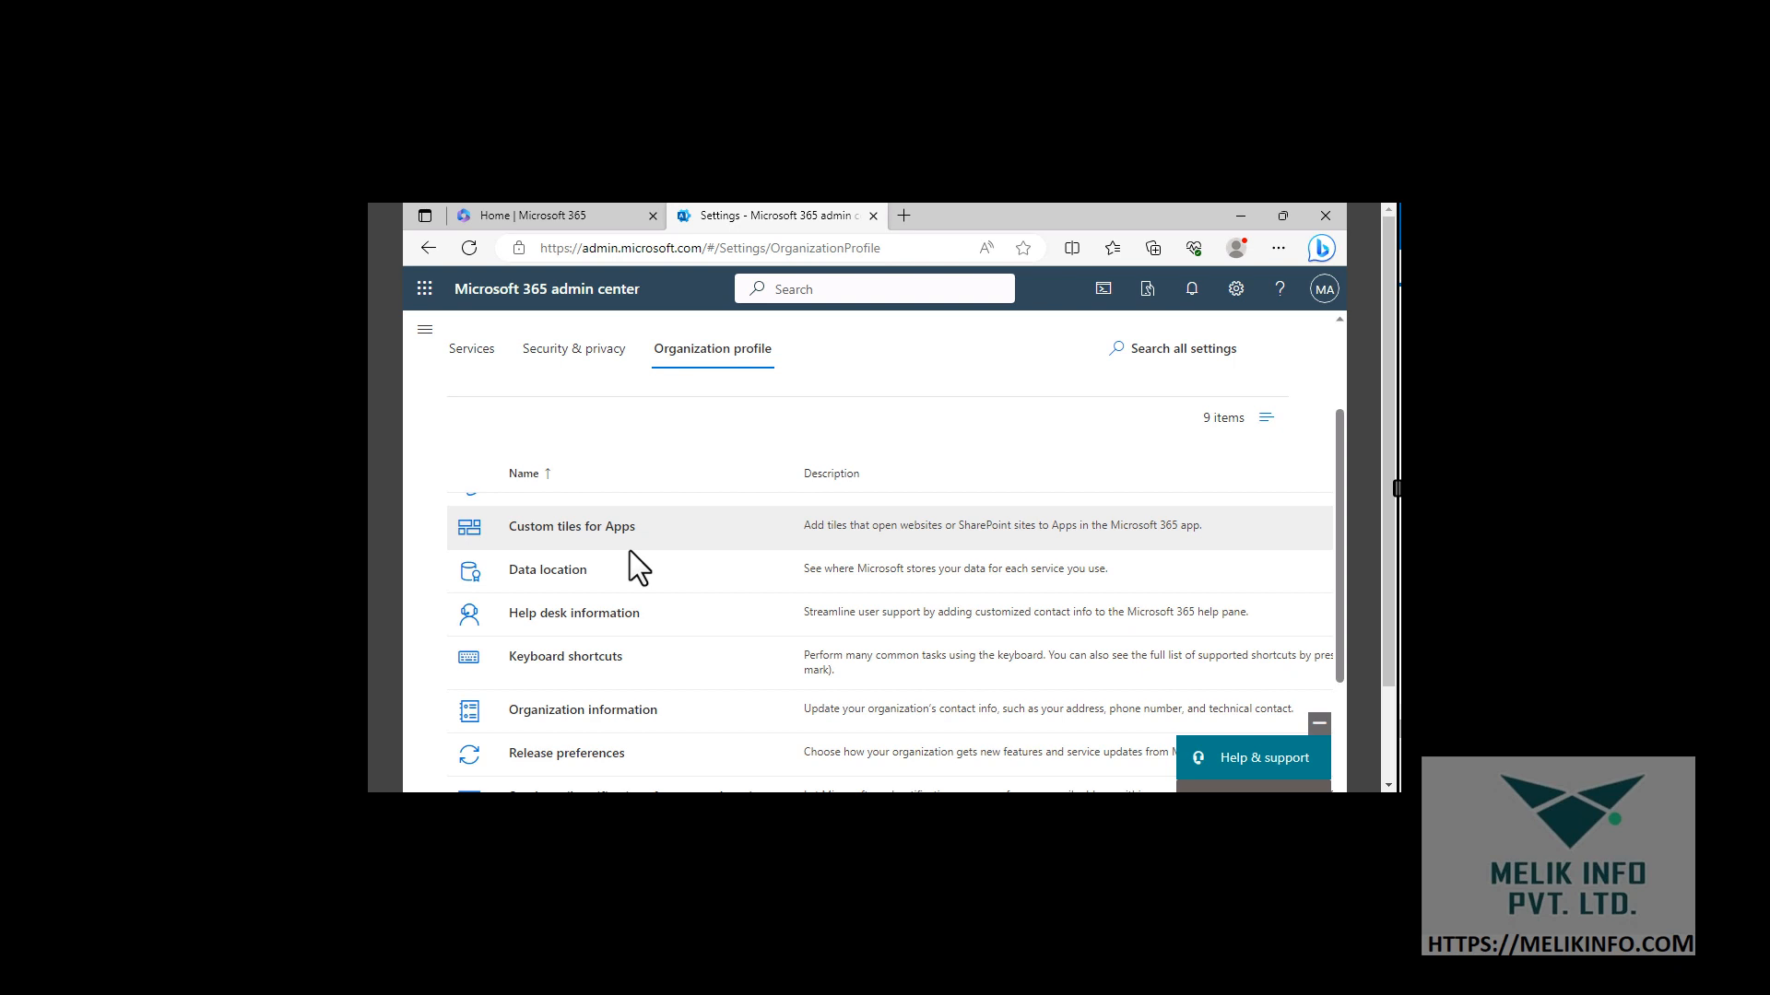
pyautogui.scroll(3, 628, 543)
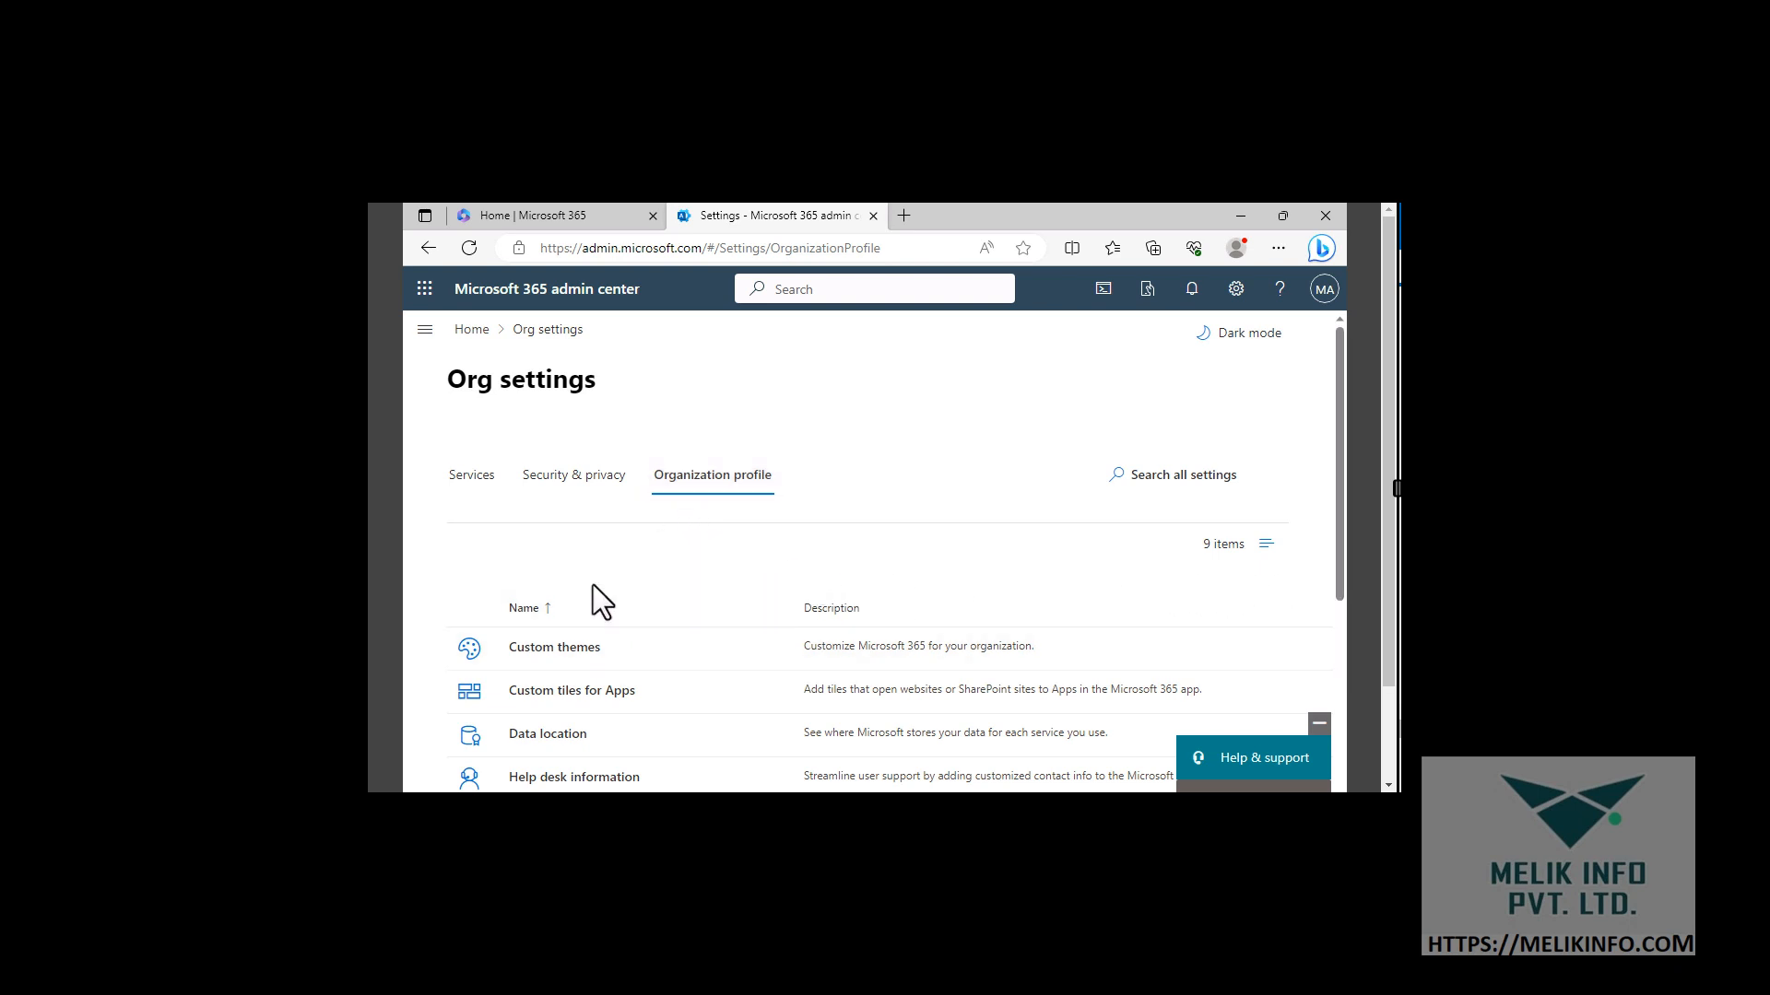
pyautogui.scroll(-4, 594, 599)
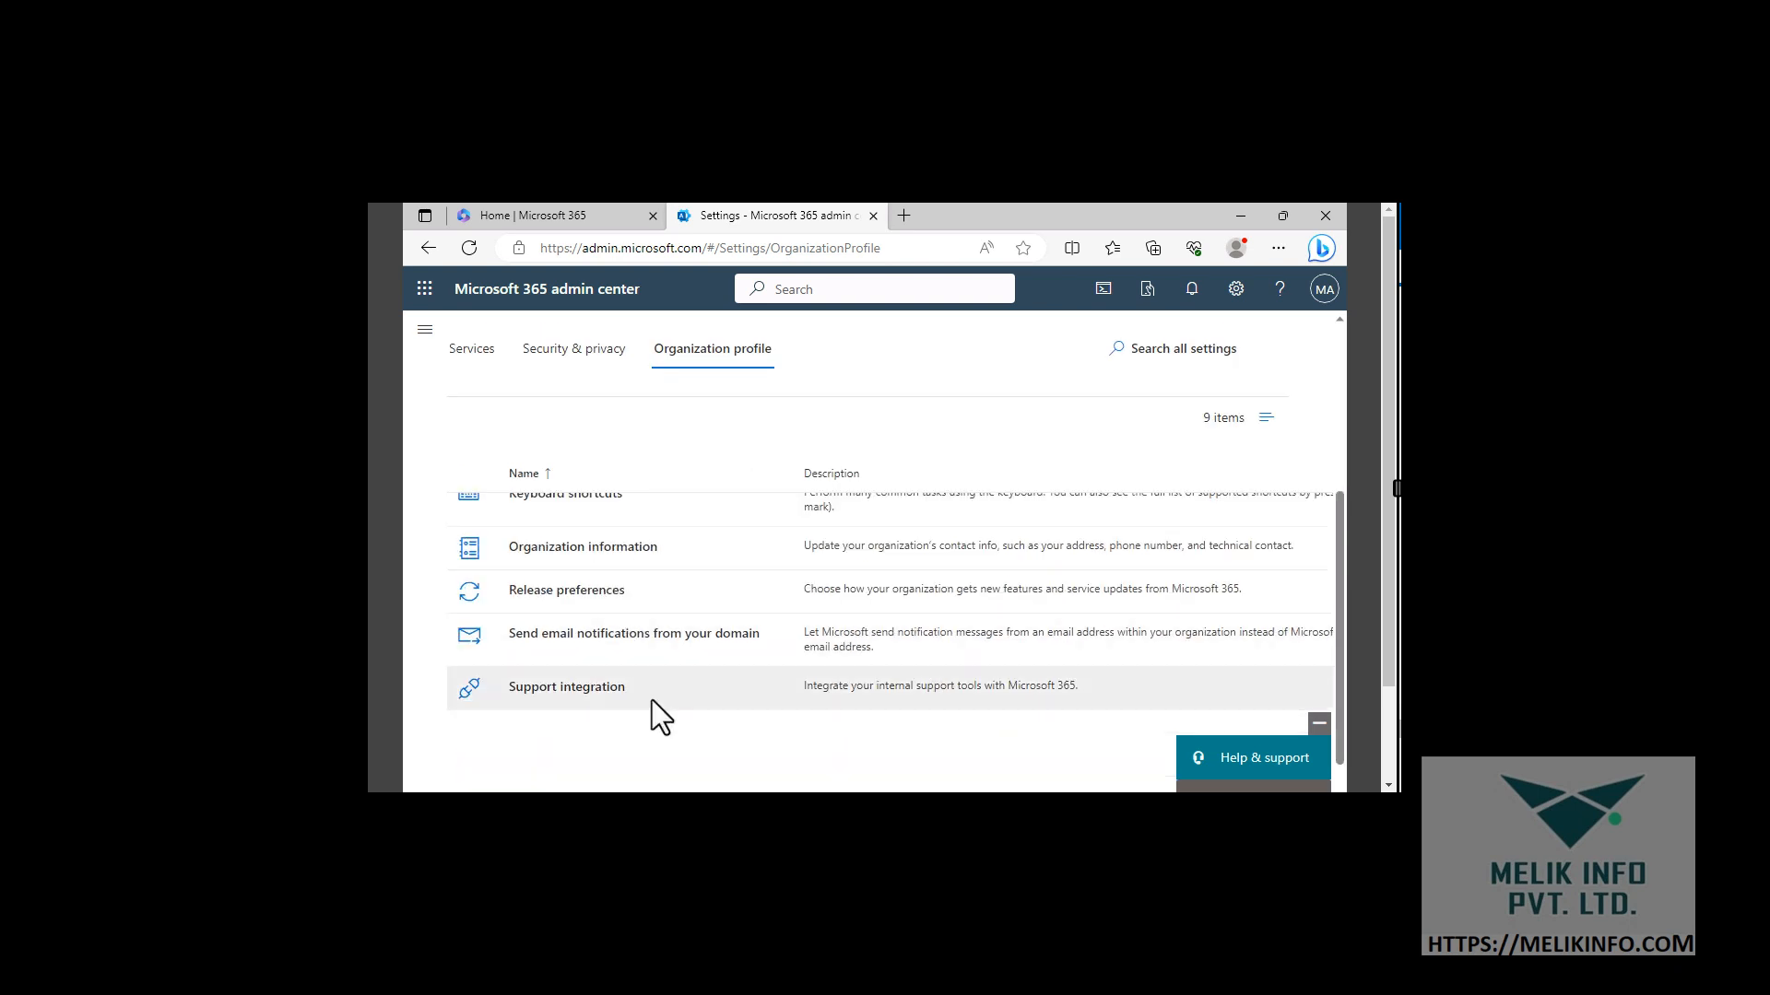
pyautogui.scroll(2, 644, 673)
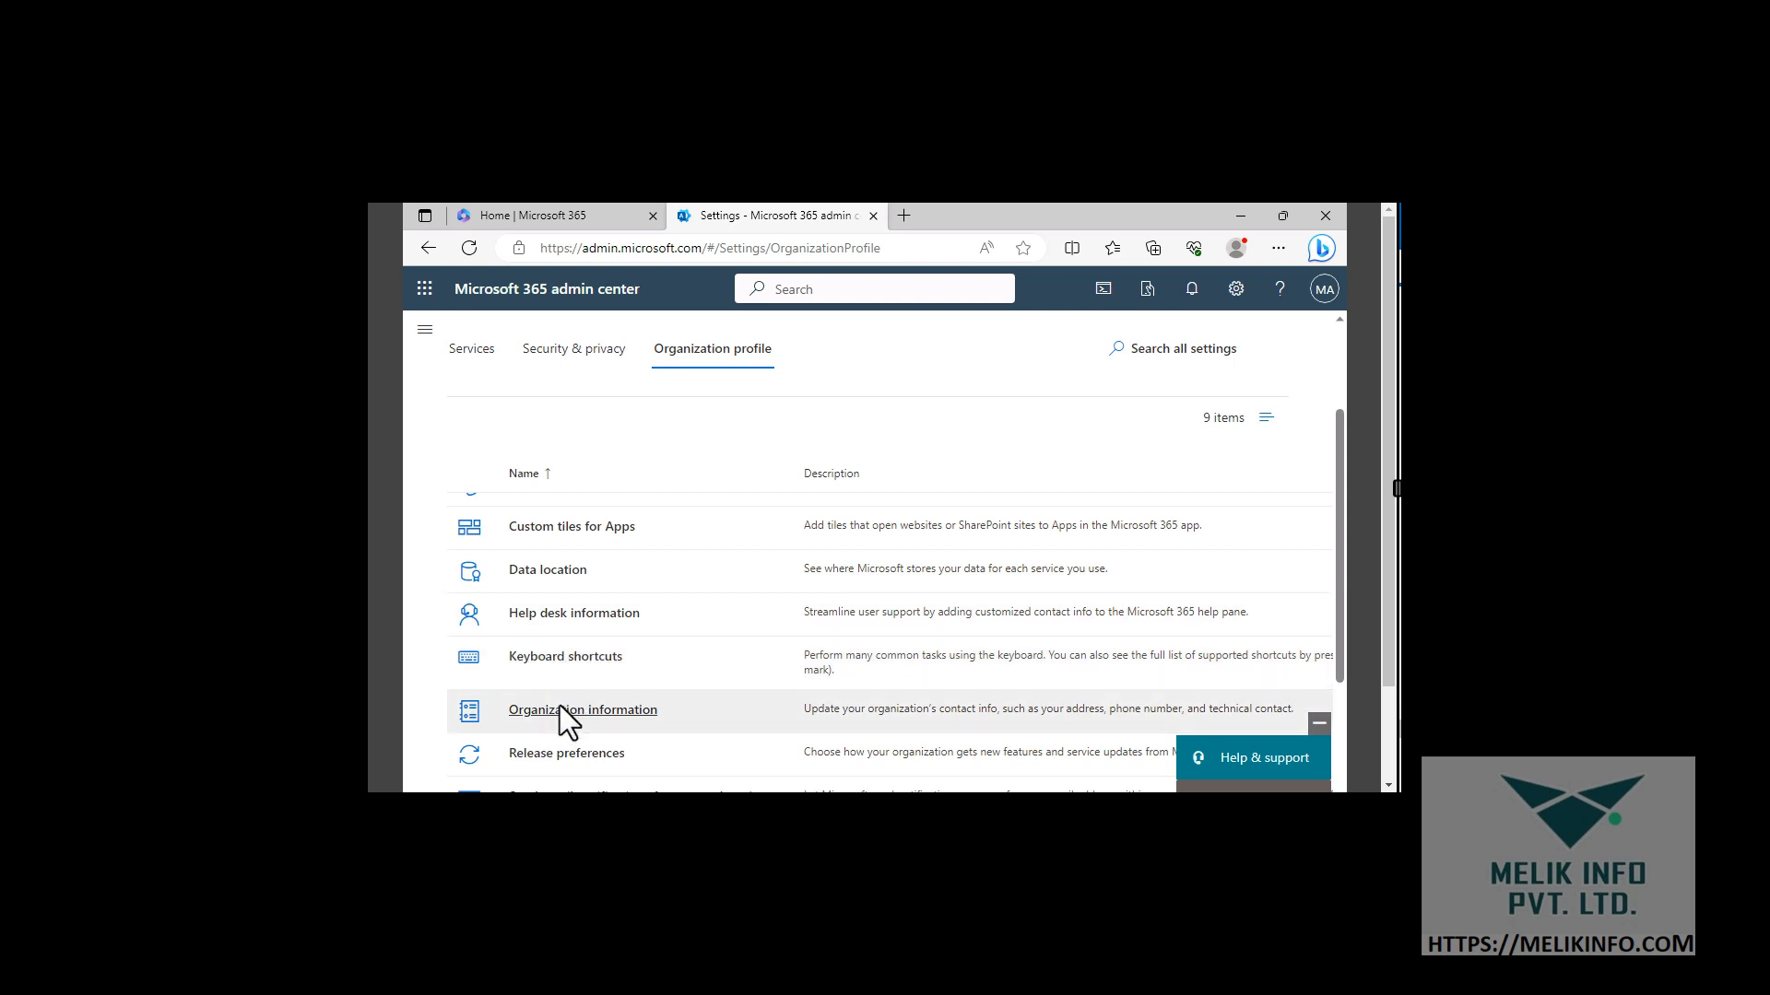
pyautogui.scroll(3, 581, 599)
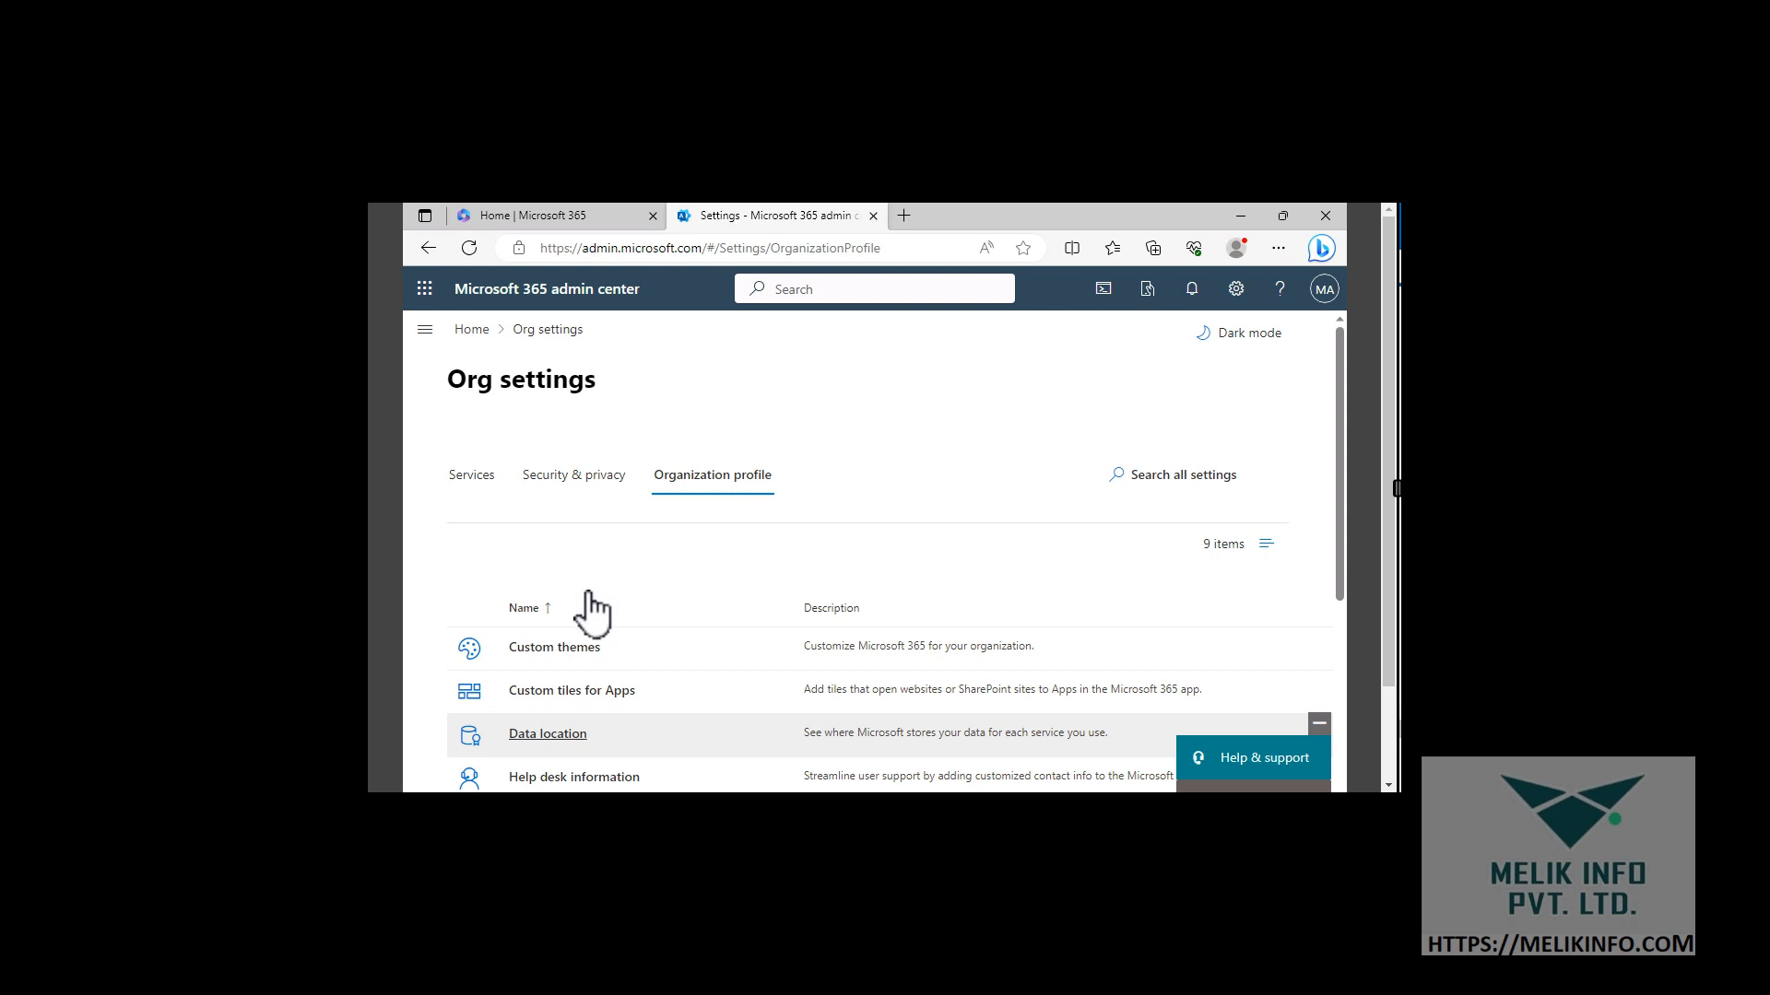
# Add a new custom group theme and name it M365 pilot project theme
pyautogui.click(553, 649)
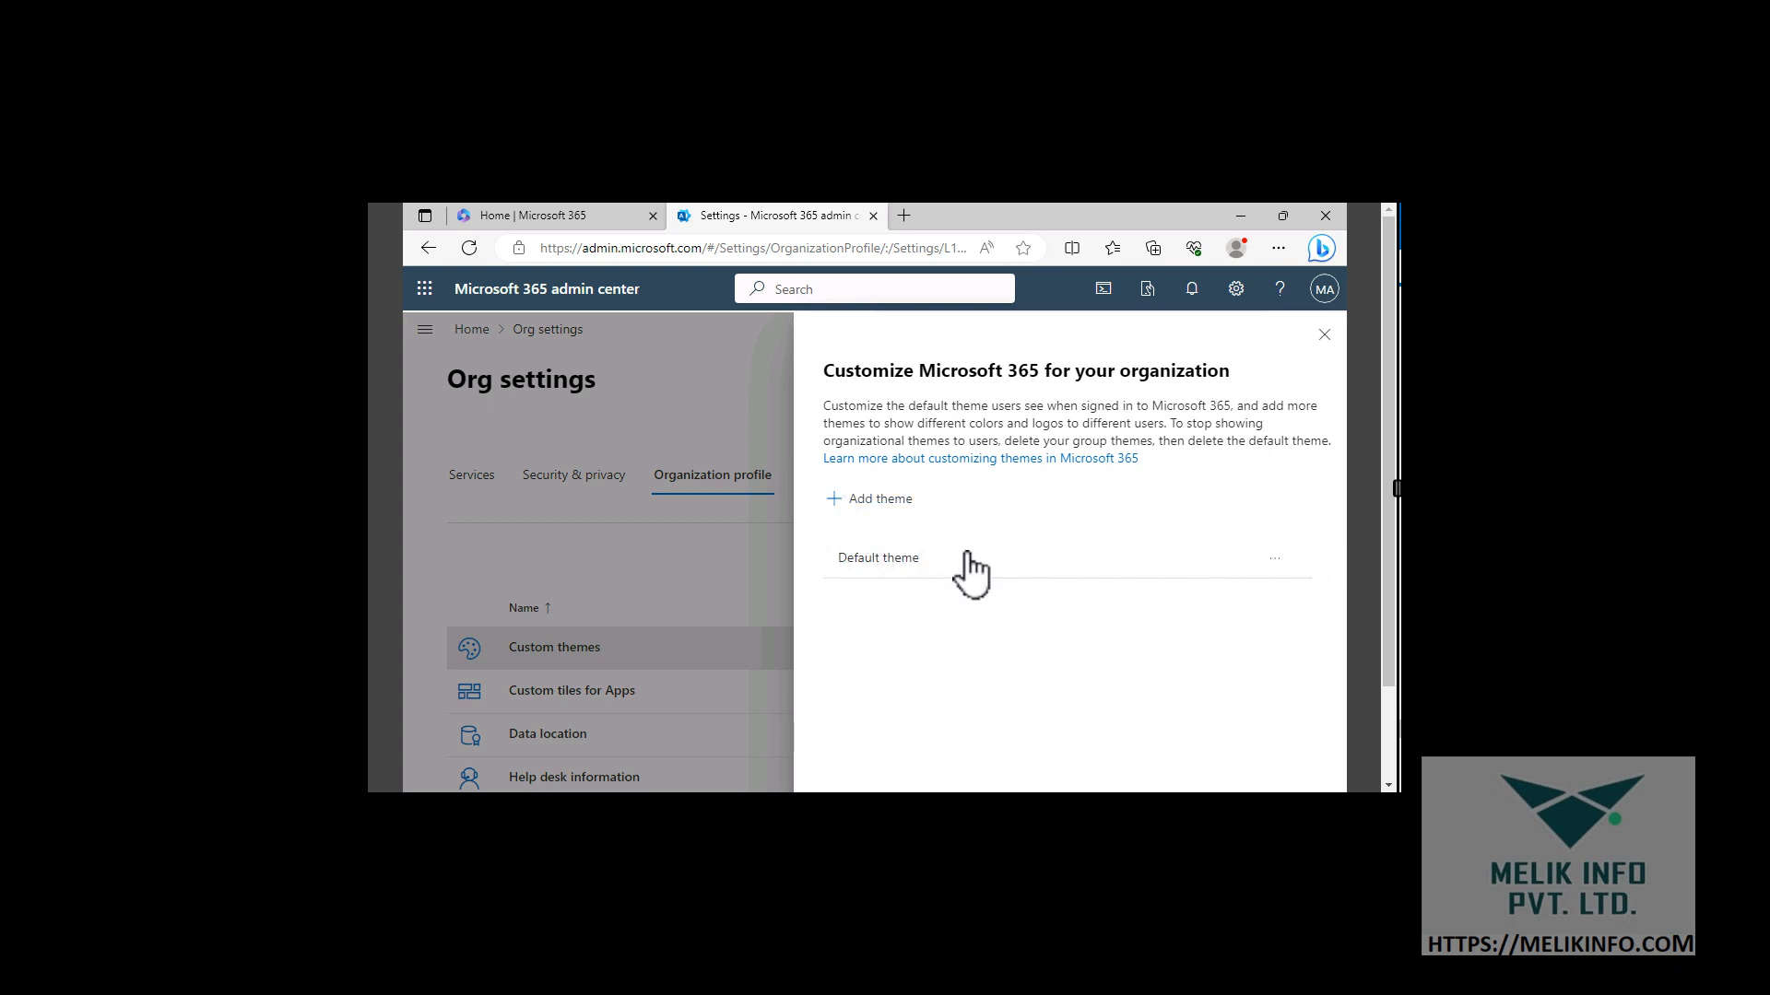
pyautogui.click(902, 504)
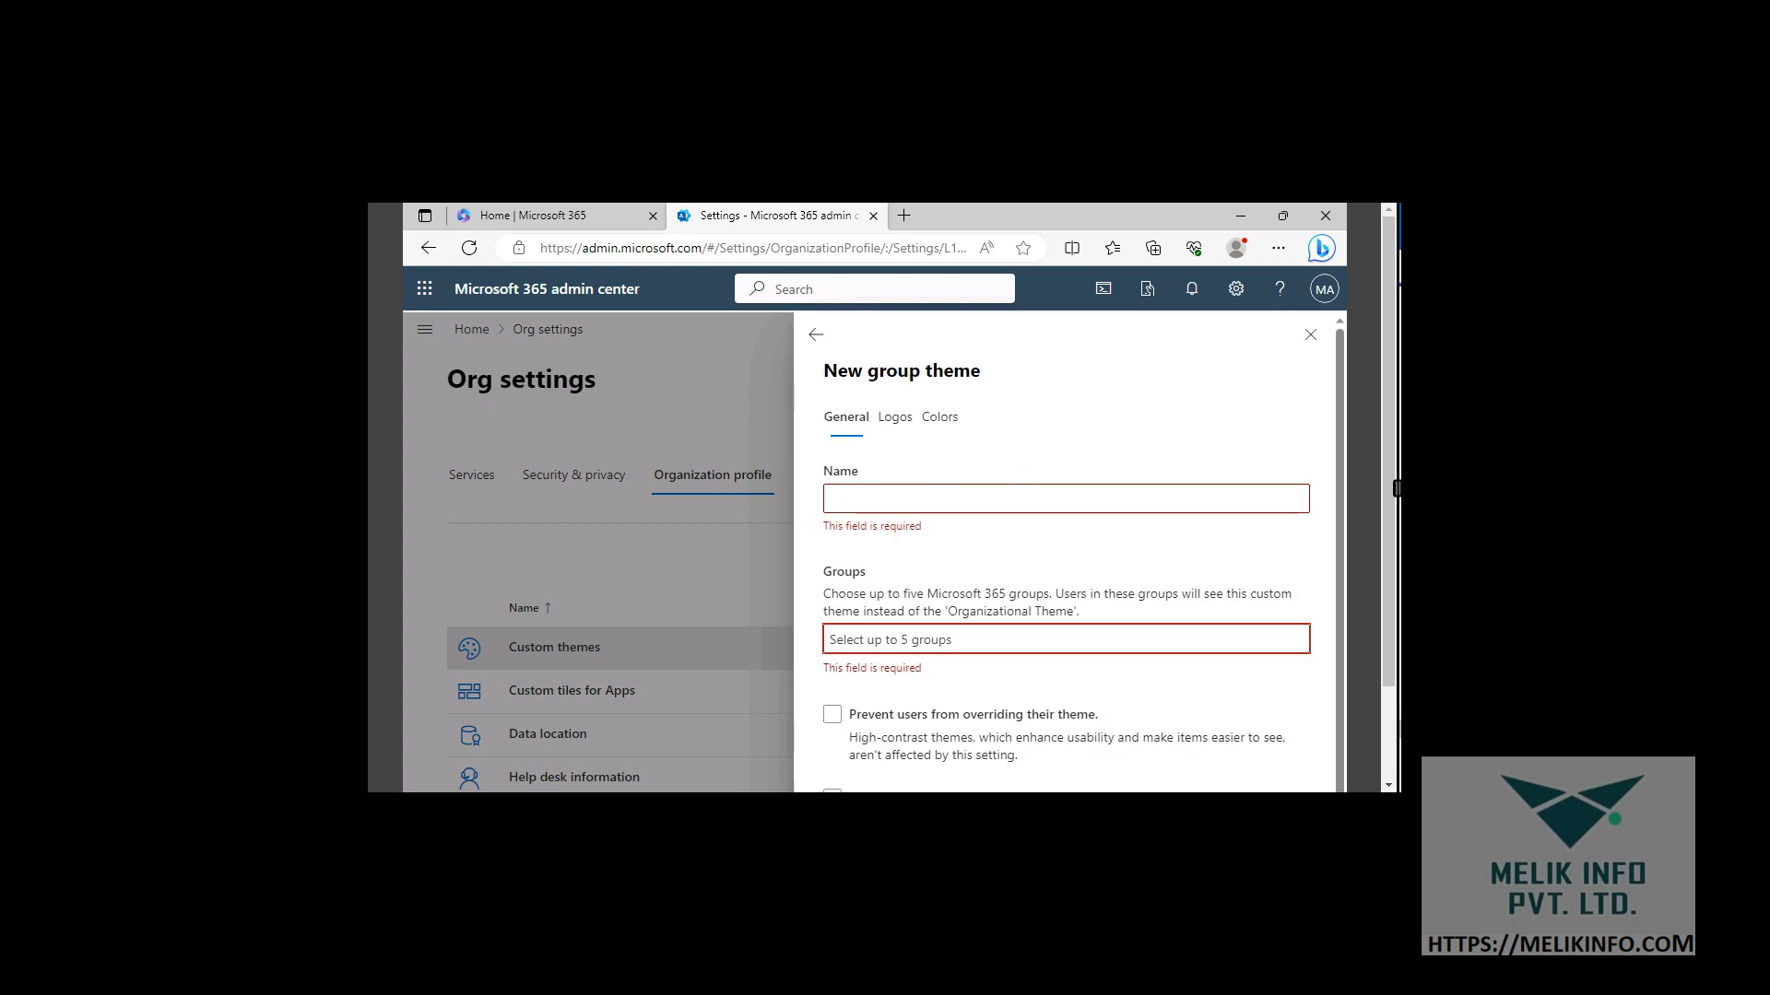
pyautogui.scroll(-1, 1019, 501)
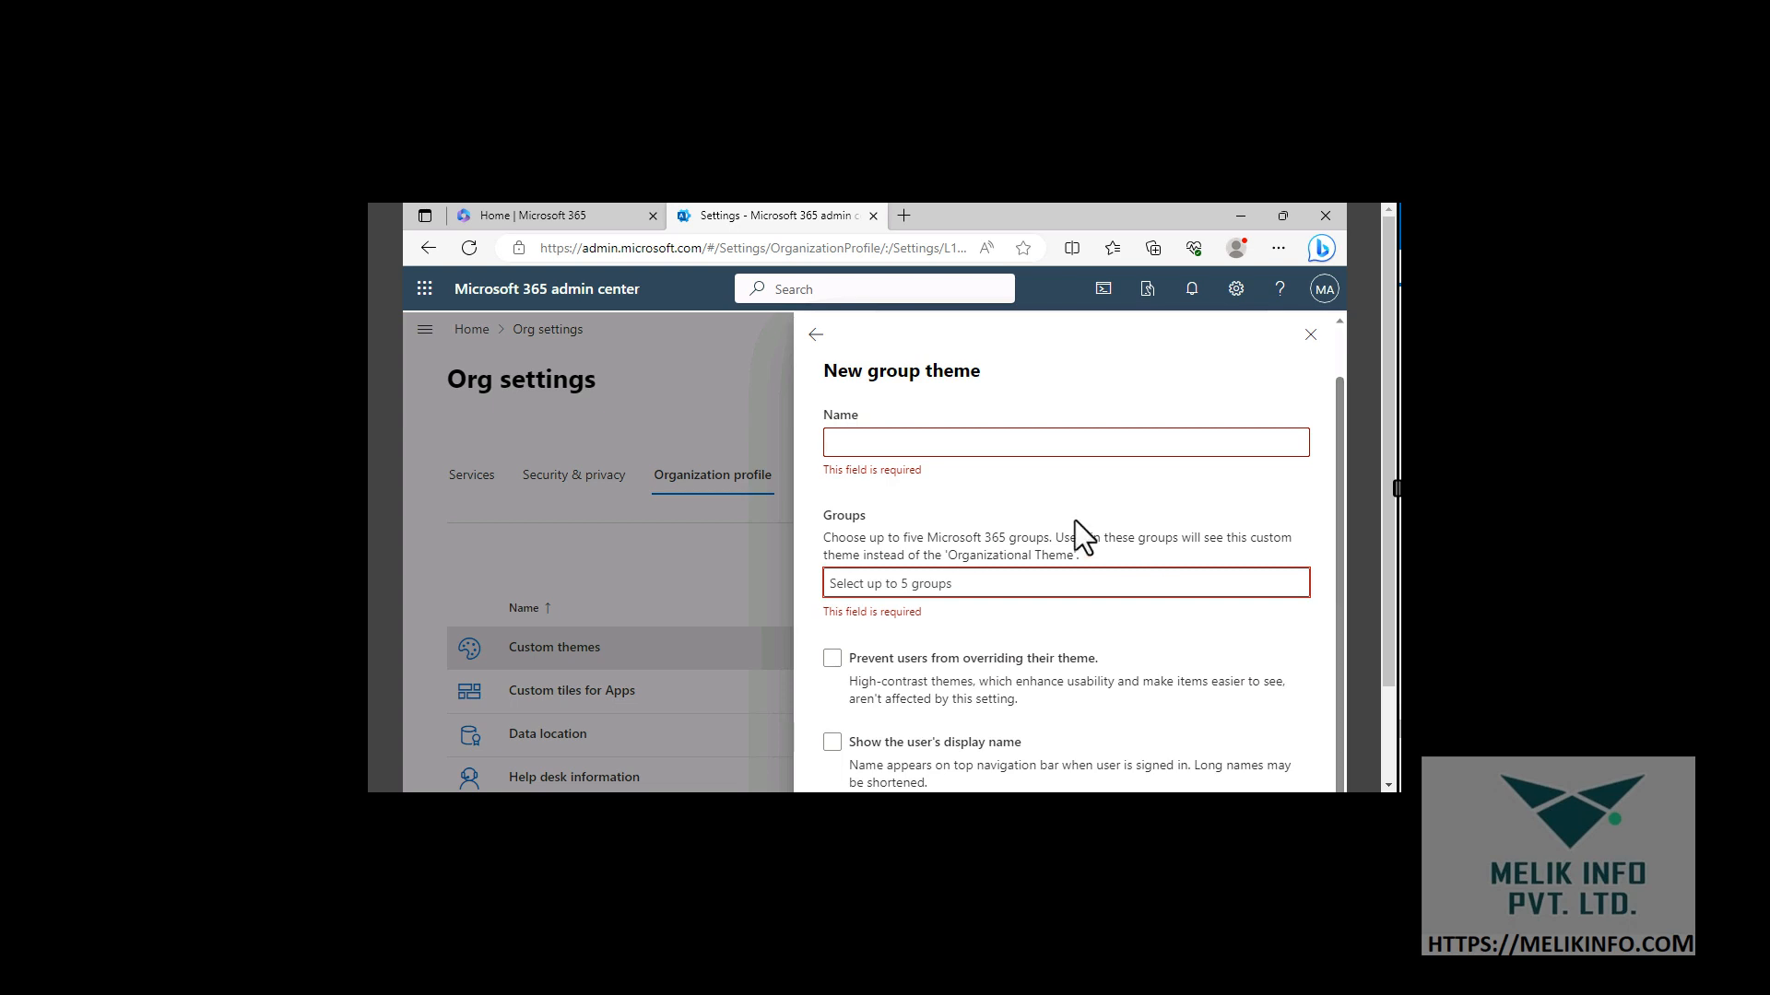
pyautogui.write('M365 pilot project theme')
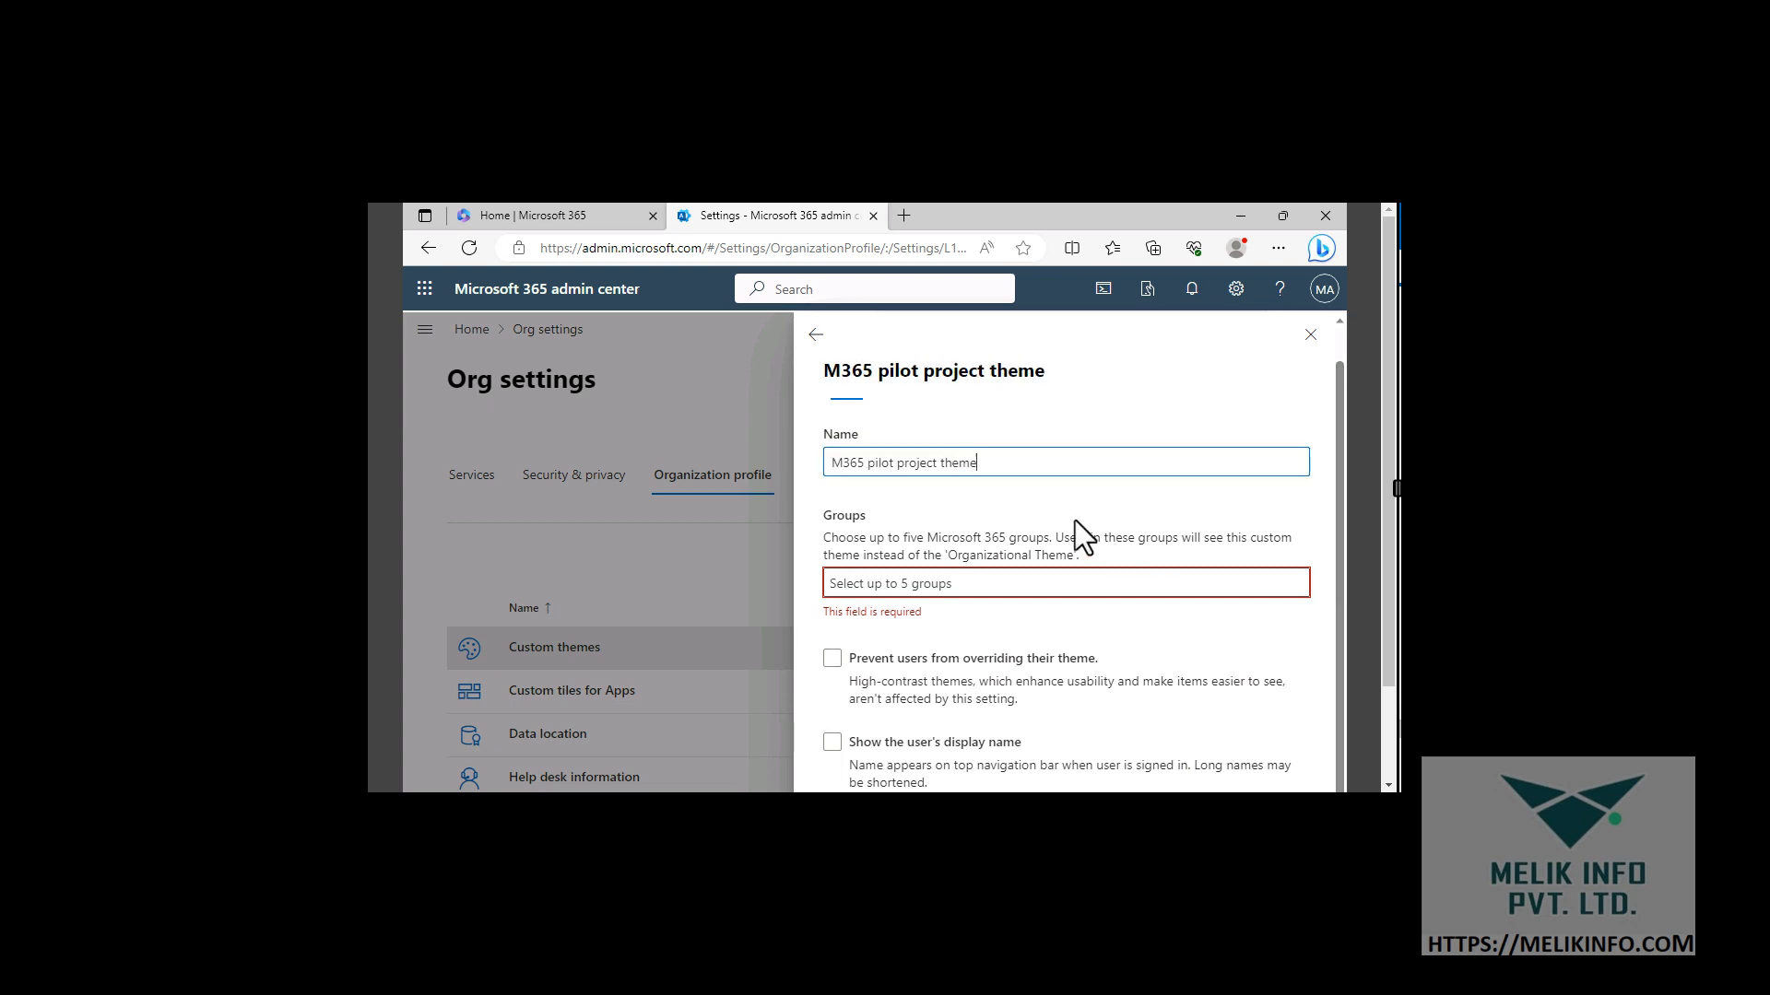
# Assign the theme to the M365 pilot project group and enable showing the user's display name
pyautogui.click(955, 583)
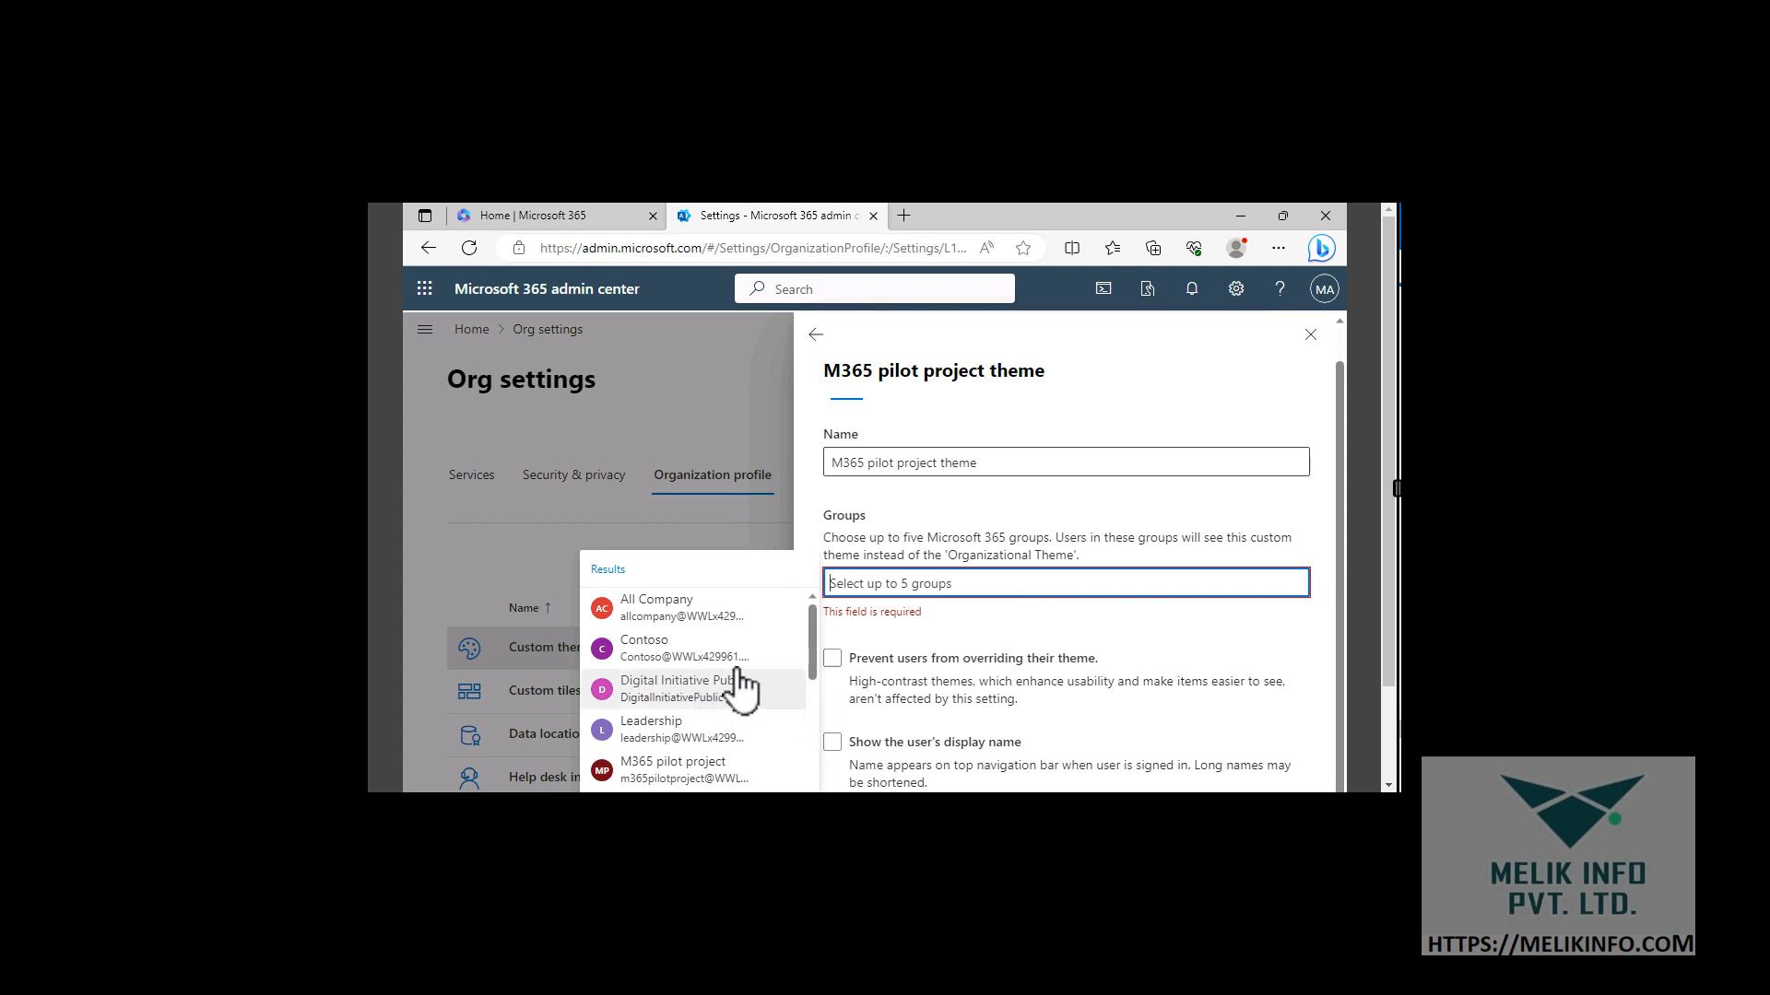
pyautogui.scroll(-1, 714, 756)
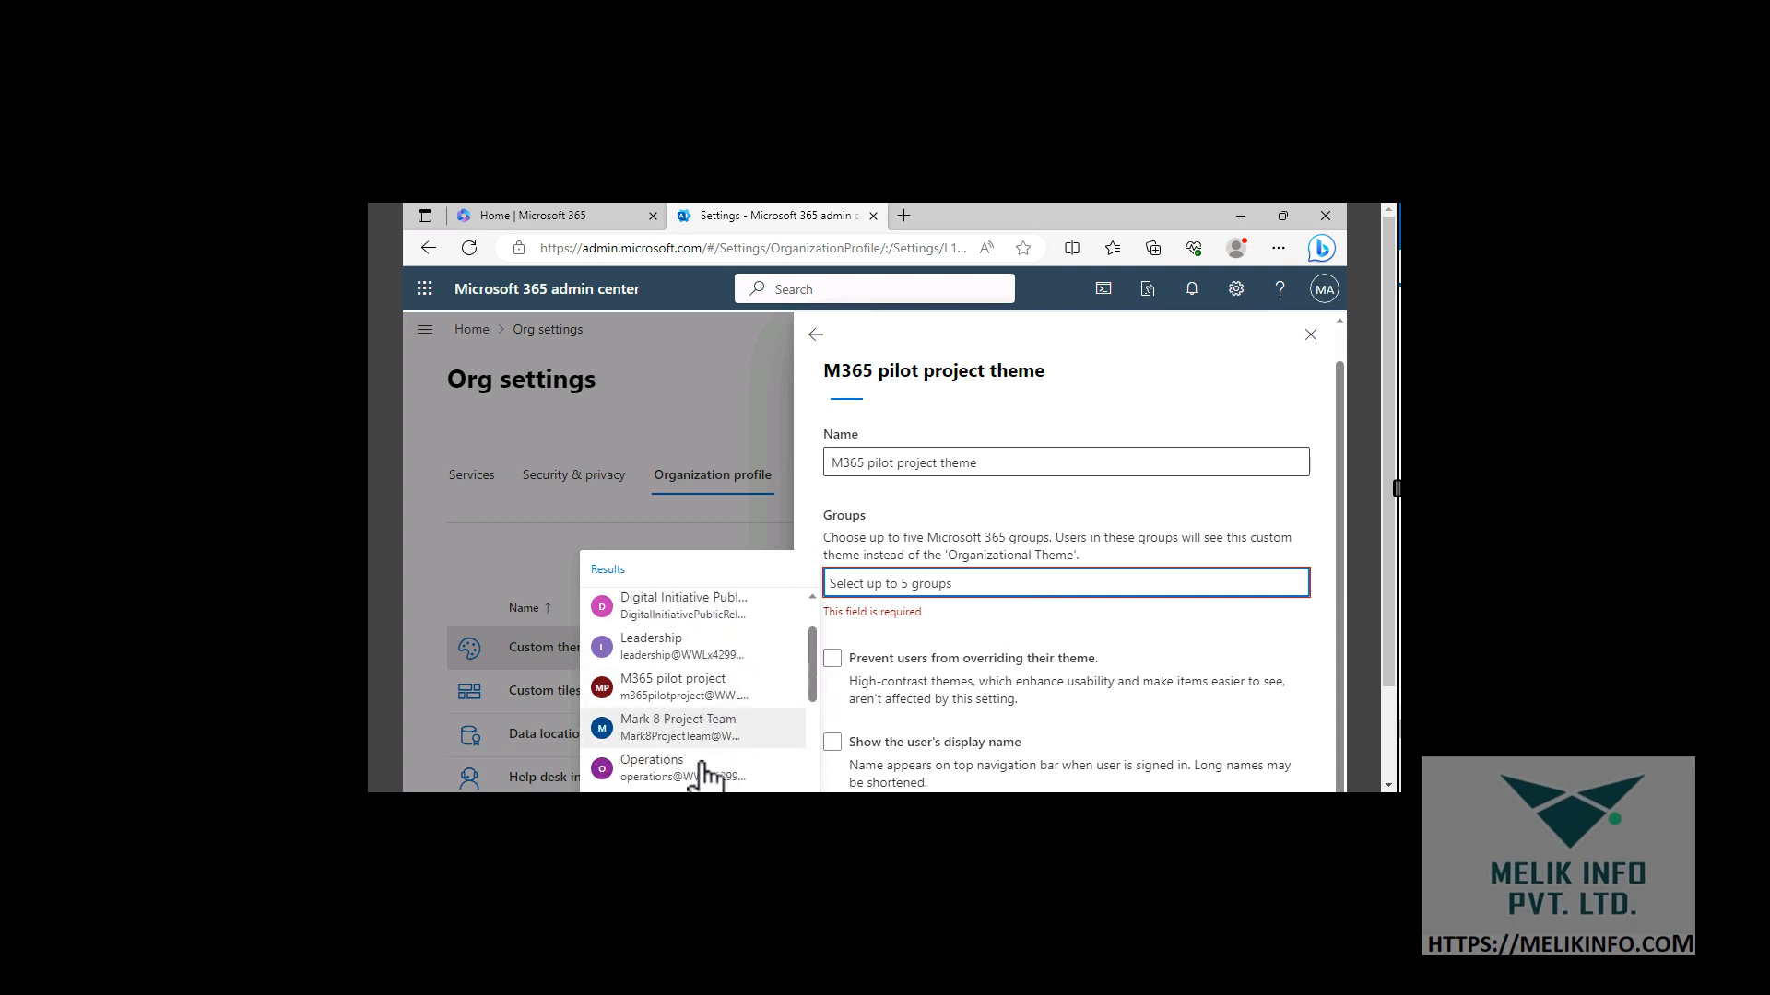
pyautogui.click(705, 698)
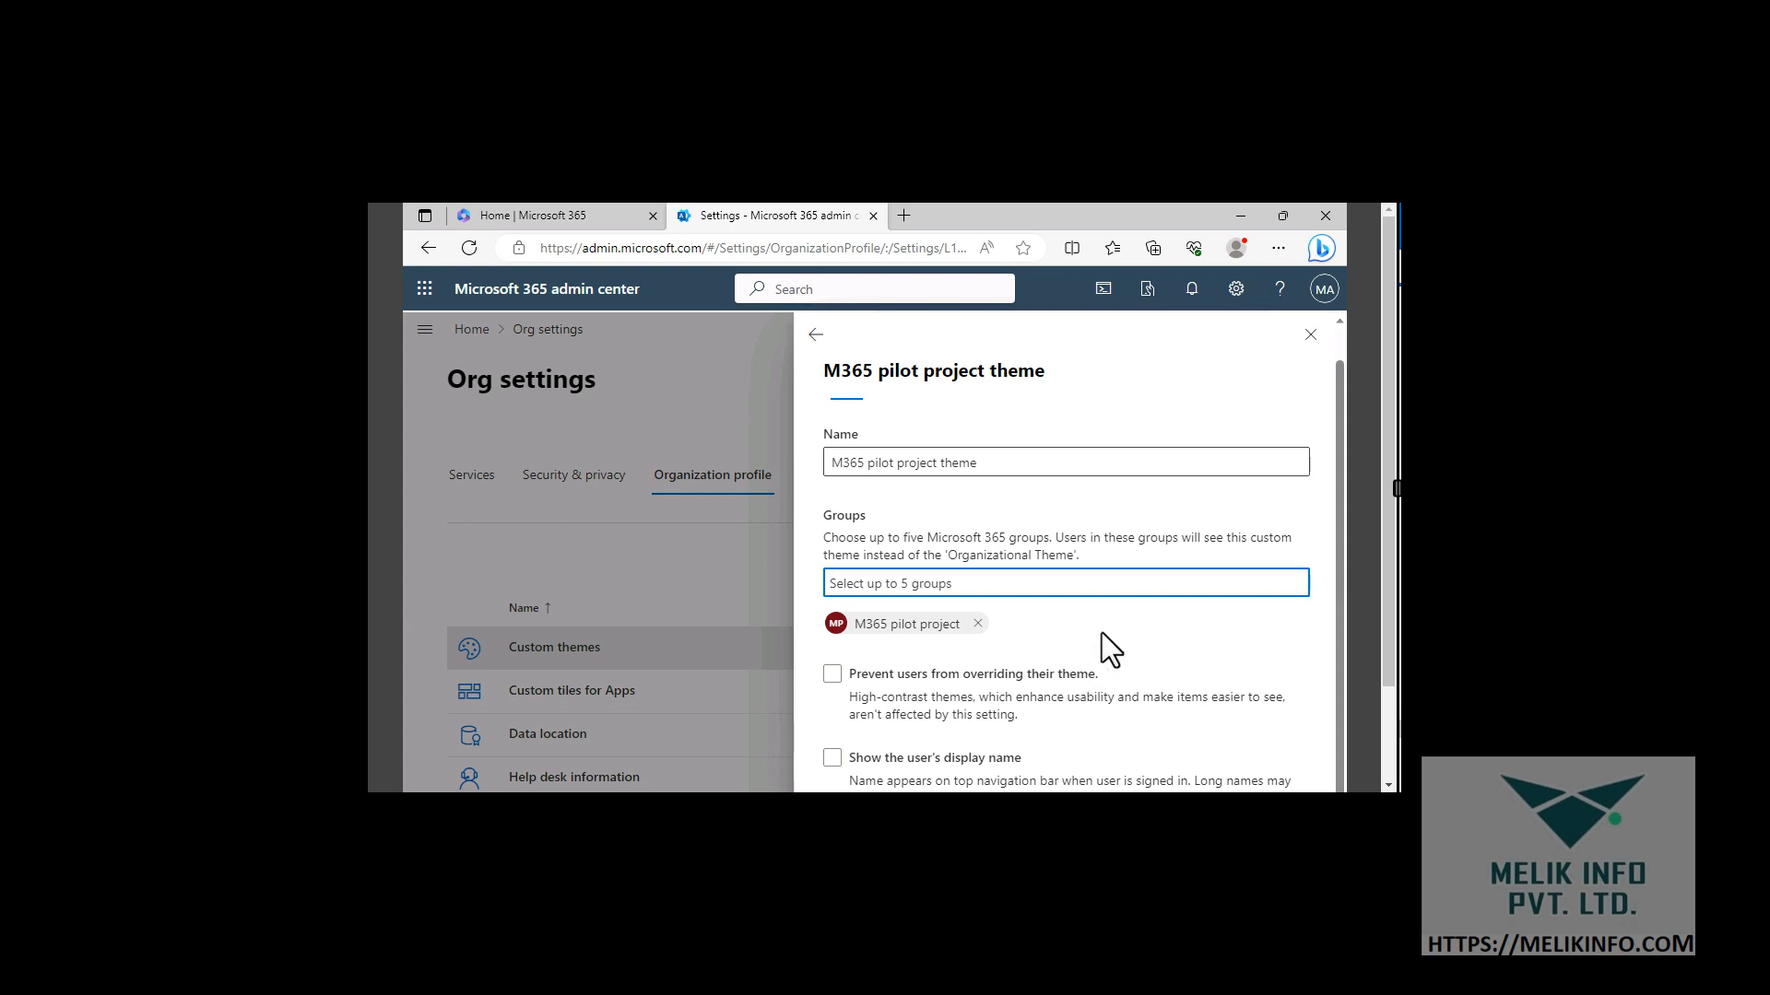
pyautogui.scroll(-1, 1102, 632)
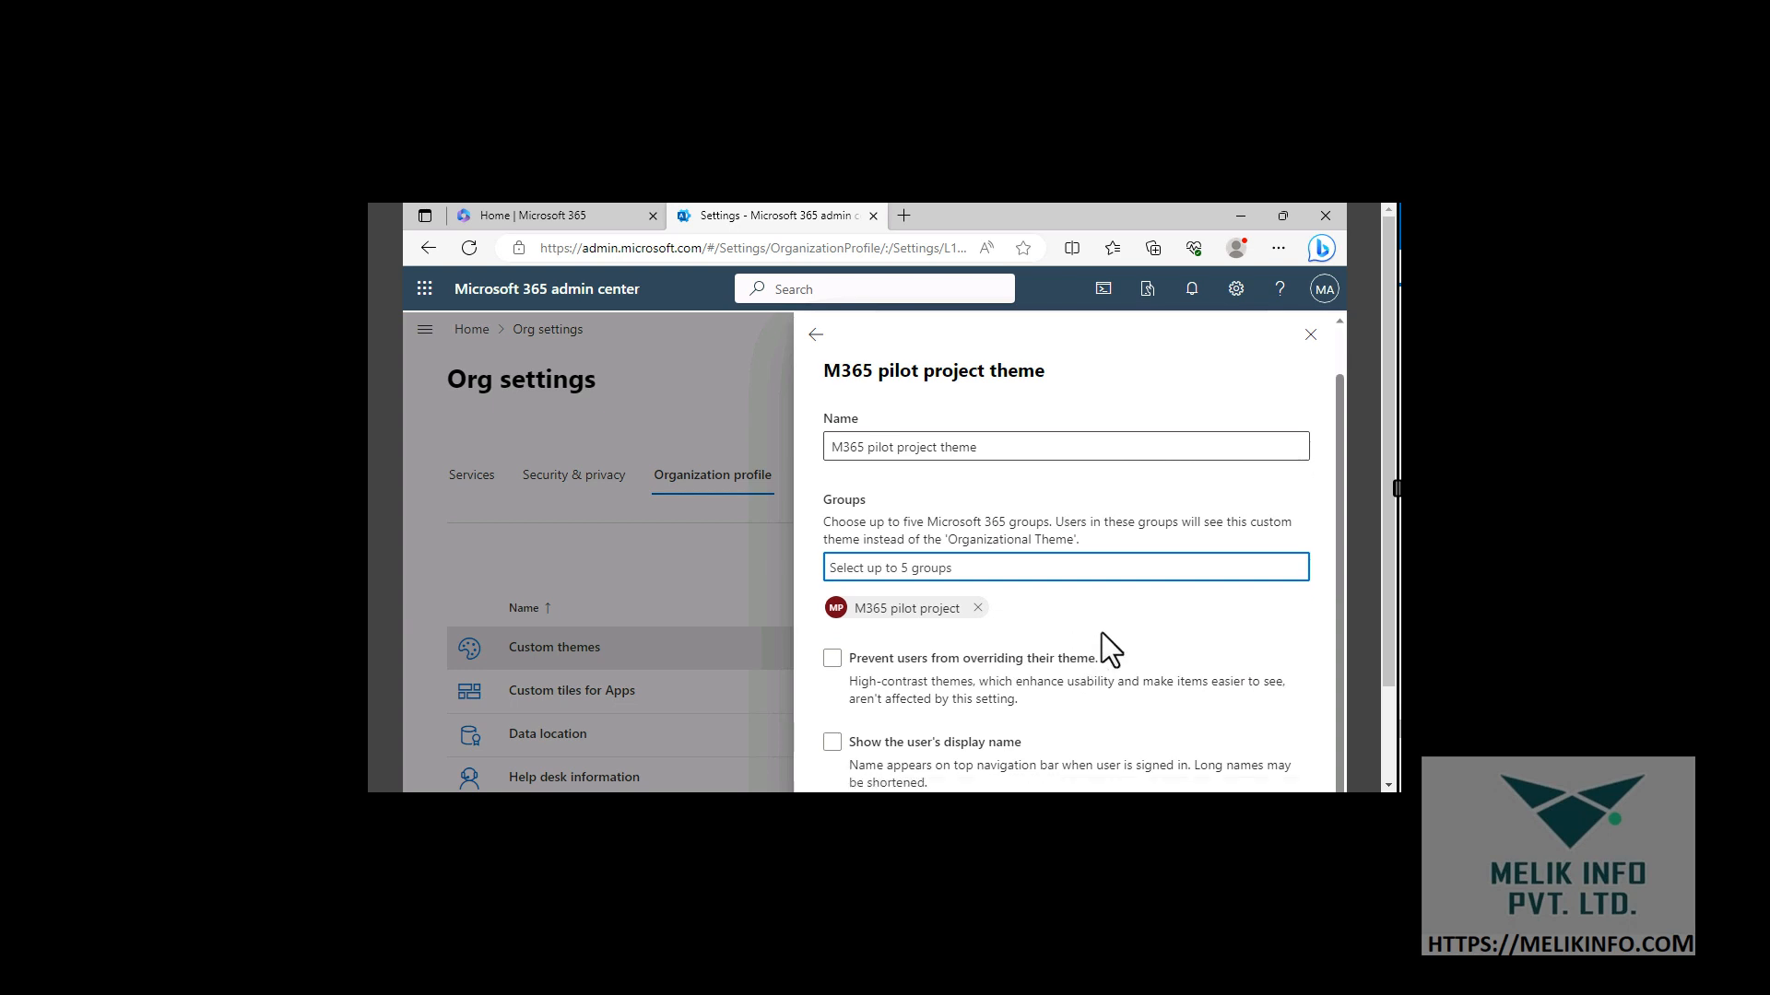
pyautogui.click(872, 742)
pyautogui.click(833, 743)
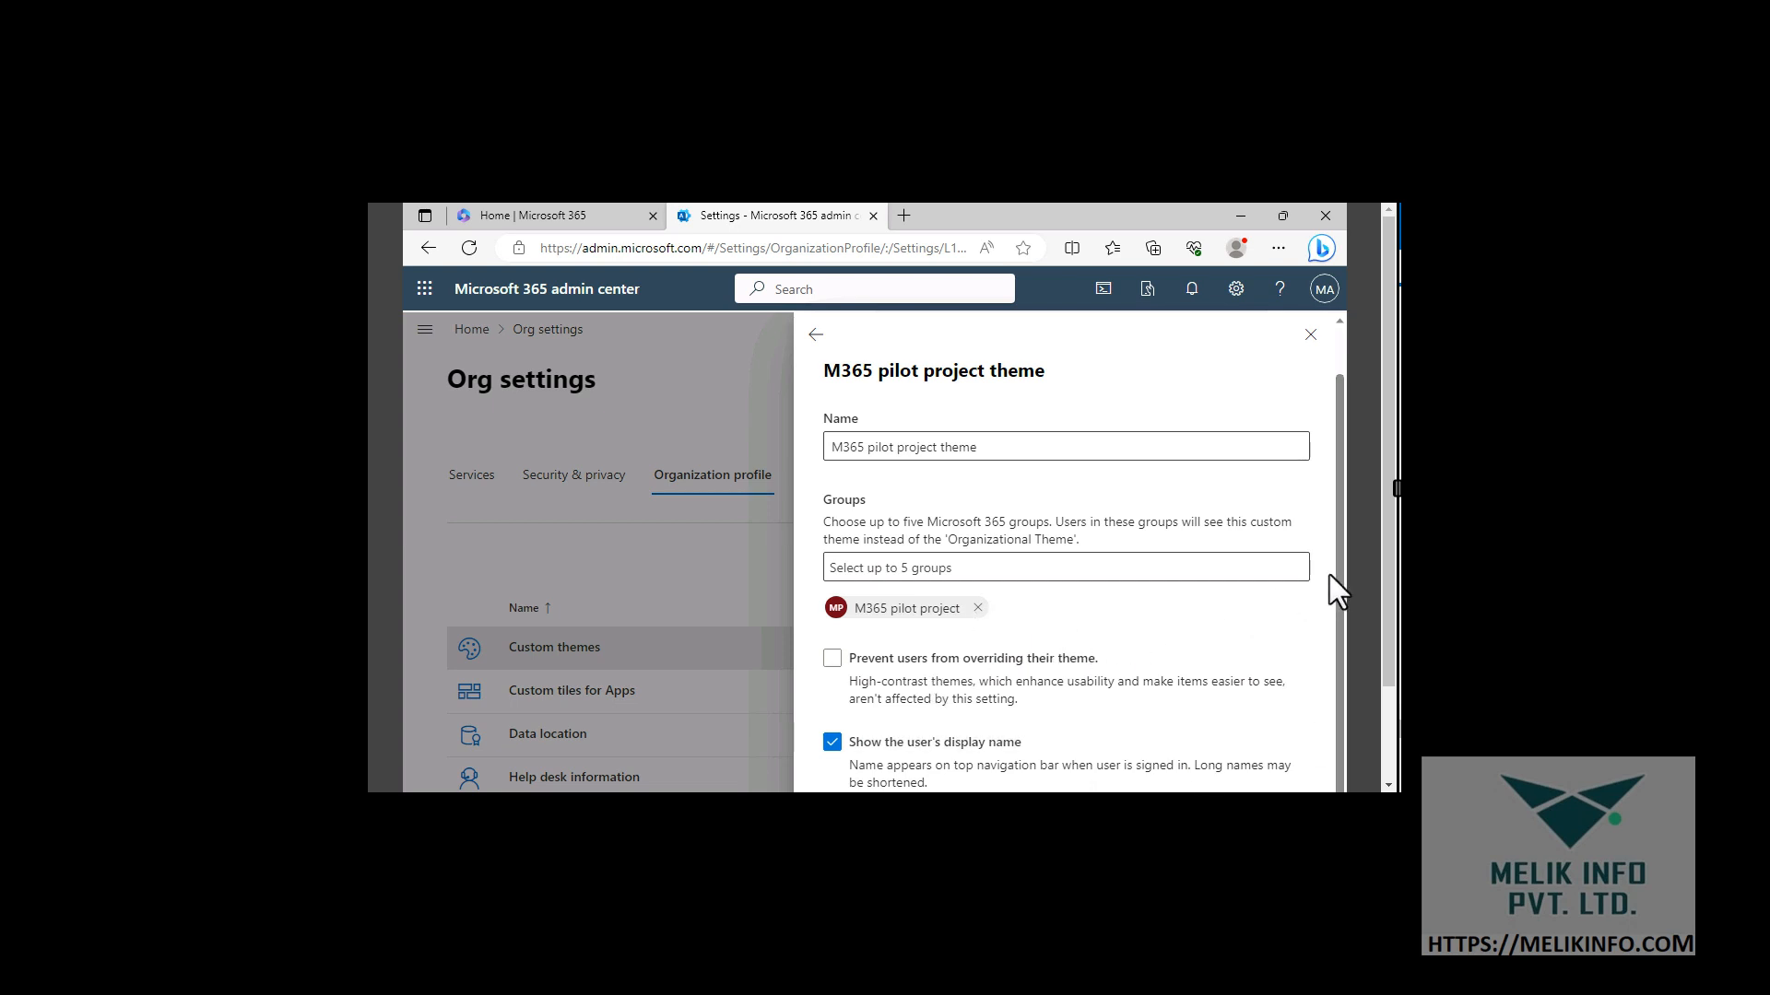
# Look through the logo settings of the M365 pilot project theme and its navigation bar, text and accent color settings
pyautogui.moveTo(1384, 573); pyautogui.dragTo(1336, 716)
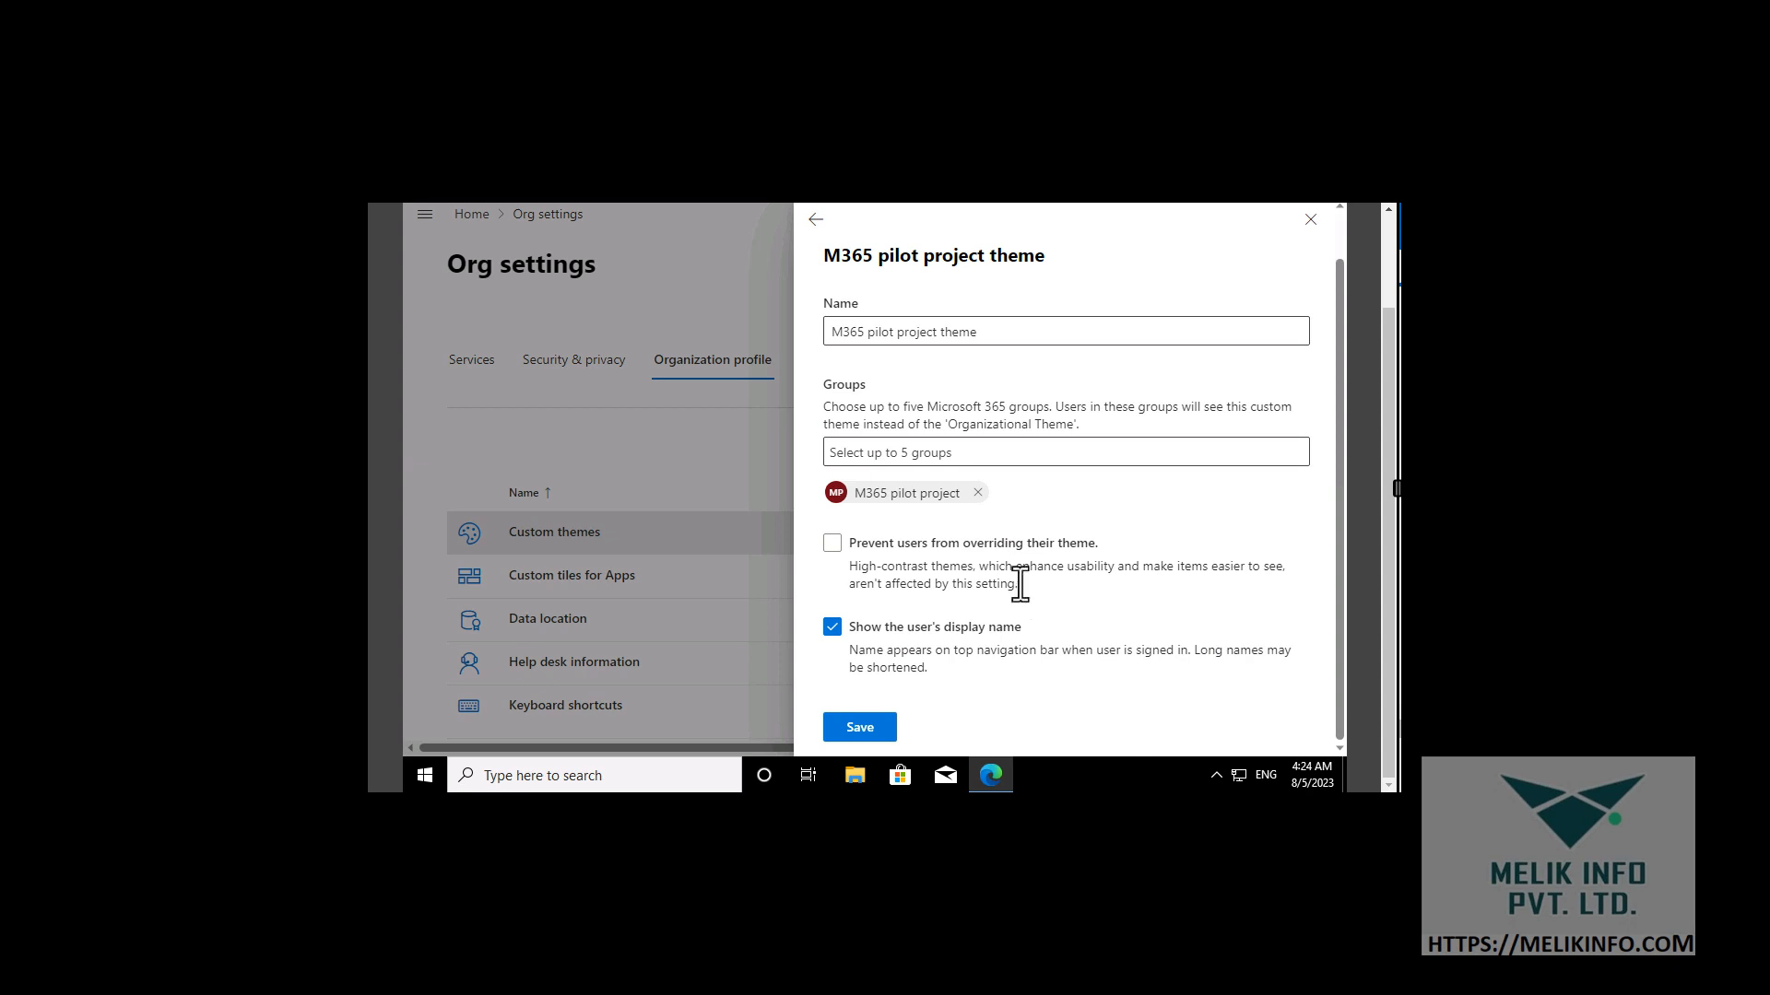
pyautogui.scroll(1, 1020, 582)
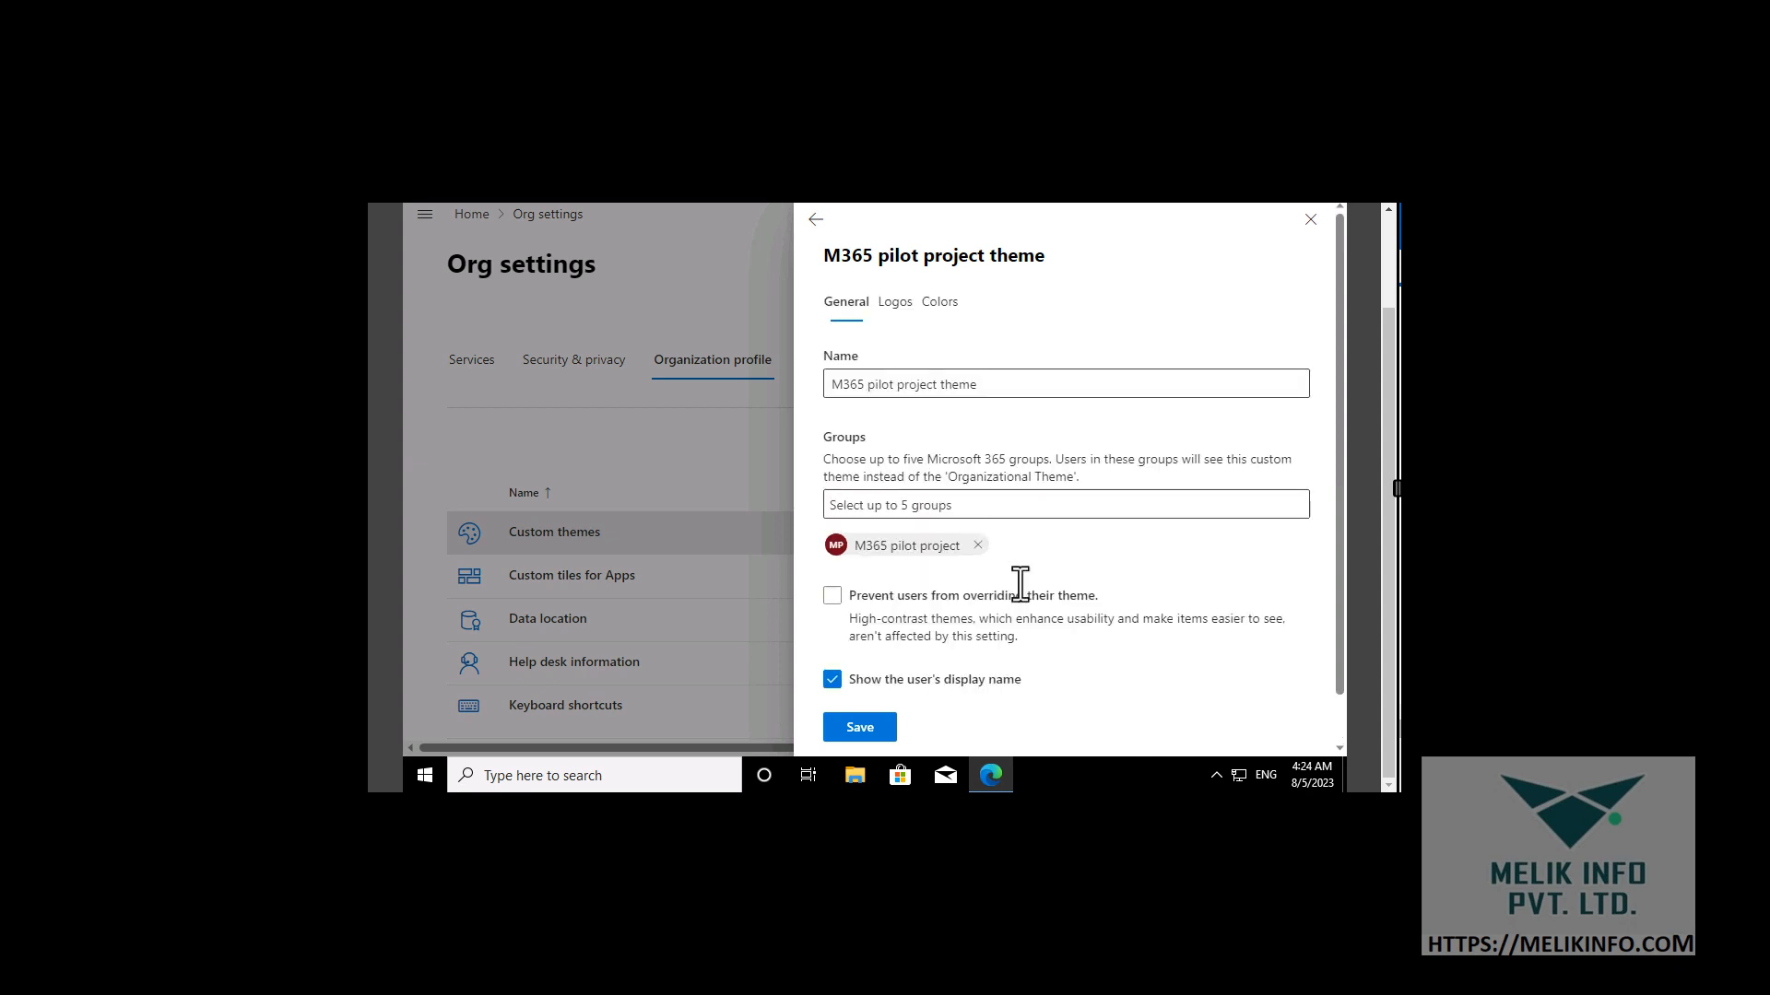
pyautogui.click(905, 308)
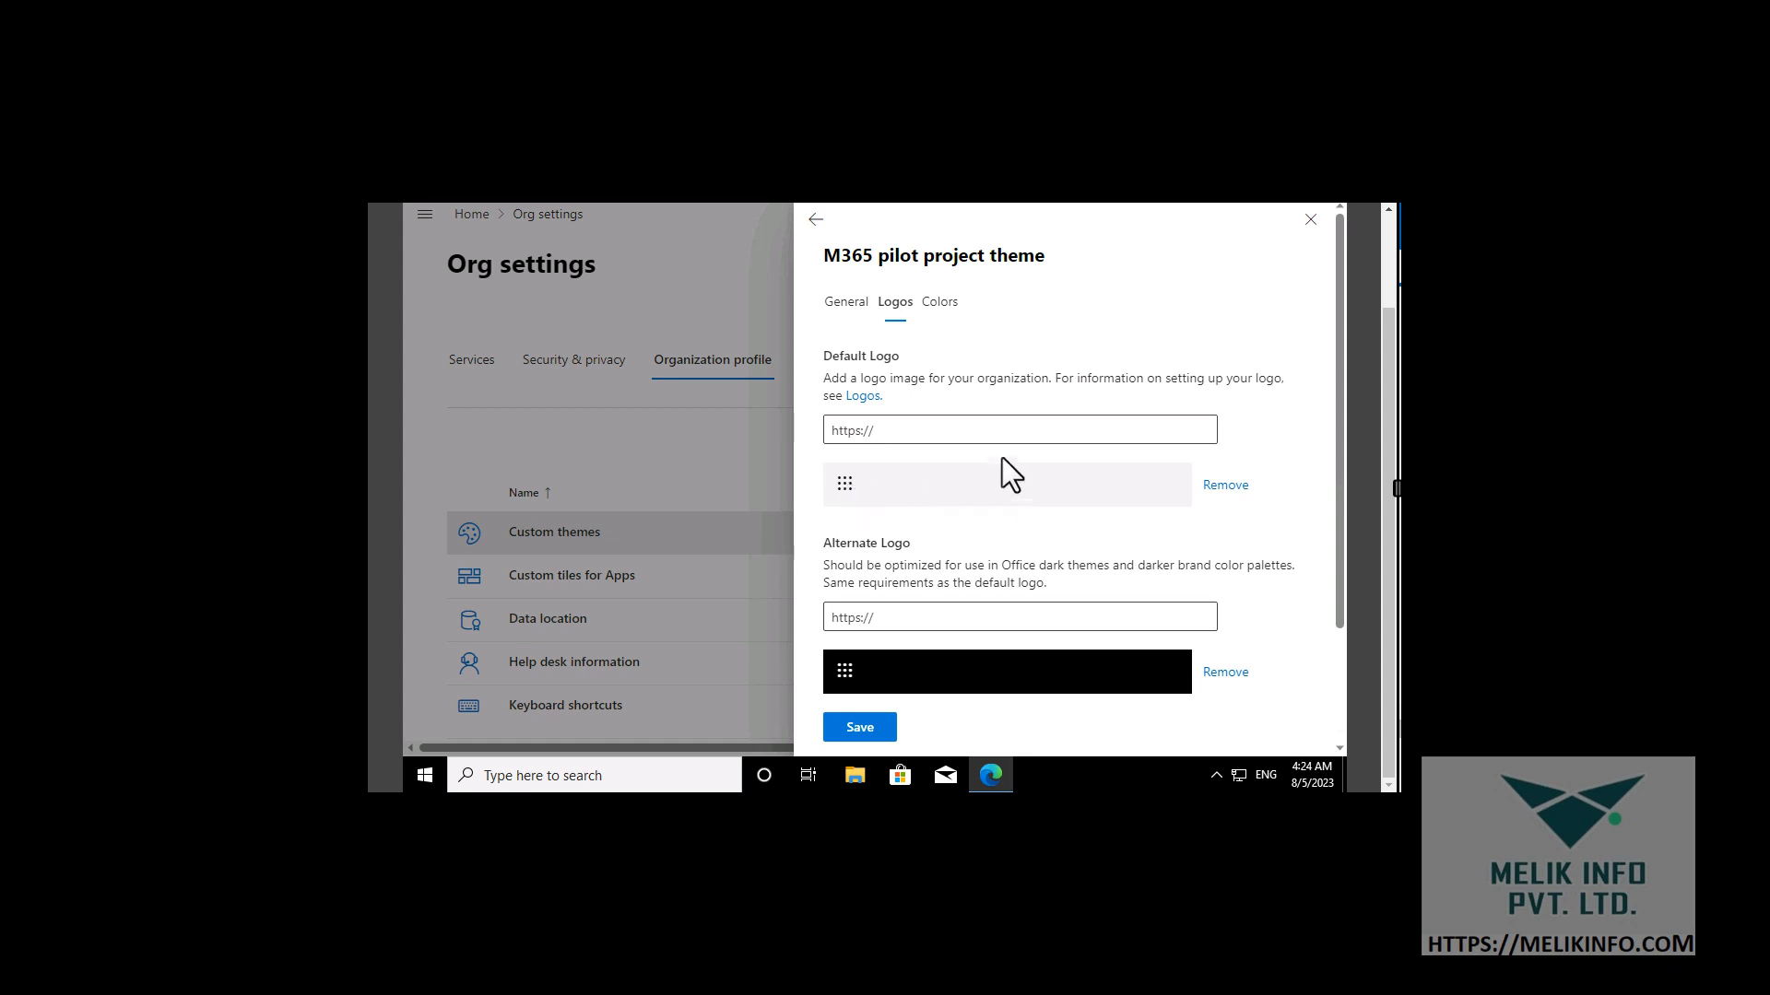
pyautogui.click(976, 432)
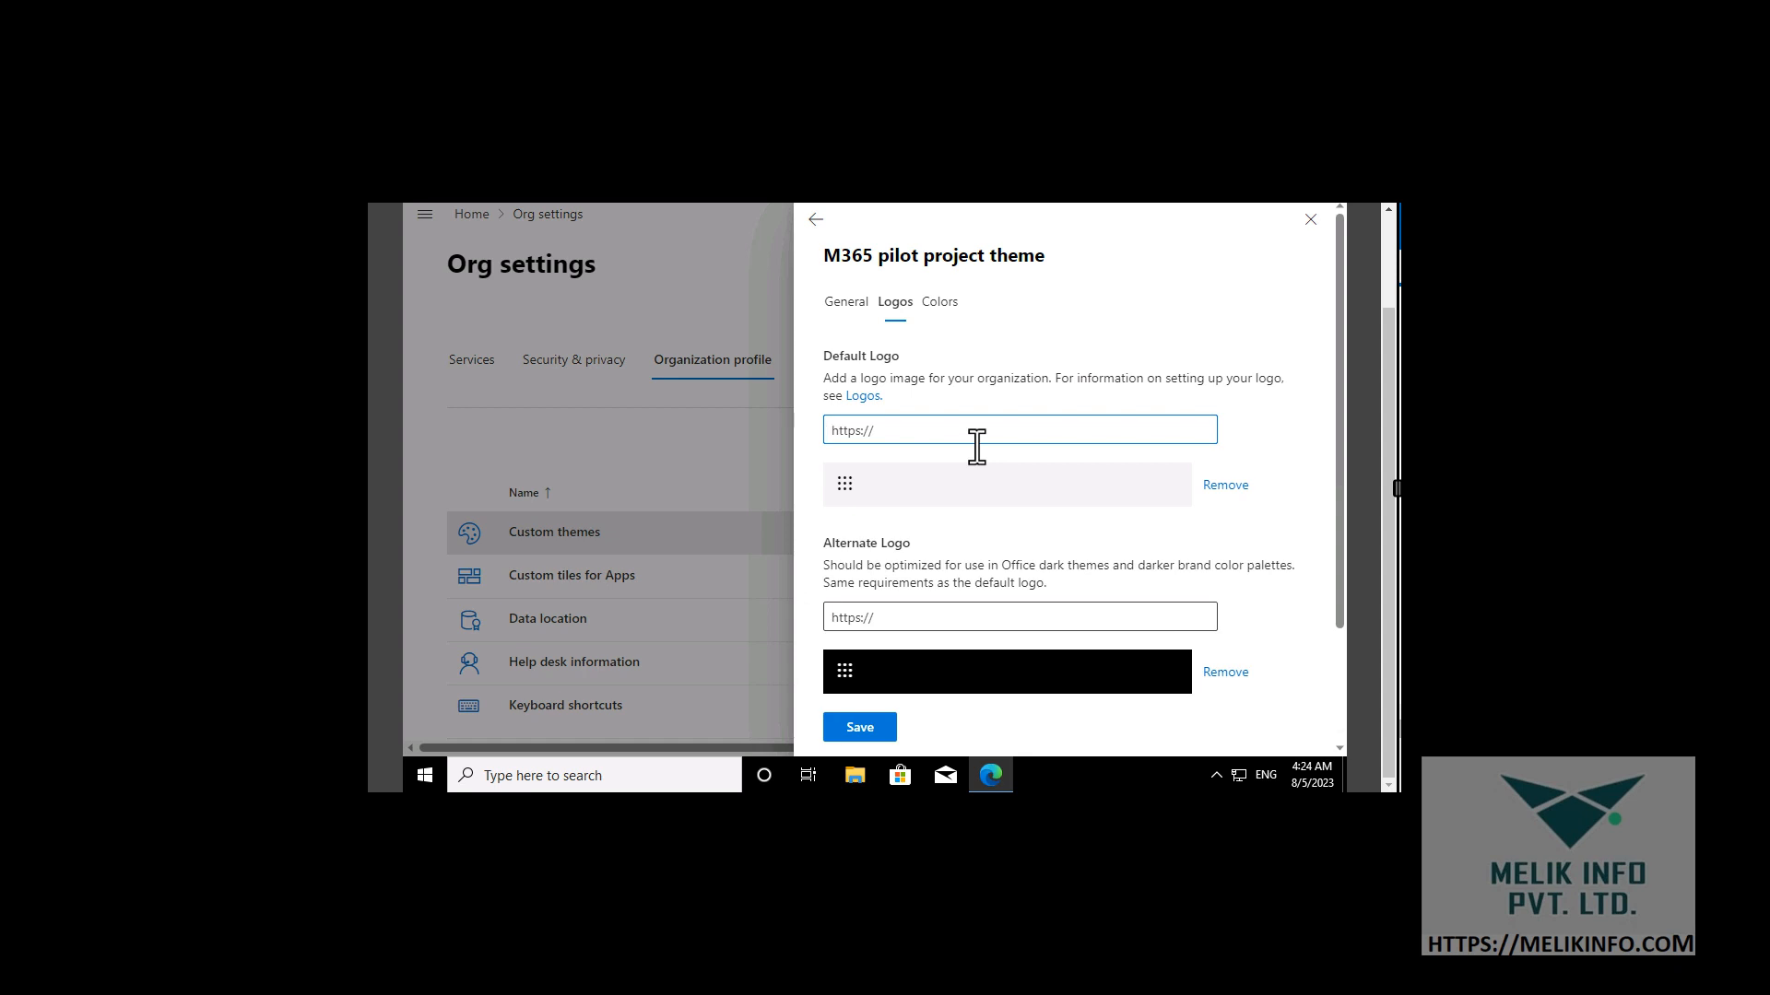
pyautogui.click(941, 305)
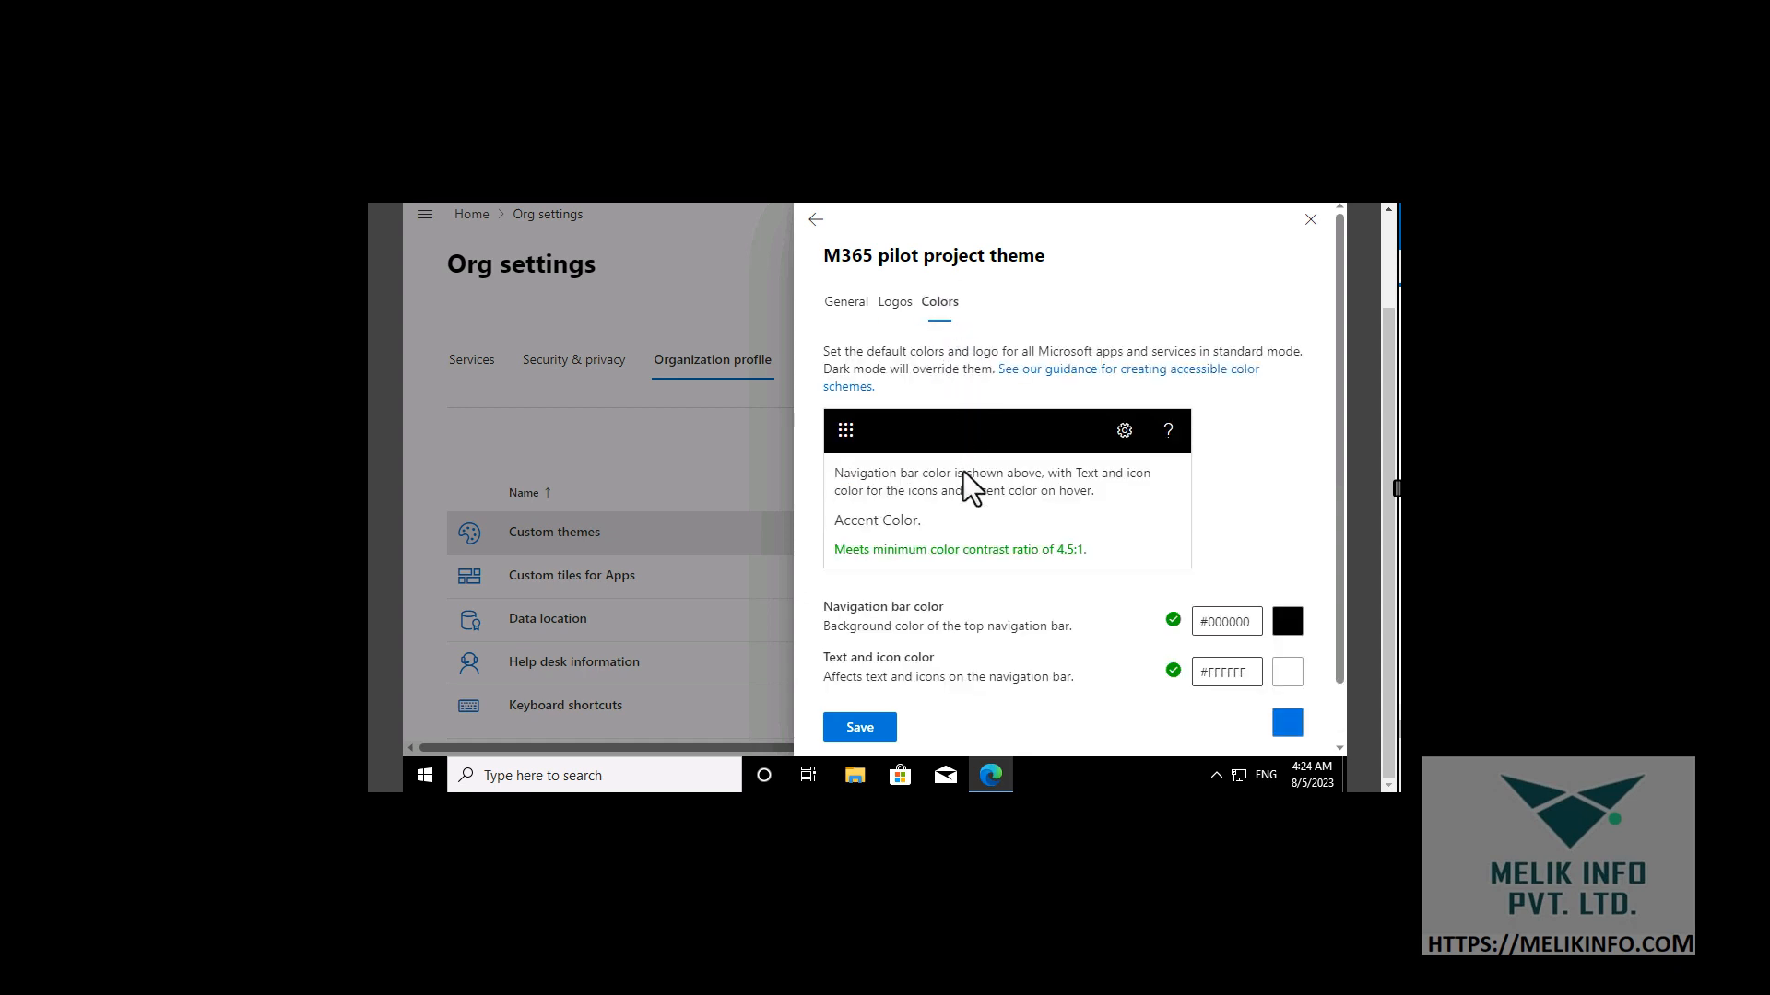
pyautogui.scroll(-1, 997, 498)
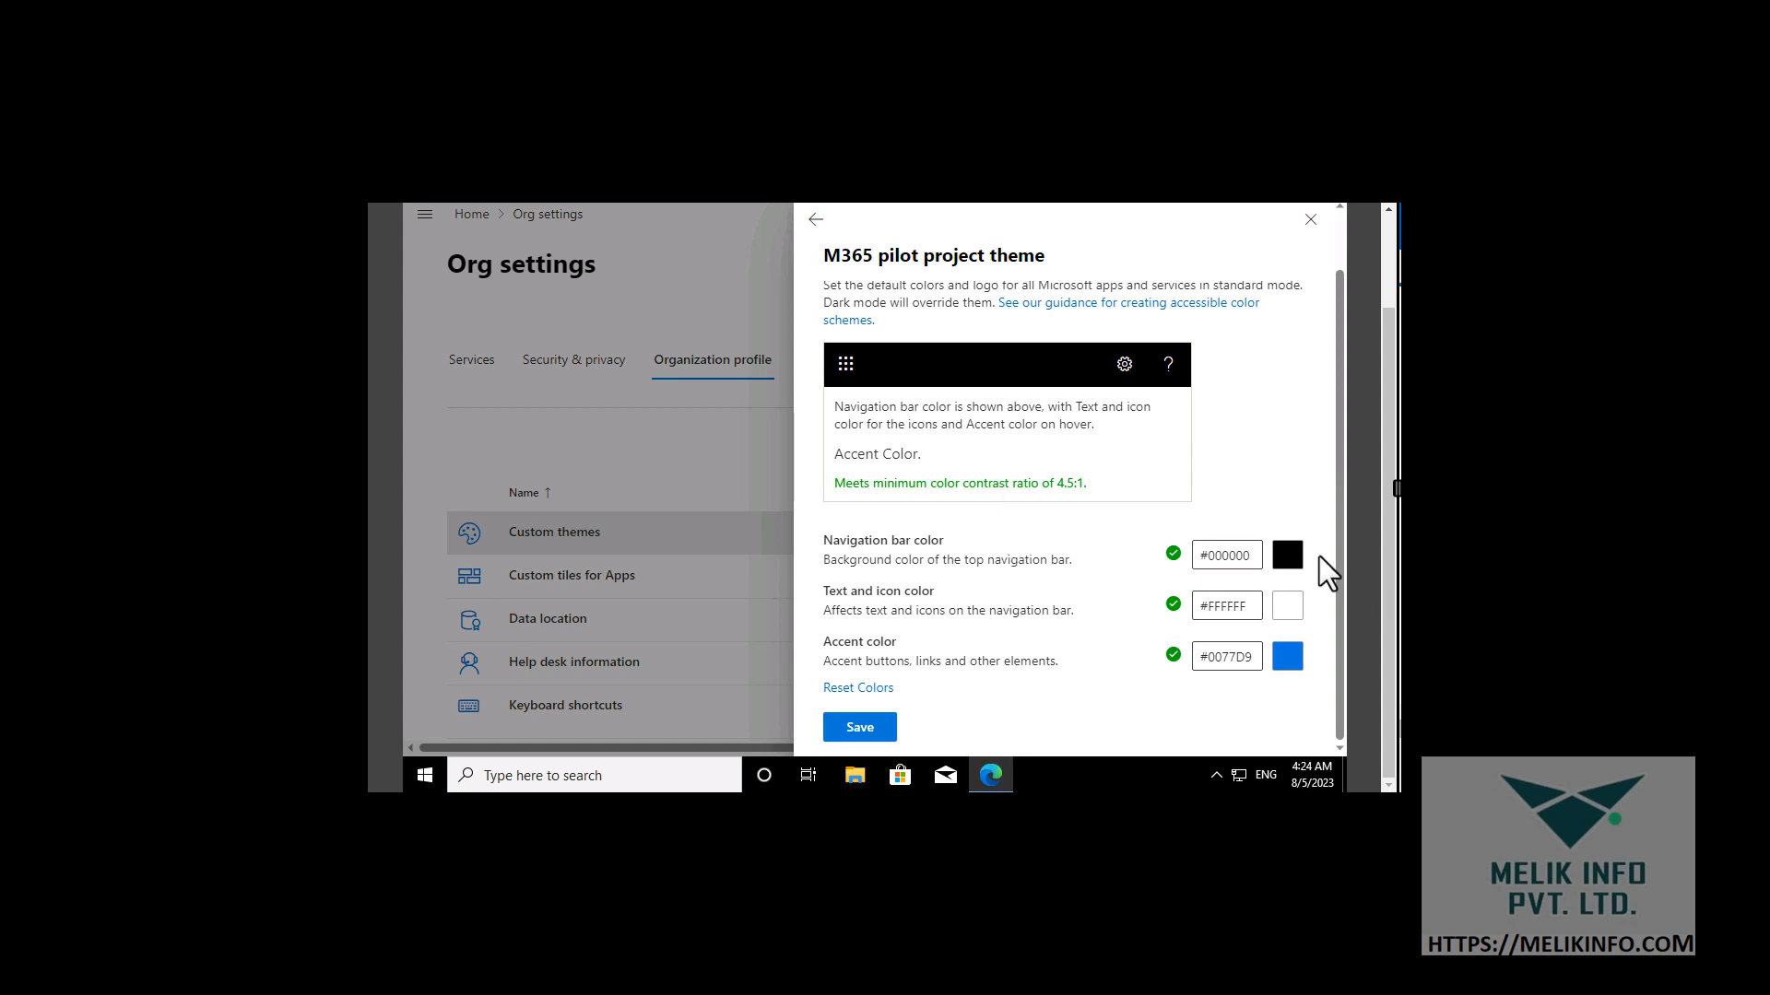
# Try #000010 and #000001 as the theme's navigation bar color, and restore it to #000000
pyautogui.click(1254, 559)
pyautogui.press('BackSpace')
pyautogui.write('1')
pyautogui.press('BackSpace')
pyautogui.press('BackSpace')
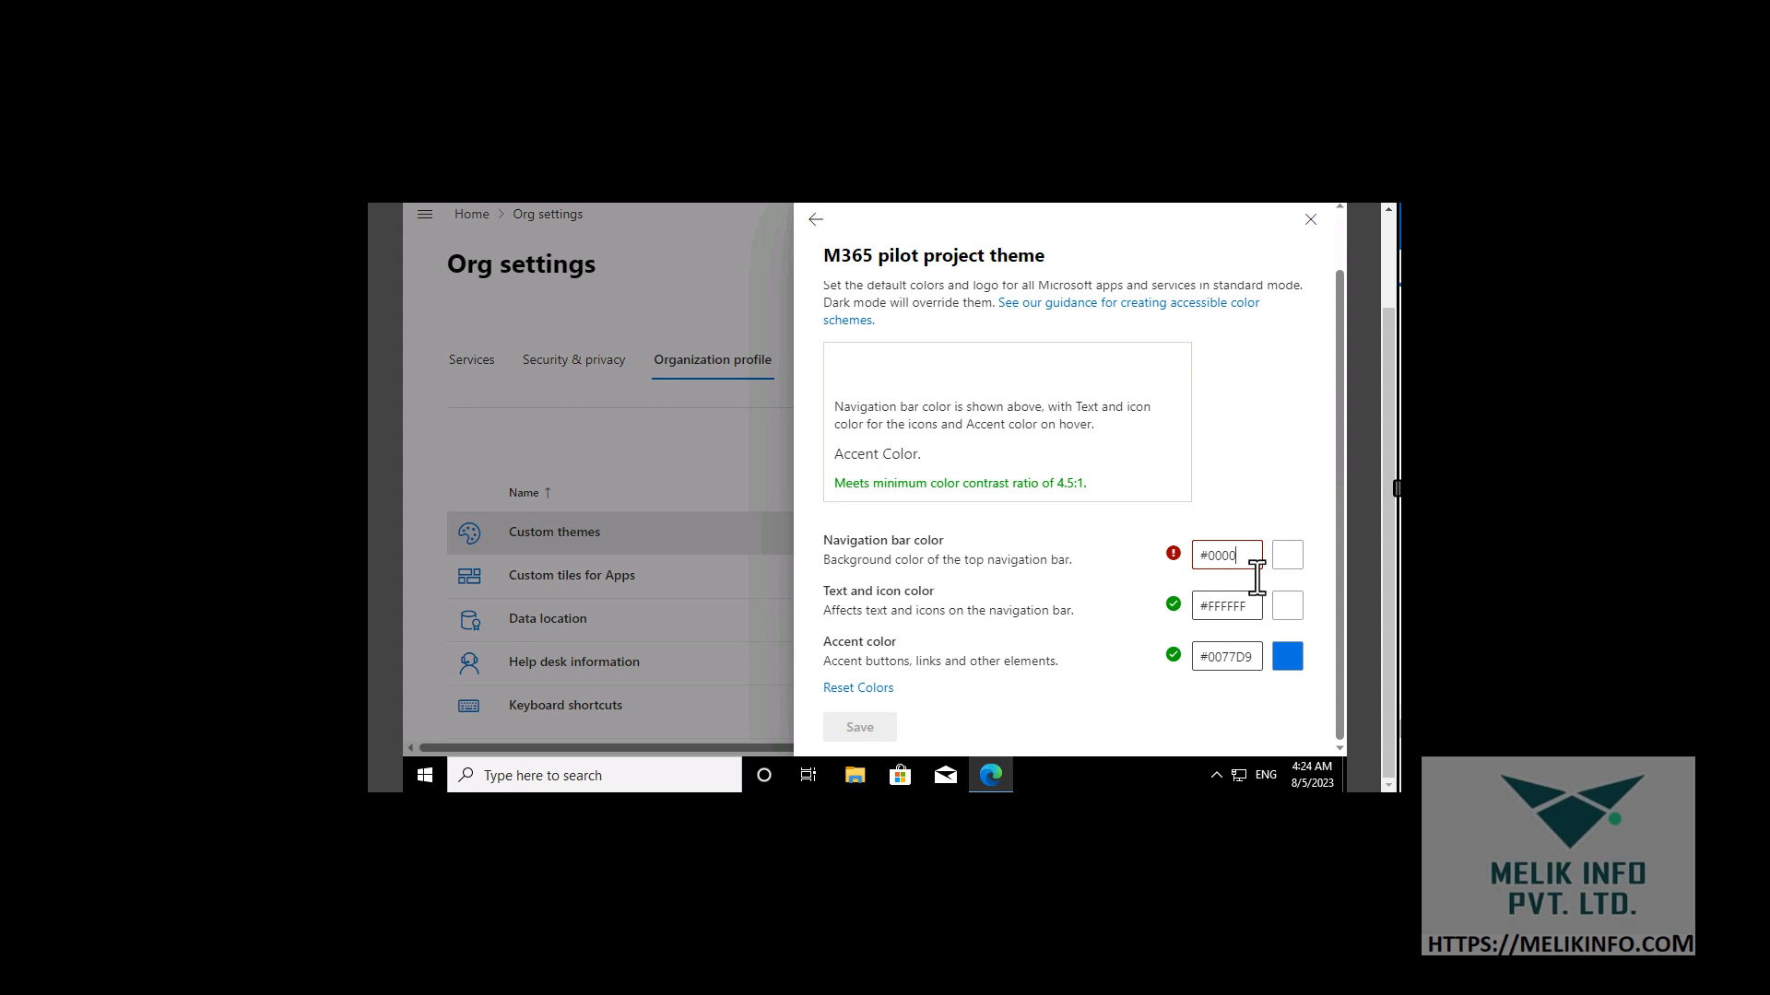
pyautogui.write('10')
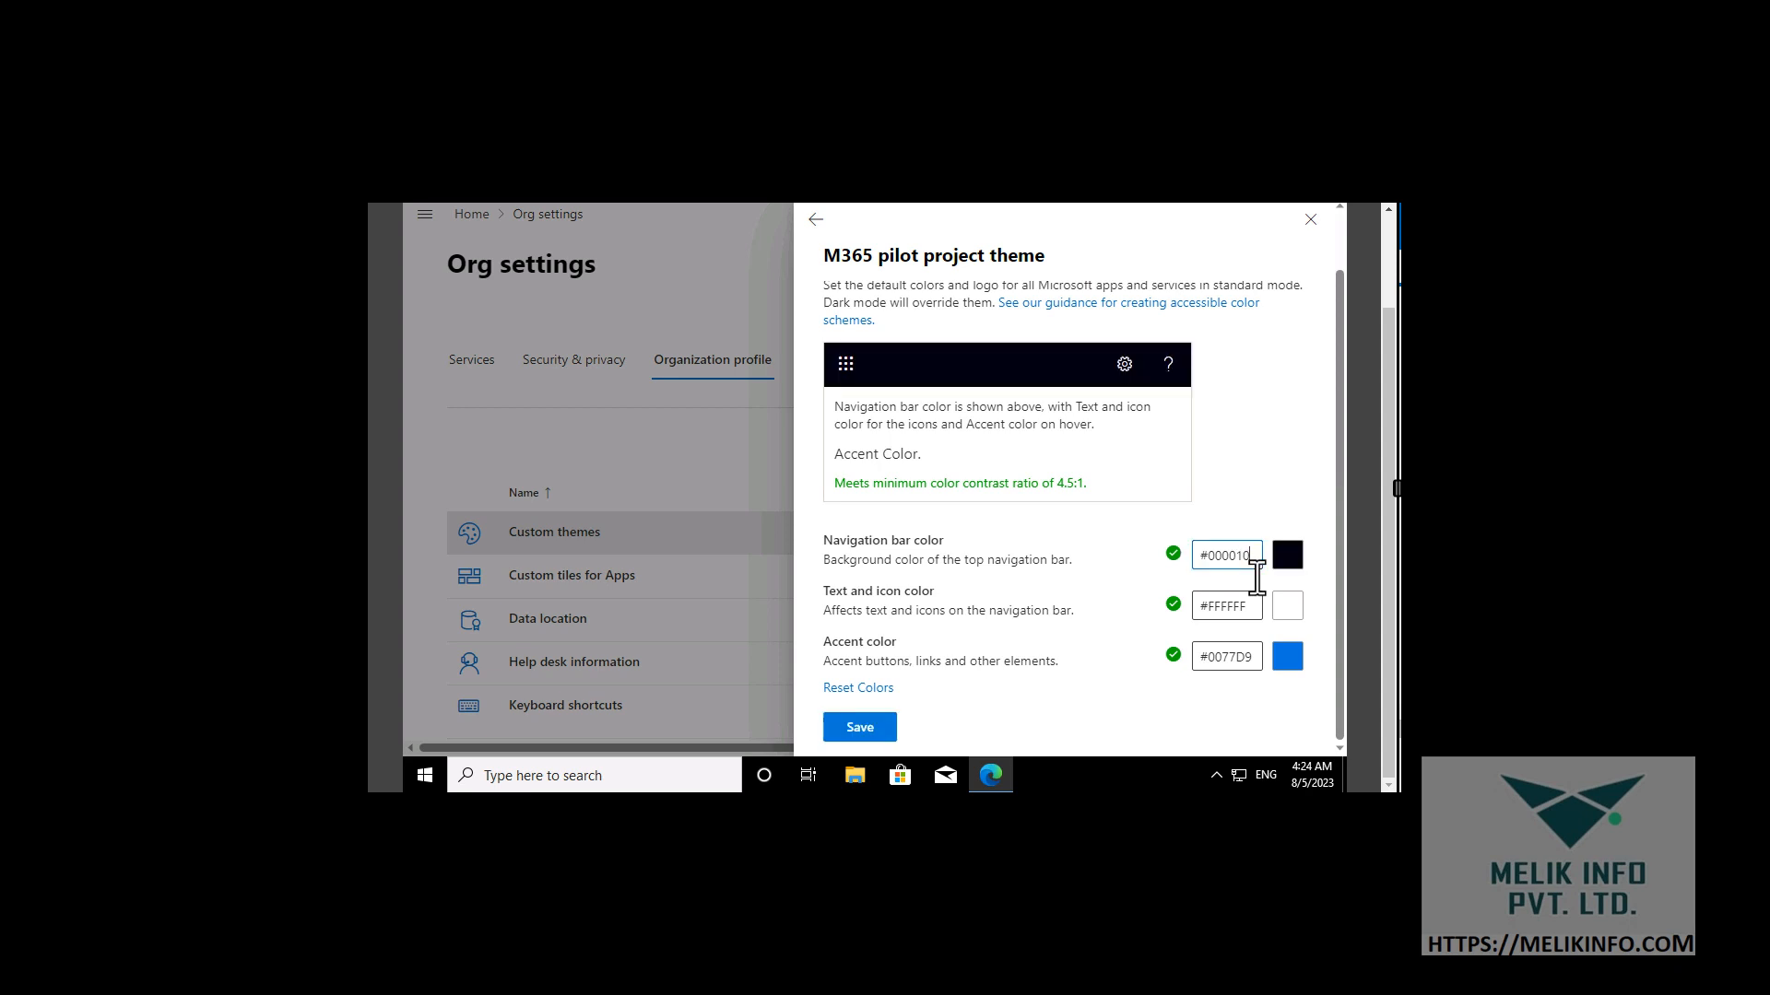
pyautogui.press('BackSpace')
pyautogui.press('BackSpace')
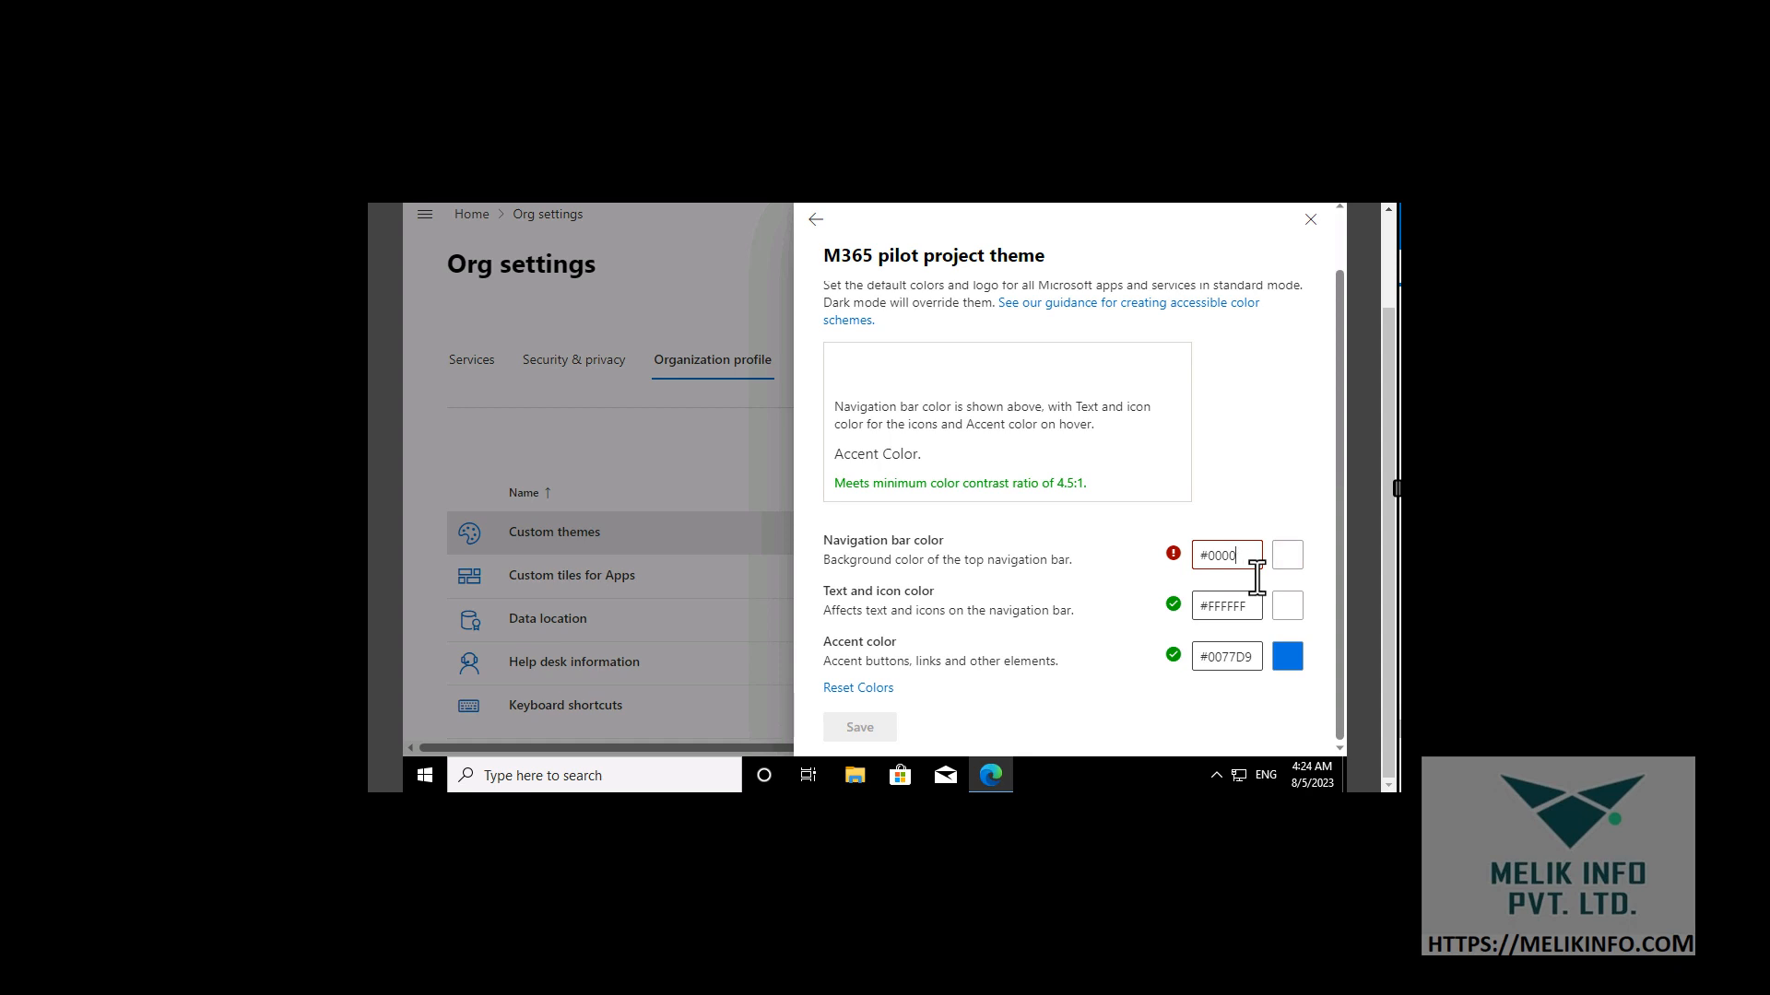
pyautogui.write('01')
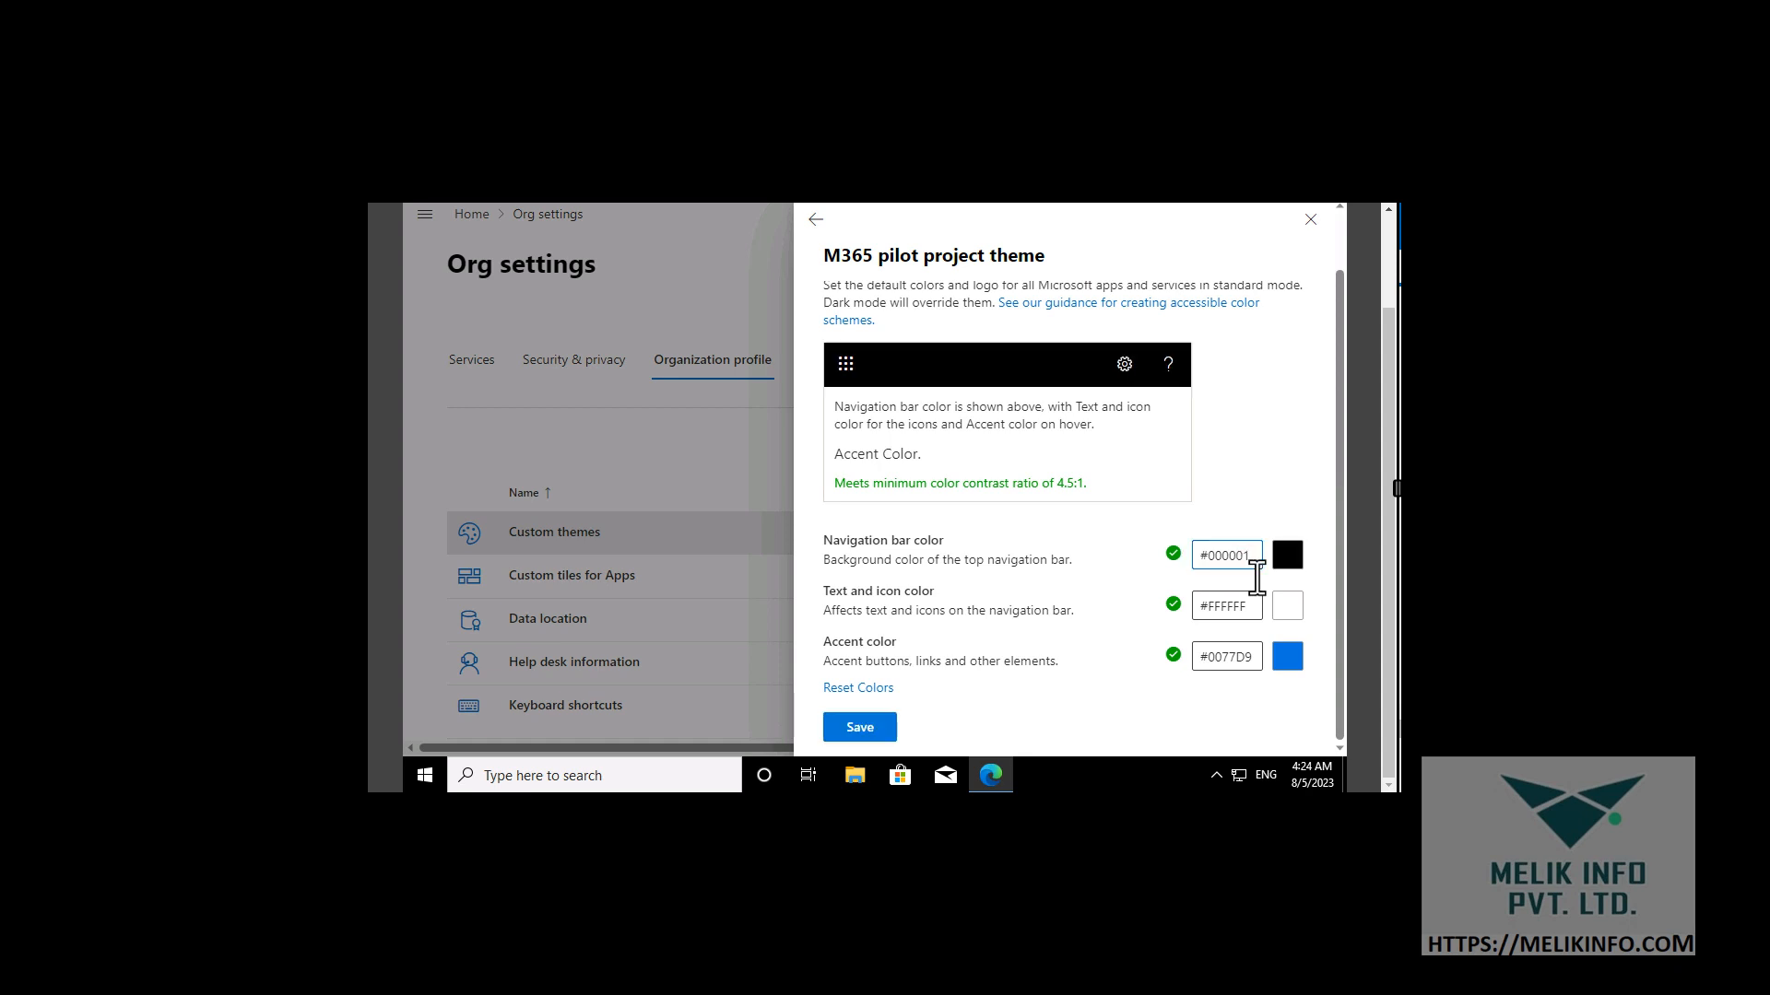
pyautogui.press('BackSpace')
pyautogui.write('0')
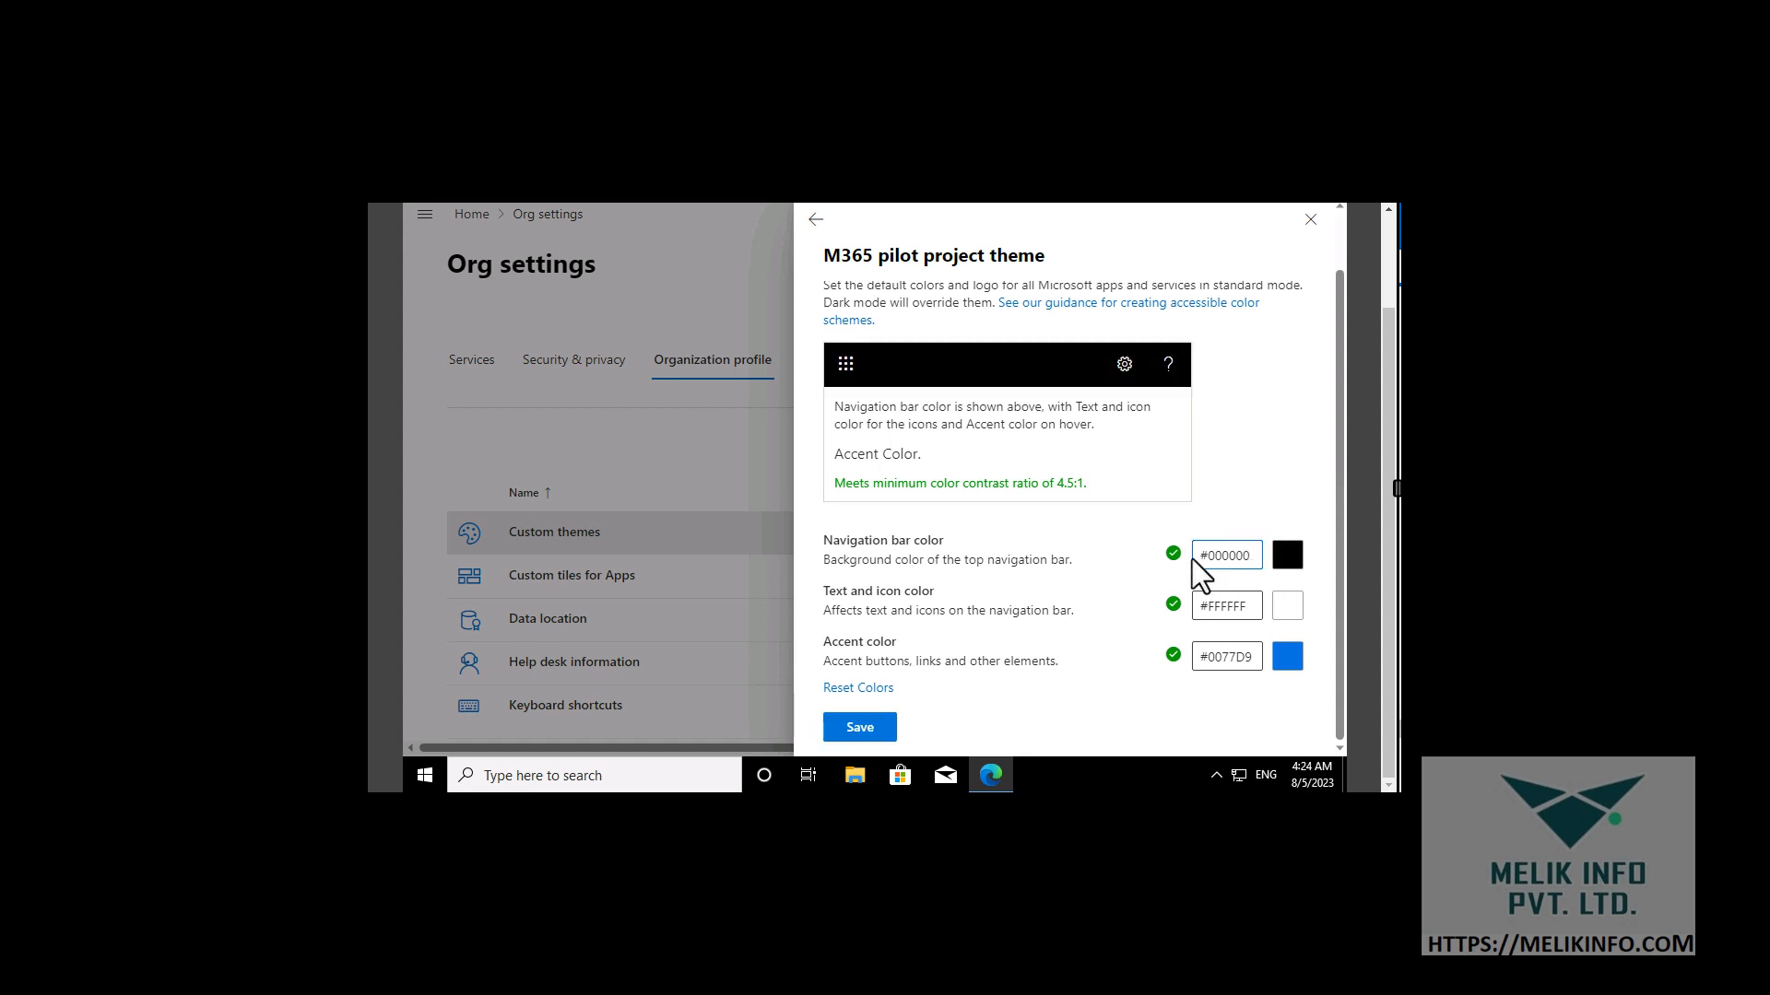
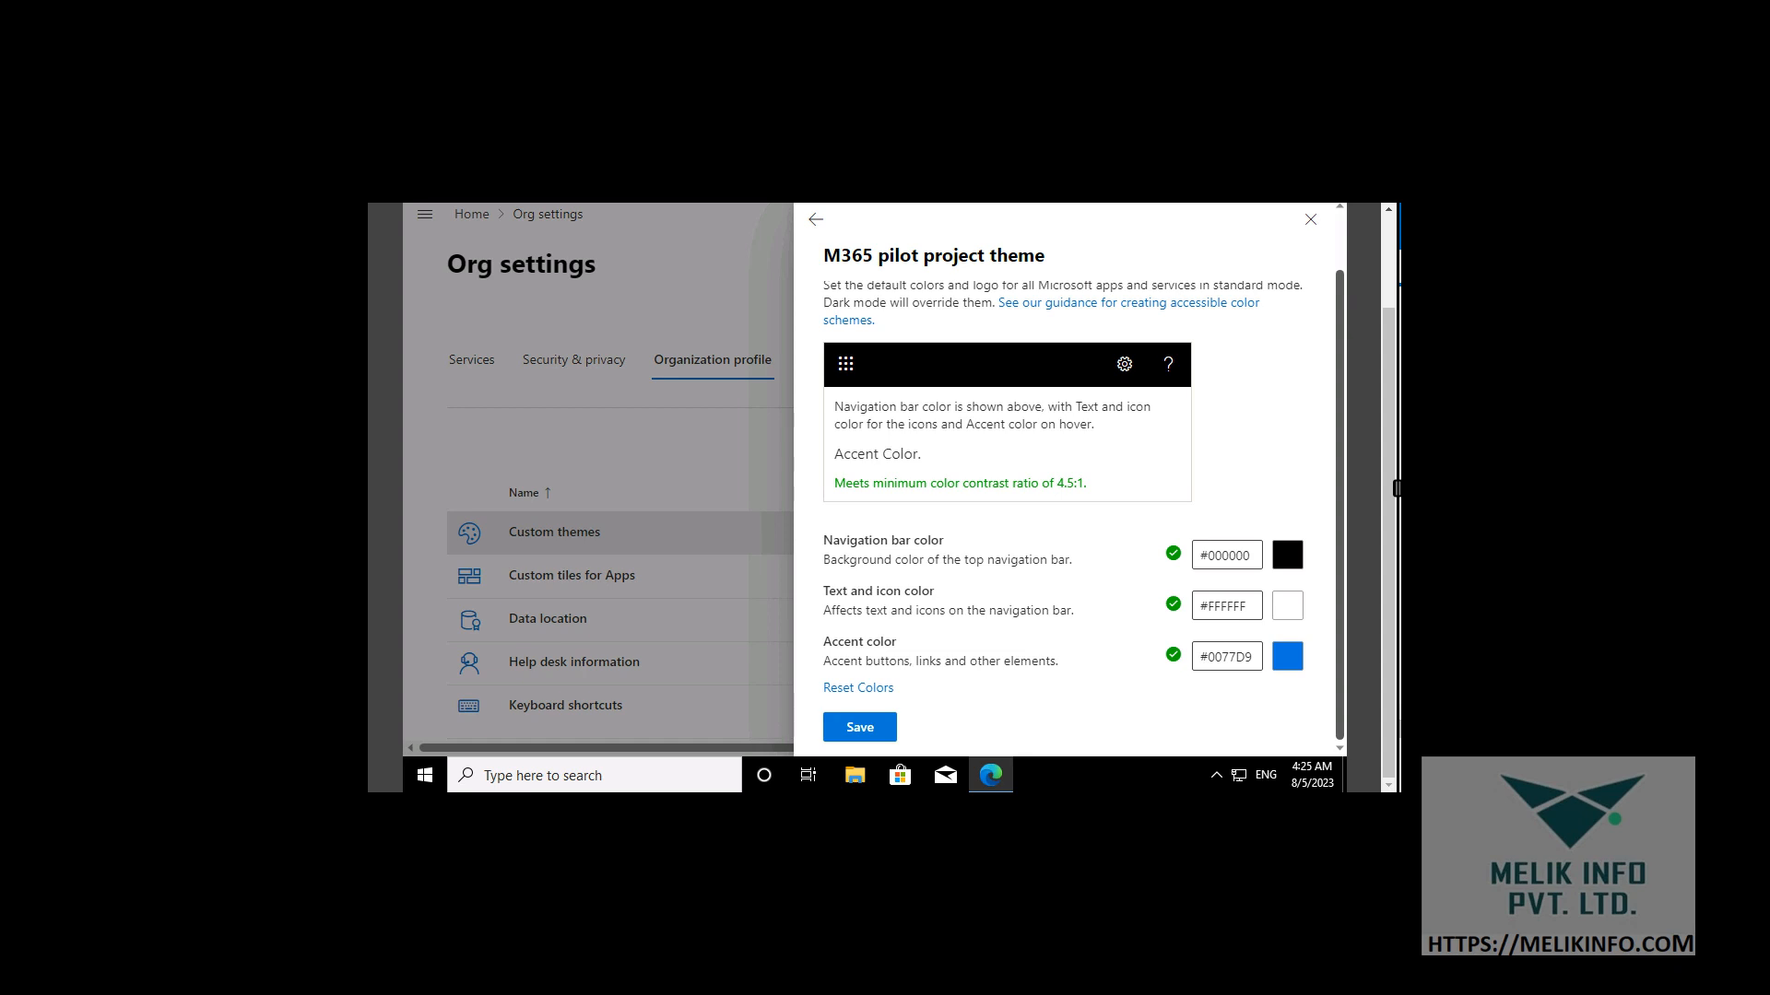
# Save the M365 pilot project theme and close its settings
pyautogui.click(862, 728)
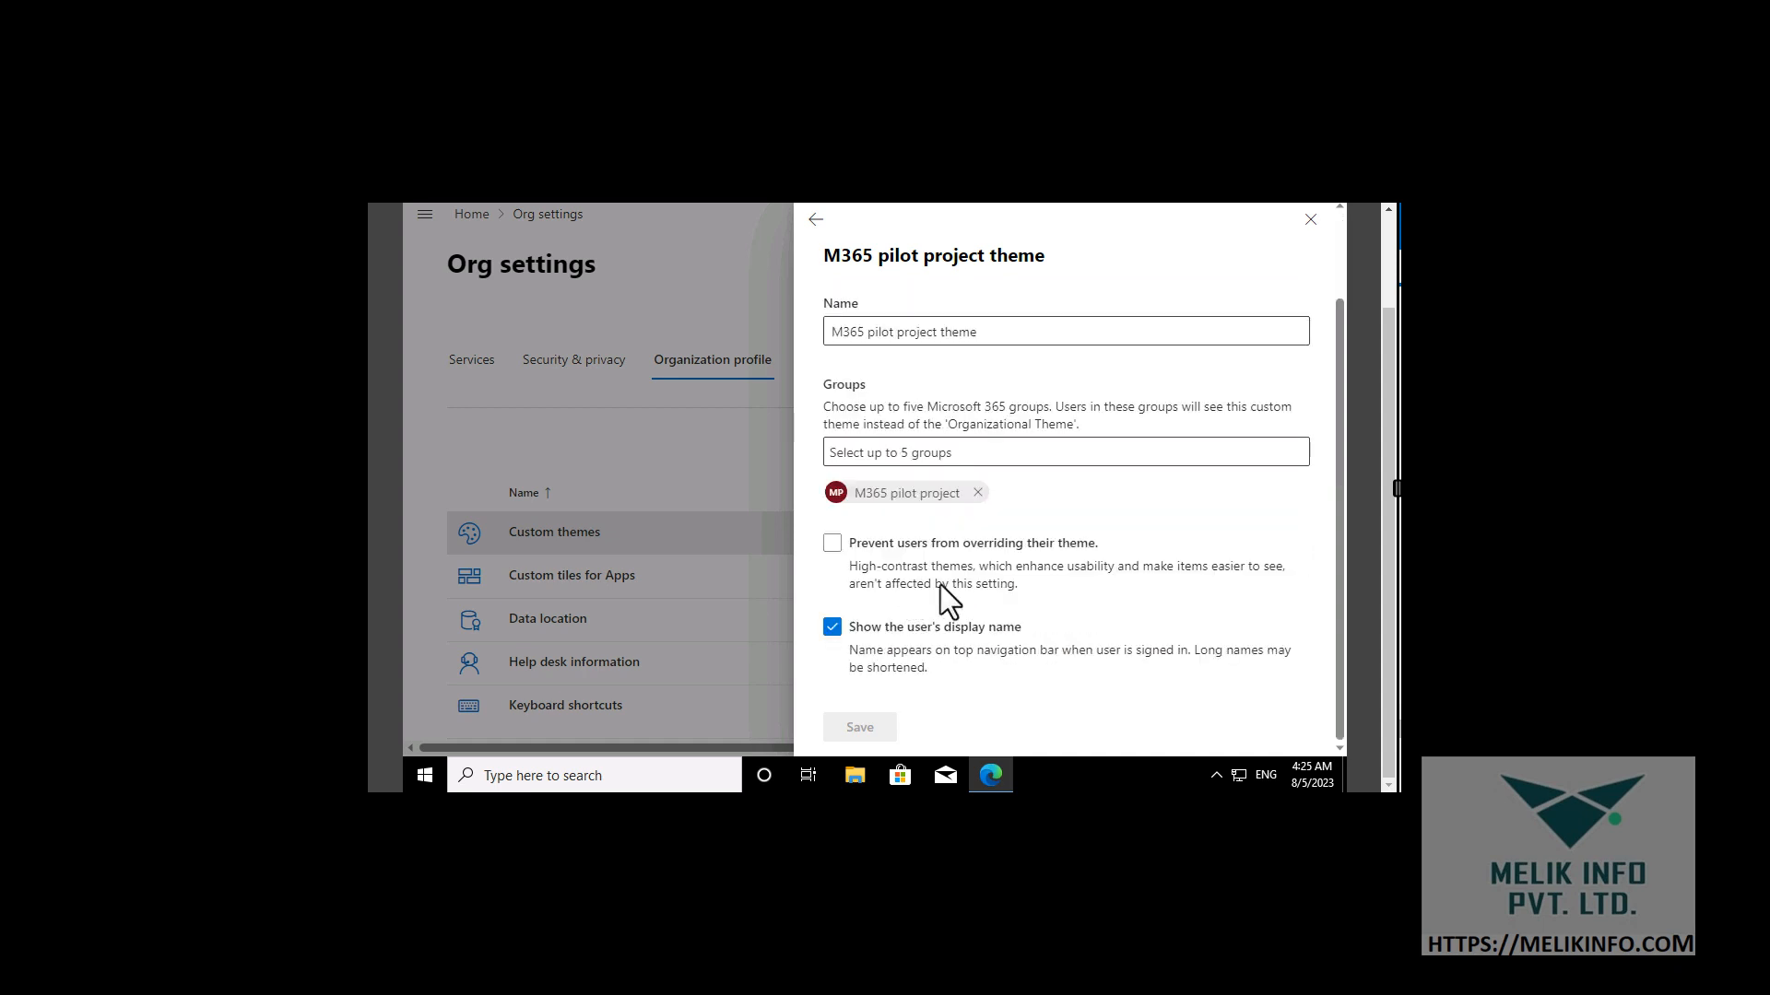
pyautogui.scroll(2, 986, 580)
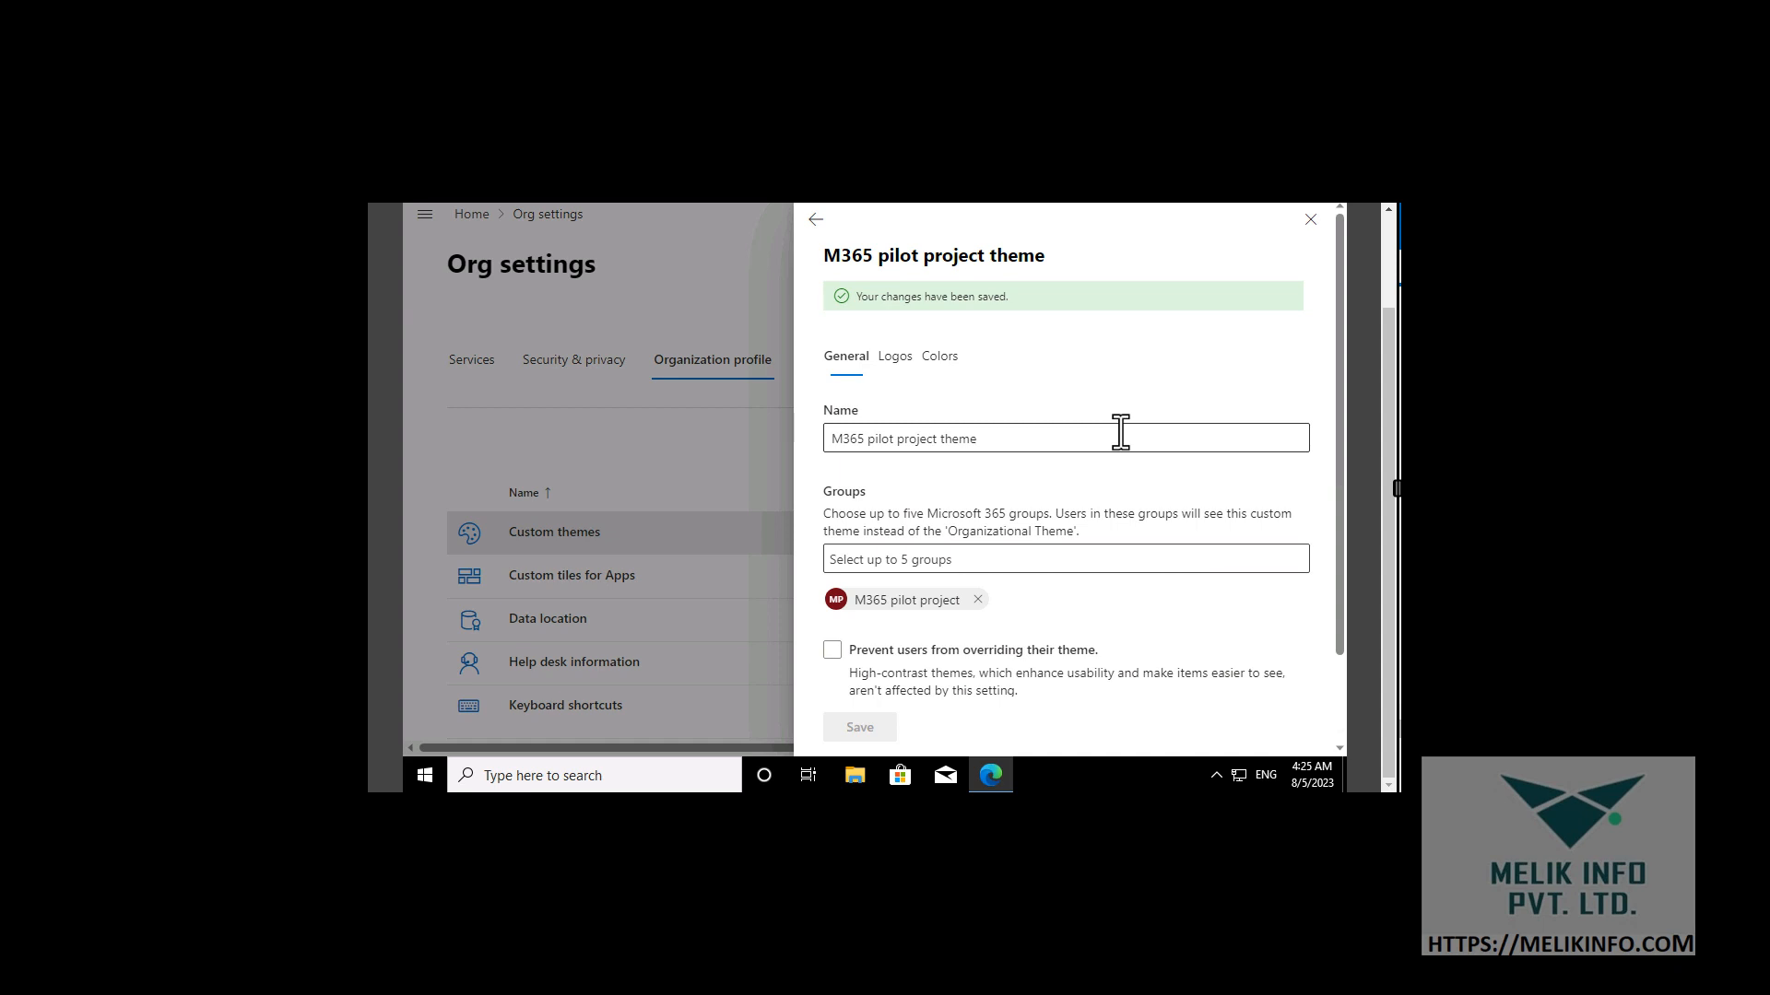
pyautogui.click(1309, 221)
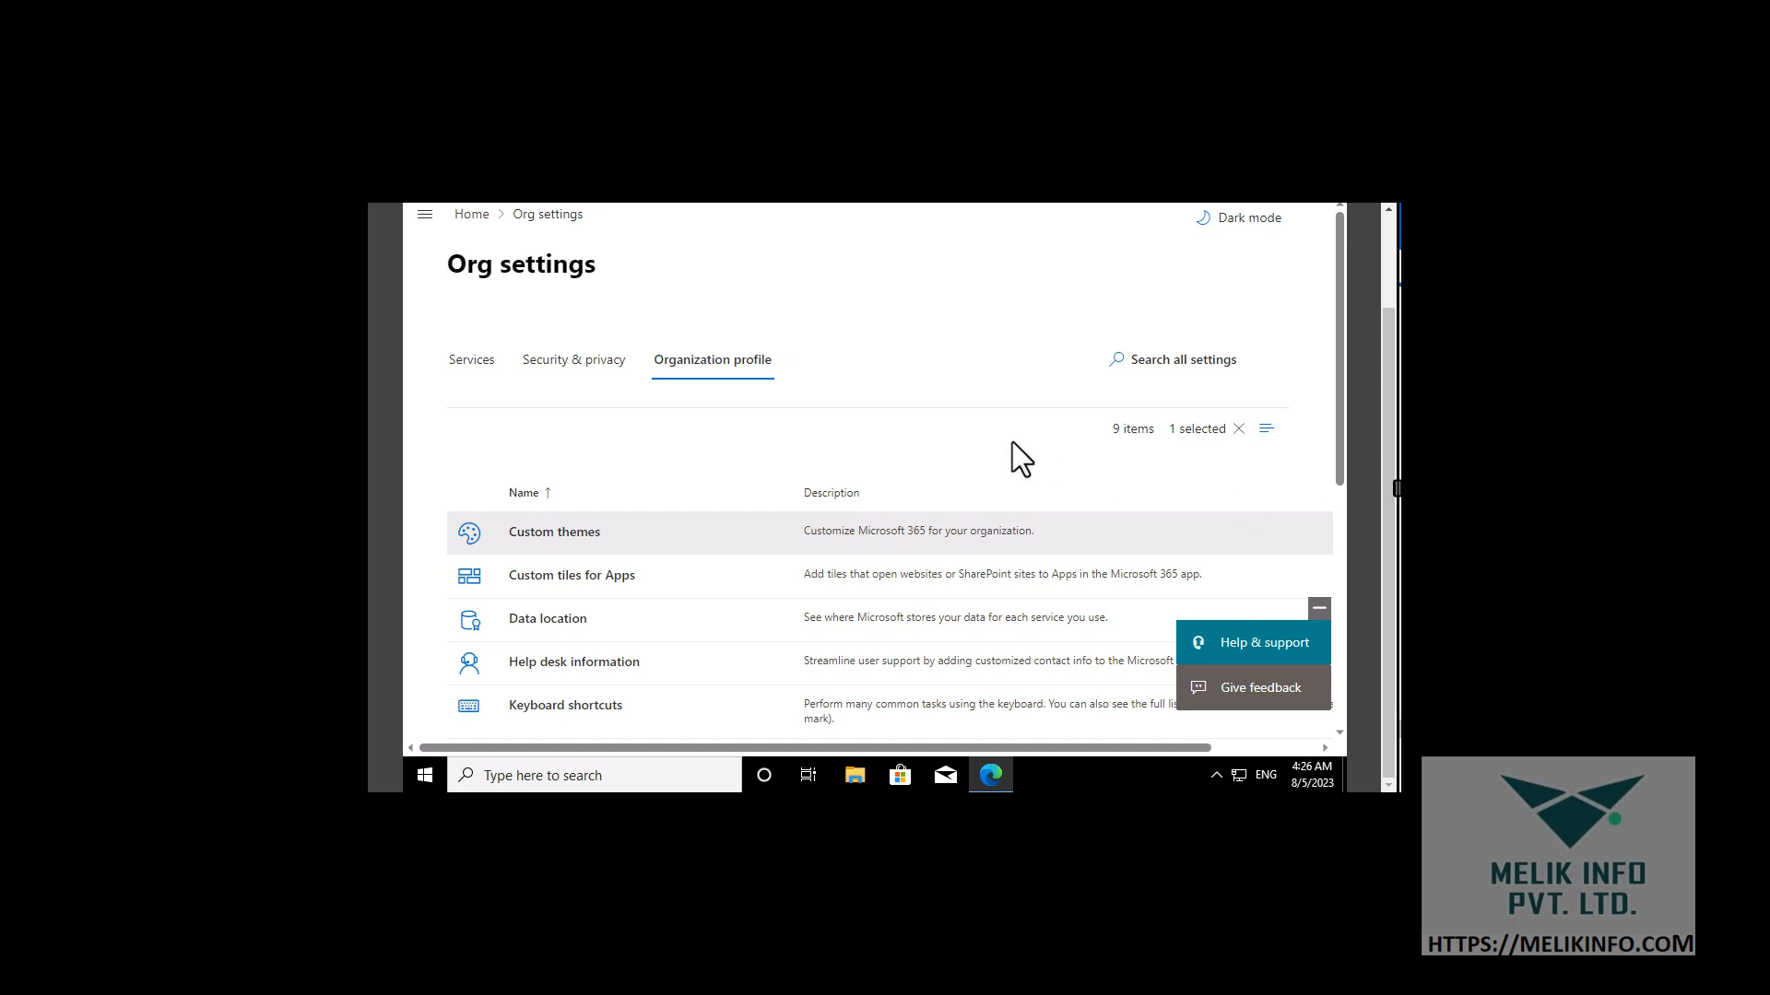
# Open the Default theme from the custom themes, enable showing the user's display name, and close it without saving
pyautogui.click(572, 535)
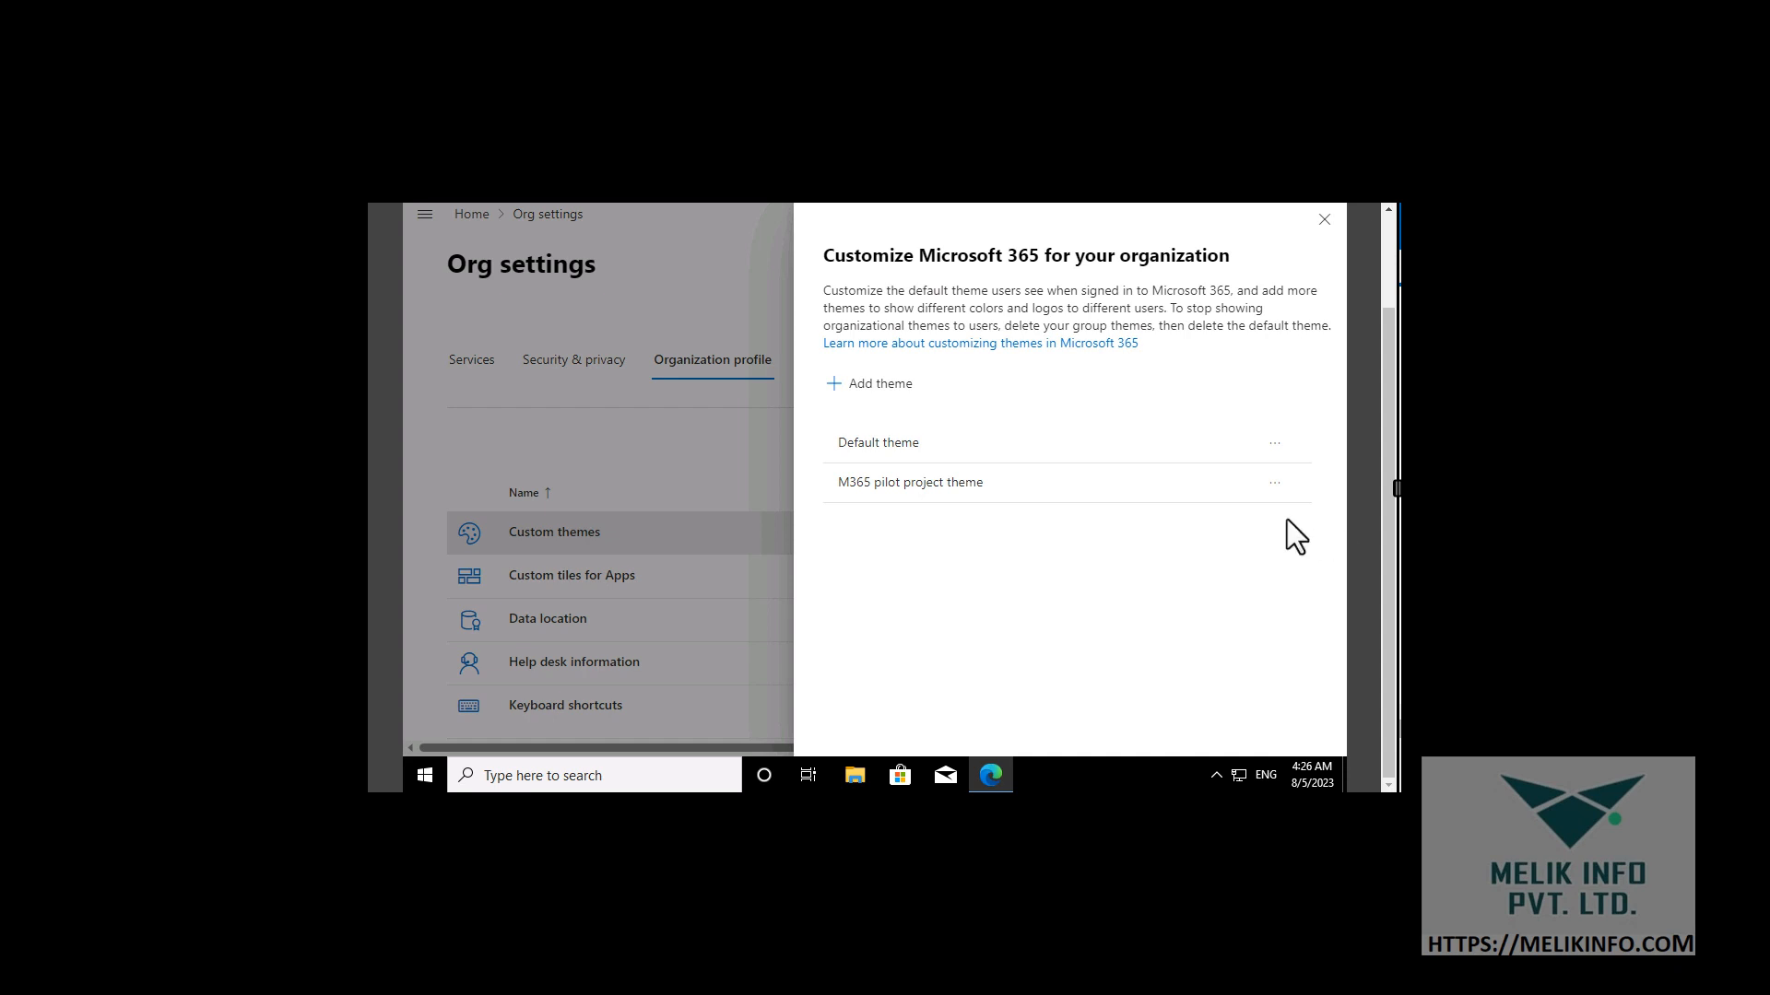
pyautogui.click(925, 452)
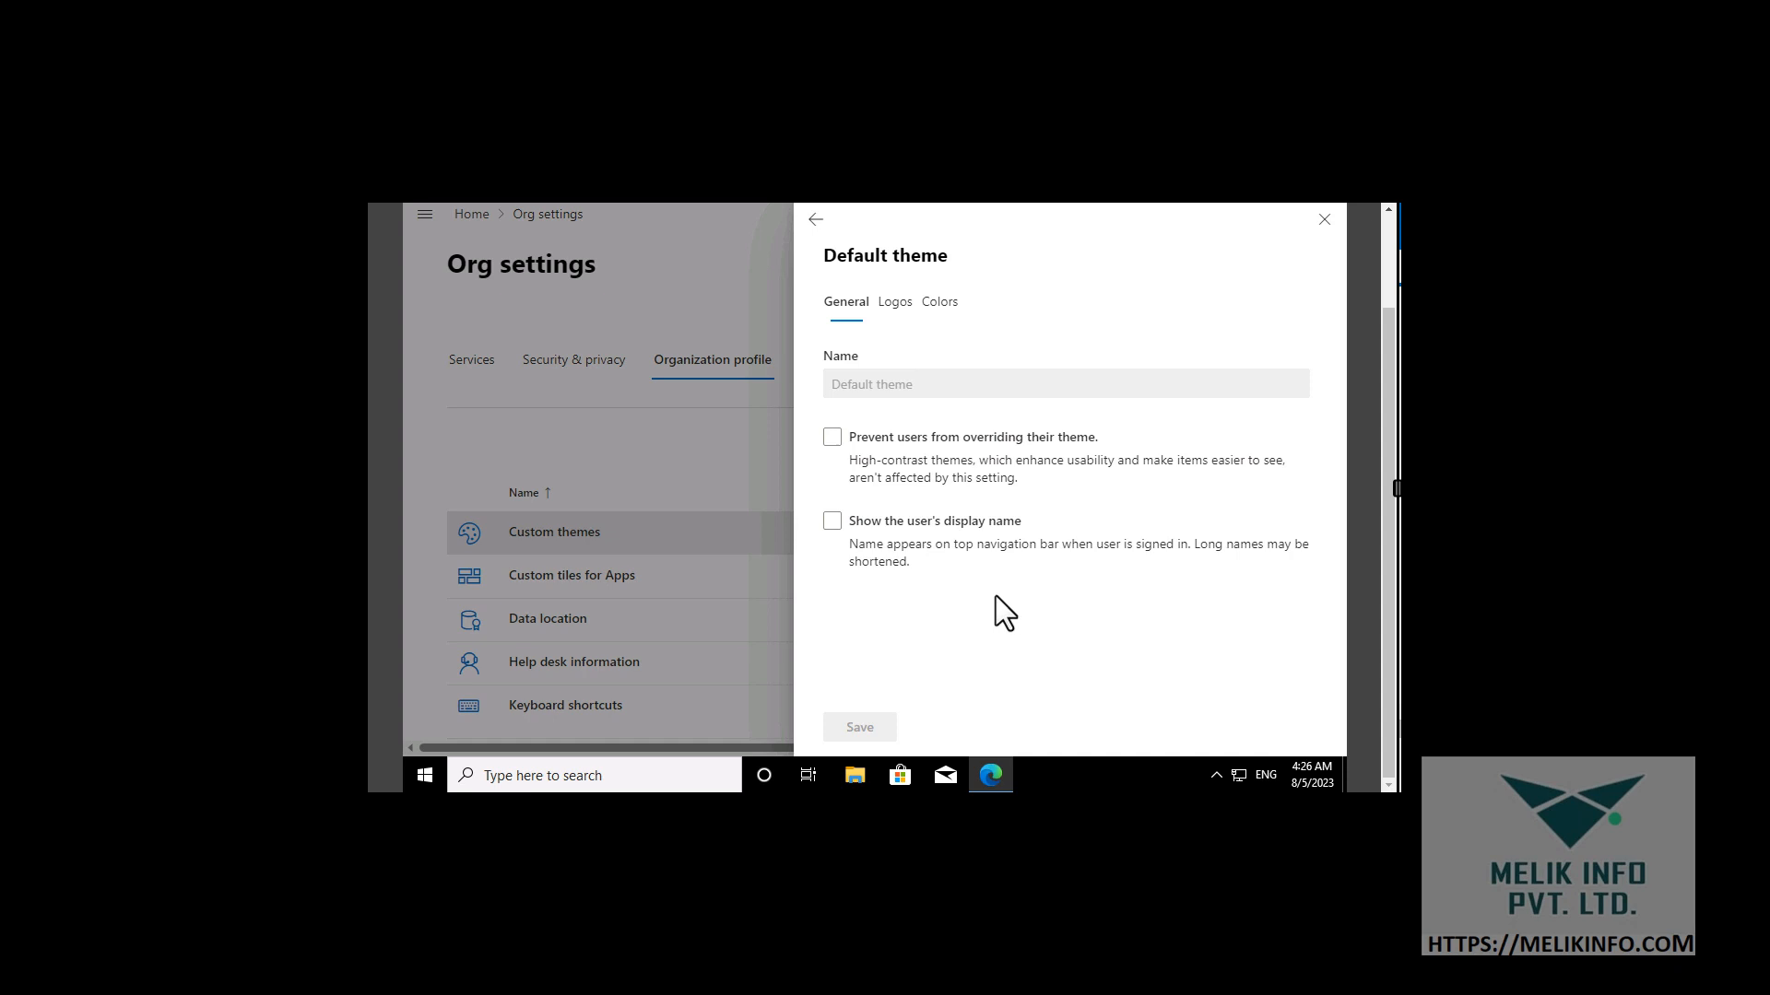
pyautogui.click(838, 522)
pyautogui.click(831, 521)
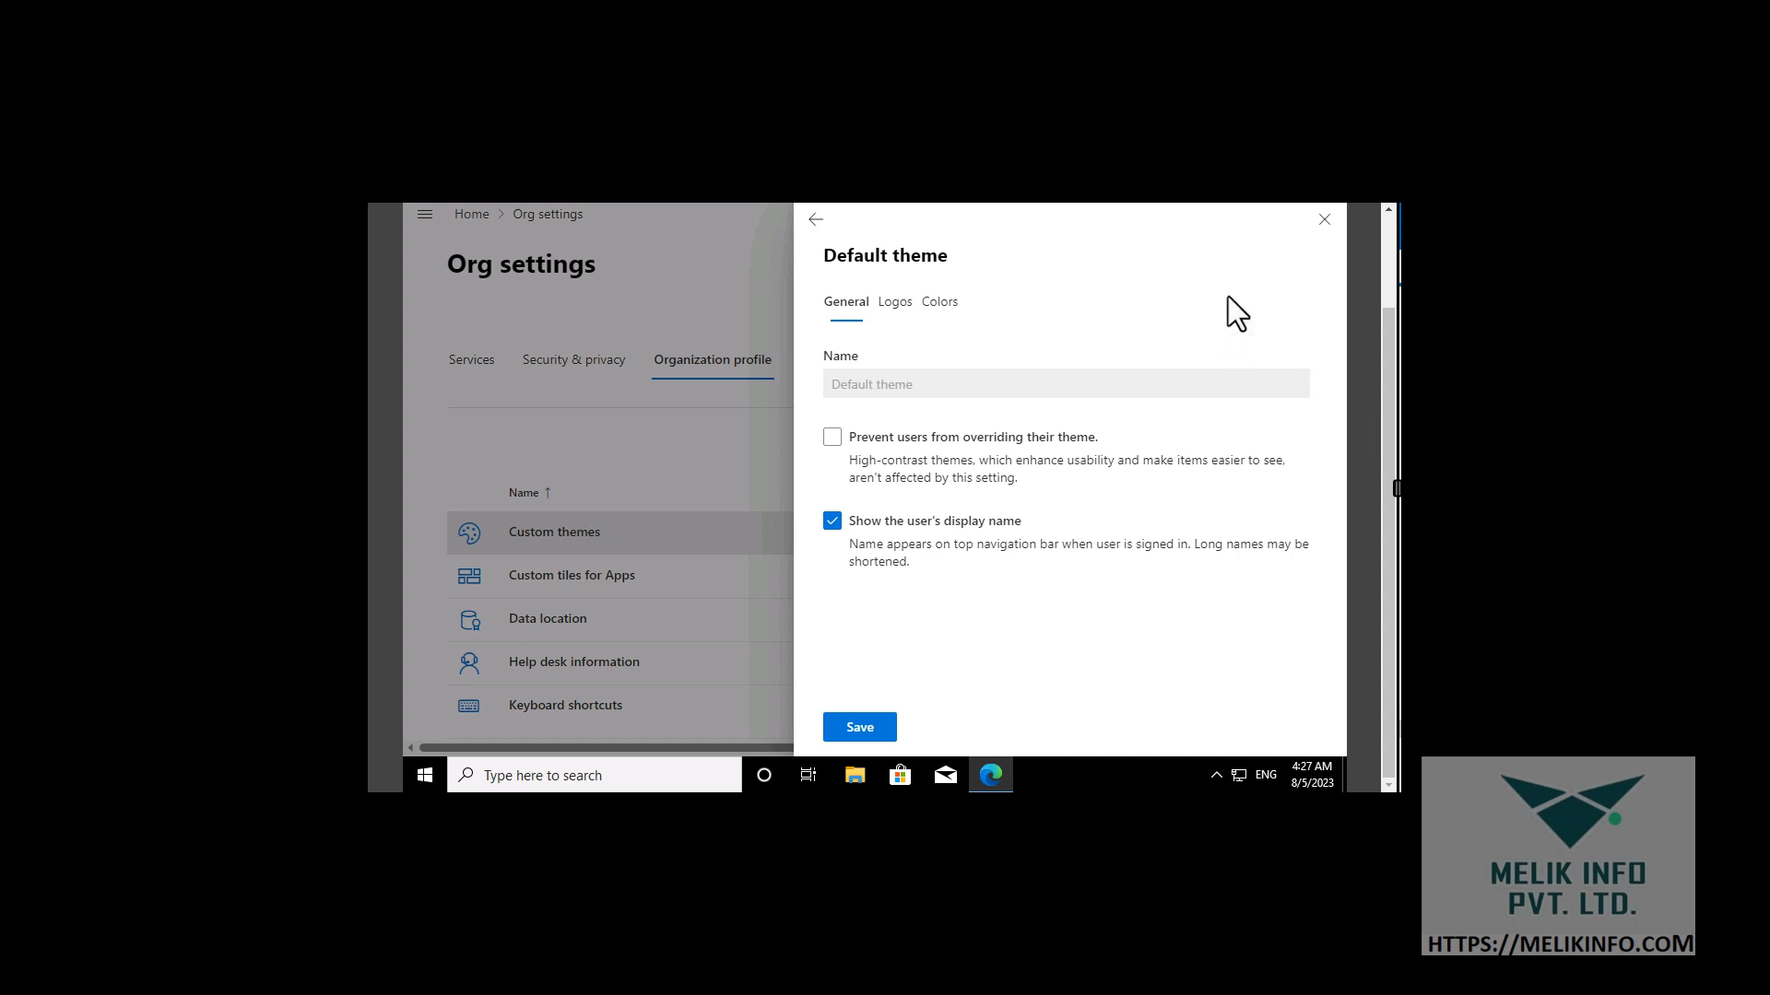
pyautogui.click(1324, 219)
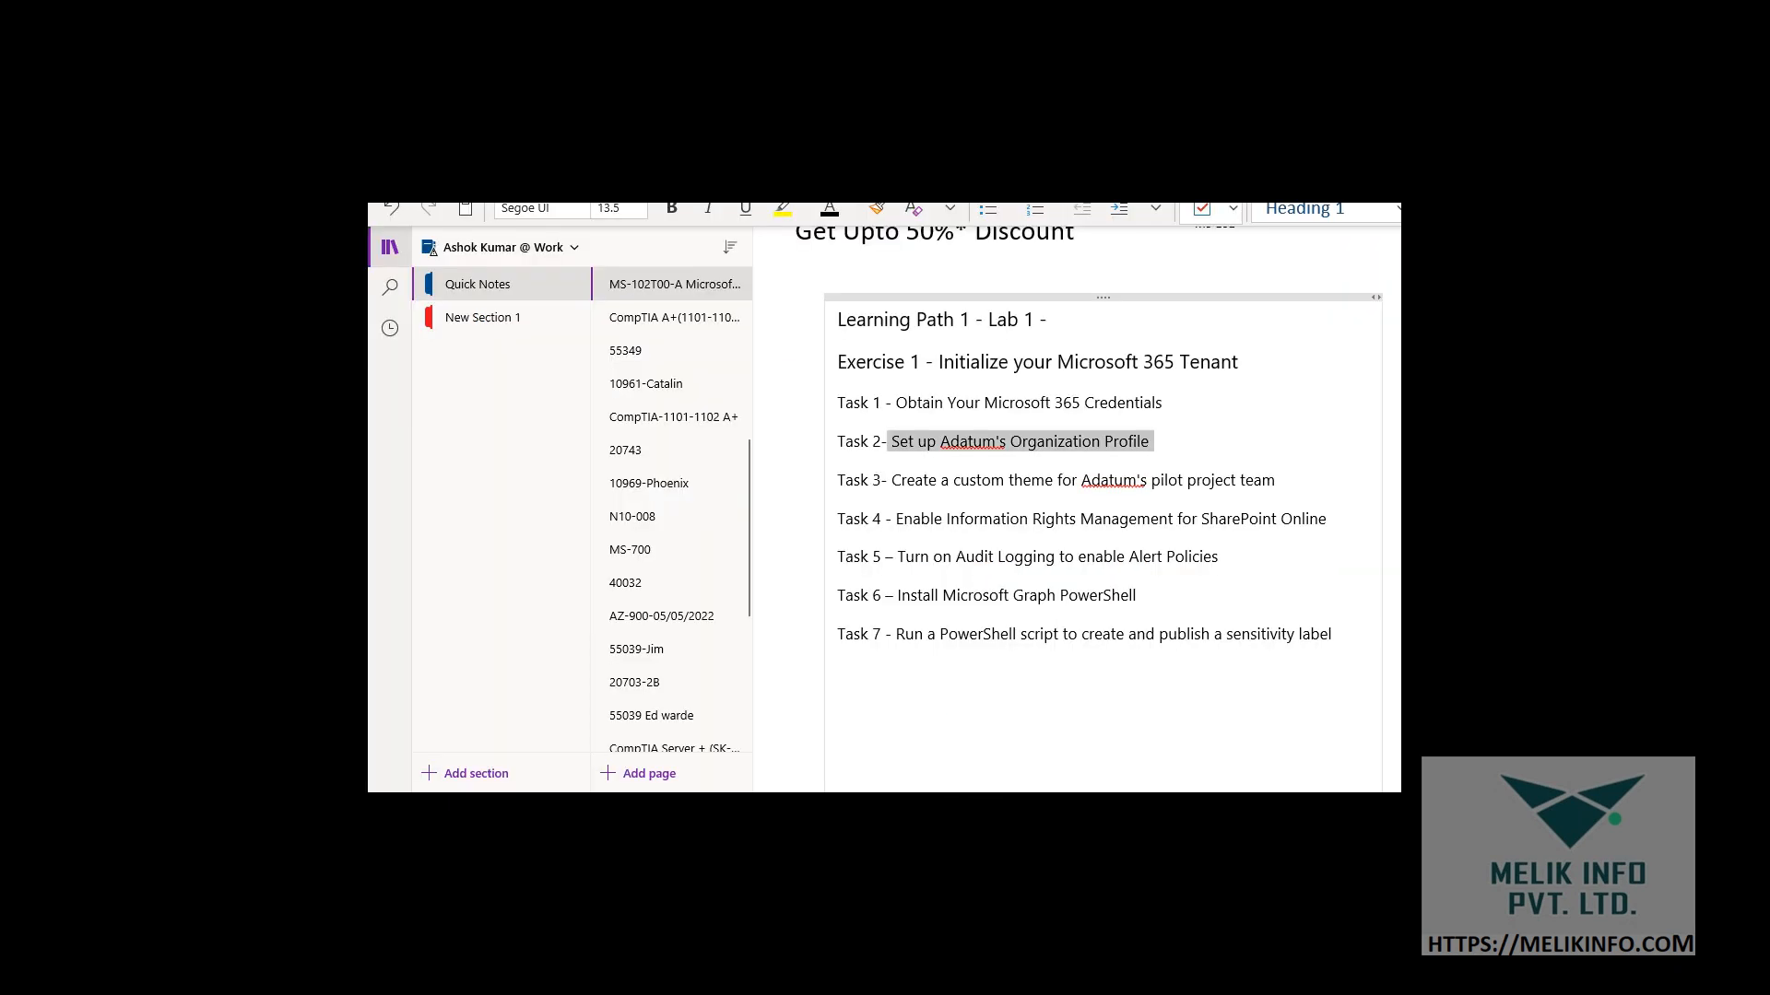
# Select the Task 4 title, Enable Information Rights Management for SharePoint Online, in the lab notes and return to the admin center
pyautogui.click(904, 484)
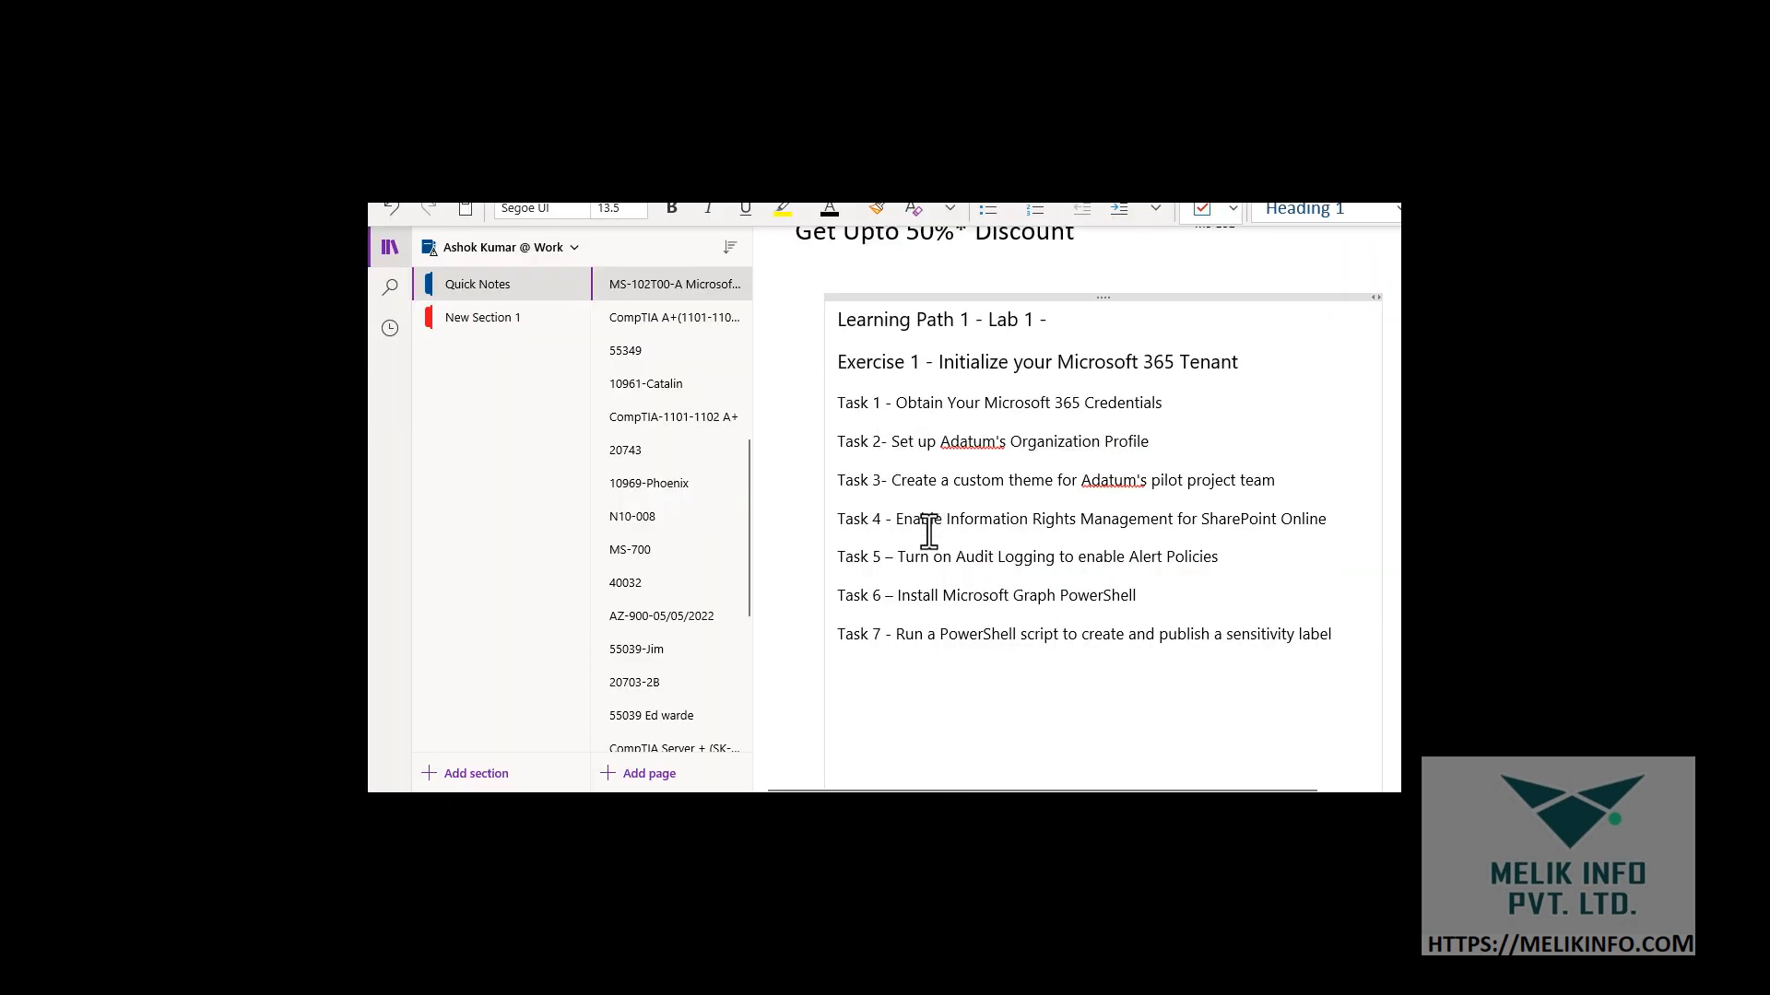
pyautogui.moveTo(894, 520); pyautogui.dragTo(1331, 523)
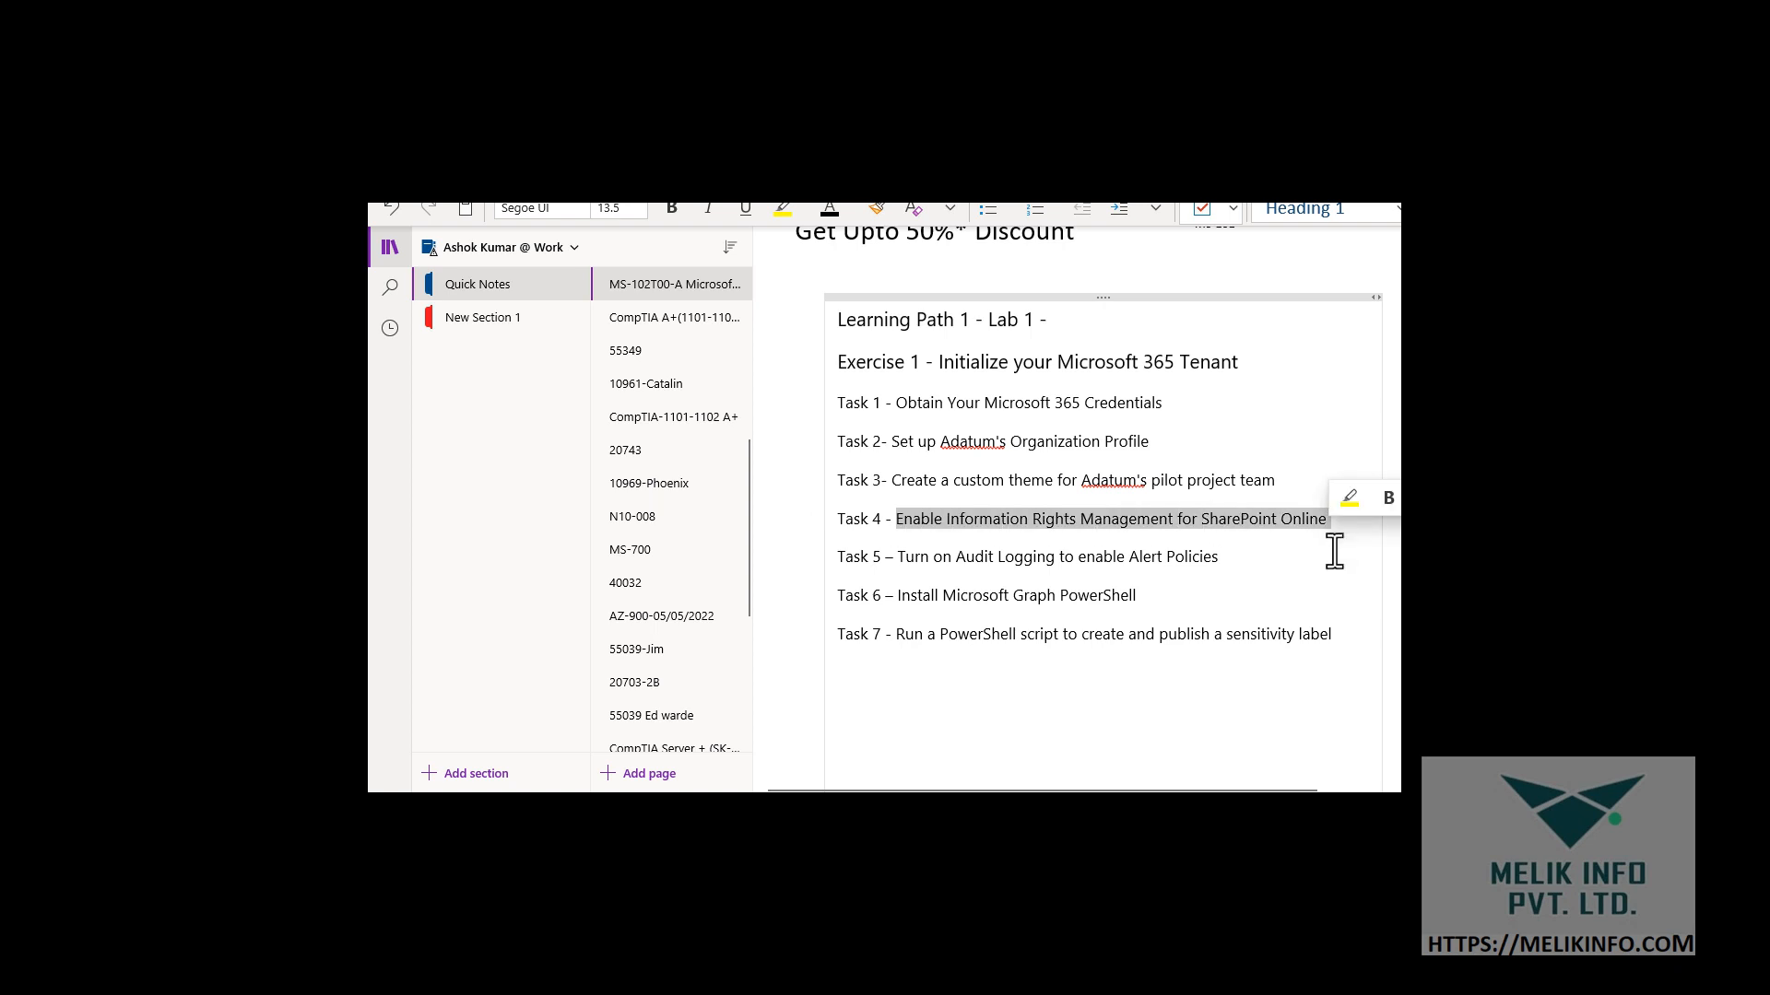
pyautogui.moveTo(1119, 809)
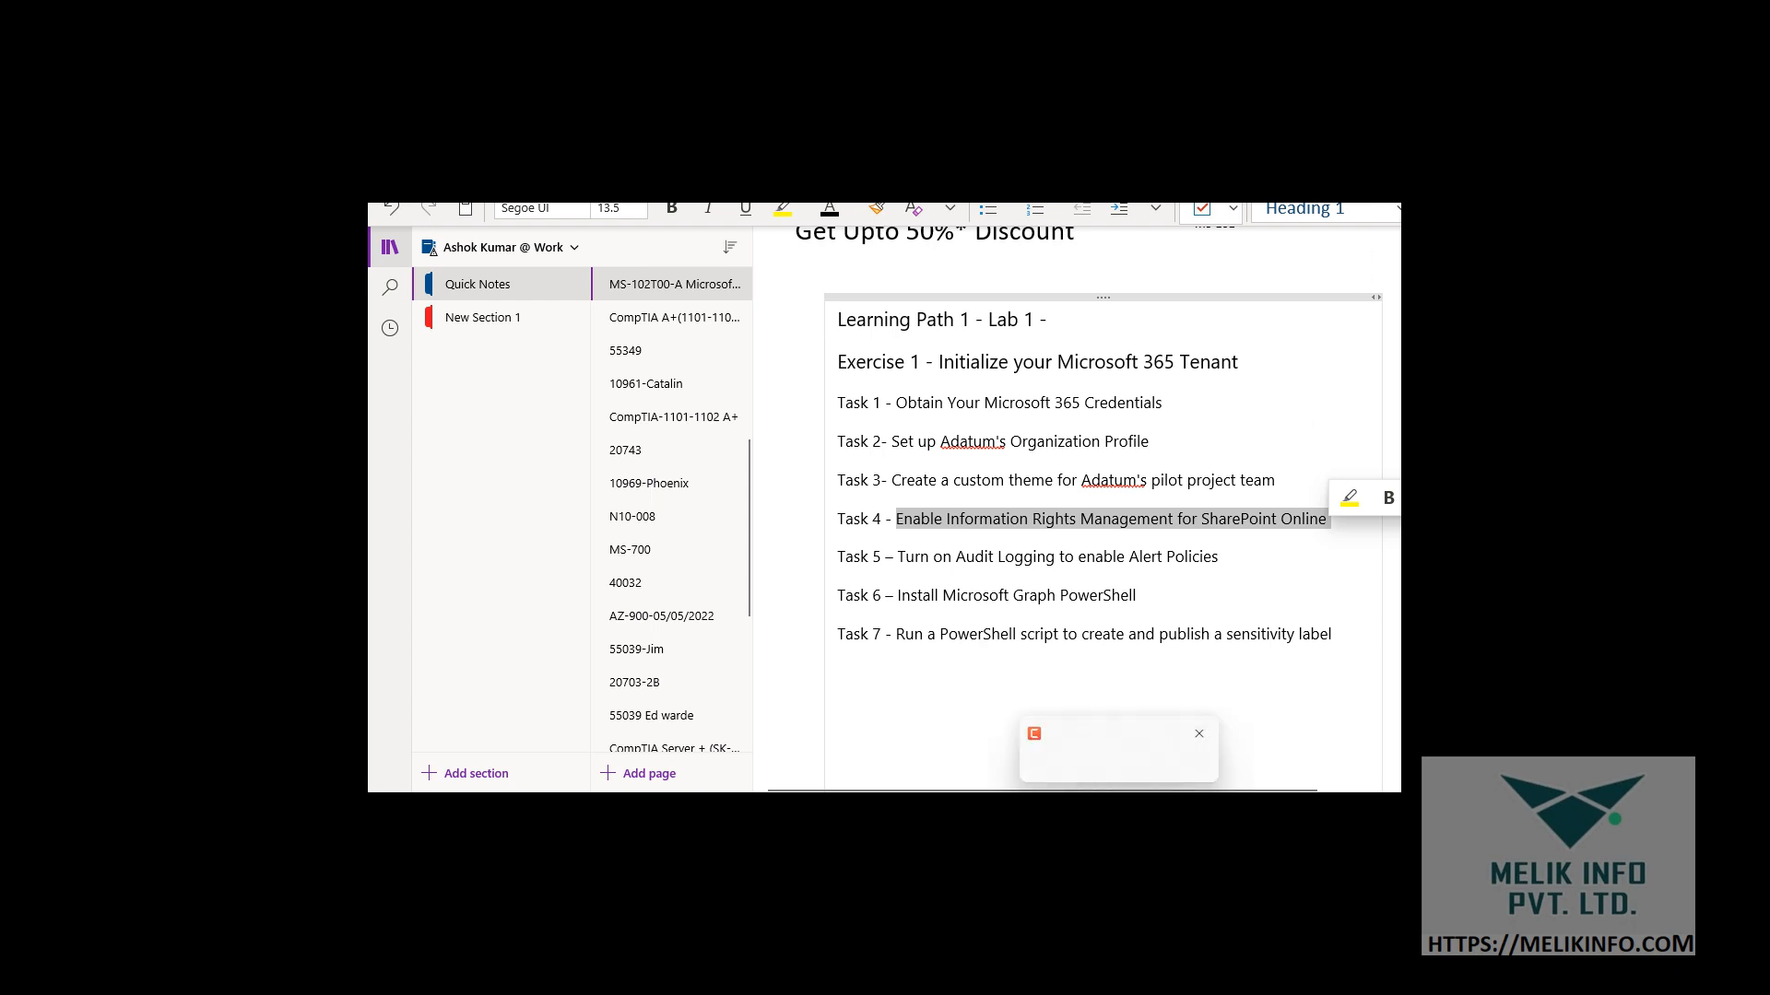
pyautogui.click(1050, 728)
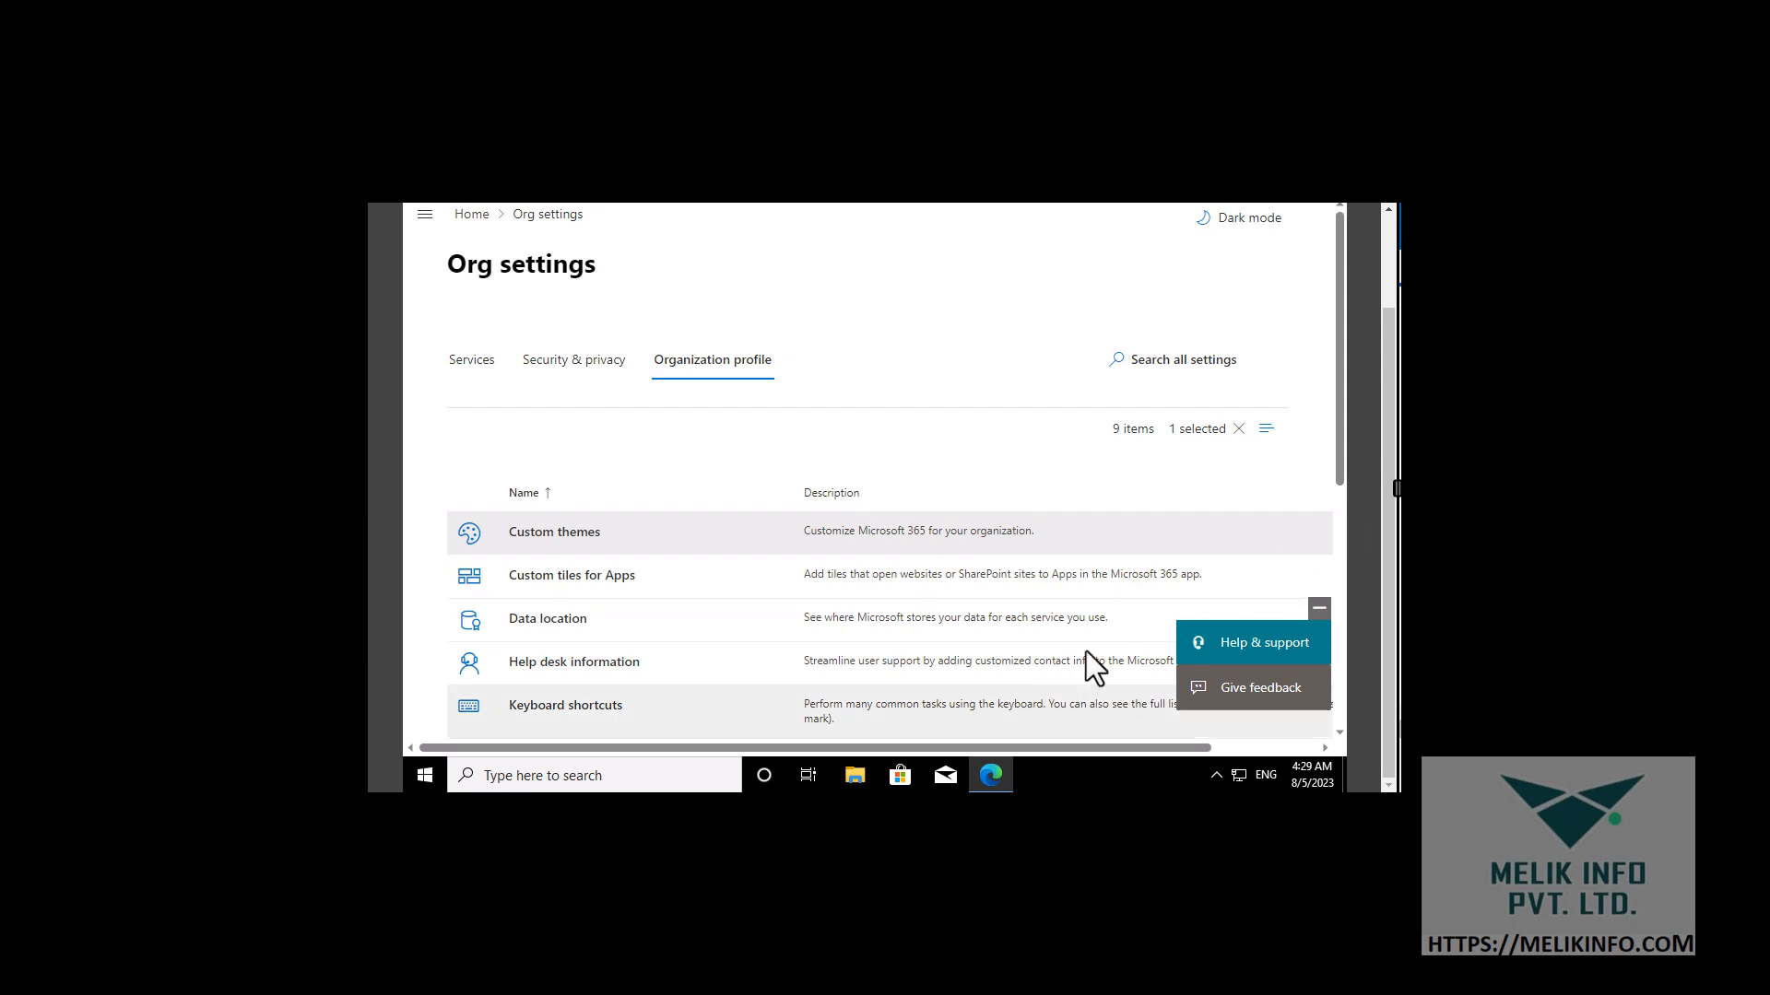
# Return to the admin center home page, expand the full navigation and open the SharePoint admin center
pyautogui.moveTo(1390, 748); pyautogui.dragTo(1388, 636)
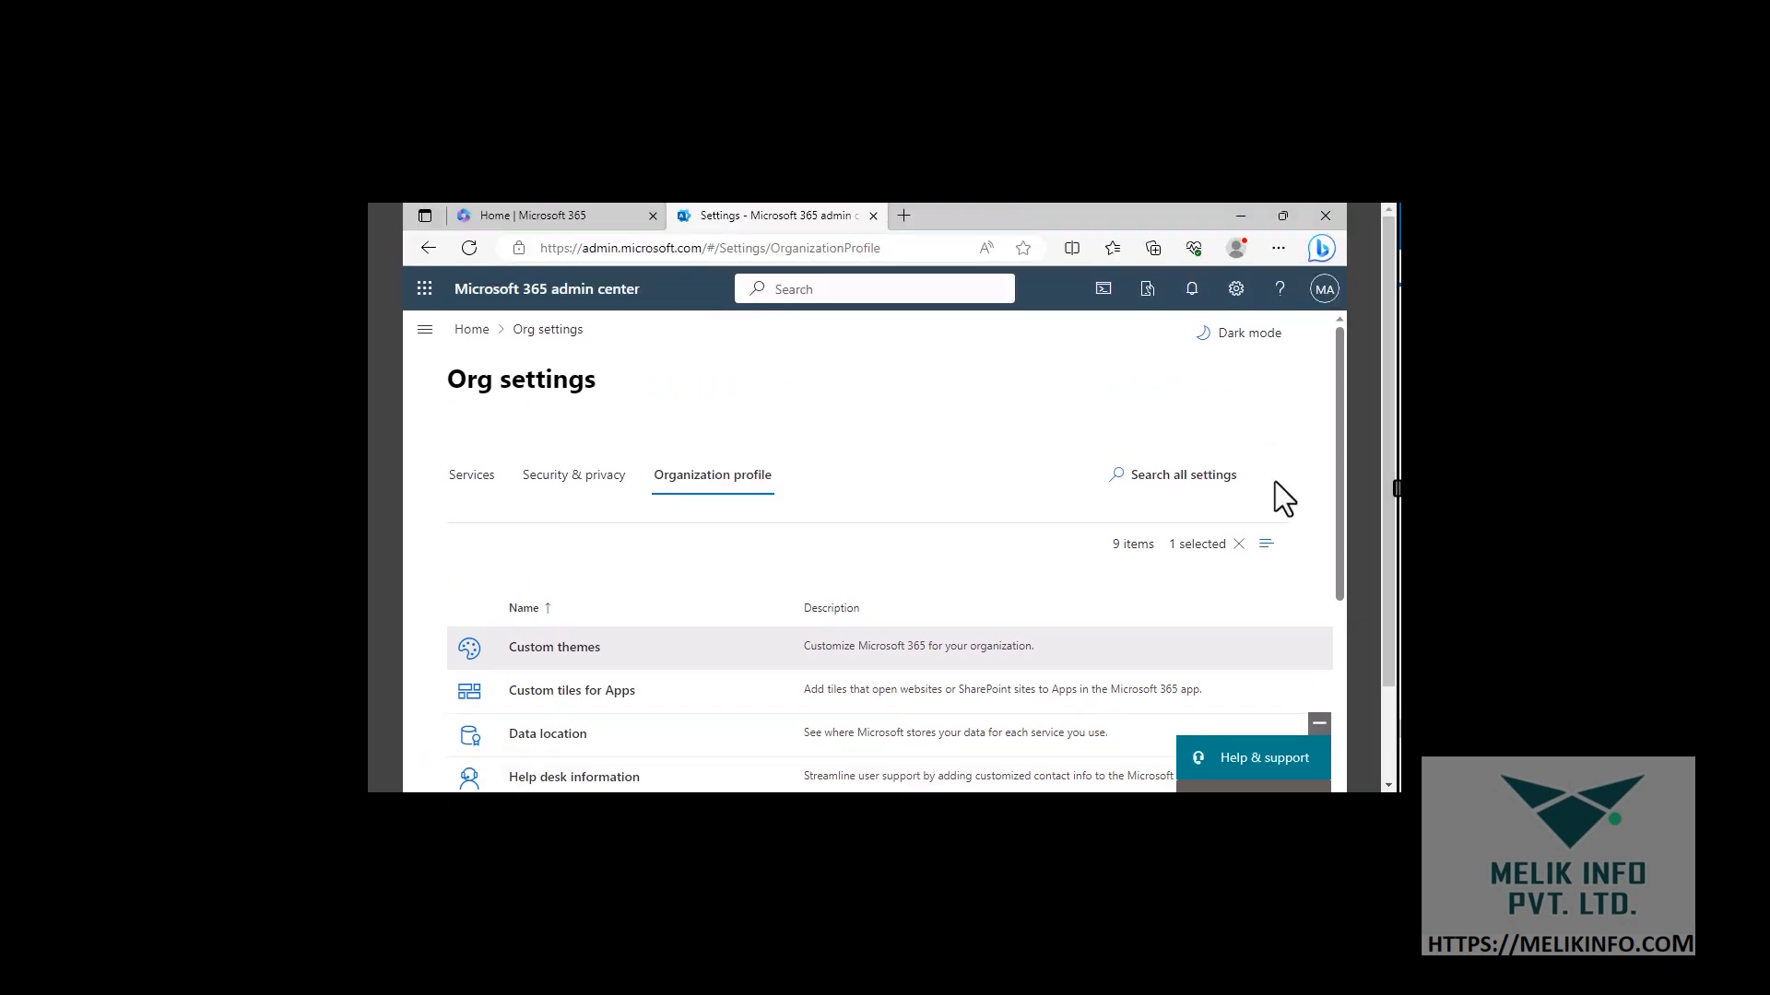
pyautogui.click(483, 300)
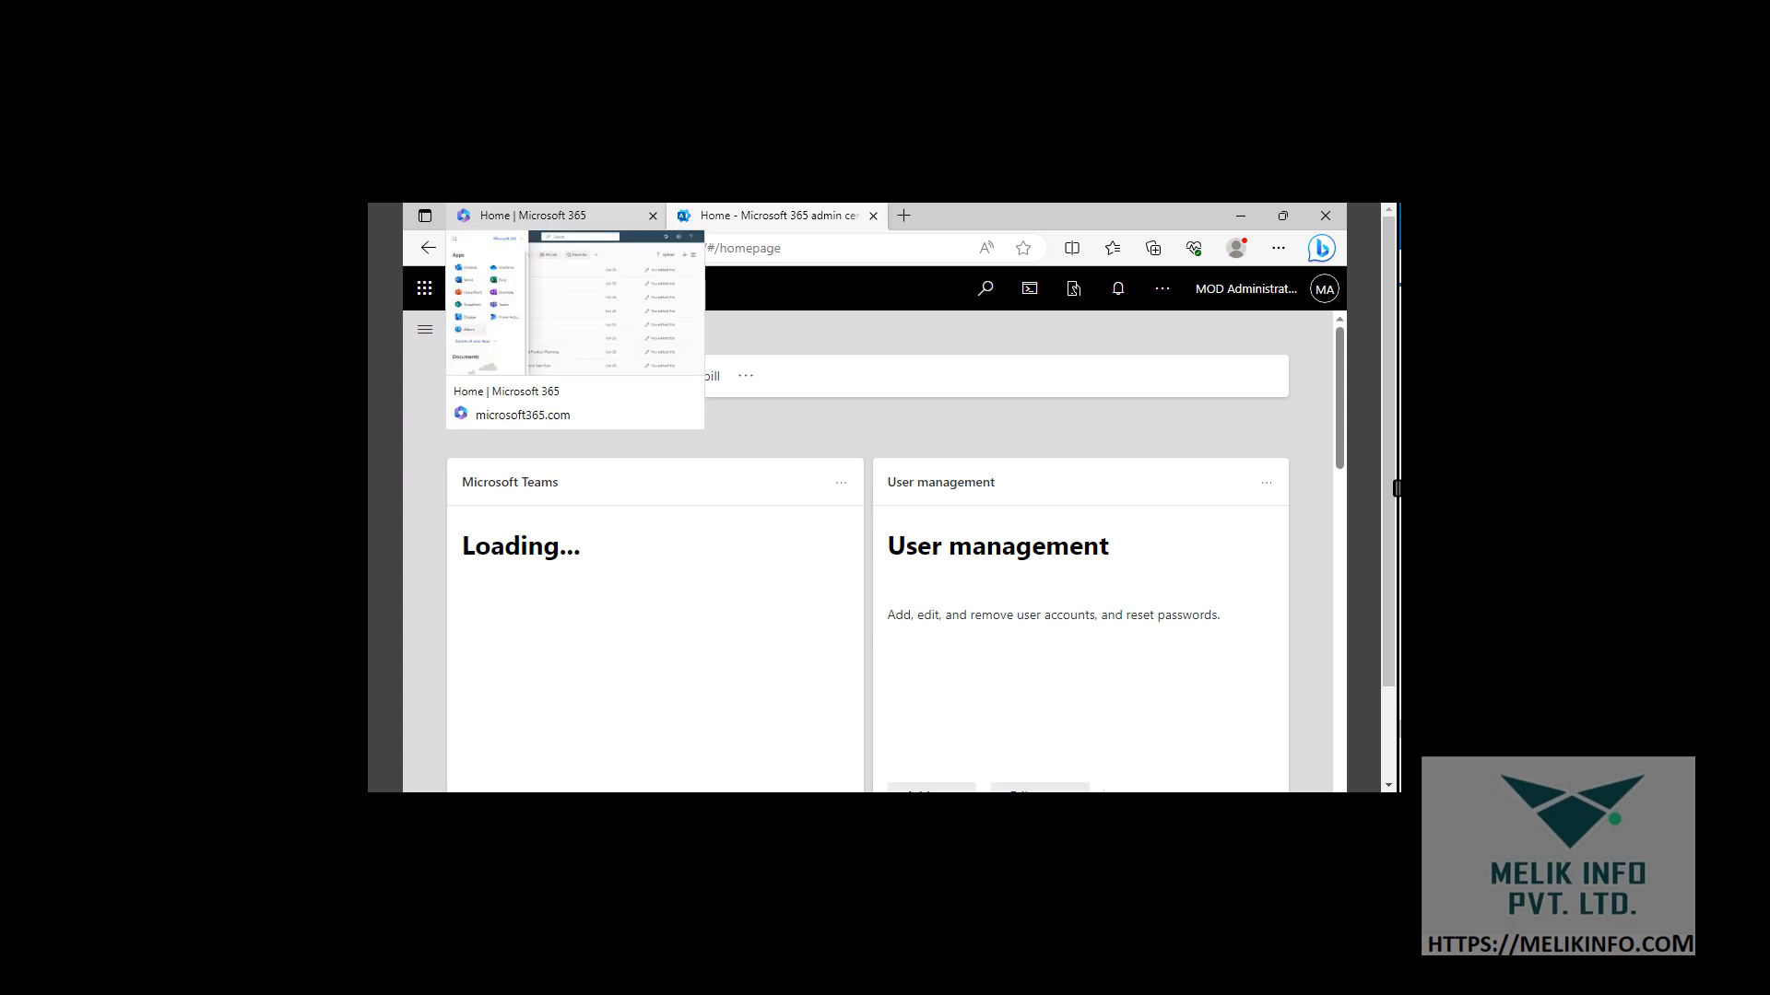
pyautogui.click(426, 330)
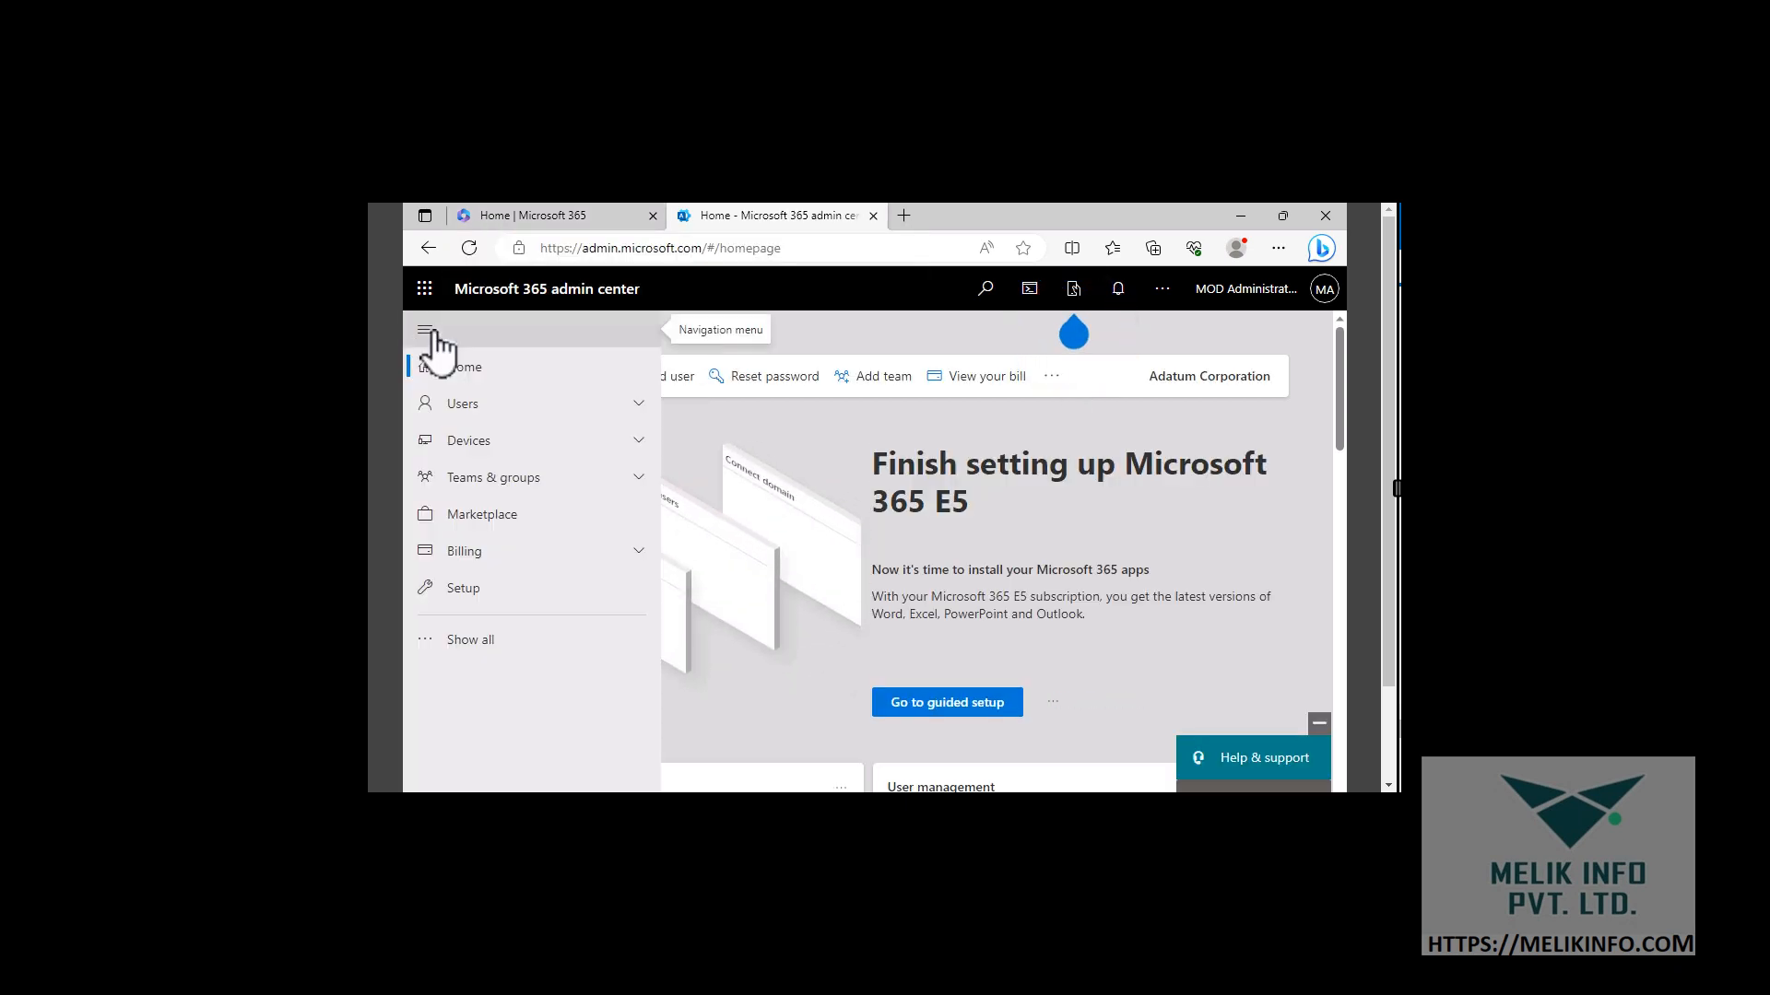
pyautogui.click(472, 642)
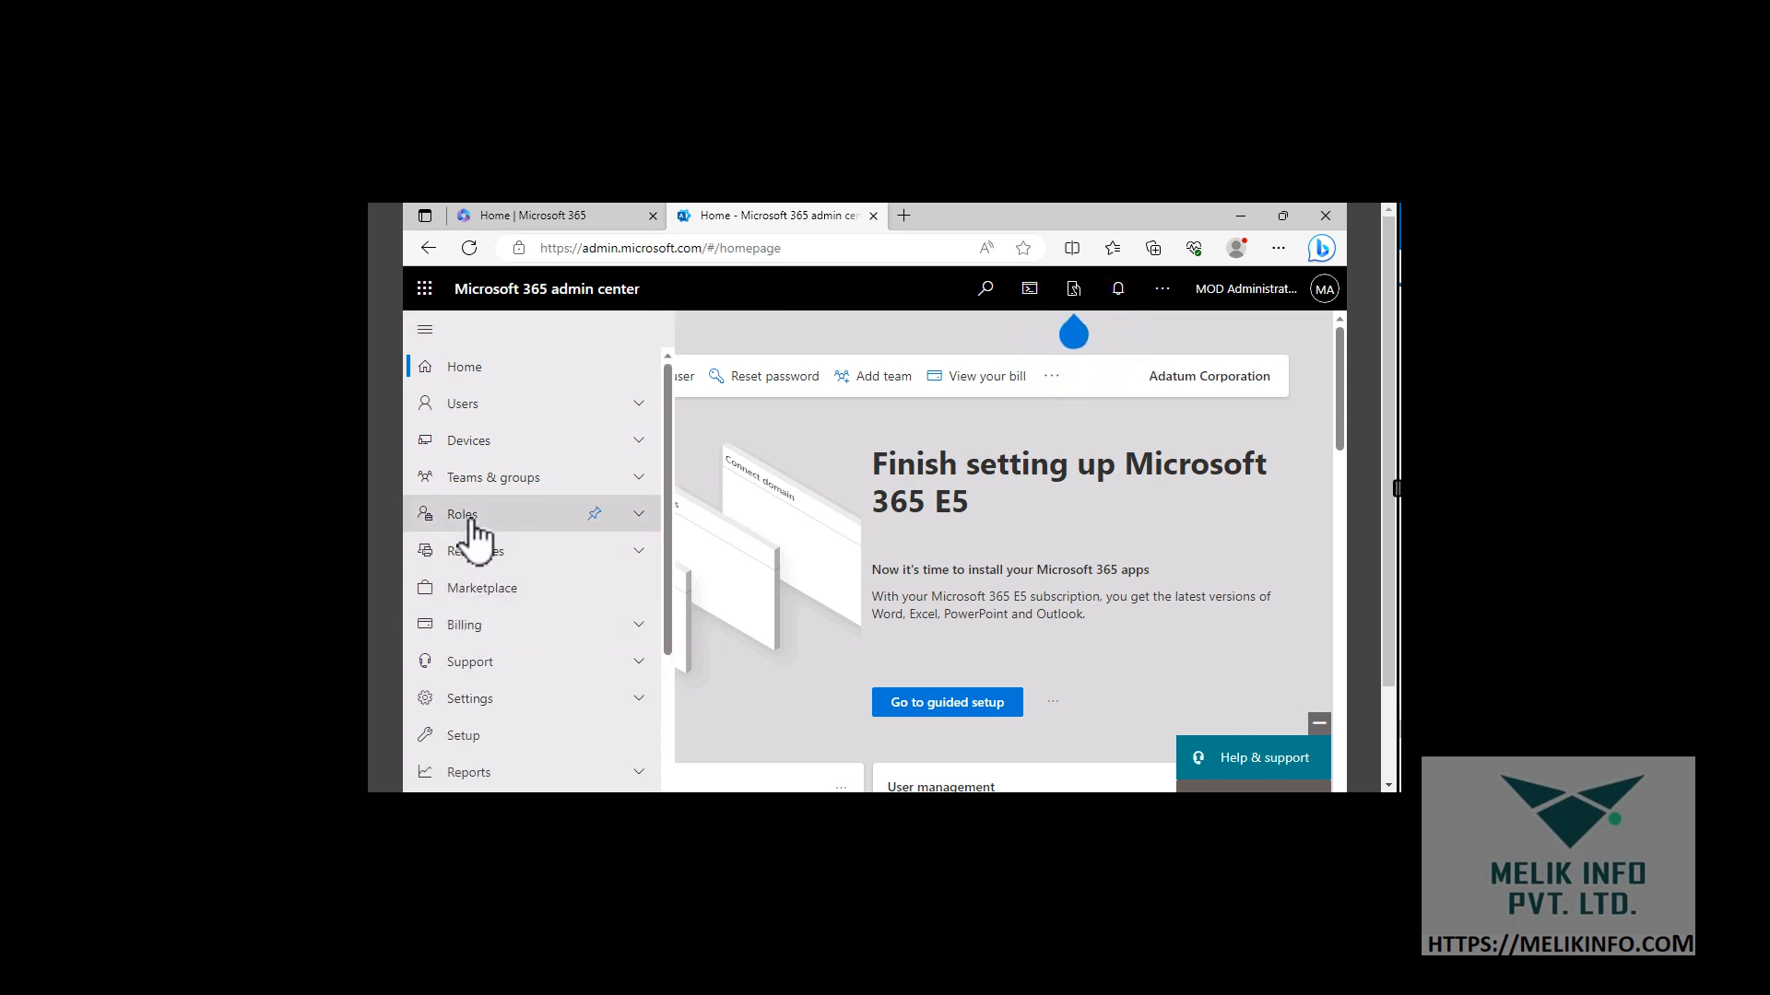
pyautogui.scroll(-2, 470, 522)
pyautogui.scroll(-2, 473, 539)
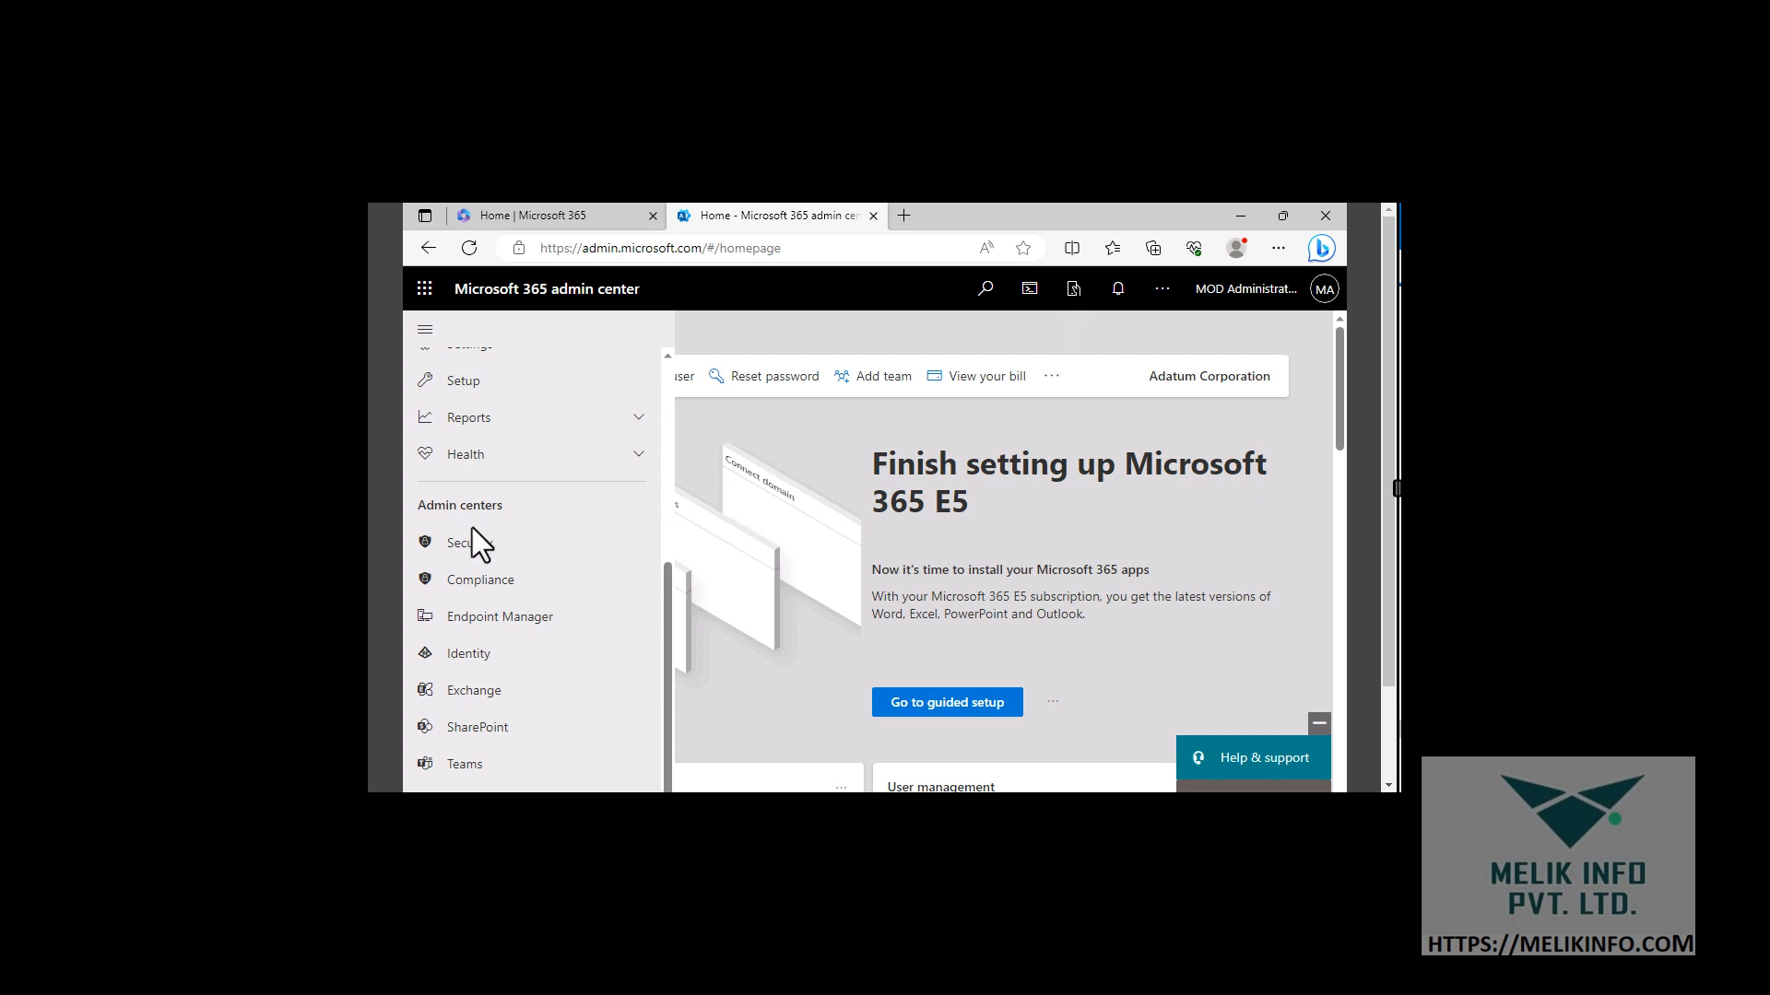
pyautogui.click(490, 728)
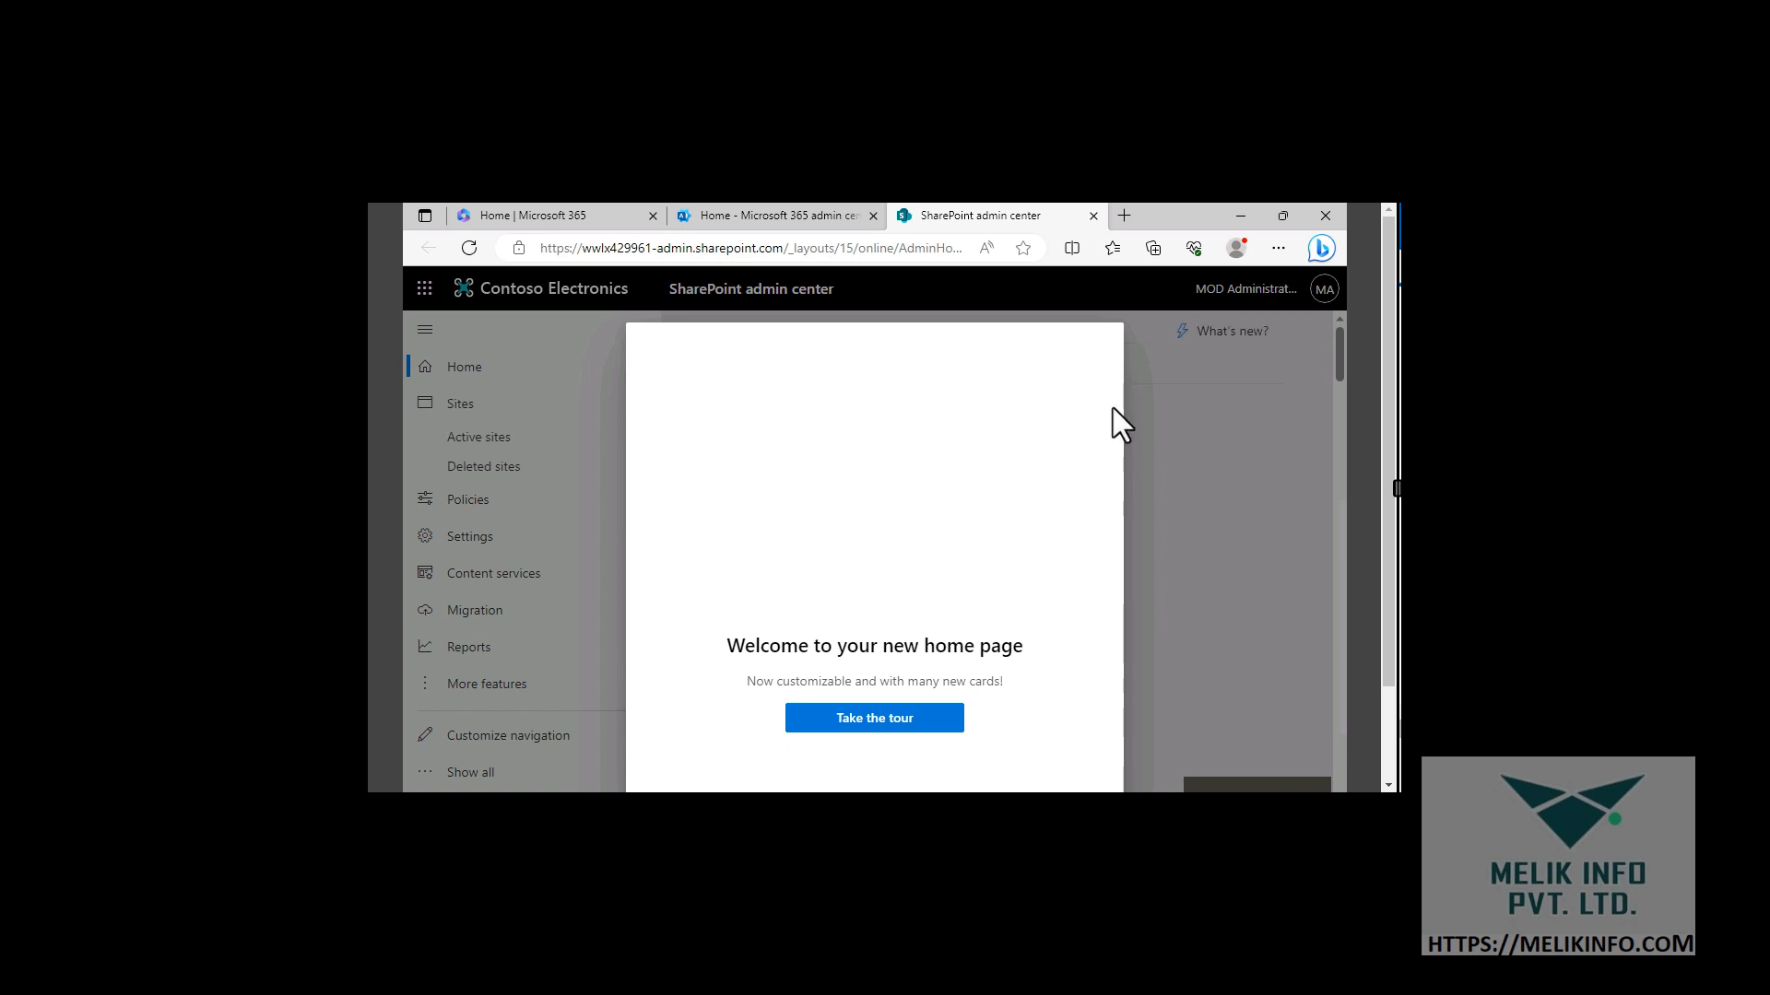
# Dismiss the SharePoint admin center's new home page welcome message and open its Settings page
pyautogui.moveTo(1392, 447)
pyautogui.mouseDown()
pyautogui.moveTo(1382, 553)
pyautogui.moveTo(1383, 474)
pyautogui.mouseUp()
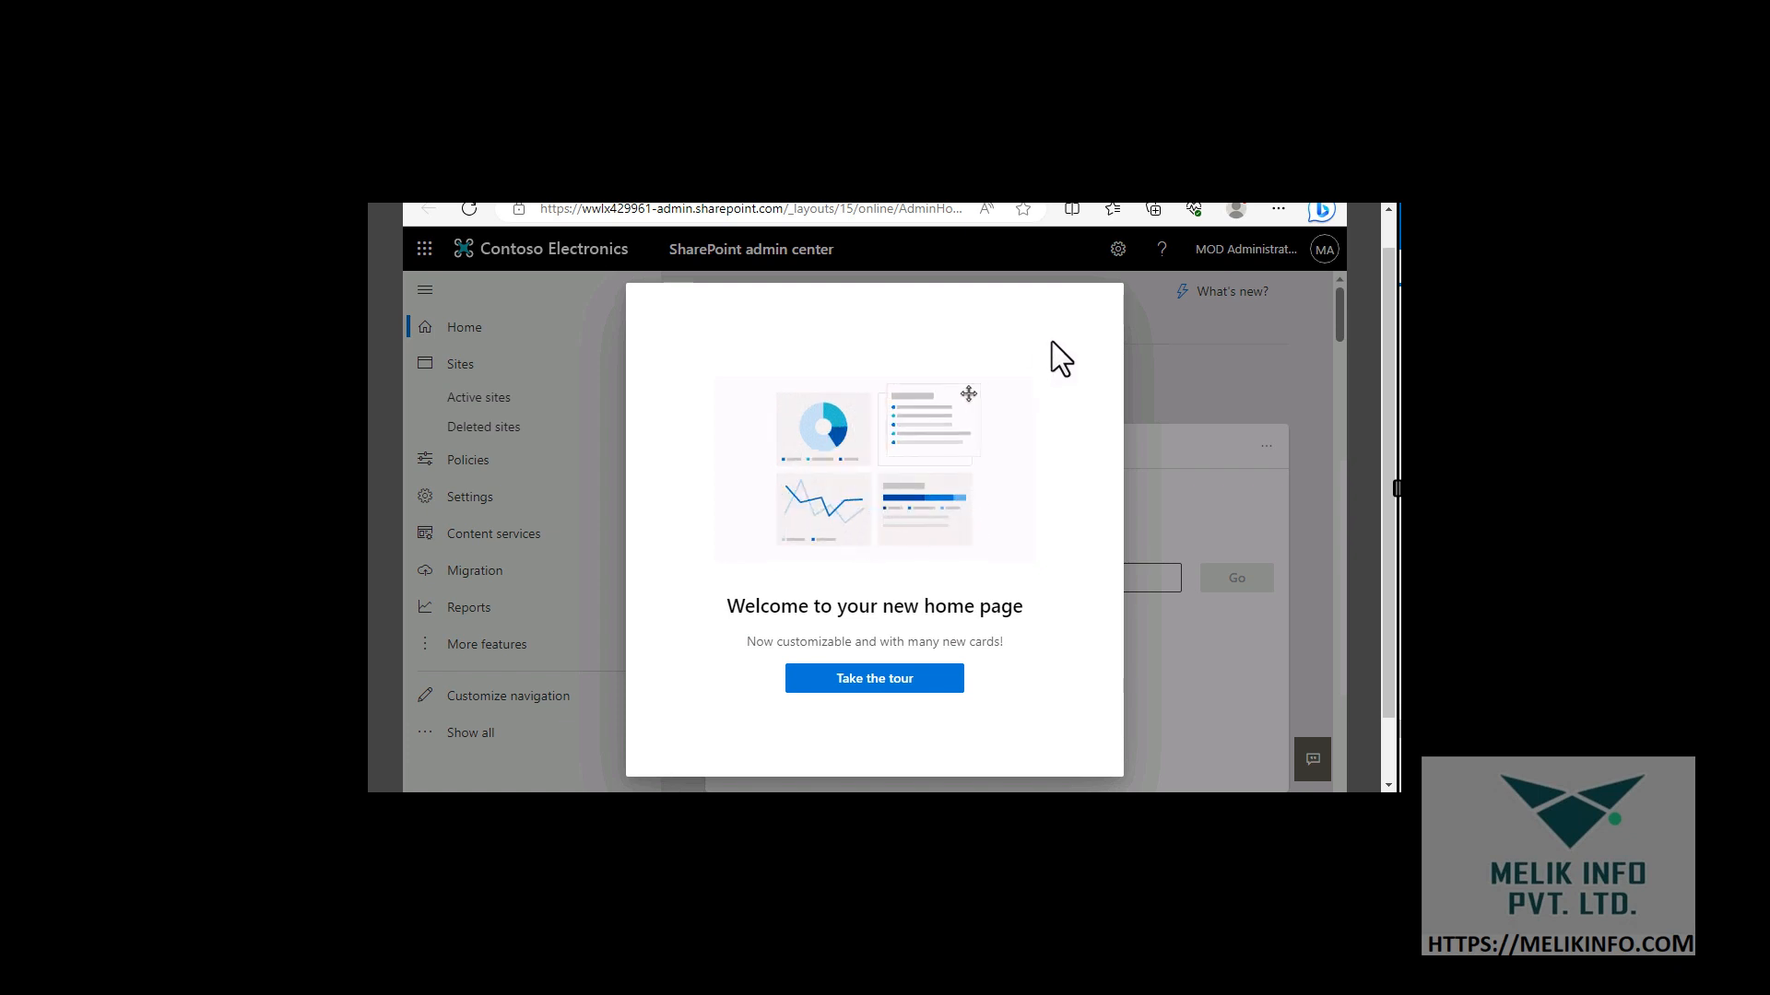
pyautogui.click(887, 686)
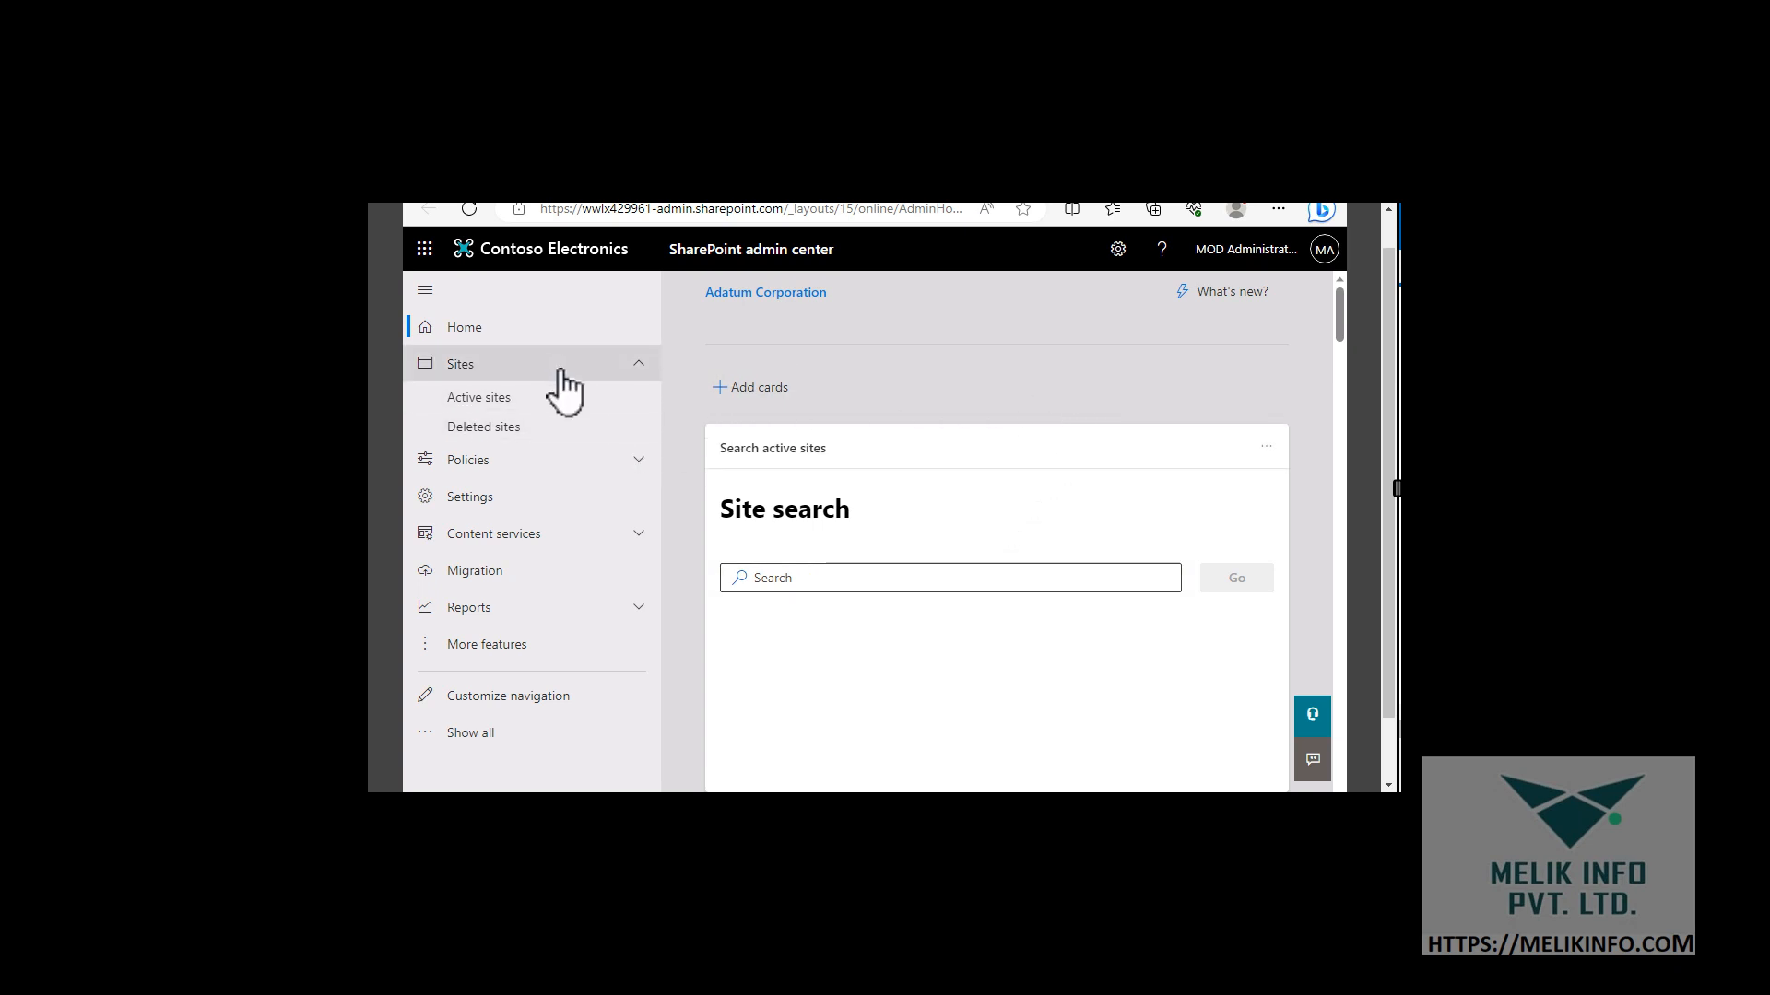
pyautogui.click(480, 509)
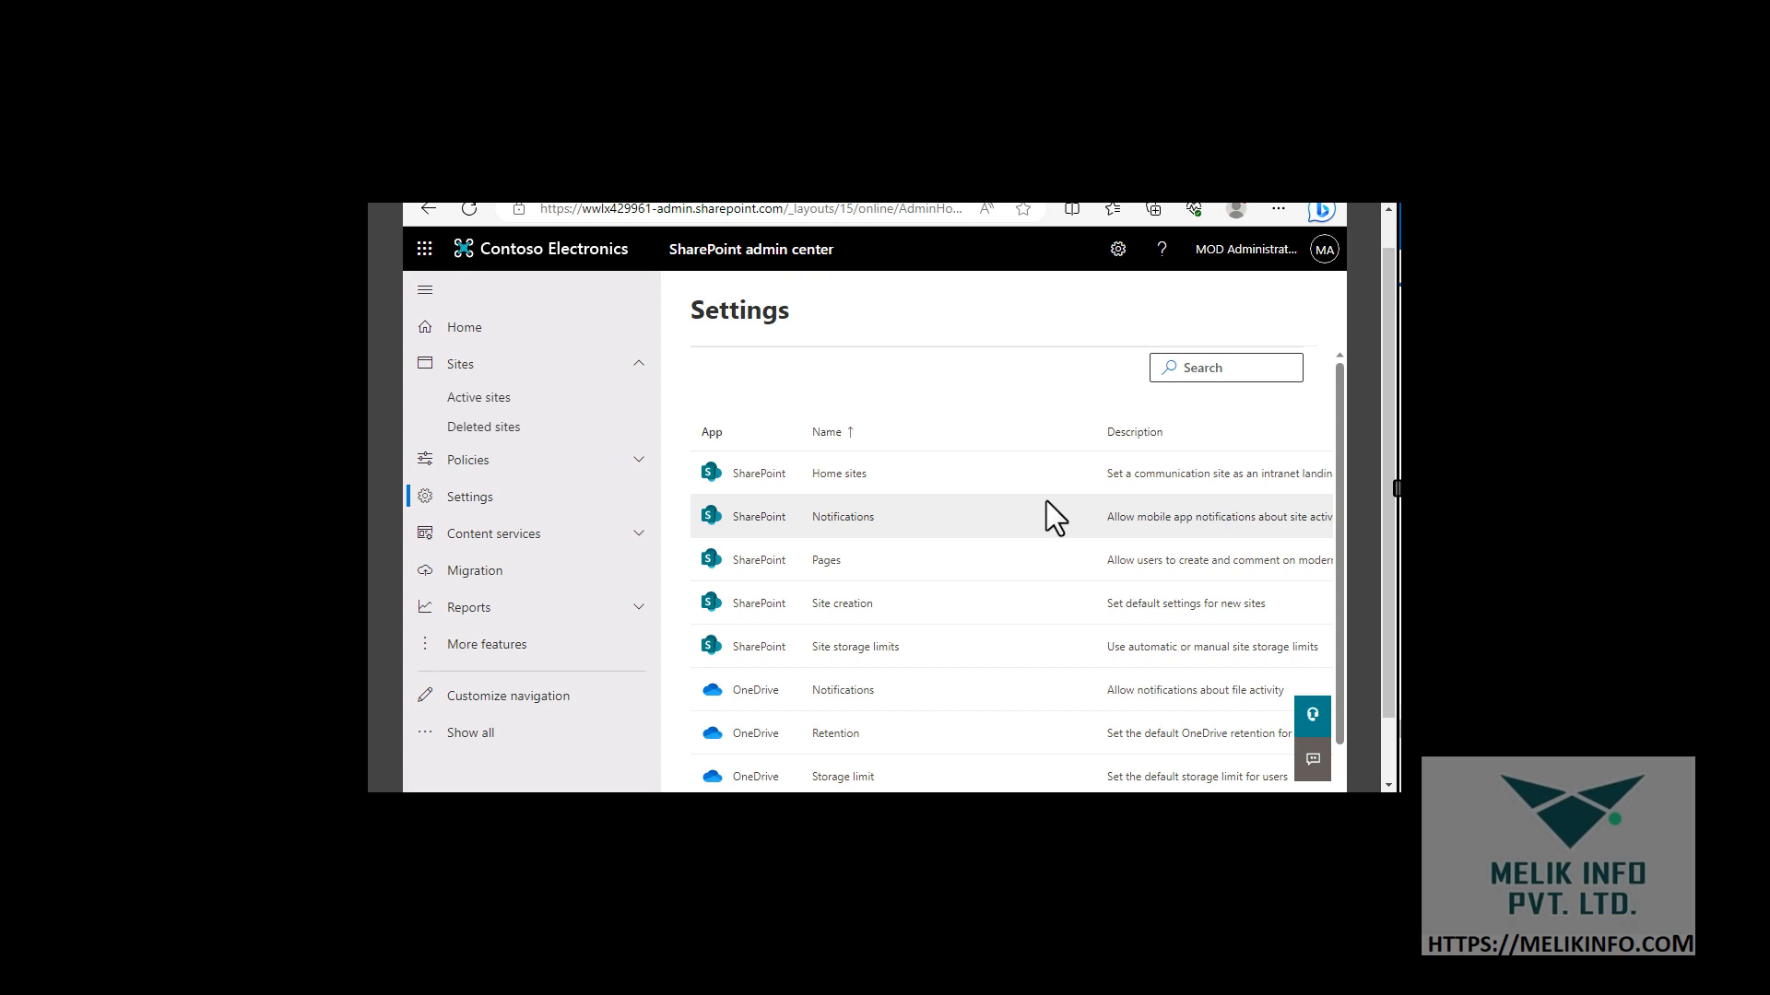
# Open the classic settings page from the SharePoint settings list and find its Information Rights Management (IRM) section
pyautogui.scroll(-1, 1047, 502)
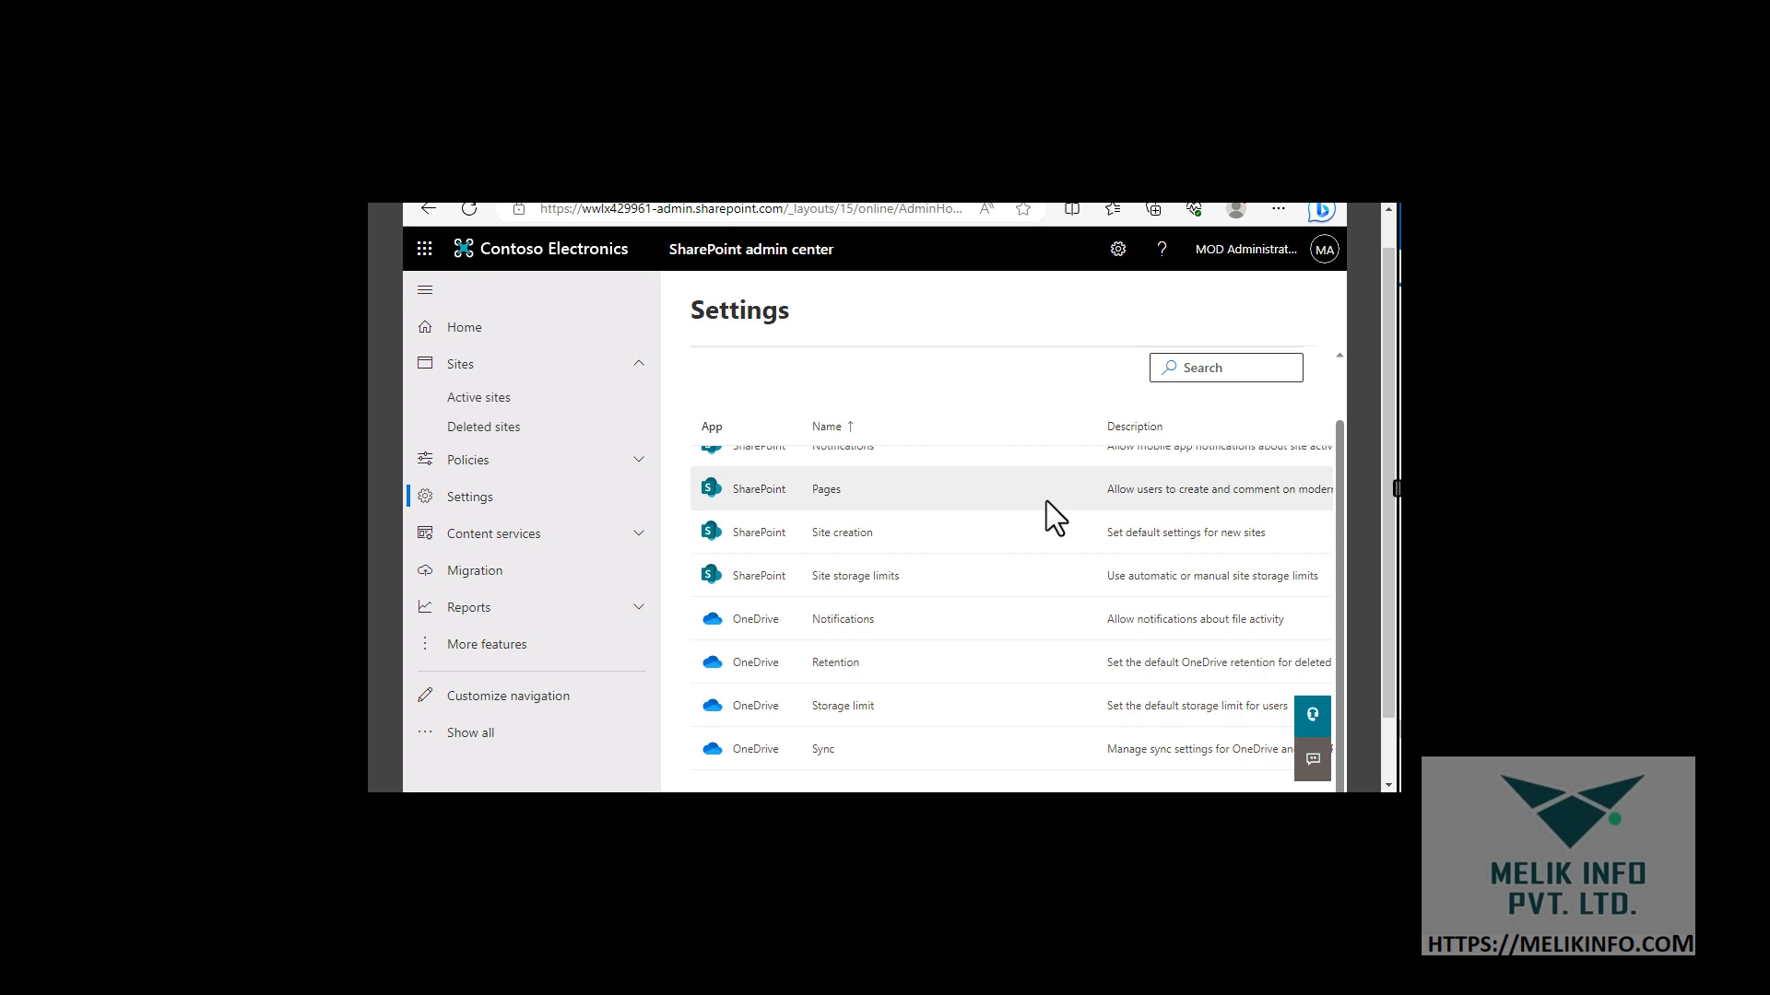
pyautogui.moveTo(1389, 530); pyautogui.dragTo(1389, 708)
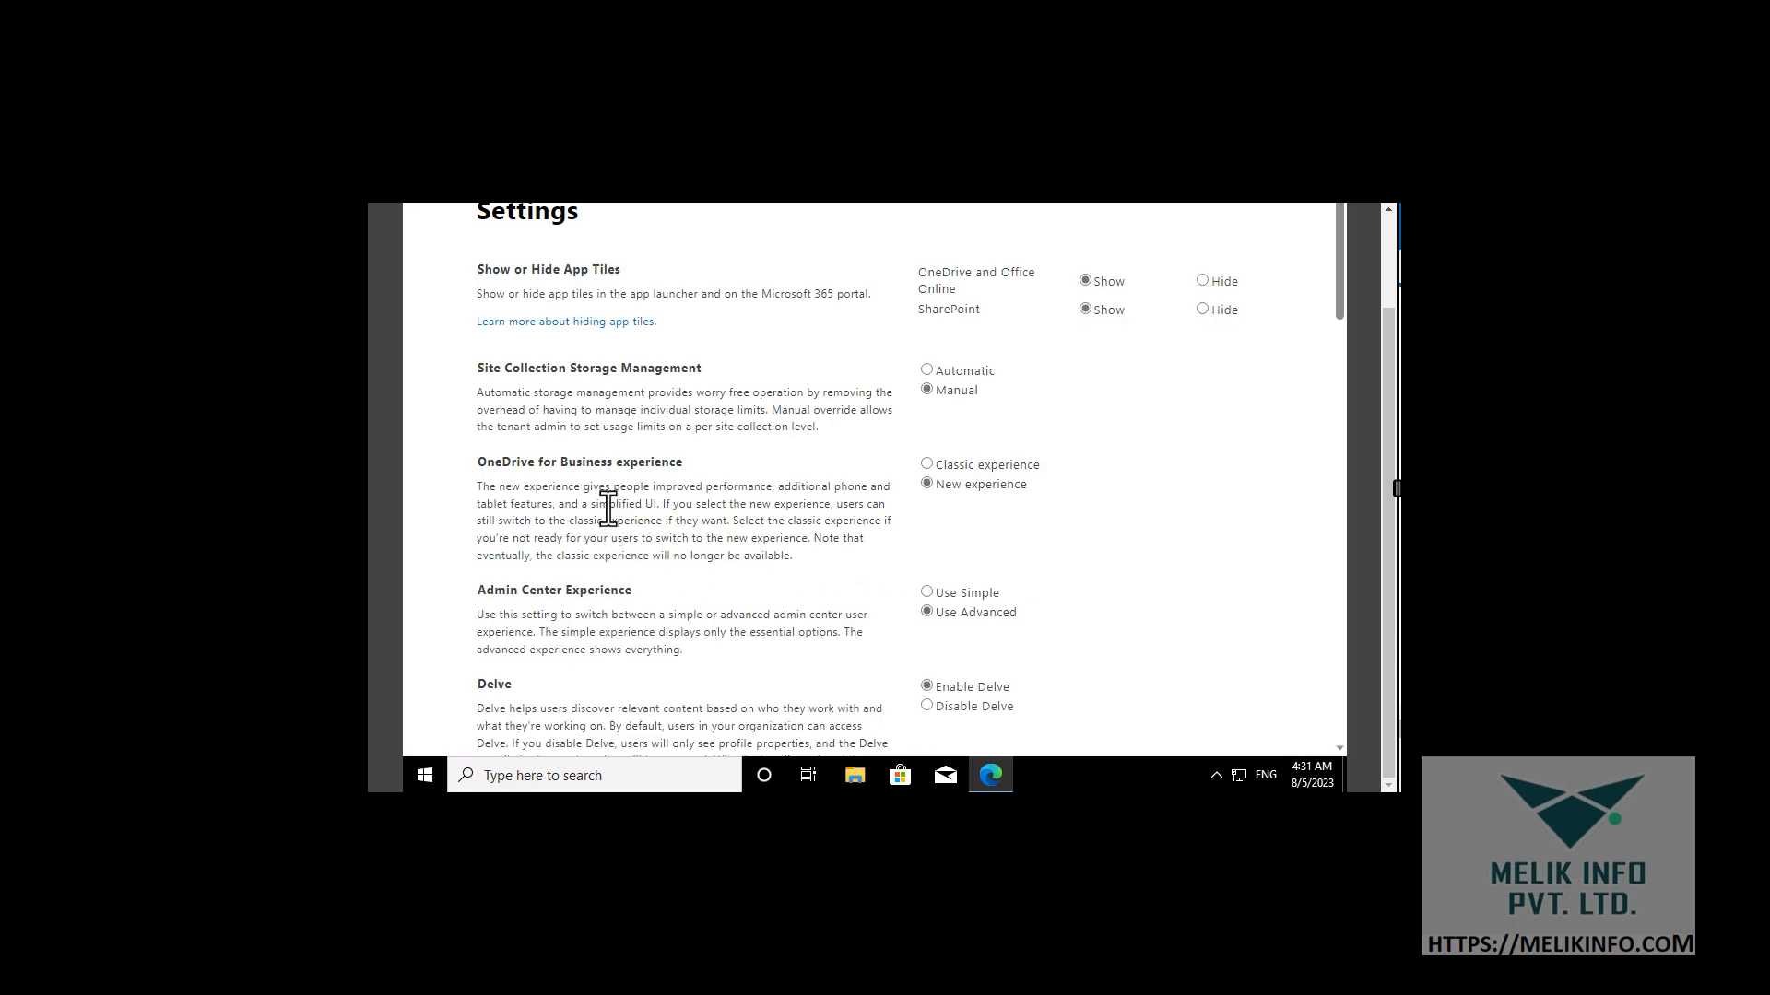
pyautogui.scroll(-2, 608, 507)
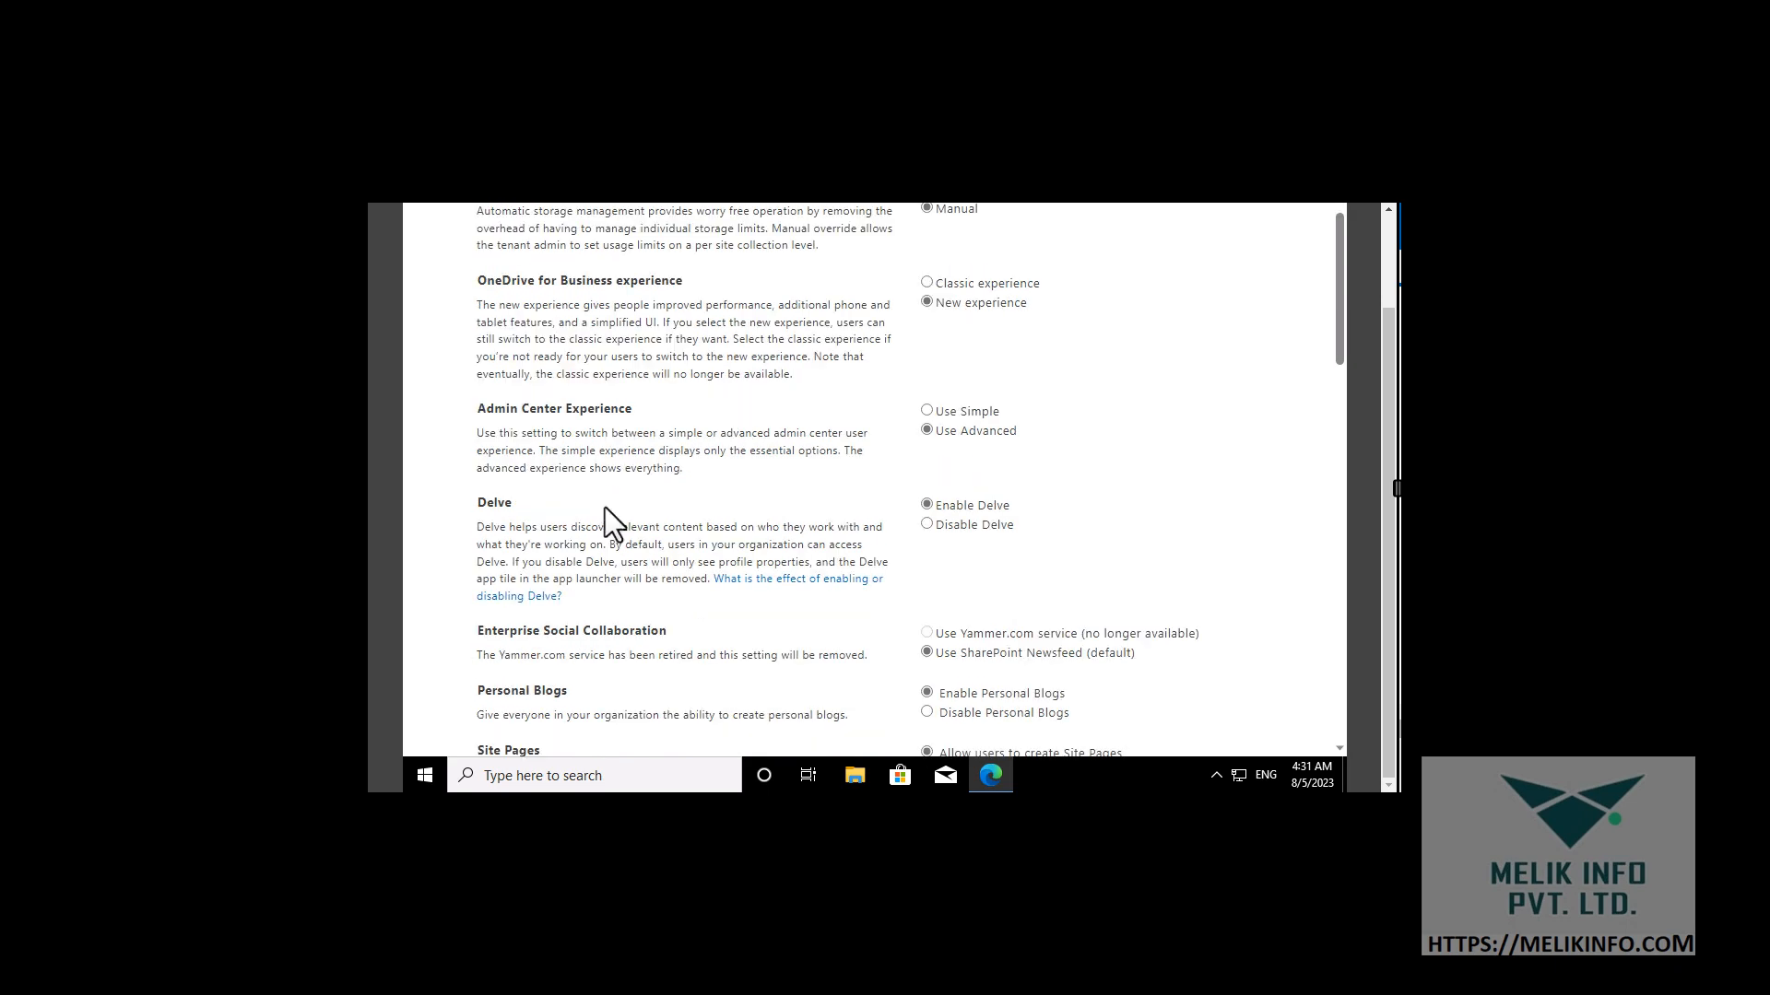
pyautogui.scroll(-2, 607, 525)
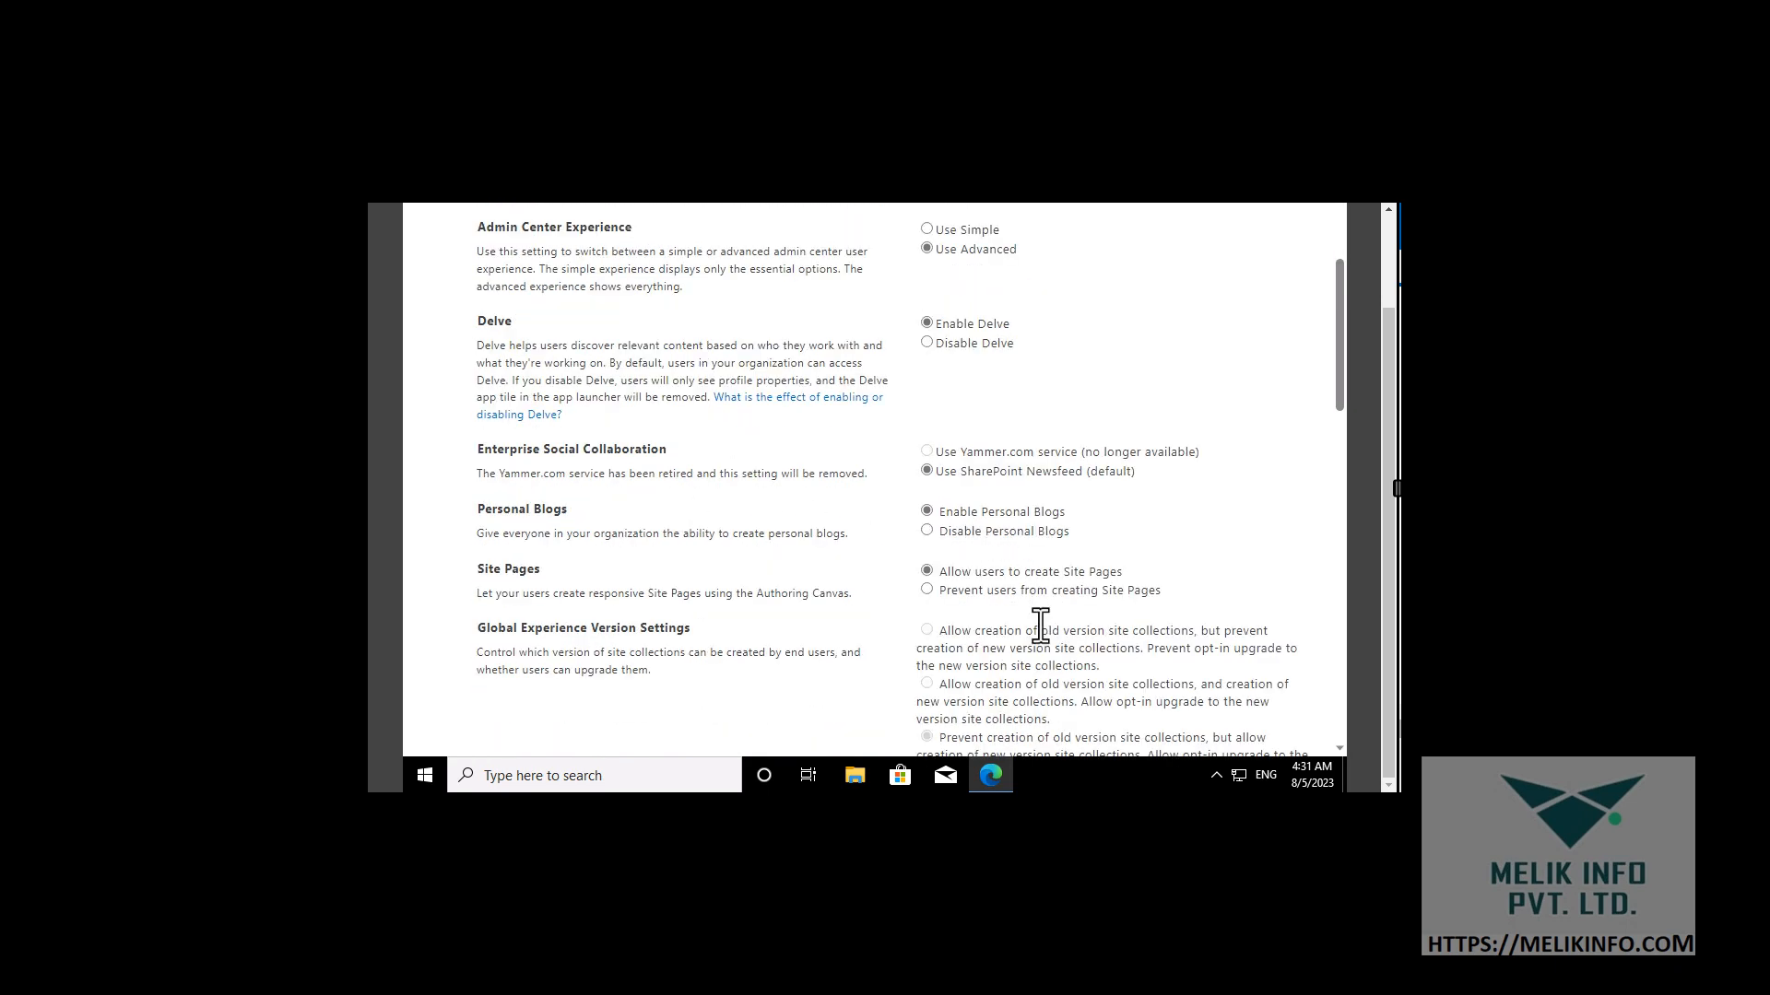
pyautogui.scroll(-5, 1037, 623)
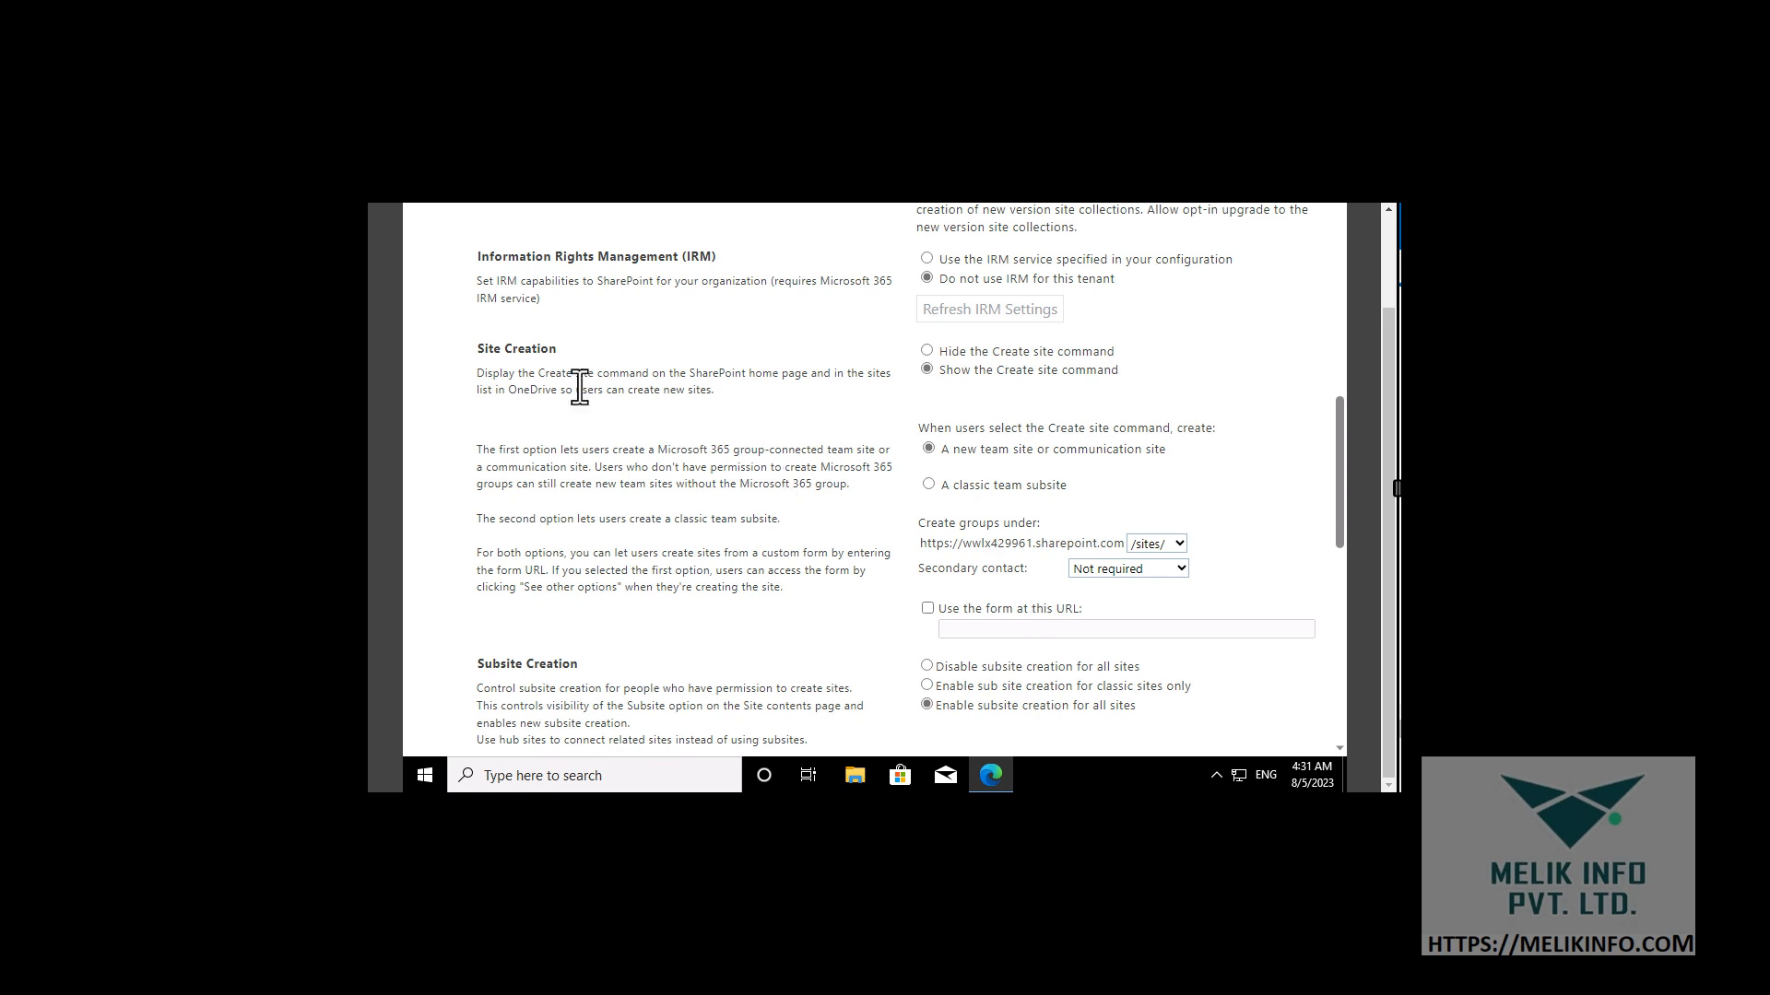
# Set Information Rights Management to use the IRM service specified in your configuration, and refresh the IRM settings
pyautogui.moveTo(474, 256); pyautogui.dragTo(717, 250)
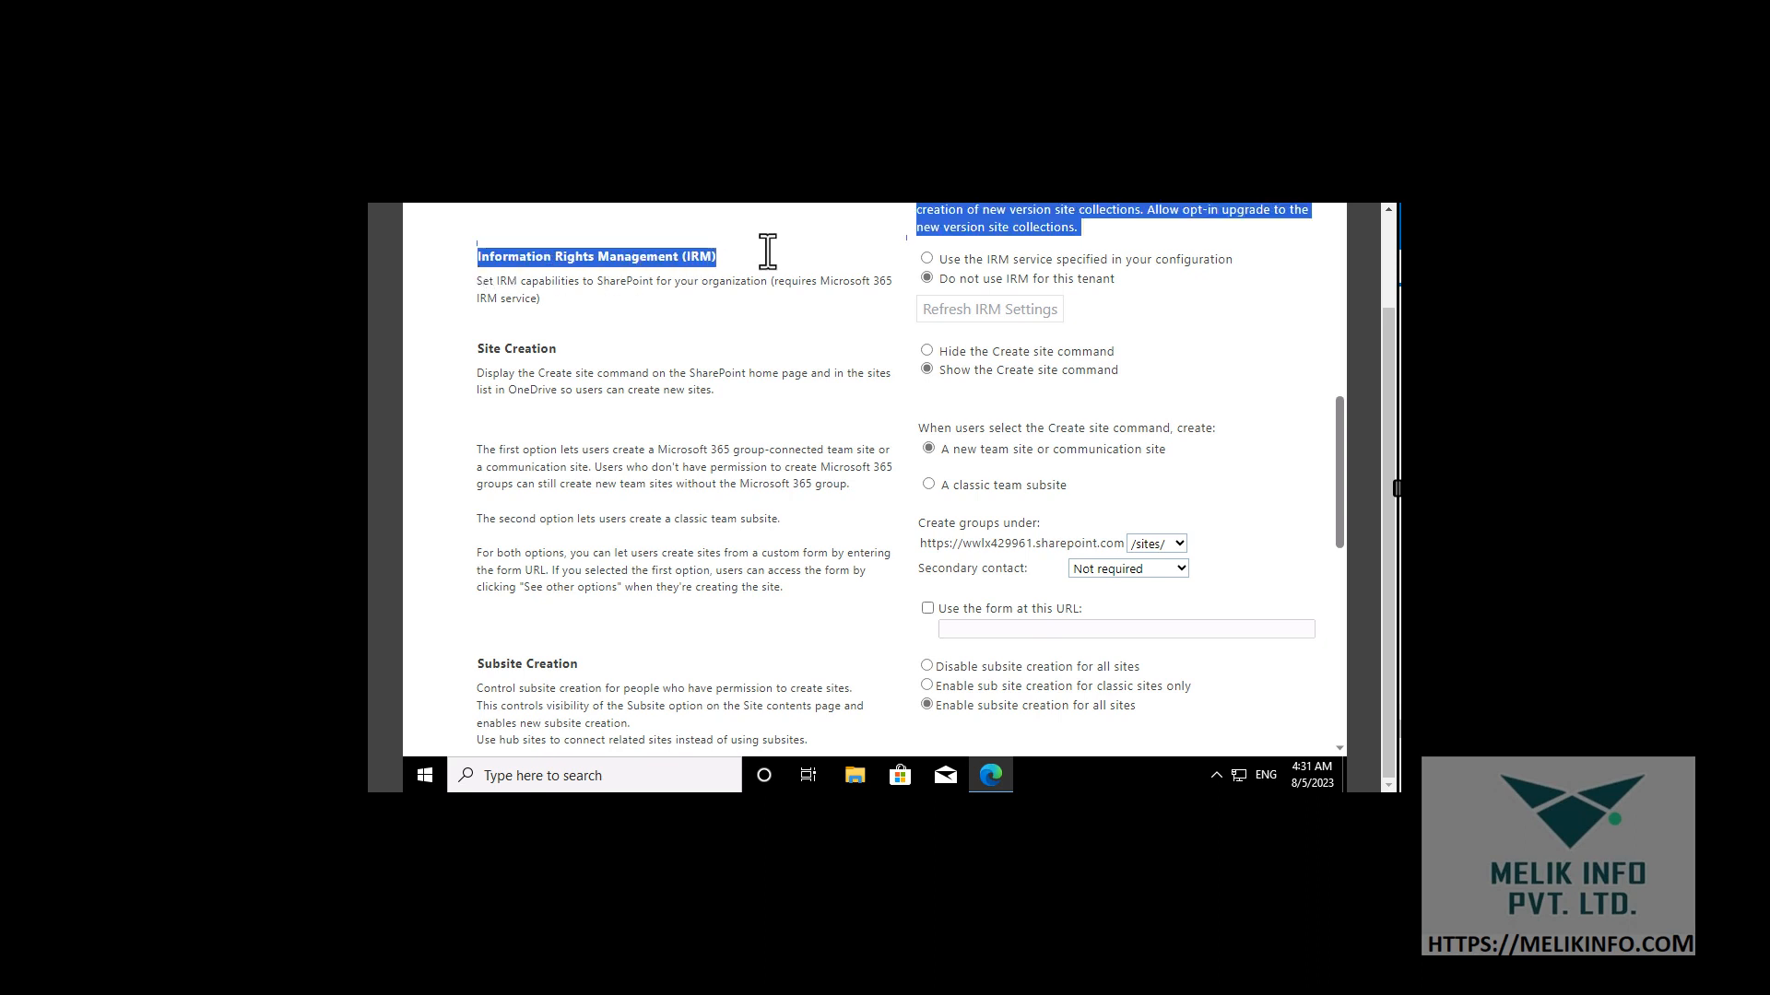
pyautogui.click(611, 291)
pyautogui.moveTo(474, 256); pyautogui.dragTo(727, 258)
pyautogui.click(803, 319)
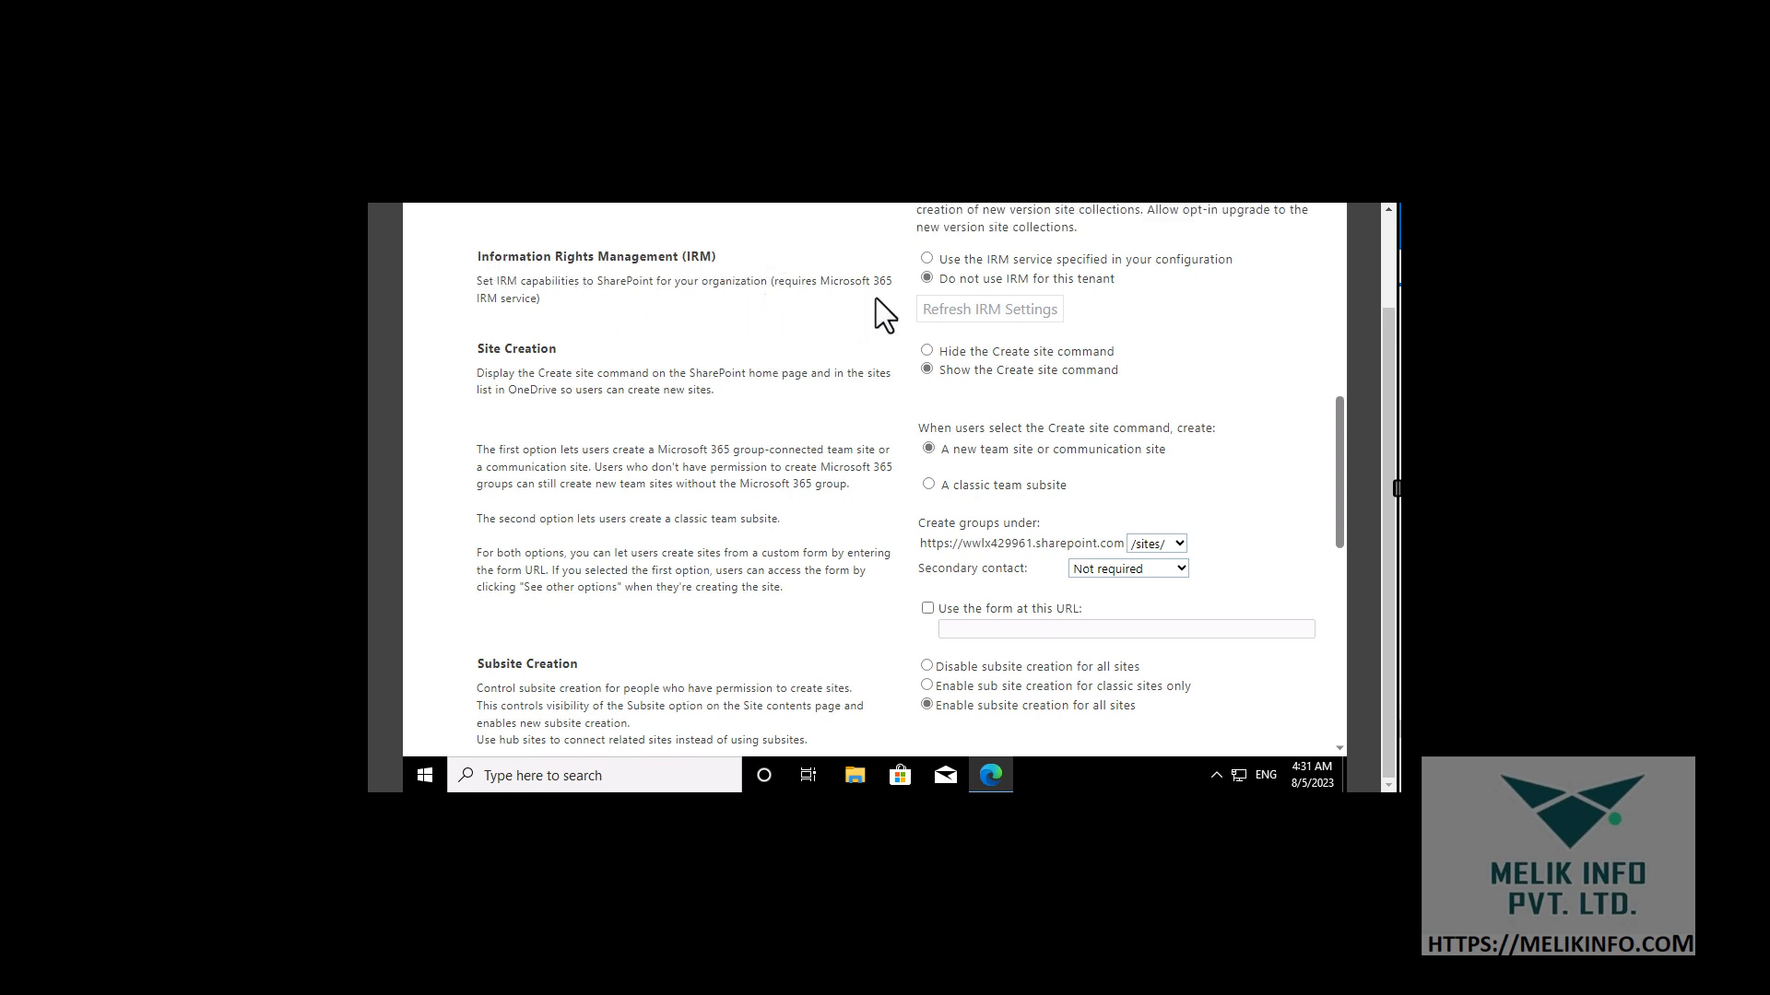
pyautogui.moveTo(948, 278); pyautogui.dragTo(1125, 282)
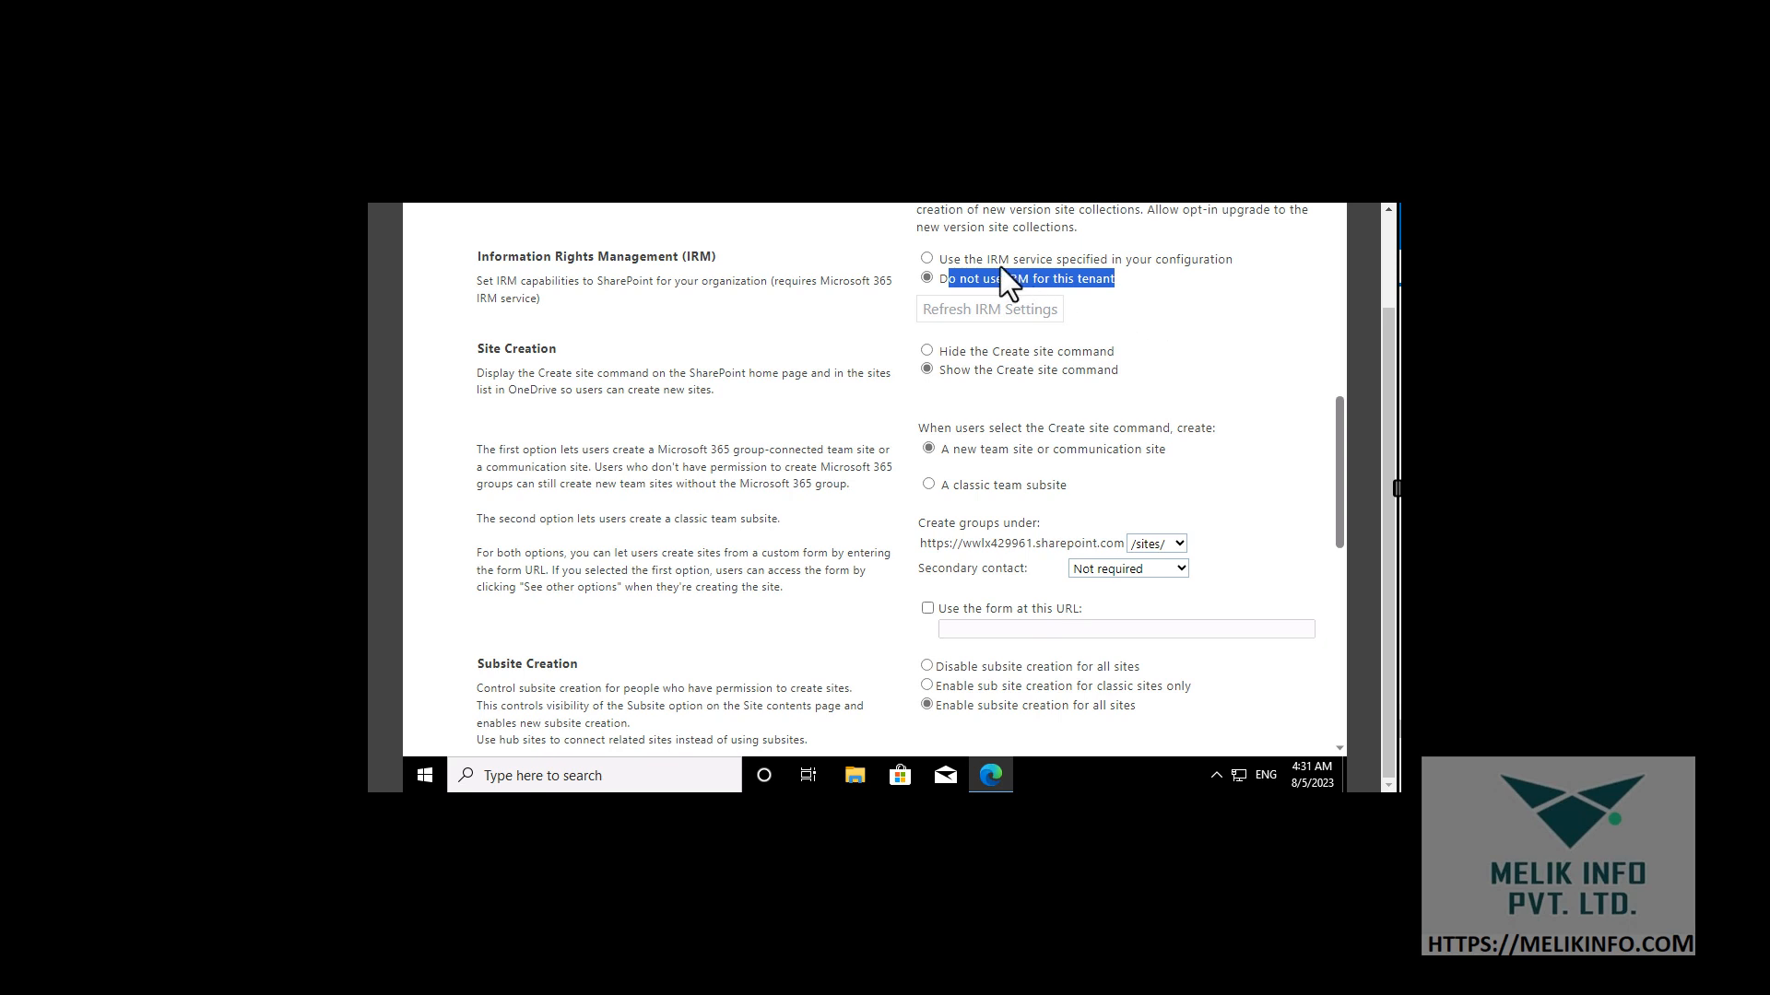
pyautogui.click(925, 261)
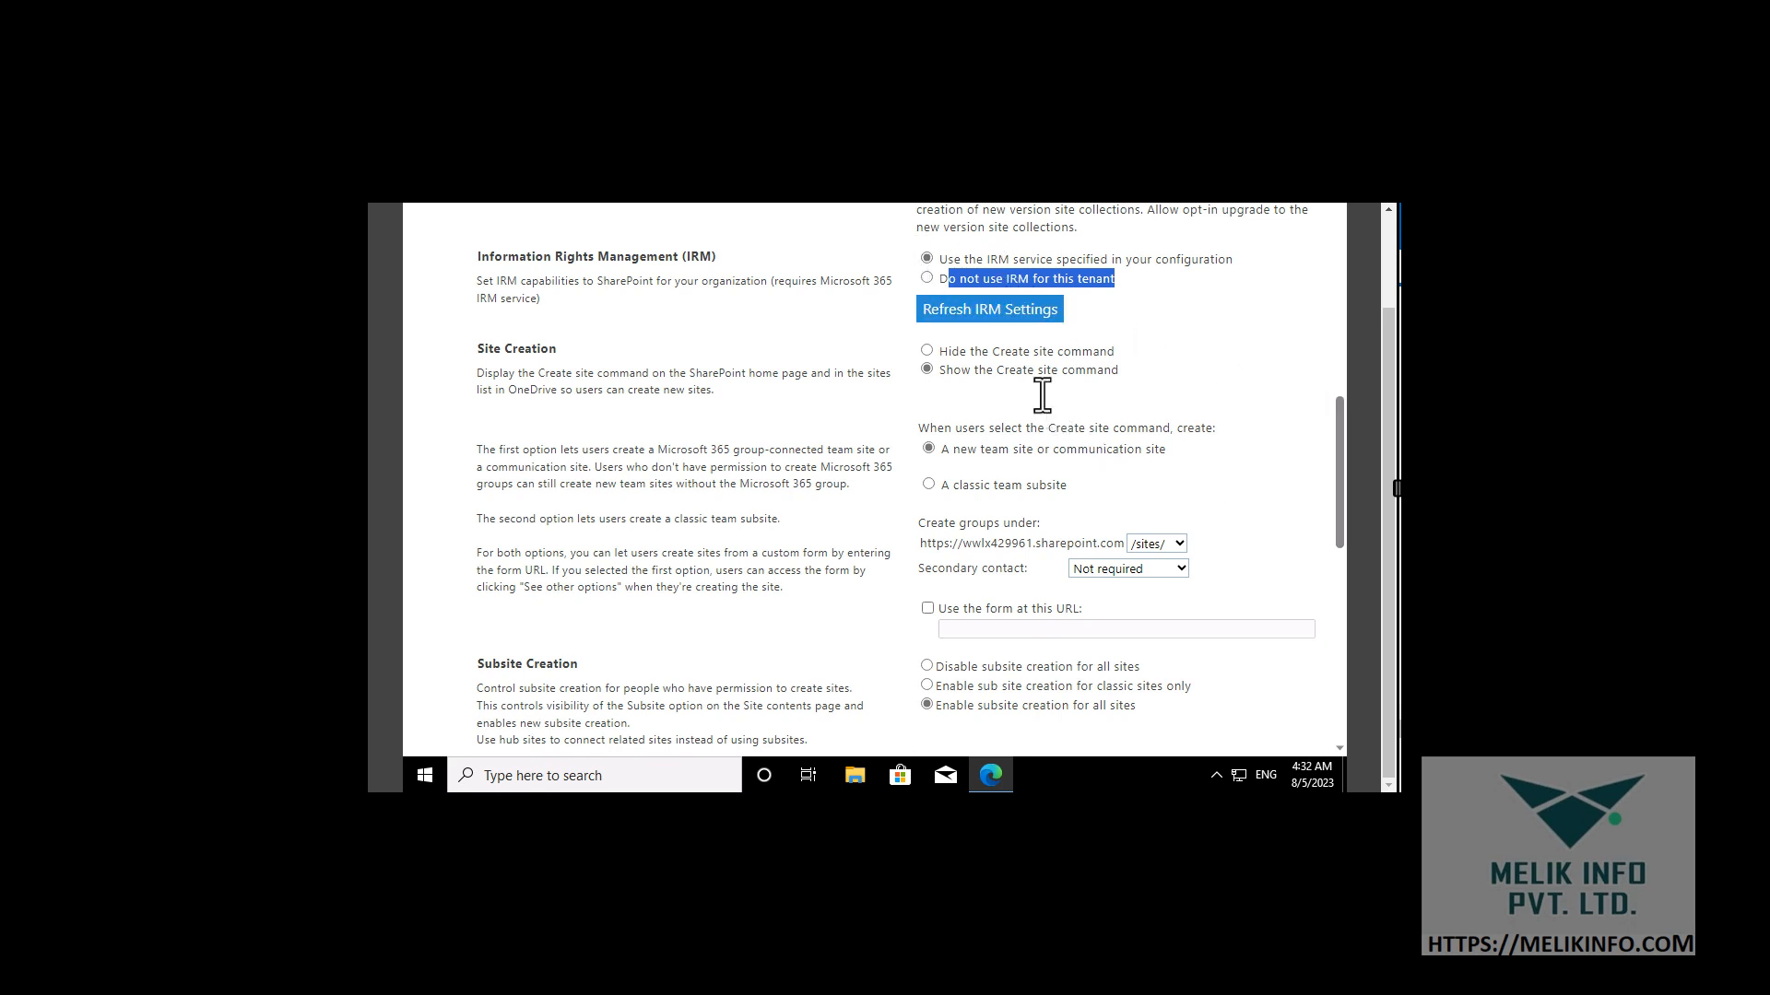
pyautogui.click(954, 312)
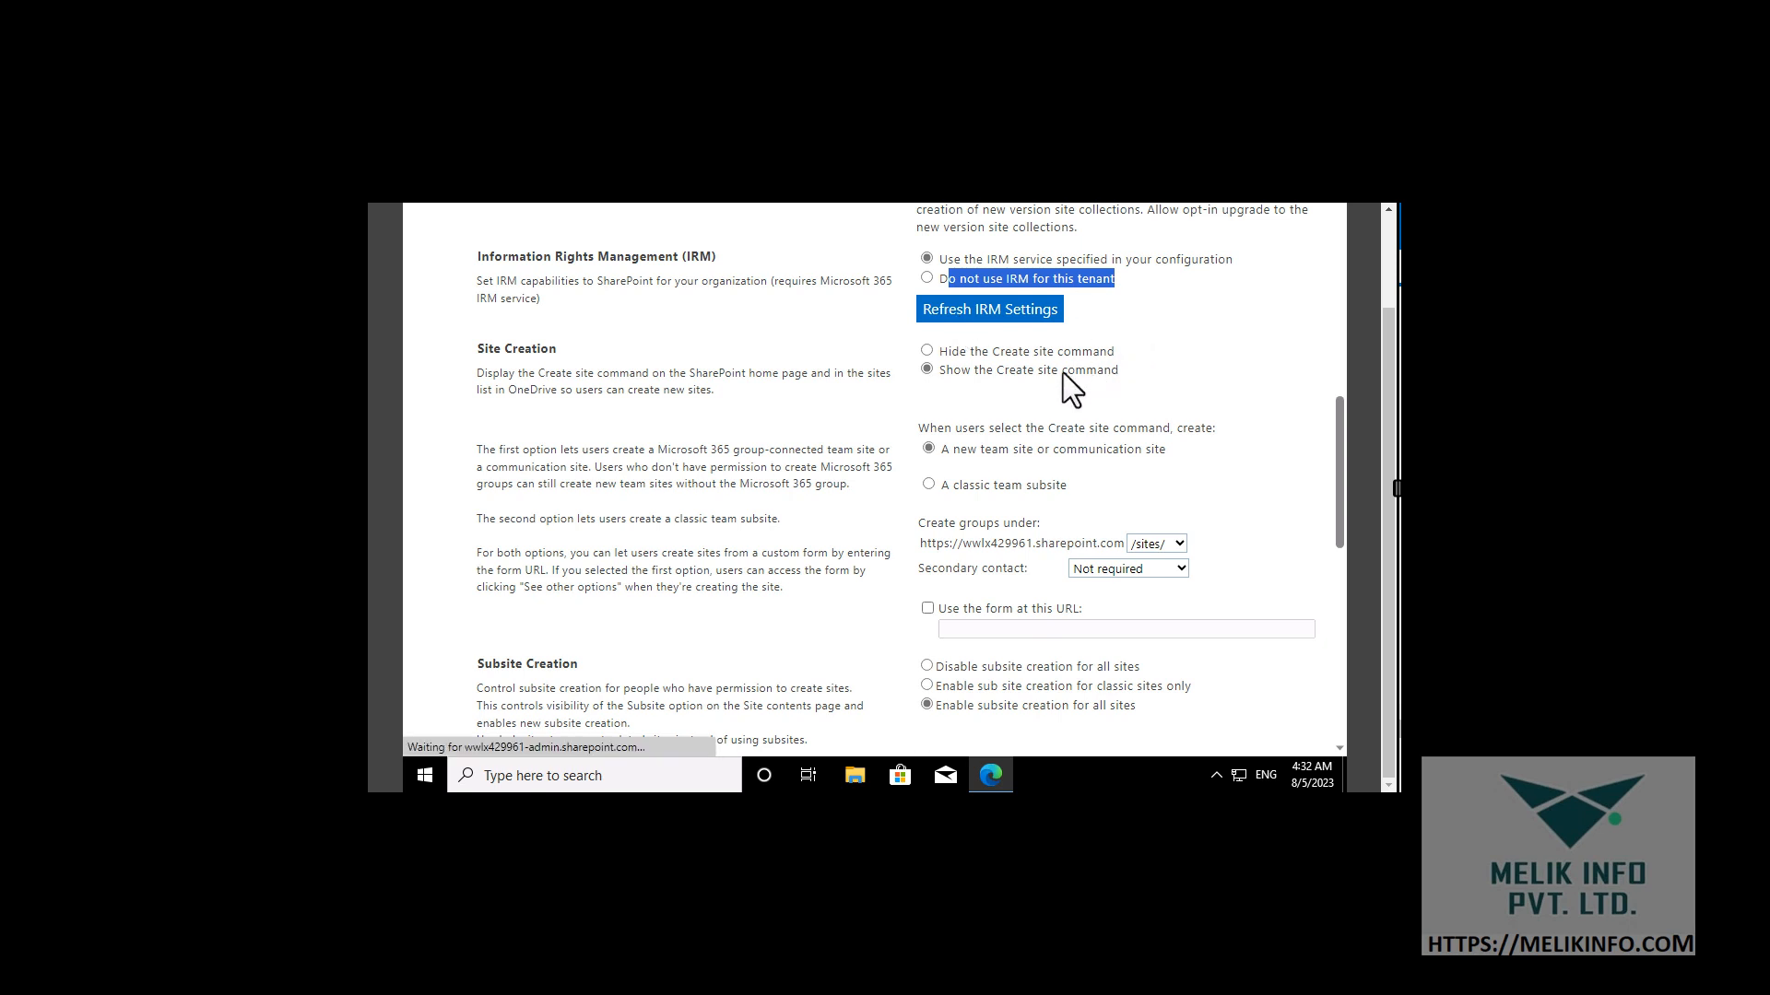
# Review the IRM section of the reloaded classic settings page and save the settings
pyautogui.scroll(2, 1120, 372)
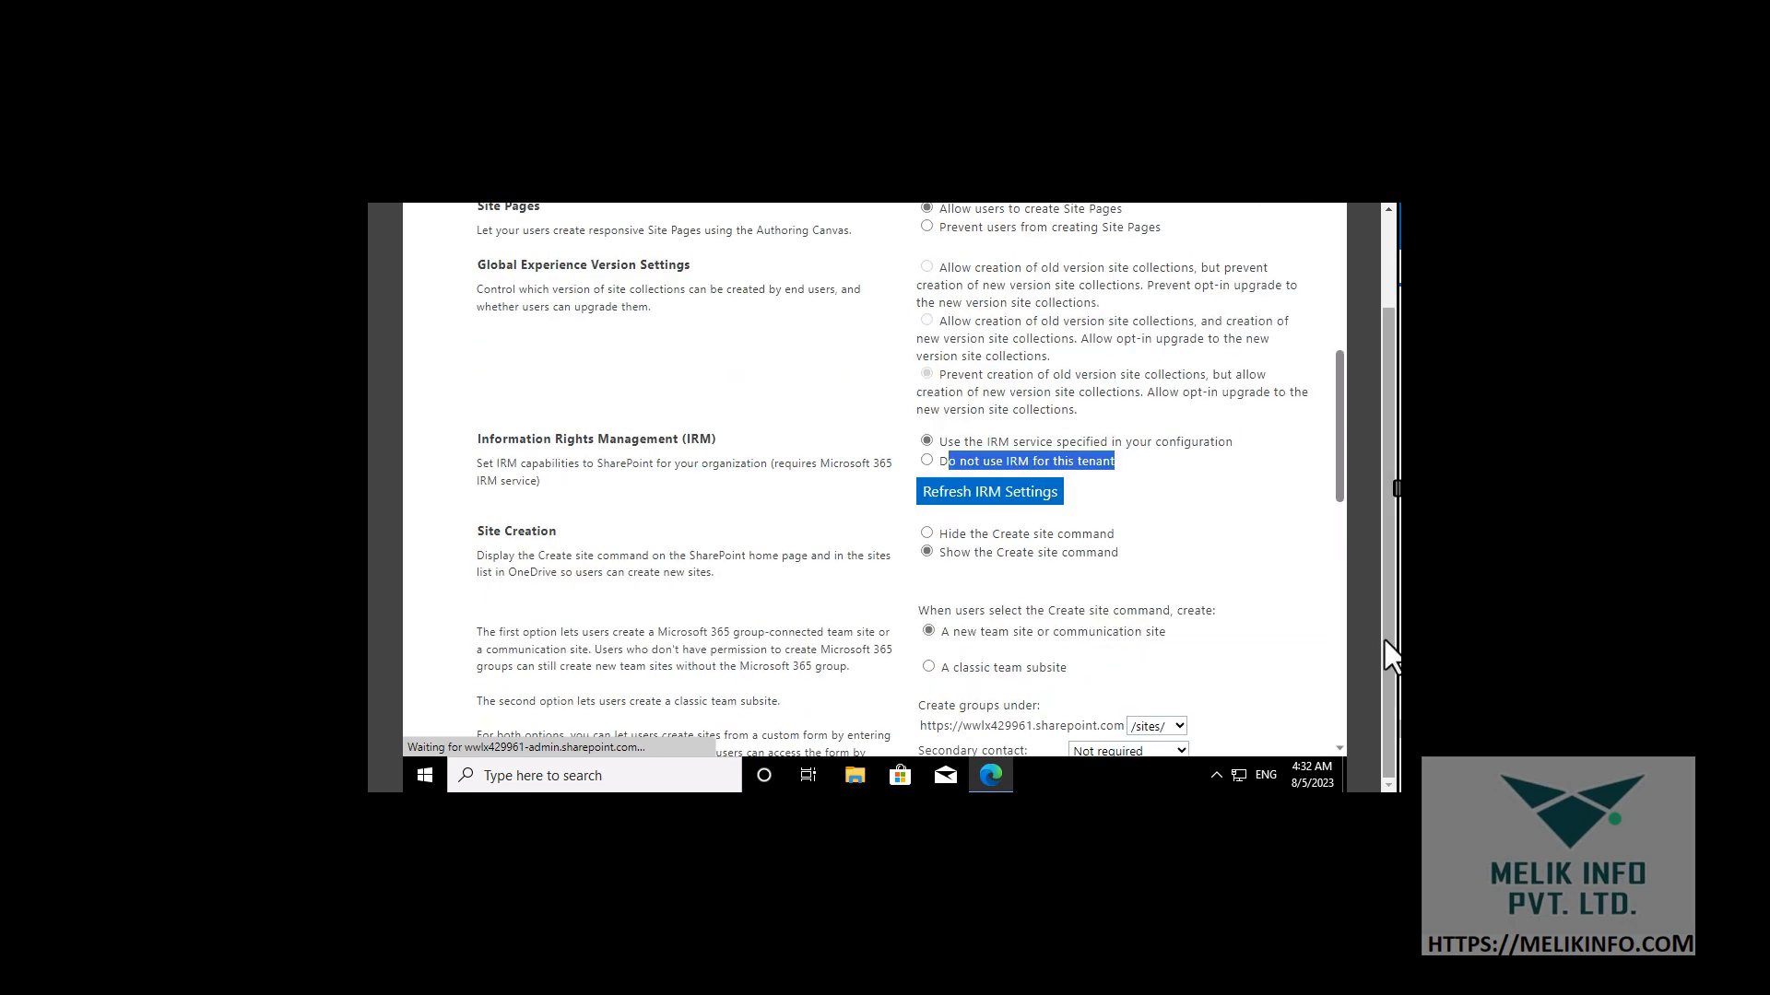
pyautogui.scroll(2, 1361, 627)
pyautogui.click(912, 525)
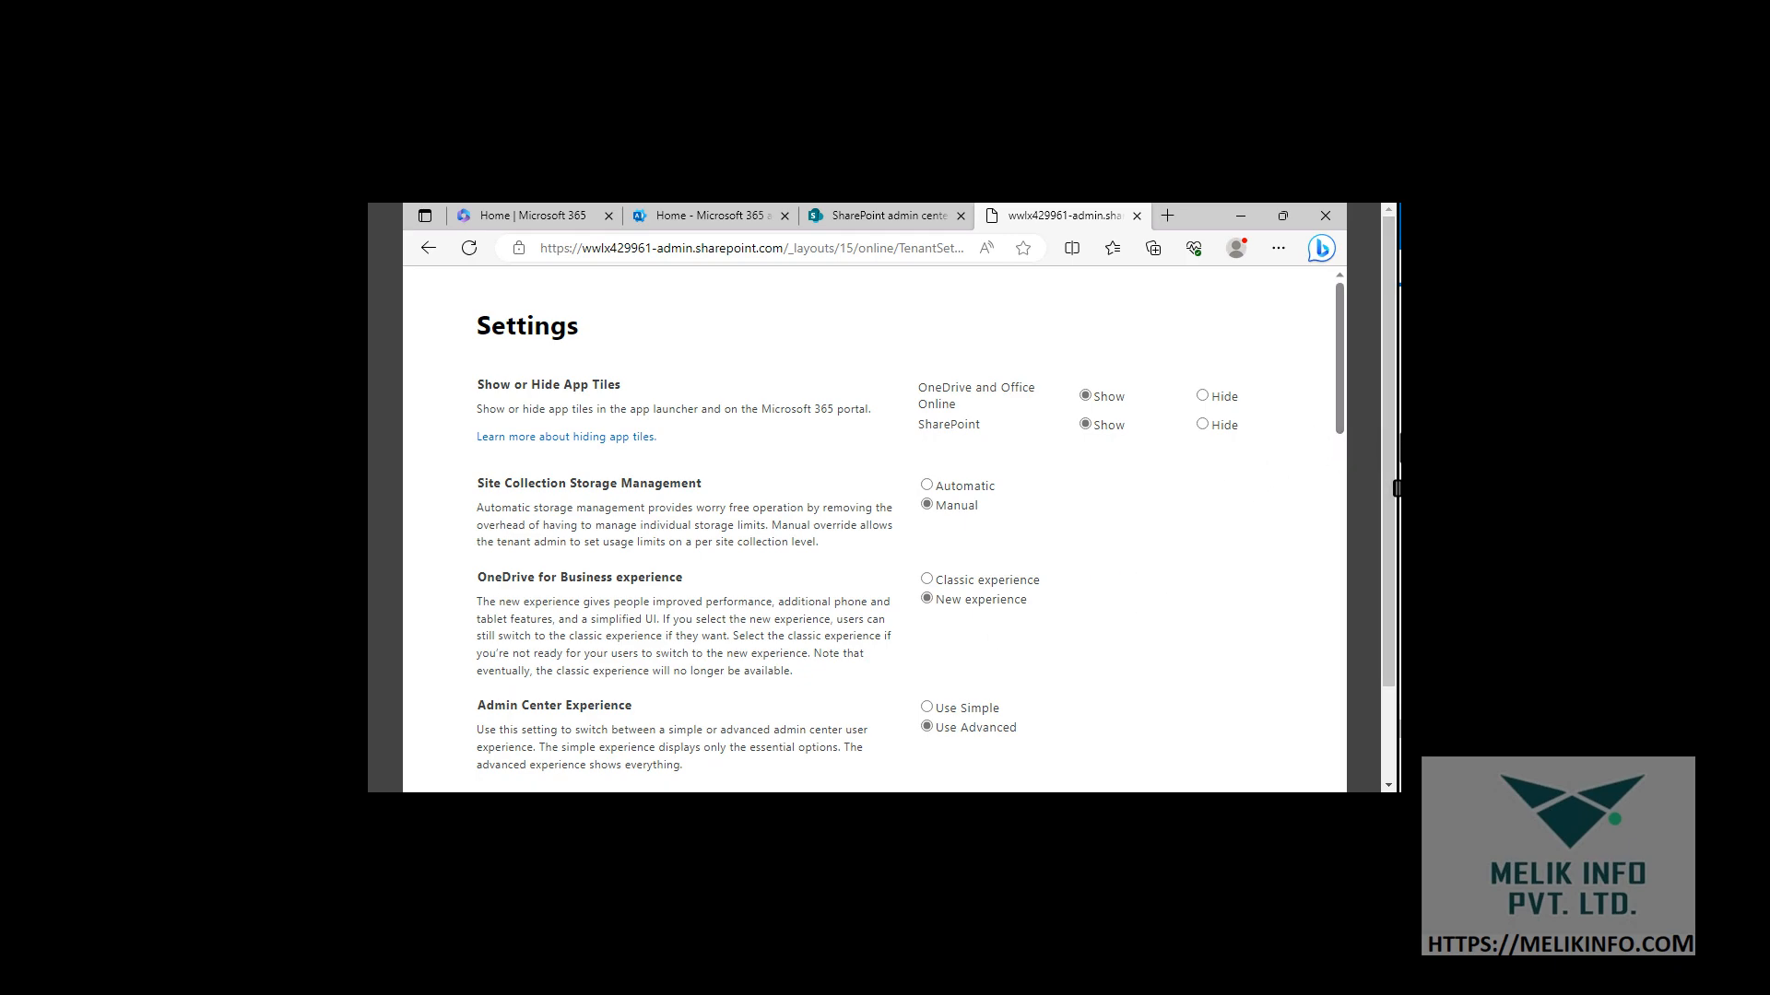
pyautogui.moveTo(1388, 442); pyautogui.dragTo(1387, 535)
pyautogui.scroll(-5, 1081, 545)
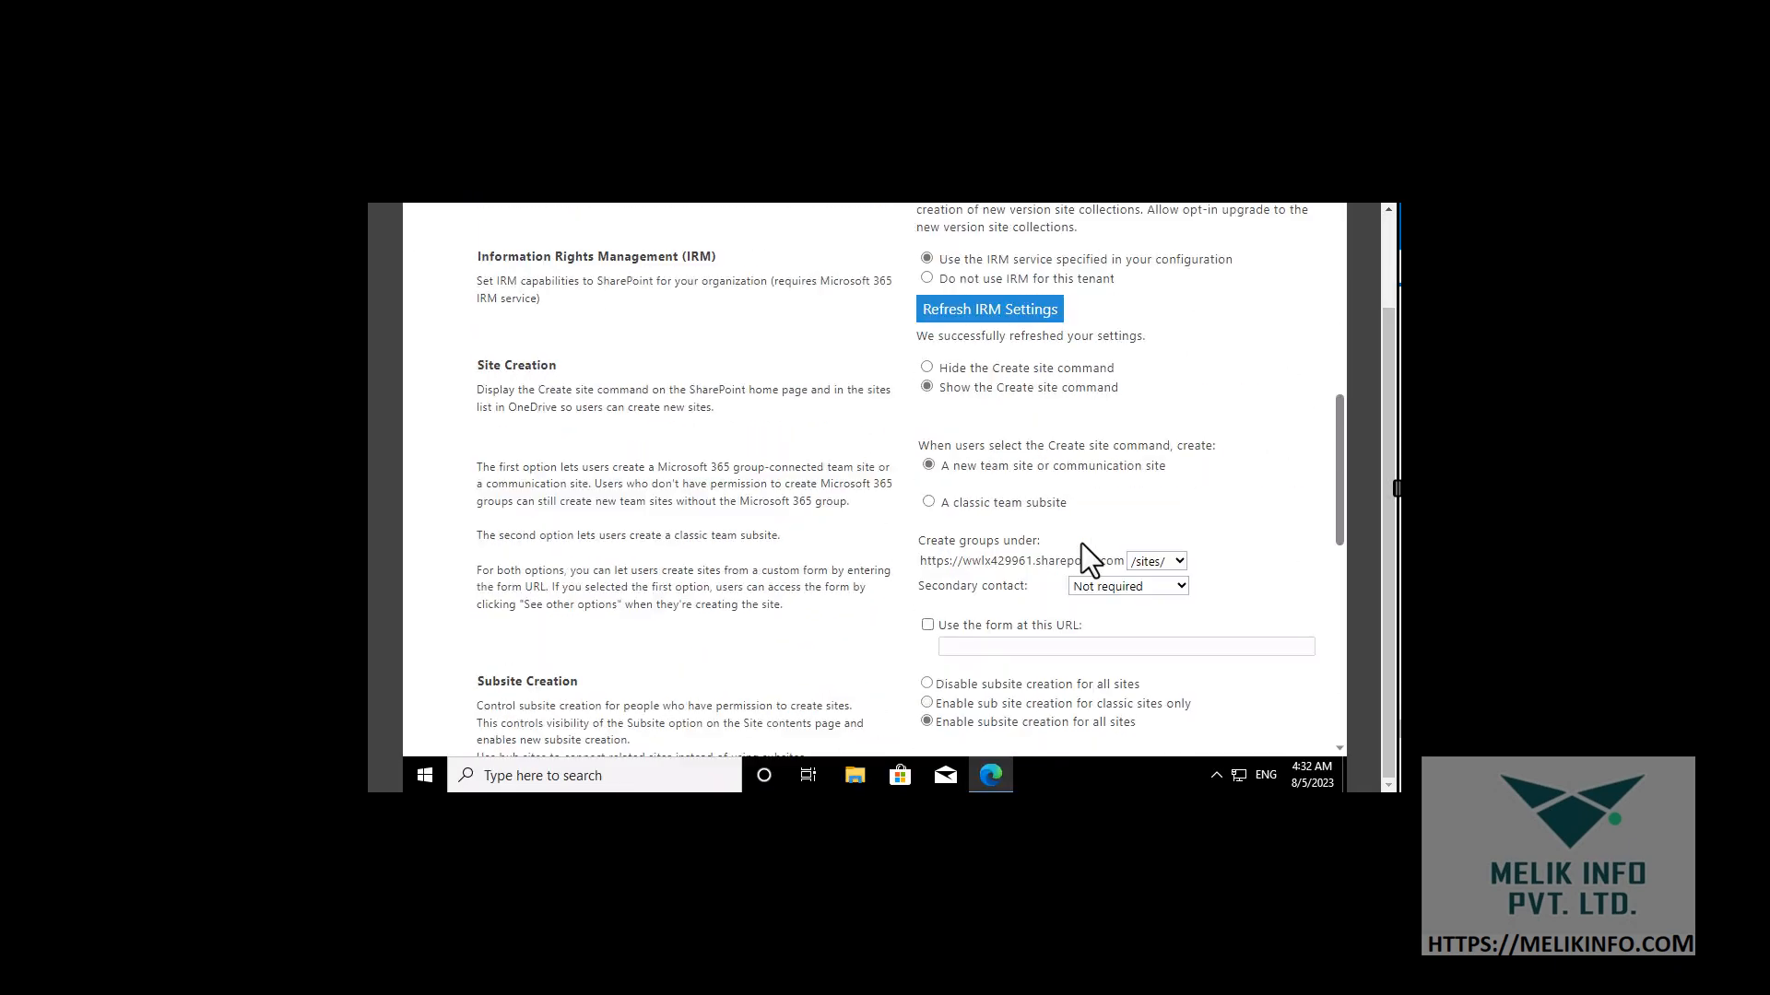
pyautogui.scroll(-10, 1082, 543)
pyautogui.click(1093, 698)
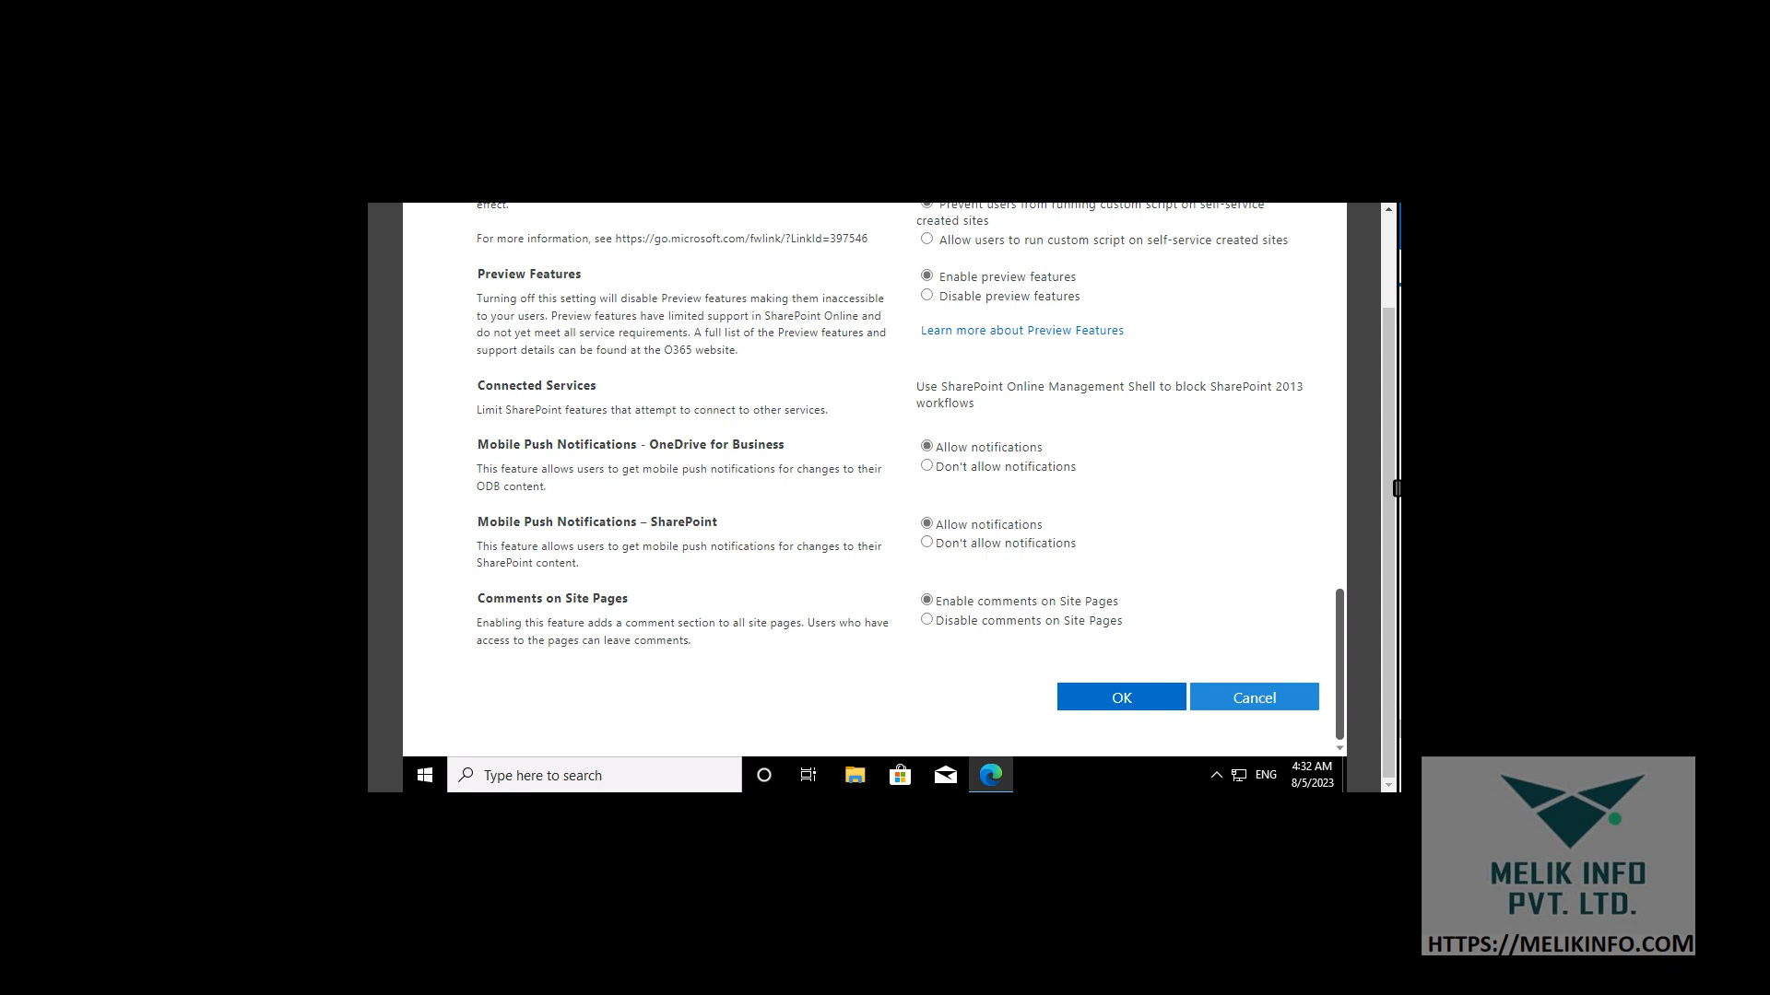
# Check the saved Information Rights Management option on the classic settings page and close that page
pyautogui.scroll(15, 873, 479)
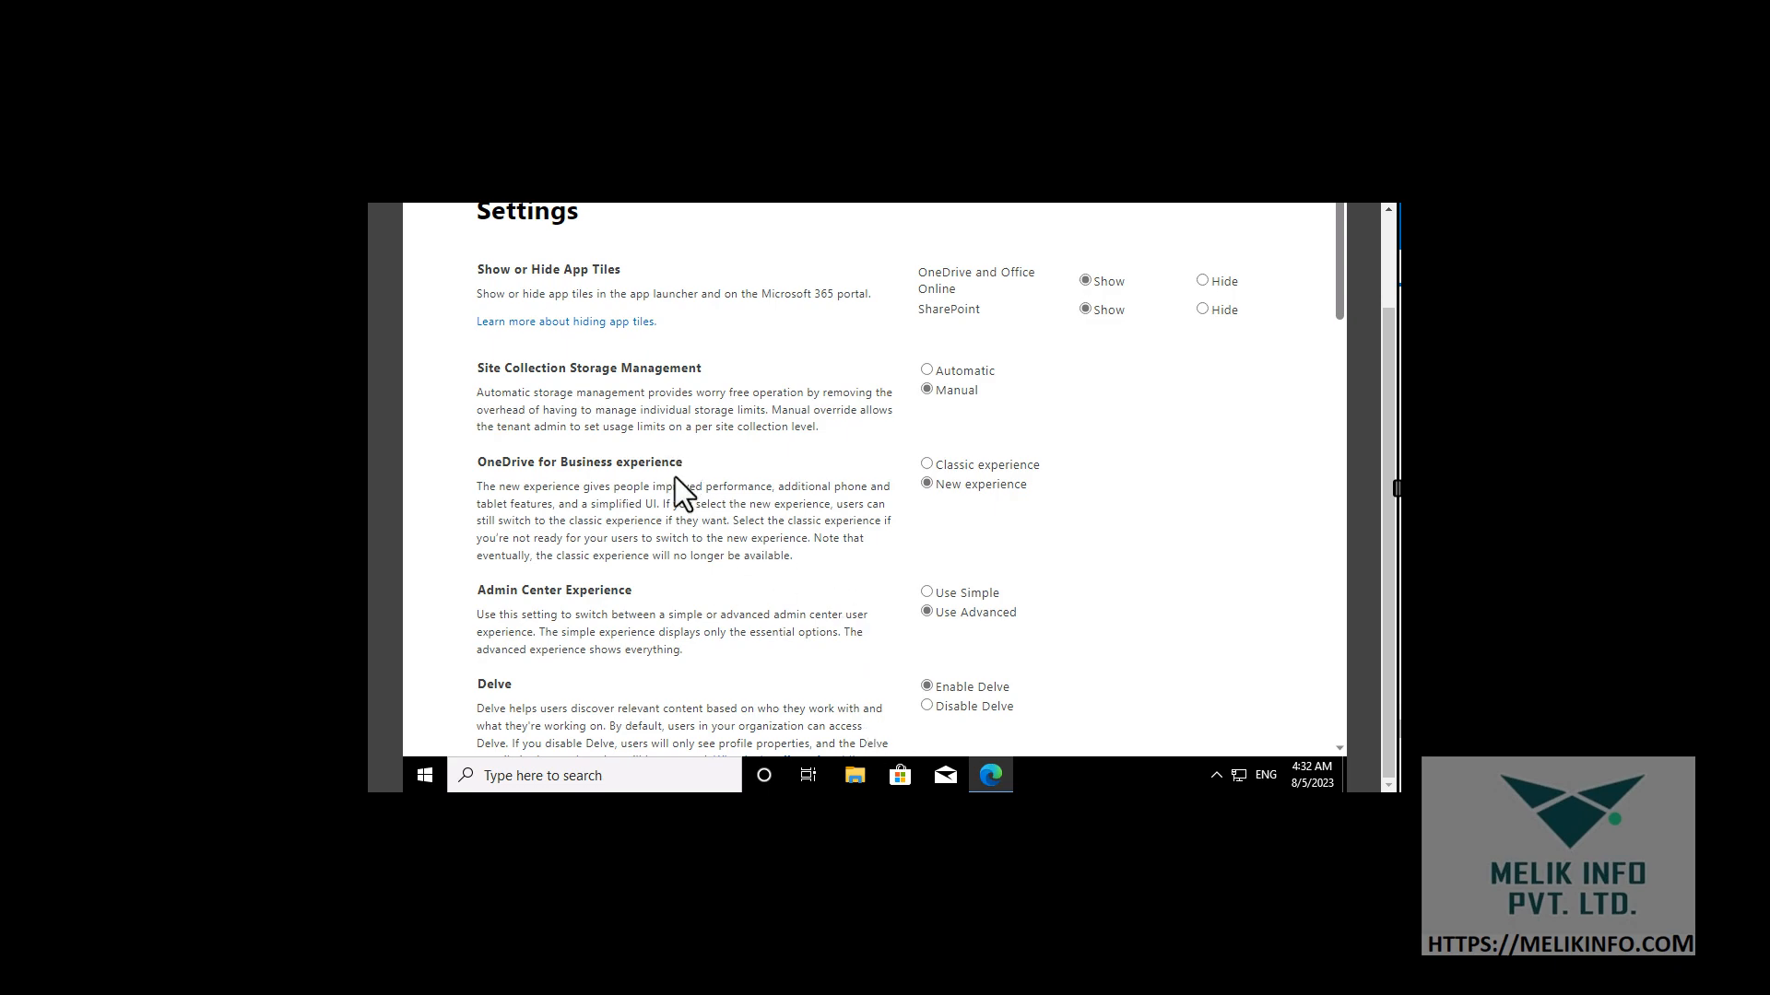
pyautogui.scroll(-10, 677, 478)
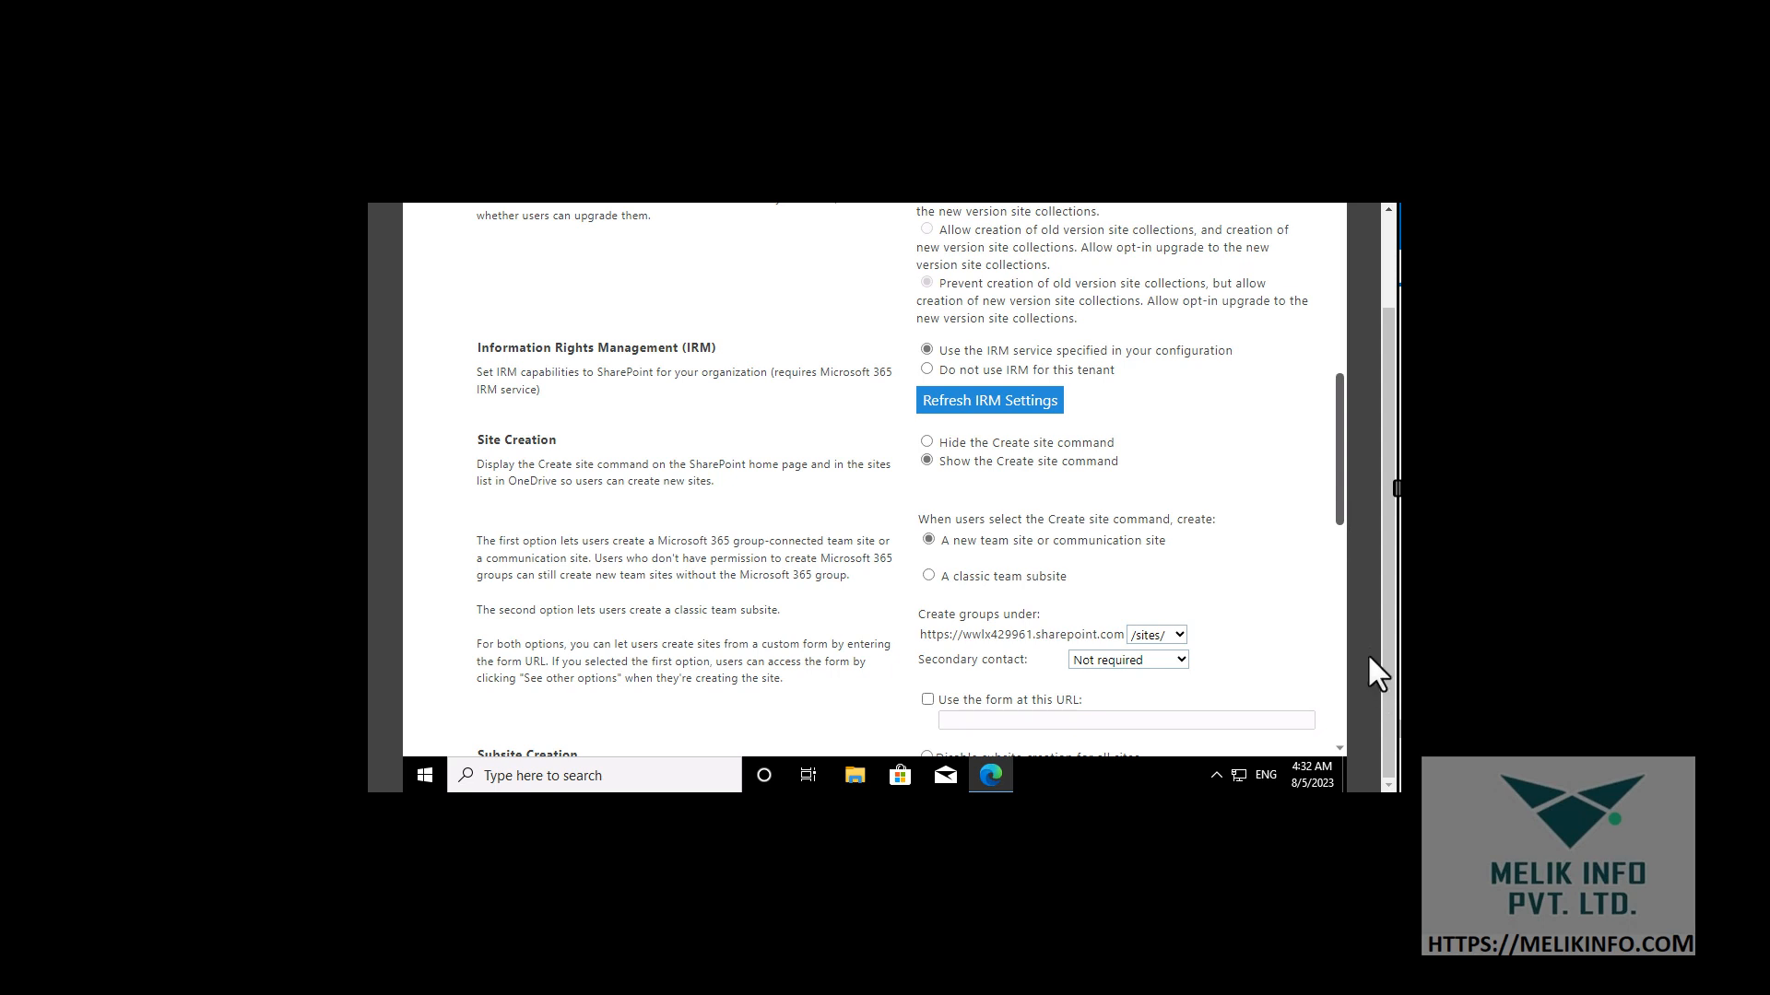
pyautogui.moveTo(1388, 654); pyautogui.dragTo(1384, 518)
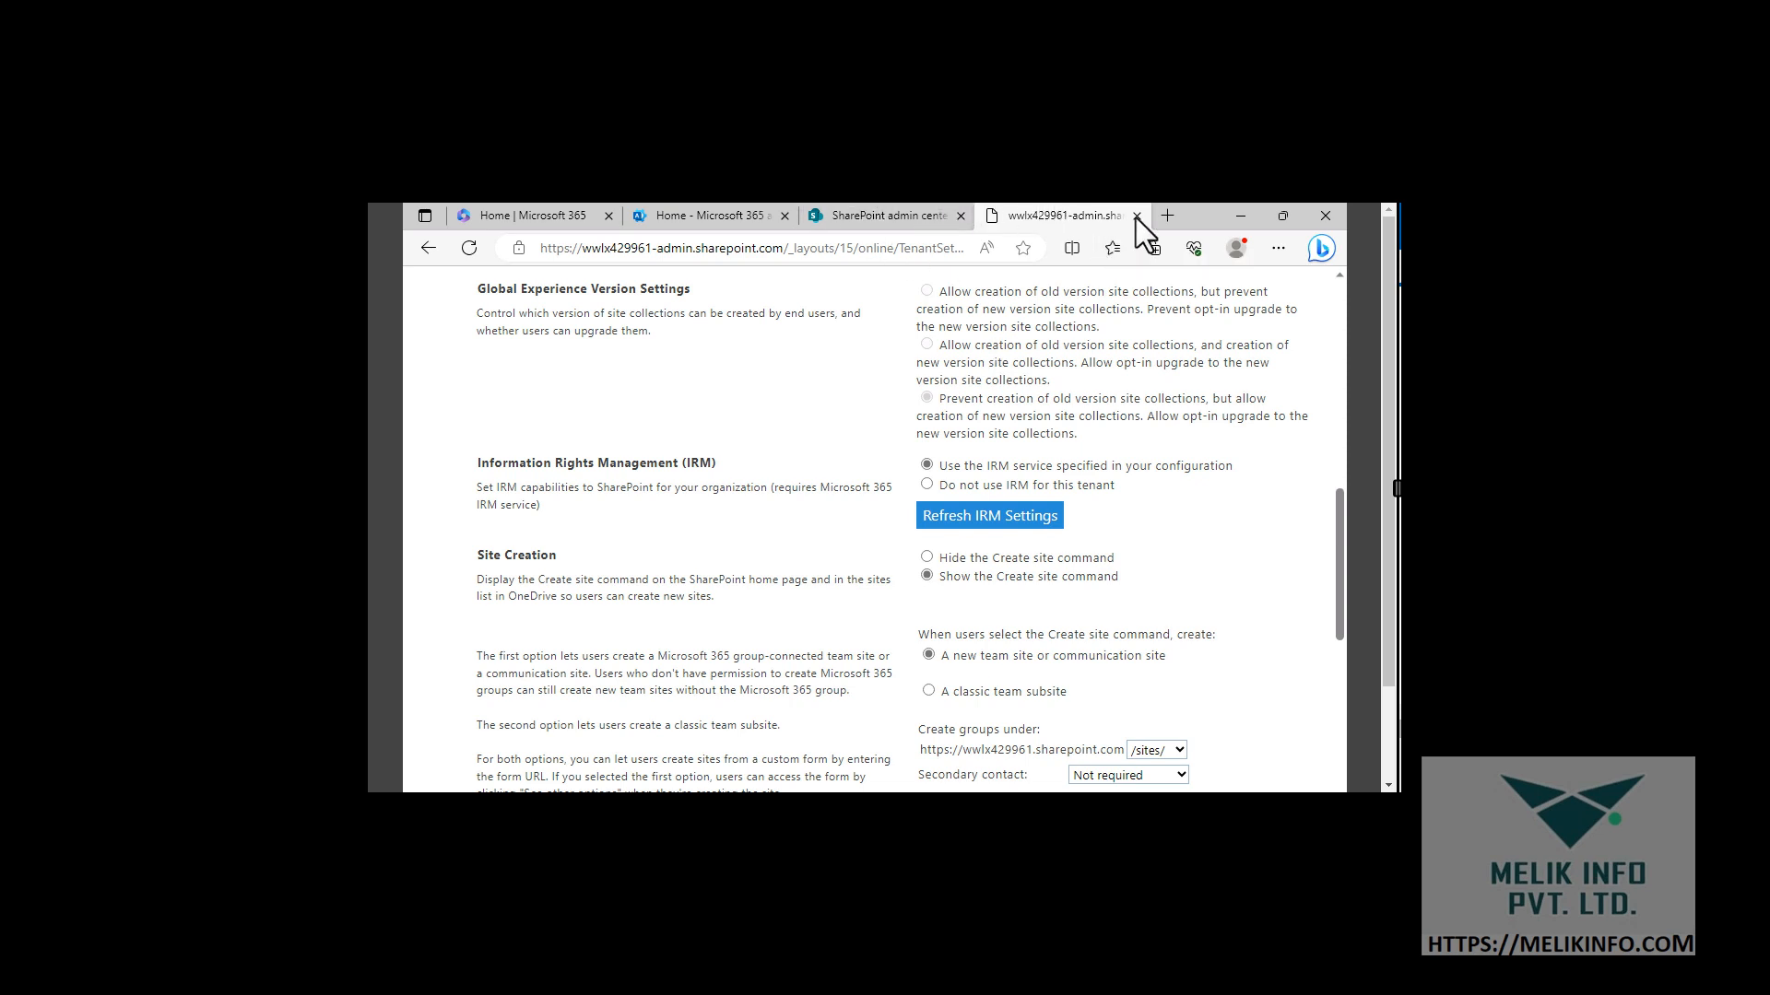
pyautogui.click(1136, 216)
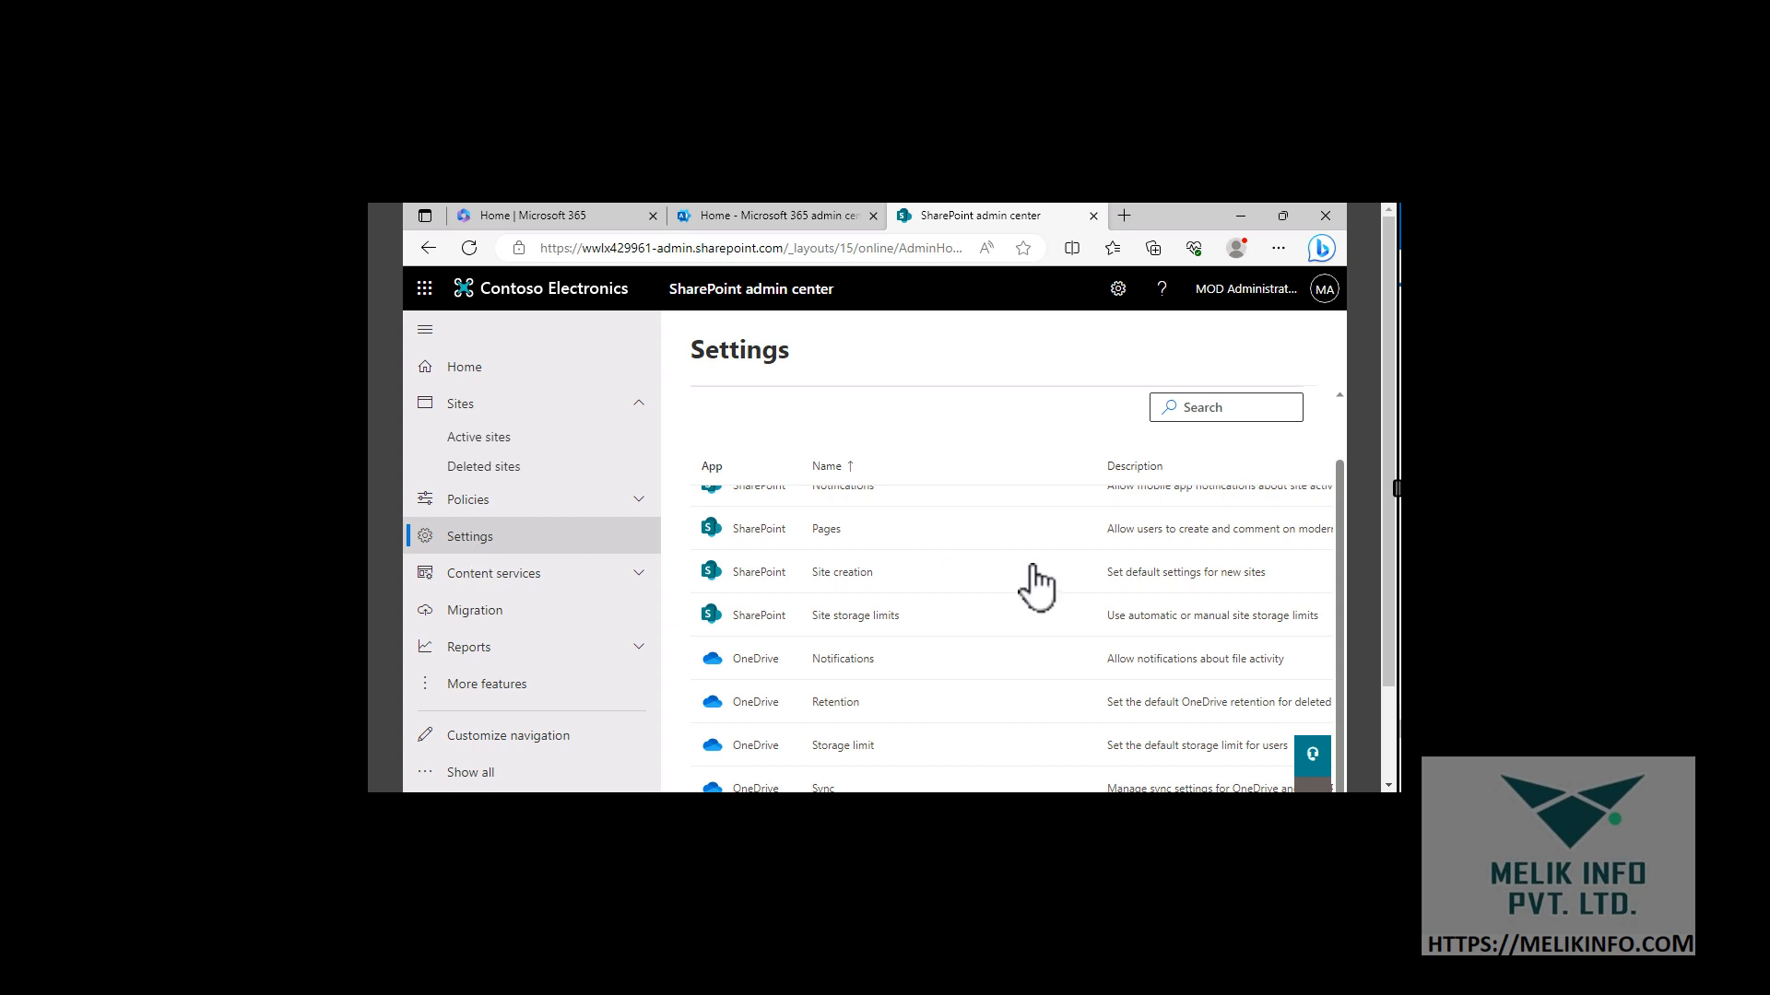
# Reopen the classic settings page from the SharePoint settings list, verify the IRM option again, and close the page
pyautogui.scroll(1, 921, 538)
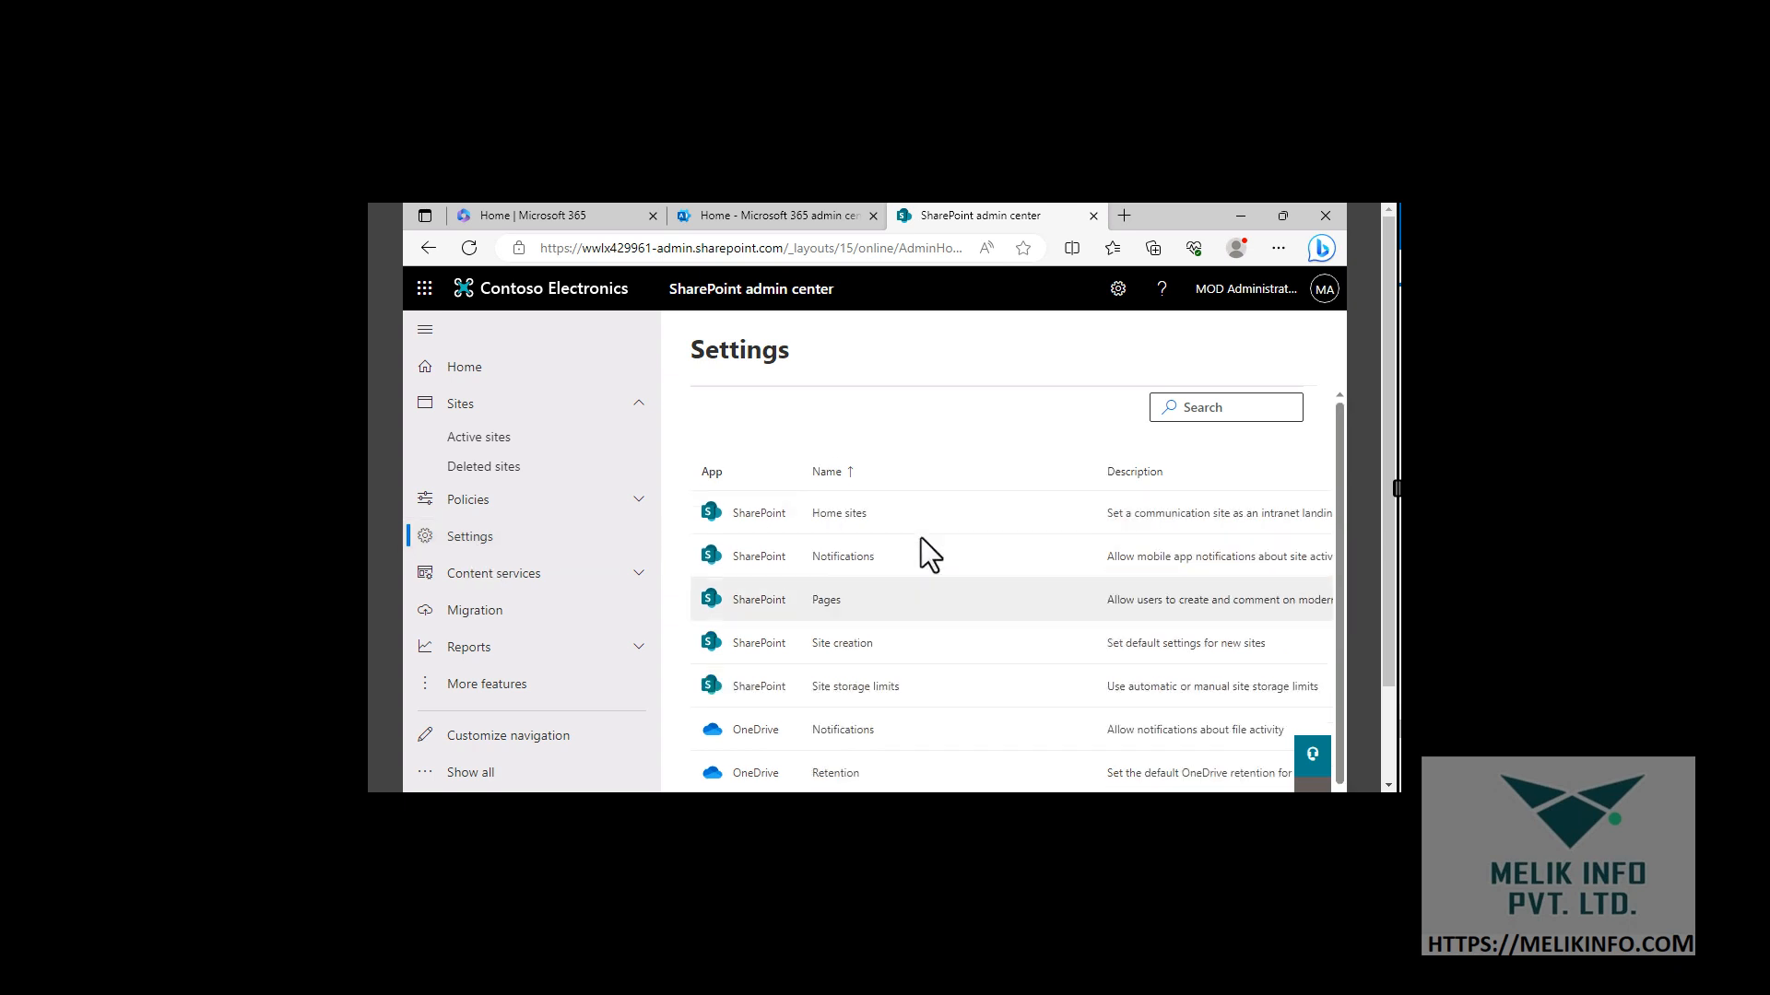
pyautogui.scroll(-1, 920, 538)
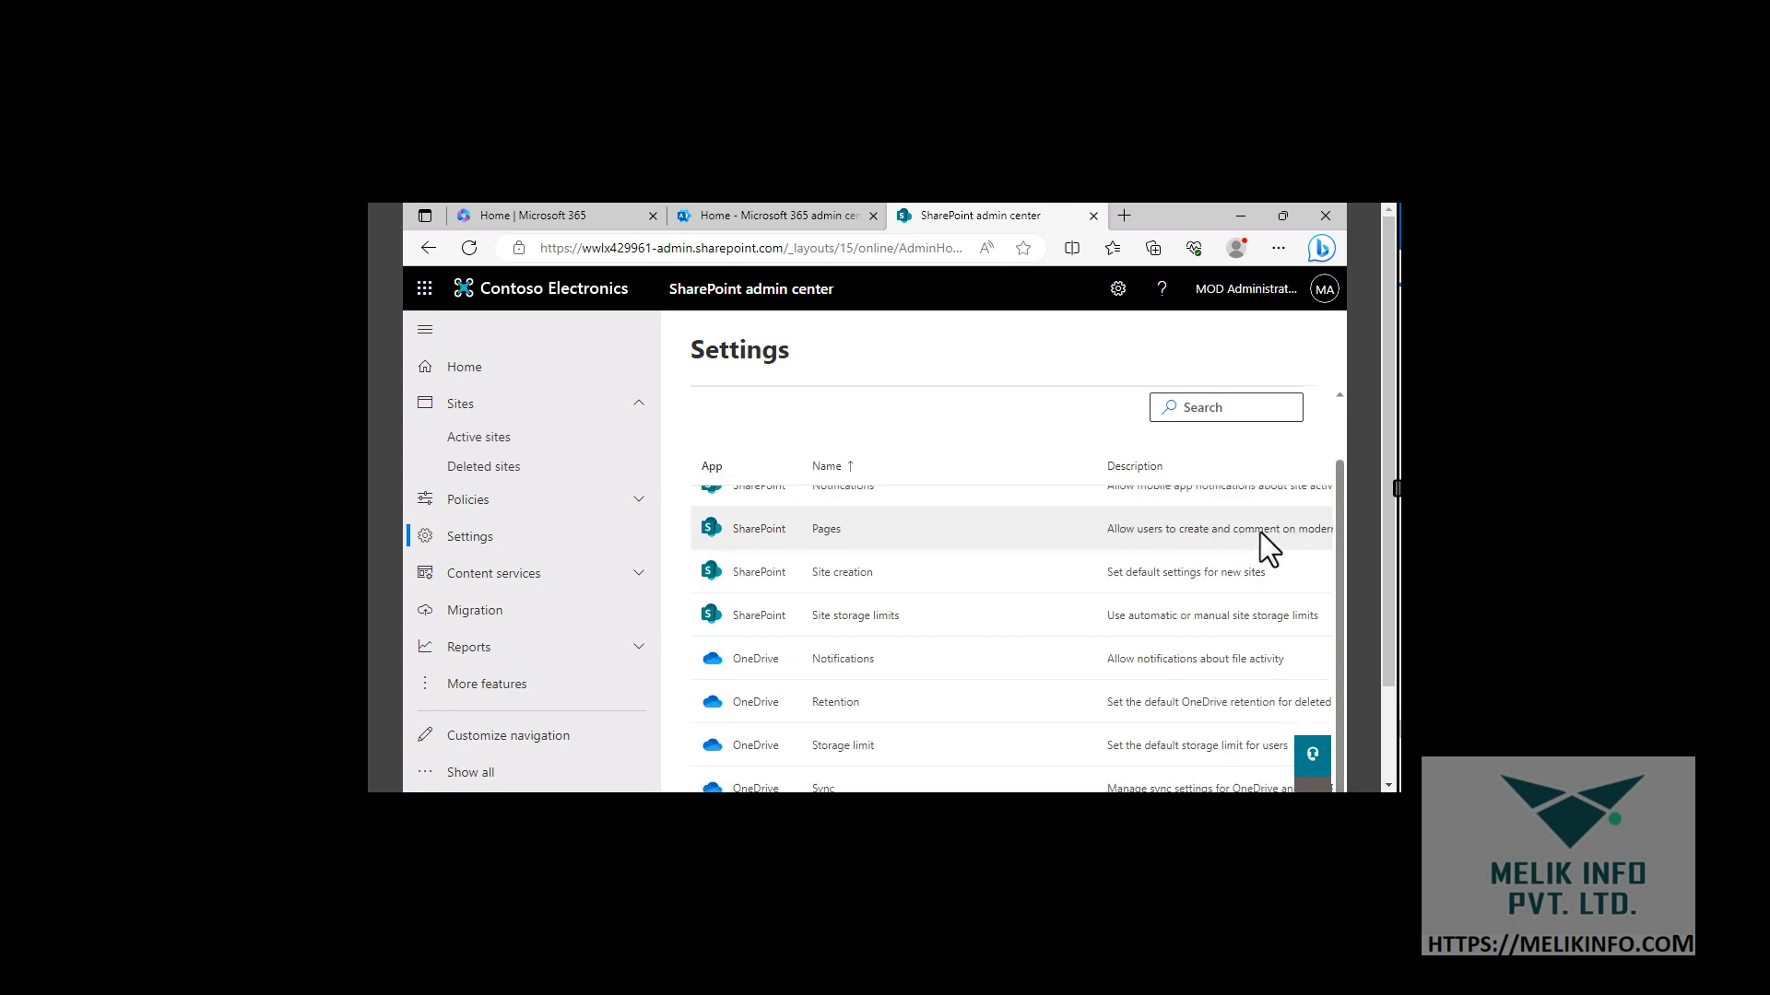
pyautogui.moveTo(1388, 573); pyautogui.dragTo(1384, 708)
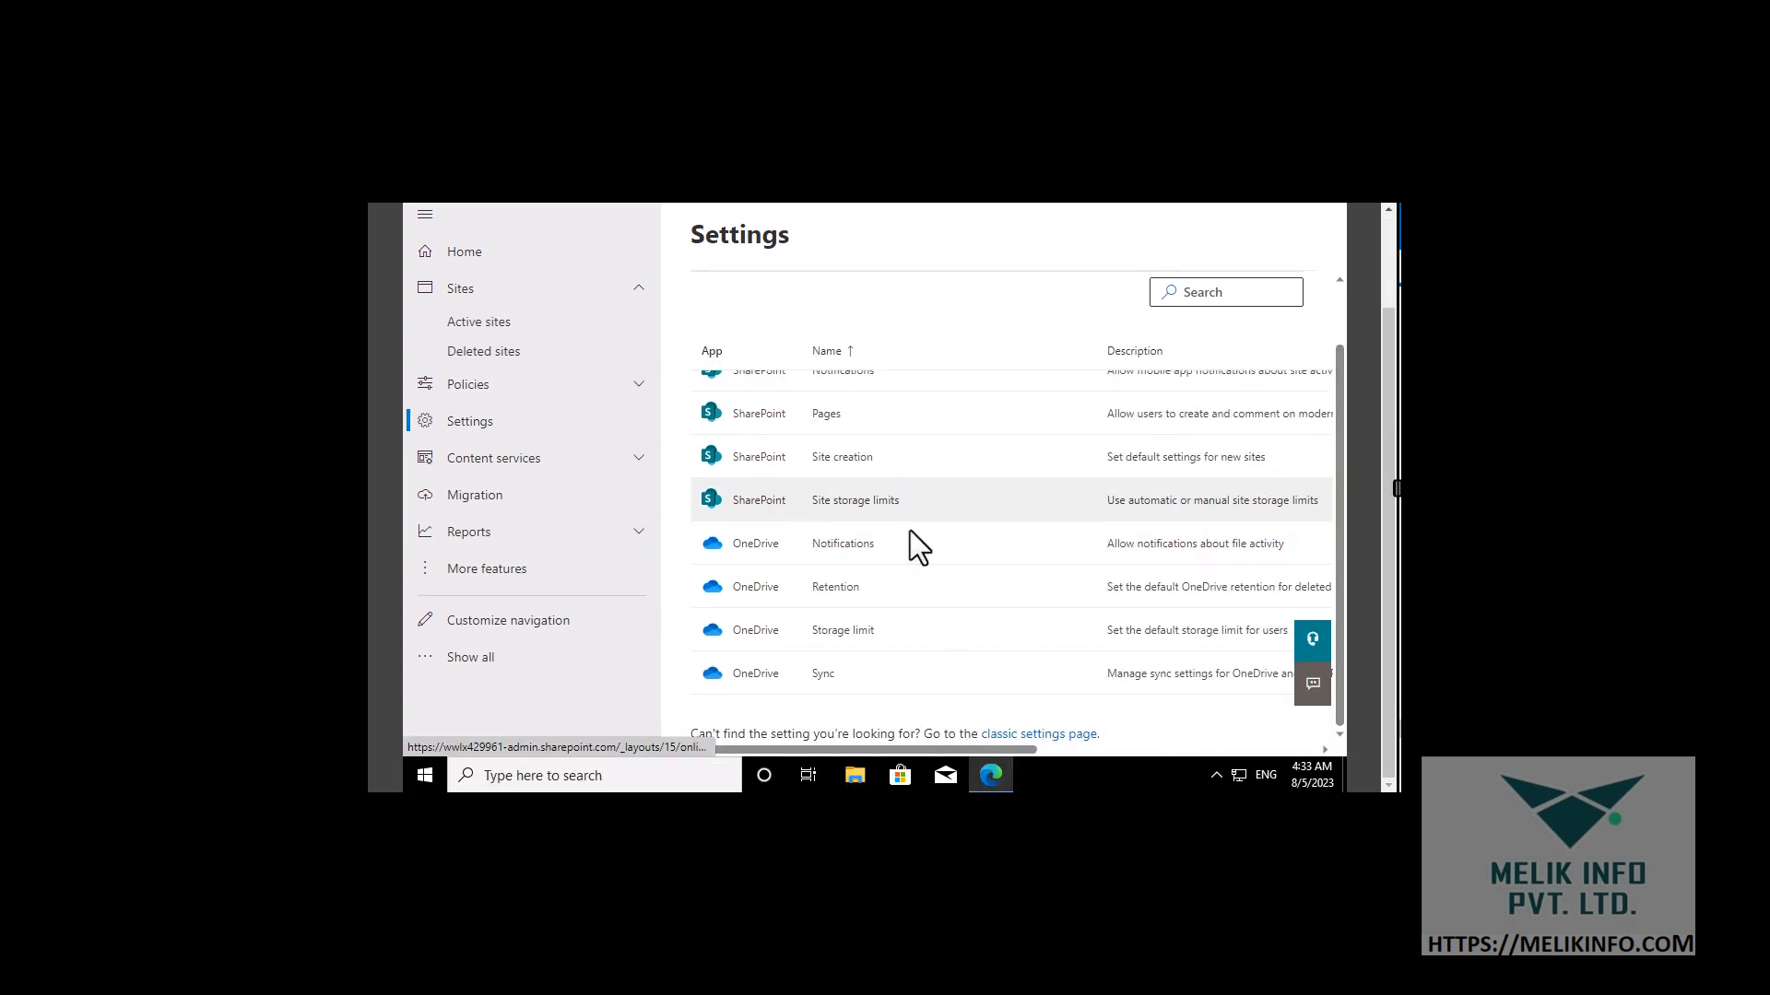
pyautogui.click(1023, 735)
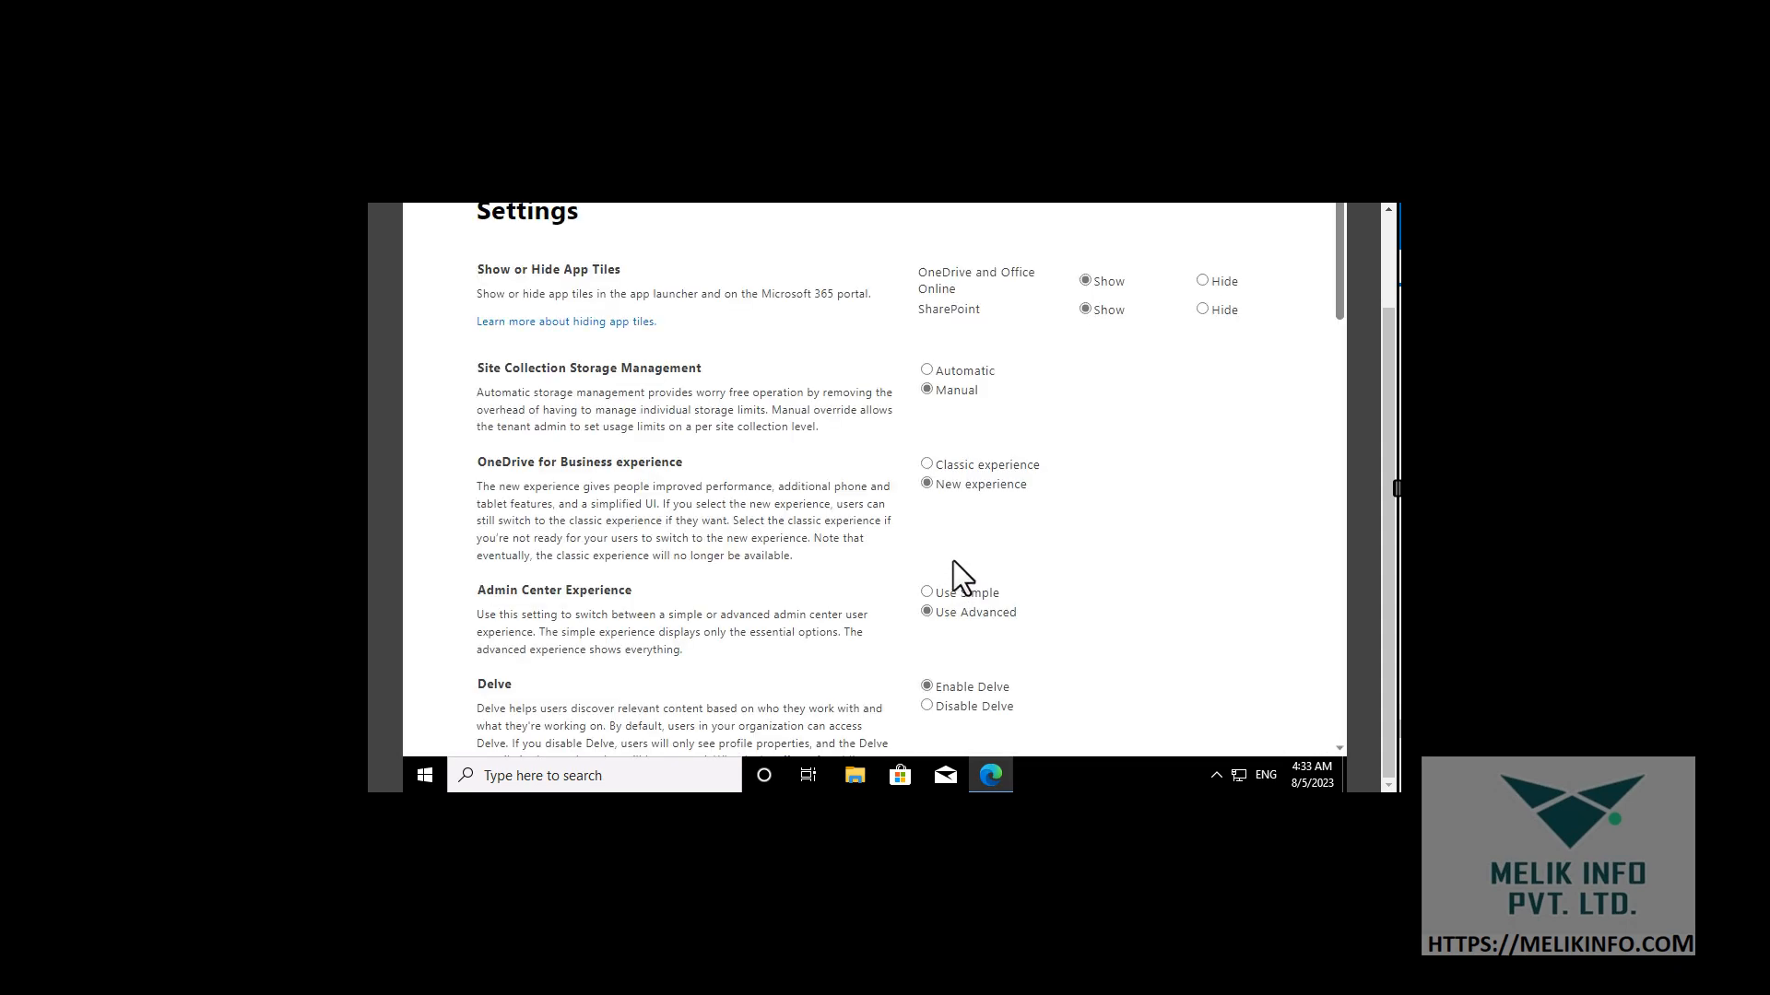
pyautogui.scroll(-2, 782, 472)
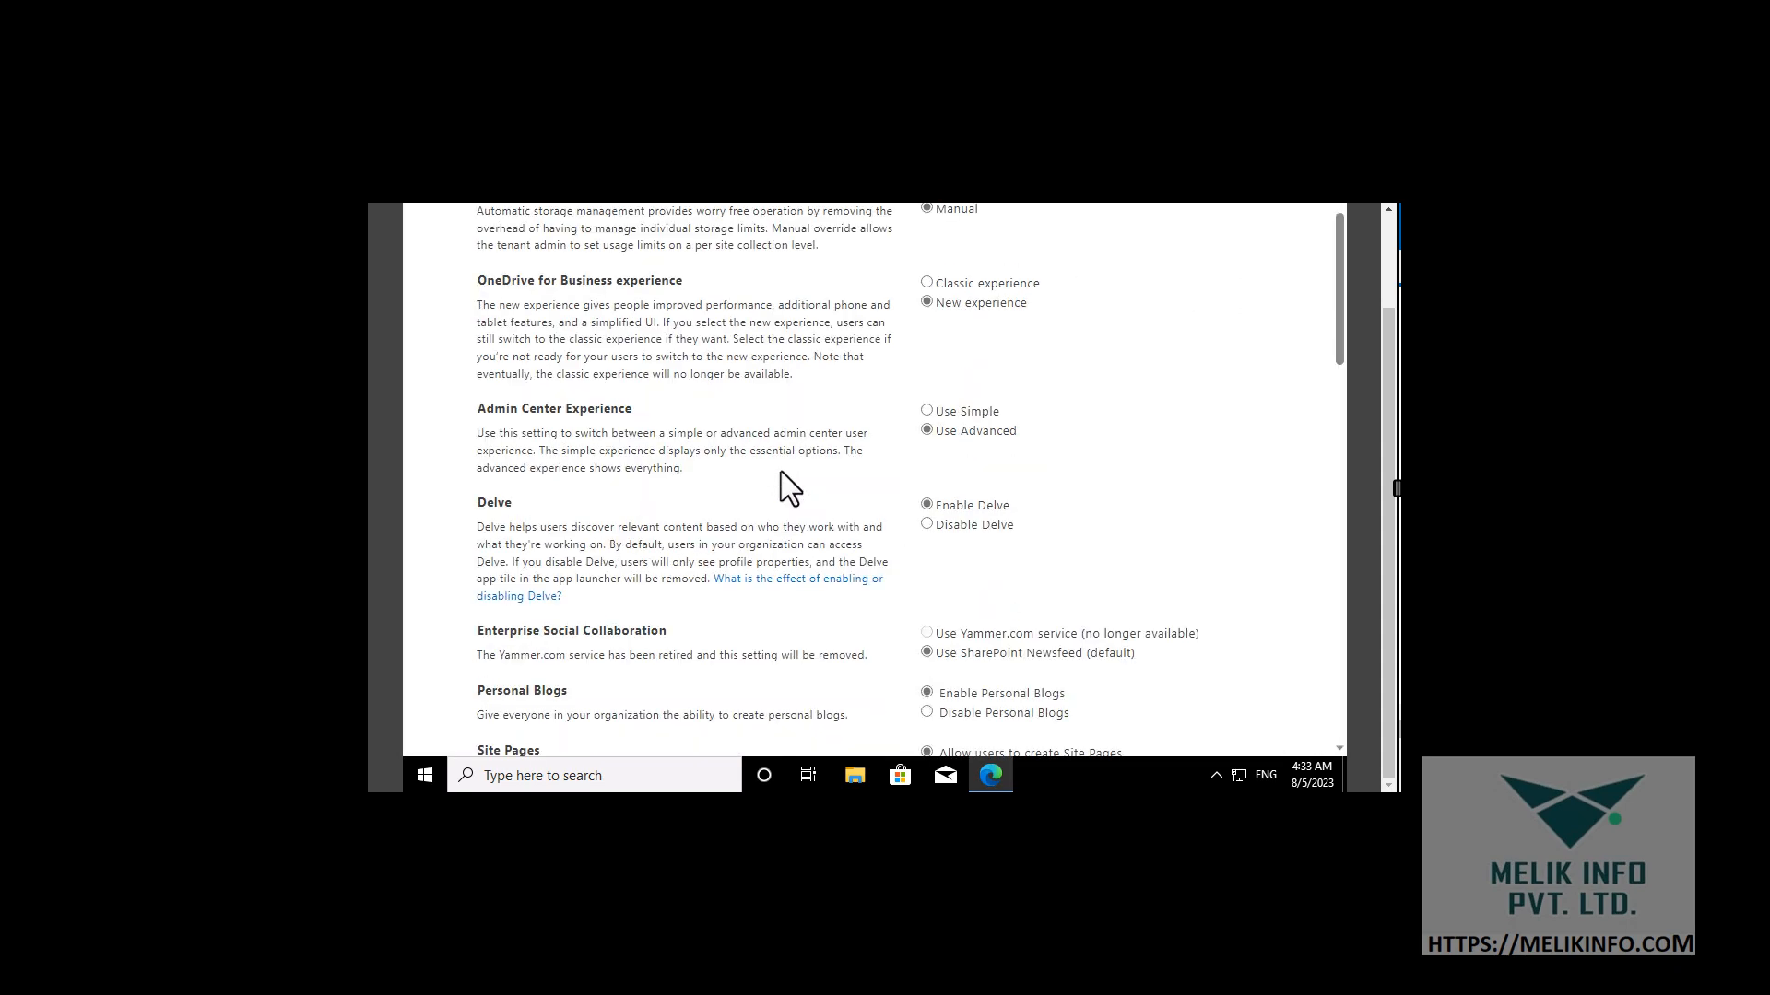
pyautogui.scroll(-2, 782, 472)
pyautogui.scroll(-2, 782, 472)
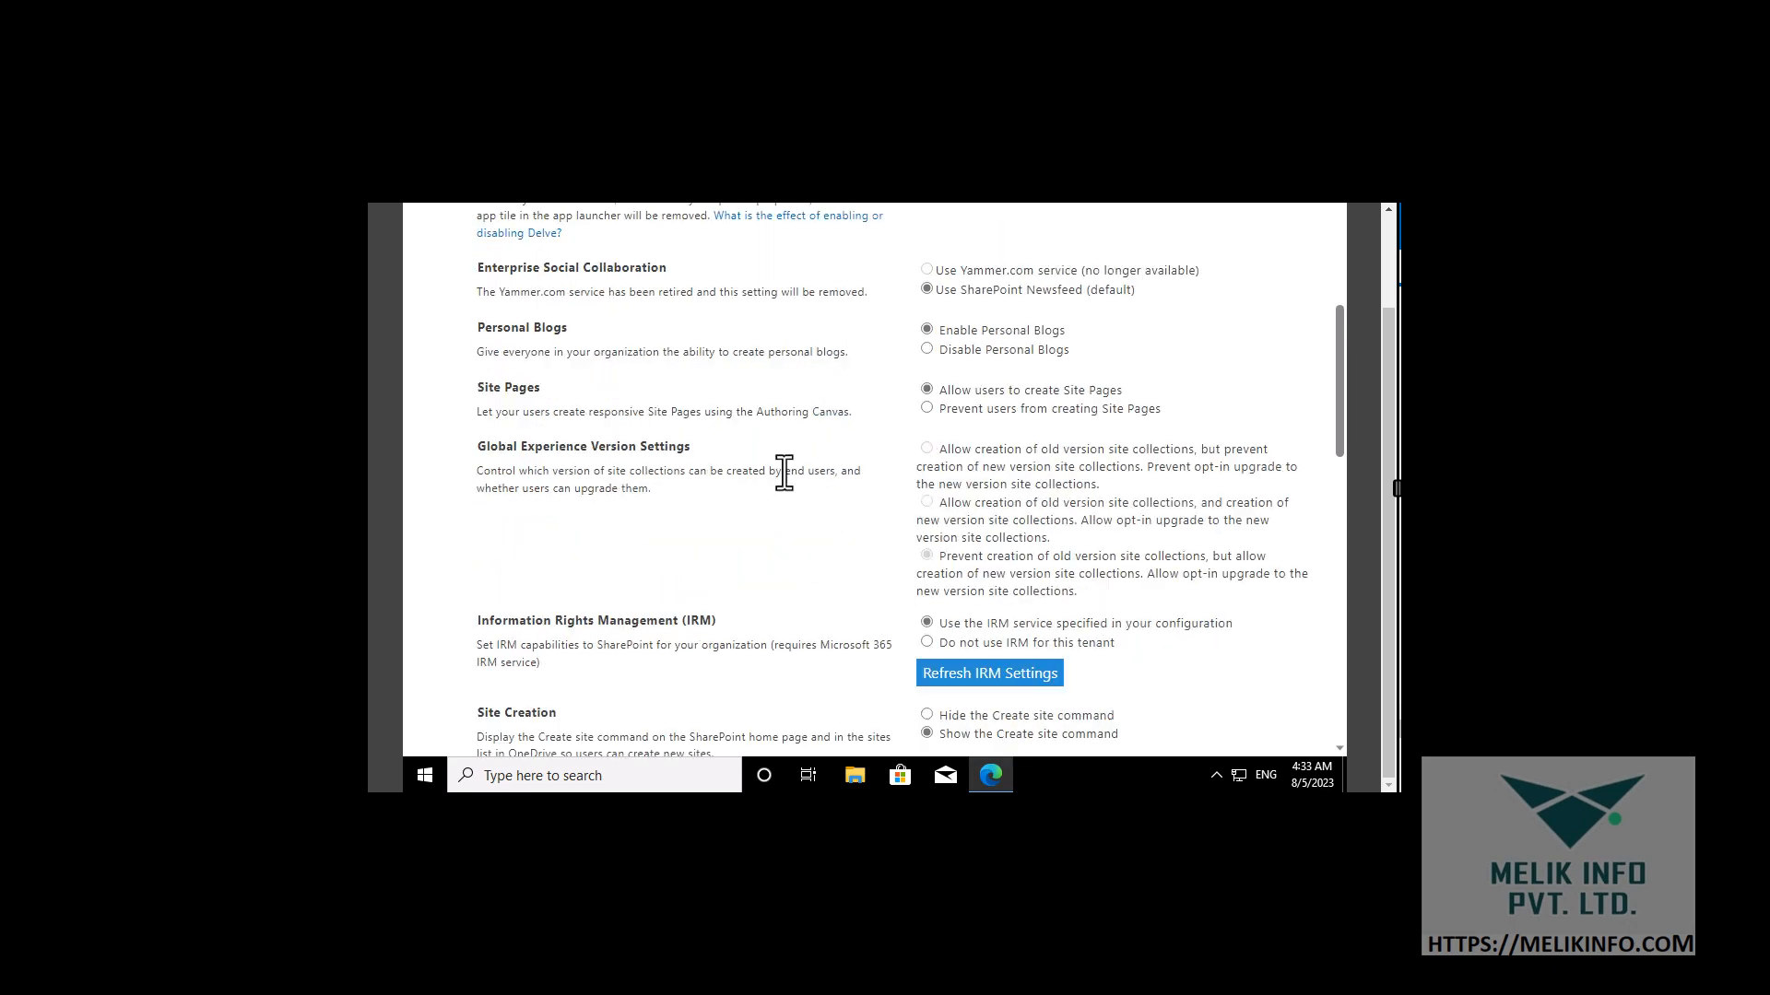
pyautogui.scroll(-2, 783, 472)
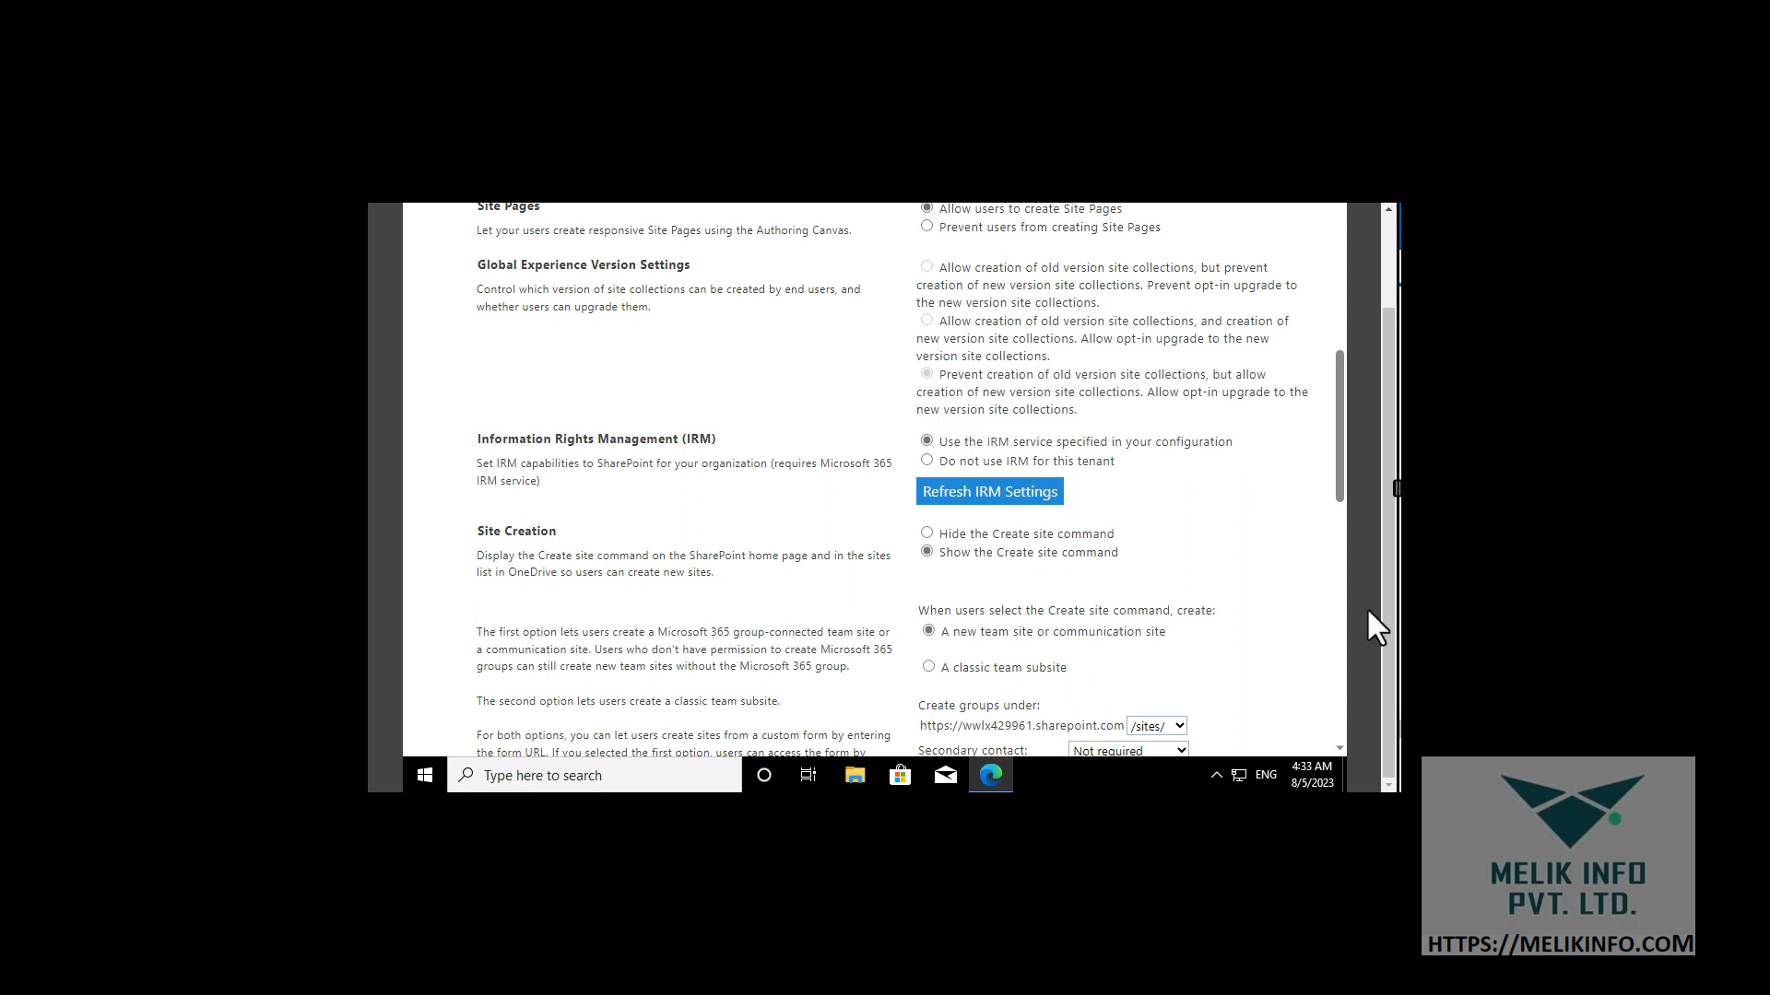
pyautogui.moveTo(1384, 658); pyautogui.dragTo(1386, 544)
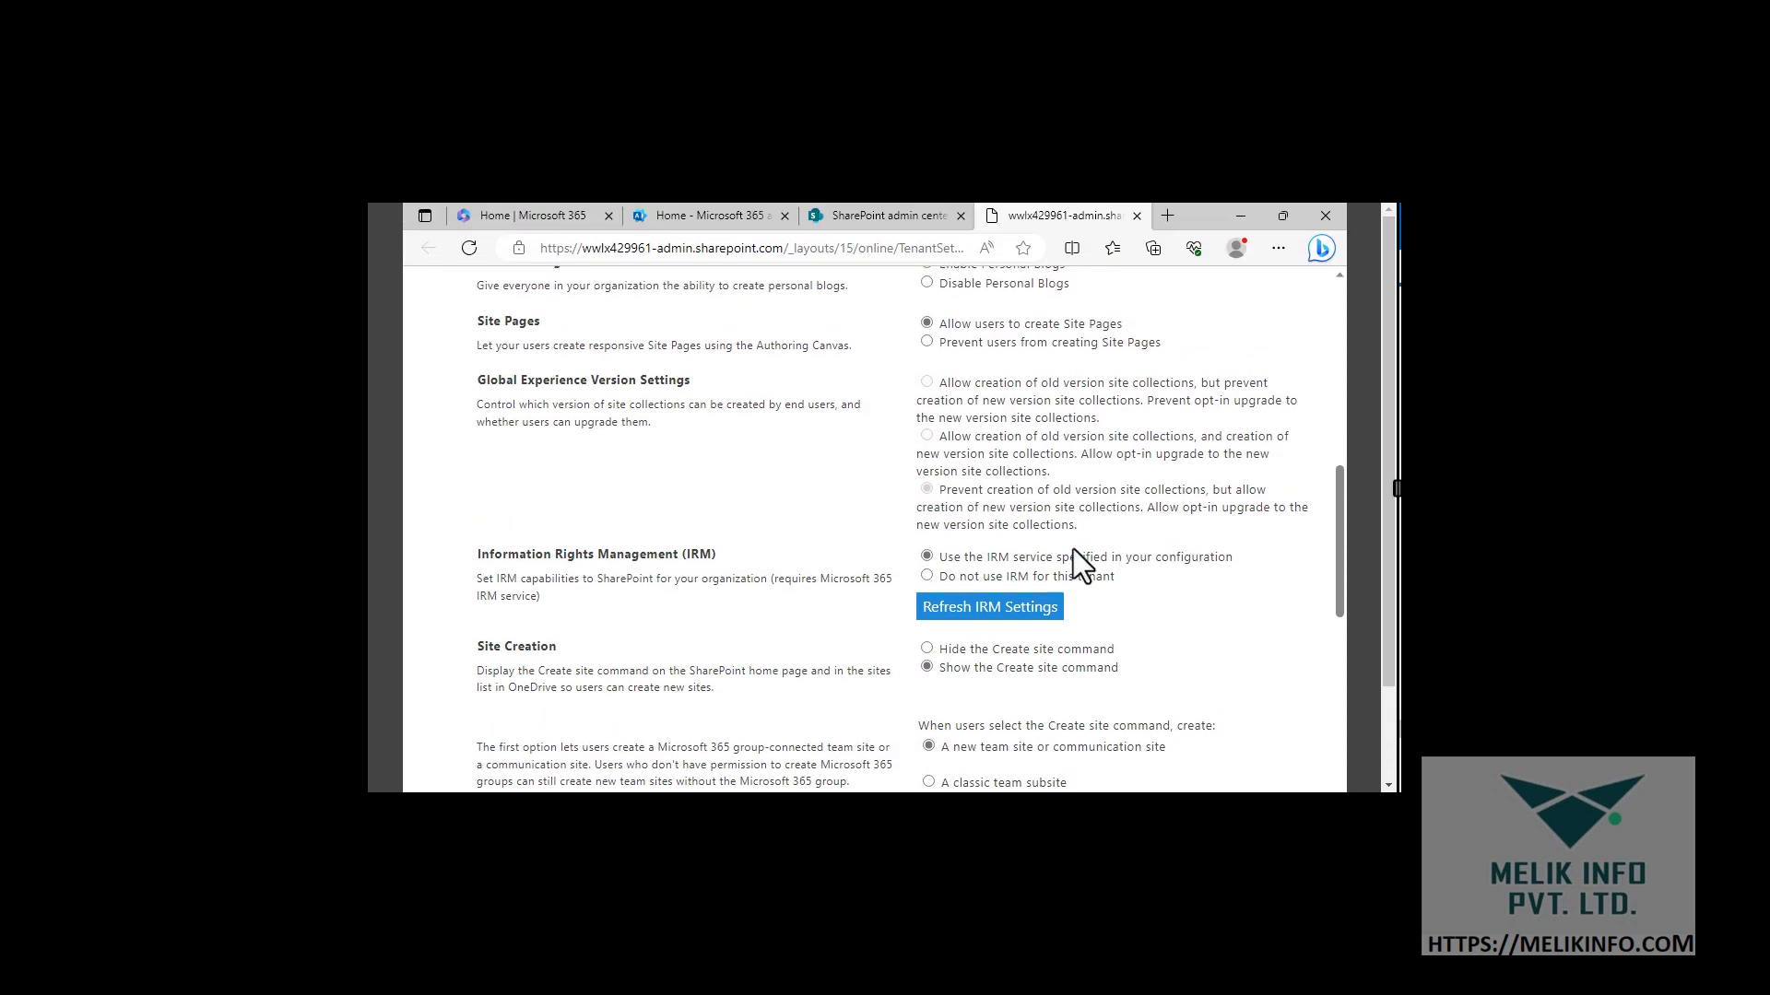
pyautogui.click(1136, 215)
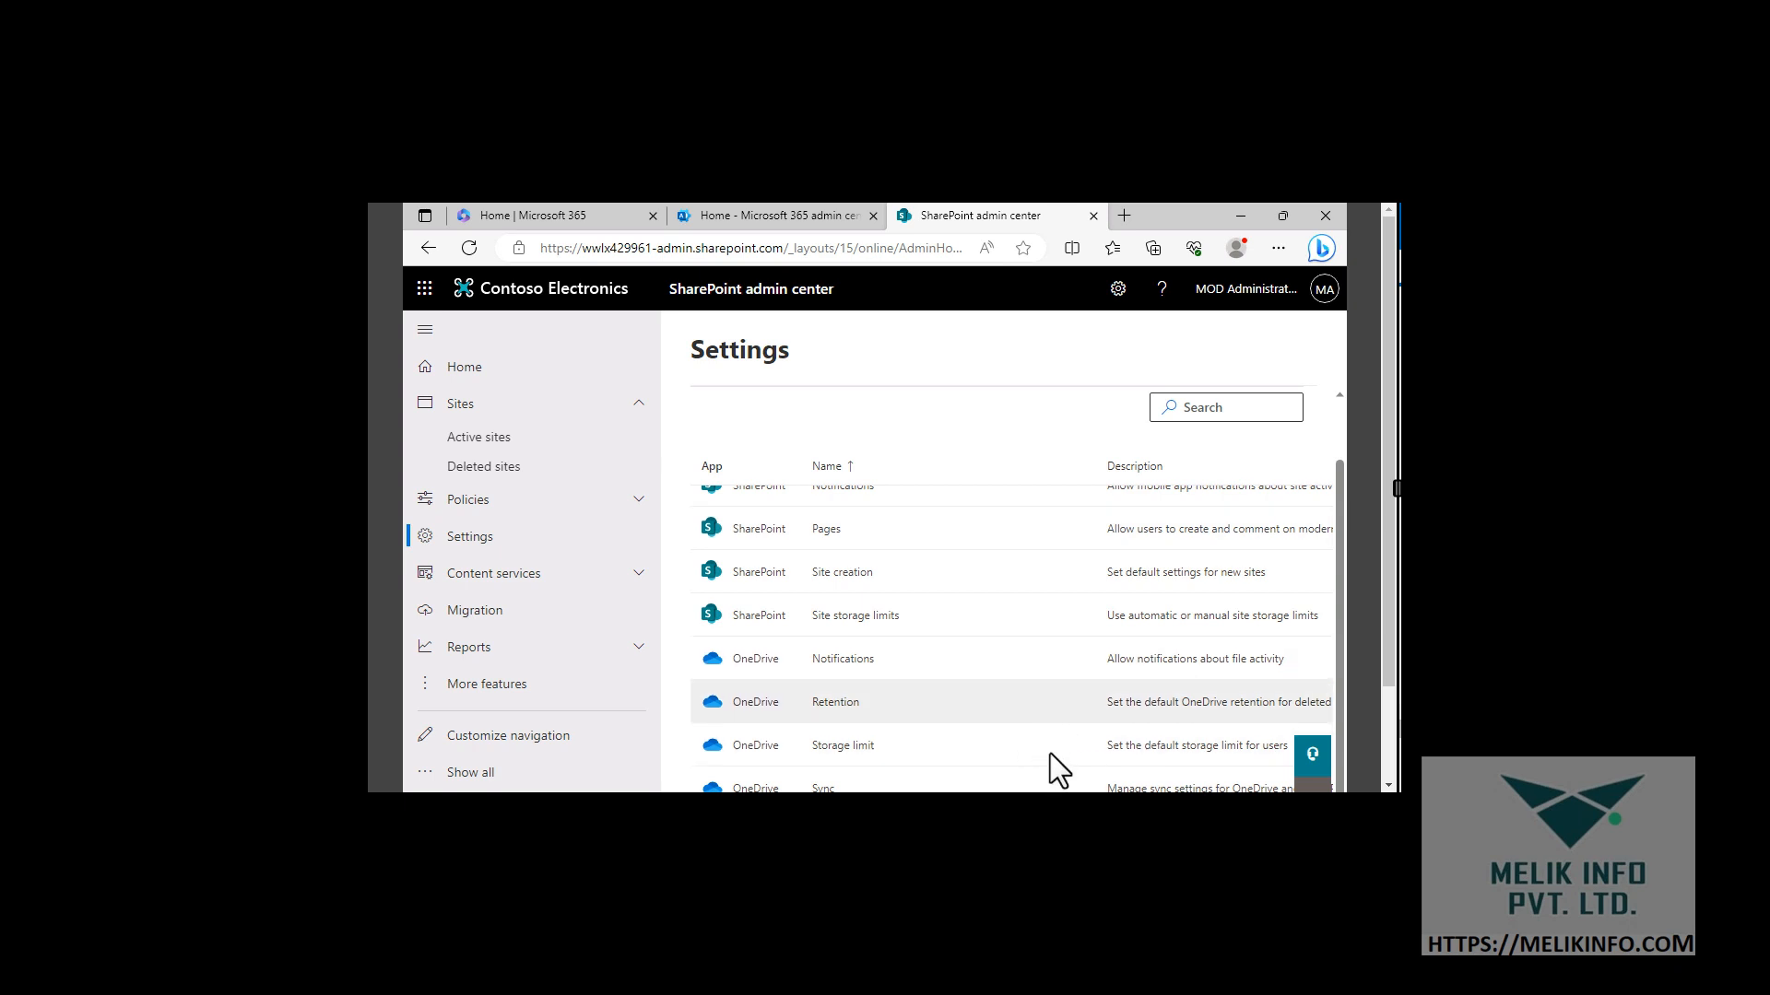
# Highlight the Task 5 title, Turn on Audit Logging to enable Alert Policies, in the lab notes and return to the SharePoint admin center
pyautogui.click(1057, 809)
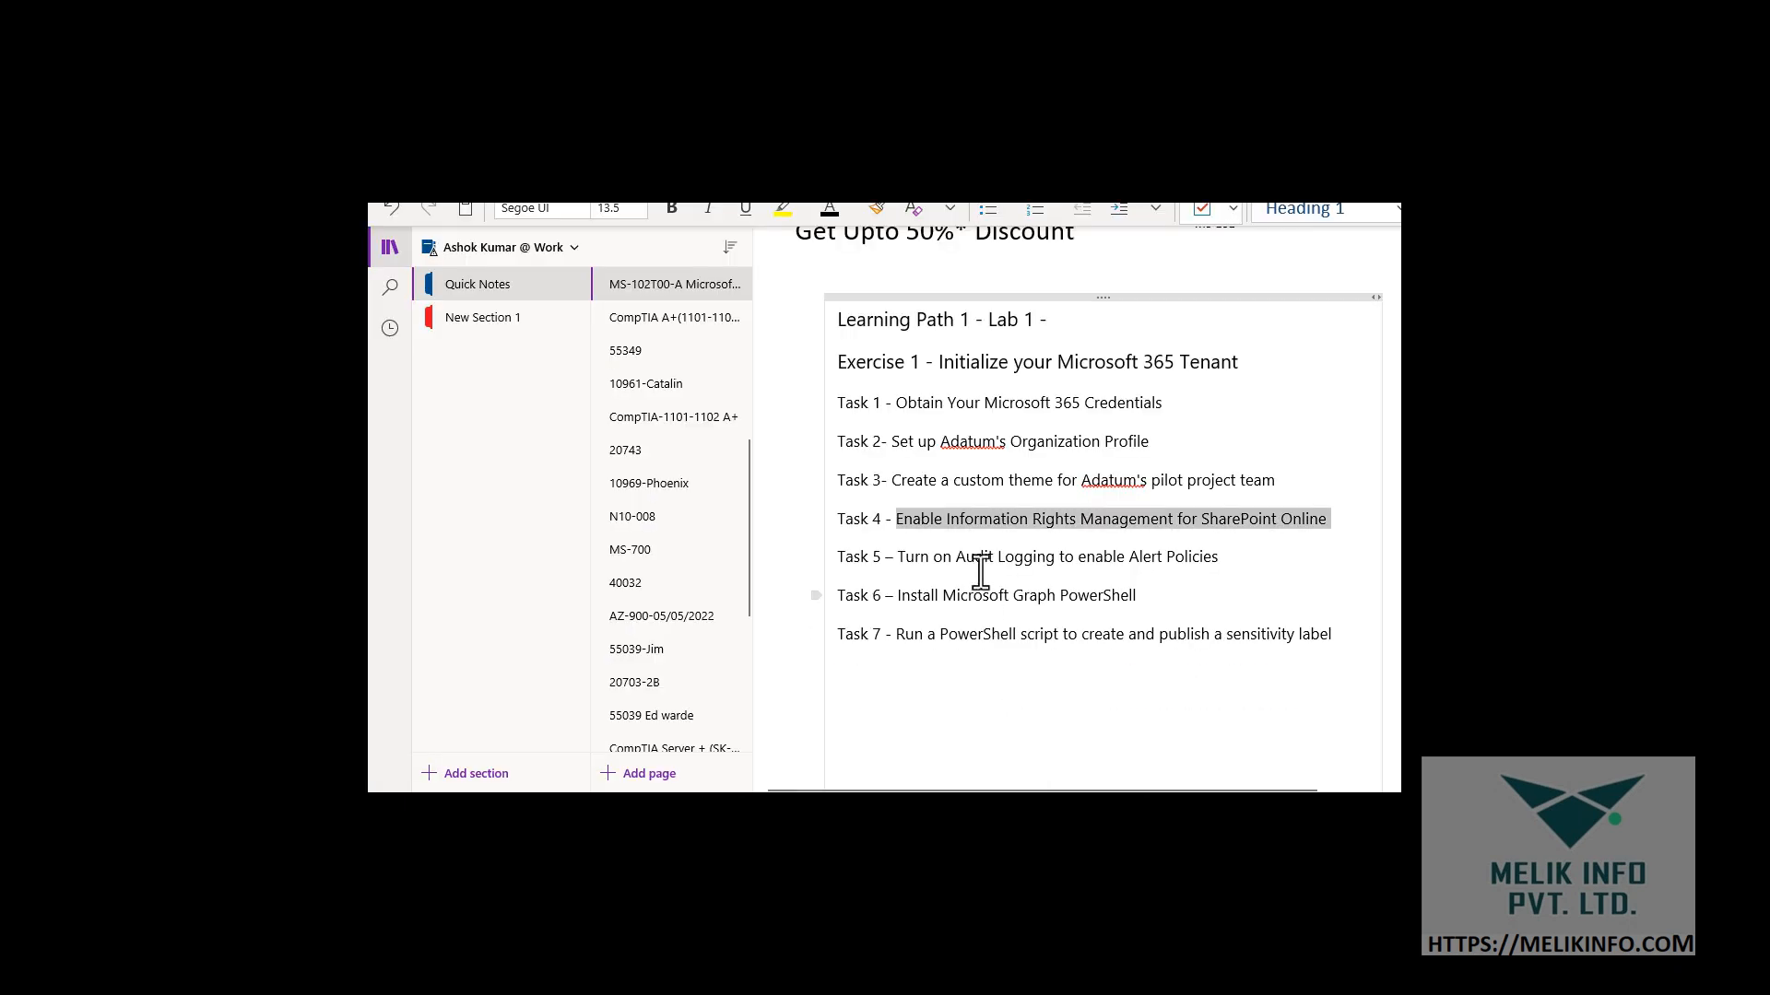
pyautogui.click(903, 564)
pyautogui.moveTo(906, 564); pyautogui.dragTo(1244, 565)
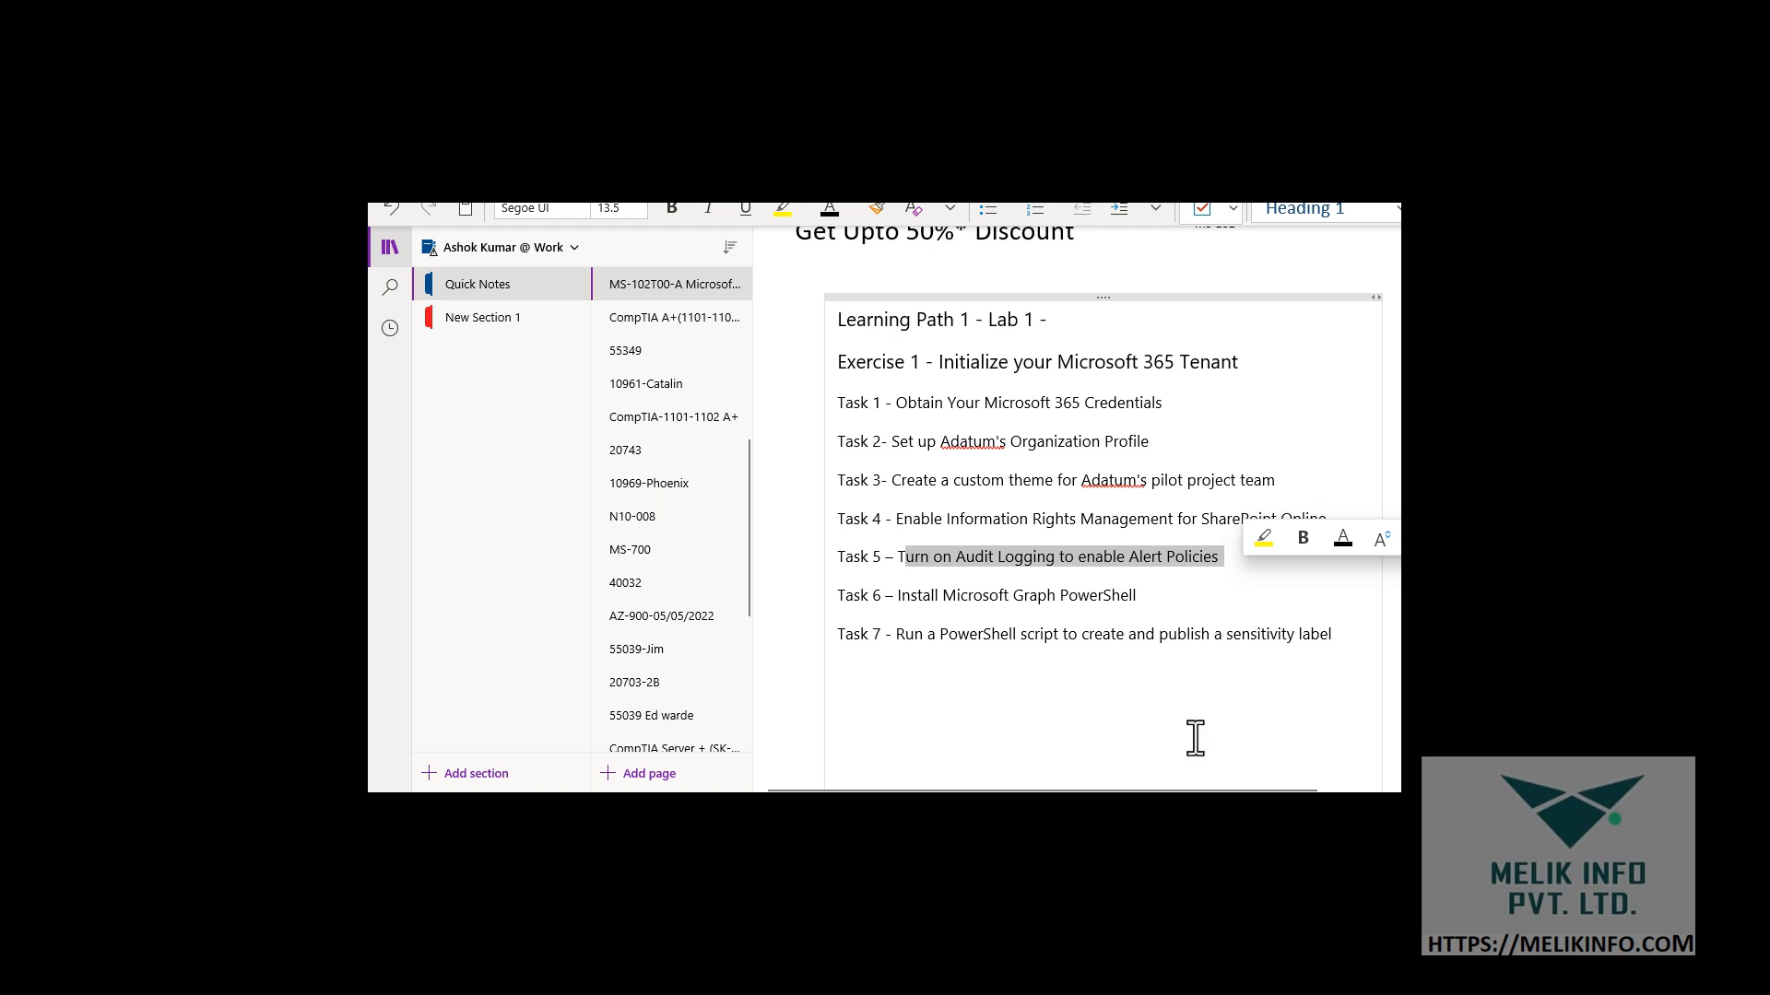
pyautogui.click(1031, 767)
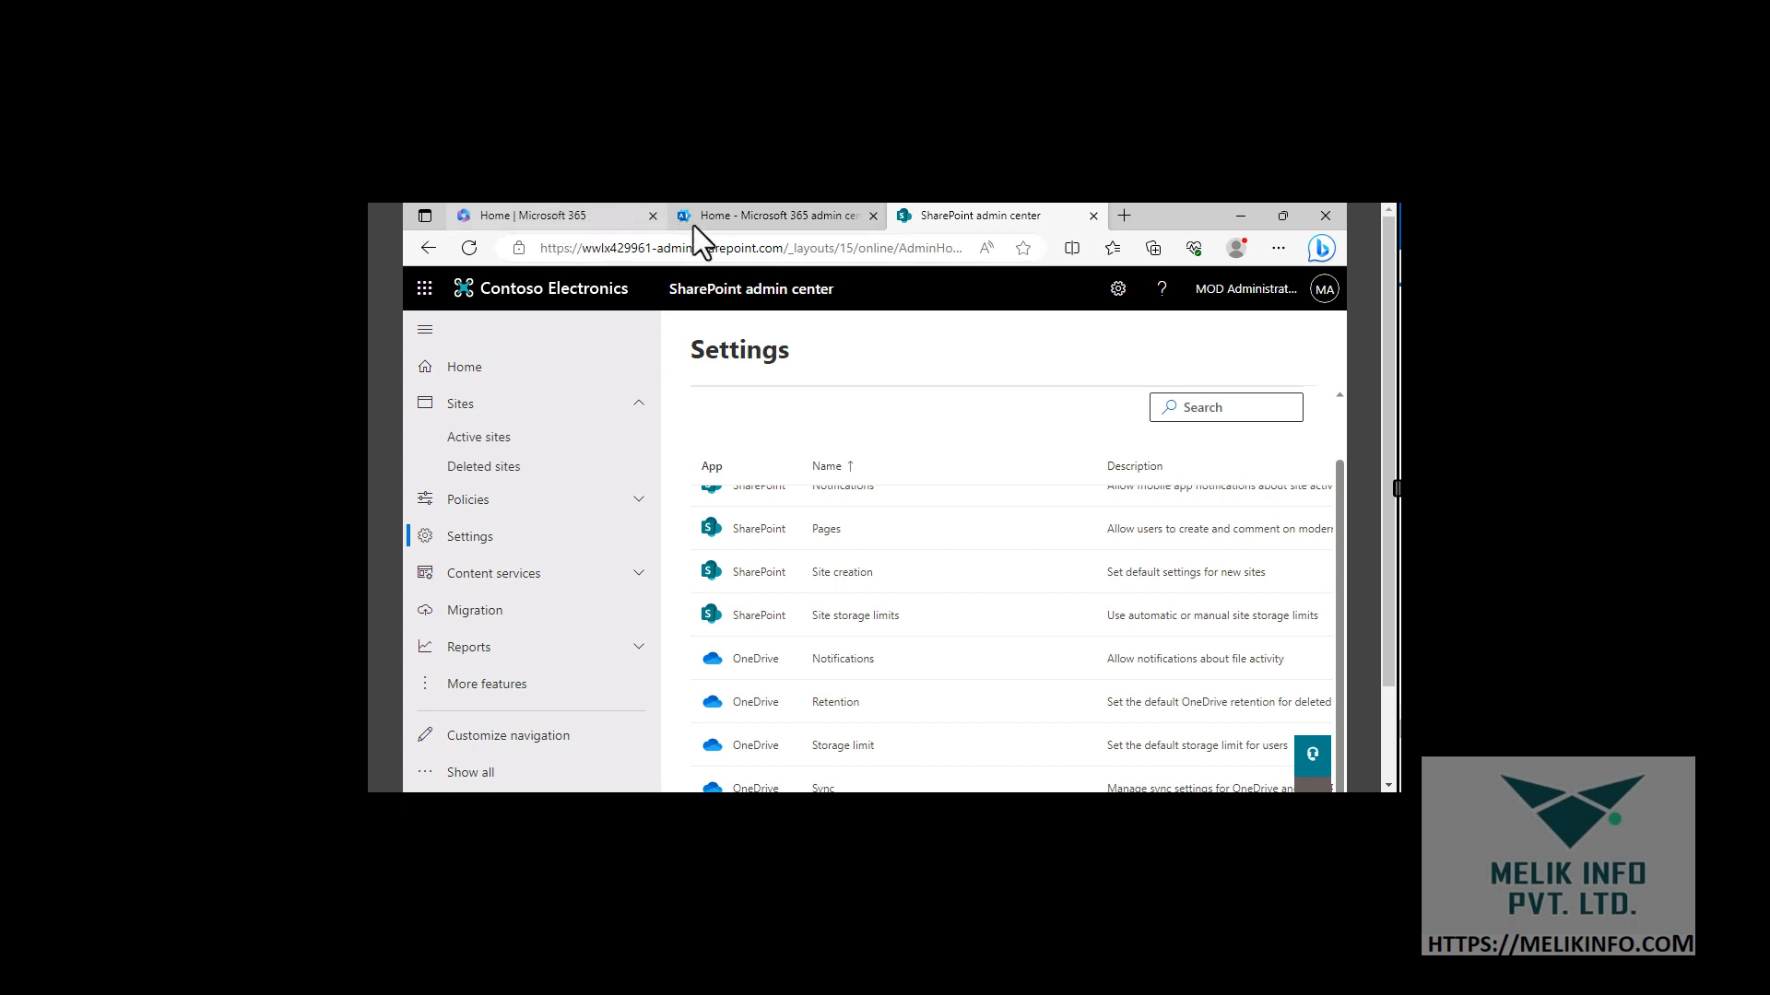
# Open the Security admin center from the Microsoft 365 admin center and highlight its web address
pyautogui.click(544, 211)
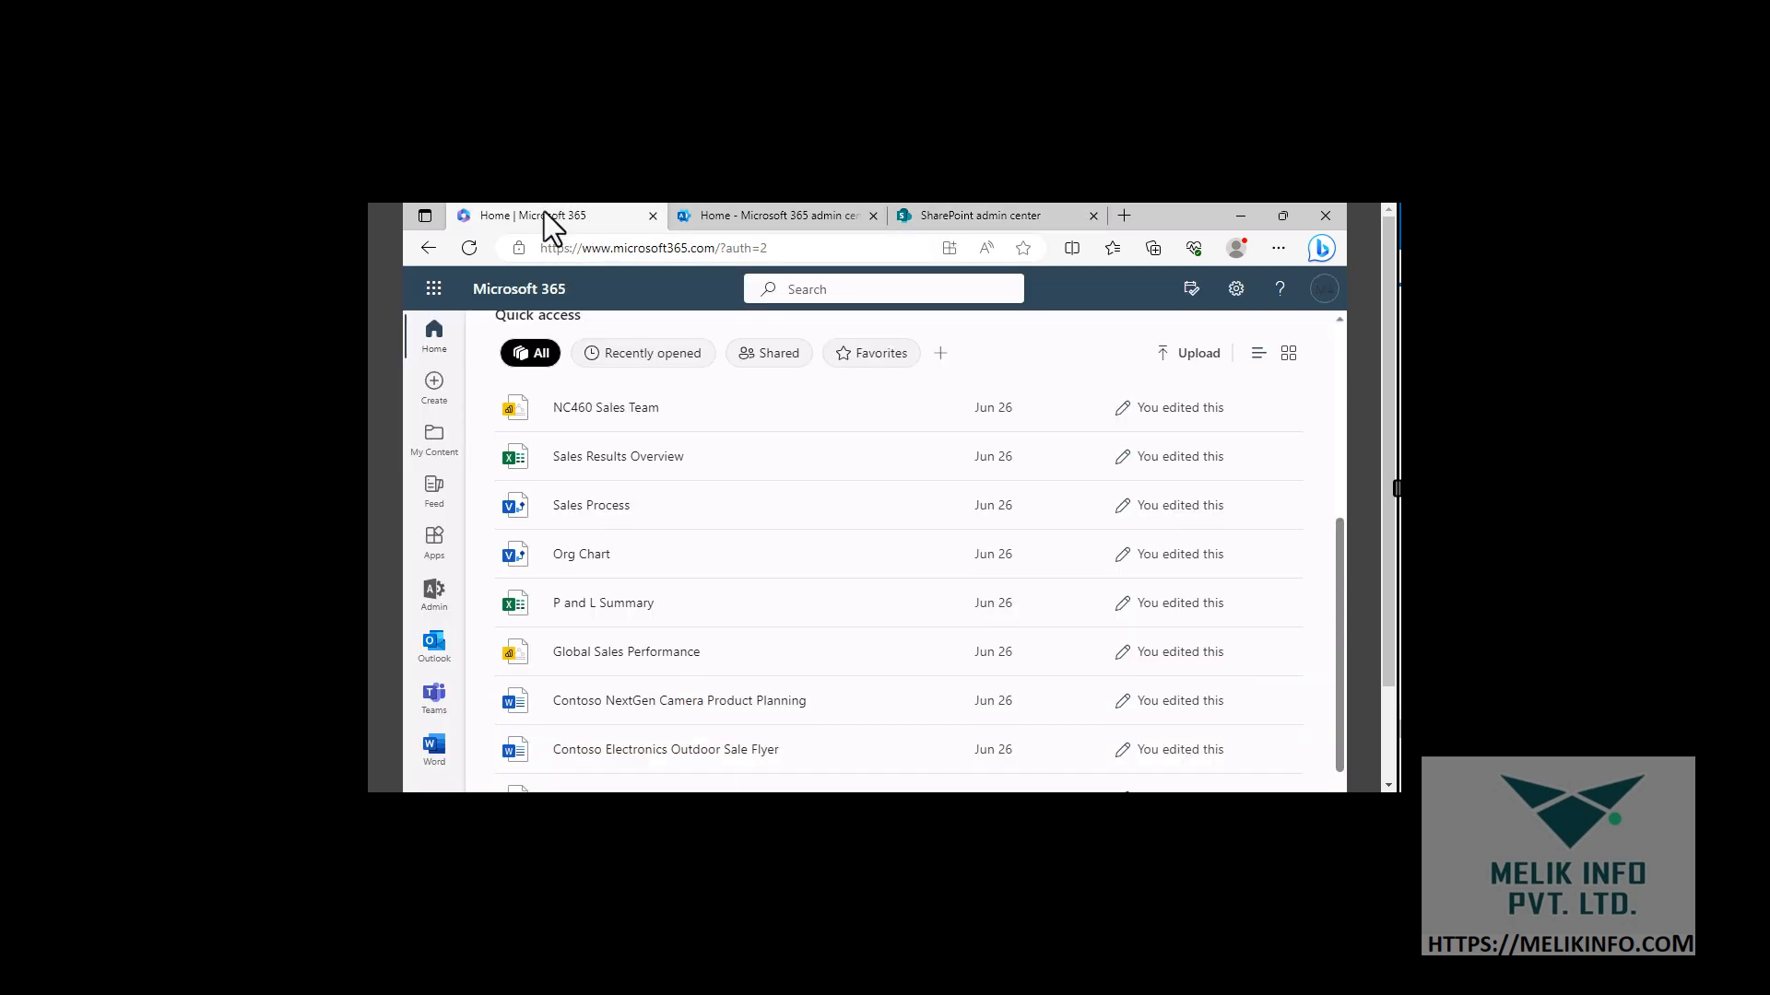
pyautogui.click(713, 212)
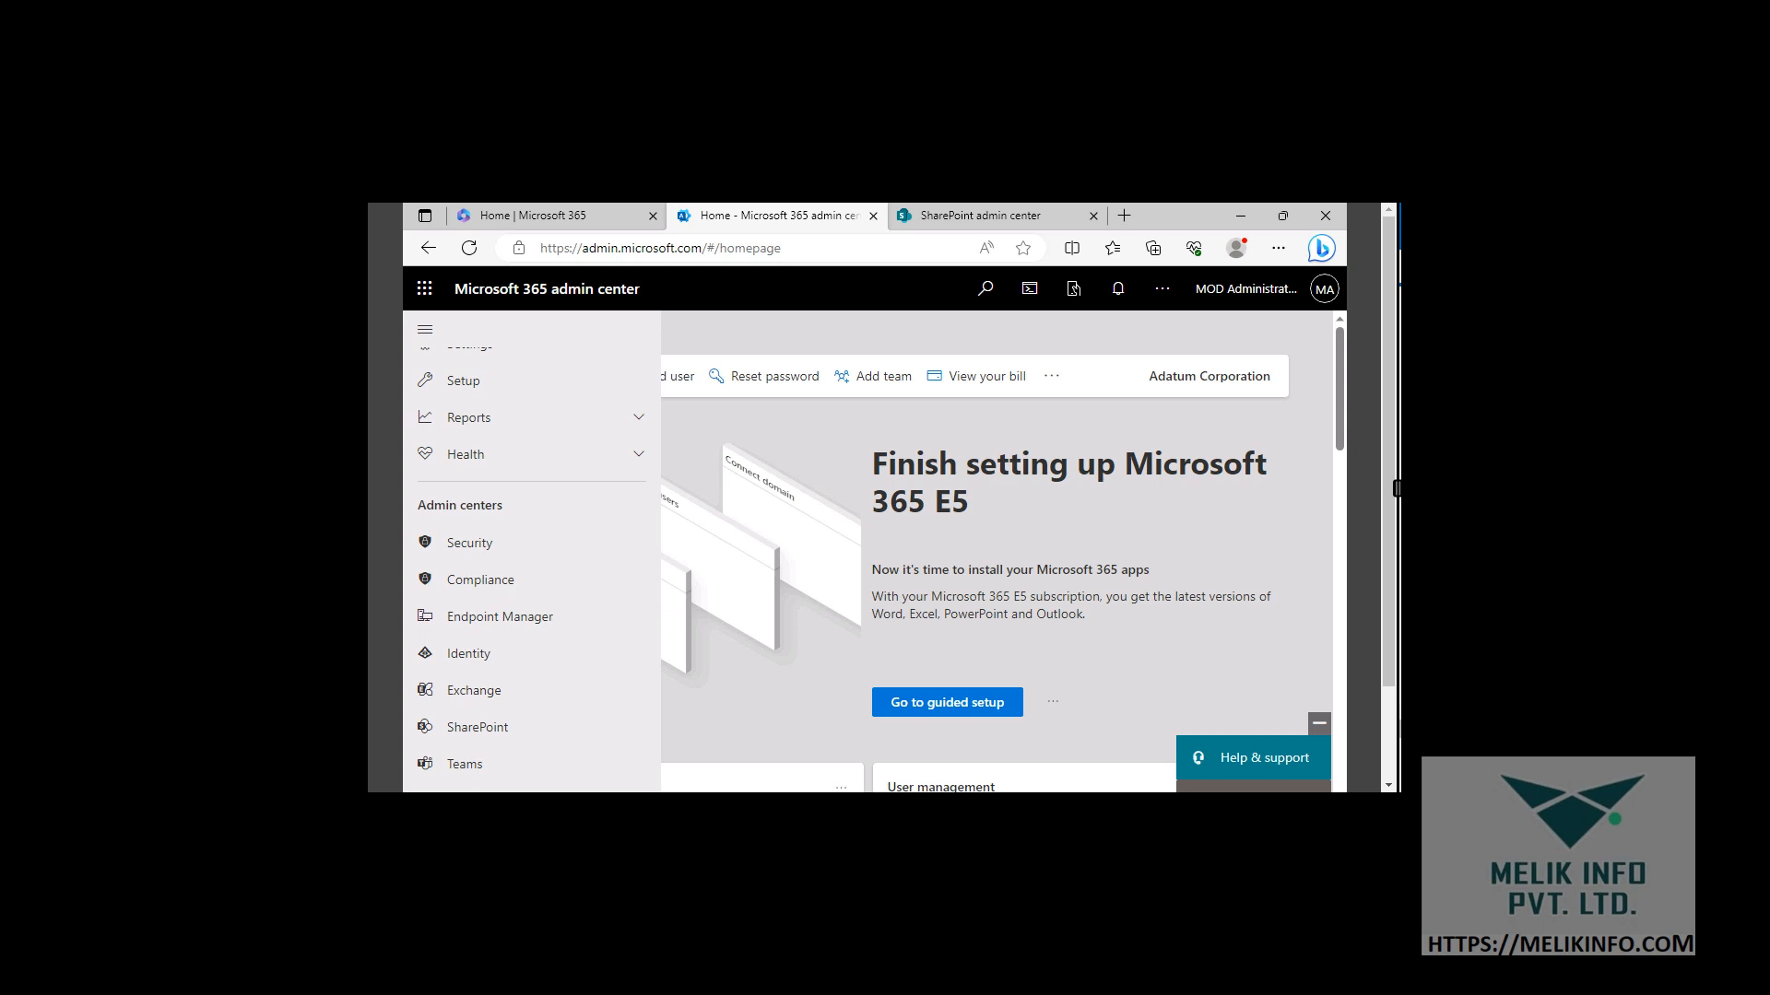
pyautogui.click(469, 553)
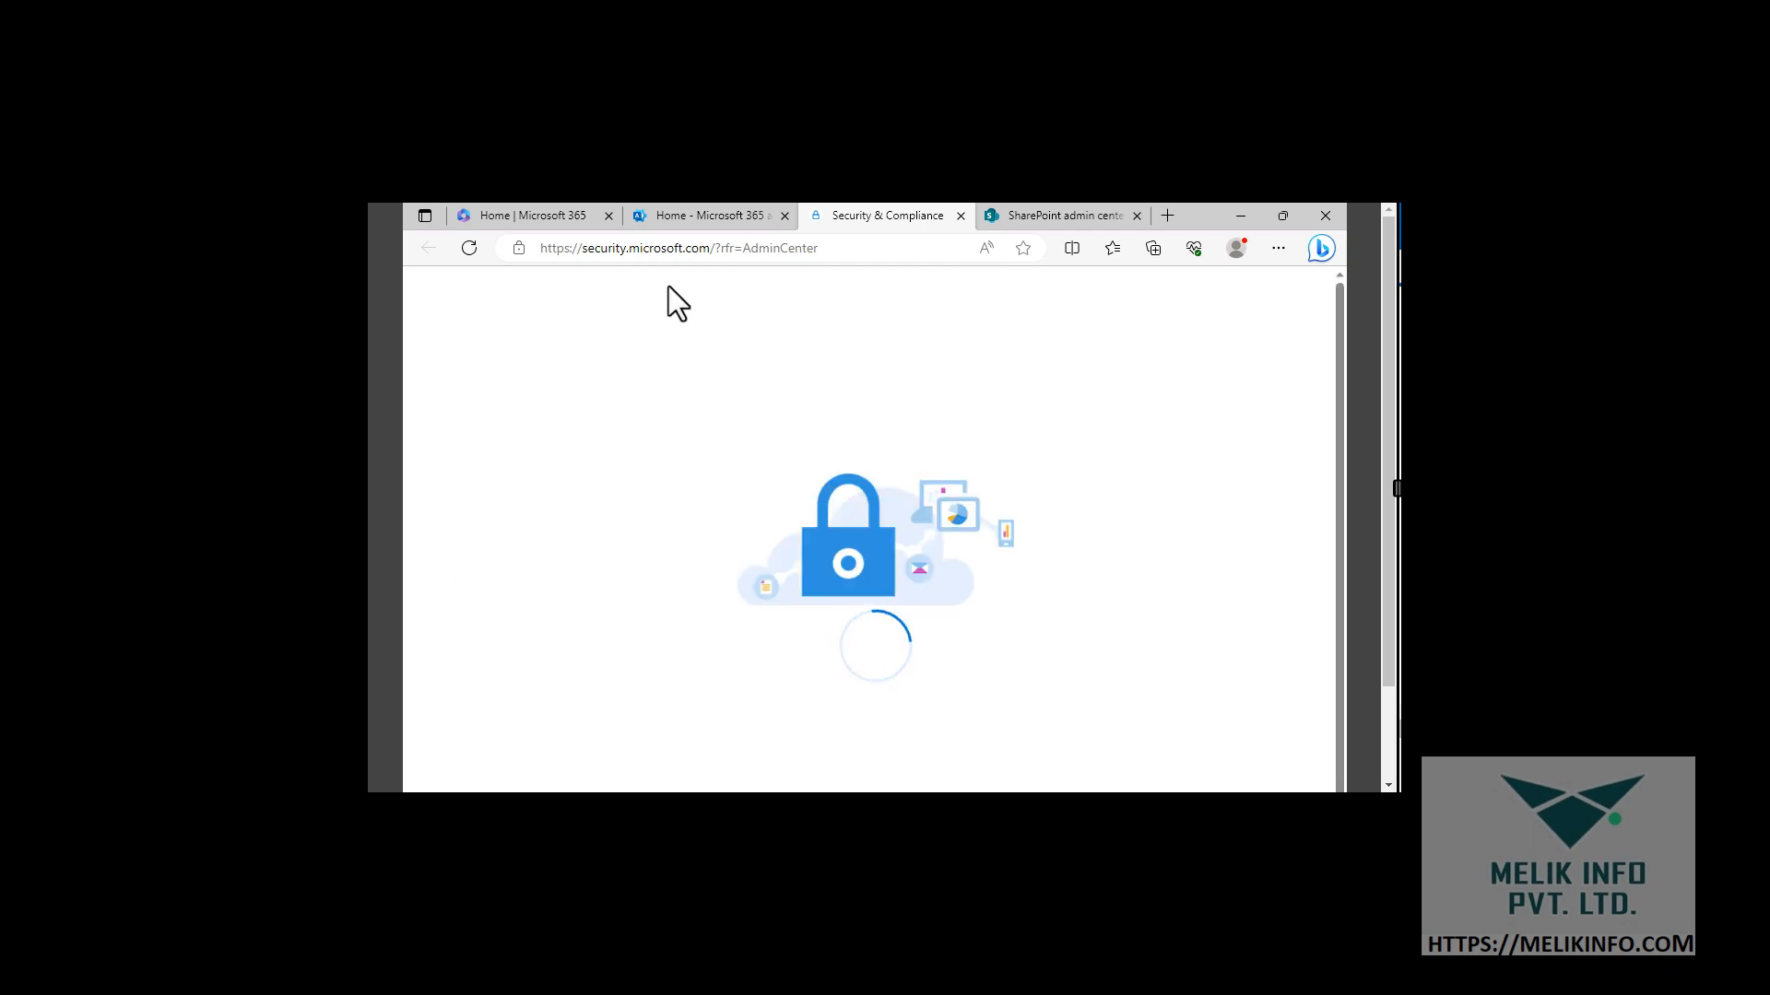
pyautogui.click(699, 257)
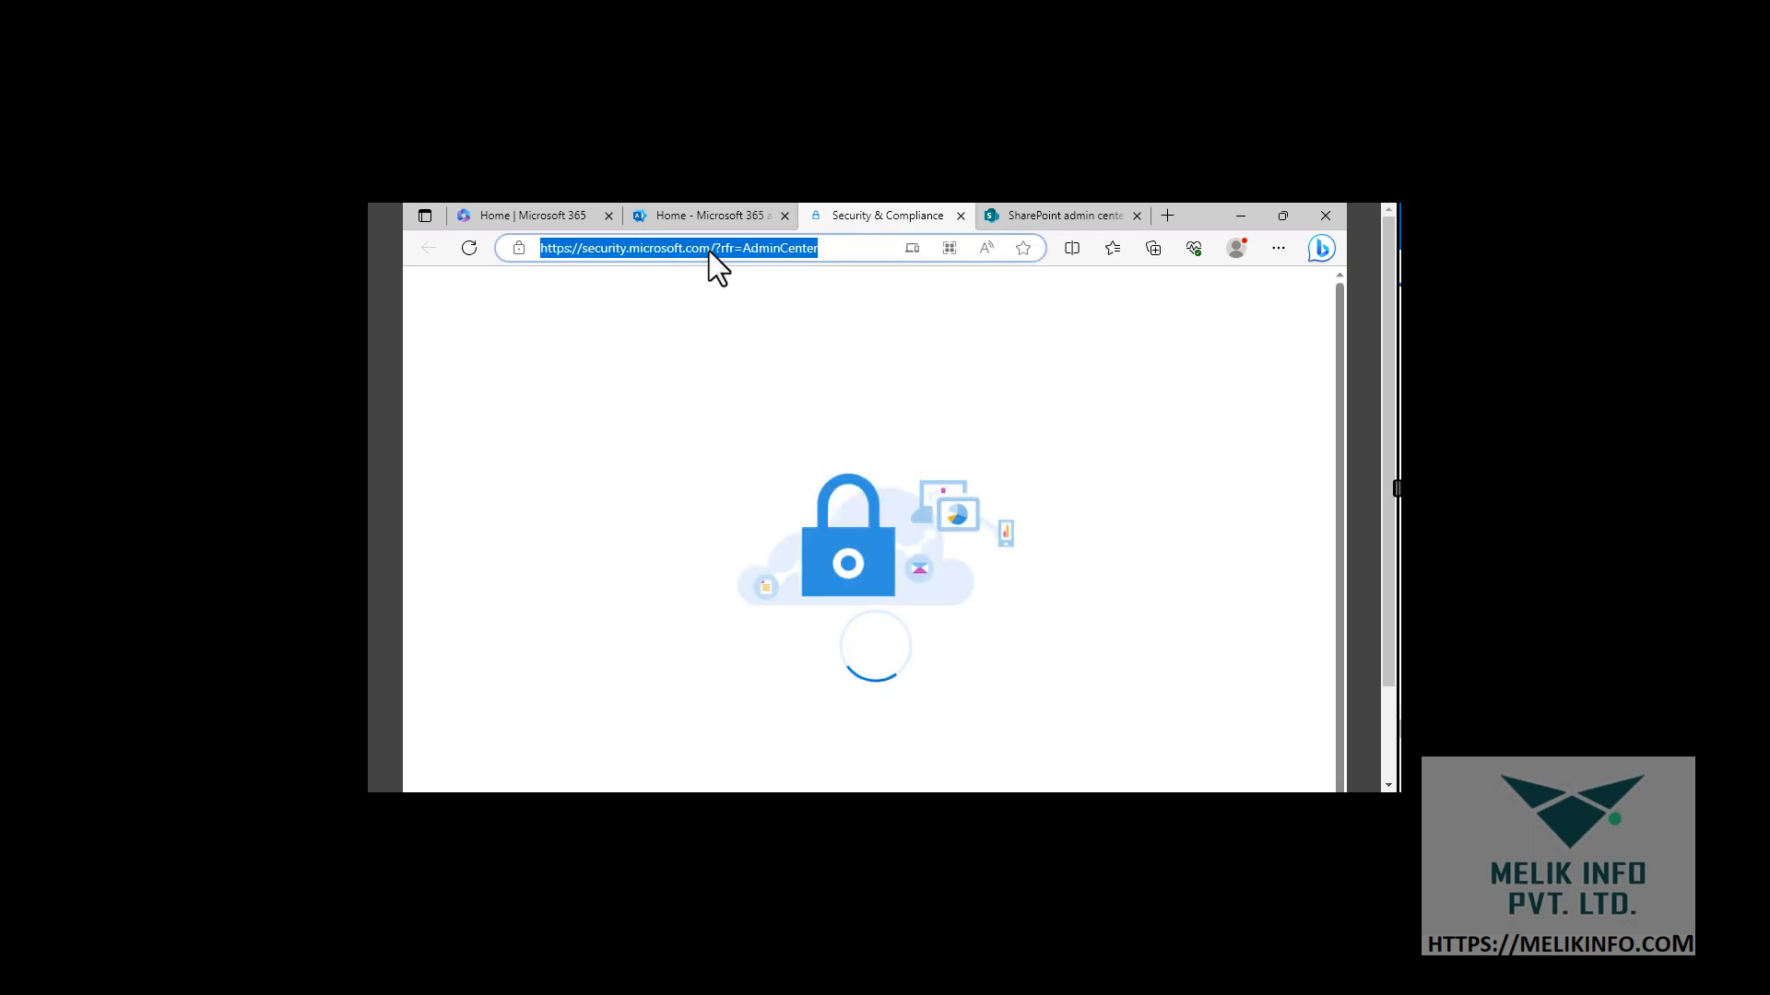
pyautogui.click(710, 251)
pyautogui.moveTo(710, 251); pyautogui.dragTo(489, 245)
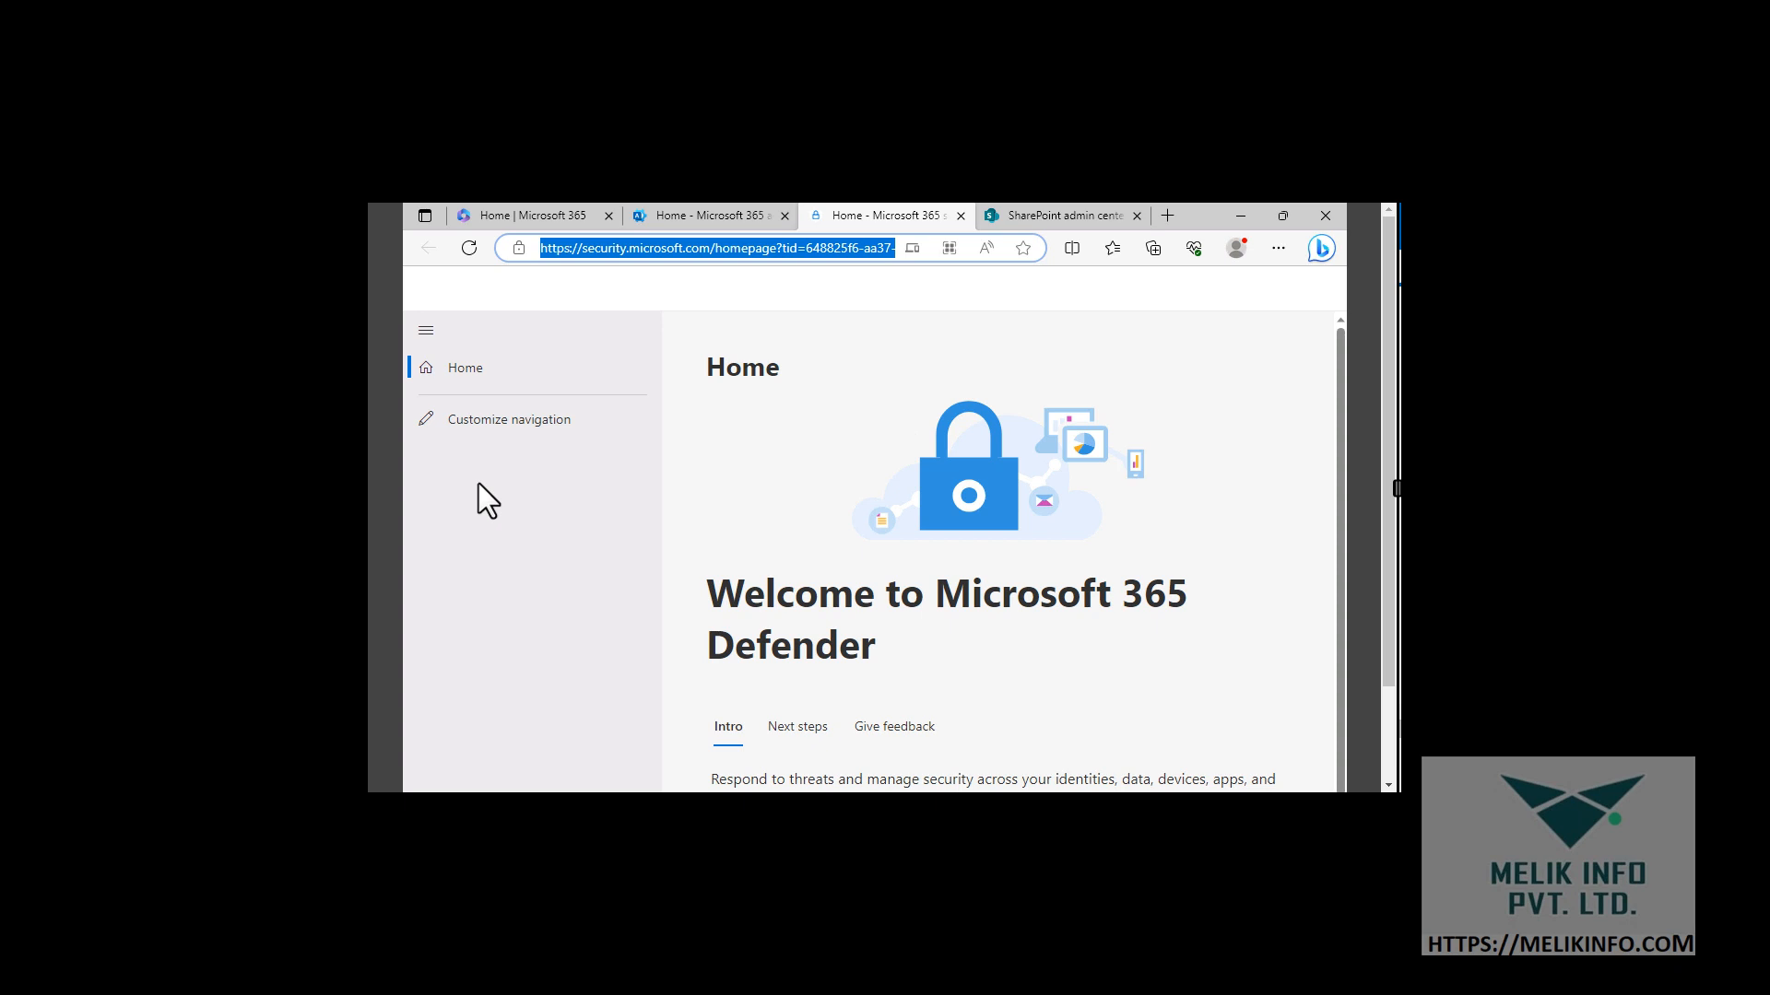
# Look through the Microsoft 365 Defender navigation list from Incidents & alerts down to Settings and back to Home
pyautogui.click(426, 331)
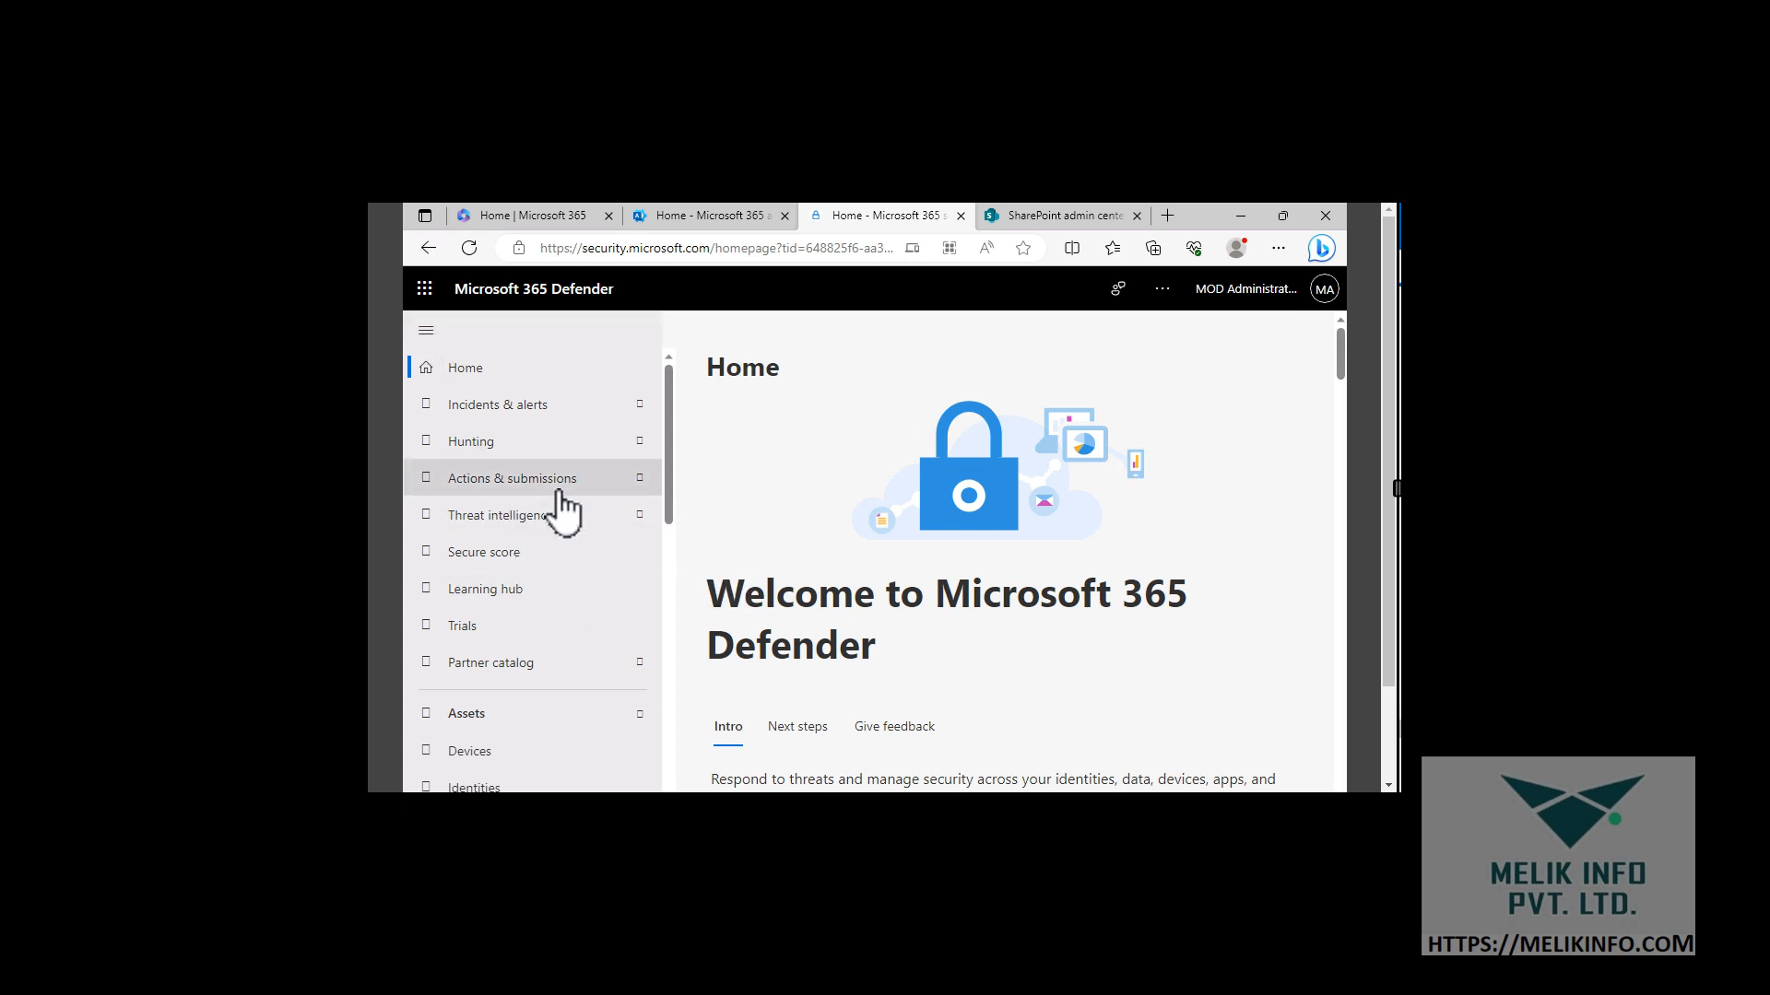
pyautogui.scroll(-2, 557, 505)
pyautogui.scroll(-4, 558, 498)
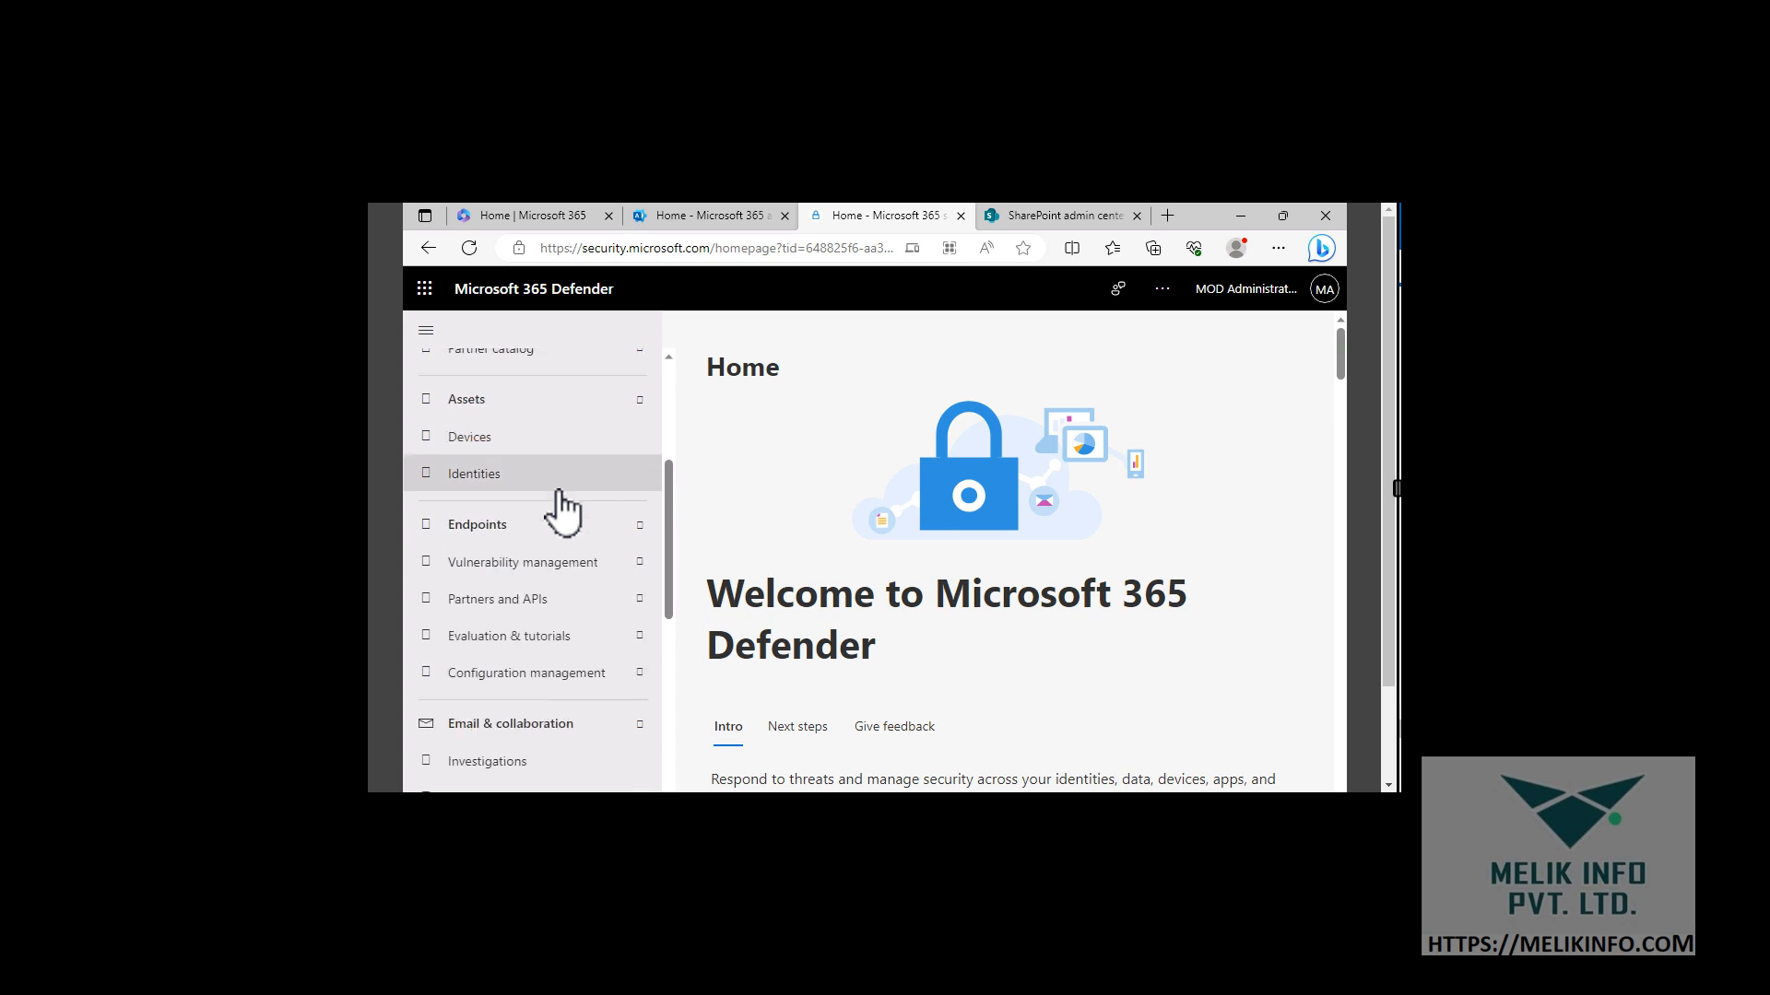
pyautogui.scroll(-2, 558, 508)
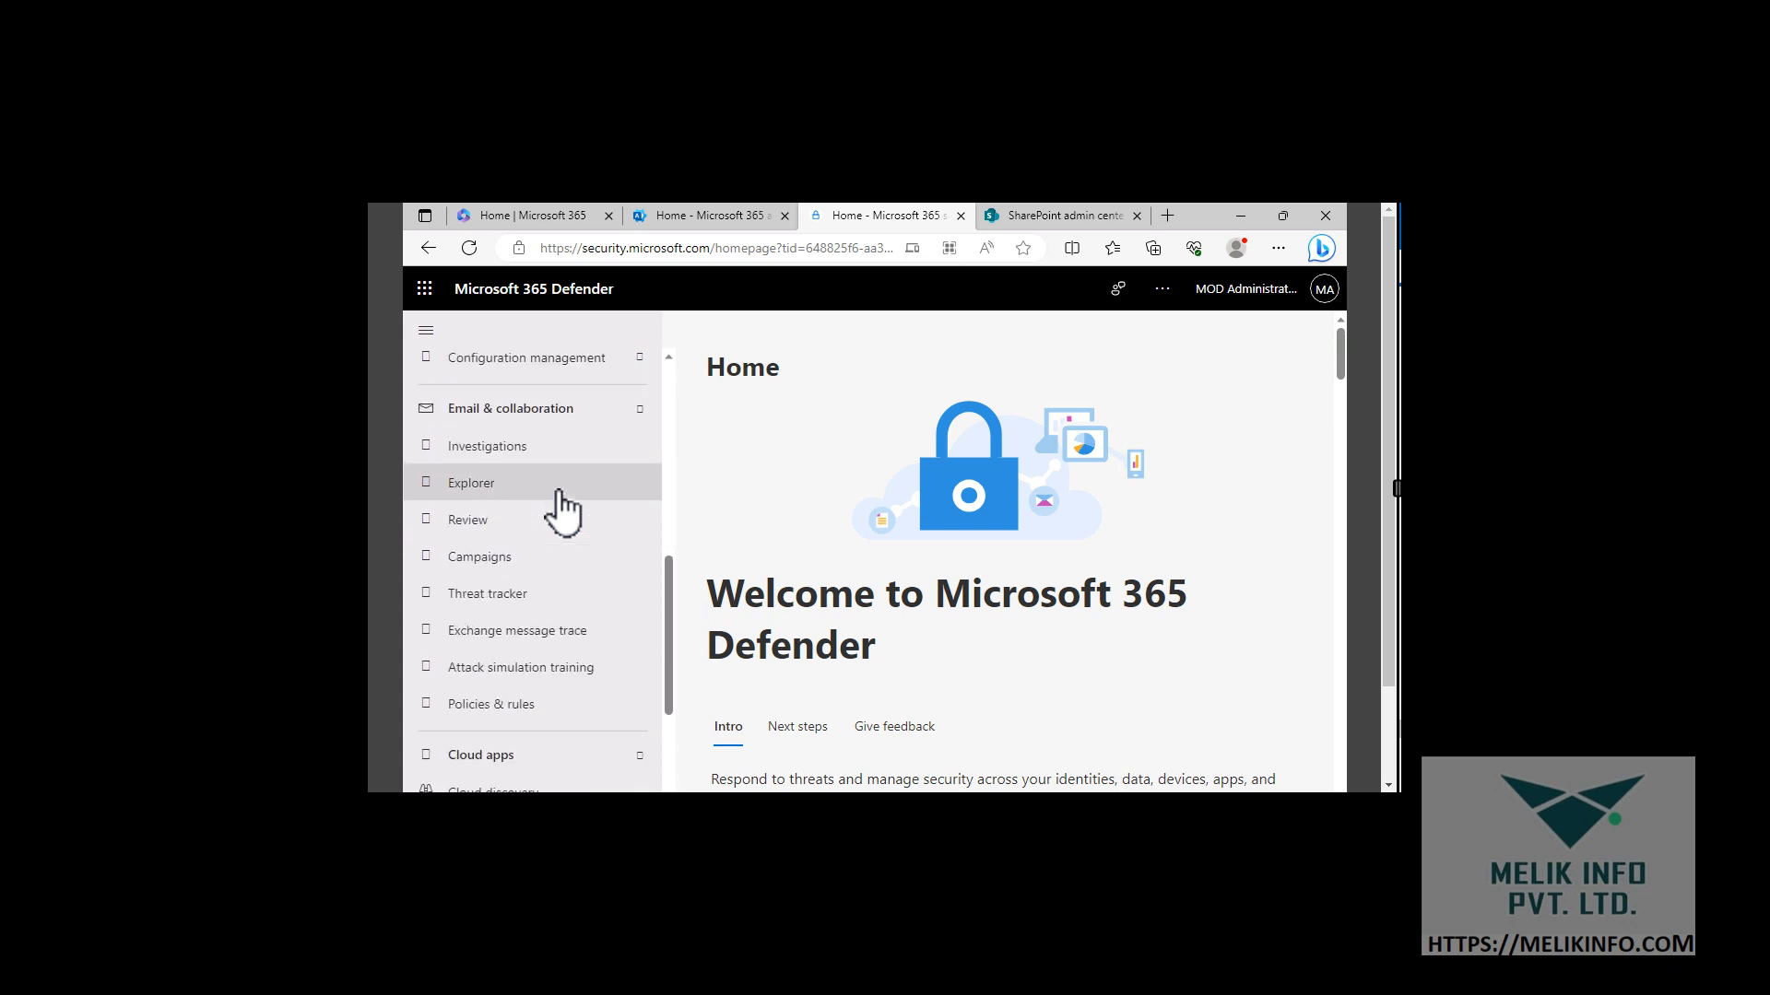
pyautogui.scroll(-2, 558, 512)
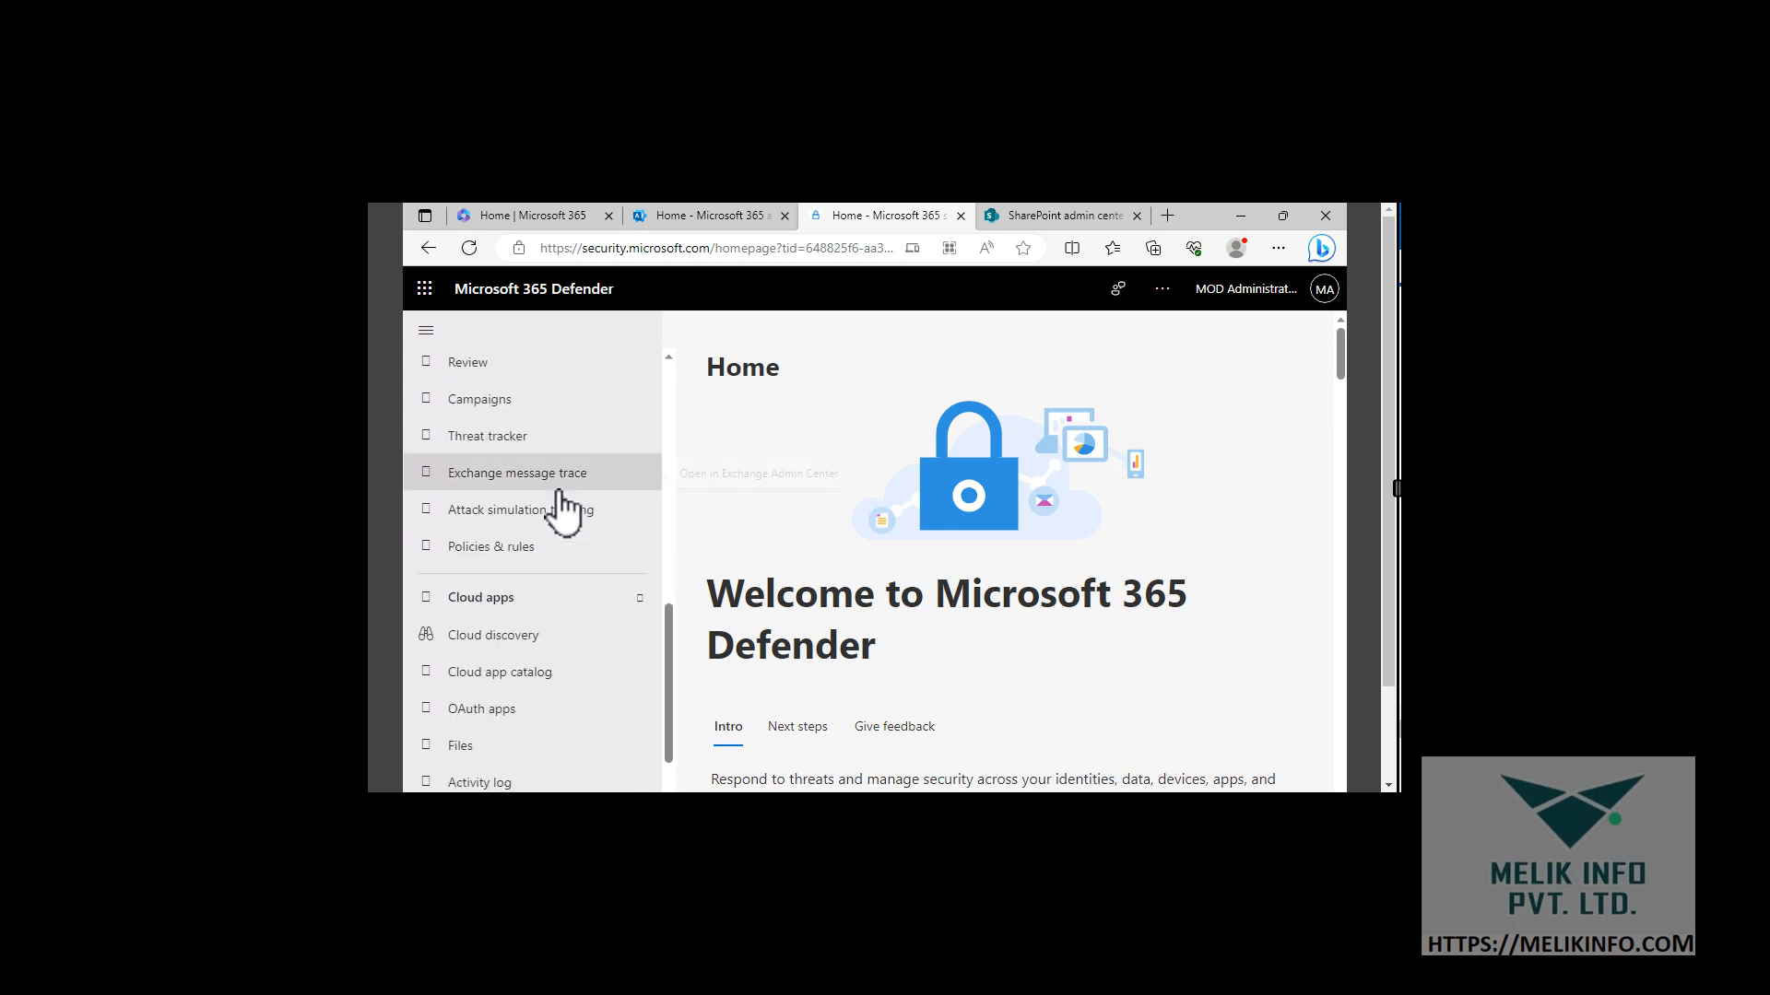
pyautogui.scroll(-4, 560, 511)
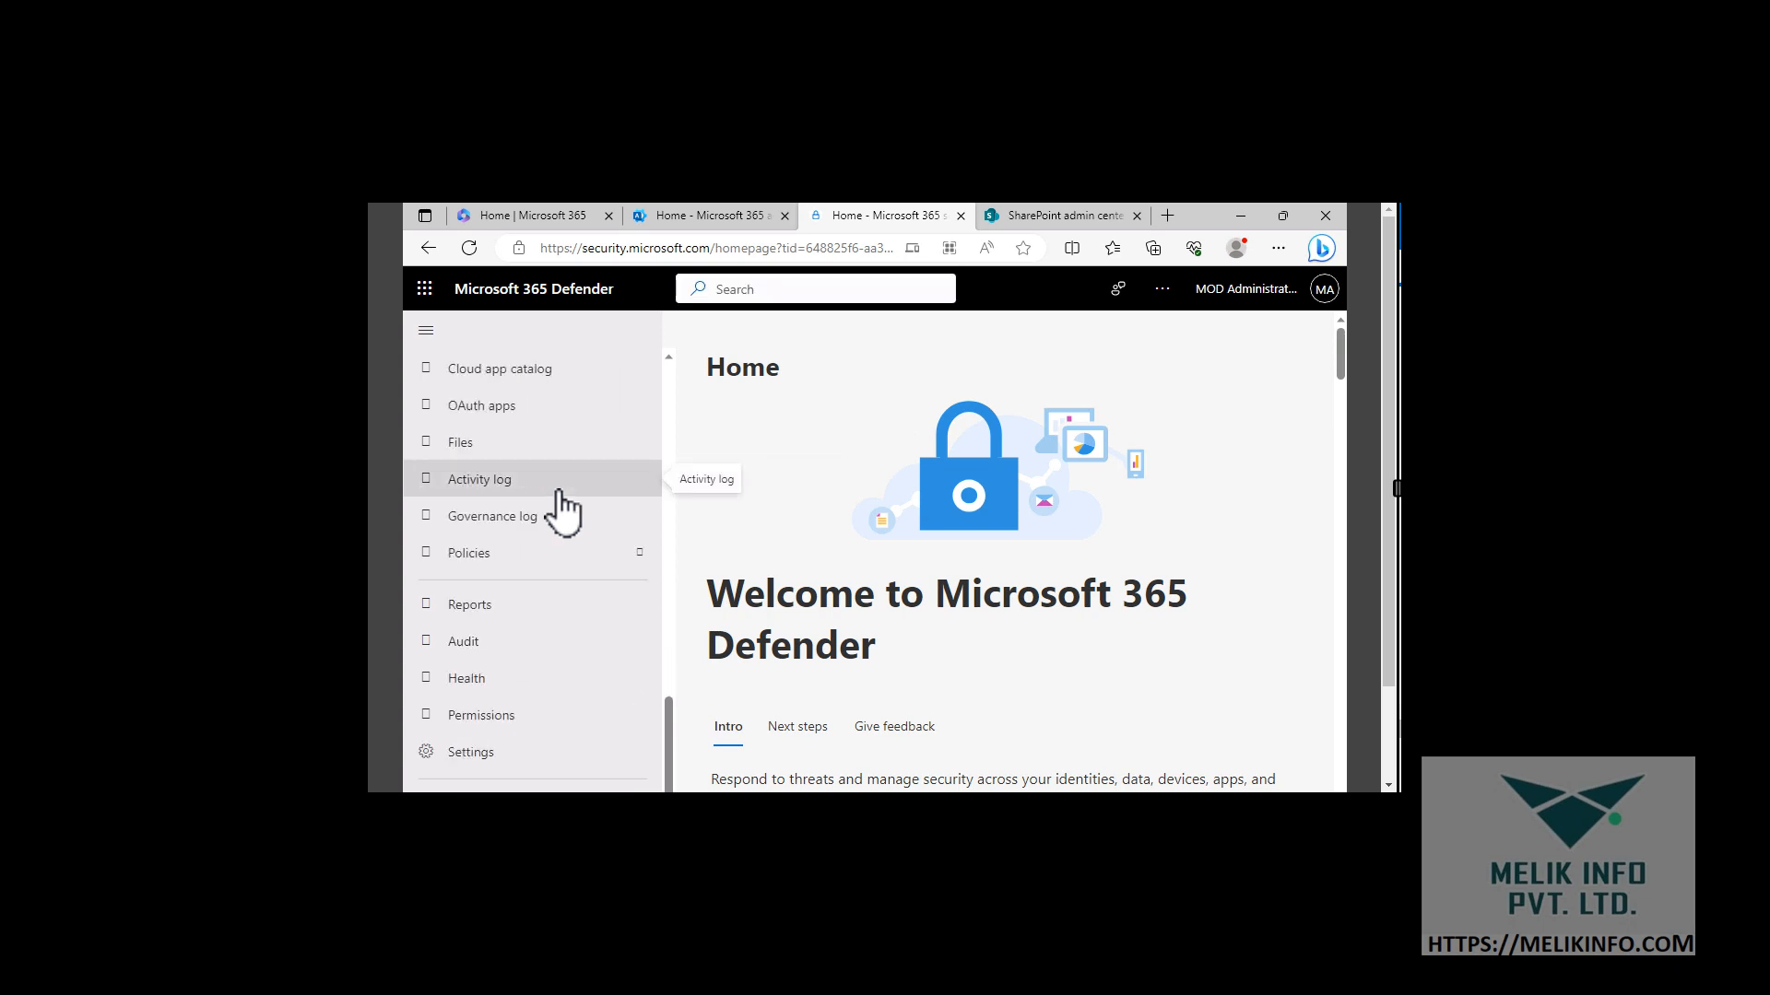
pyautogui.scroll(2, 560, 509)
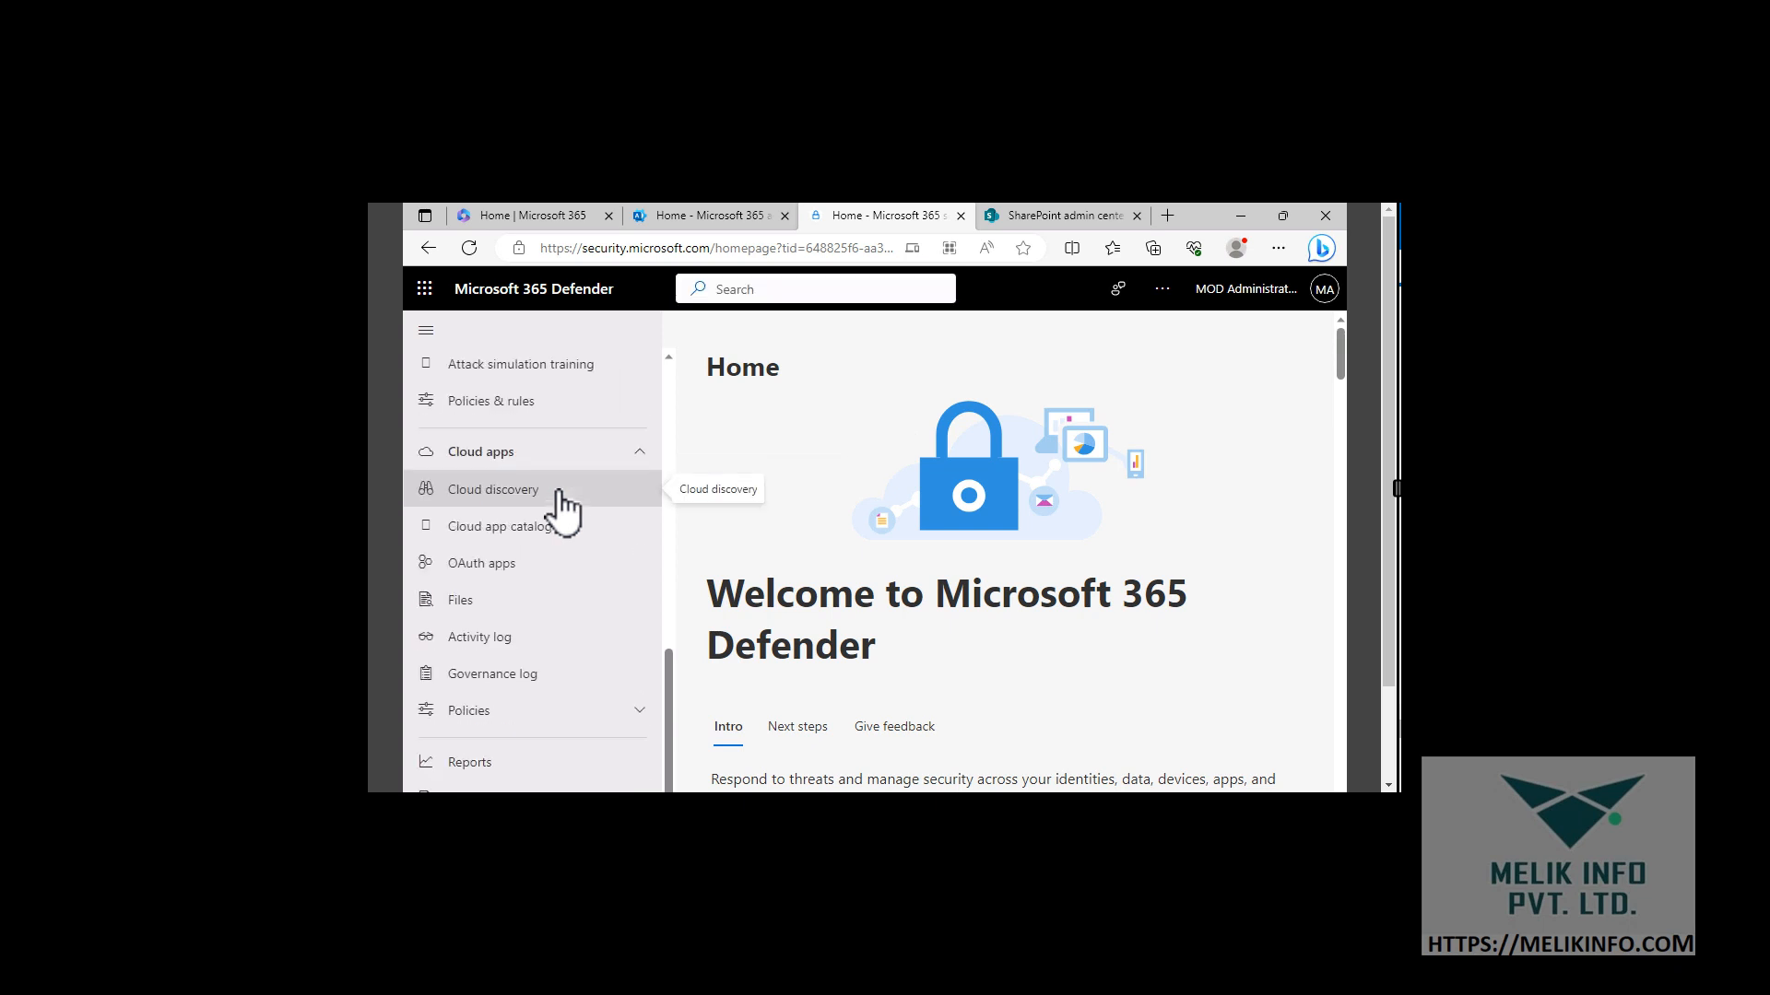
pyautogui.scroll(4, 560, 510)
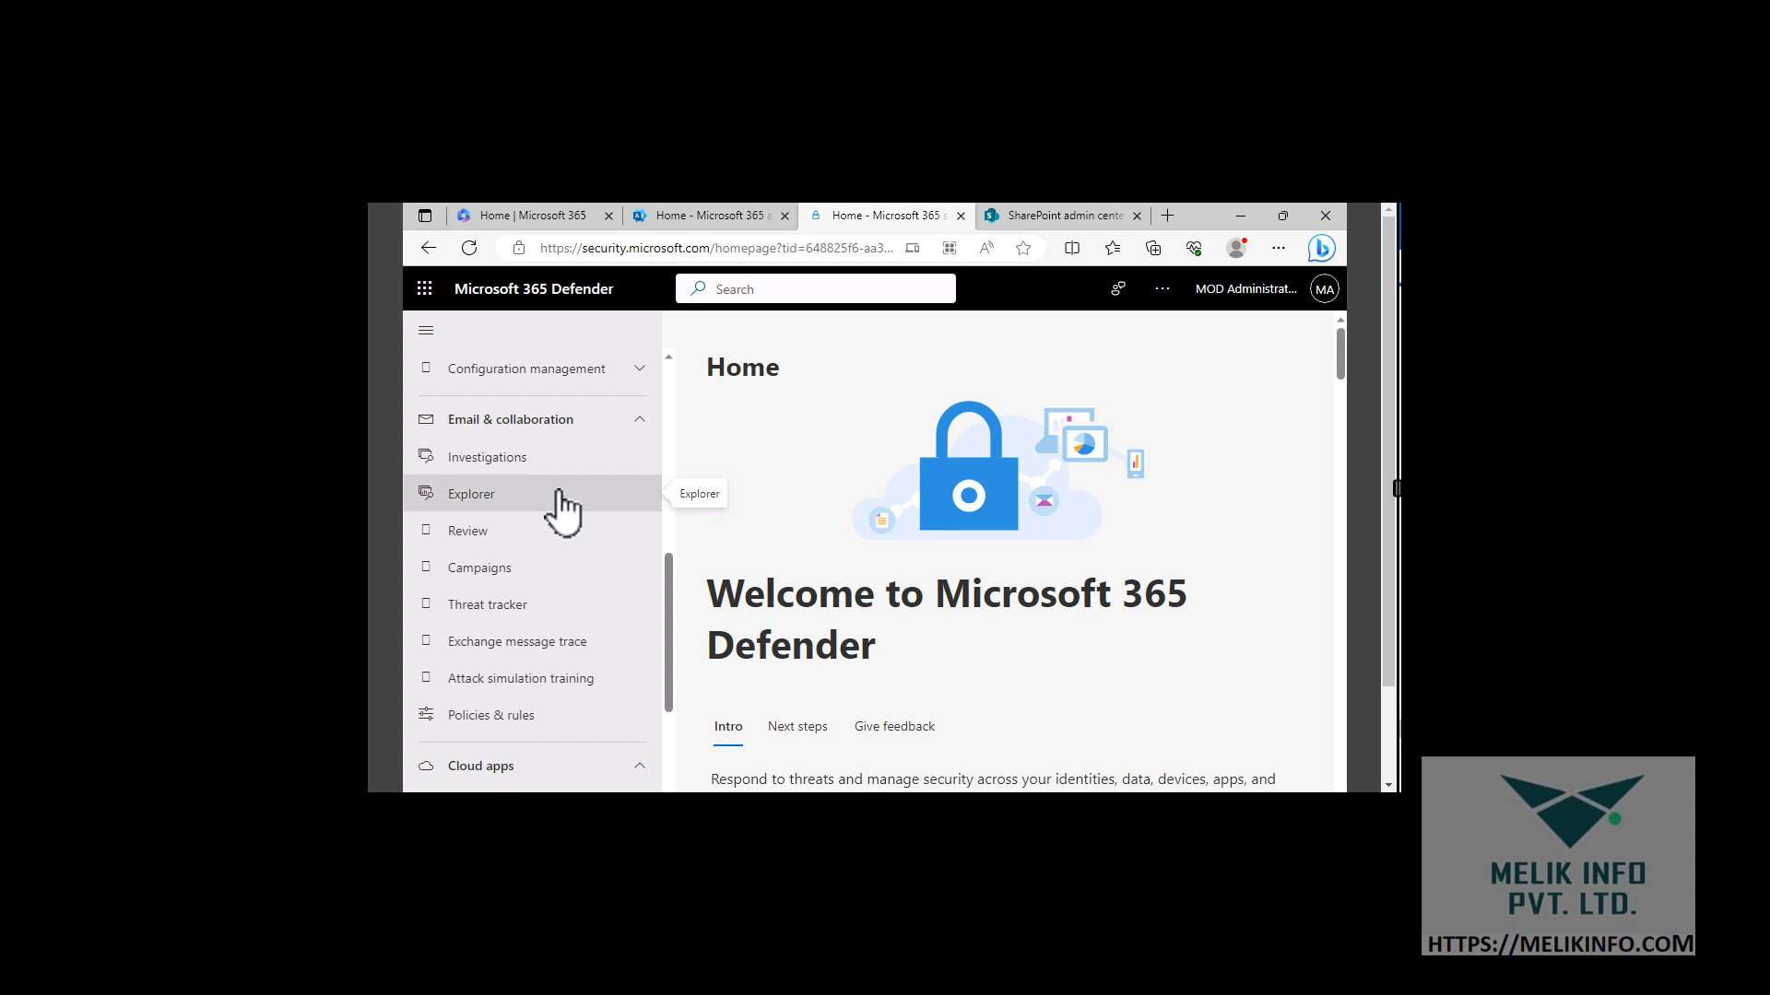
pyautogui.scroll(2, 560, 510)
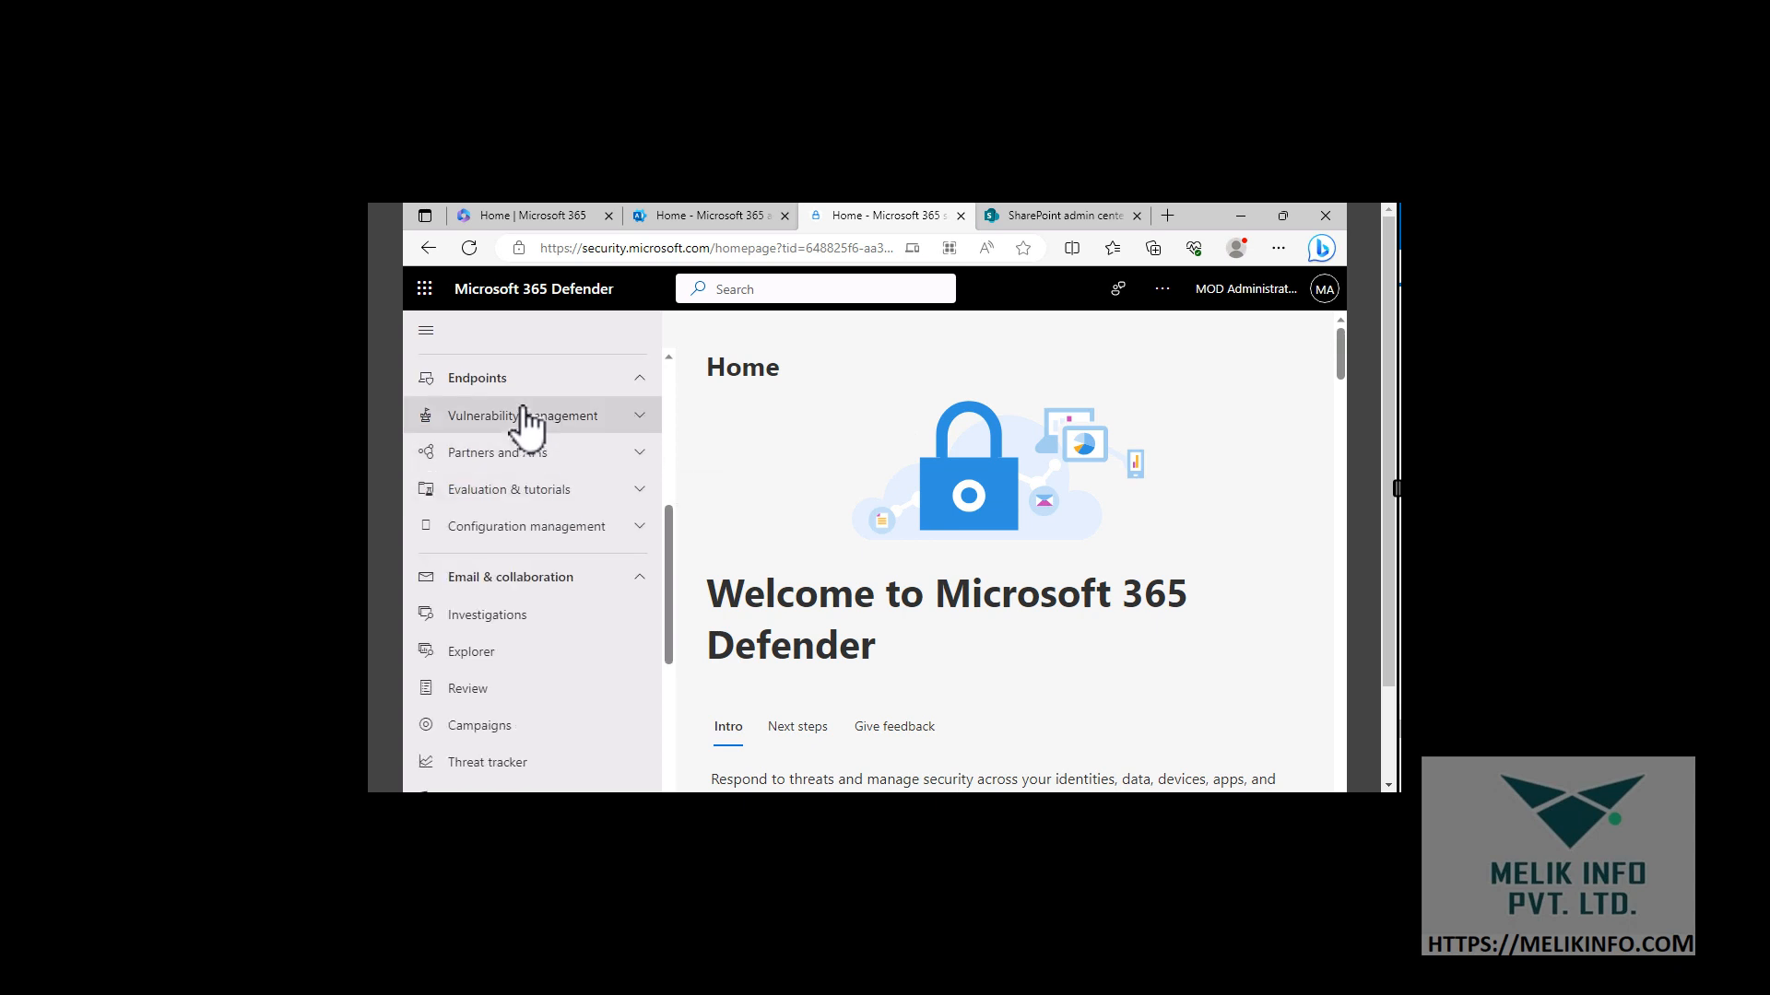
pyautogui.scroll(2, 522, 426)
pyautogui.scroll(4, 530, 438)
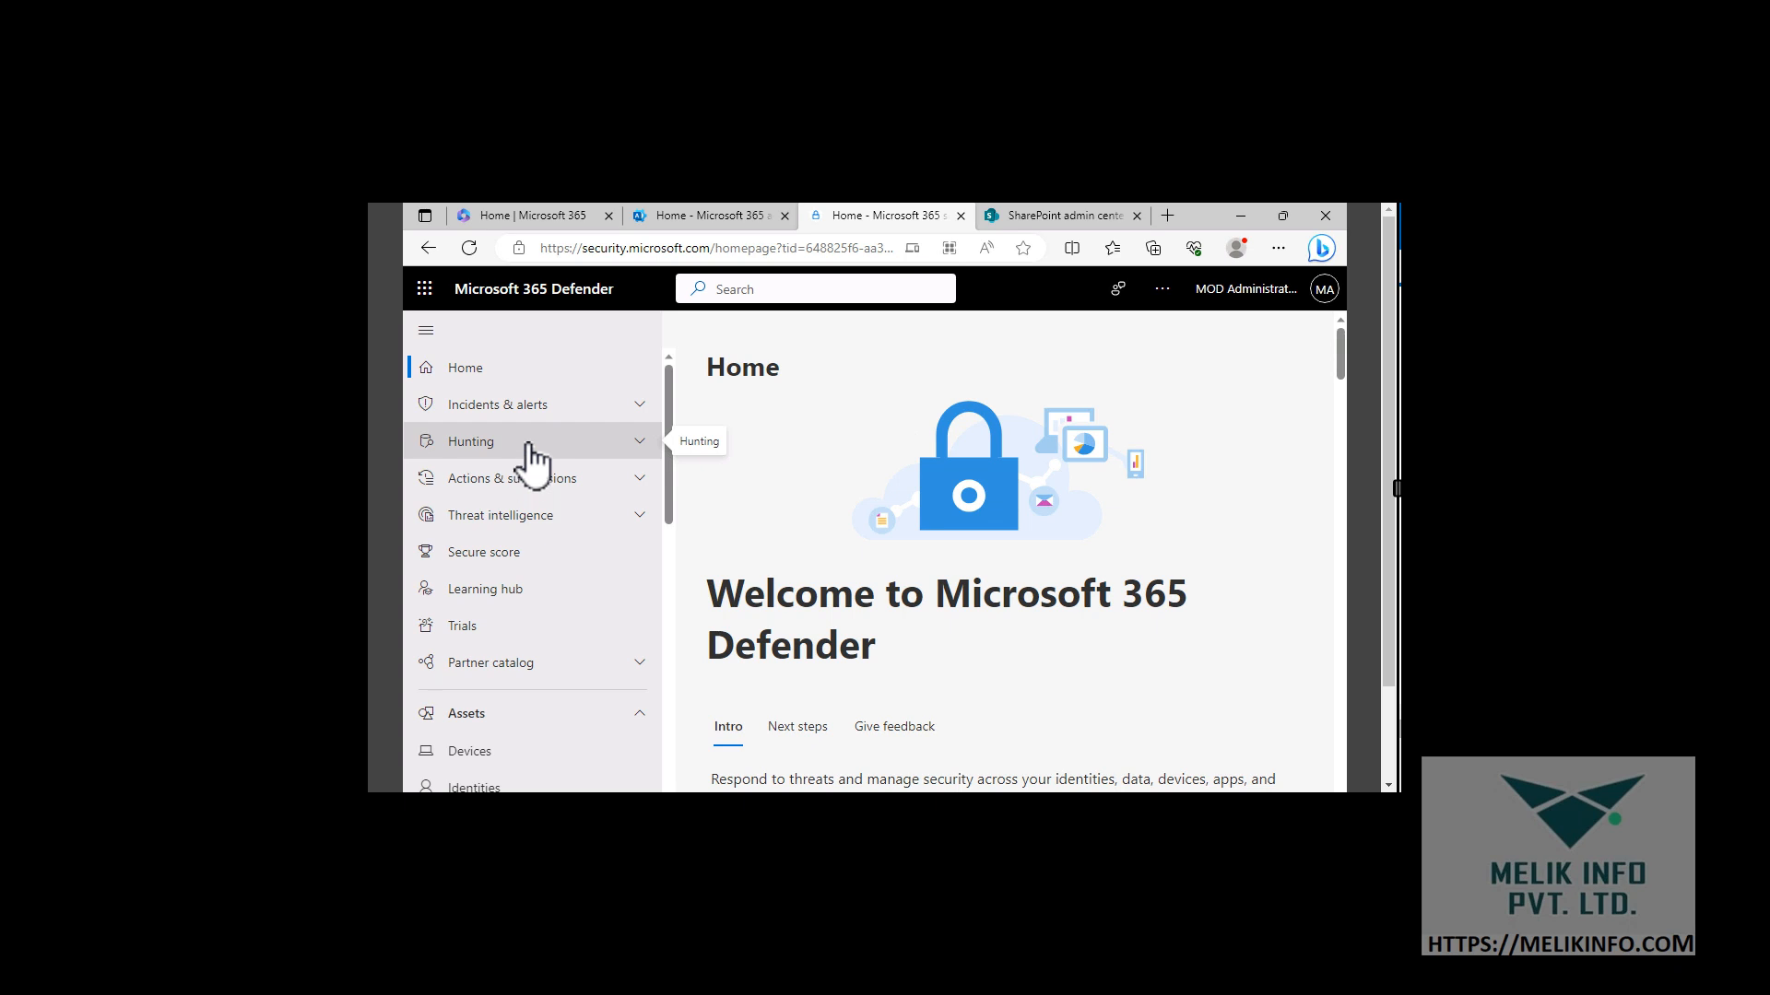
# Review the Assets, Endpoints, Email & collaboration and Cloud apps groups in the Defender navigation
pyautogui.scroll(-2, 529, 442)
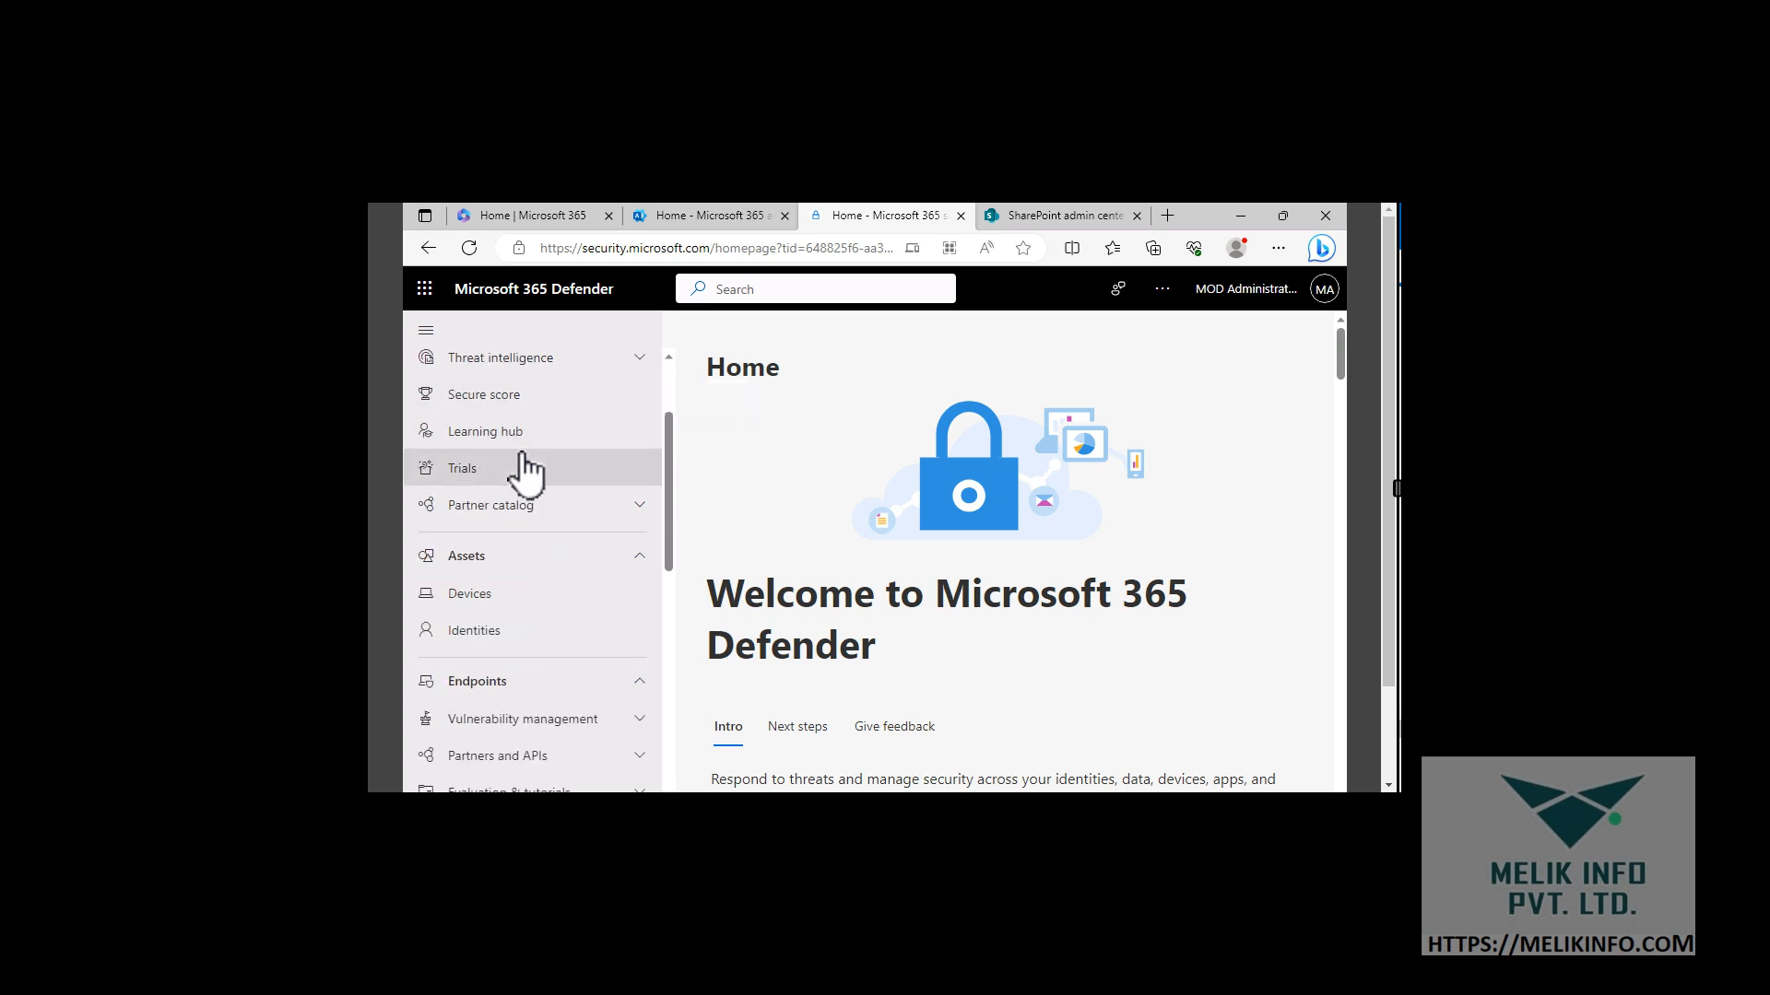
pyautogui.scroll(-2, 526, 466)
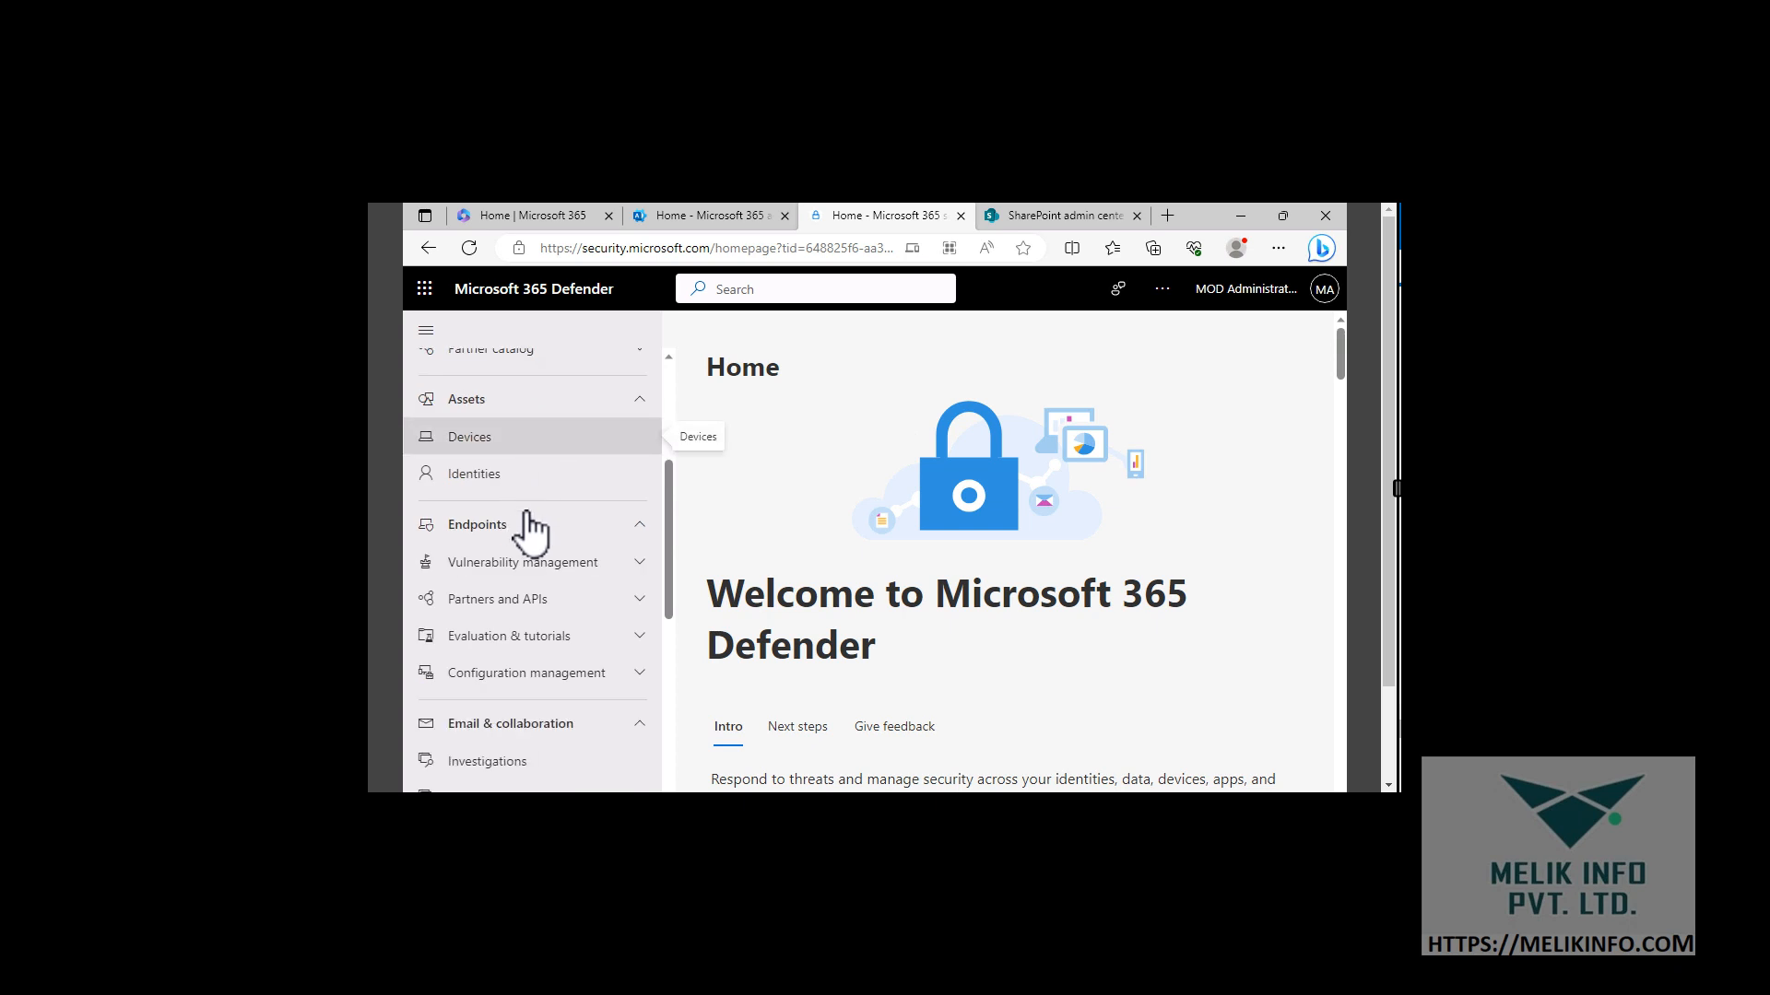
pyautogui.scroll(-2, 523, 511)
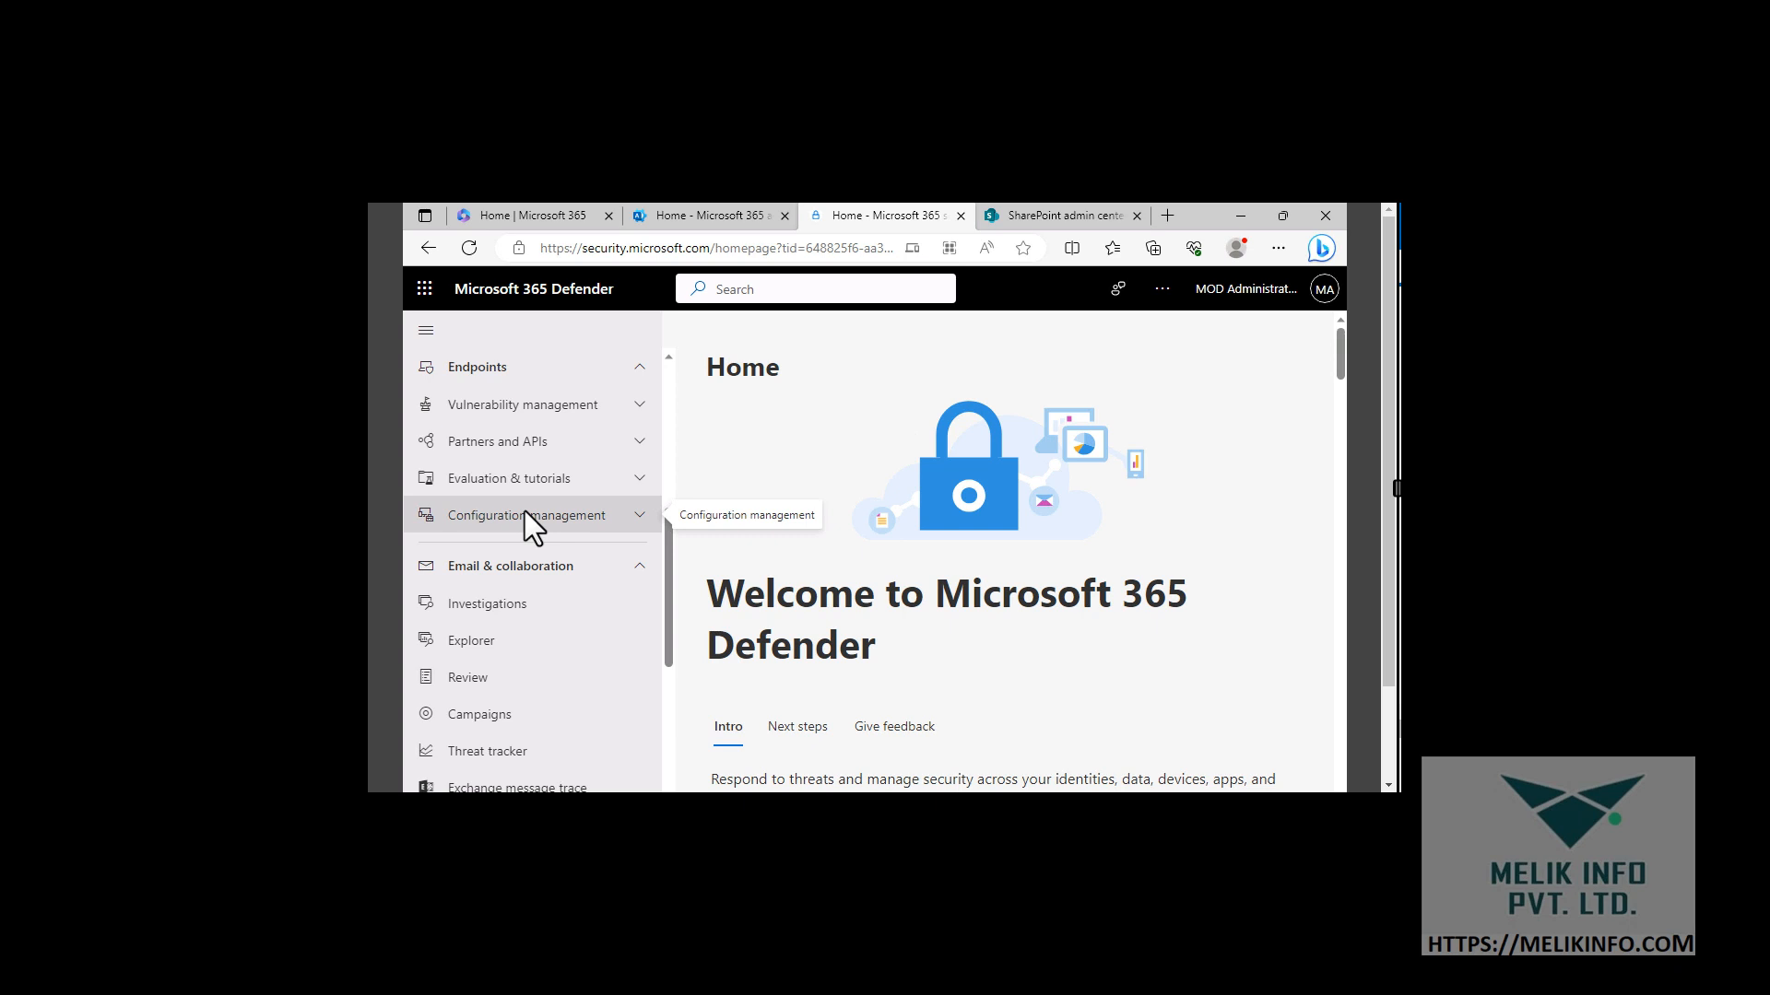
pyautogui.scroll(-5, 526, 516)
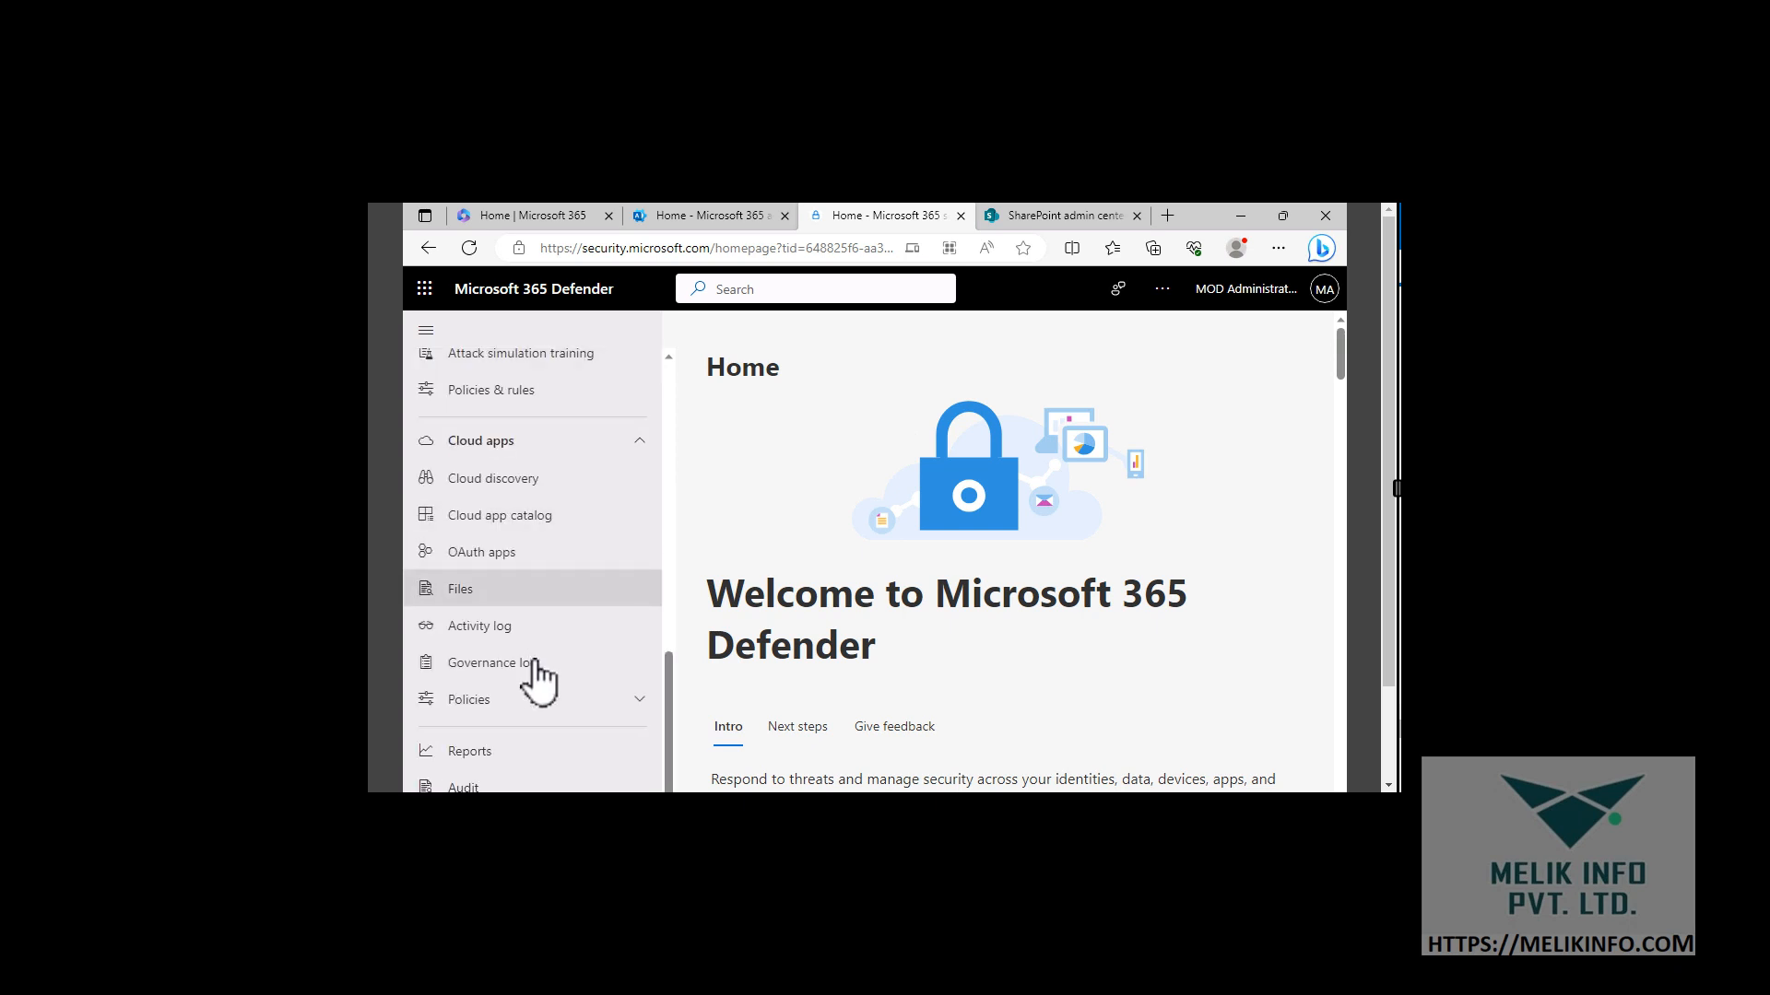
pyautogui.scroll(-2, 535, 679)
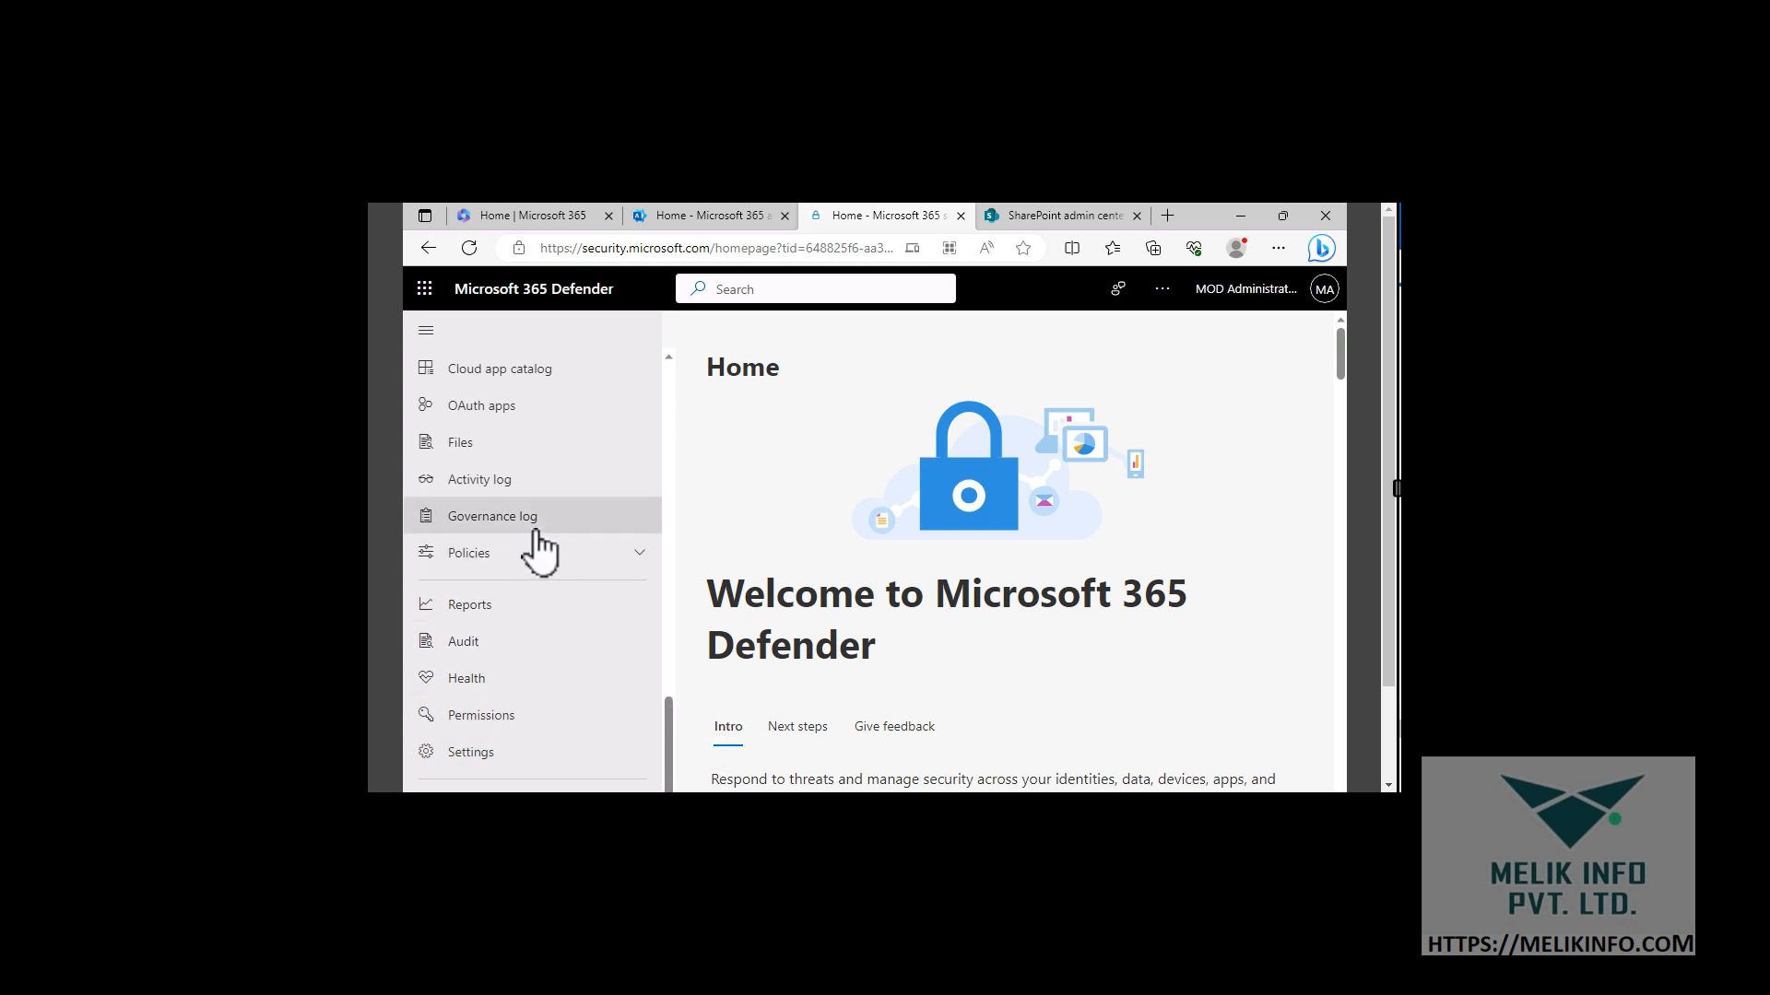
pyautogui.scroll(2, 539, 551)
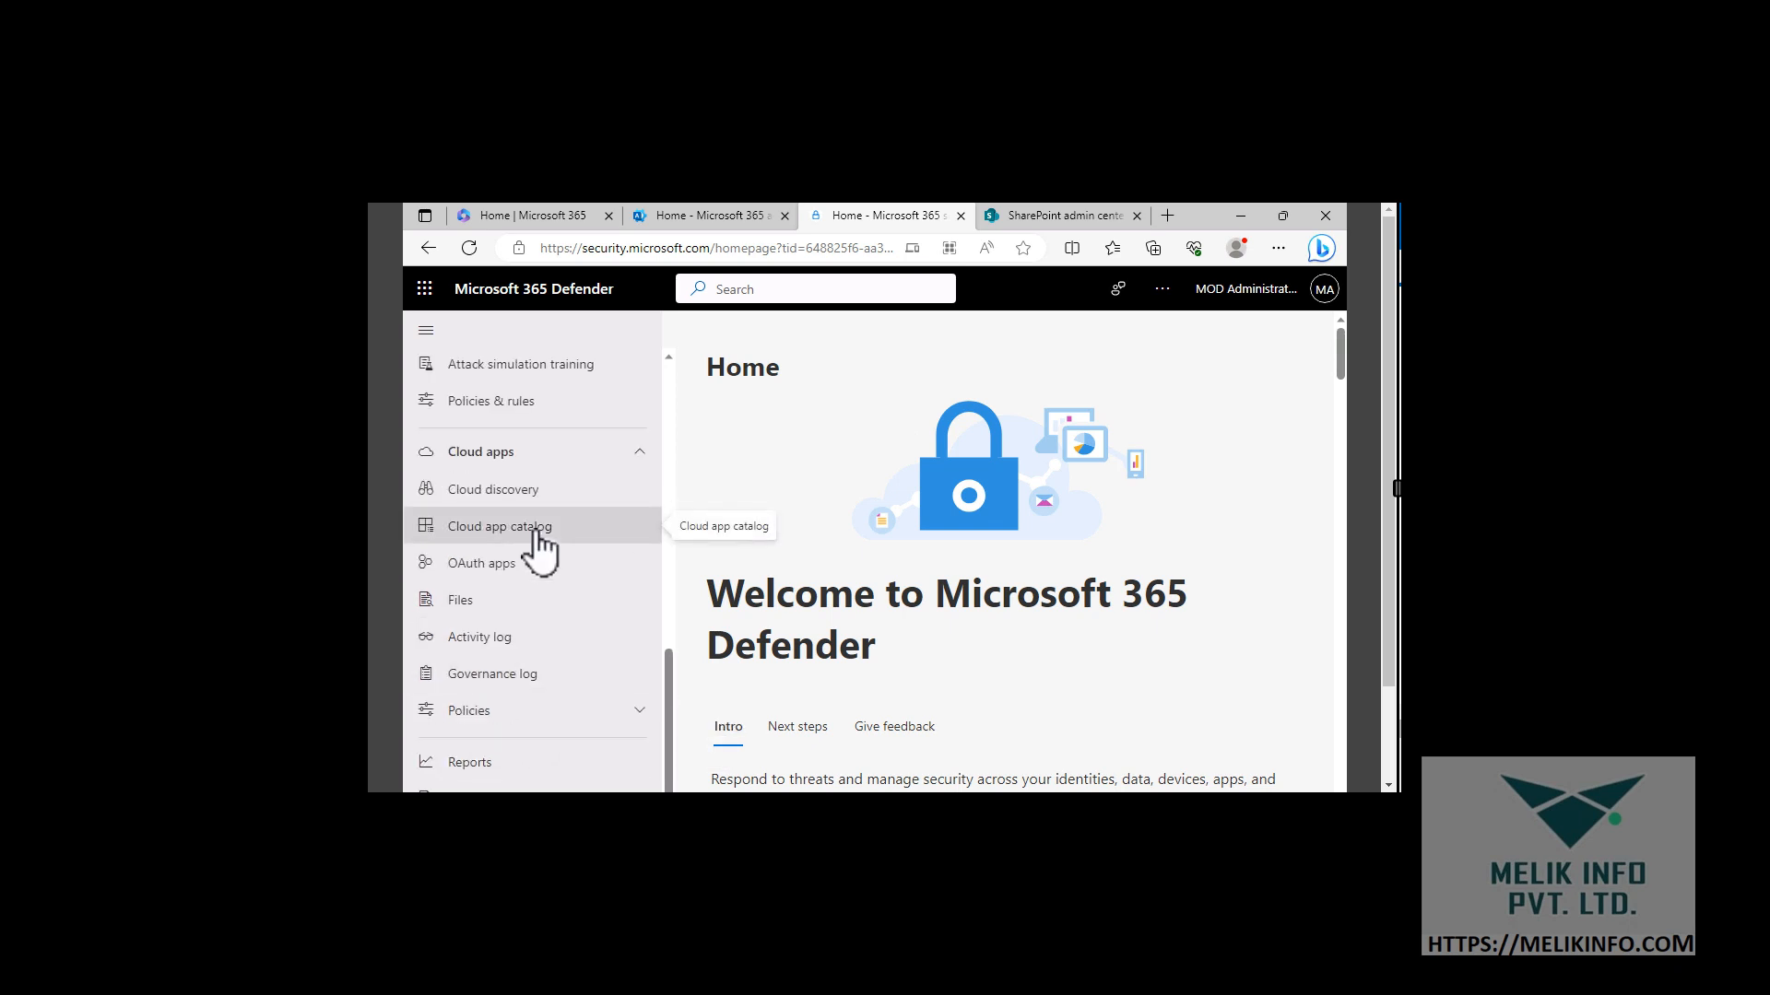
pyautogui.scroll(2, 535, 534)
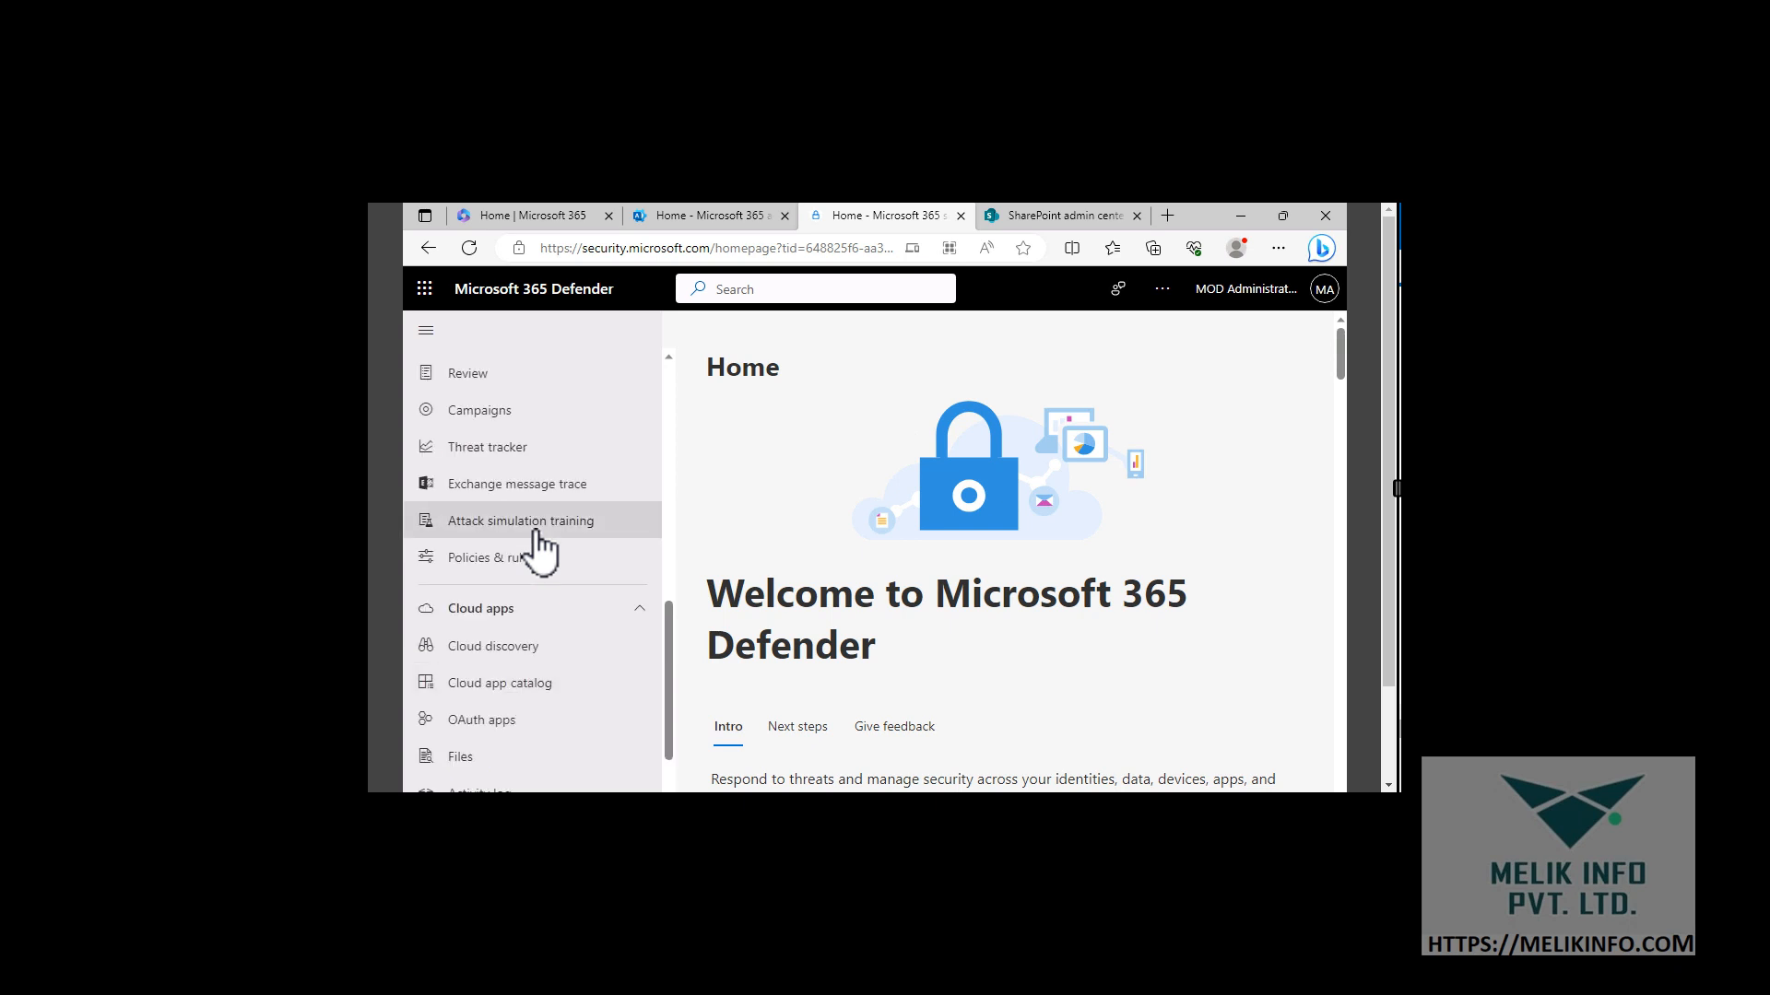
pyautogui.scroll(2, 544, 592)
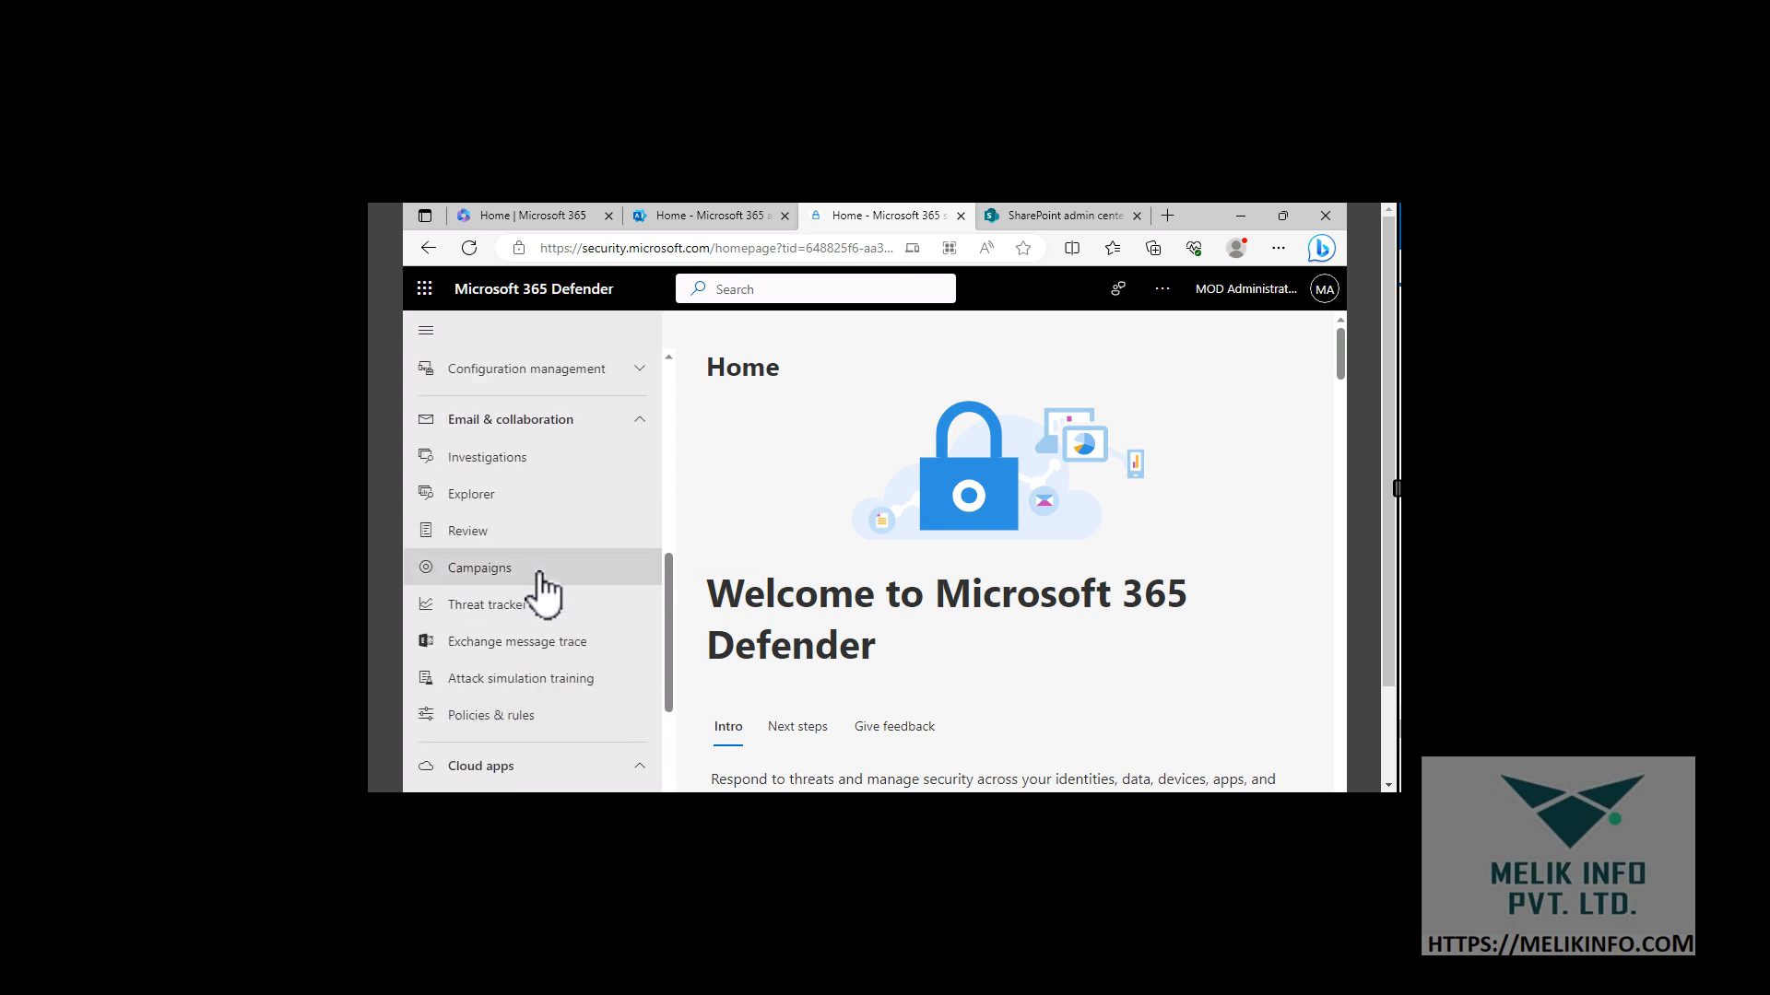
pyautogui.scroll(2, 543, 592)
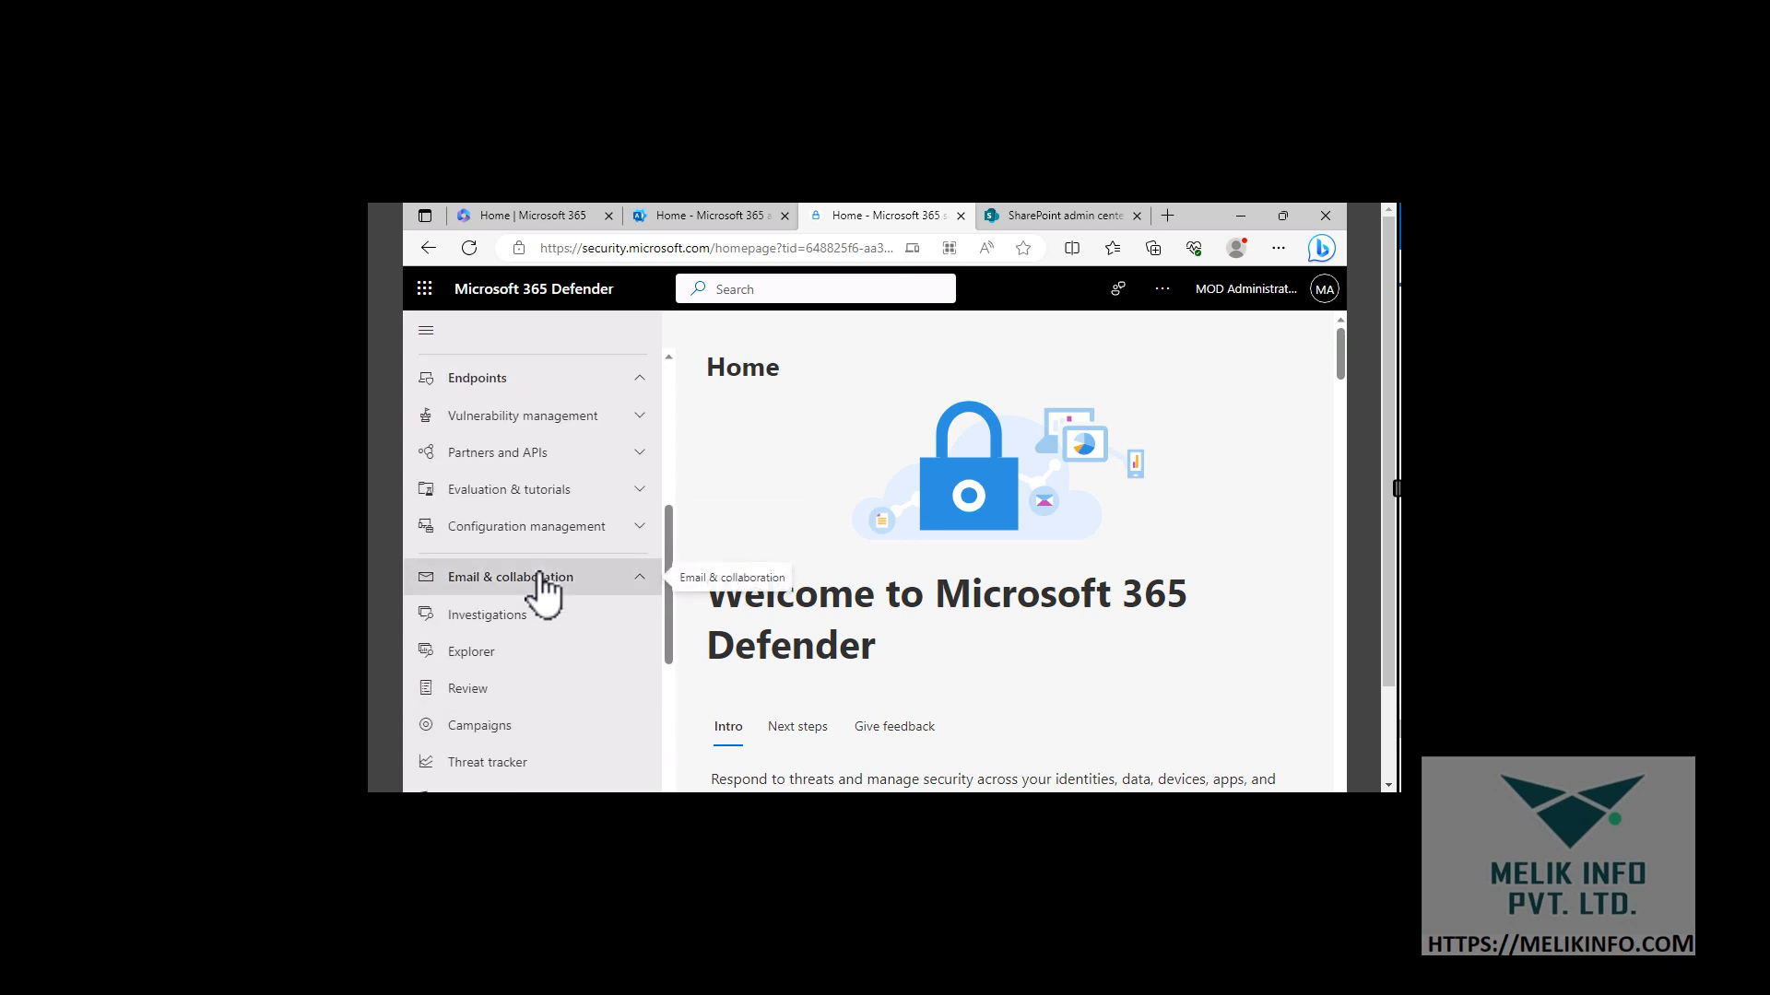
pyautogui.scroll(2, 543, 592)
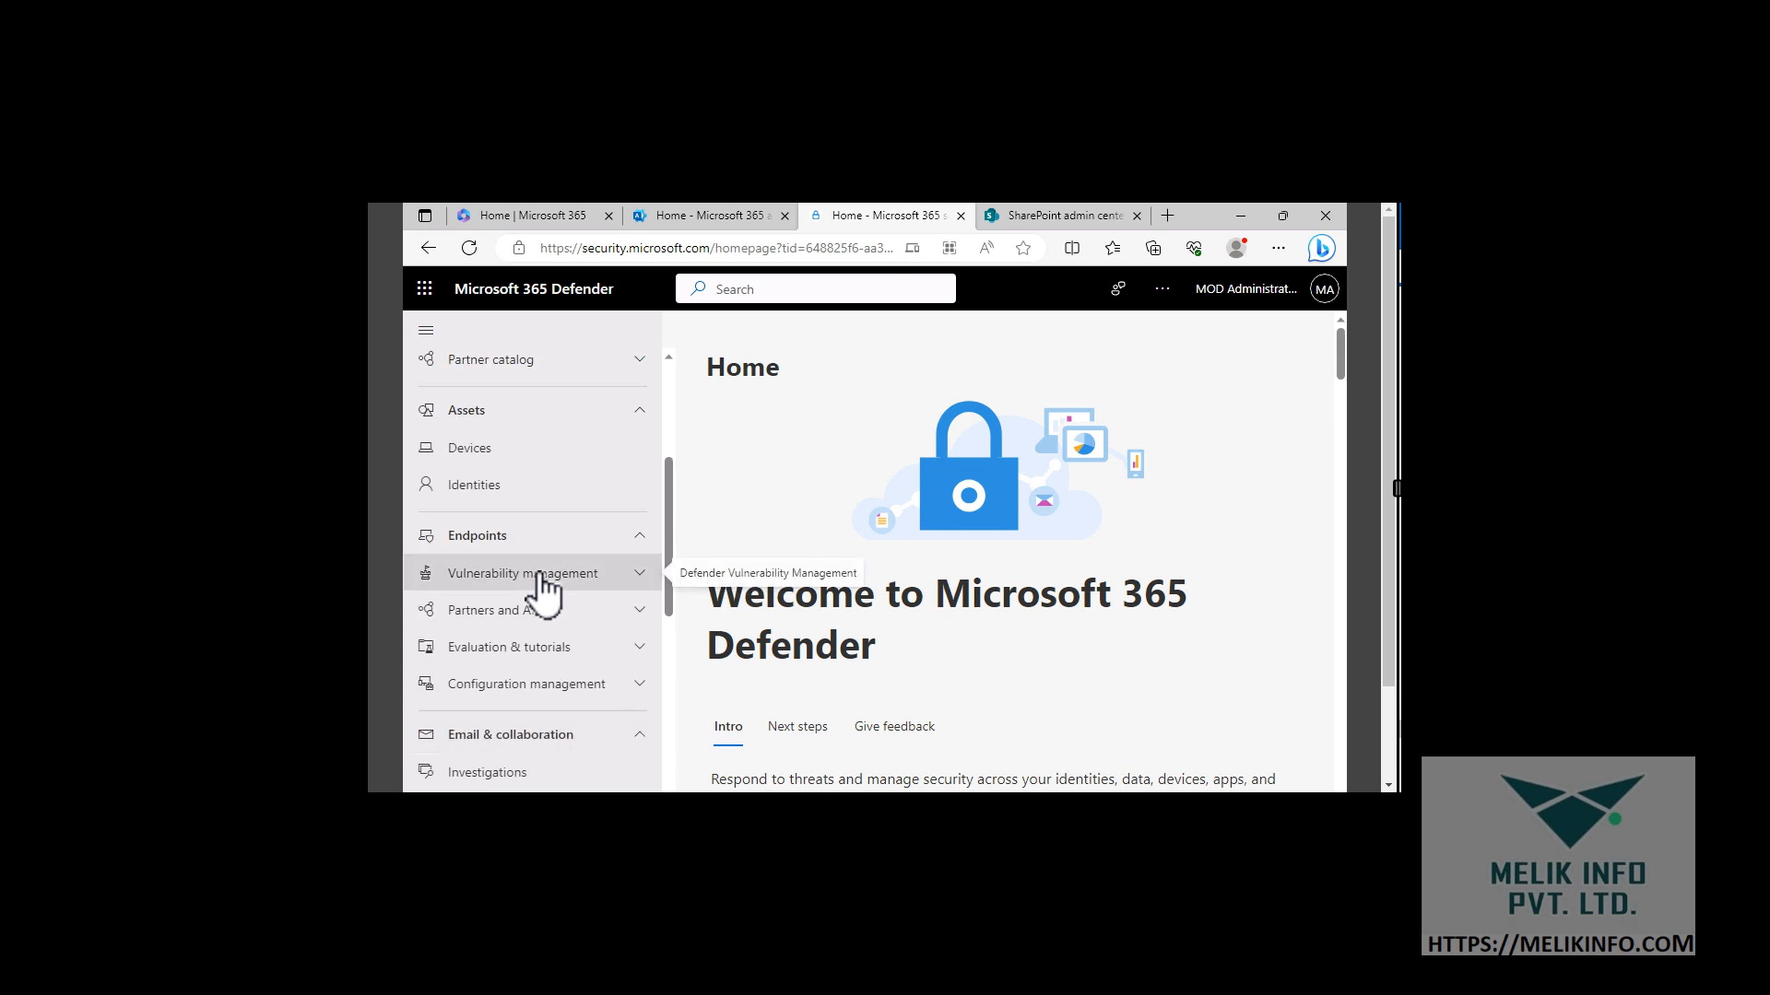
pyautogui.scroll(2, 546, 593)
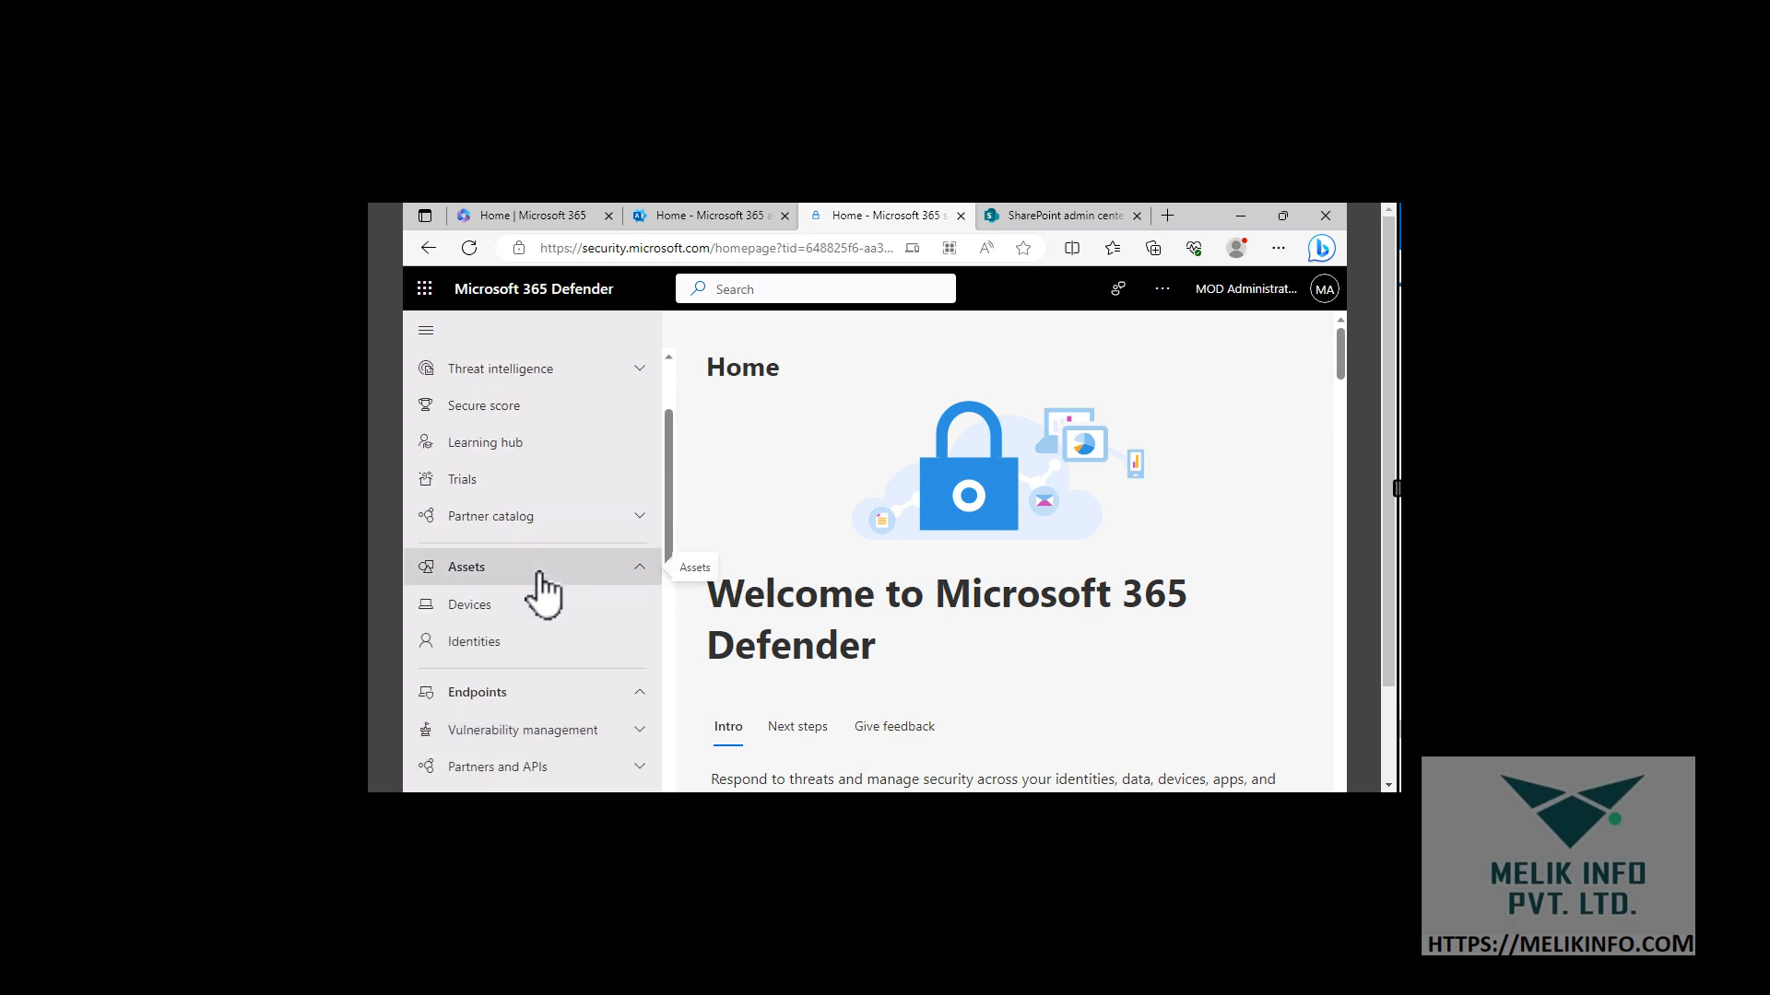
pyautogui.scroll(2, 544, 592)
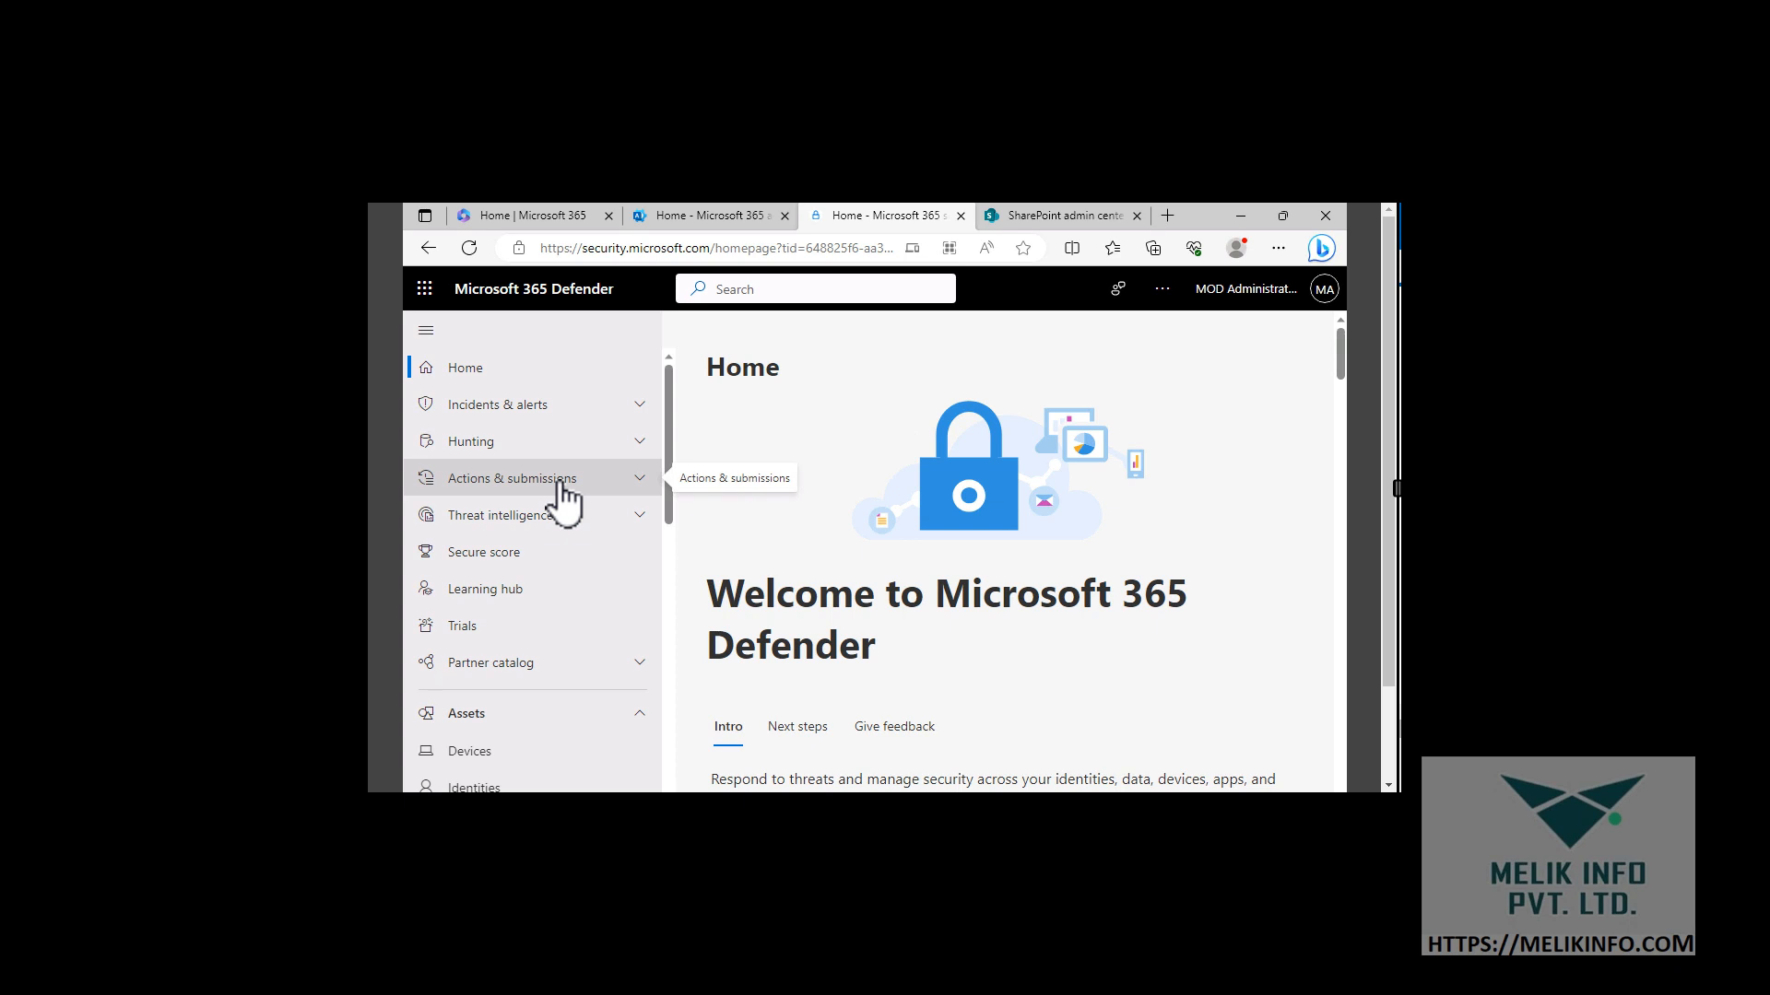
# Open the Audit page in Microsoft 365 Defender and dismiss the tip about searching by an activity's operation name
pyautogui.scroll(-2, 564, 498)
pyautogui.scroll(-2, 564, 500)
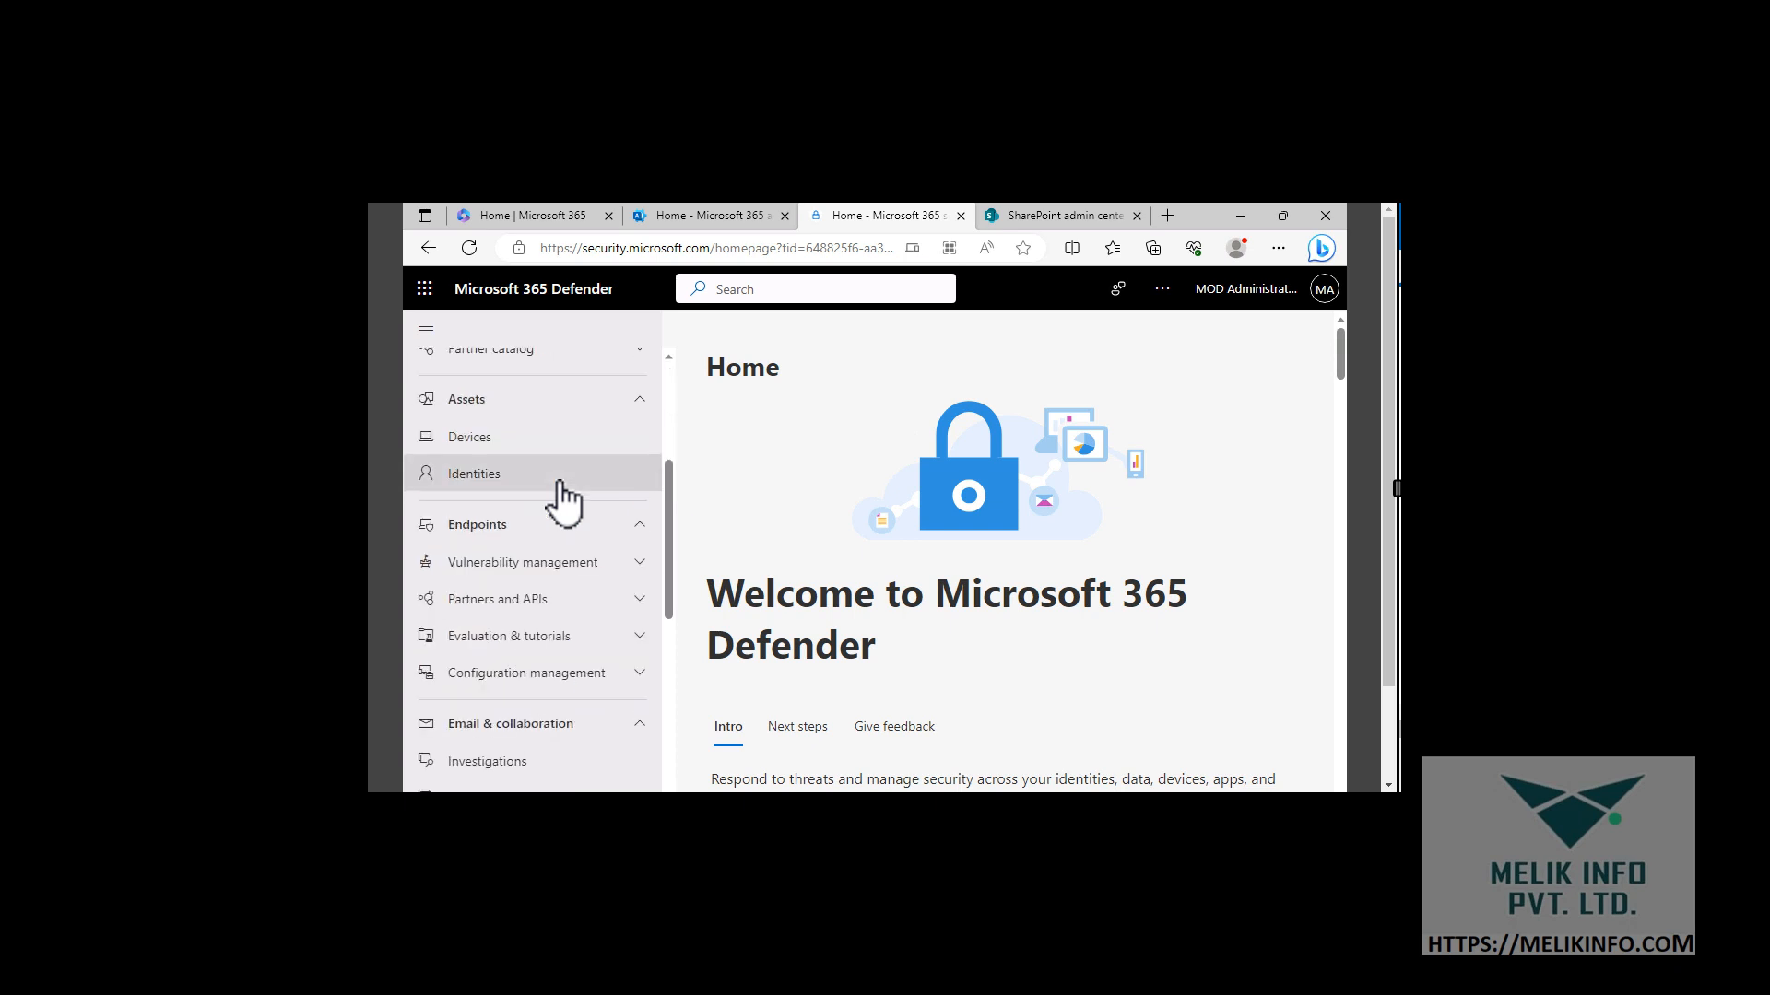
pyautogui.scroll(-2, 564, 500)
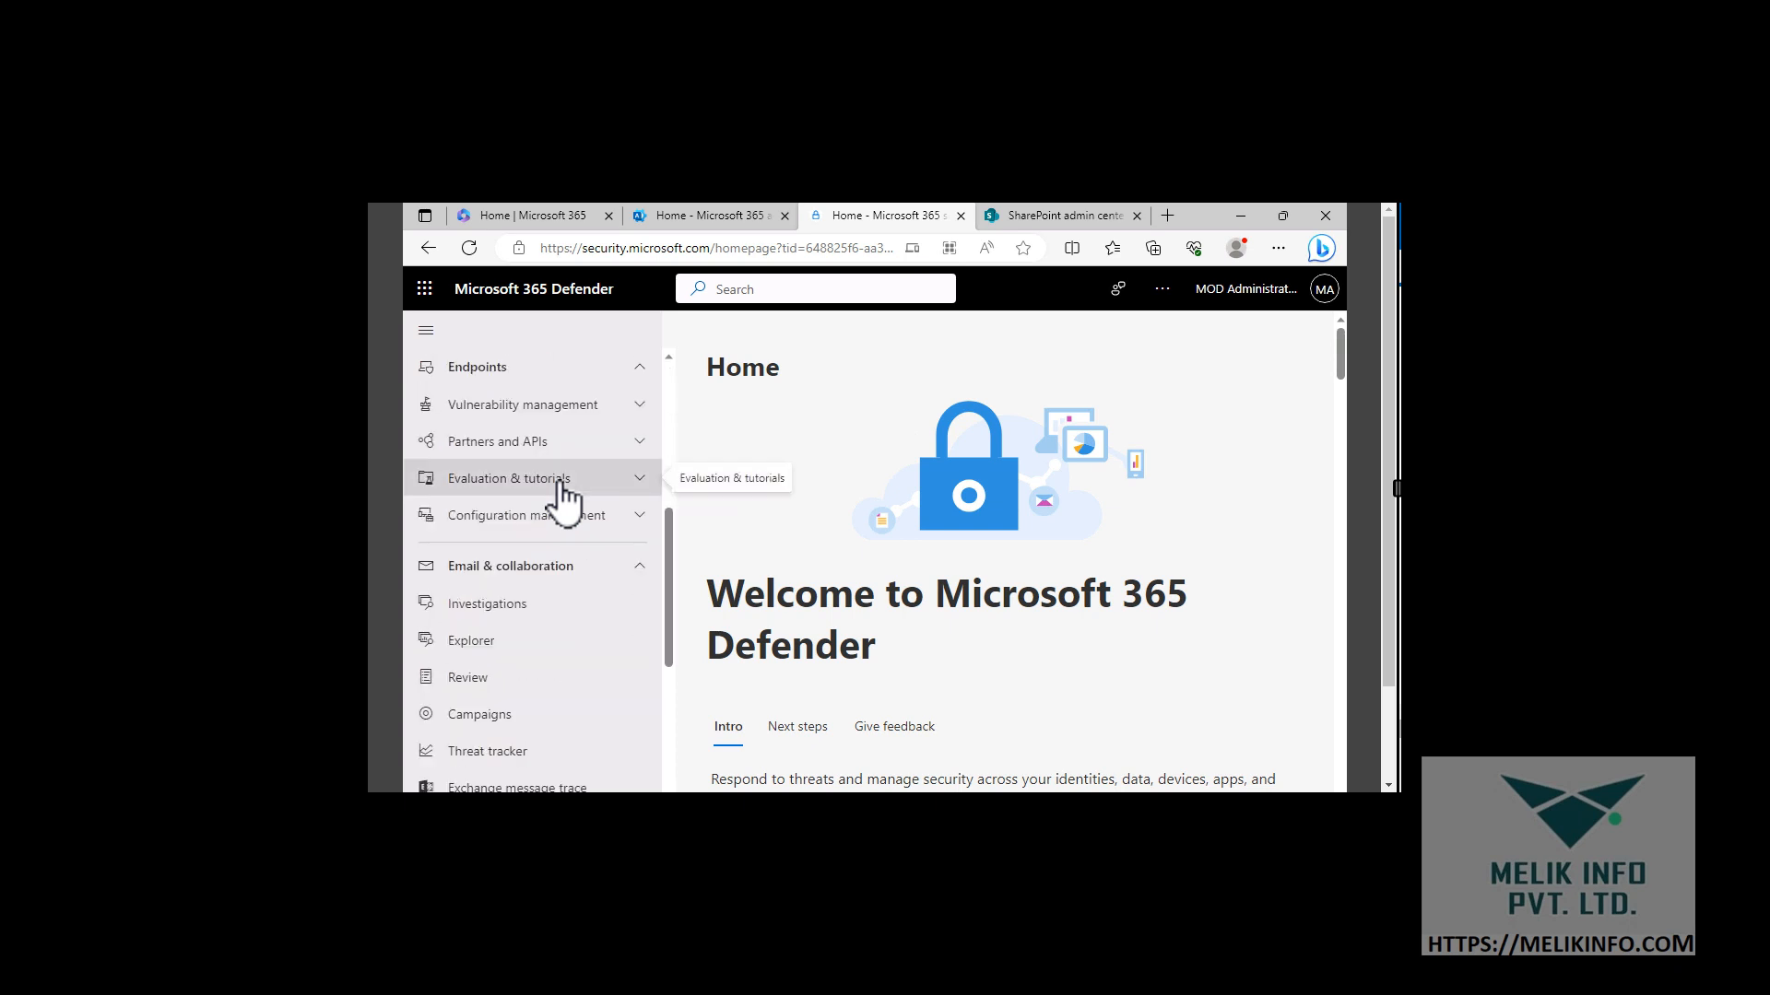
pyautogui.scroll(2, 564, 500)
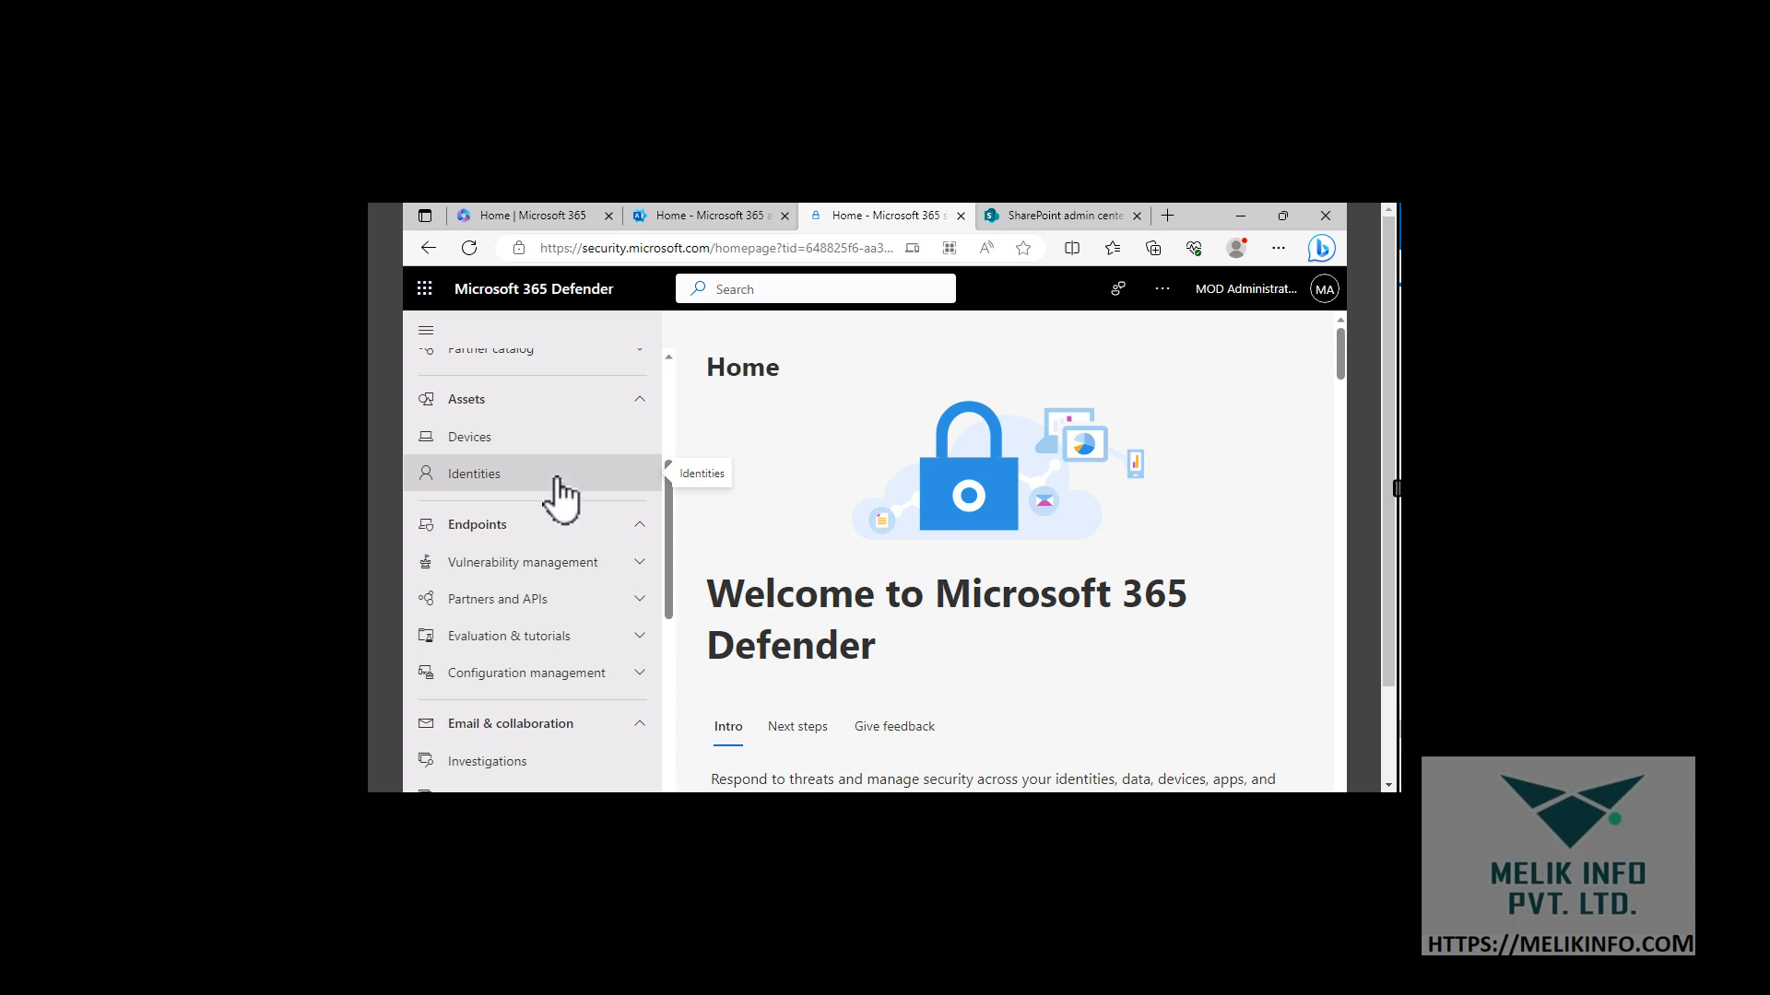
pyautogui.scroll(-2, 558, 498)
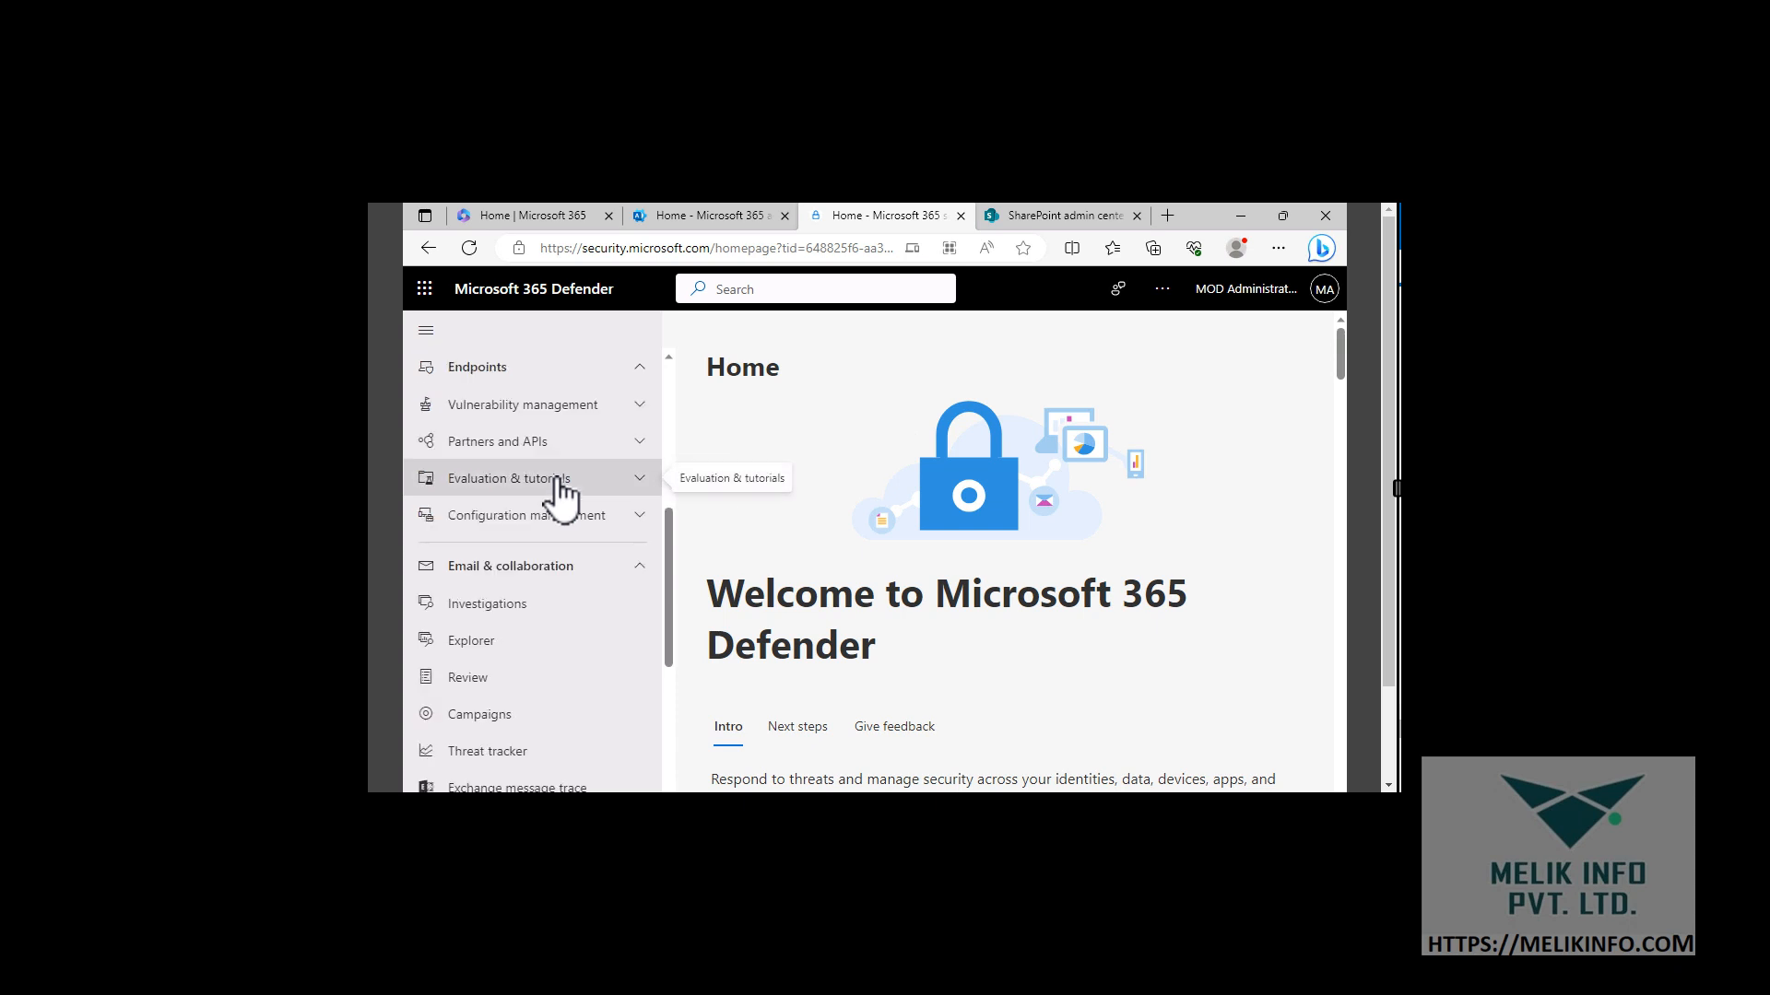
pyautogui.scroll(-2, 559, 498)
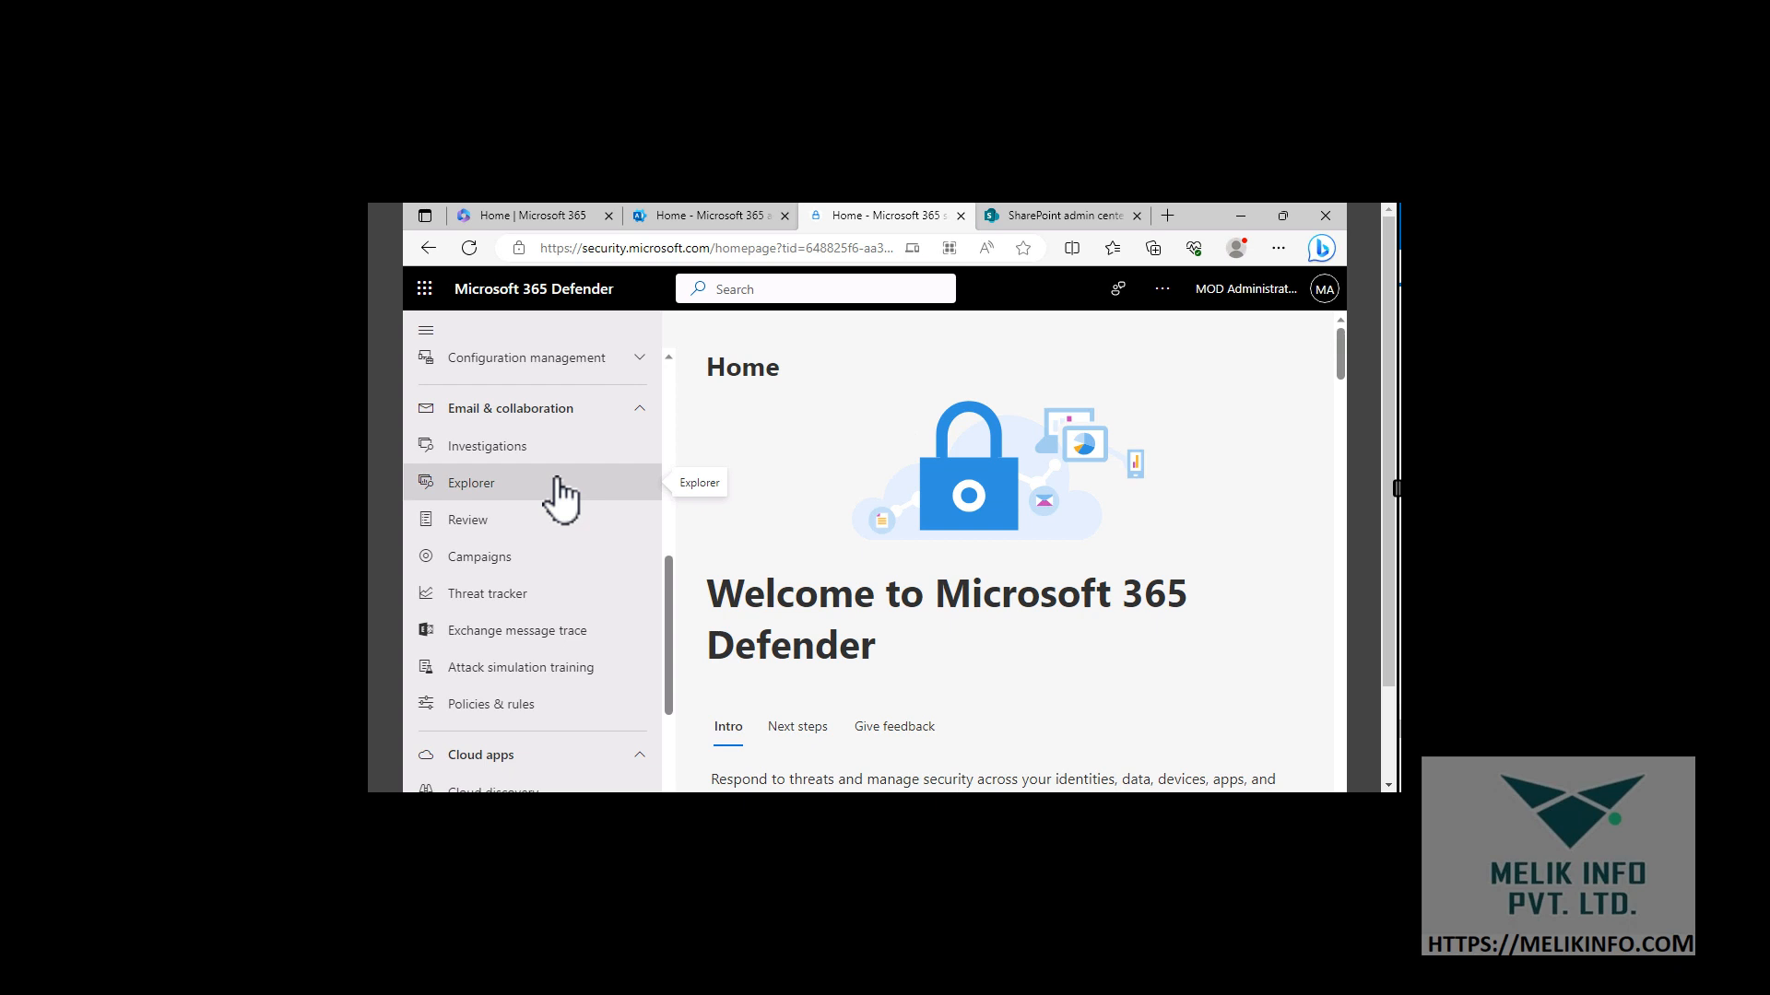
pyautogui.scroll(-2, 558, 498)
pyautogui.scroll(-2, 557, 498)
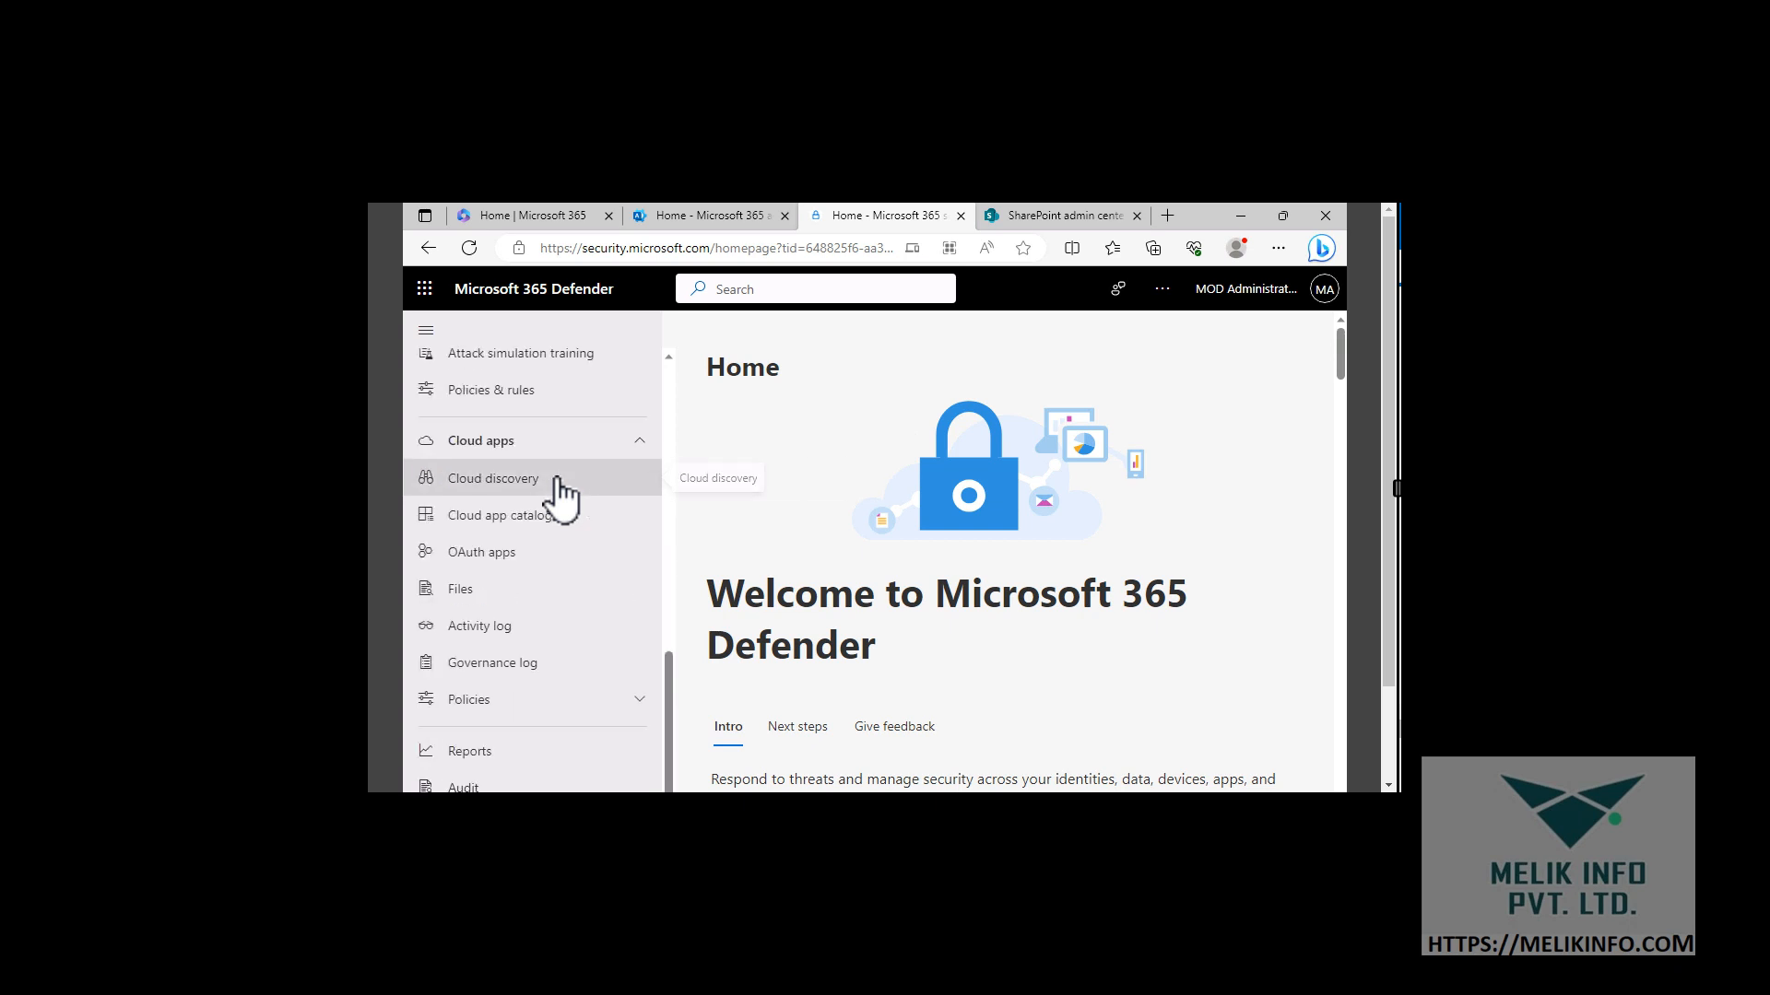
pyautogui.scroll(-2, 559, 497)
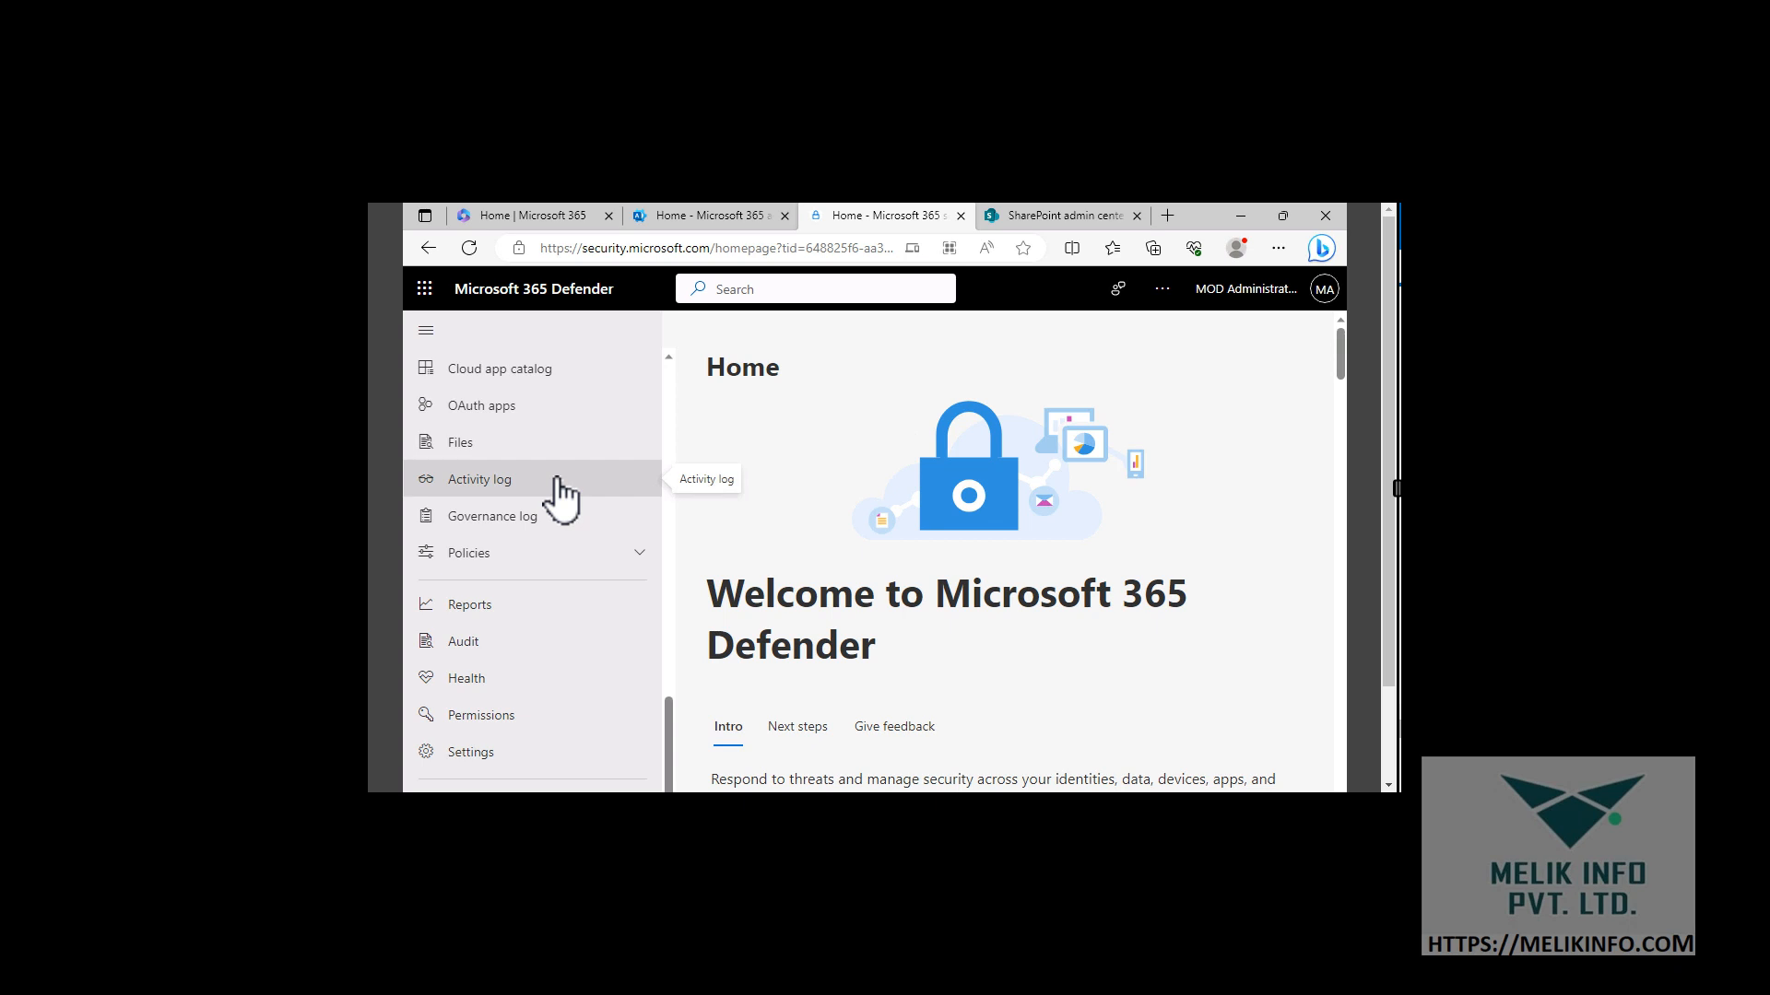
pyautogui.click(470, 680)
pyautogui.click(466, 649)
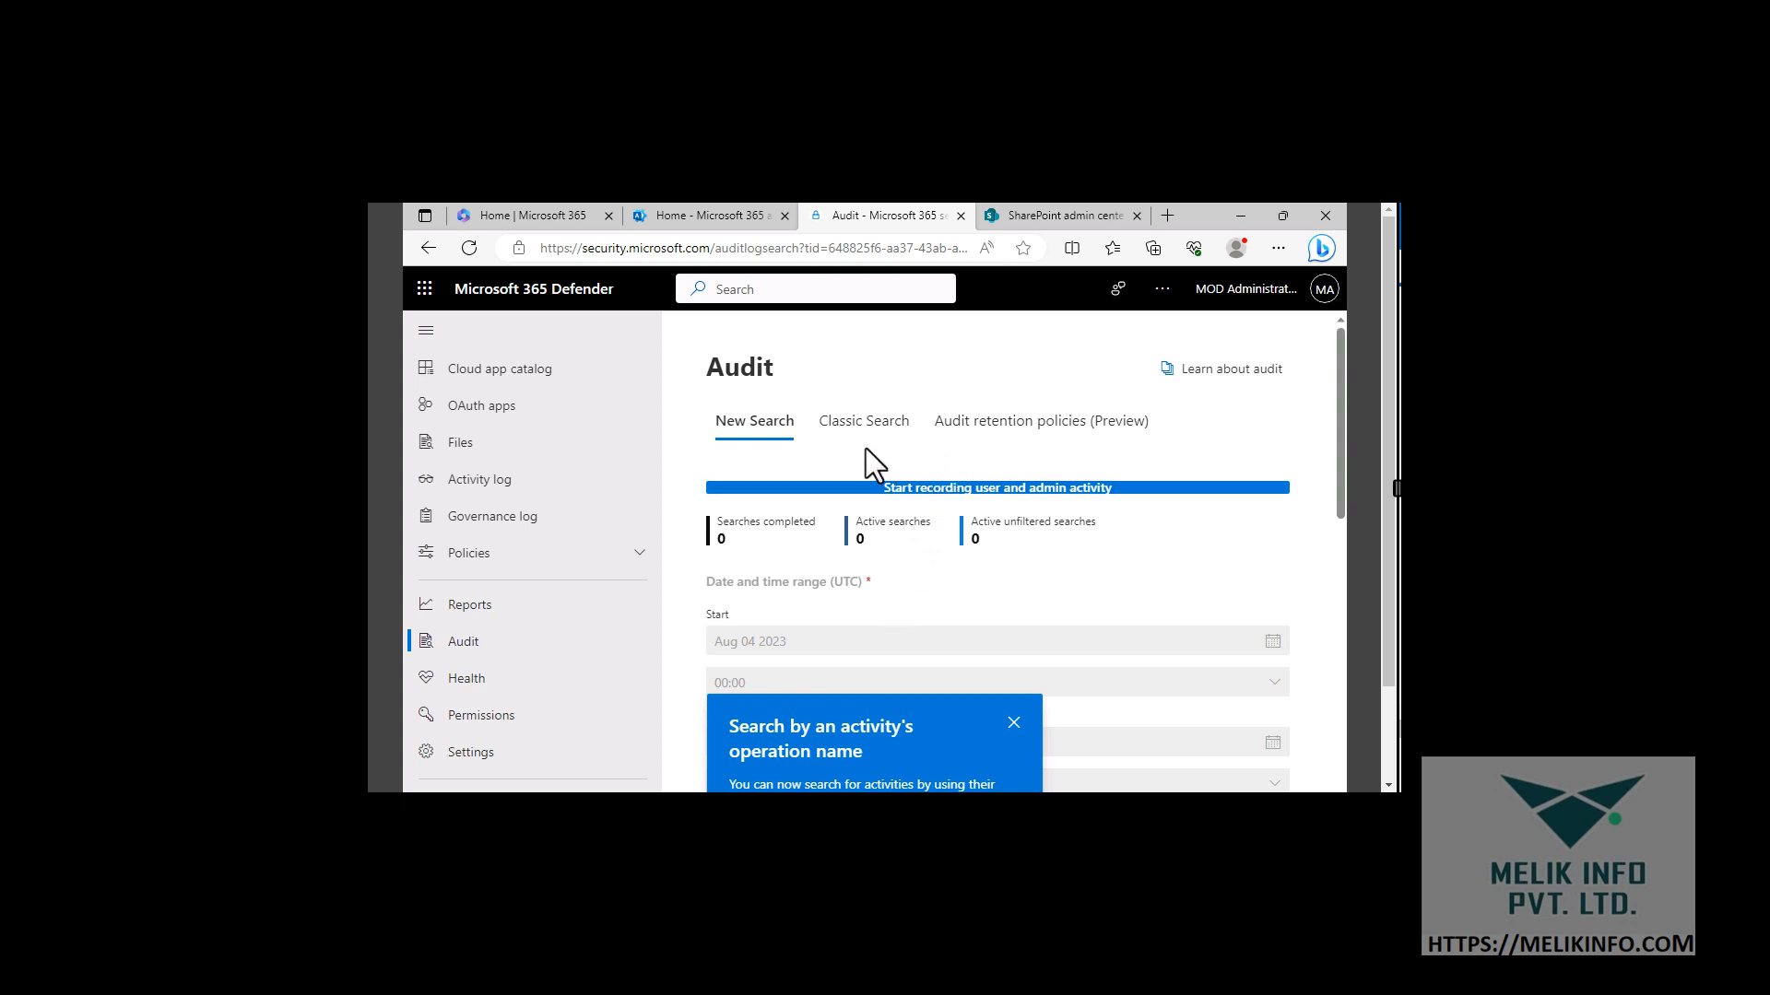
pyautogui.click(1014, 723)
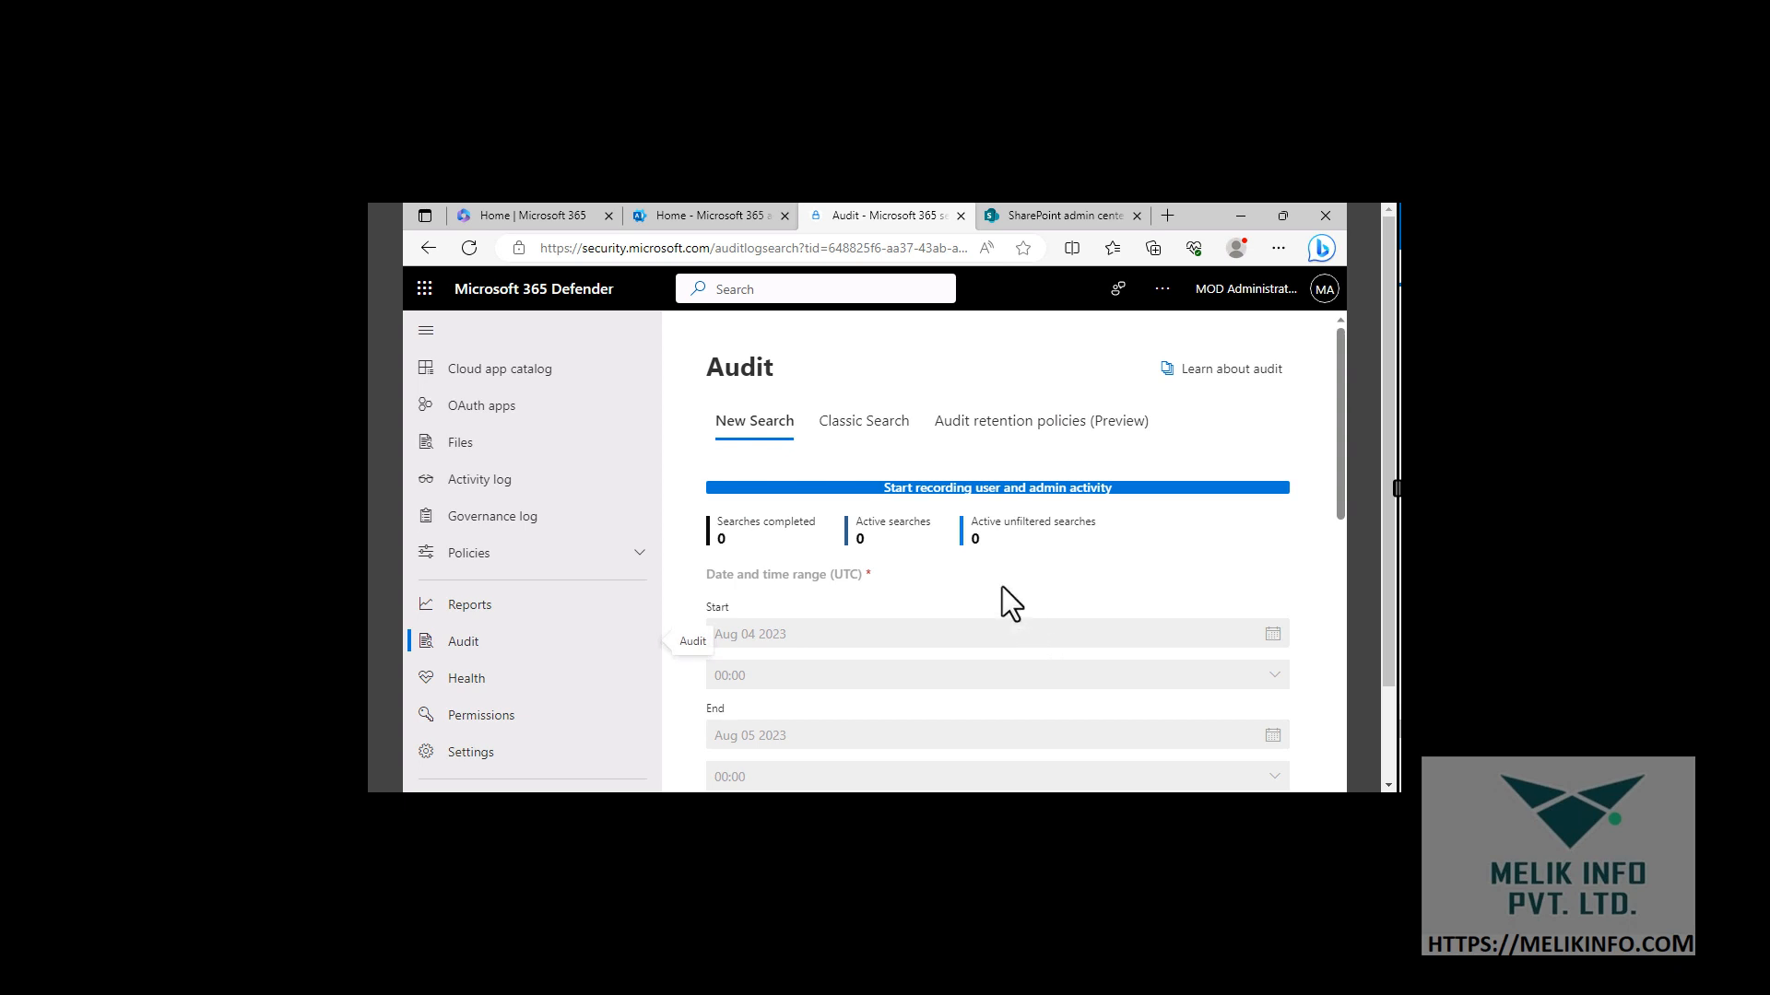
# Examine the New Search fields on the Audit page, from date range to workload, and reload the page
pyautogui.scroll(-2, 1003, 588)
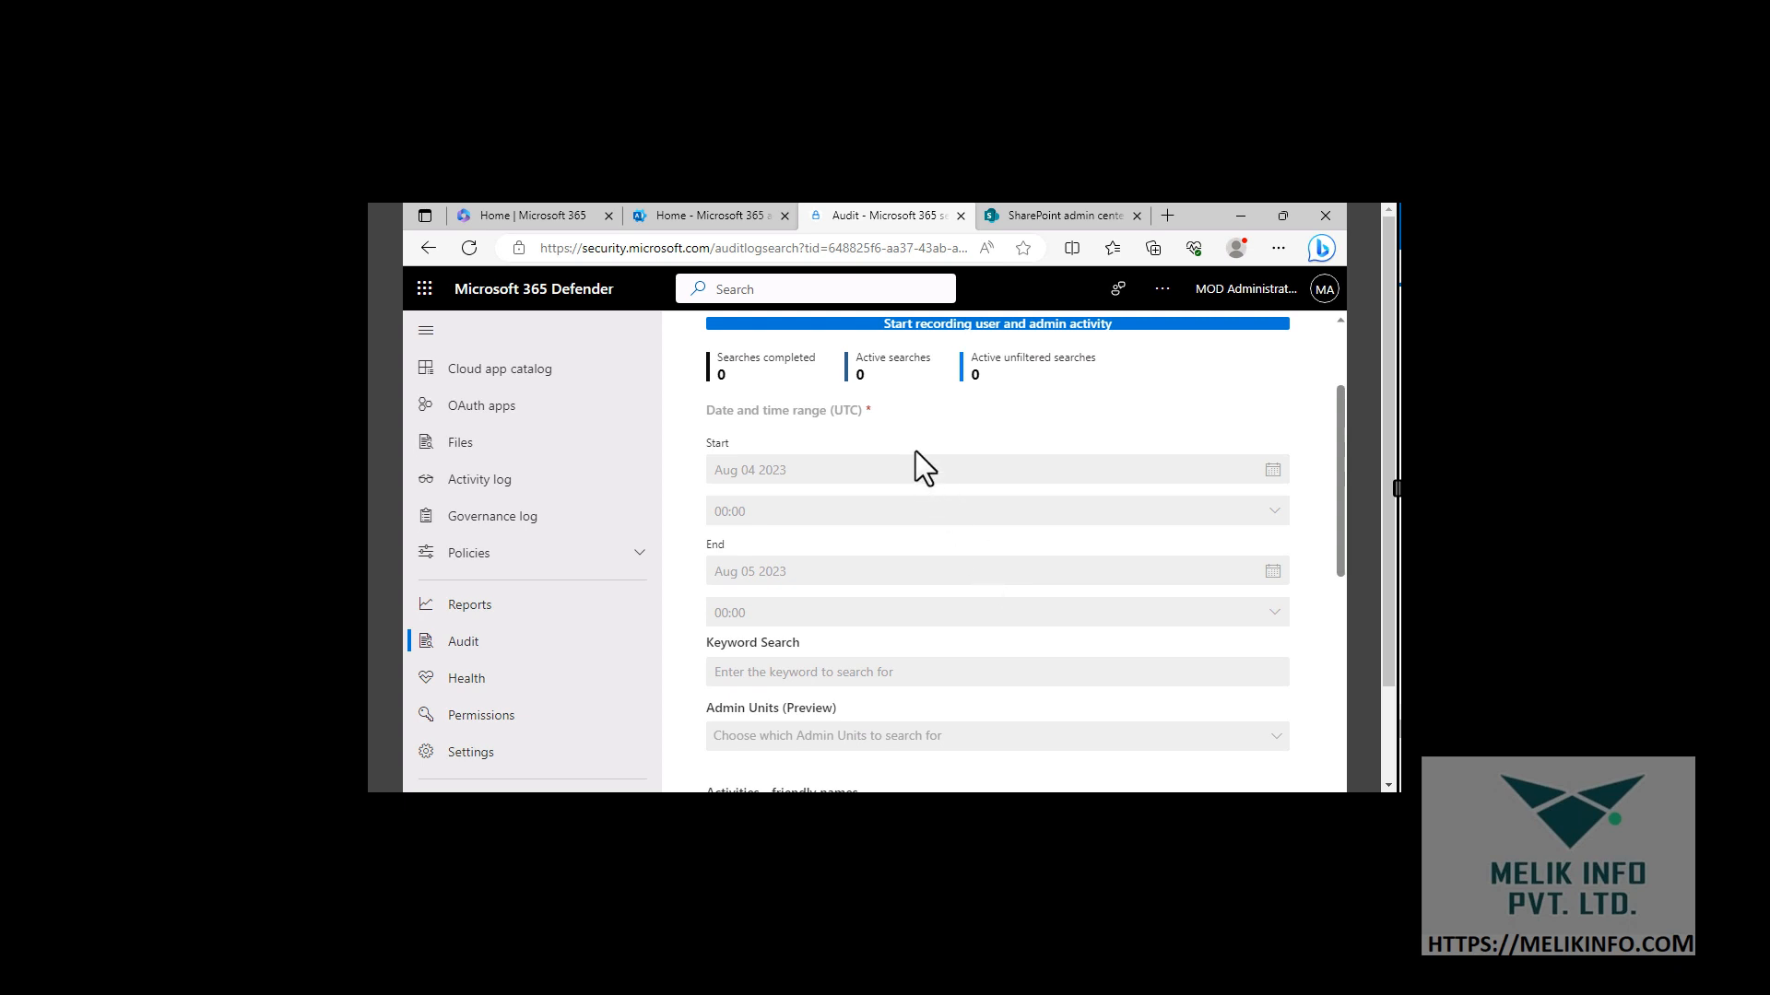
pyautogui.scroll(-4, 915, 451)
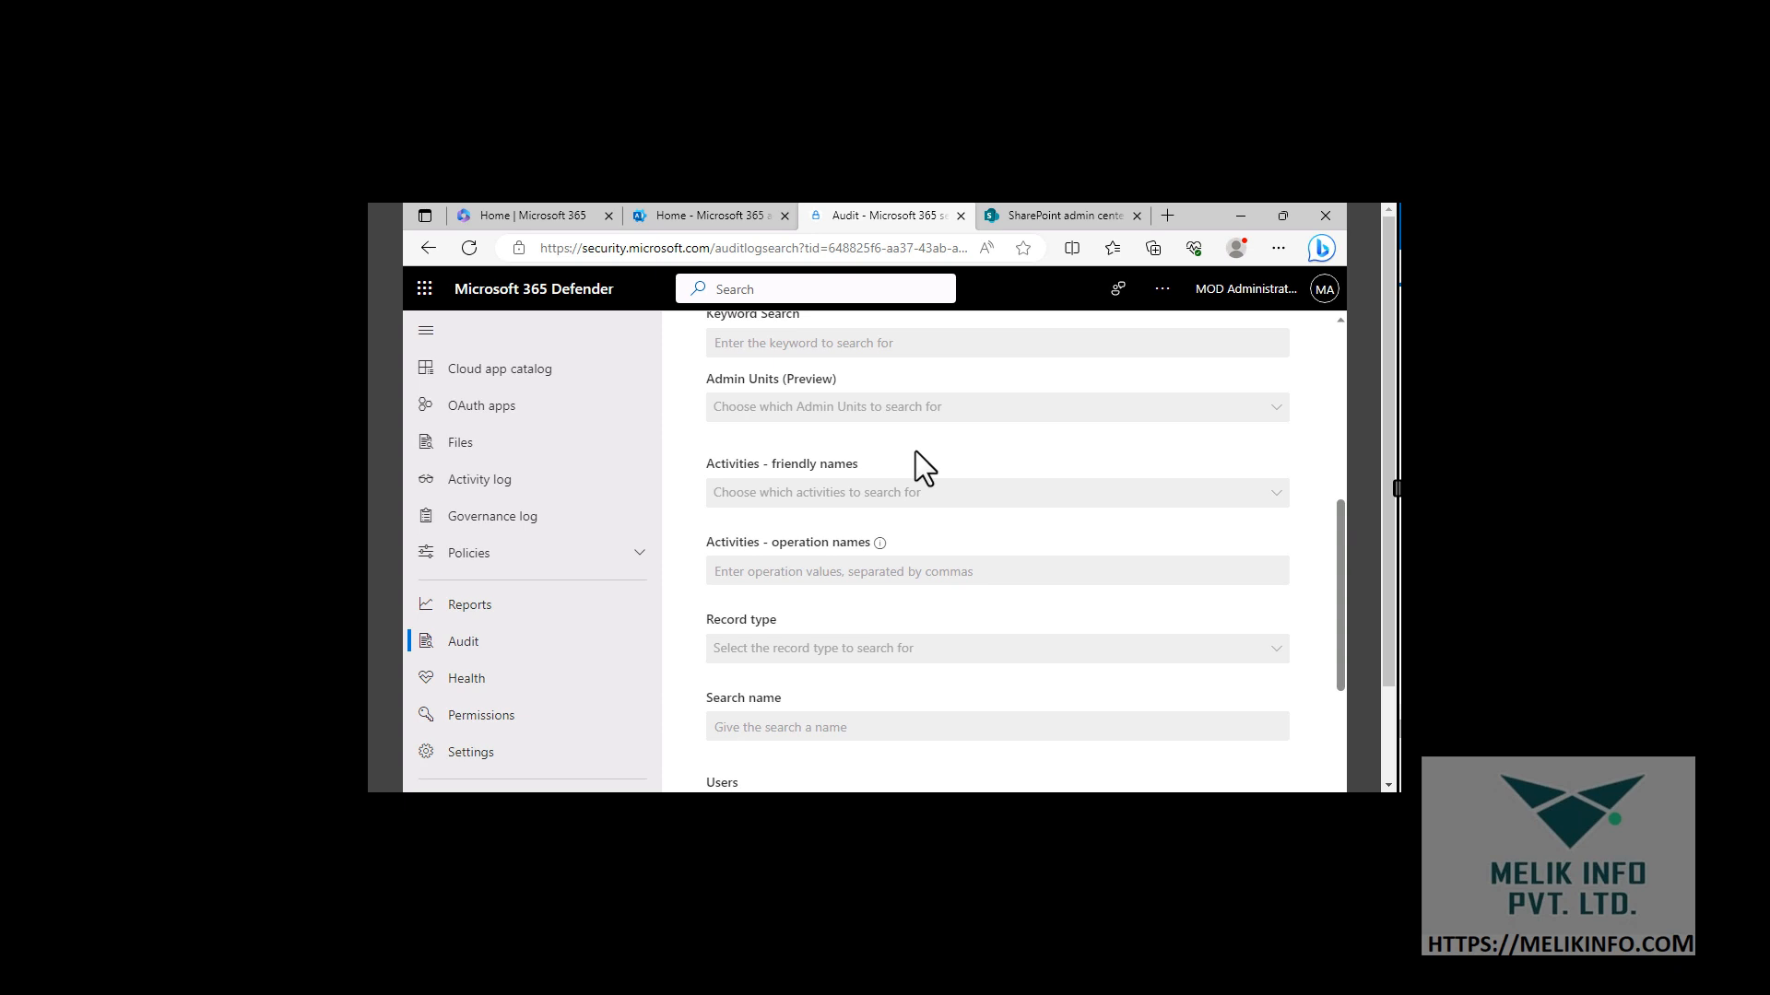
pyautogui.scroll(-2, 915, 450)
pyautogui.scroll(-3, 915, 451)
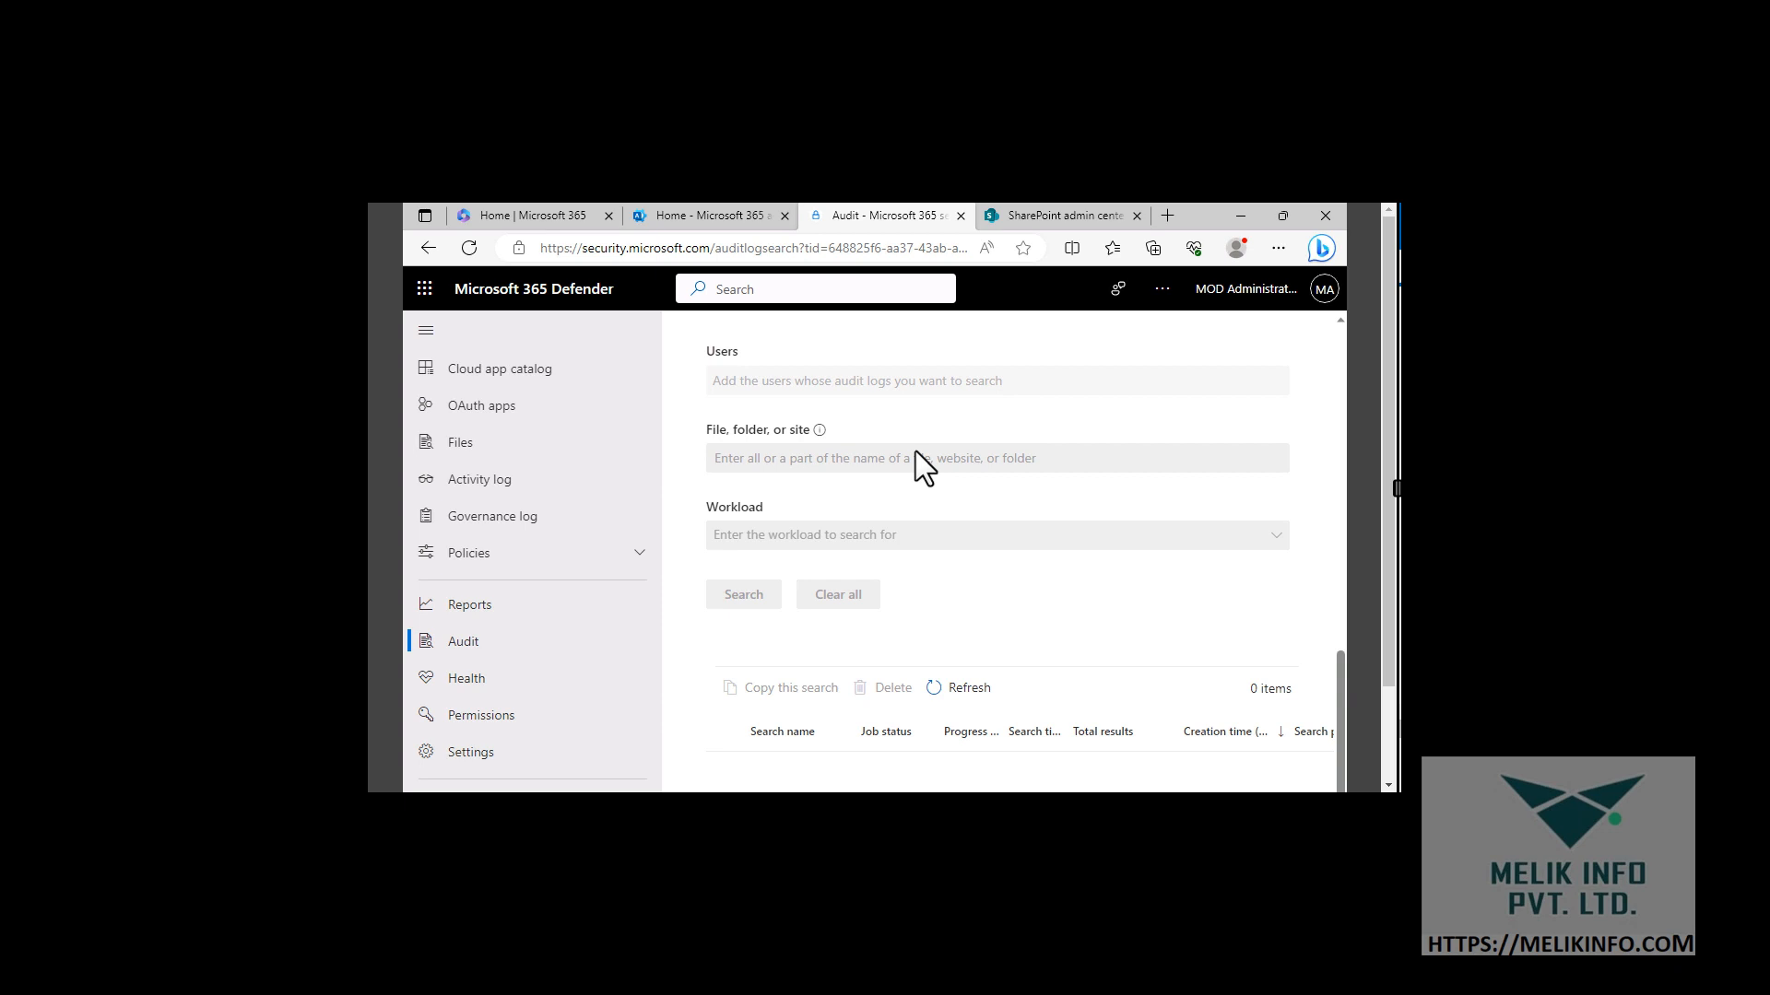
pyautogui.scroll(10, 915, 450)
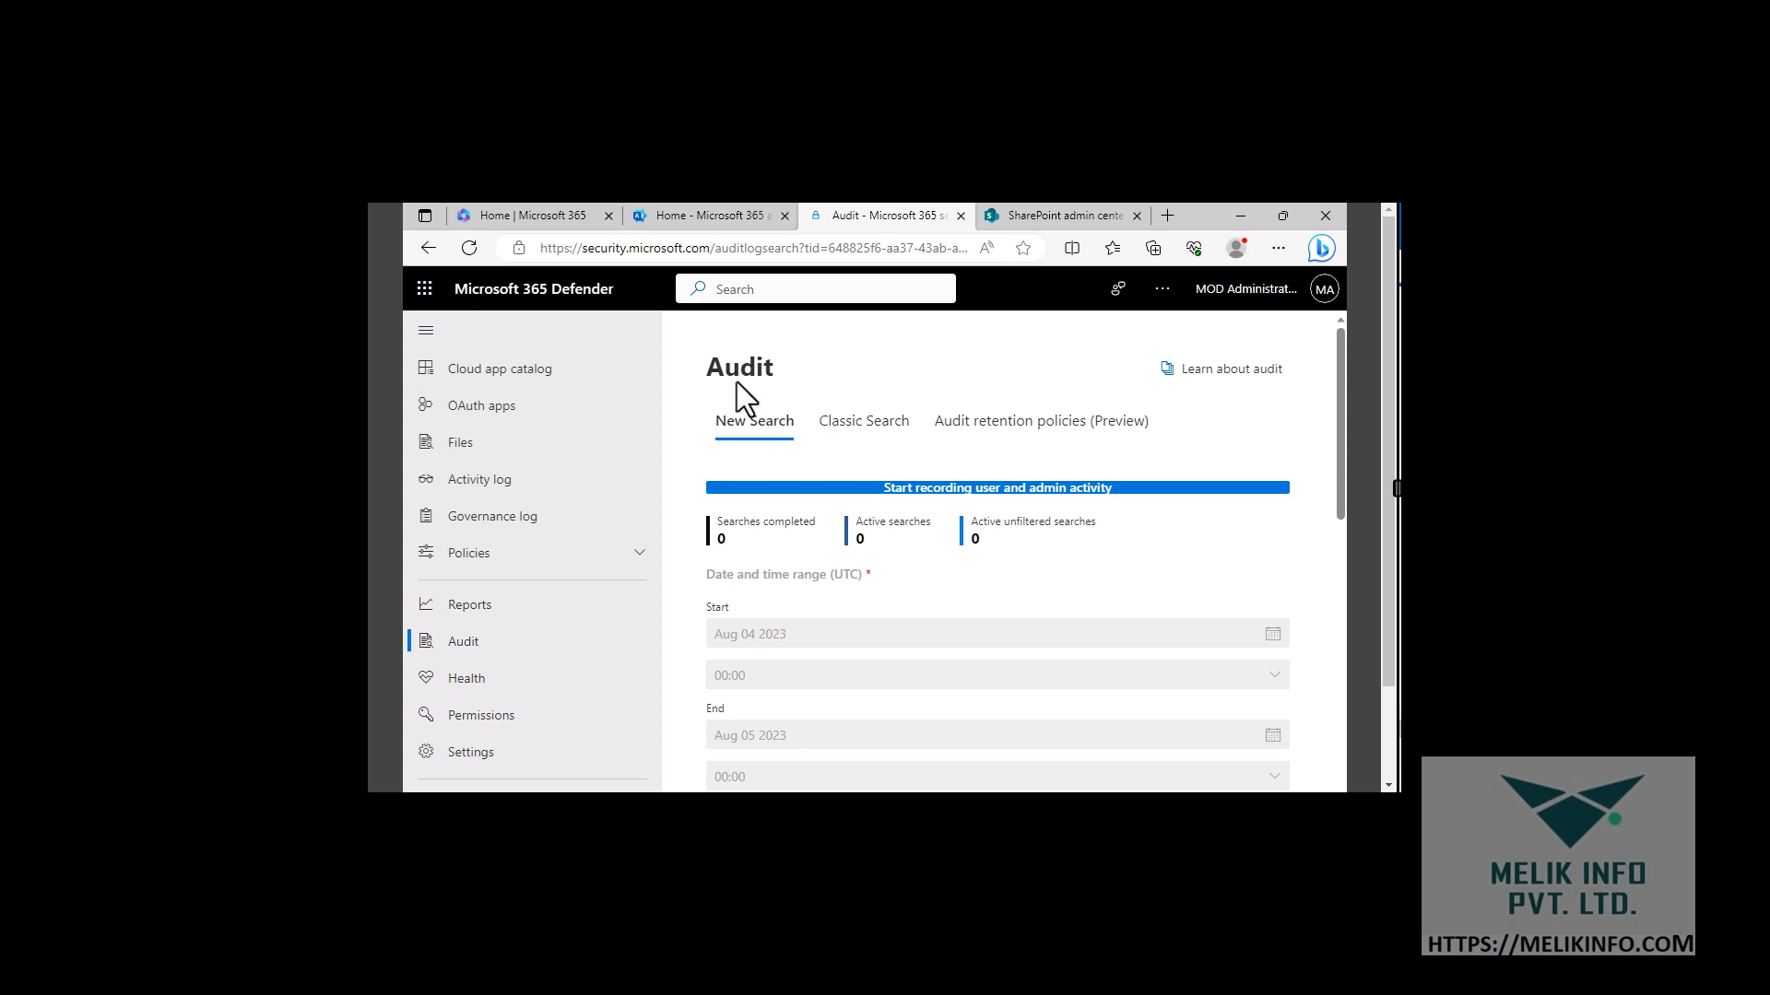
pyautogui.click(468, 254)
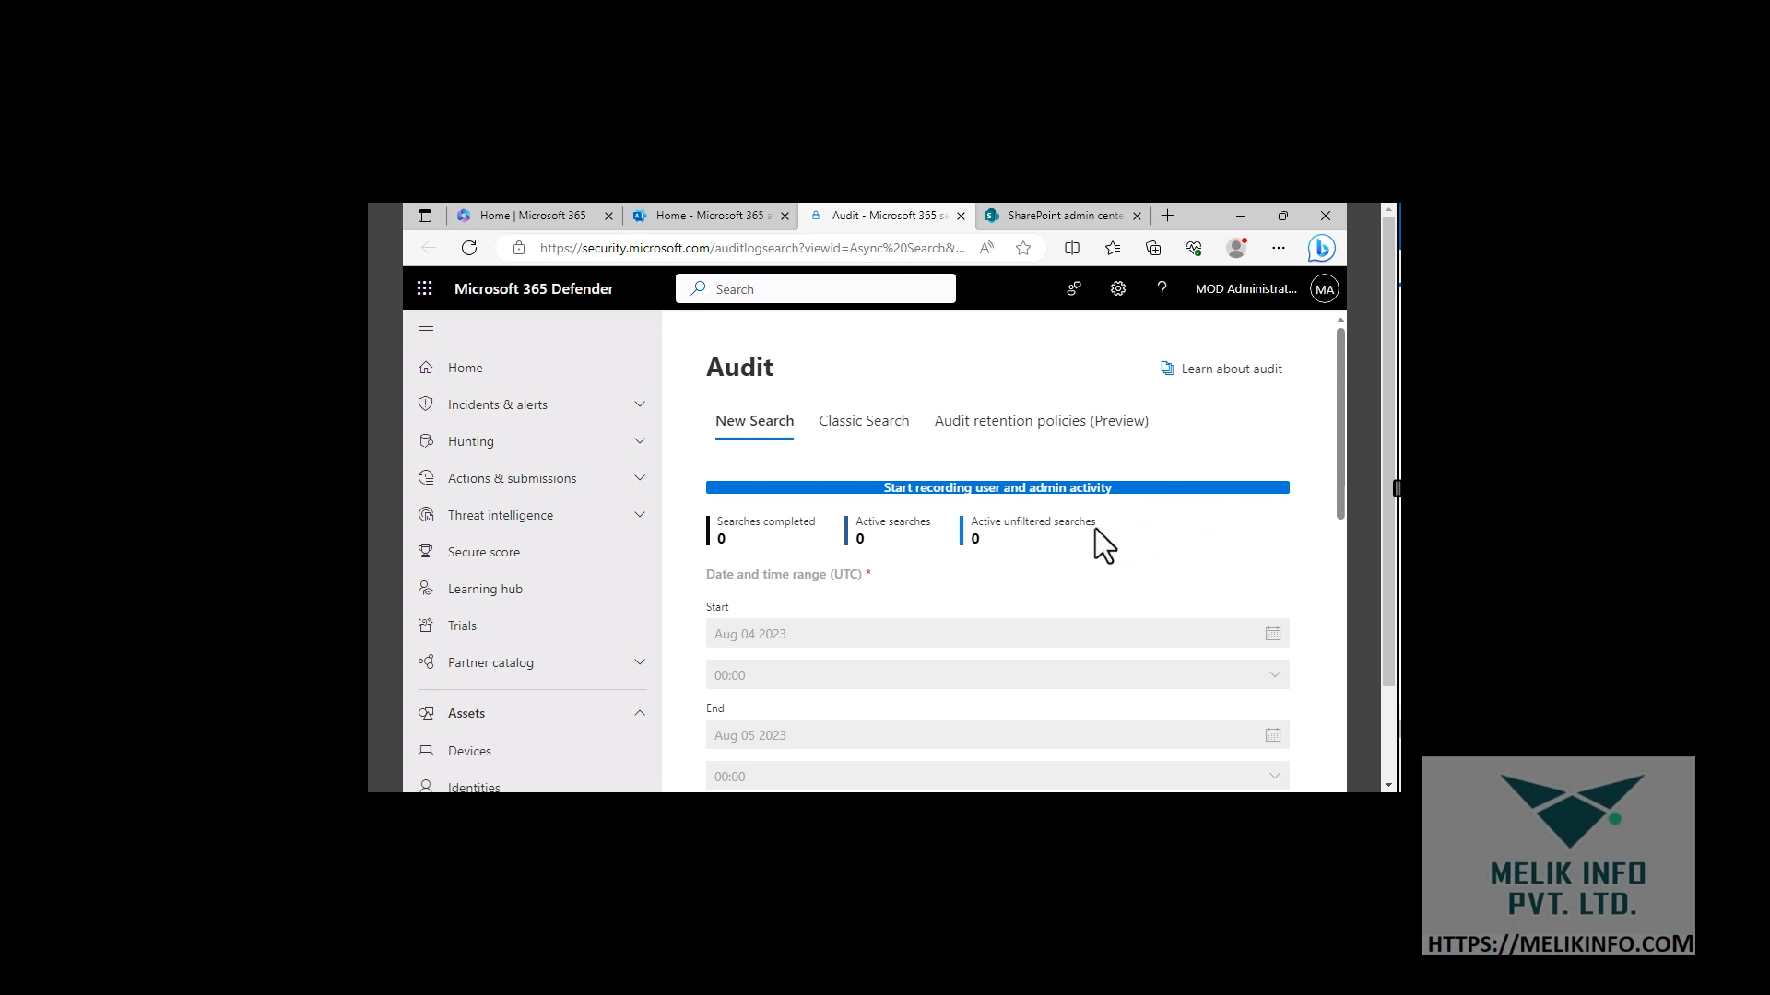
# Review the Audit search form down to the list of searches and refresh that list
pyautogui.scroll(-2, 1079, 551)
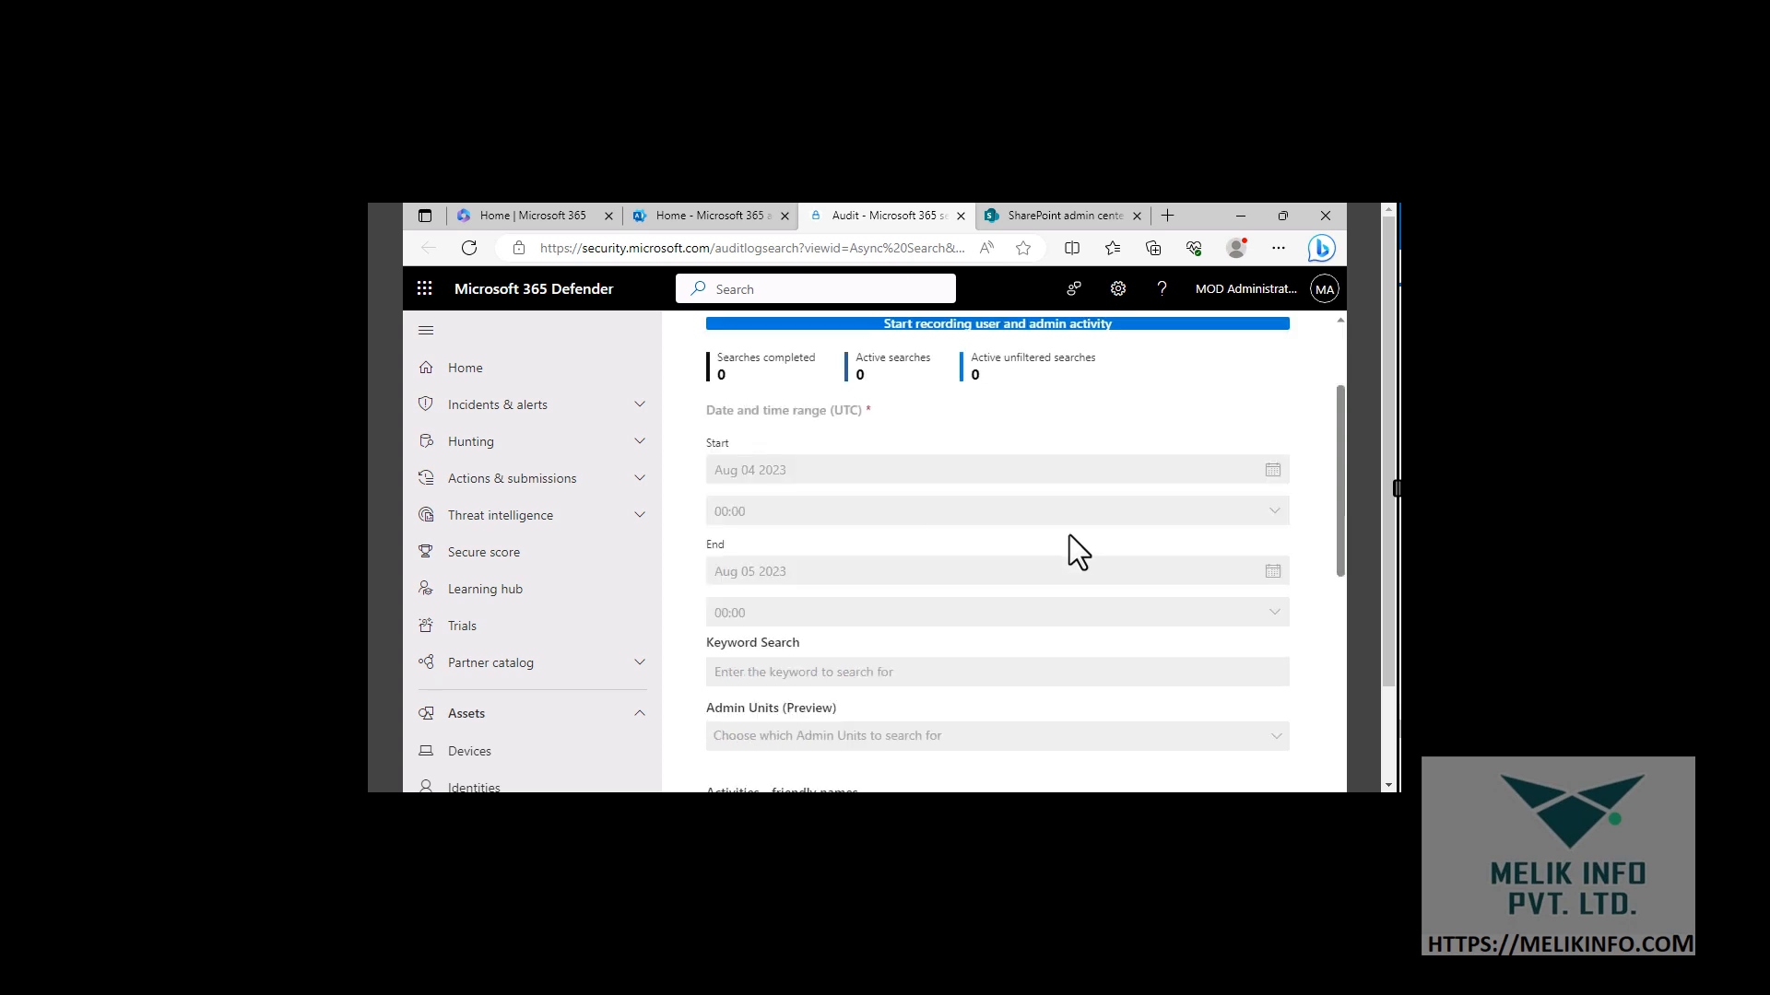
pyautogui.scroll(-7, 1071, 538)
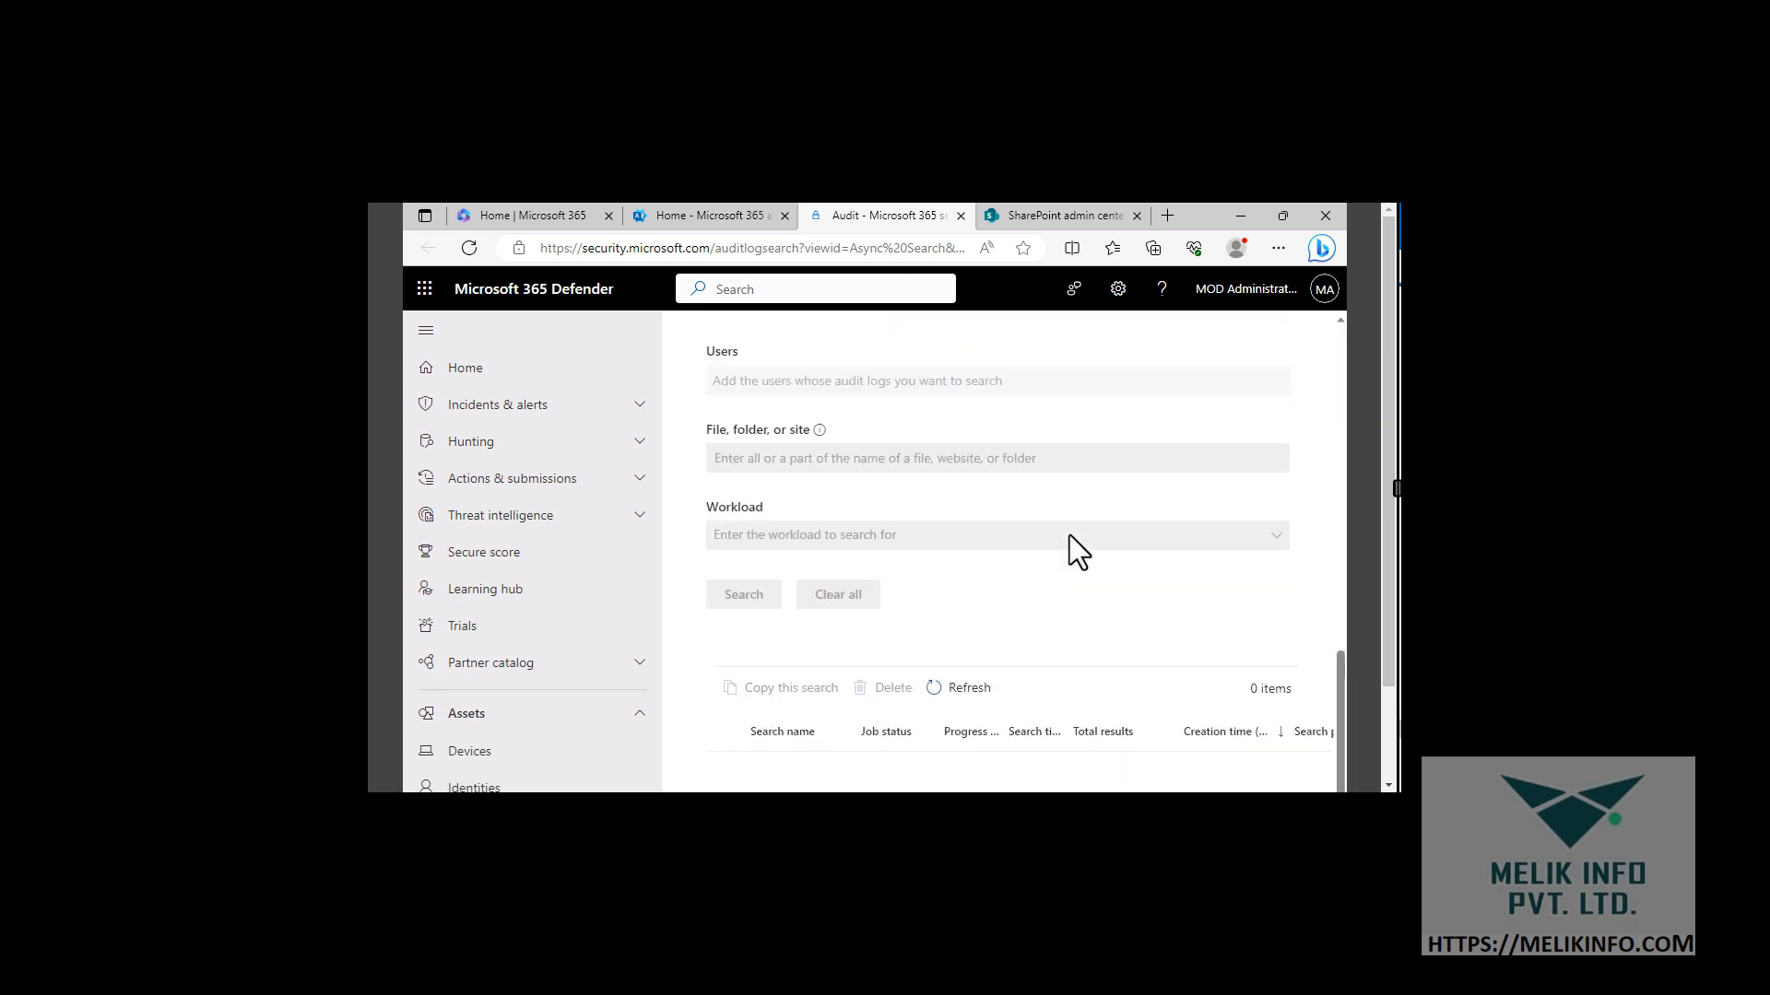
pyautogui.click(993, 698)
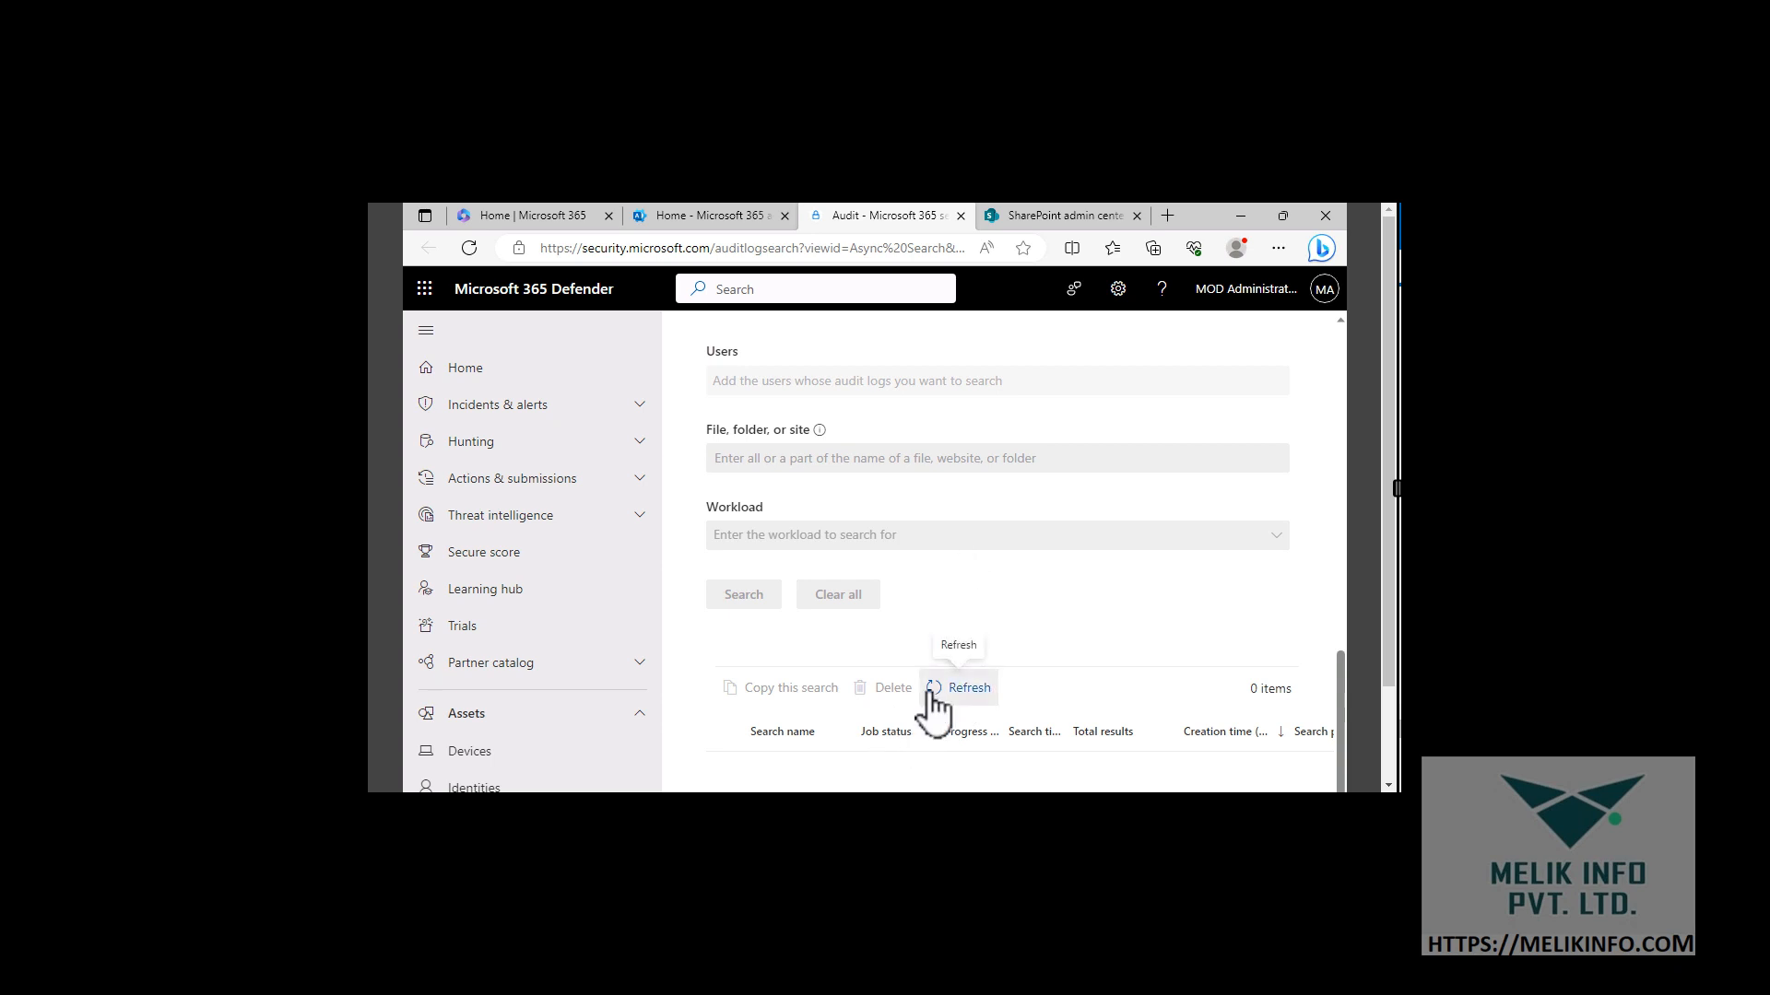
pyautogui.scroll(15, 937, 539)
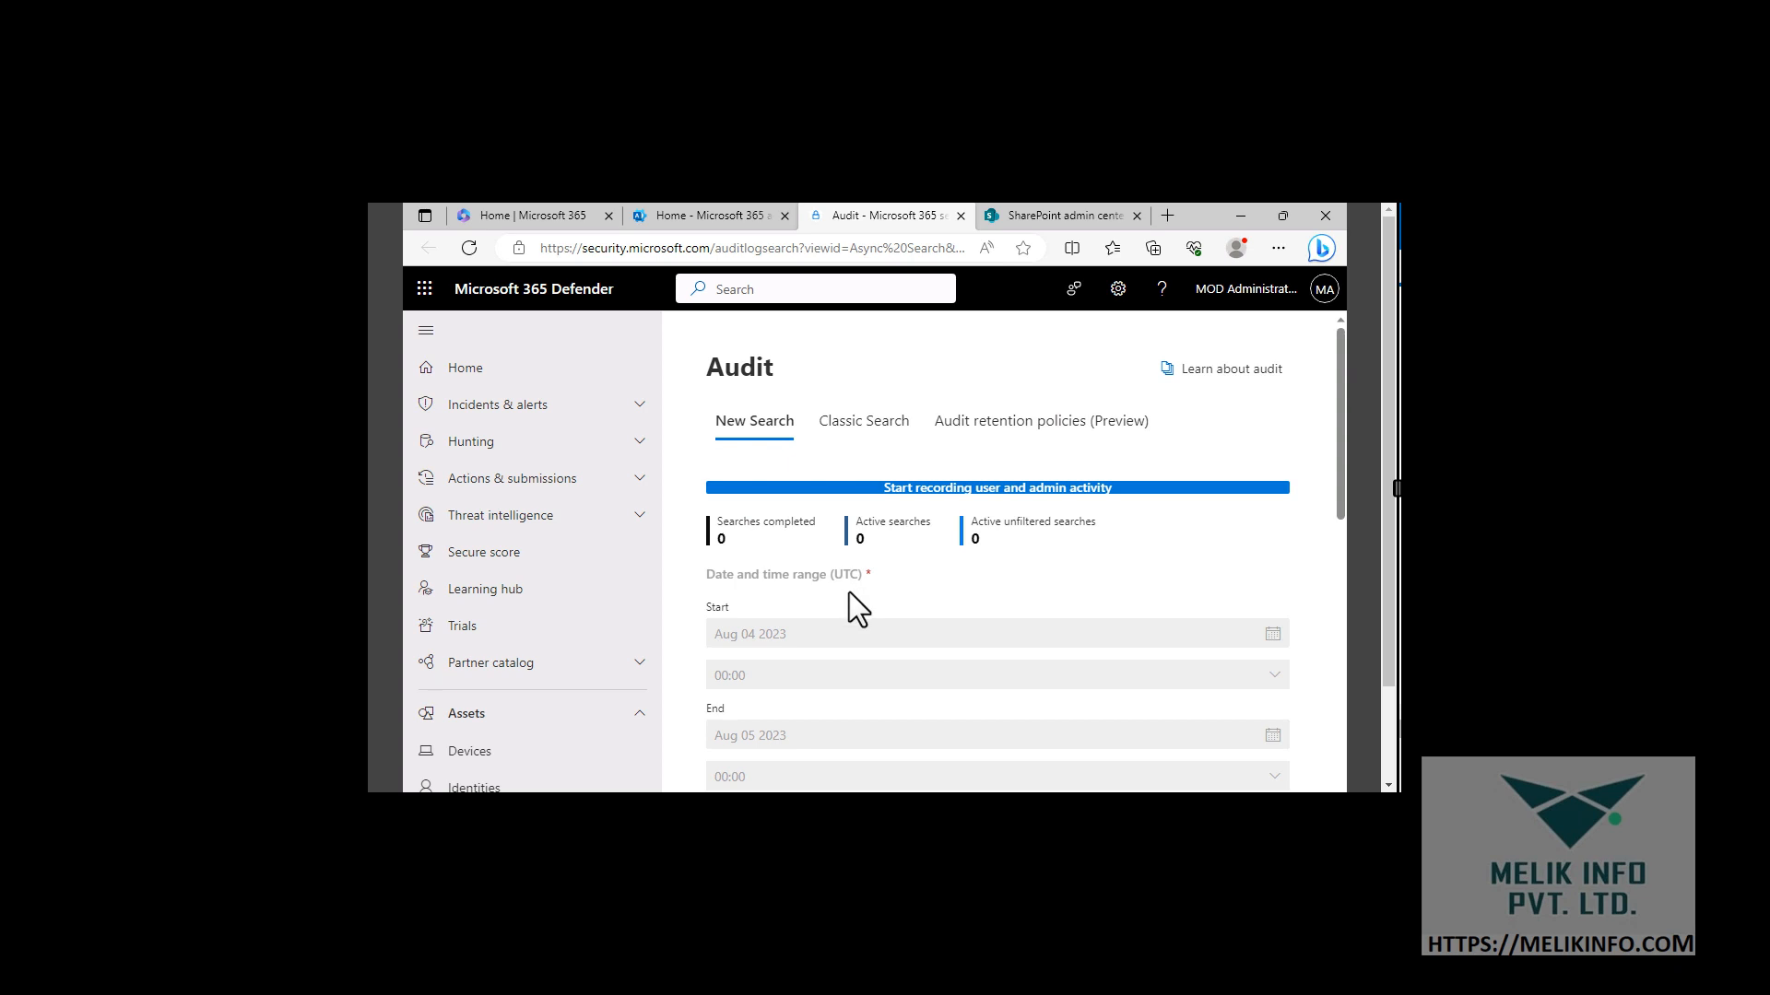
pyautogui.scroll(-15, 849, 593)
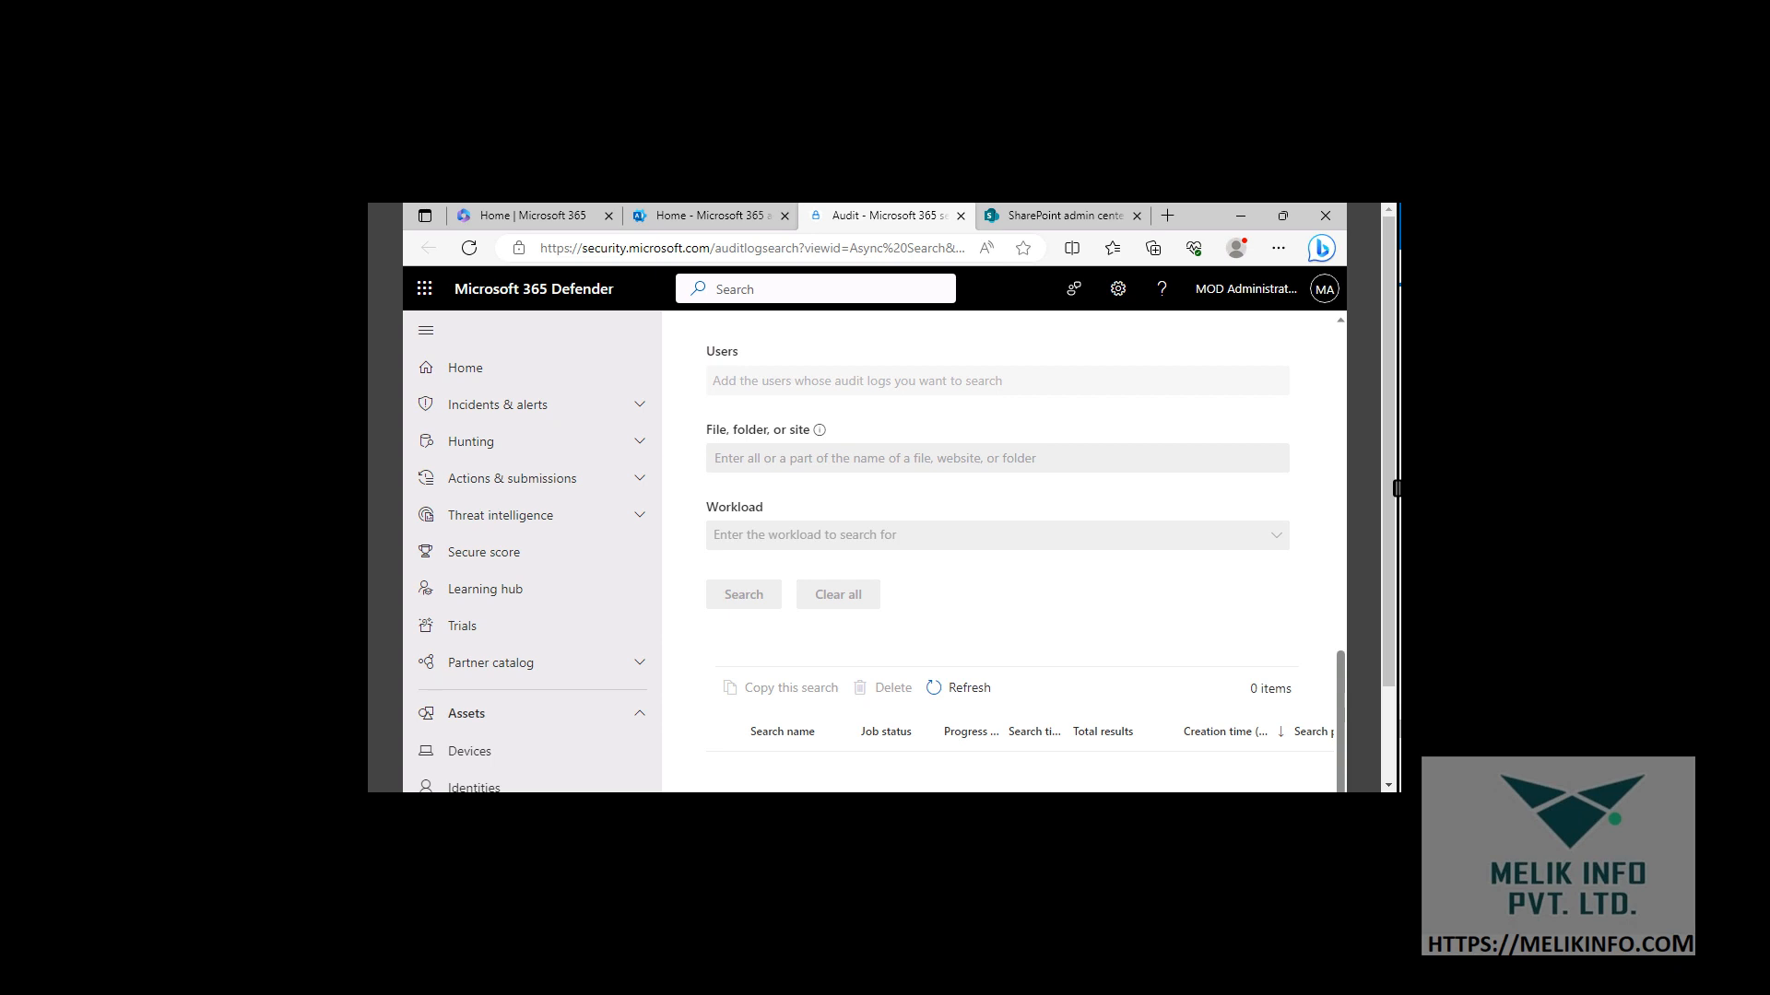
# Switch to the OneNote lab outline and highlight Task 6, Install Microsoft Graph PowerShell, before returning to the lab machine
pyautogui.hotkey('alt', 'Tab')
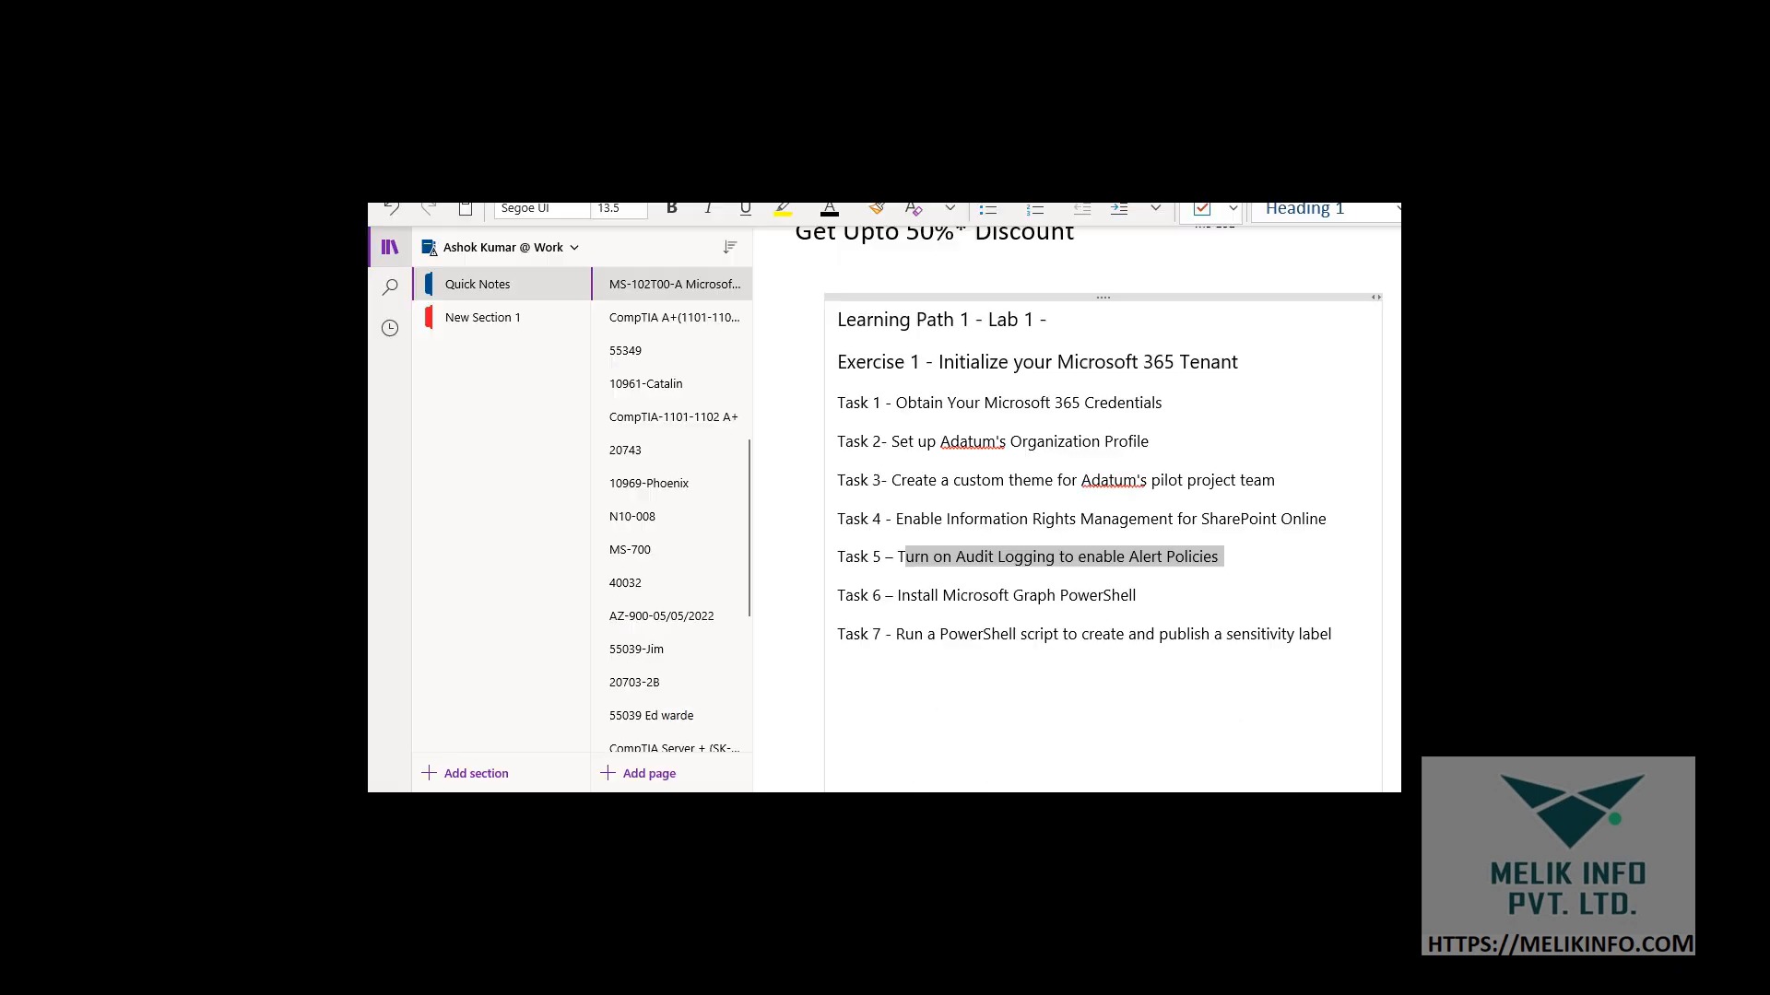
pyautogui.moveTo(918, 595); pyautogui.dragTo(1161, 595)
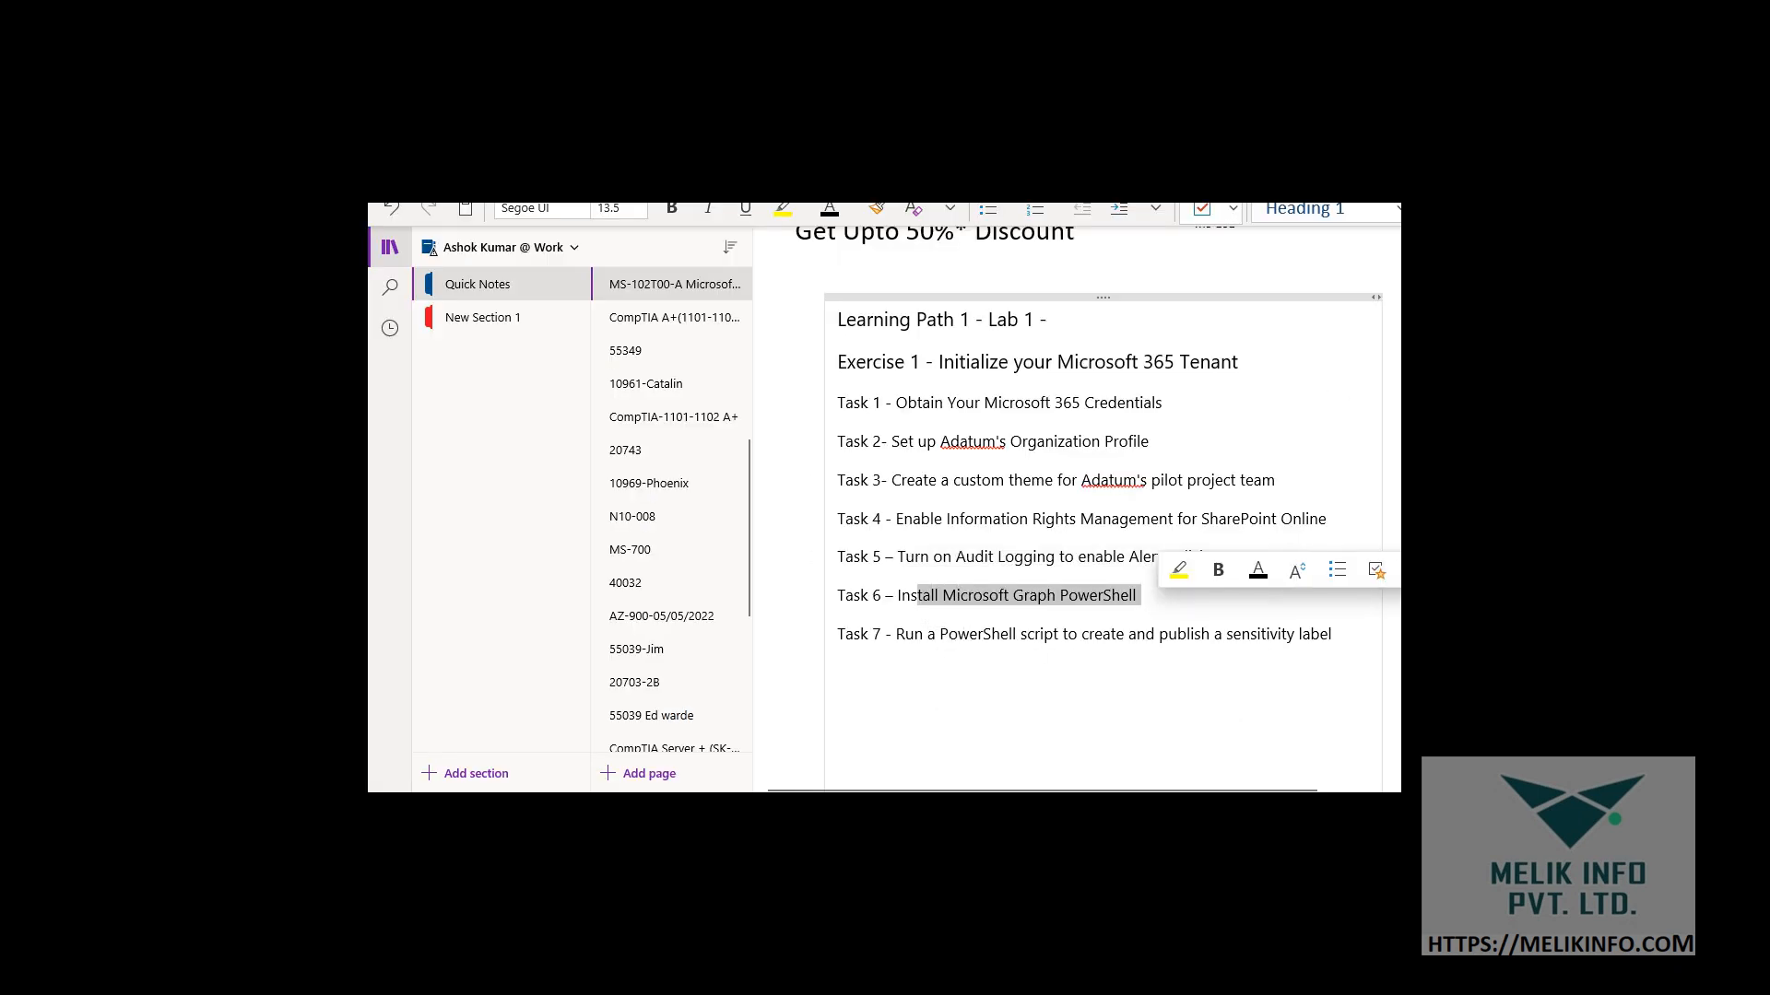
pyautogui.hotkey('alt', 'Tab')
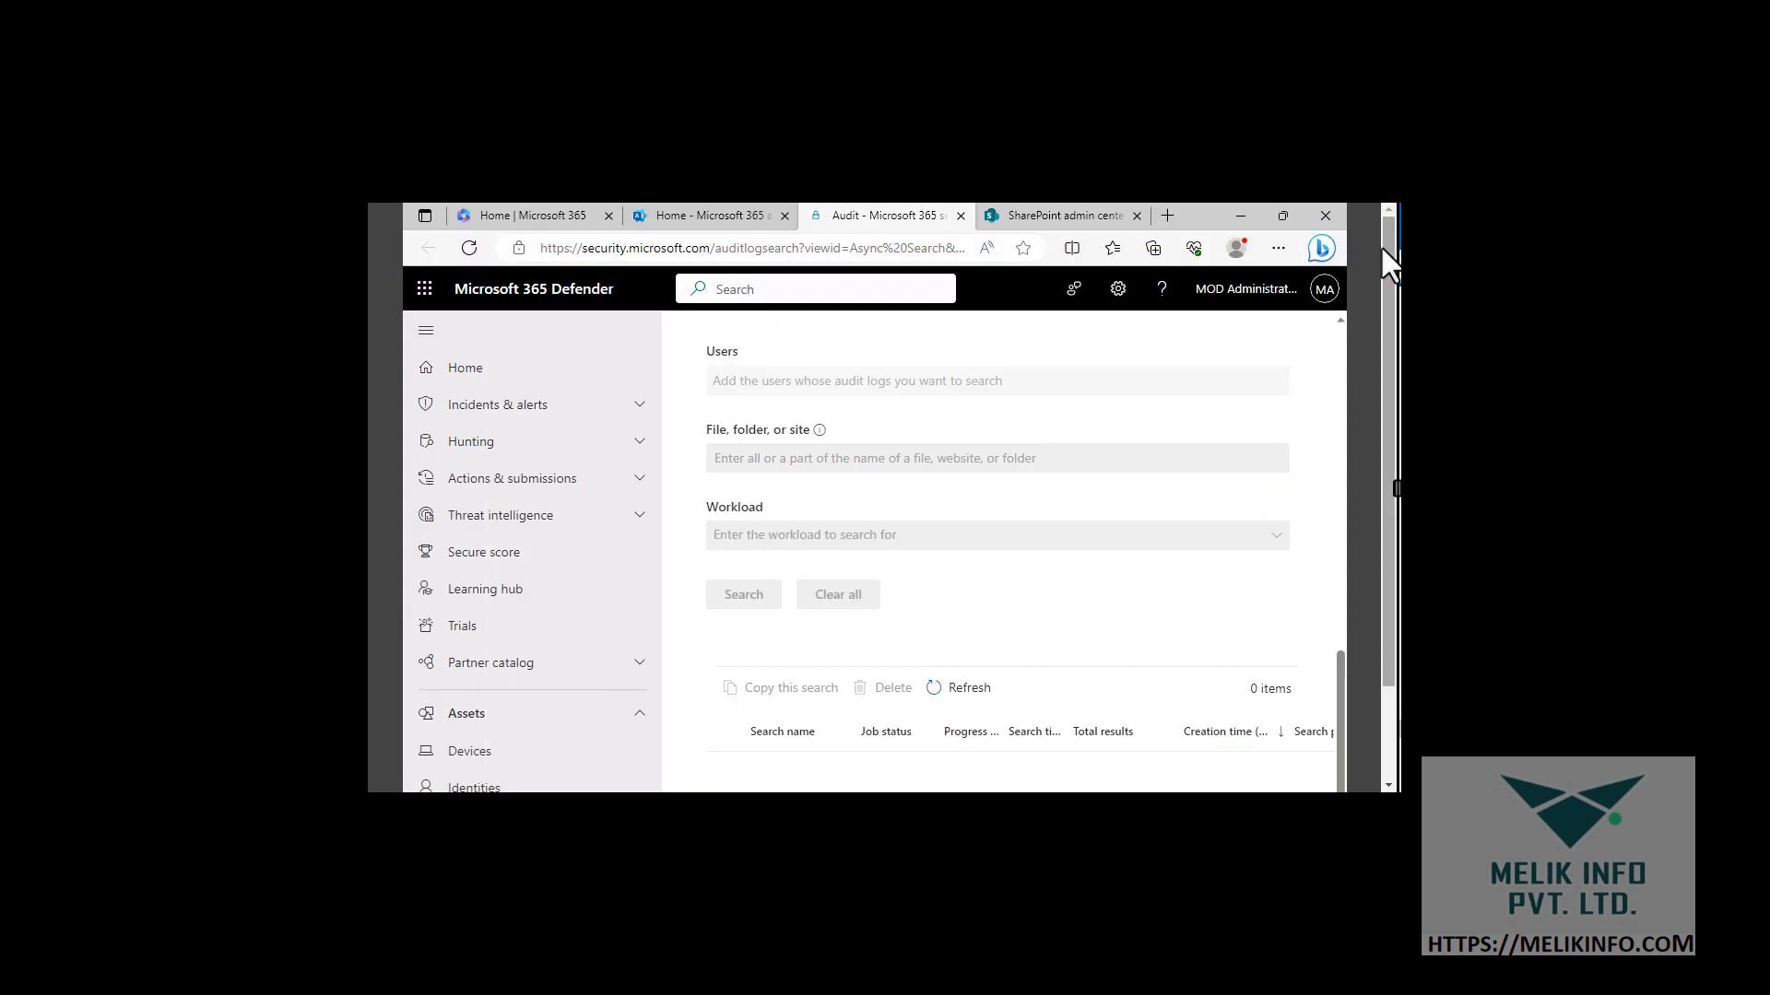
# Minimize the browser on LON-CL1 and open Windows PowerShell as administrator
pyautogui.click(1235, 214)
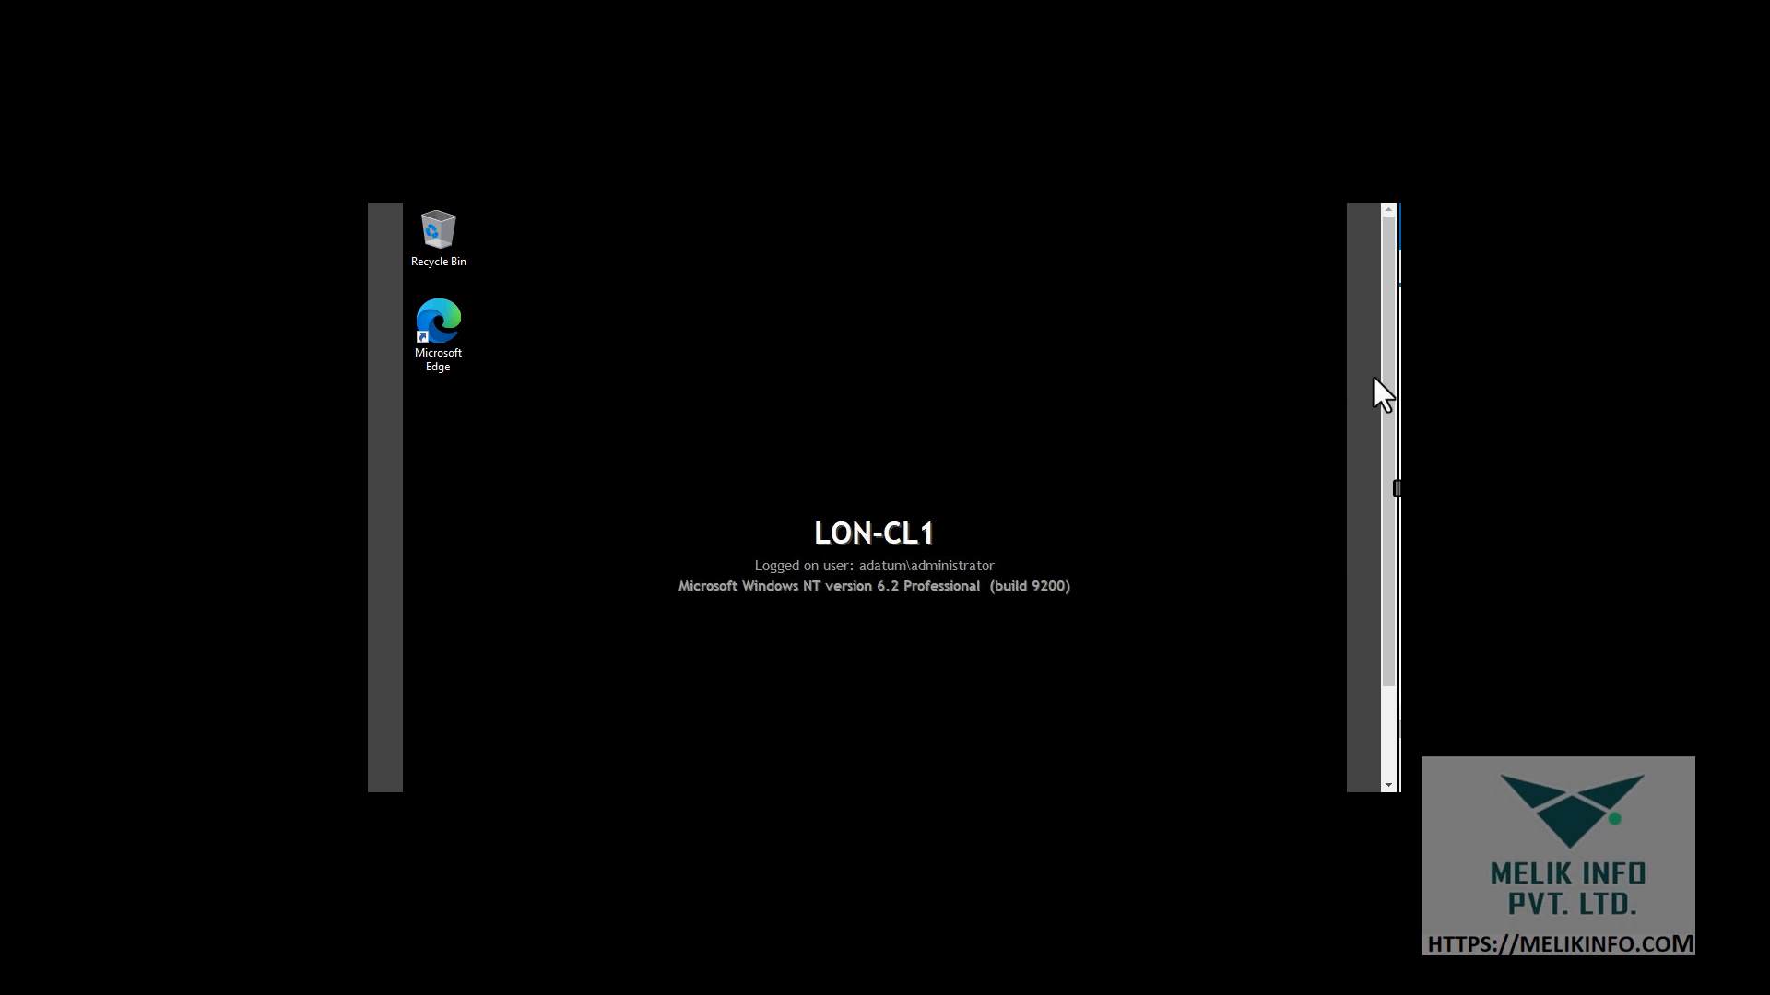
pyautogui.scroll(-2, 1390, 395)
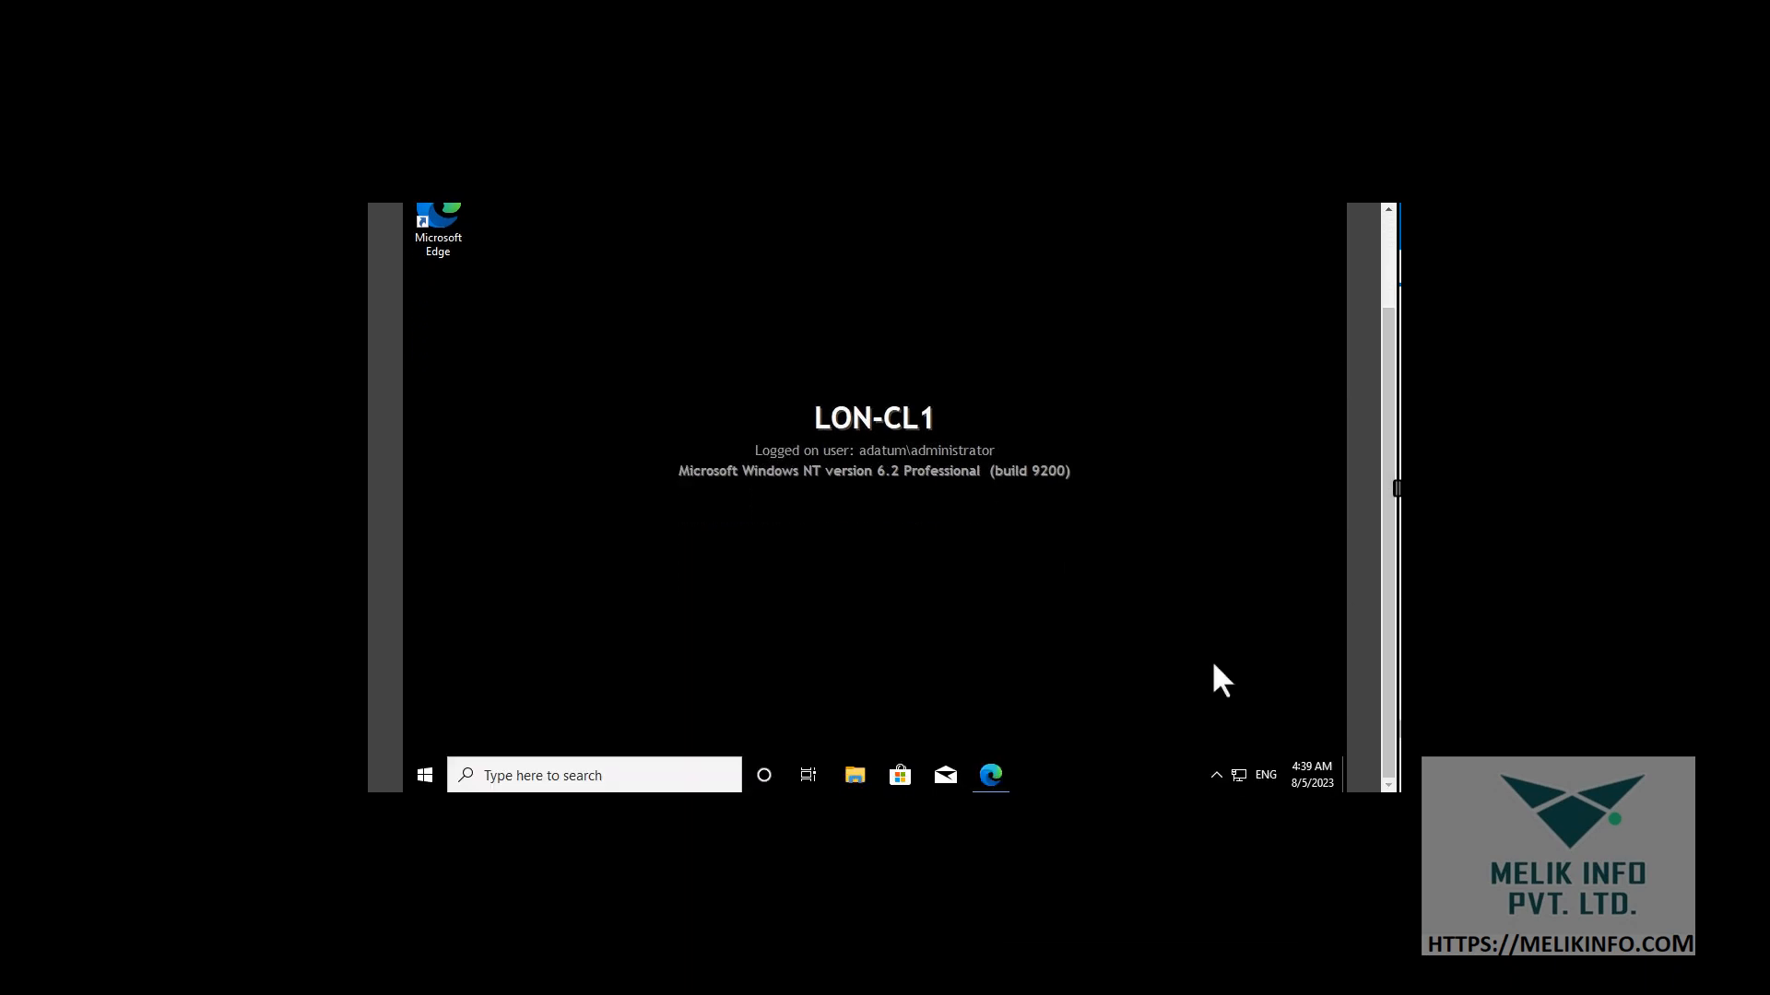
pyautogui.rightClick(426, 780)
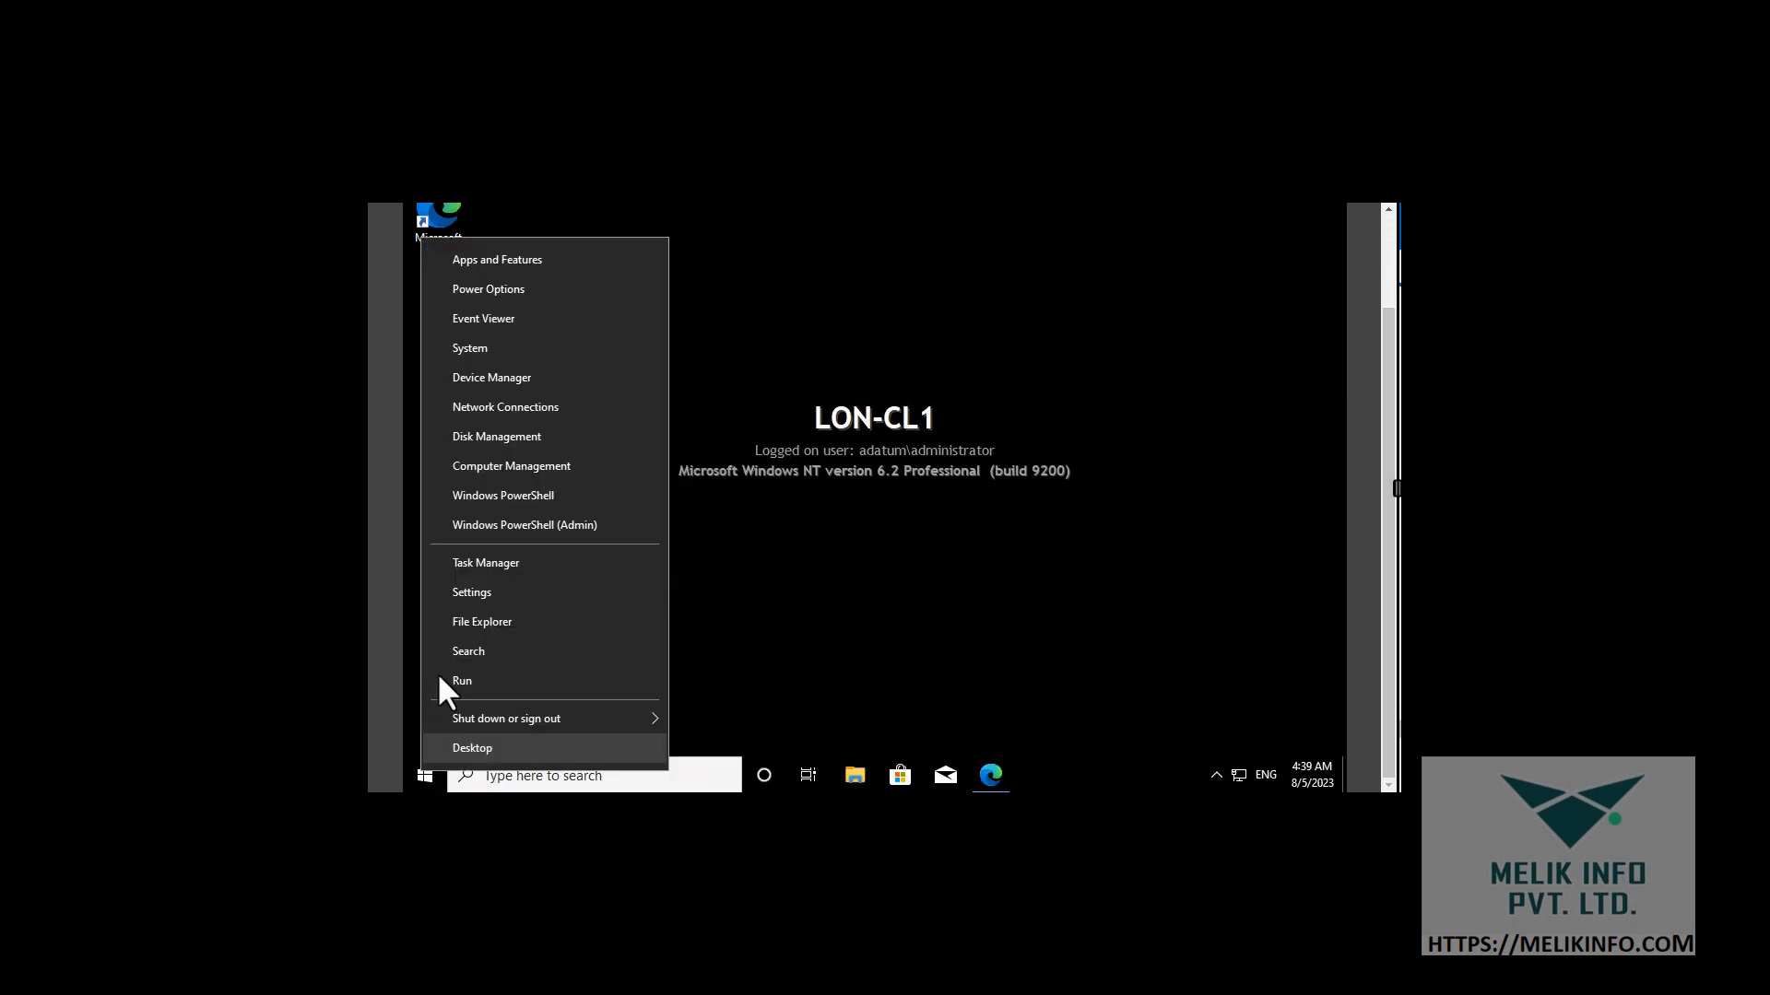
pyautogui.click(492, 528)
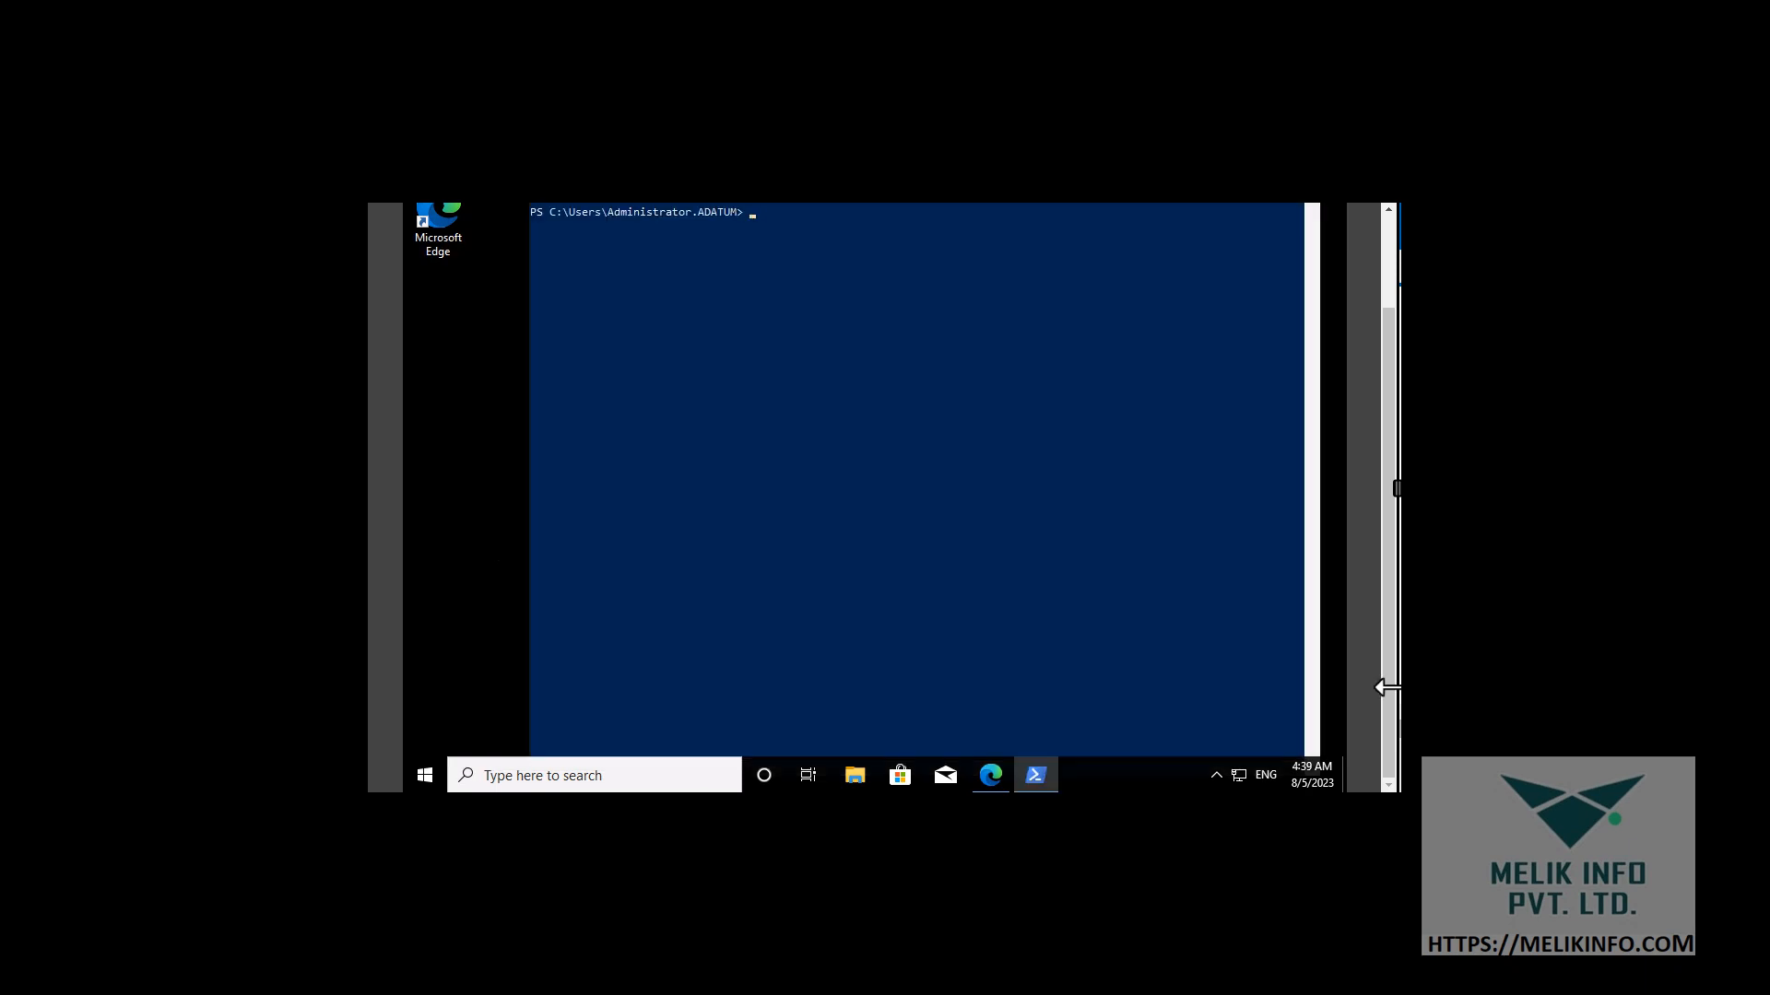
pyautogui.moveTo(1384, 690); pyautogui.dragTo(1297, 562)
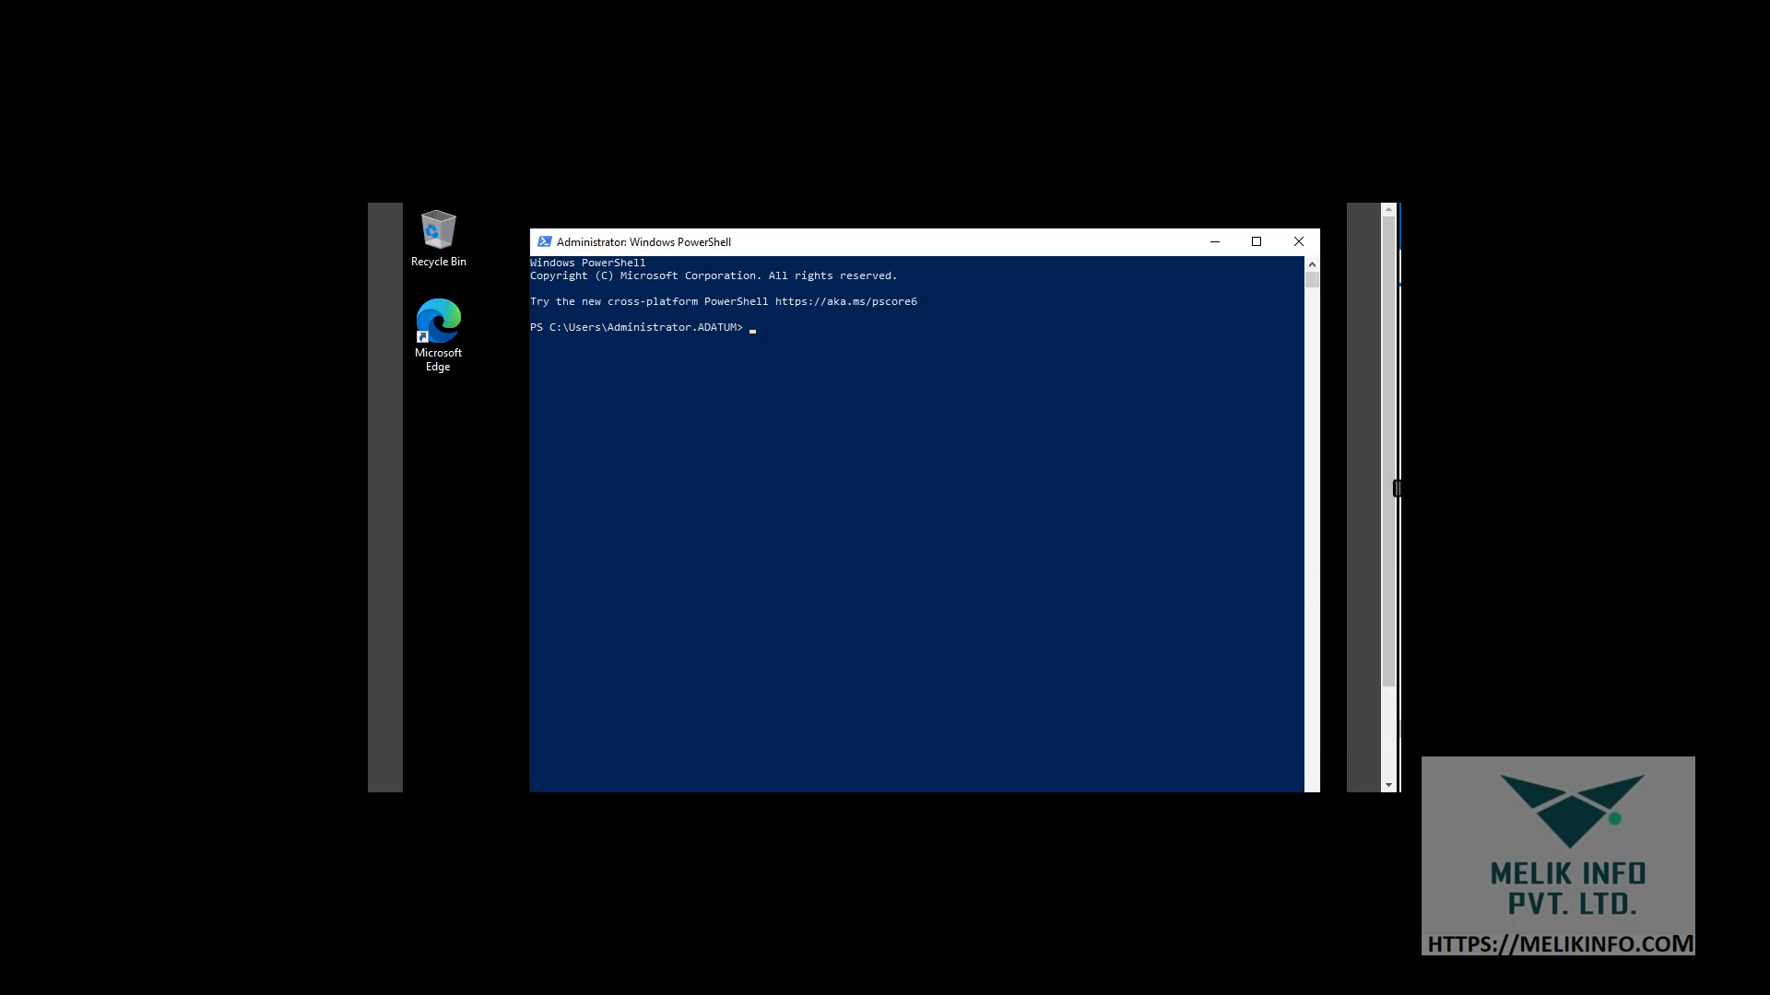
# Run Install-Module Microsoft.Graph -Scope CurrentUser and answer A (Yes to All) to trust the PSGallery repository
pyautogui.write('Install-Module Microsoft.Graph -Scope CurrentUser')
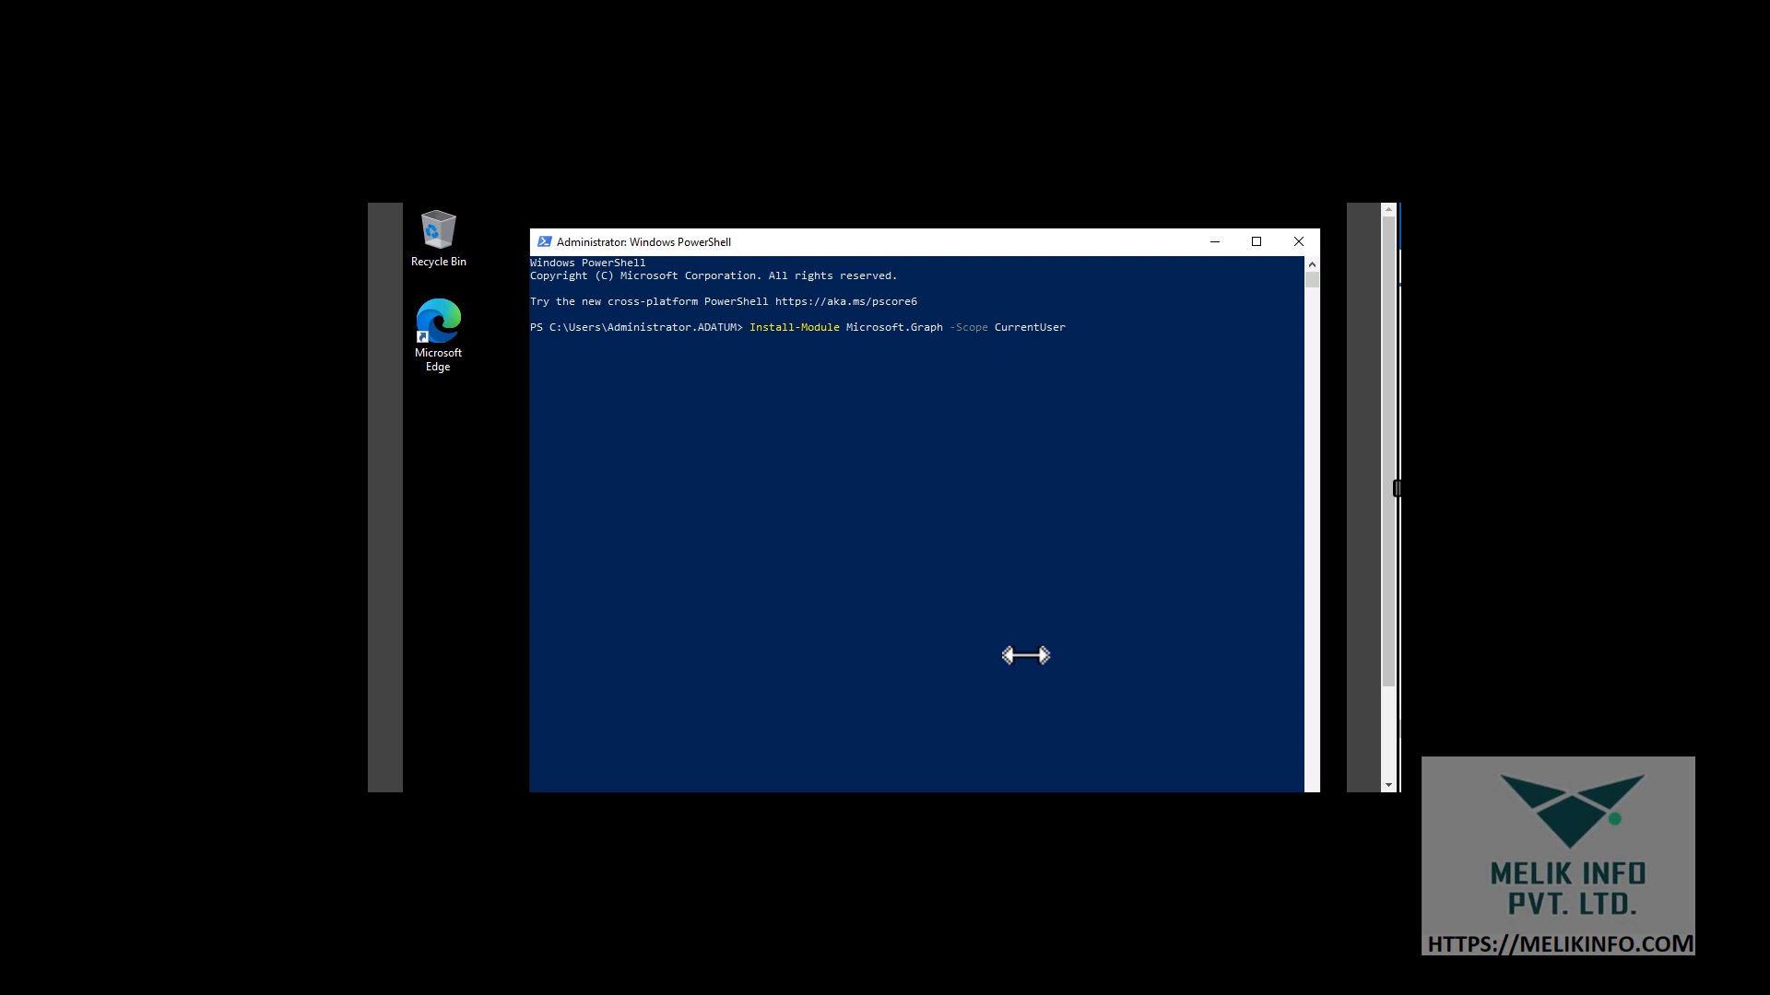
pyautogui.click(1024, 653)
pyautogui.press('Return')
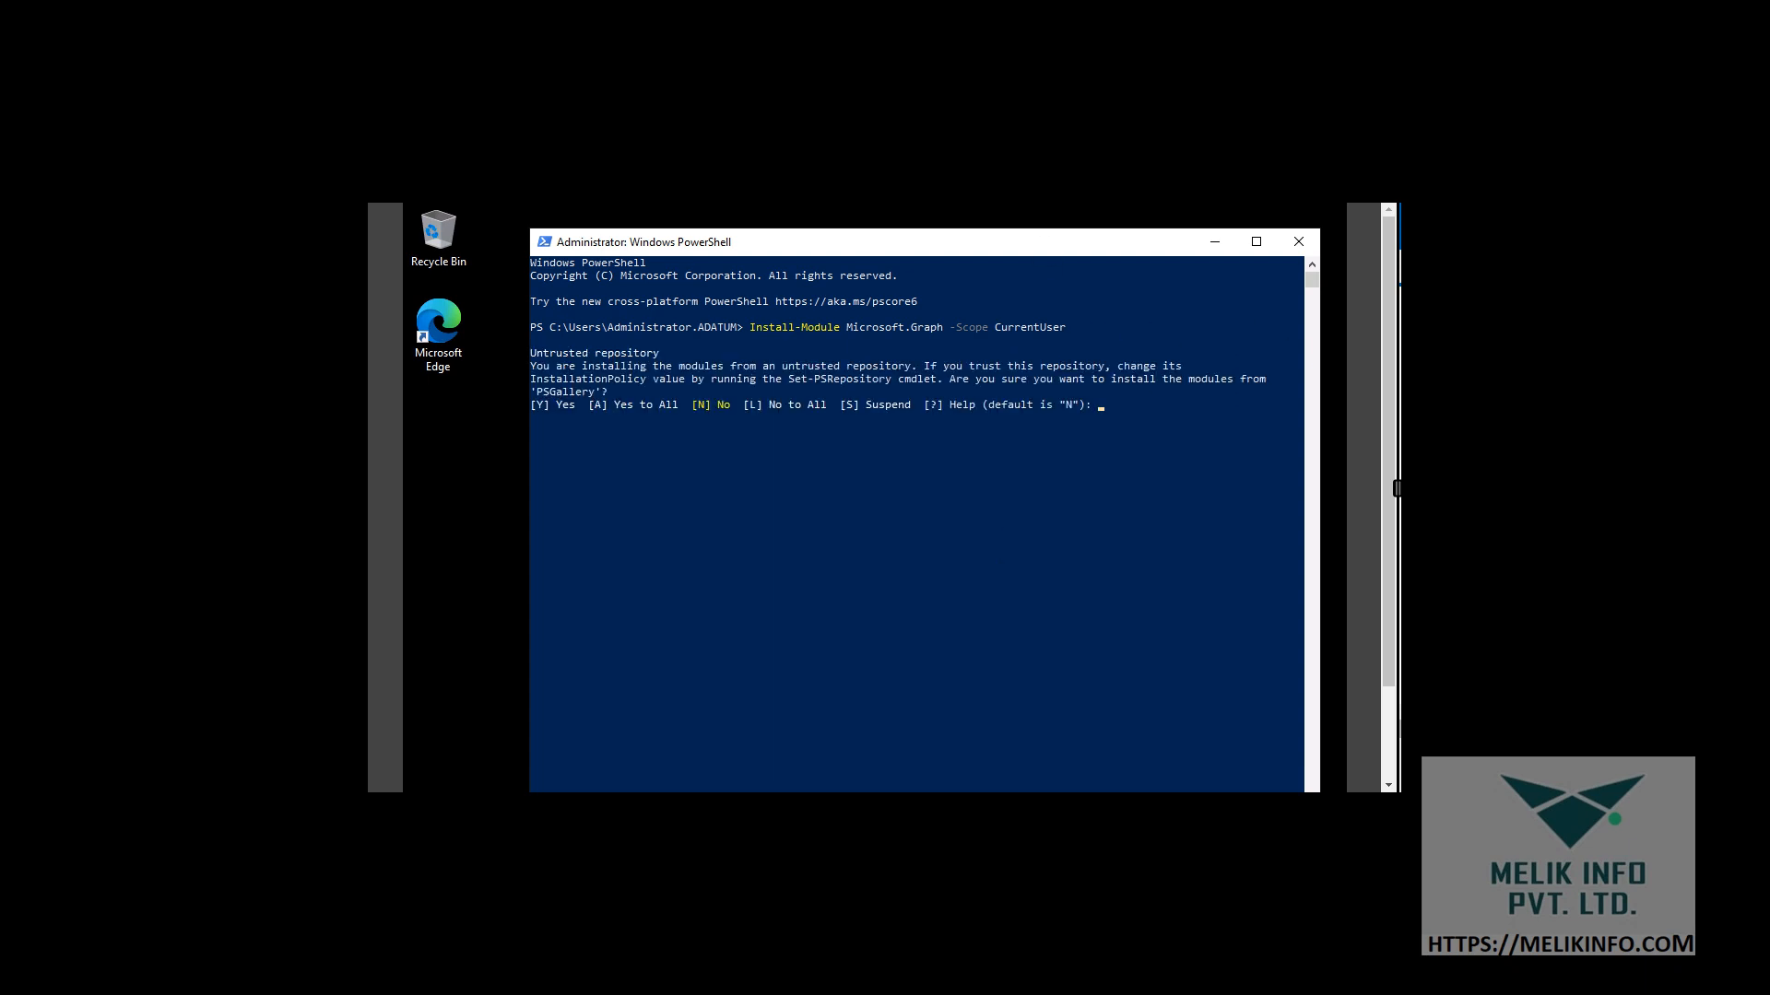
pyautogui.write('A')
pyautogui.press('Return')
pyautogui.click(863, 483)
pyautogui.press('Return')
pyautogui.press('Return')
pyautogui.click(861, 599)
pyautogui.press('Return')
pyautogui.press('Return')
# Verify the installation by running Get-InstalledModule Microsoft.Graph.* and reviewing the listed Graph modules
pyautogui.click(824, 519)
pyautogui.rightClick(824, 522)
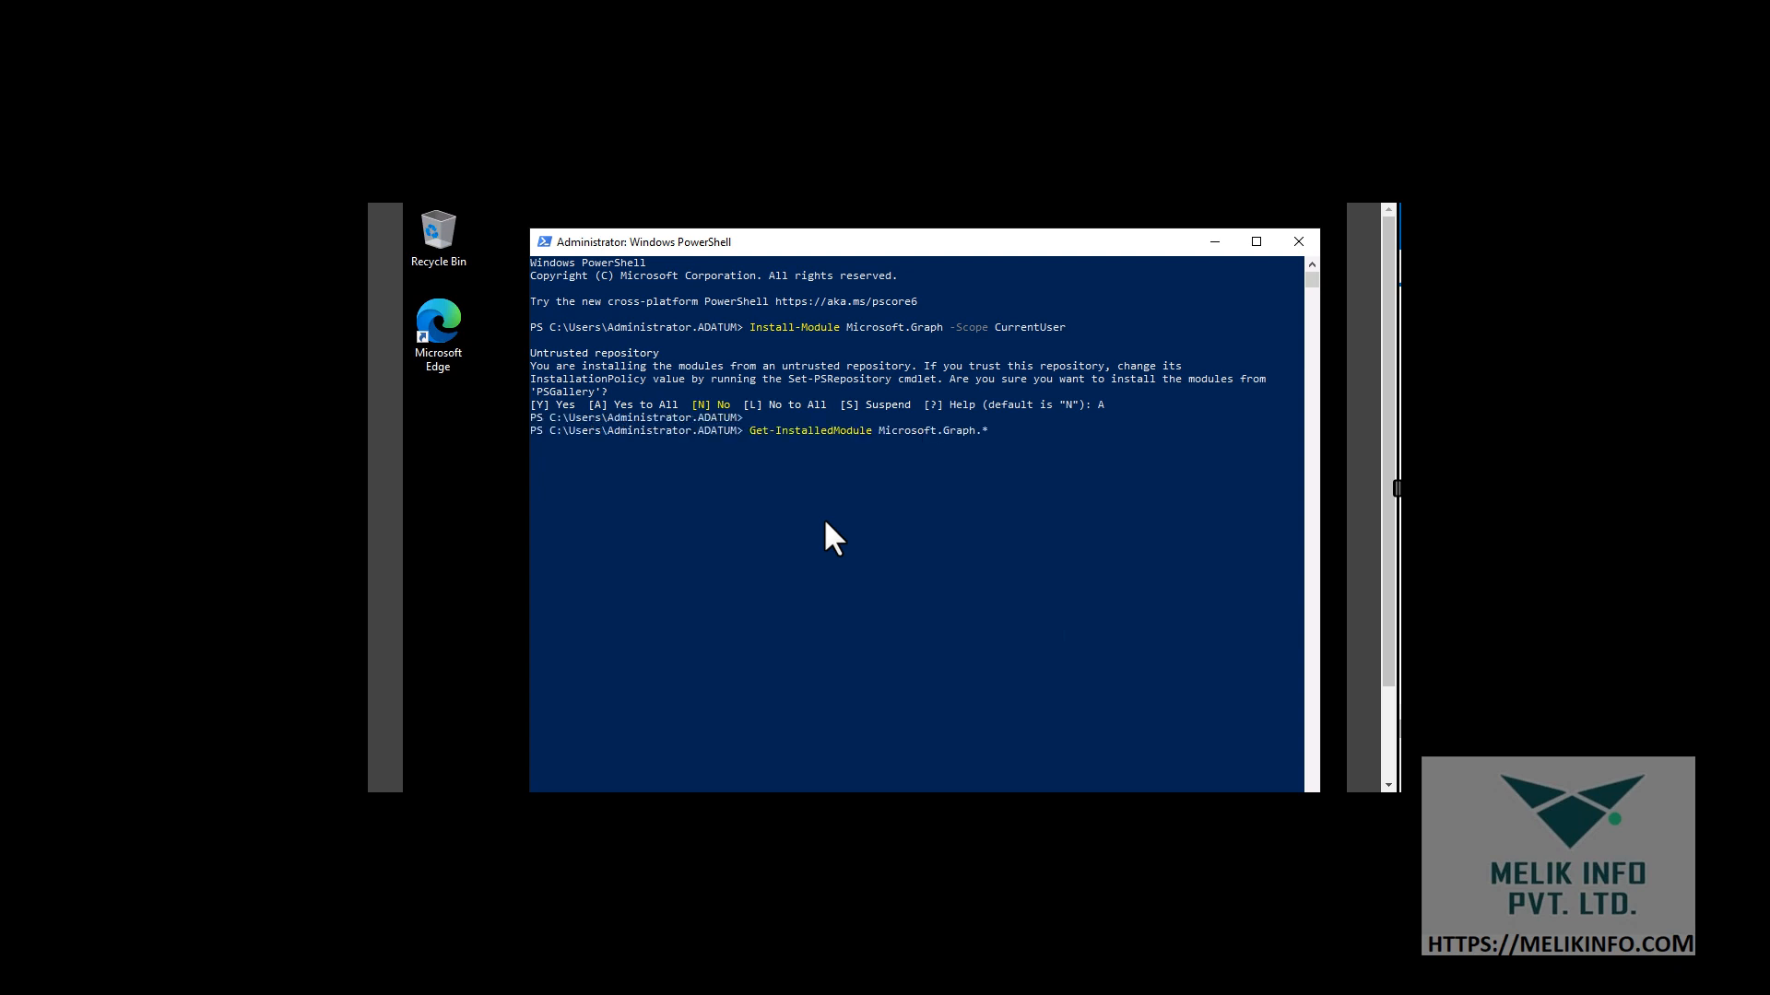
pyautogui.press('Return')
pyautogui.press('Return')
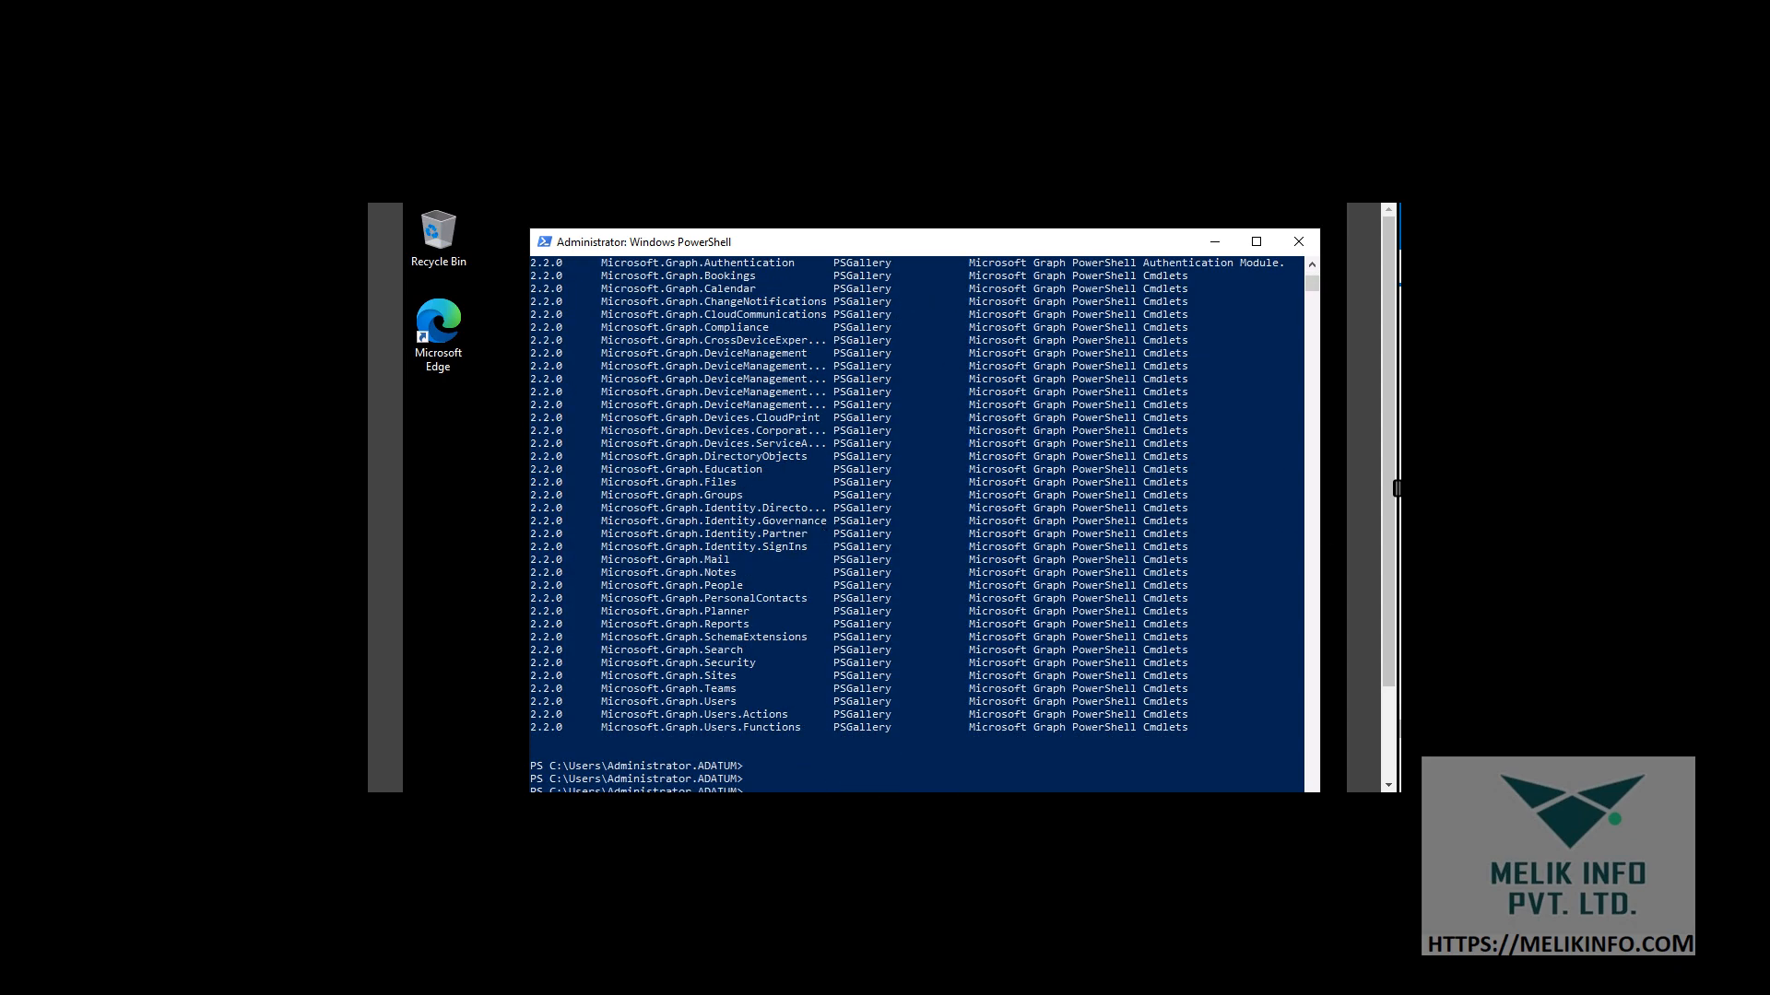
pyautogui.scroll(-6, 818, 545)
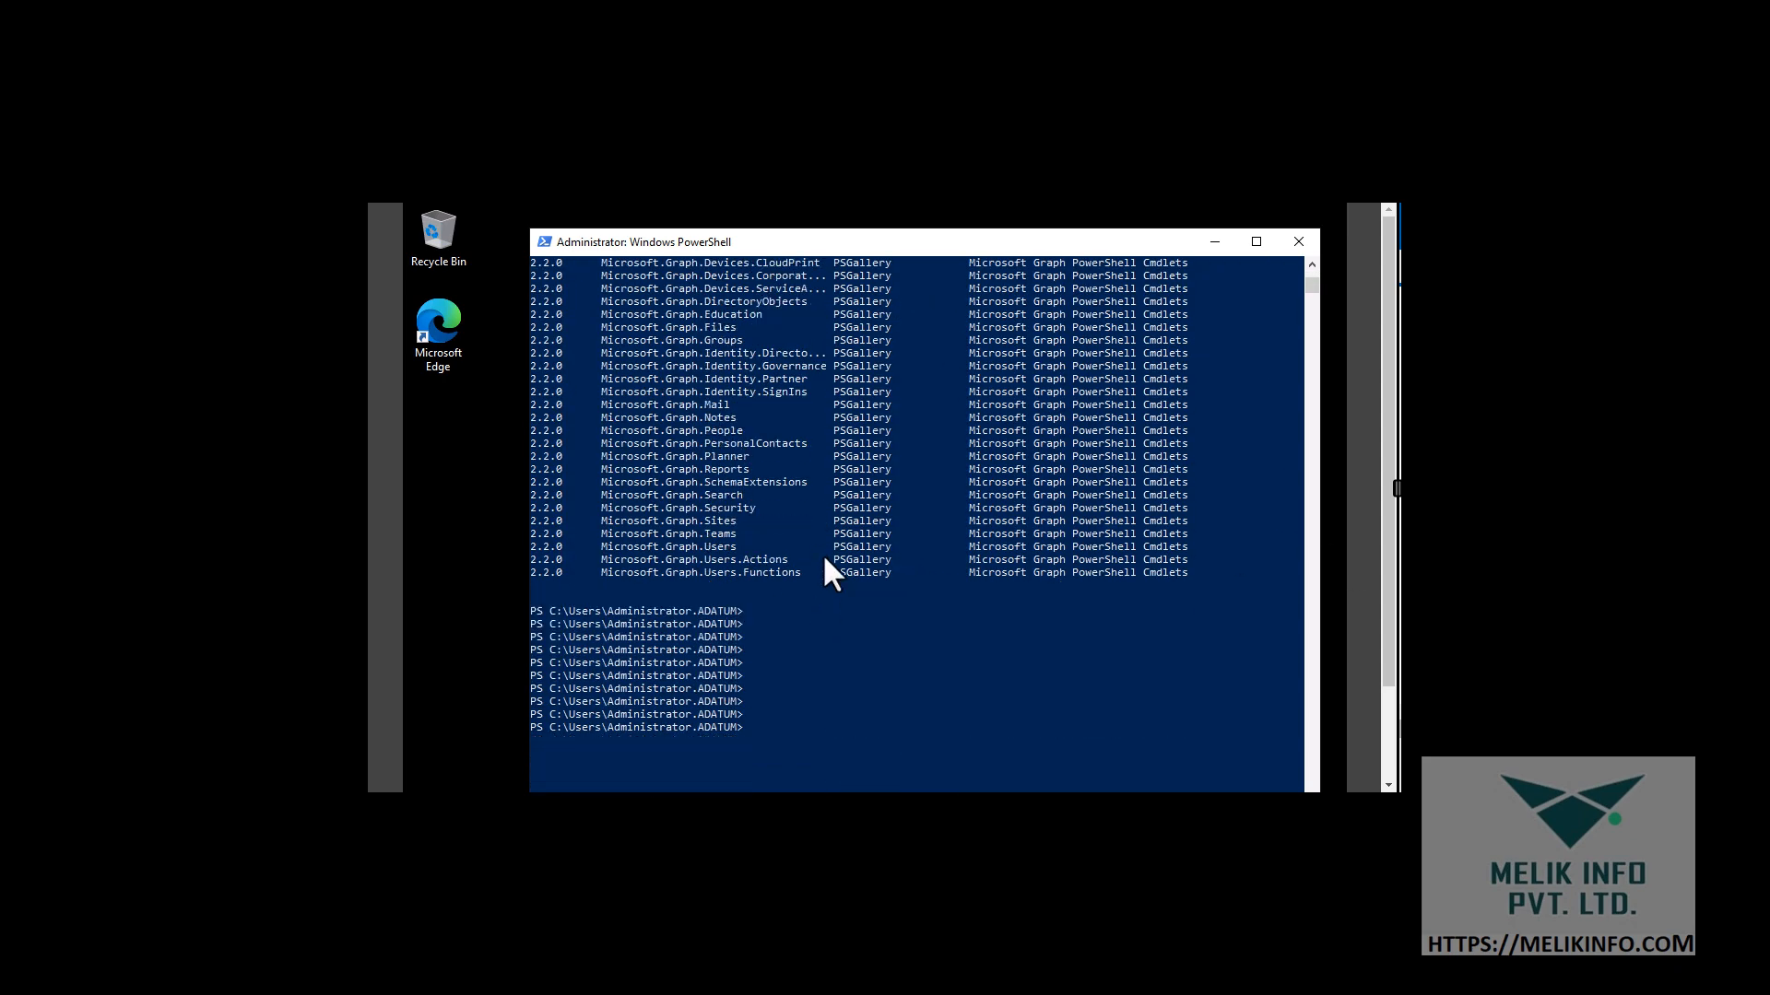
pyautogui.write('Get-InstalledModule Microsoft.Graph.*')
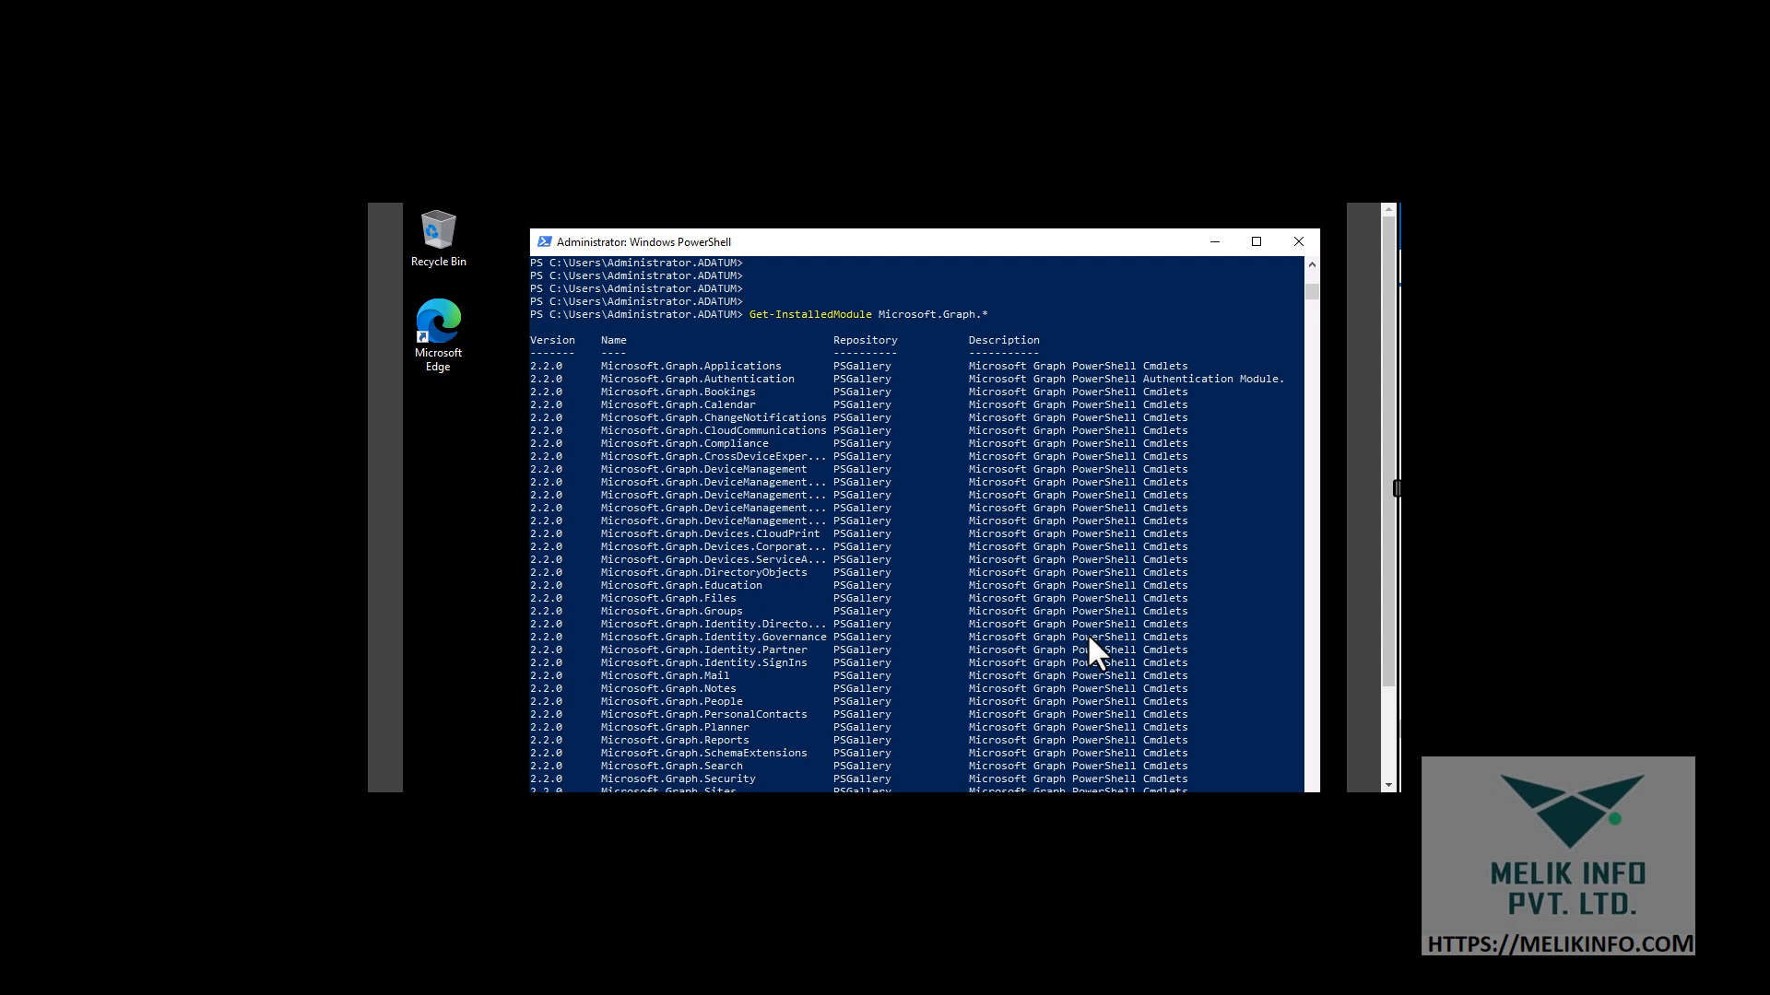
pyautogui.scroll(-4, 892, 529)
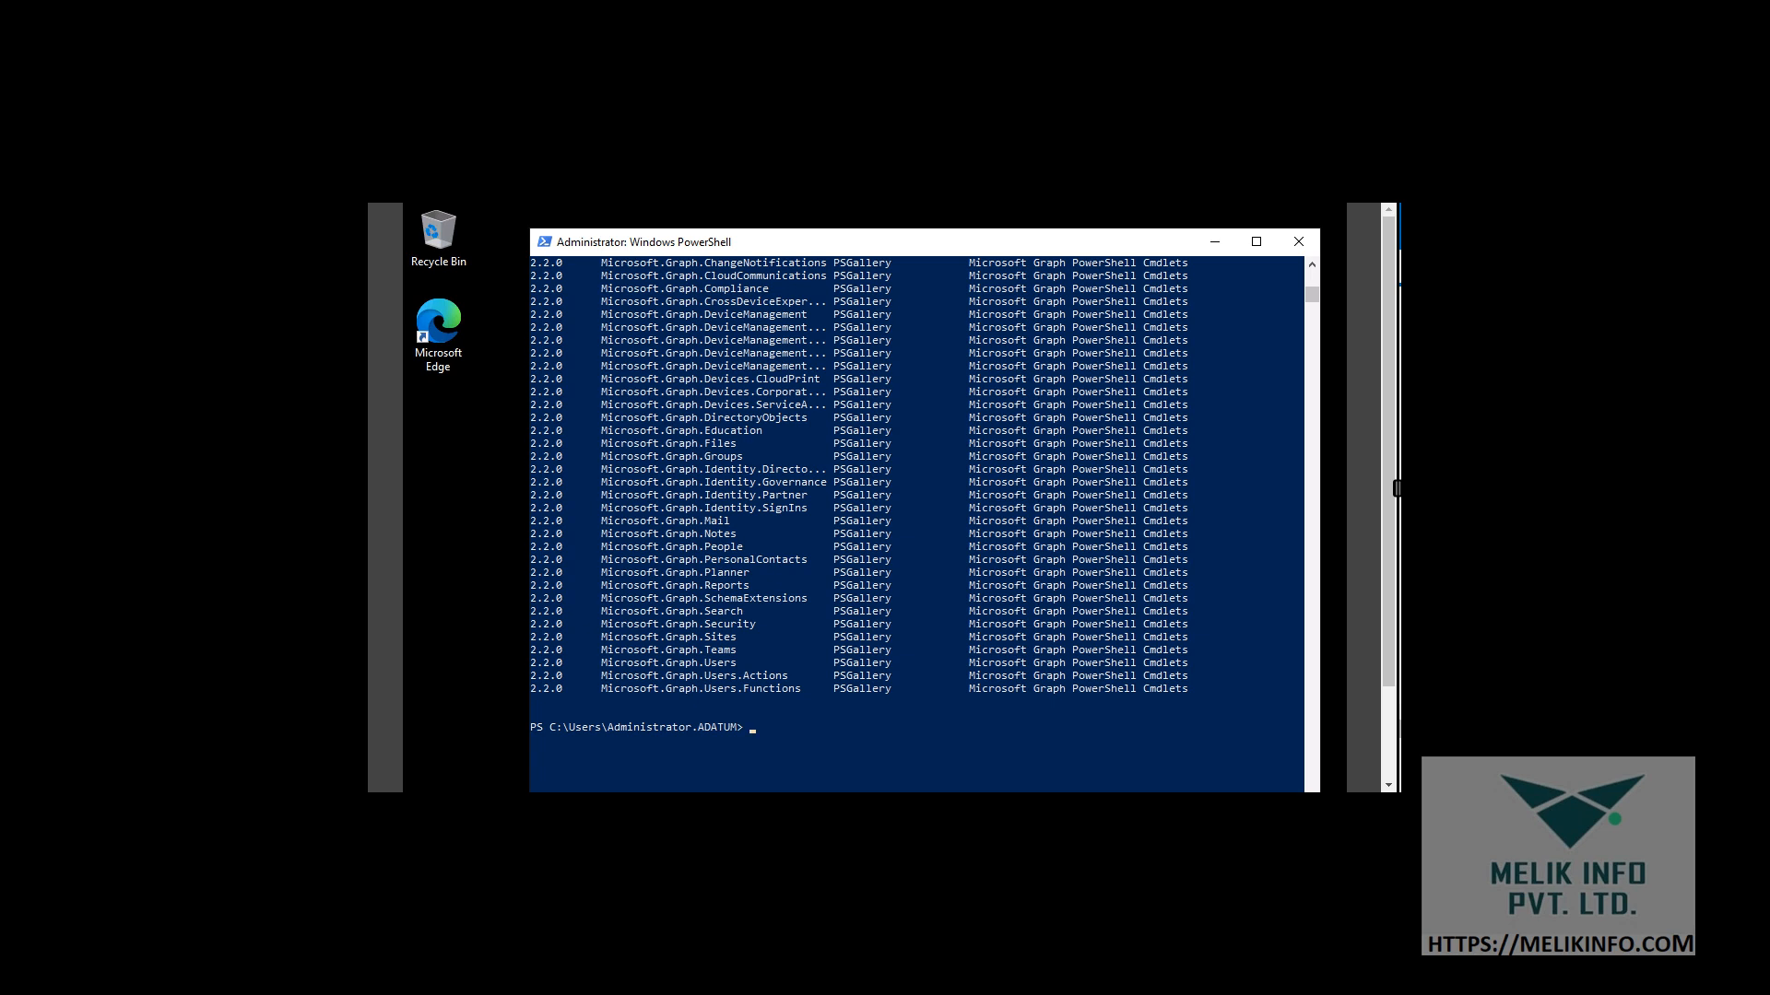
# Run Set-ExecutionPolicy unrestricted, accept the change with A (Yes to All), and highlight the policy value
pyautogui.write('Set-ExecutionPolicy unrestricted')
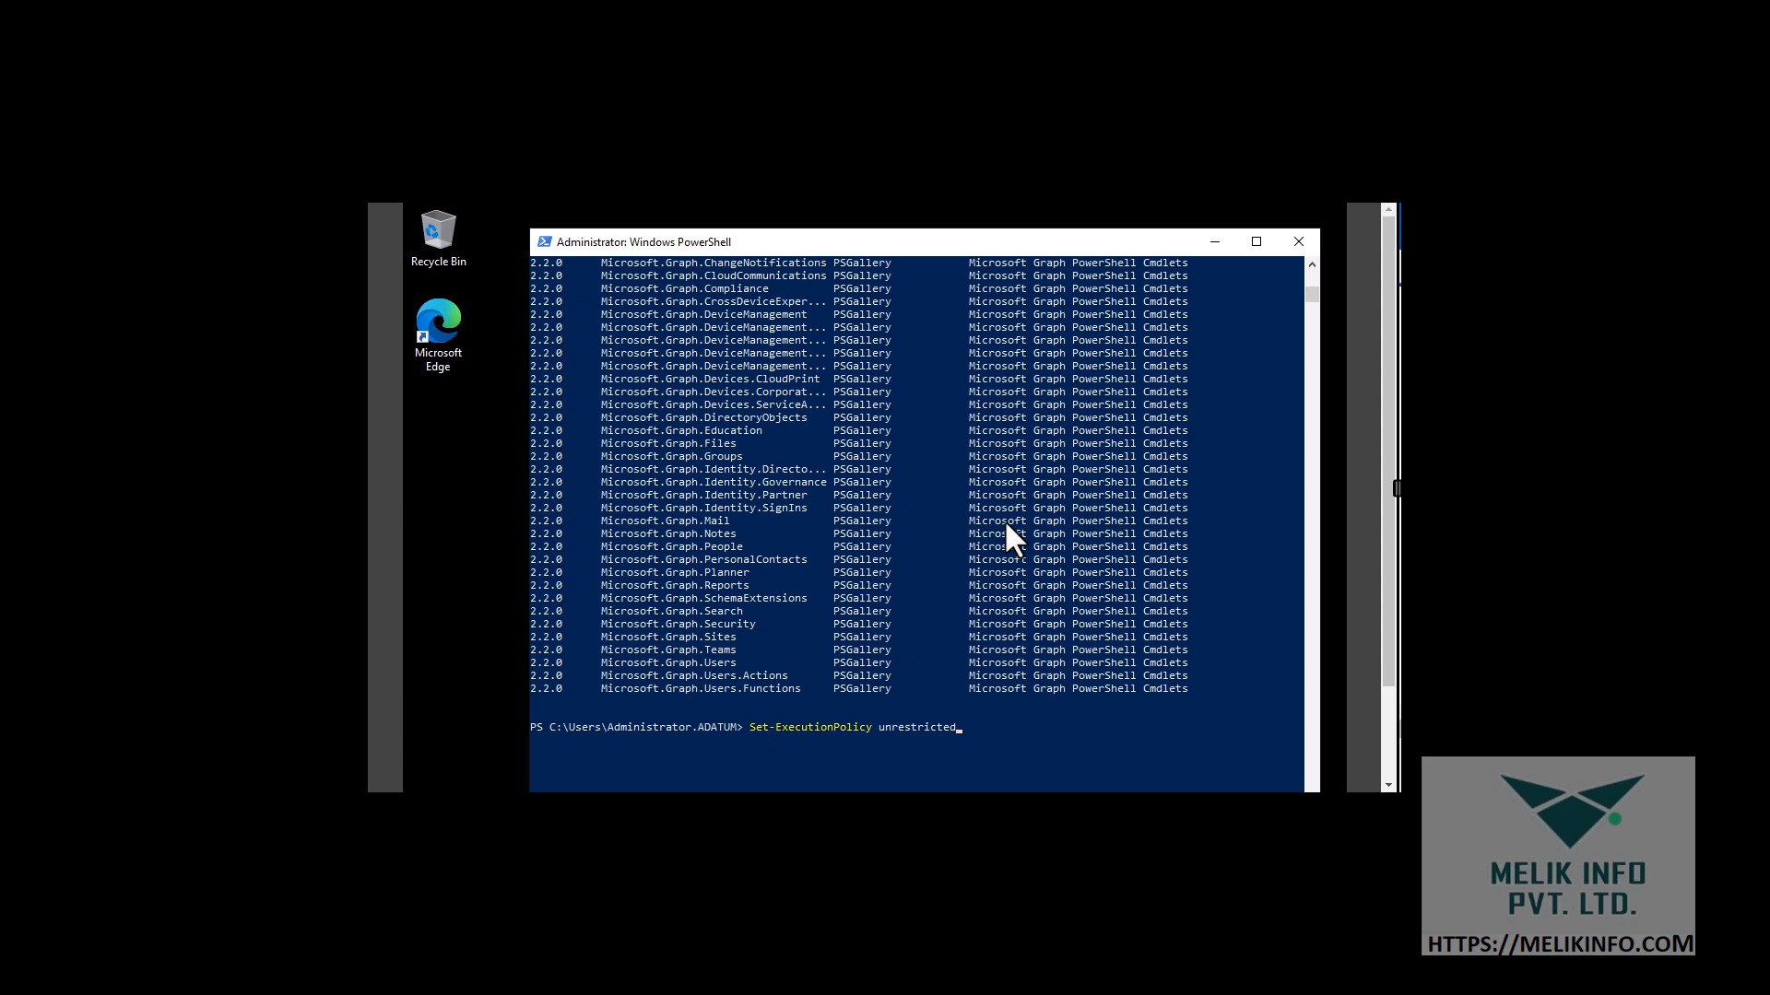
pyautogui.press('Return')
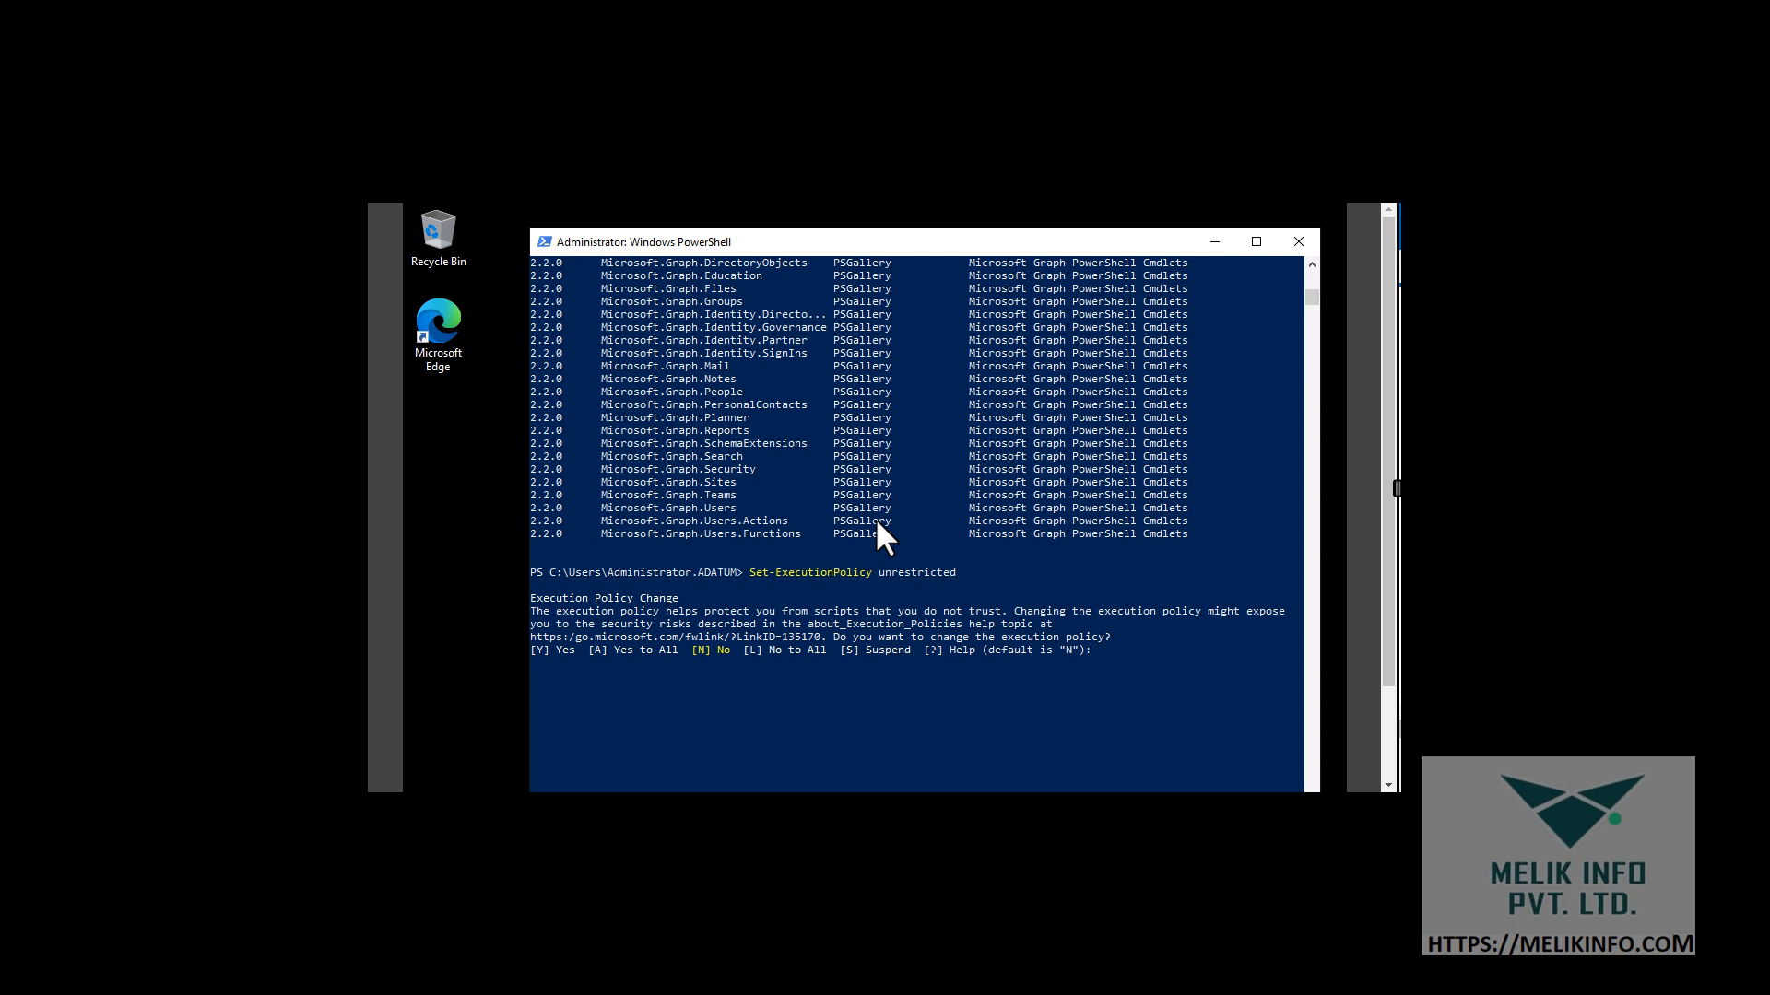
pyautogui.press('Return')
pyautogui.moveTo(879, 574); pyautogui.dragTo(981, 575)
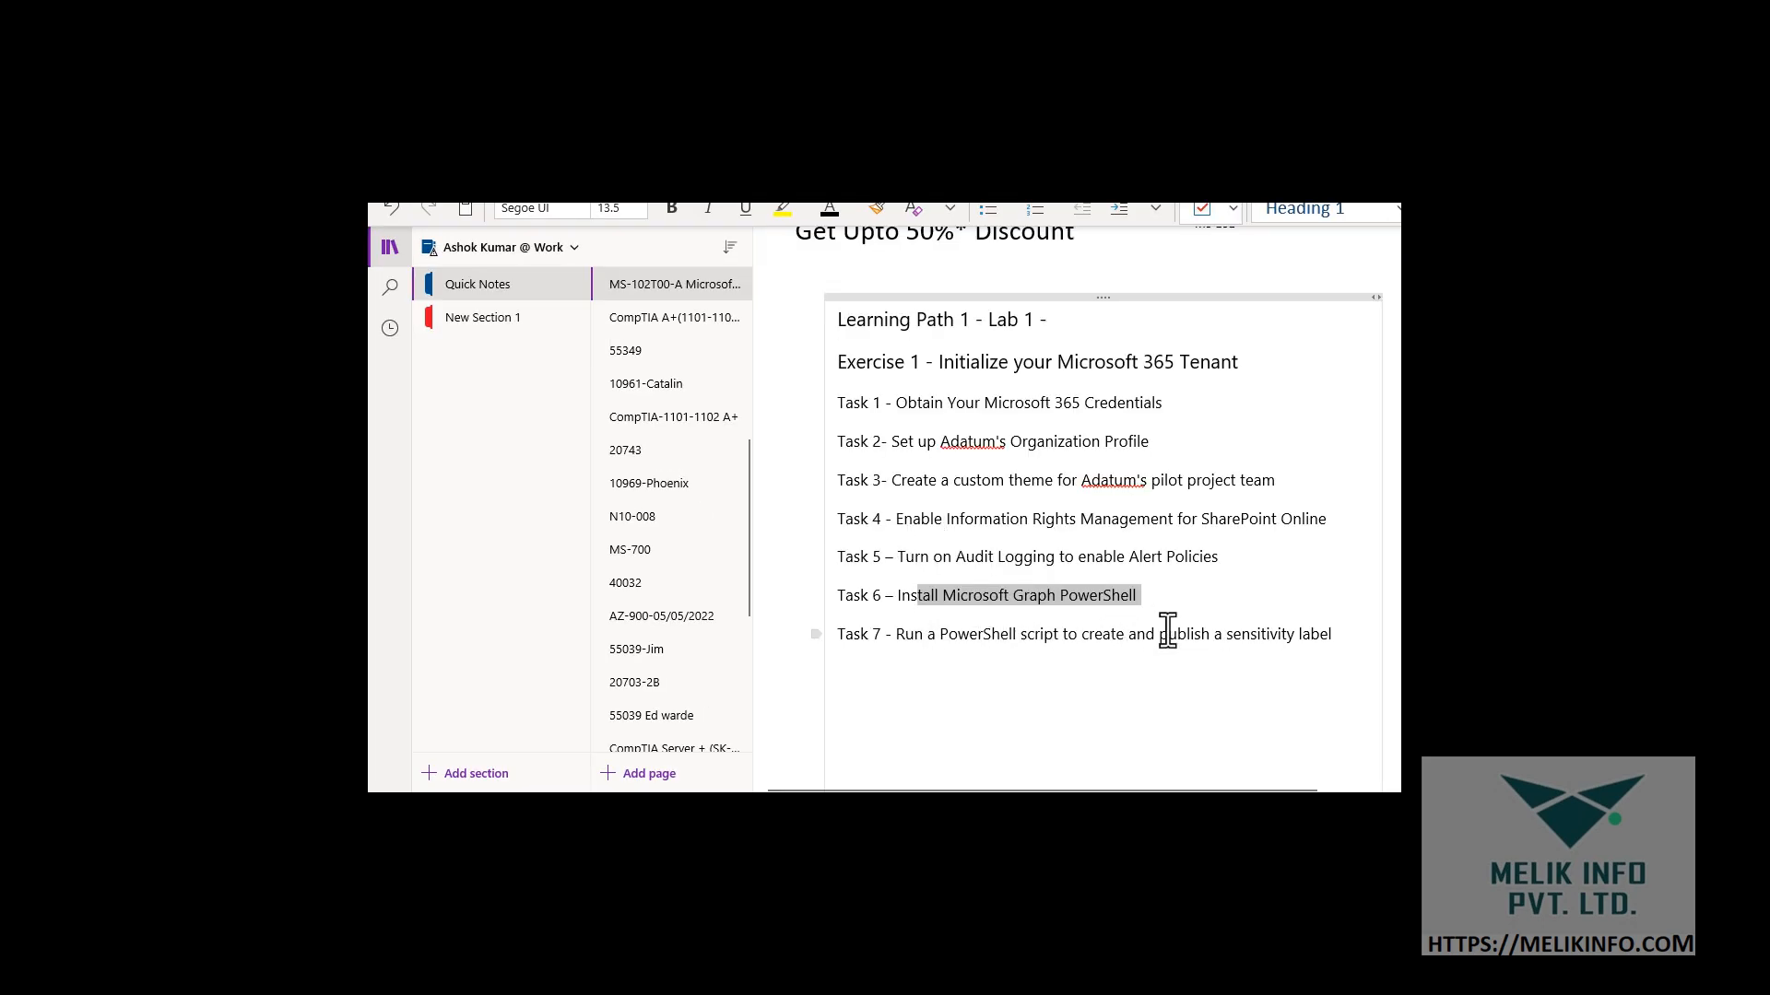
# Highlight the sensitivity label script task in the OneNote outline, and open the Lab Setup folder in Documents on LON-CL1
pyautogui.moveTo(1161, 636); pyautogui.dragTo(1340, 641)
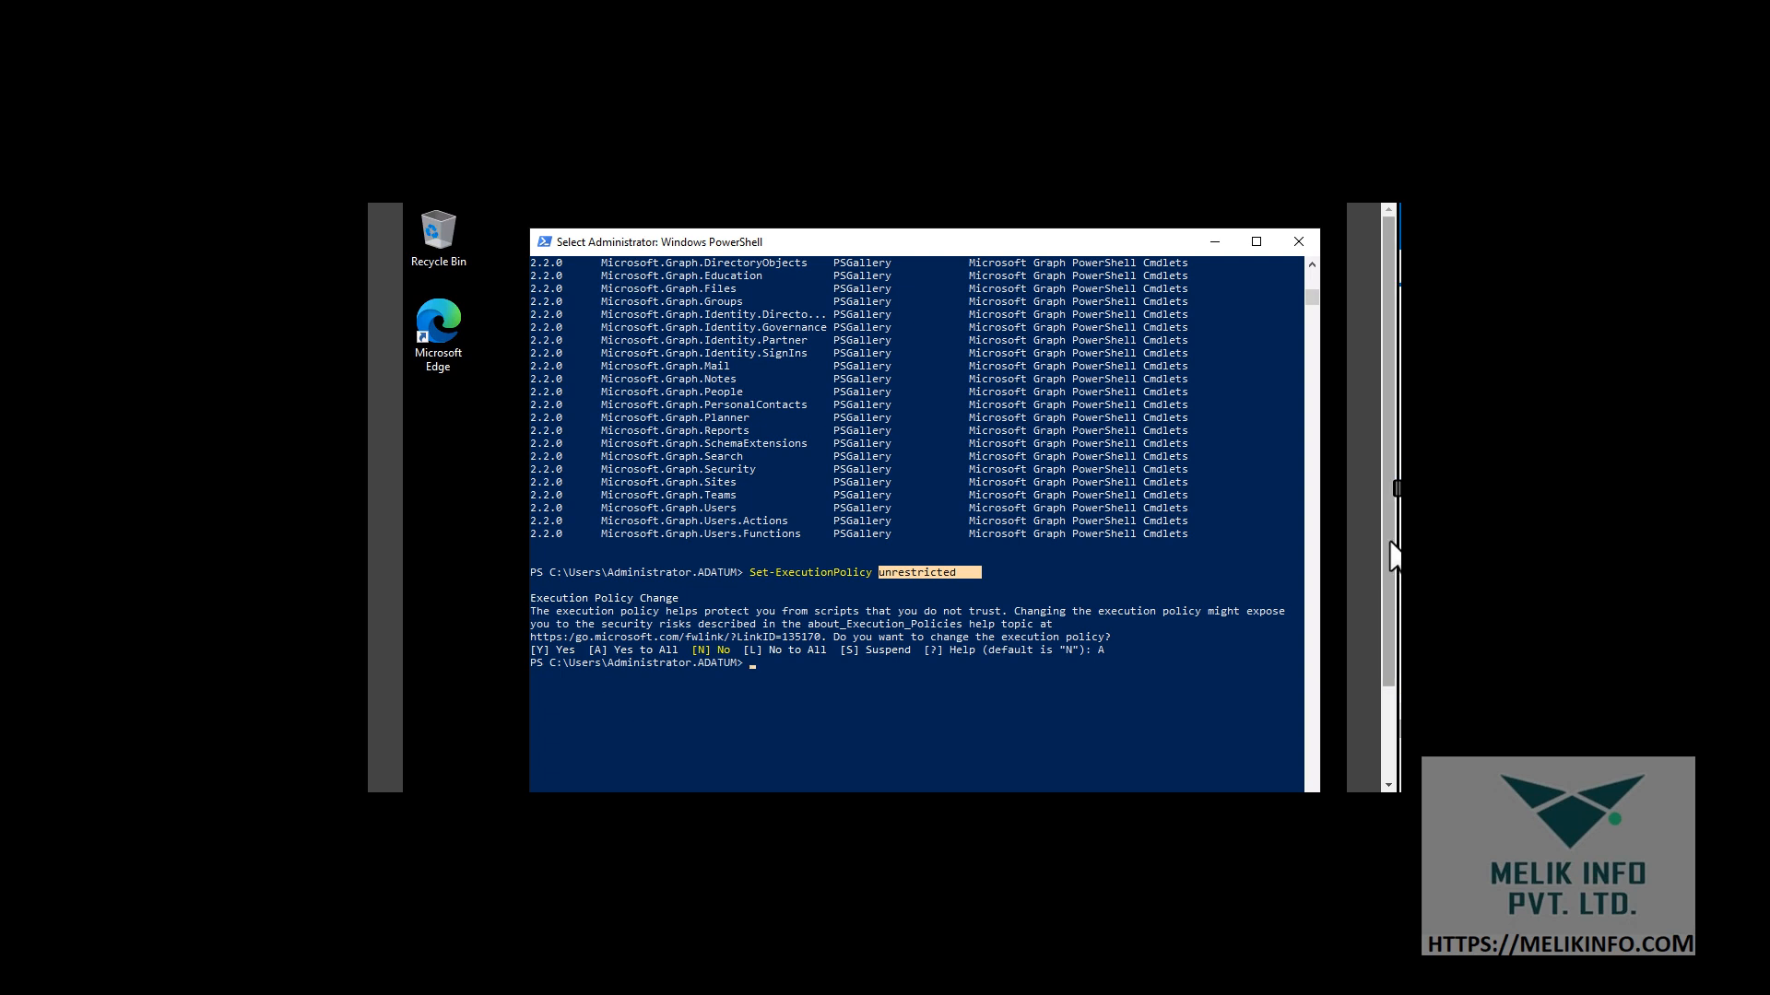
pyautogui.moveTo(1392, 557); pyautogui.dragTo(1383, 673)
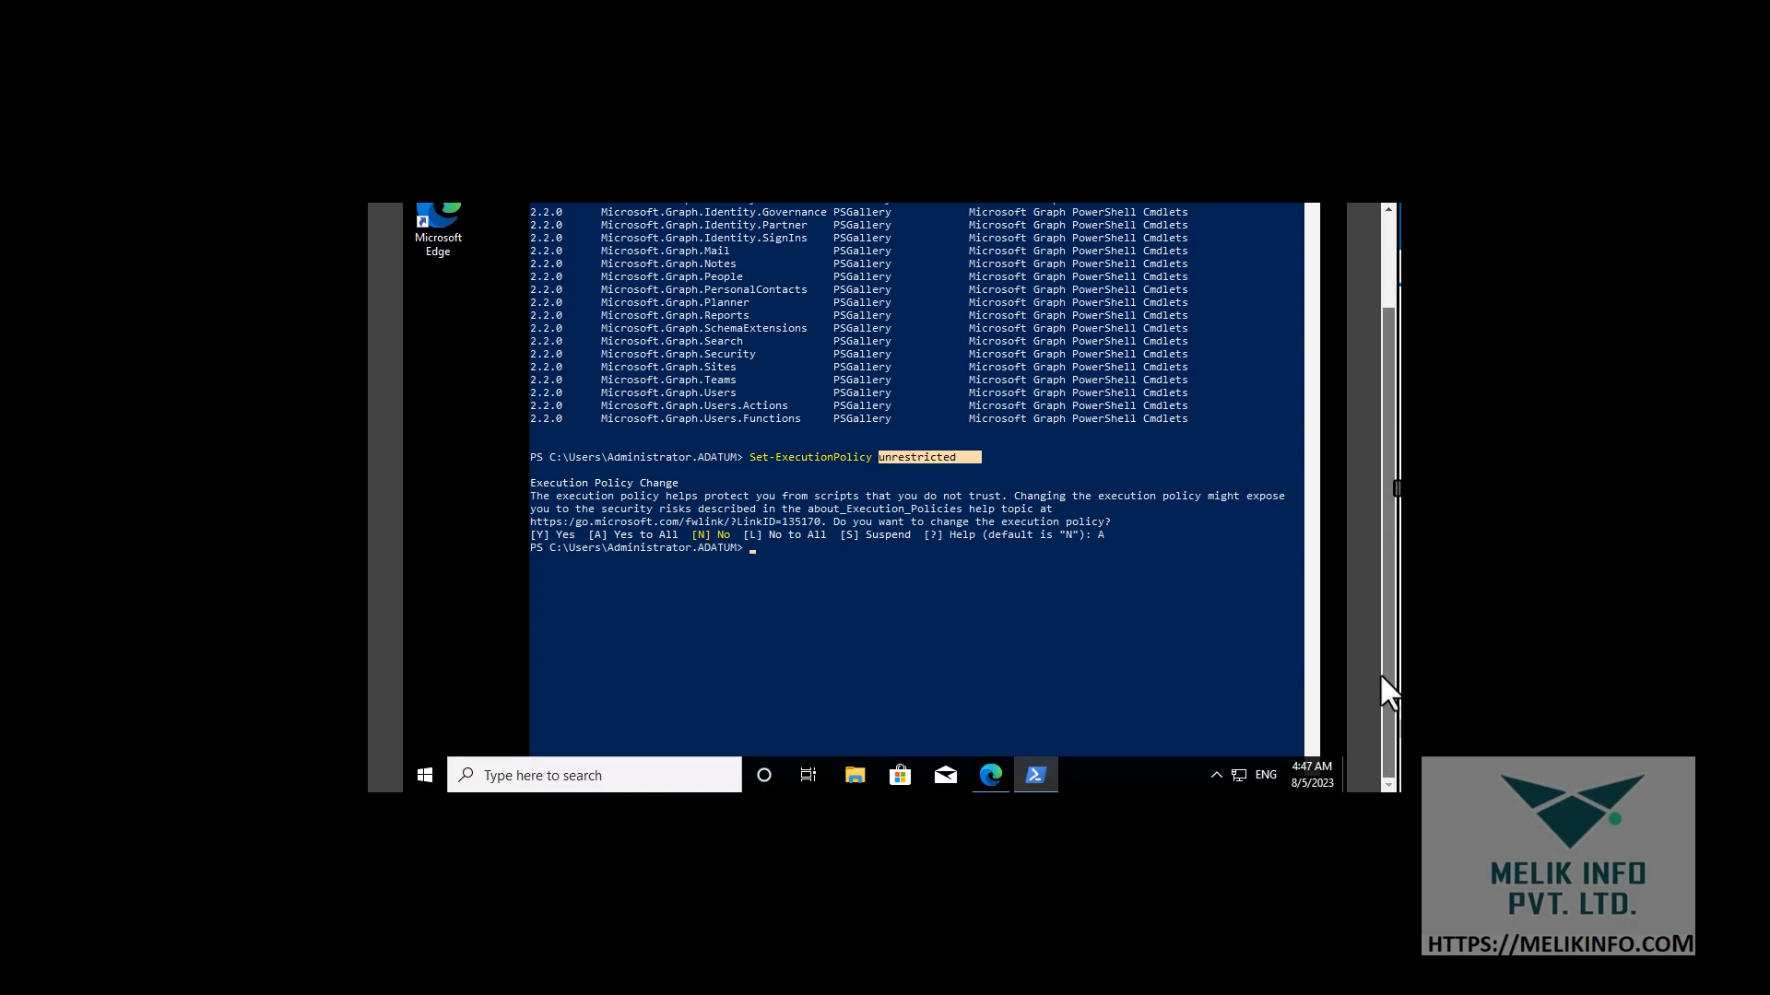
pyautogui.click(870, 782)
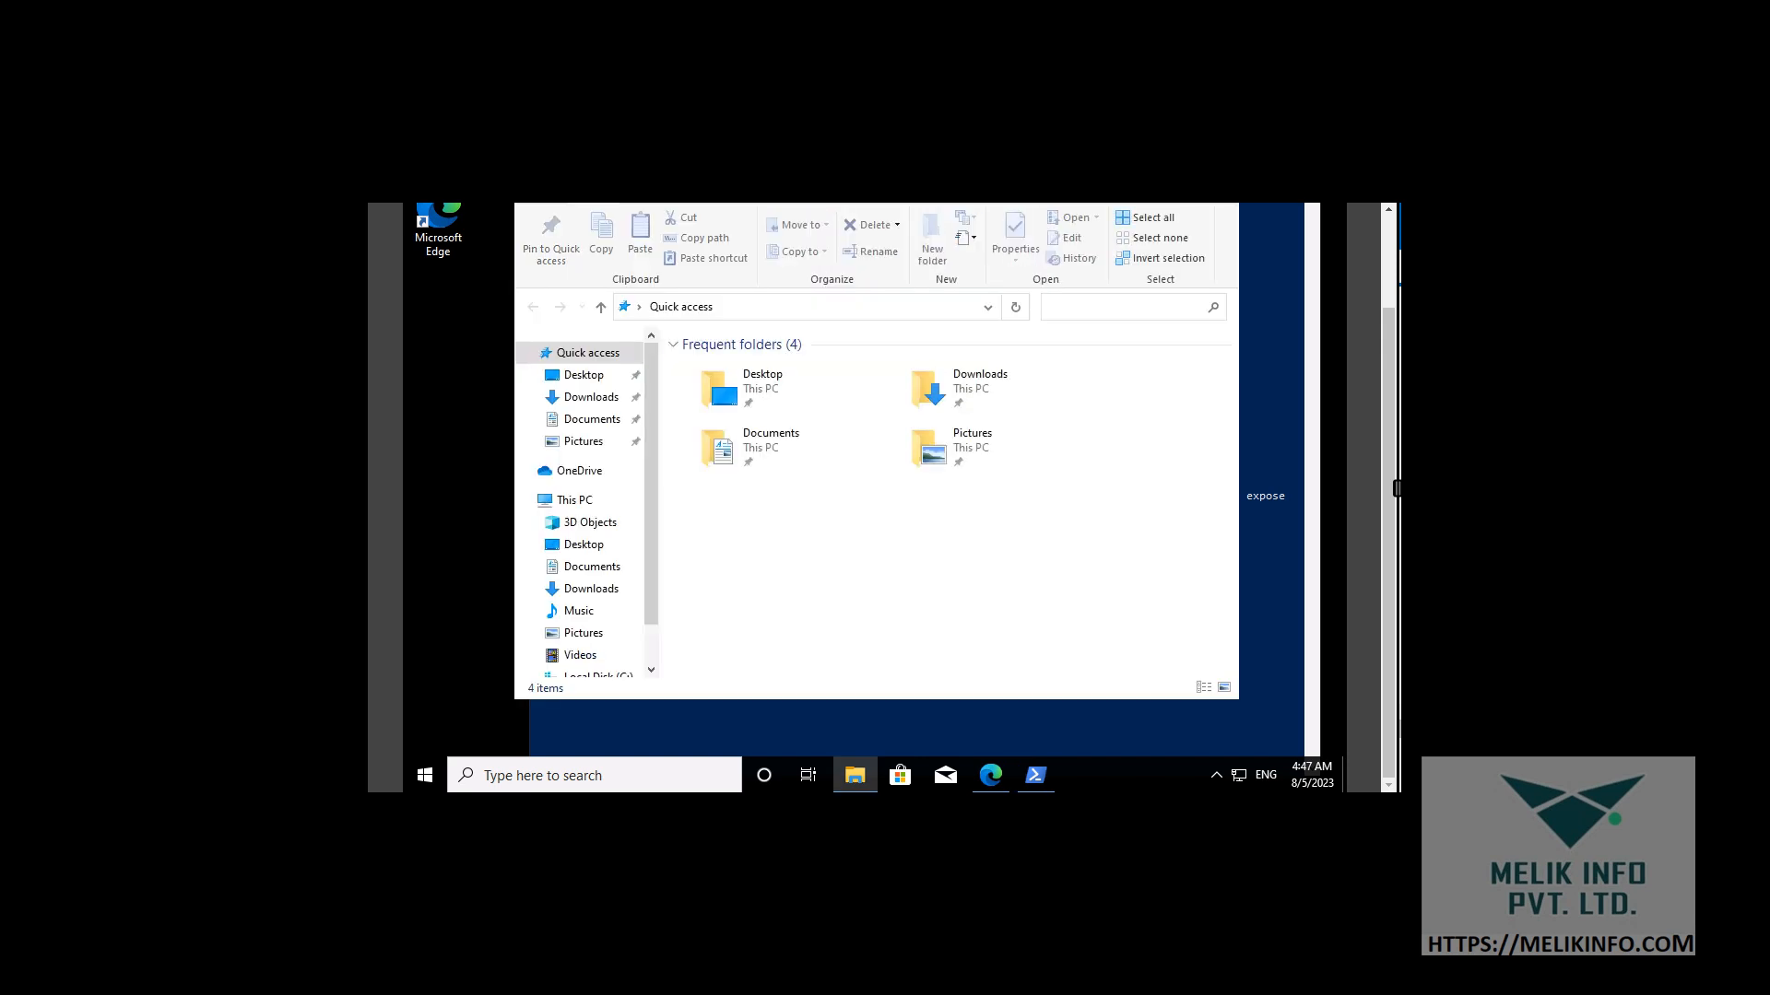
pyautogui.click(595, 420)
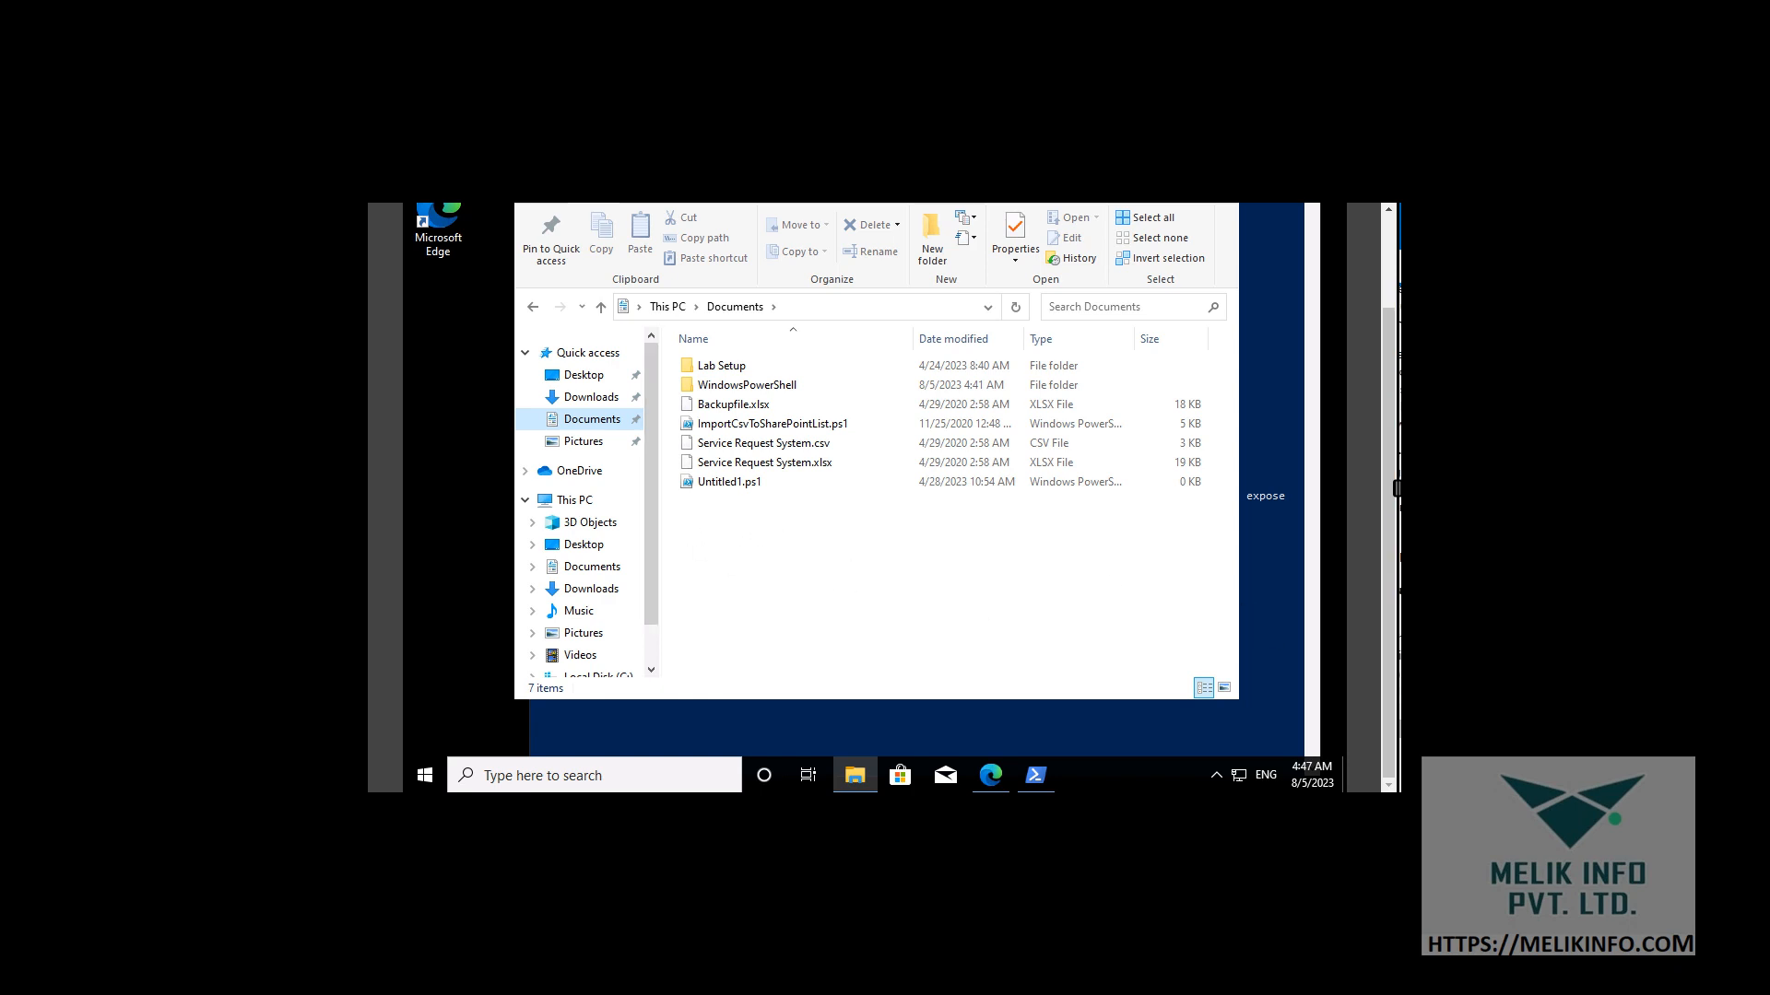
pyautogui.doubleClick(750, 366)
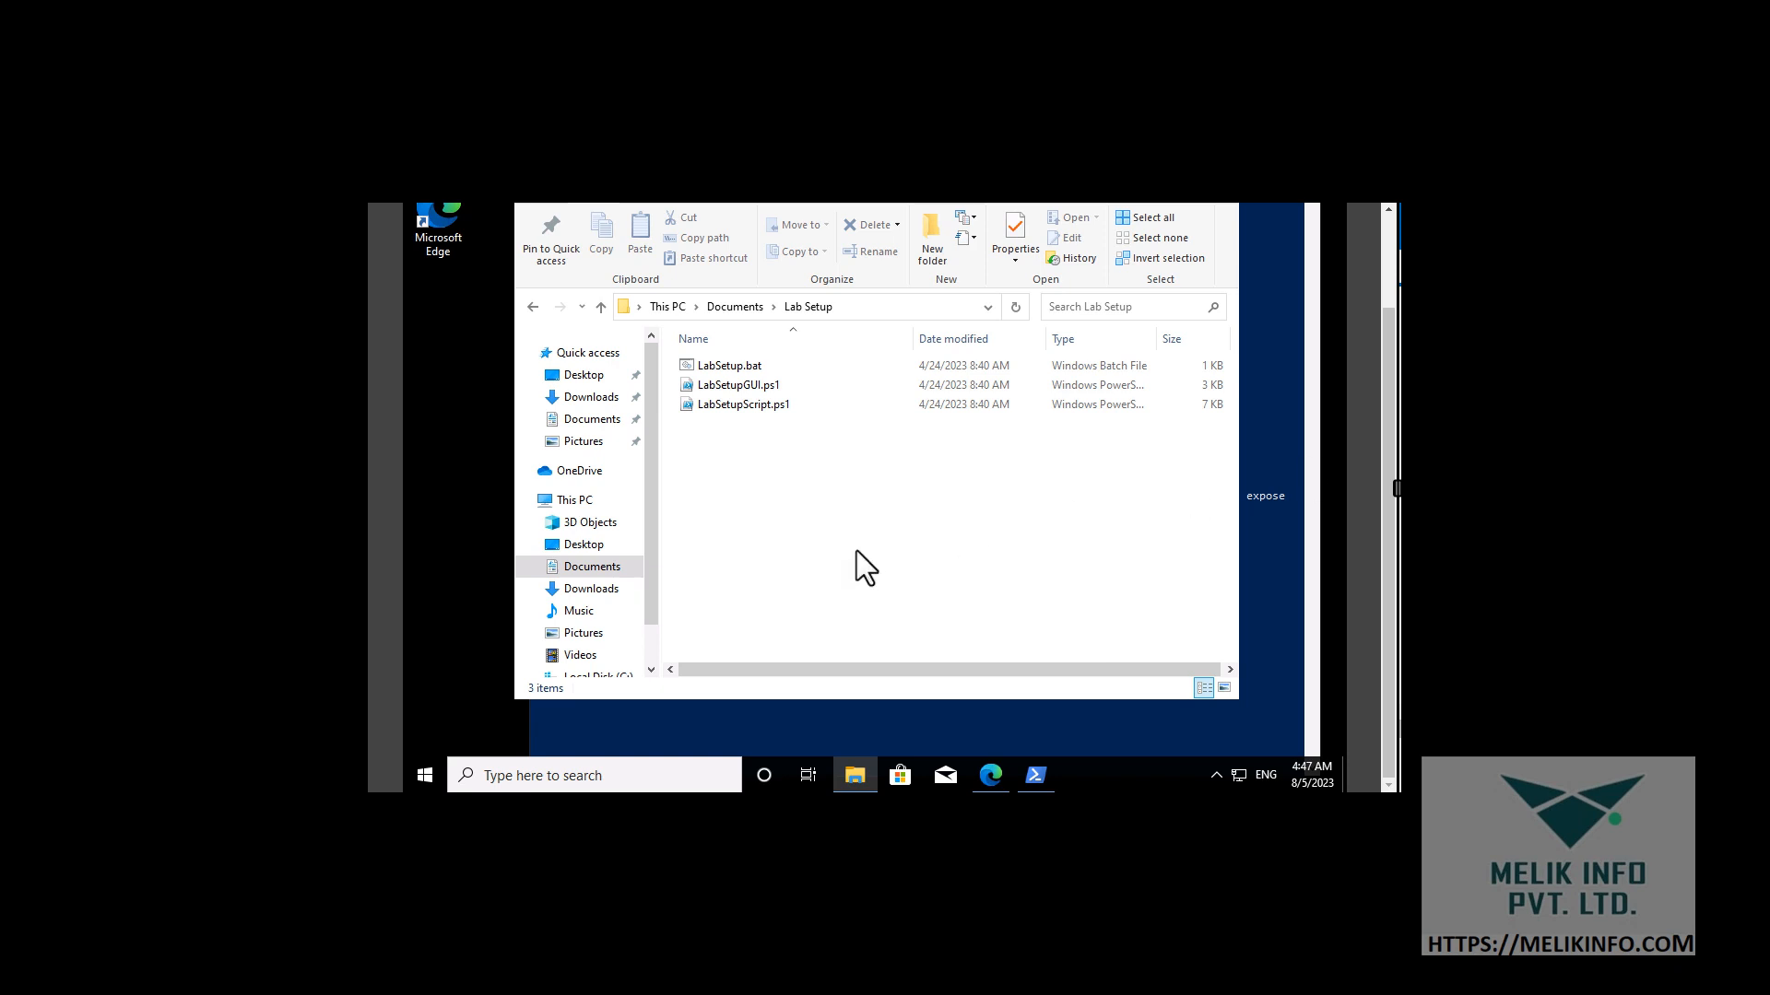
# Try to open LabSetup.bat for editing, and choose not to run it
pyautogui.click(723, 371)
pyautogui.rightClick(723, 371)
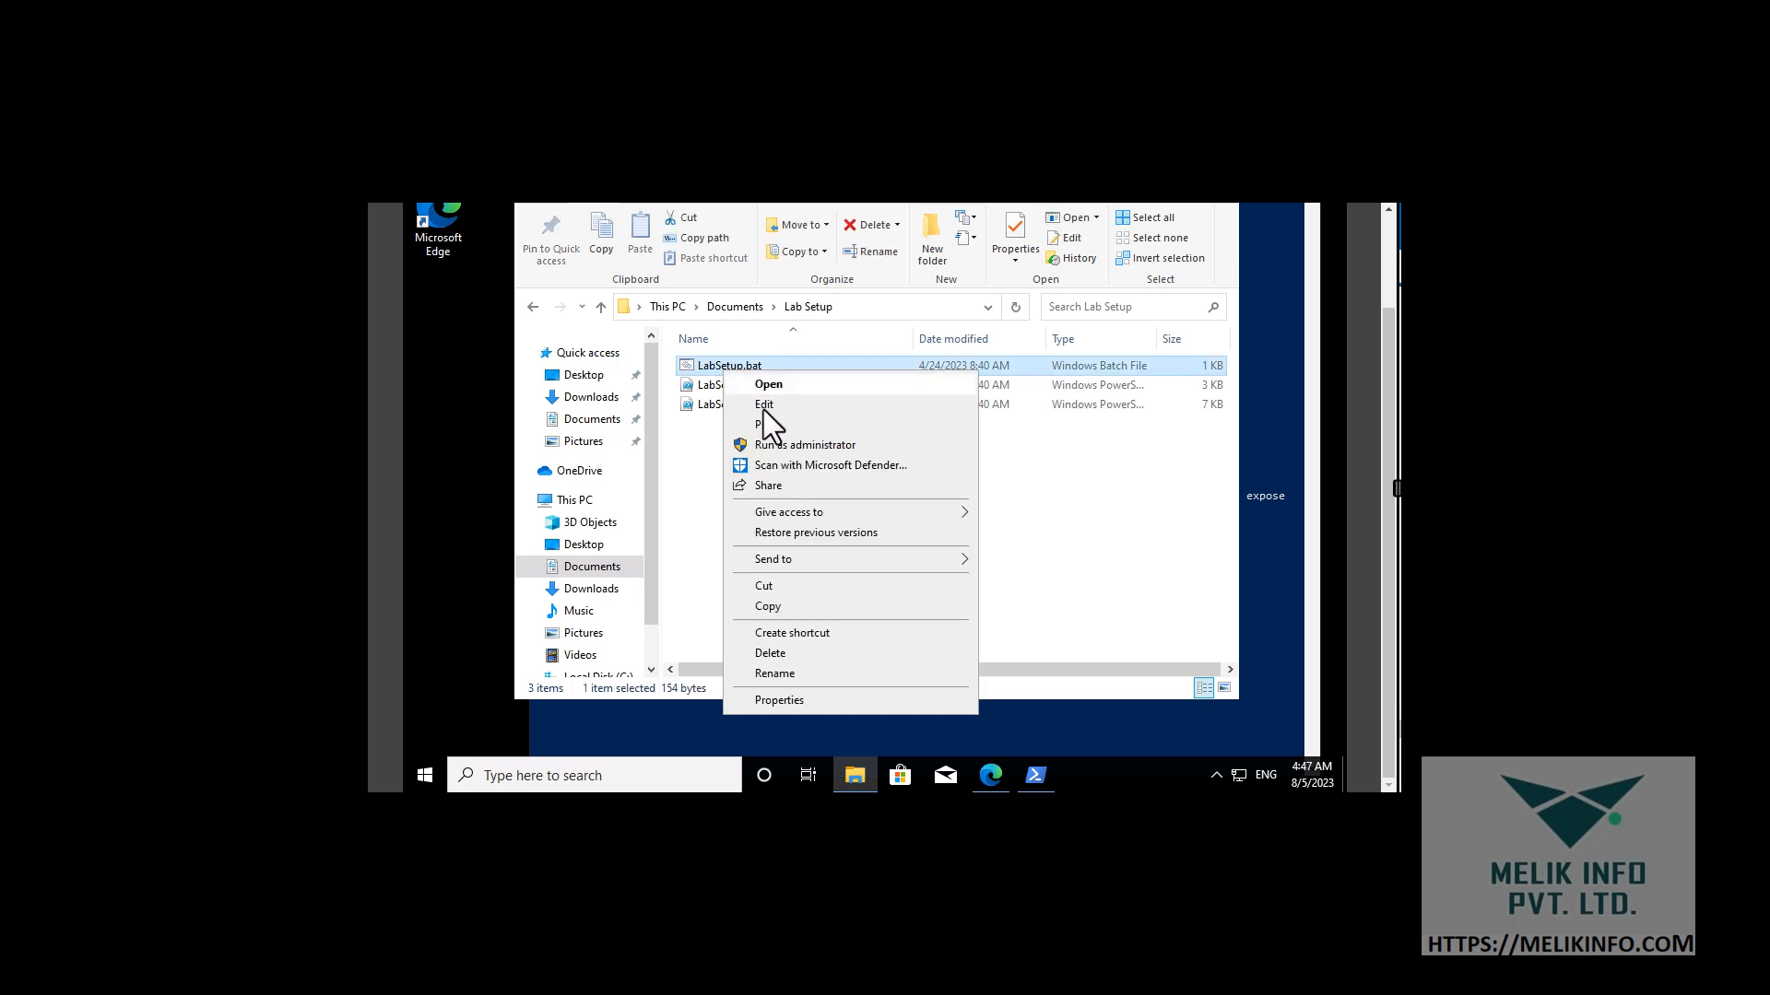
pyautogui.click(765, 405)
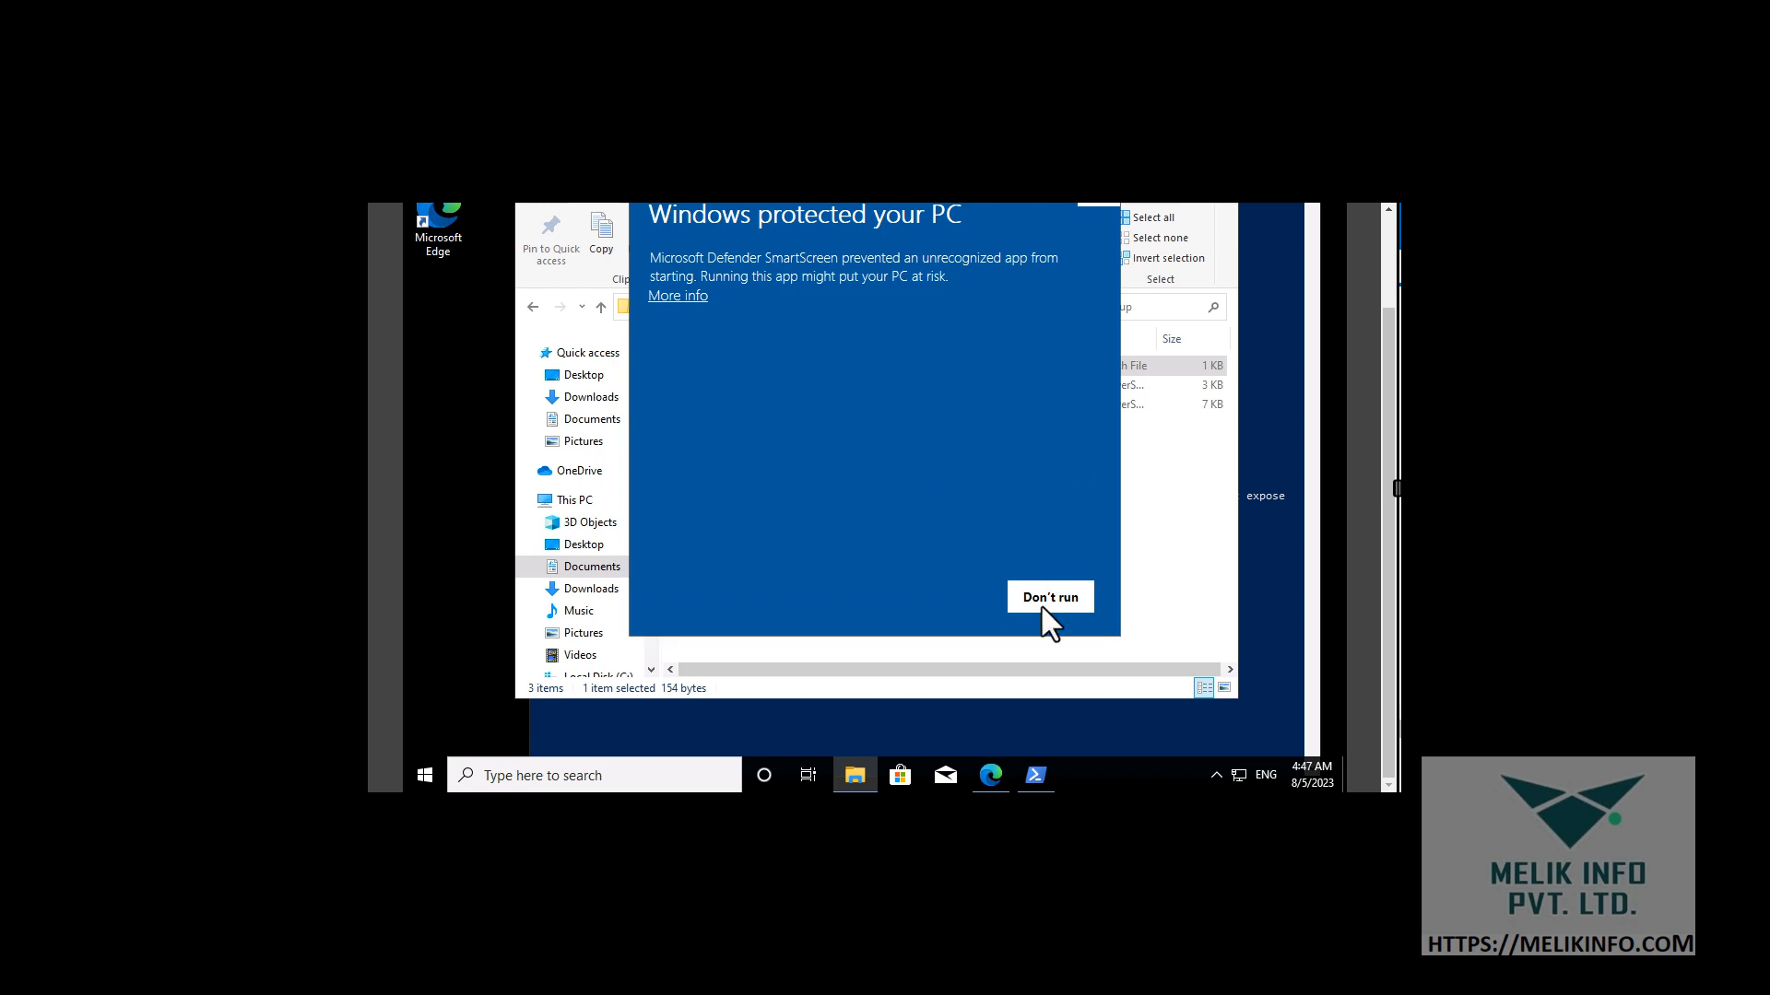
pyautogui.click(1042, 612)
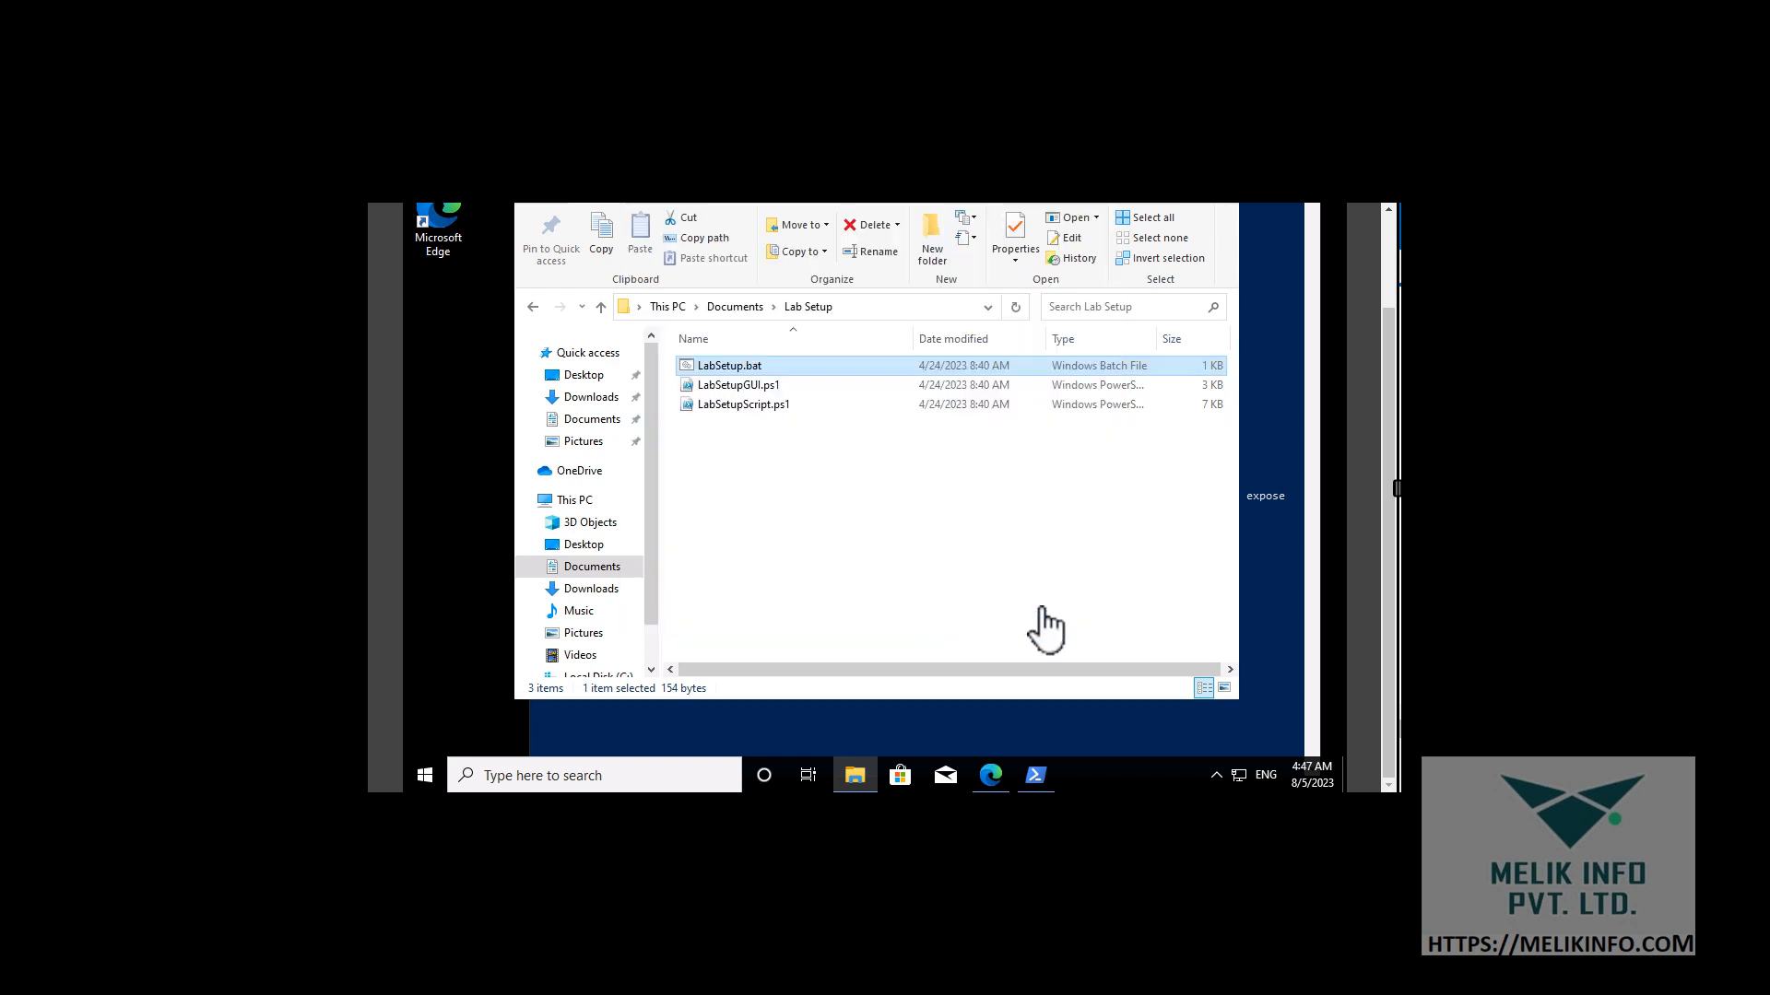
# Run LabSetup.bat as administrator, choose to run it anyway past the SmartScreen warning, and dismiss the lab setup message
pyautogui.rightClick(733, 363)
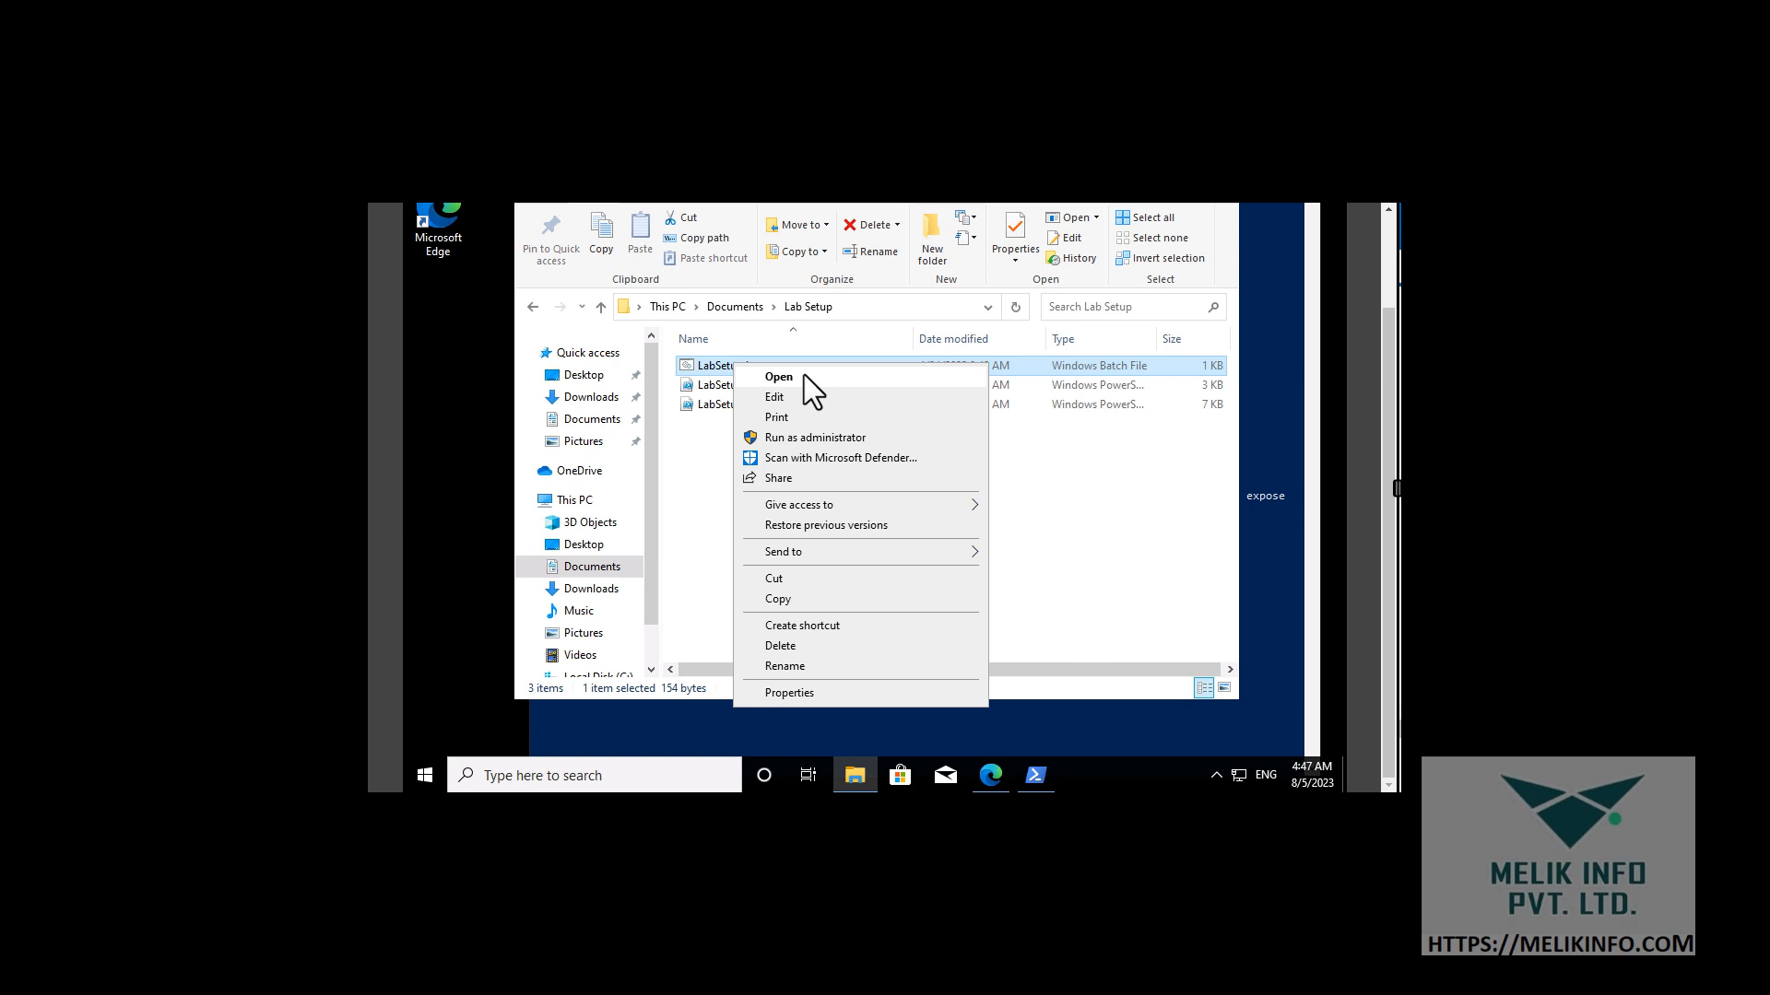
pyautogui.click(800, 437)
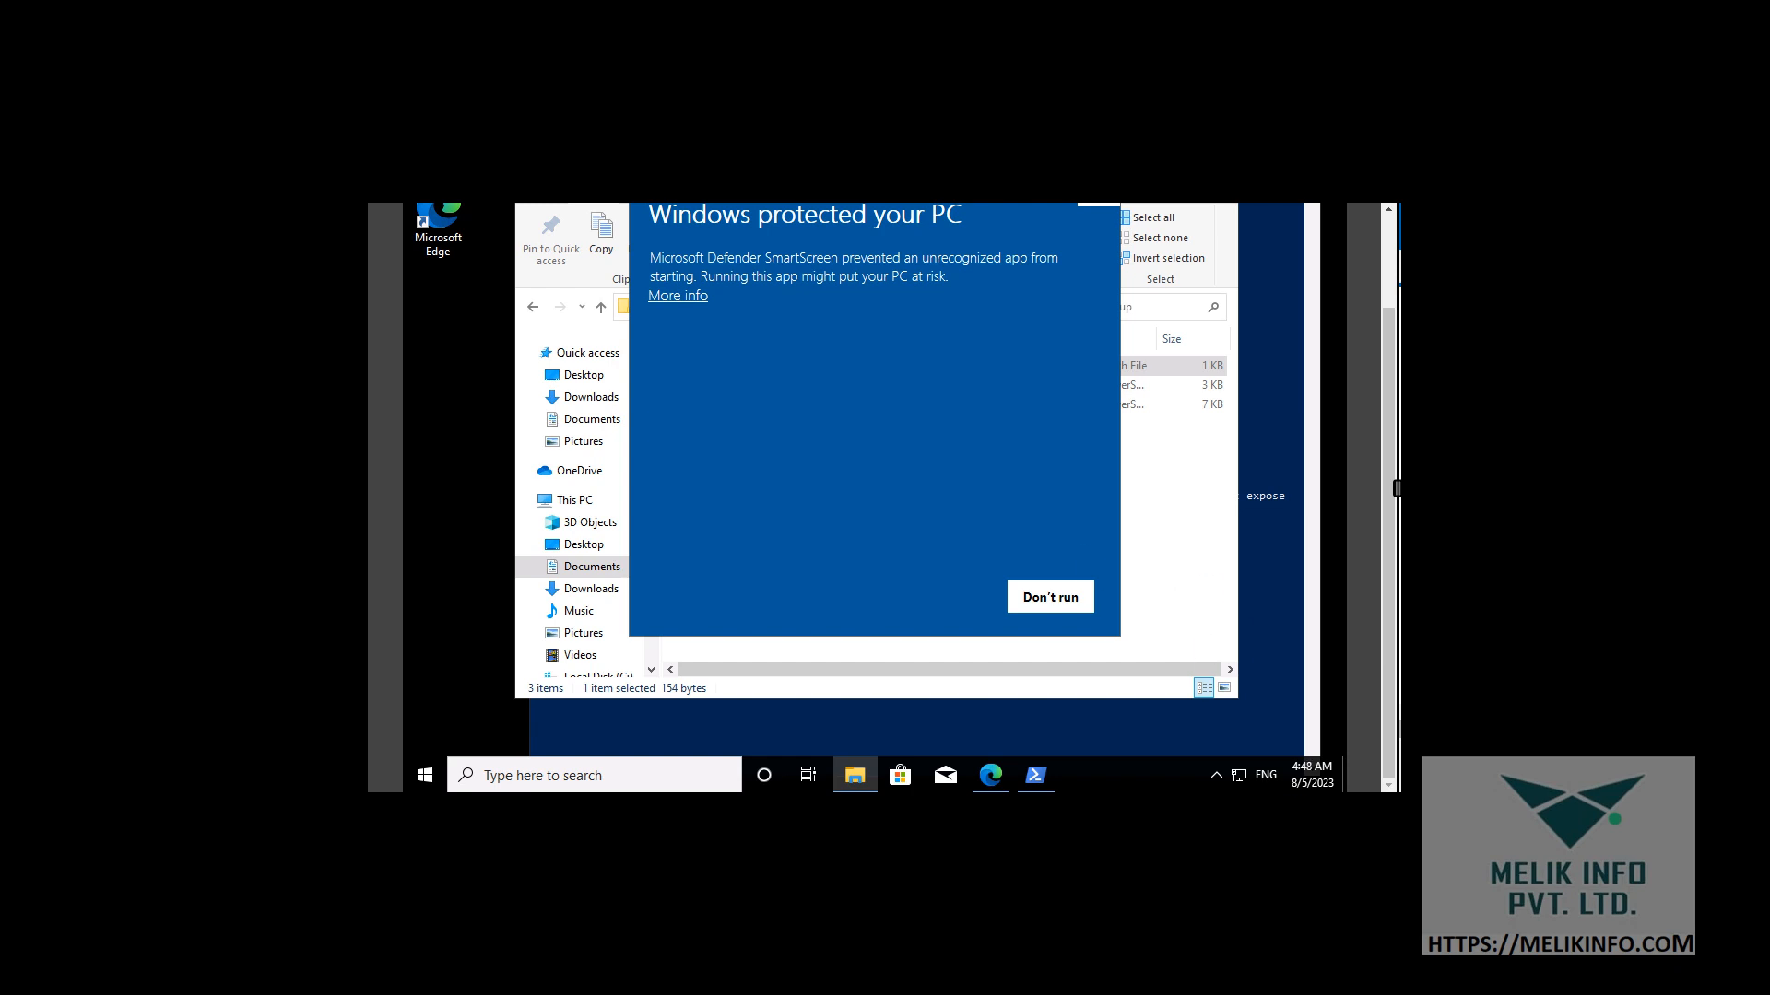
pyautogui.moveTo(1386, 731); pyautogui.dragTo(1277, 559)
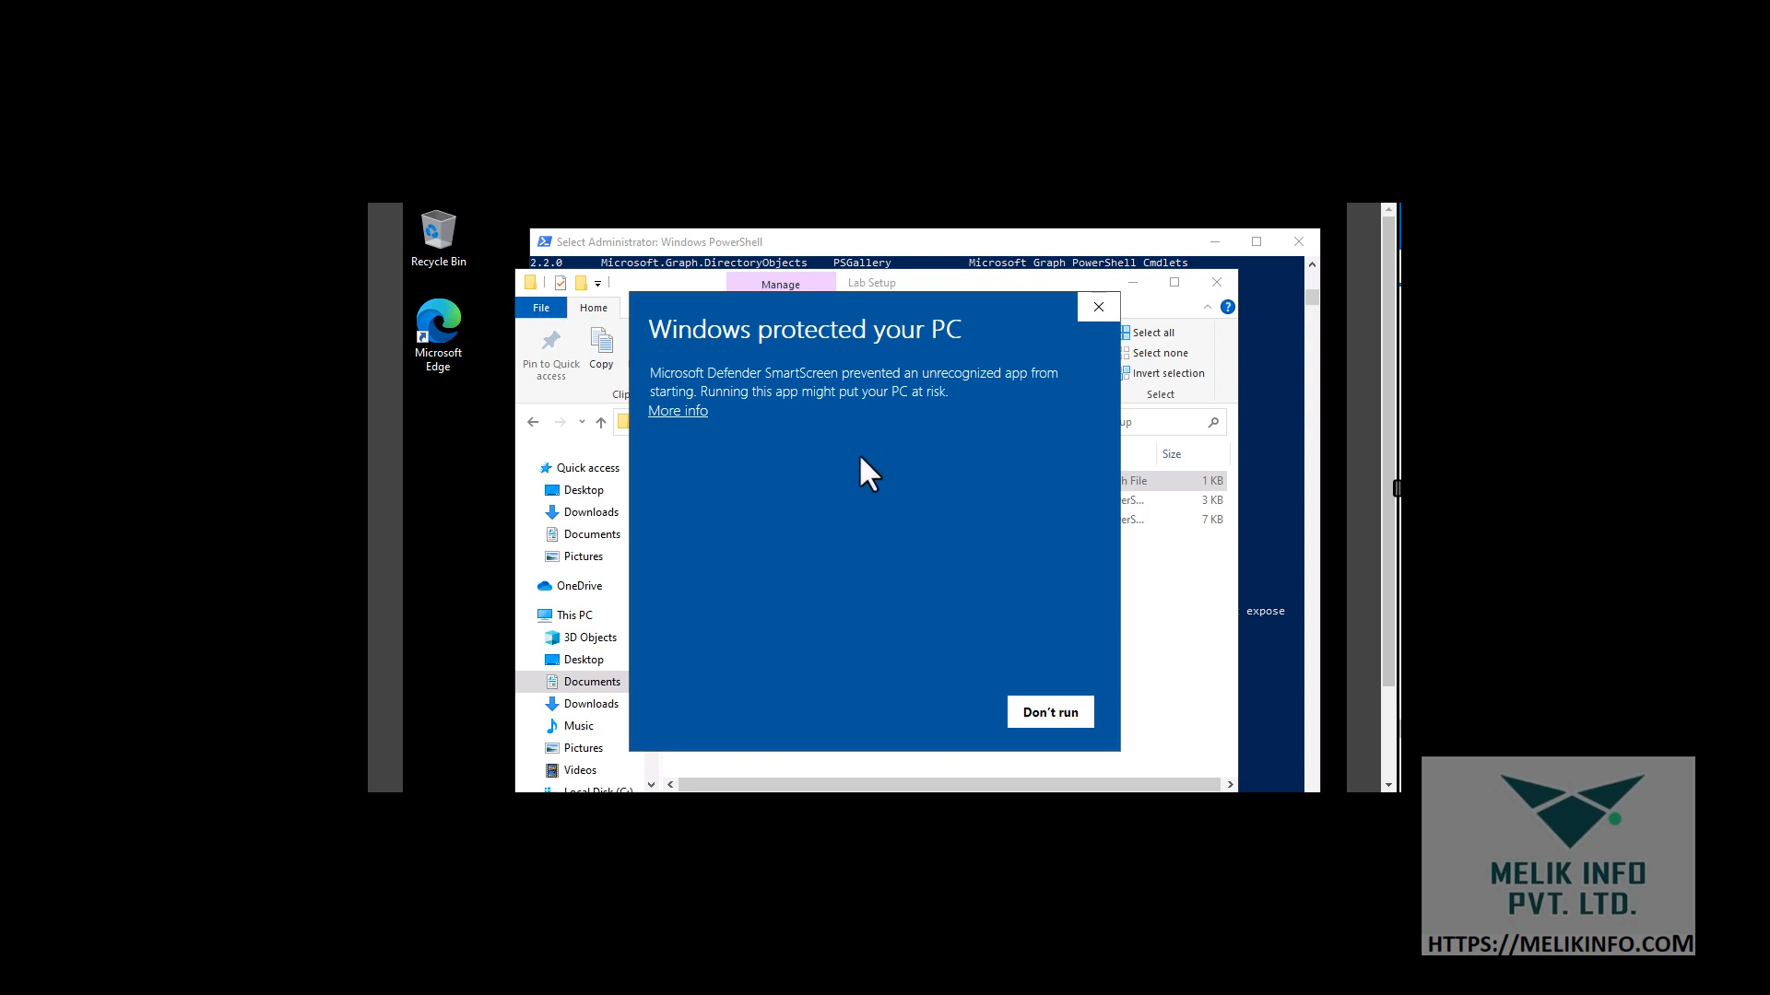
pyautogui.click(693, 412)
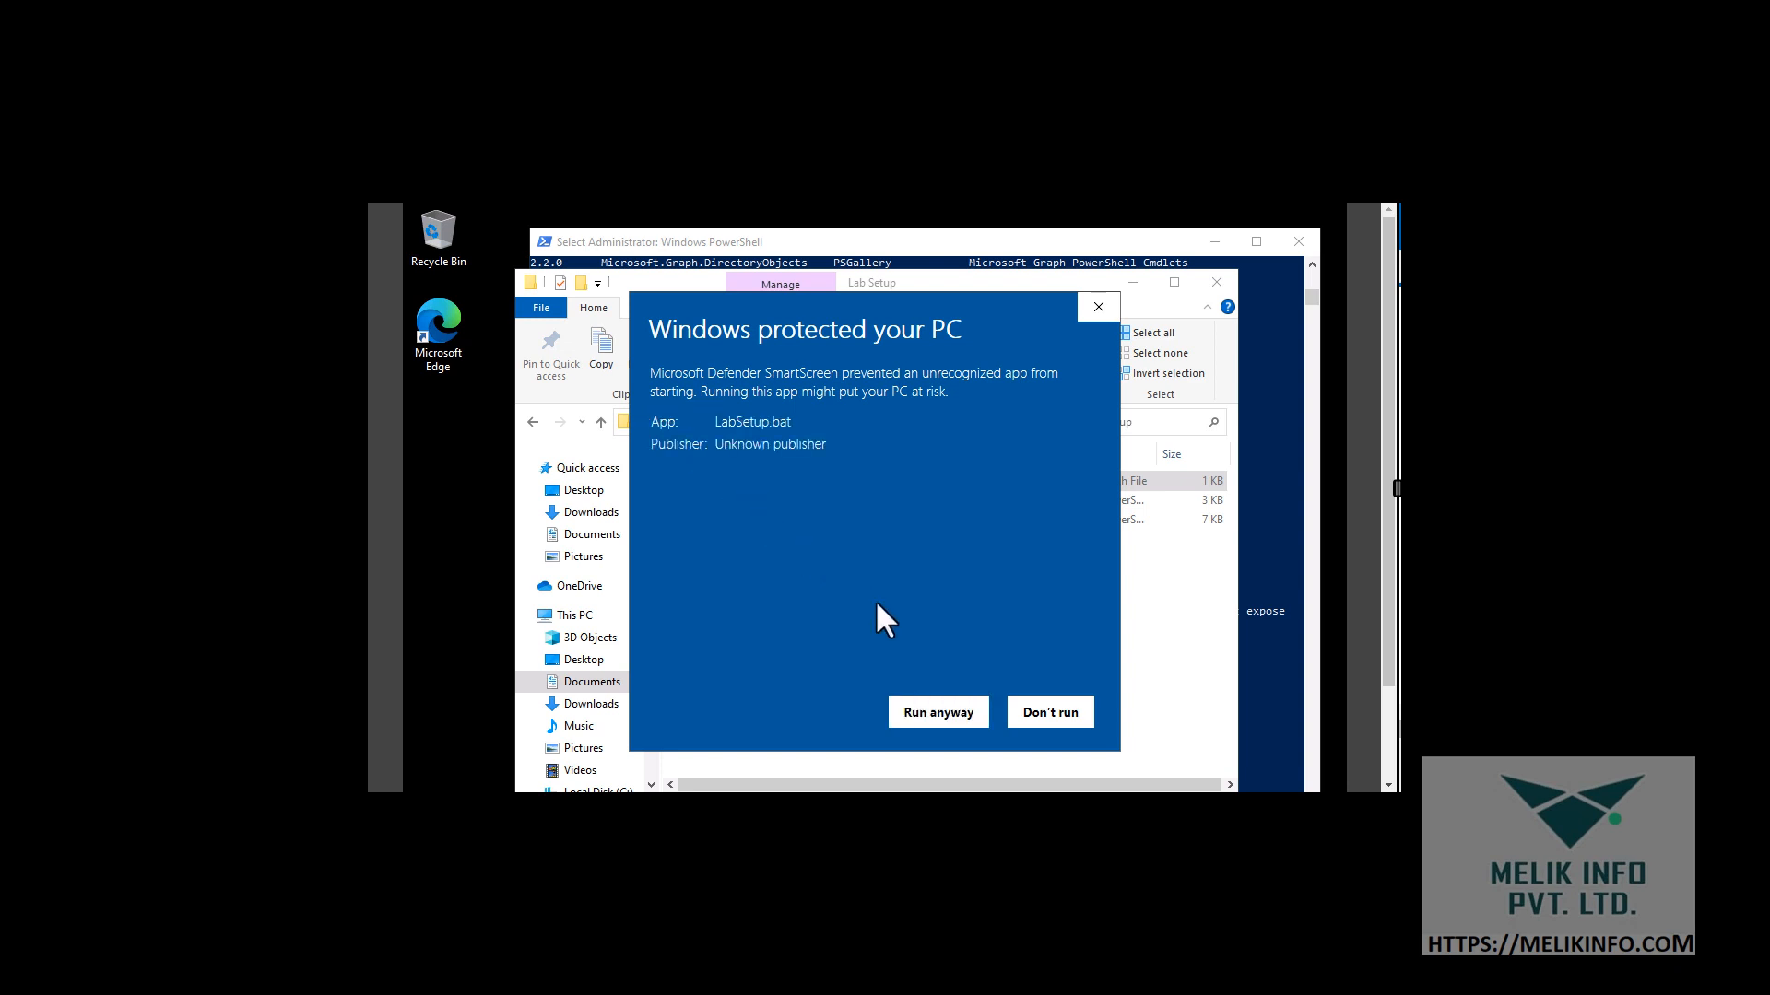
pyautogui.click(934, 723)
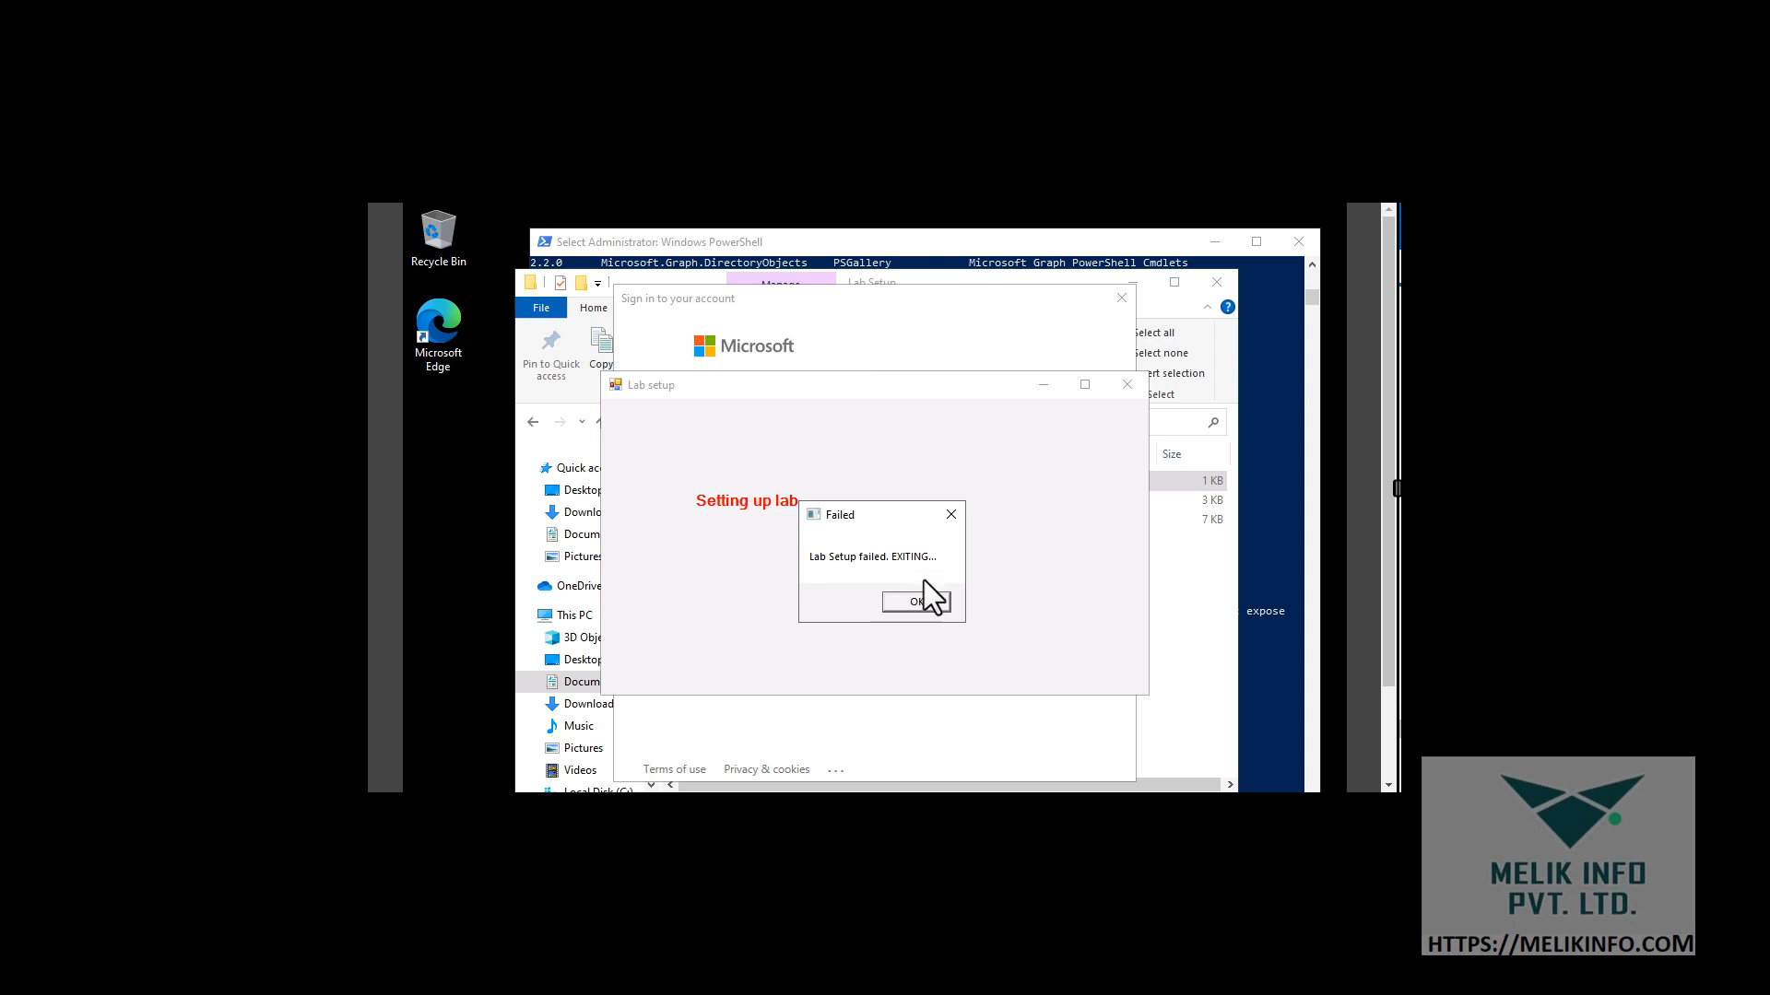
pyautogui.click(921, 602)
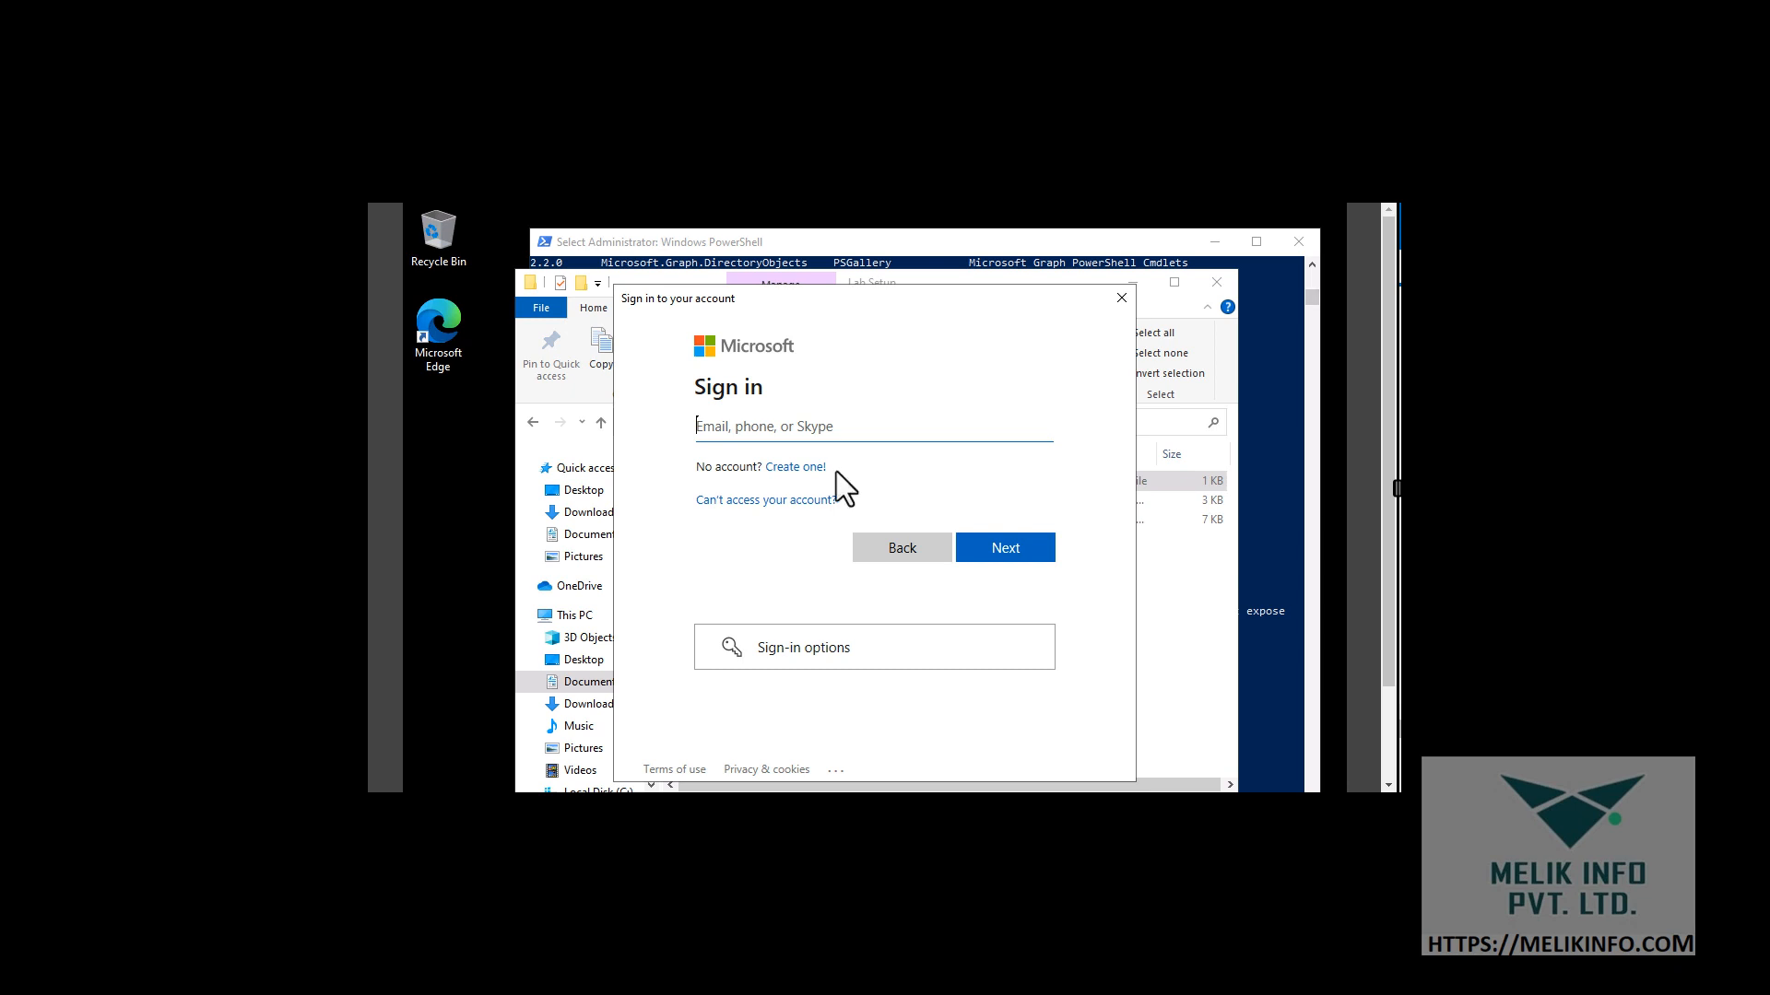
# Sign in to the Microsoft account window by entering the tenant administrator's e-mail and the account password
pyautogui.hotkey('ctrl', 'v')
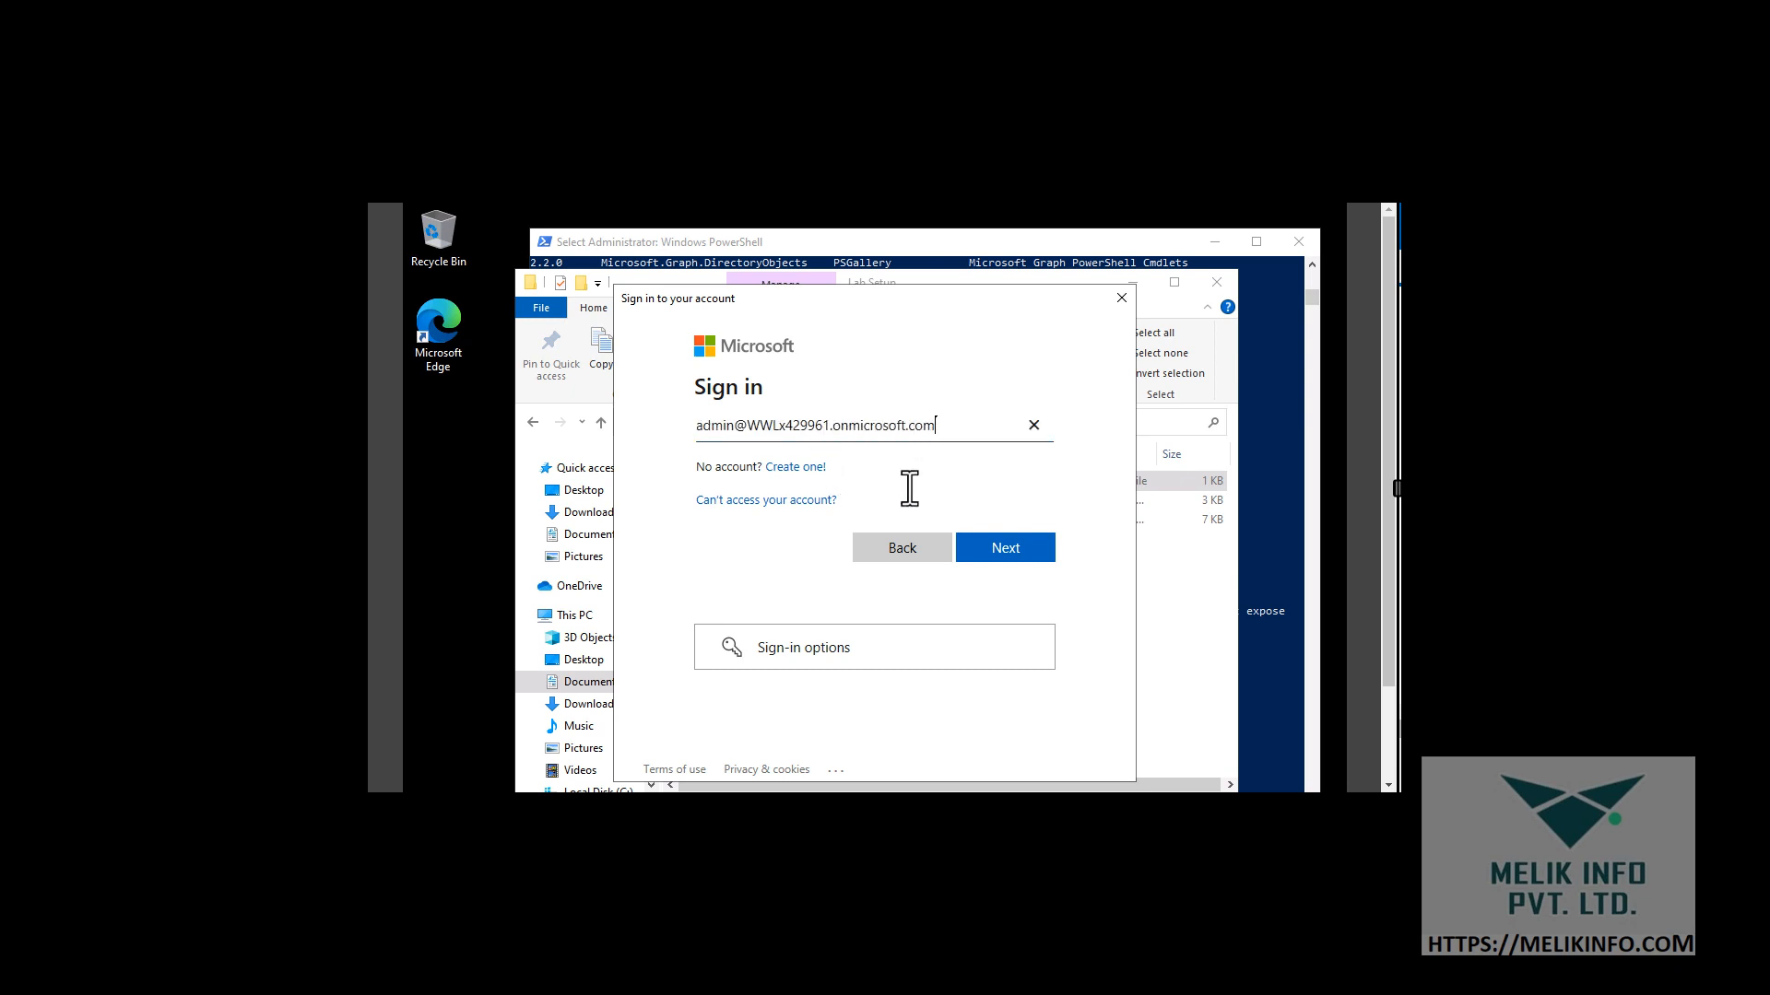
pyautogui.click(1001, 555)
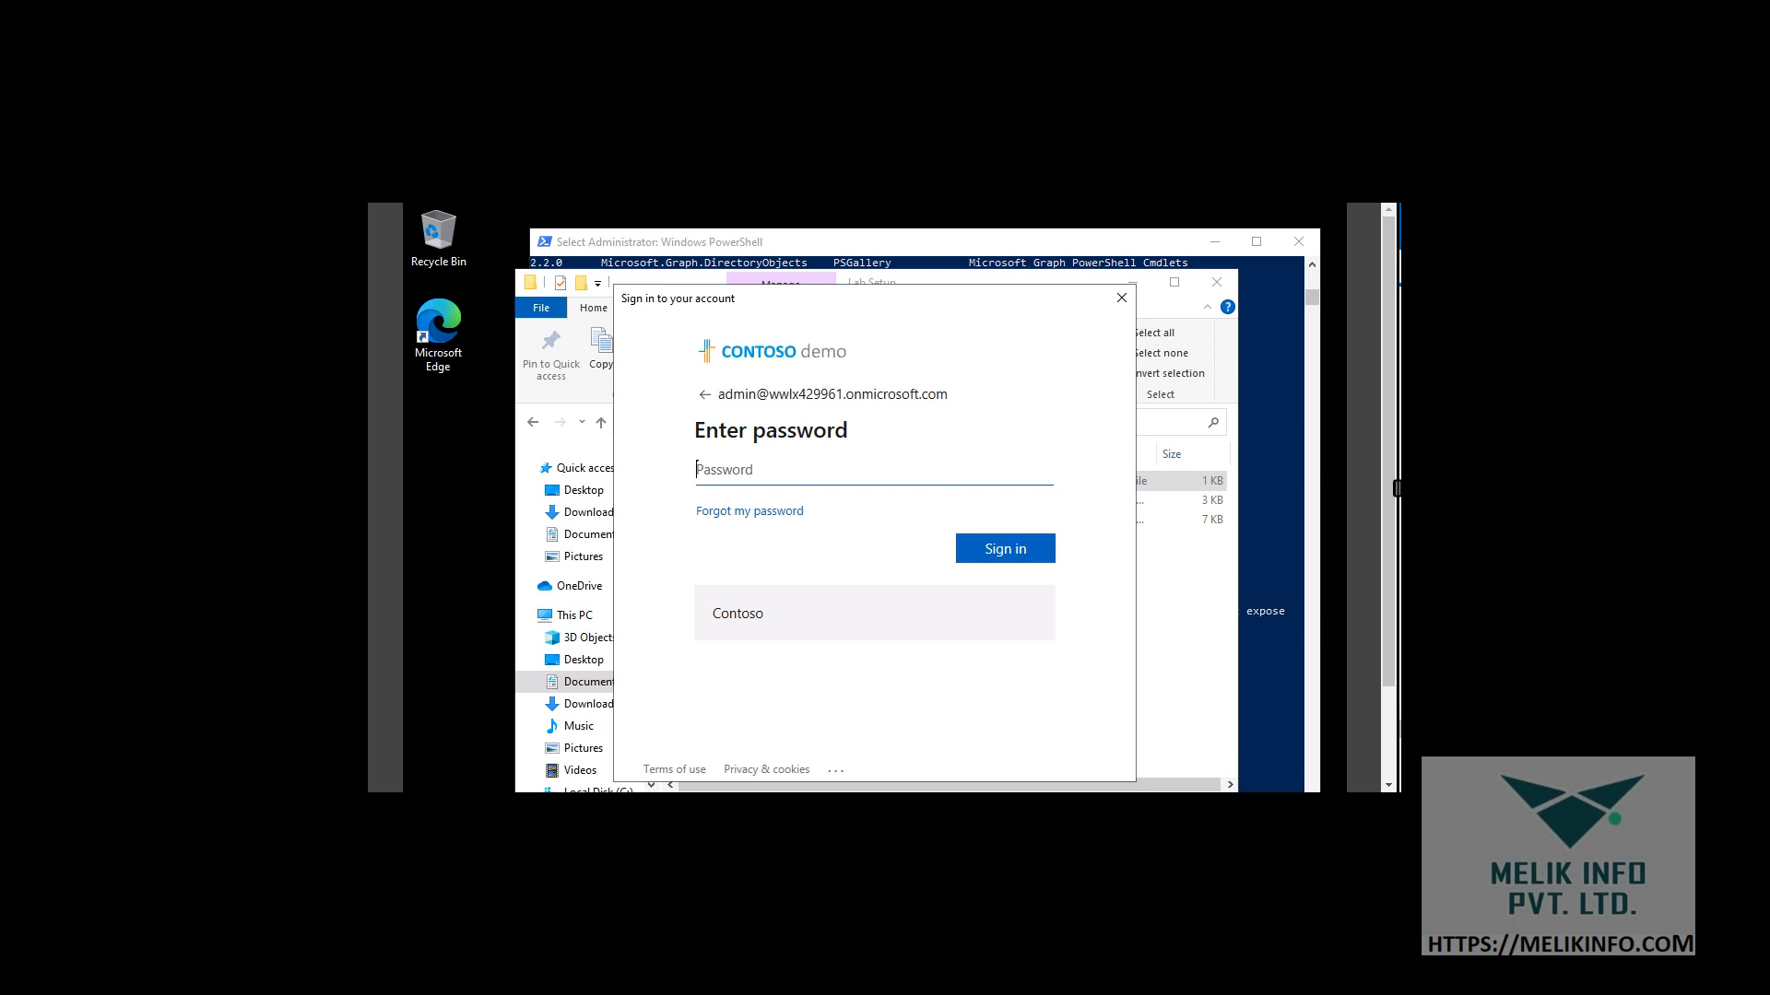
pyautogui.write('••••••••••••••••')
pyautogui.click(1000, 553)
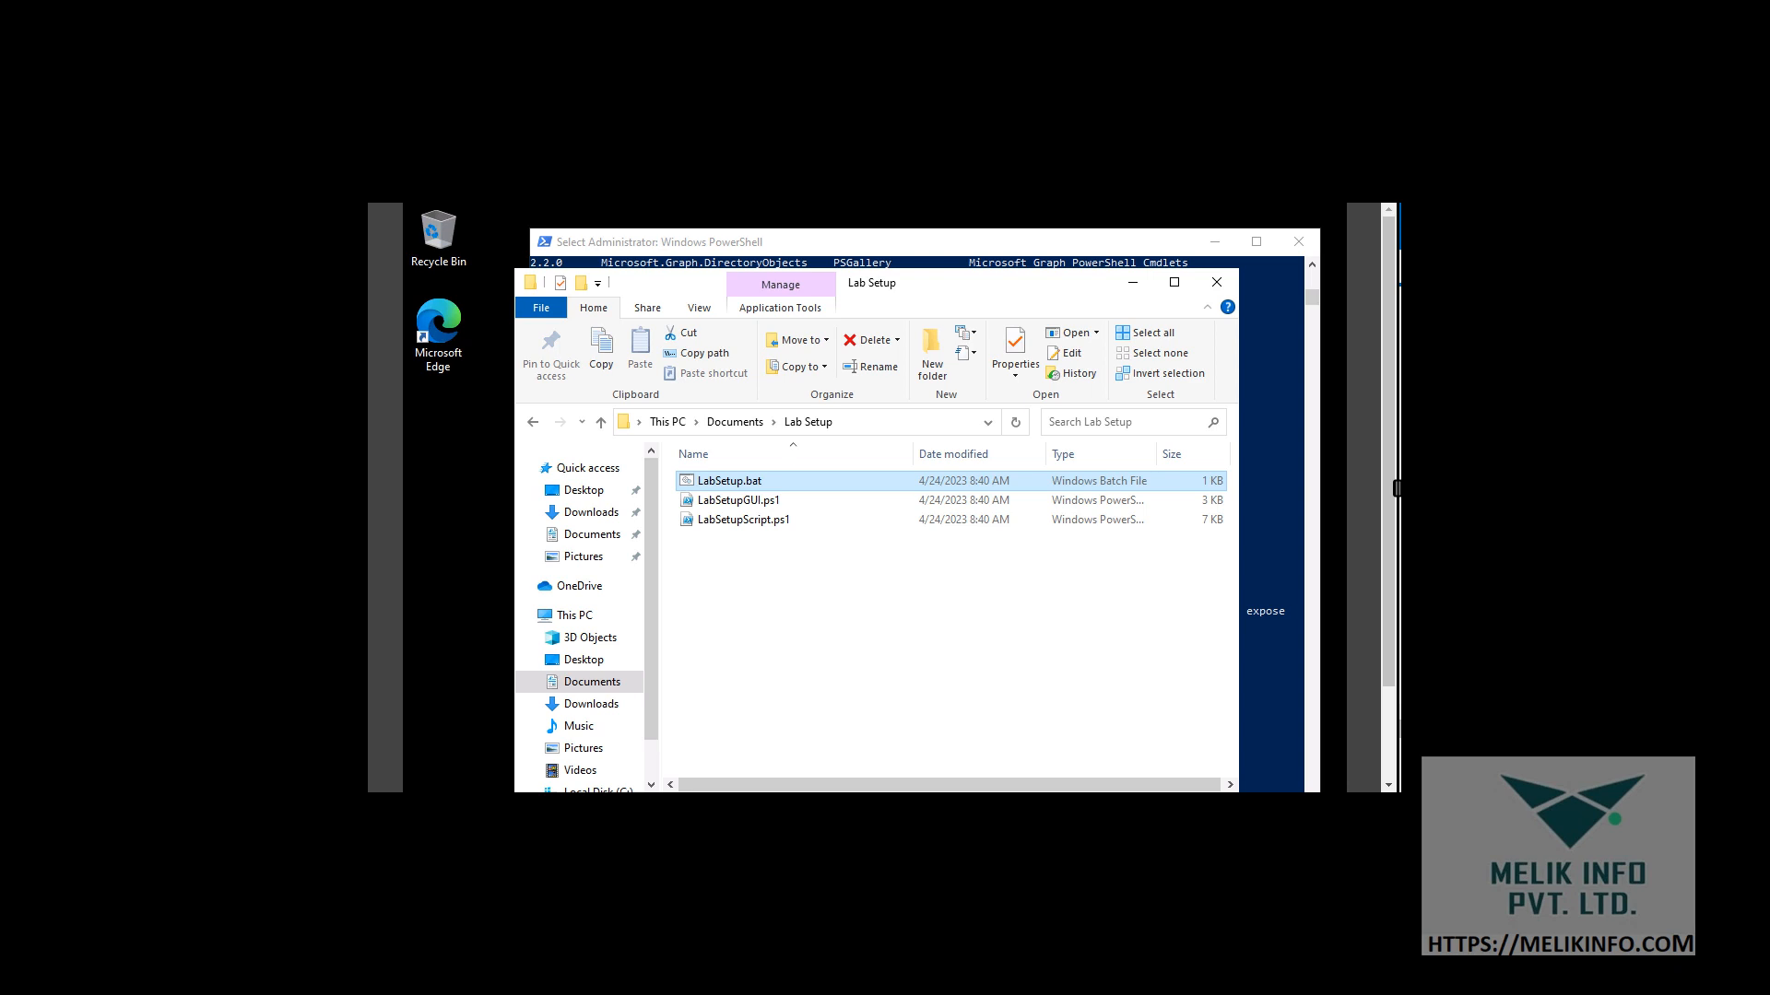
pyautogui.click(1122, 274)
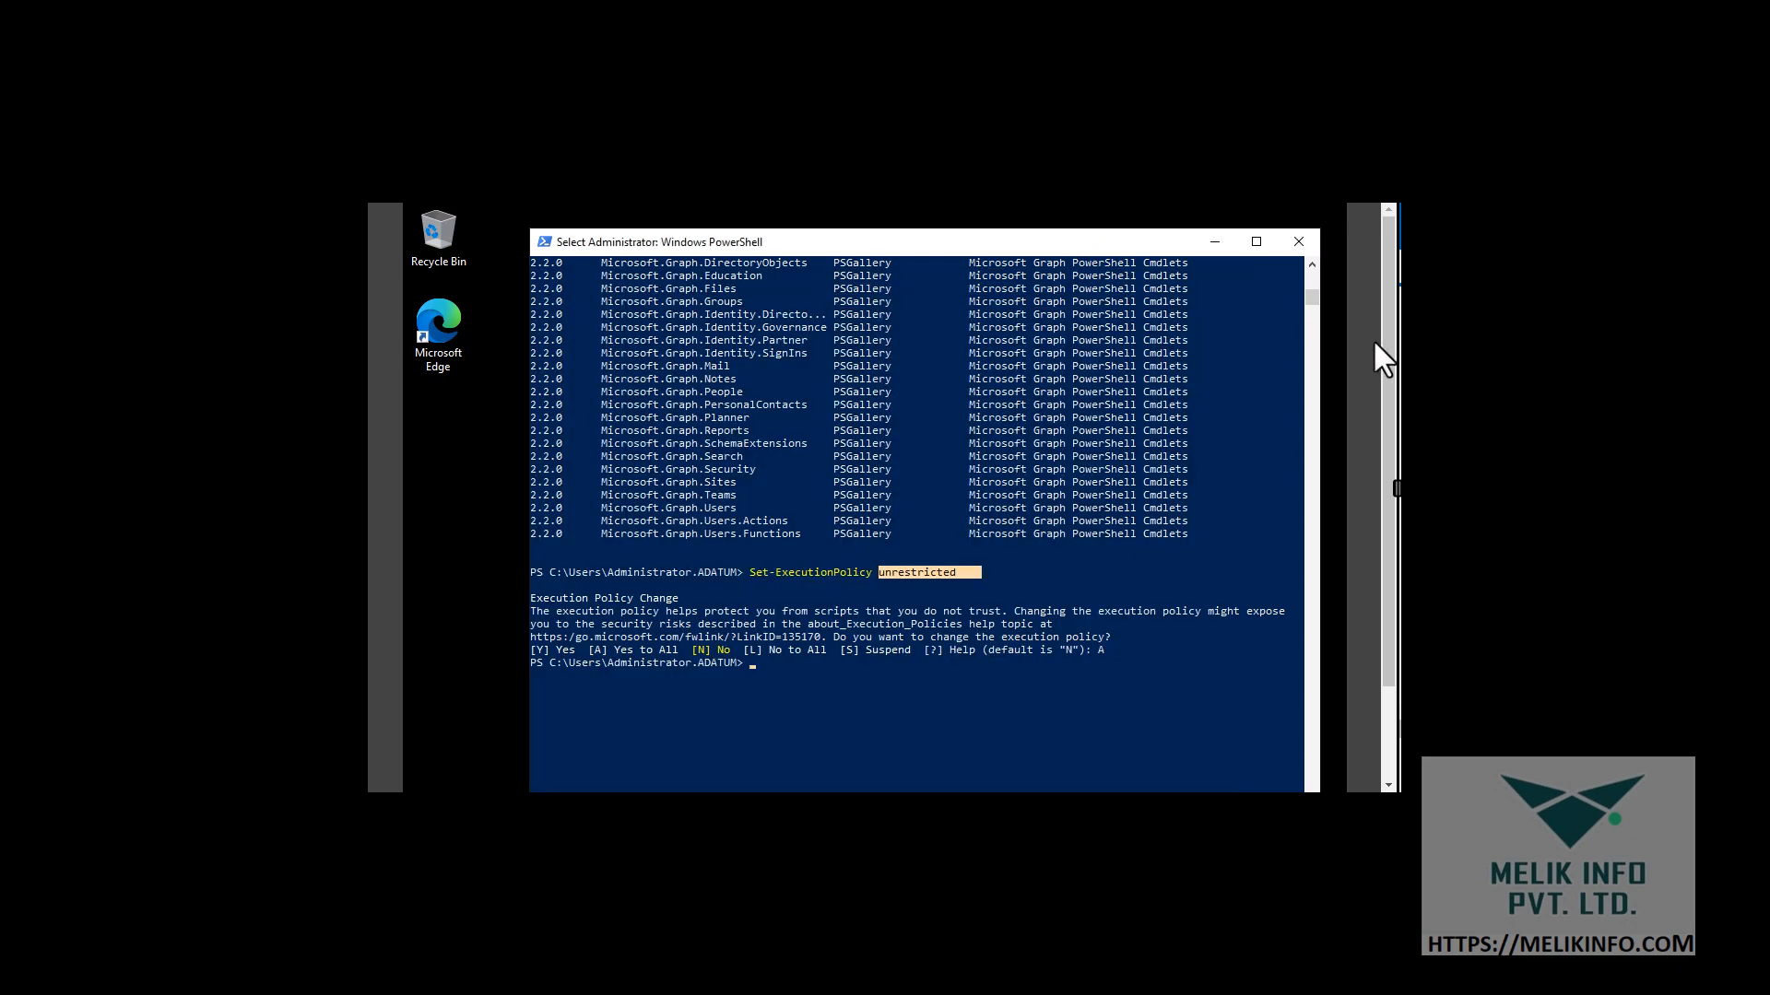
pyautogui.scroll(-2, 1372, 442)
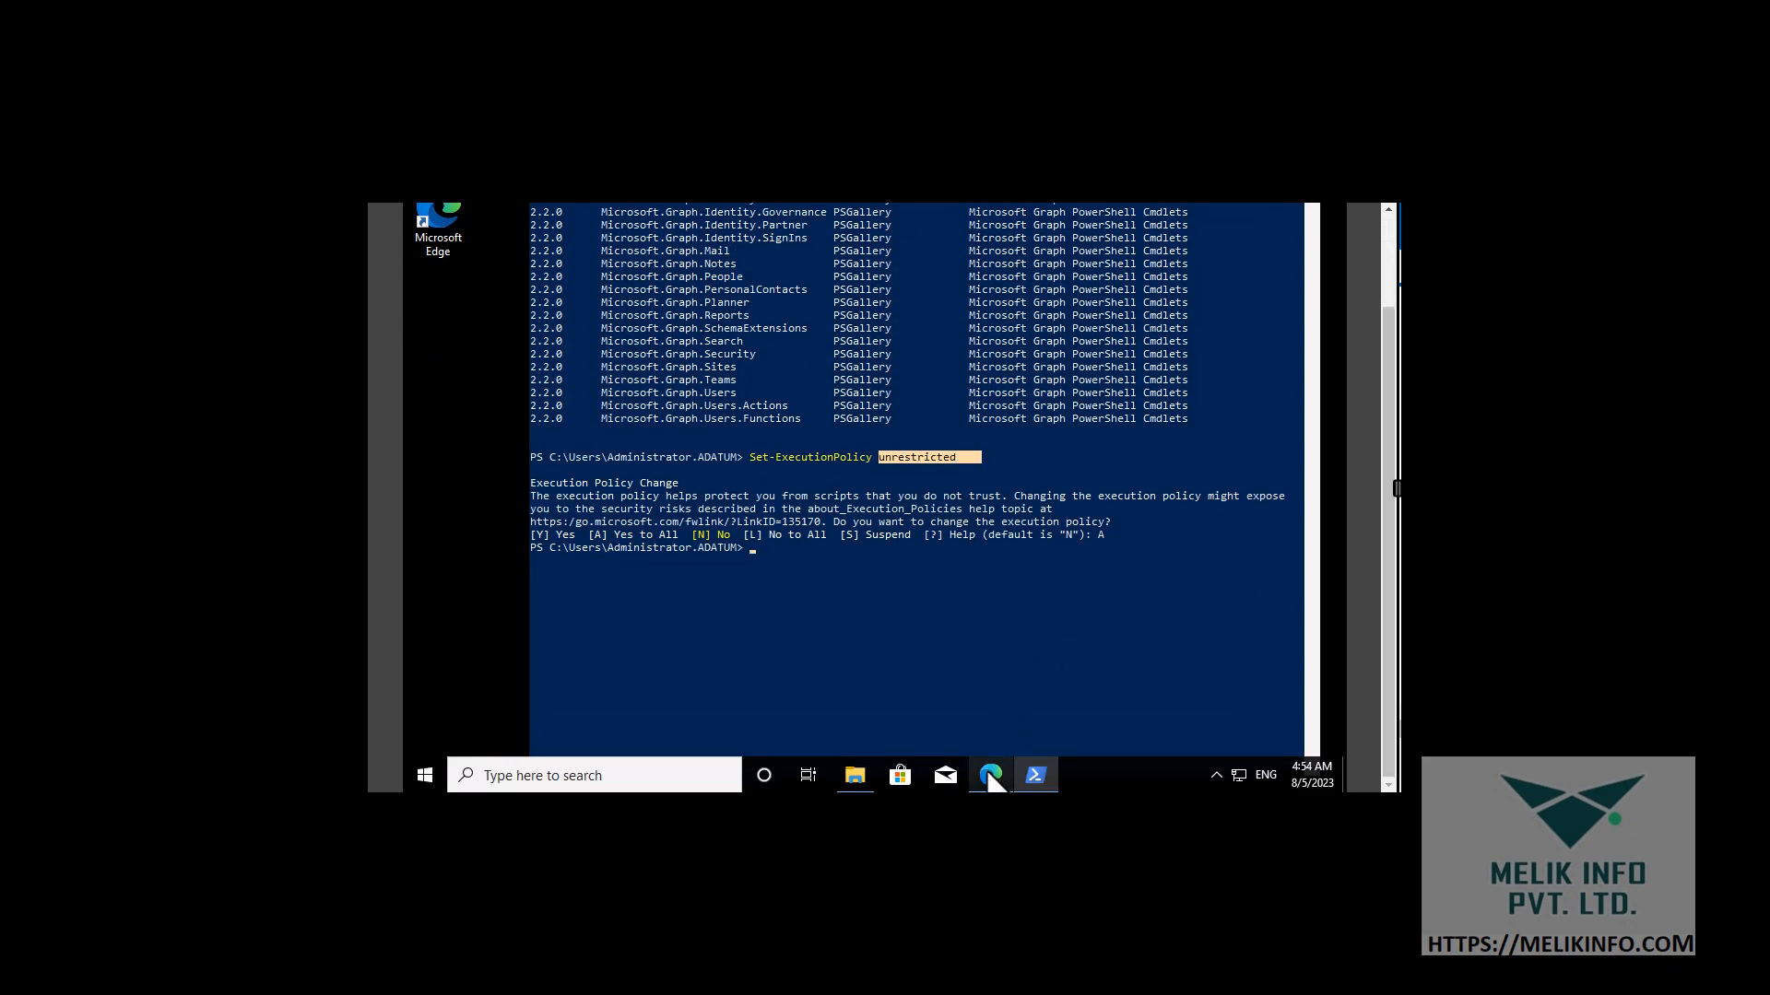
pyautogui.click(989, 774)
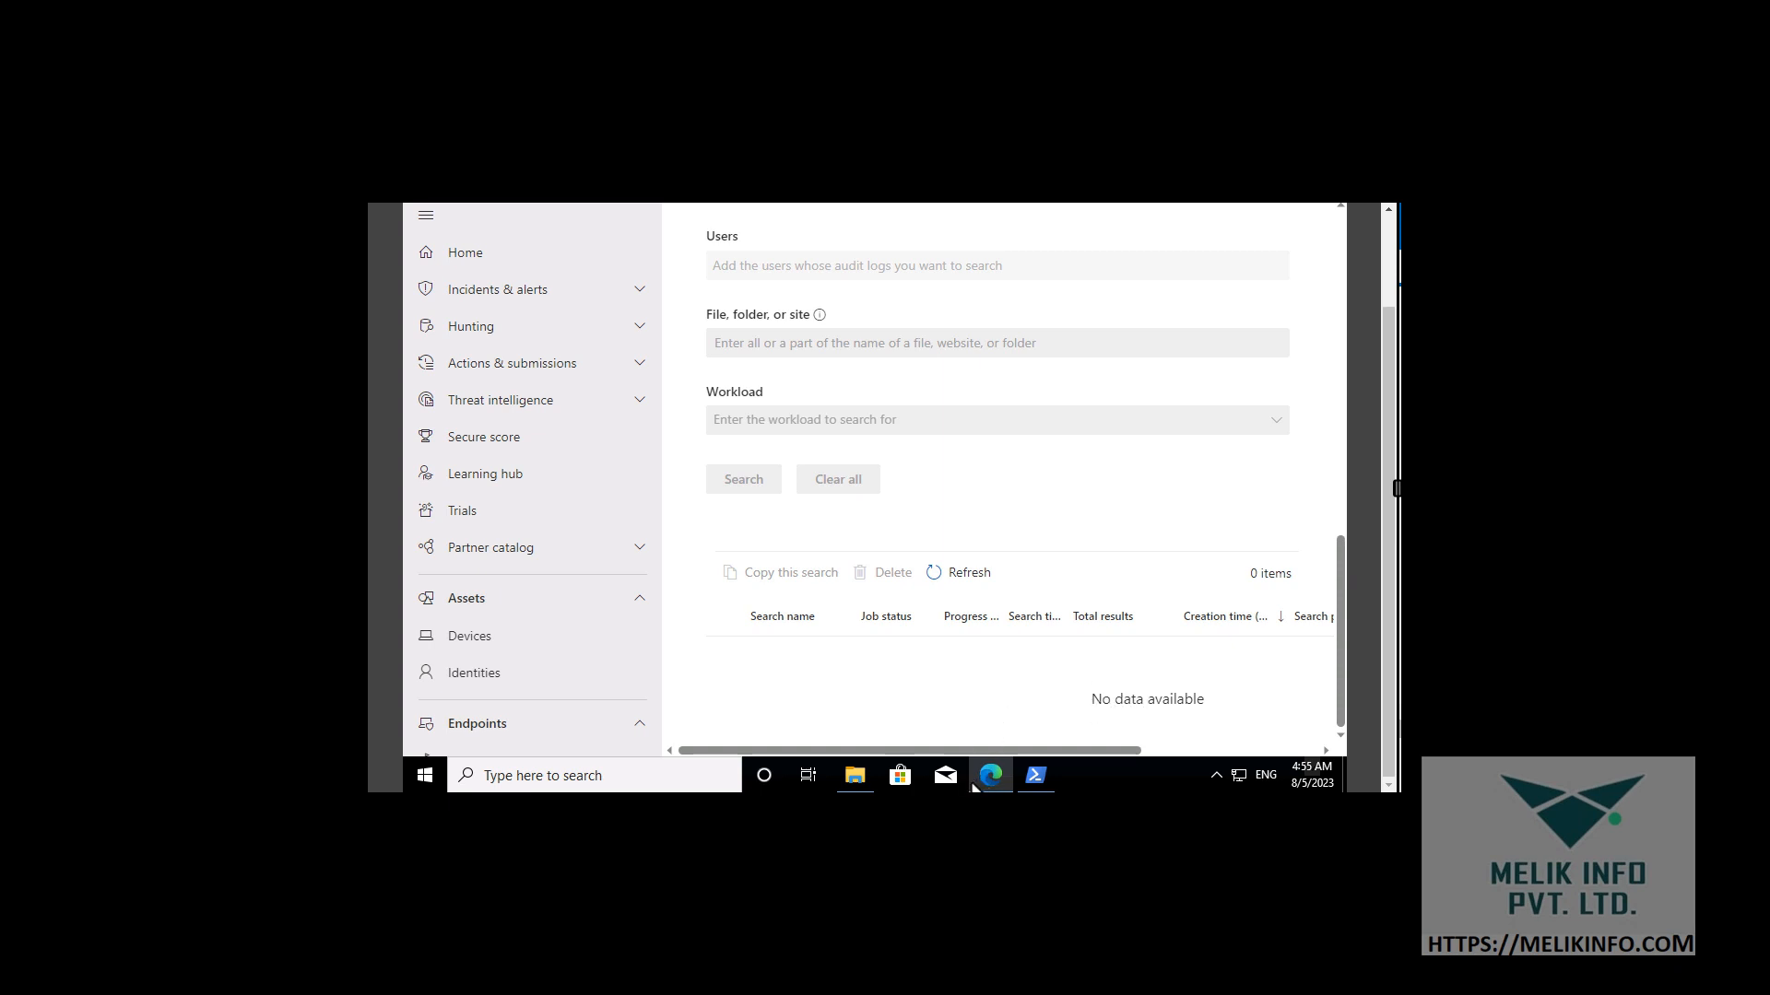
pyautogui.click(1034, 776)
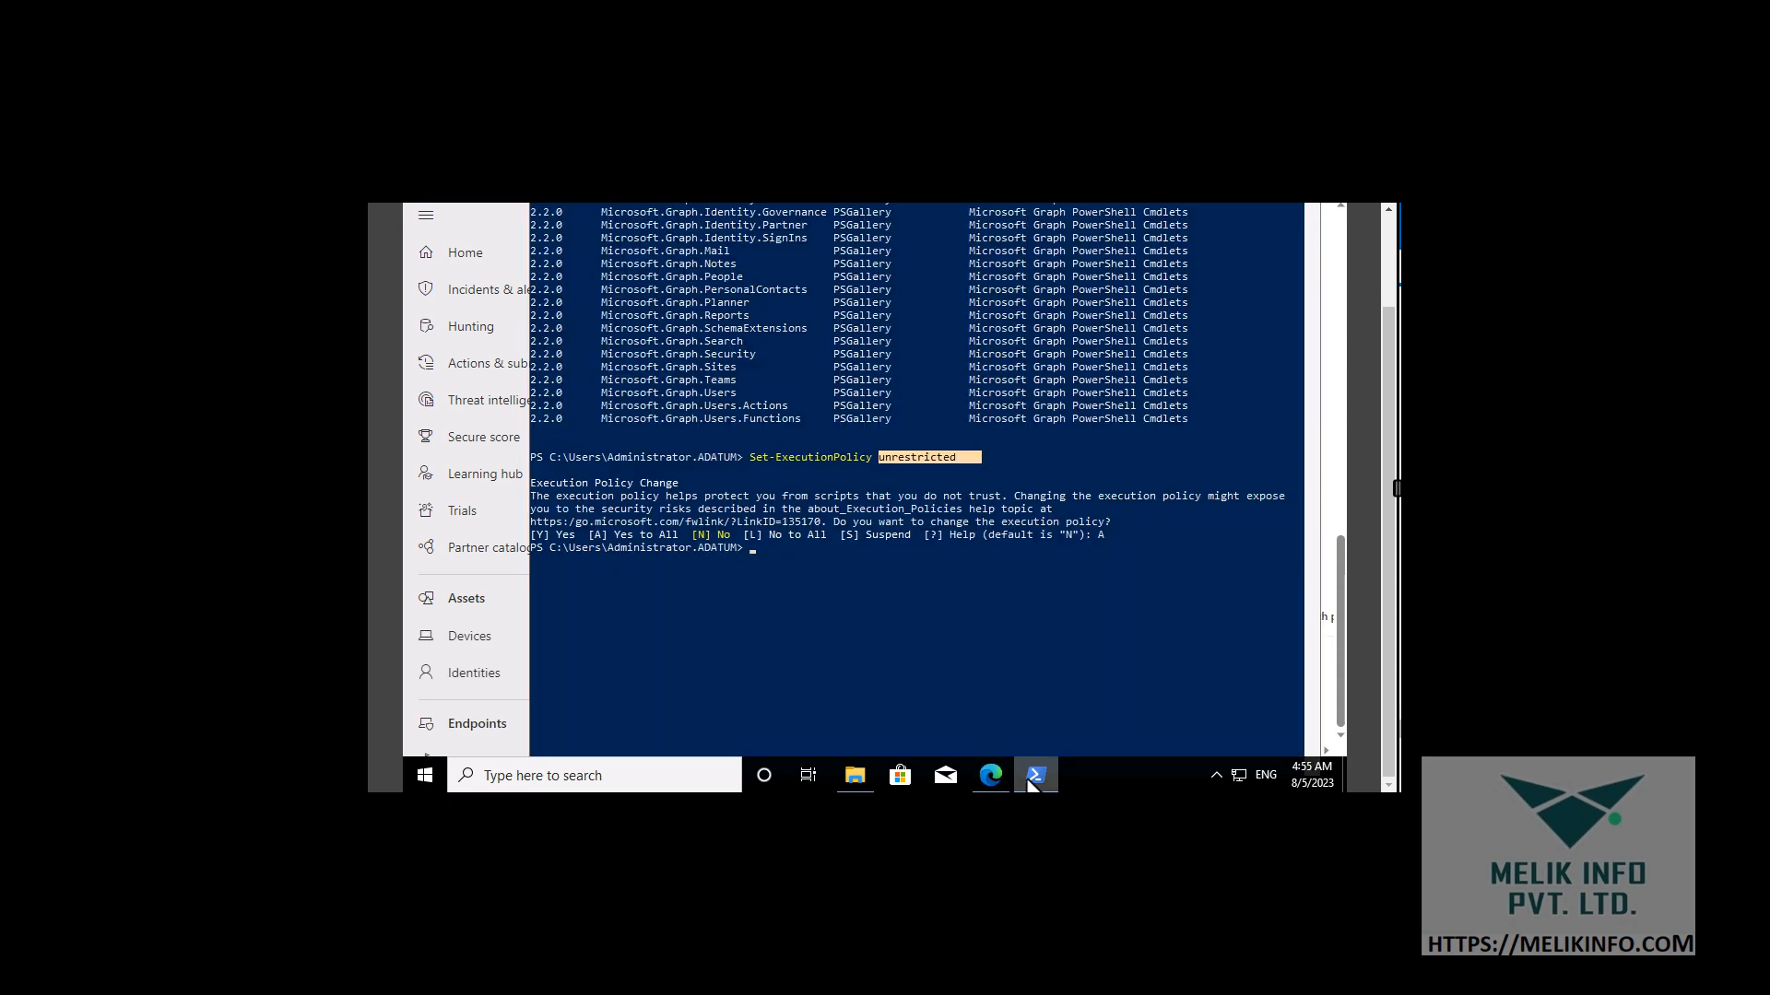
pyautogui.click(1034, 777)
pyautogui.click(866, 782)
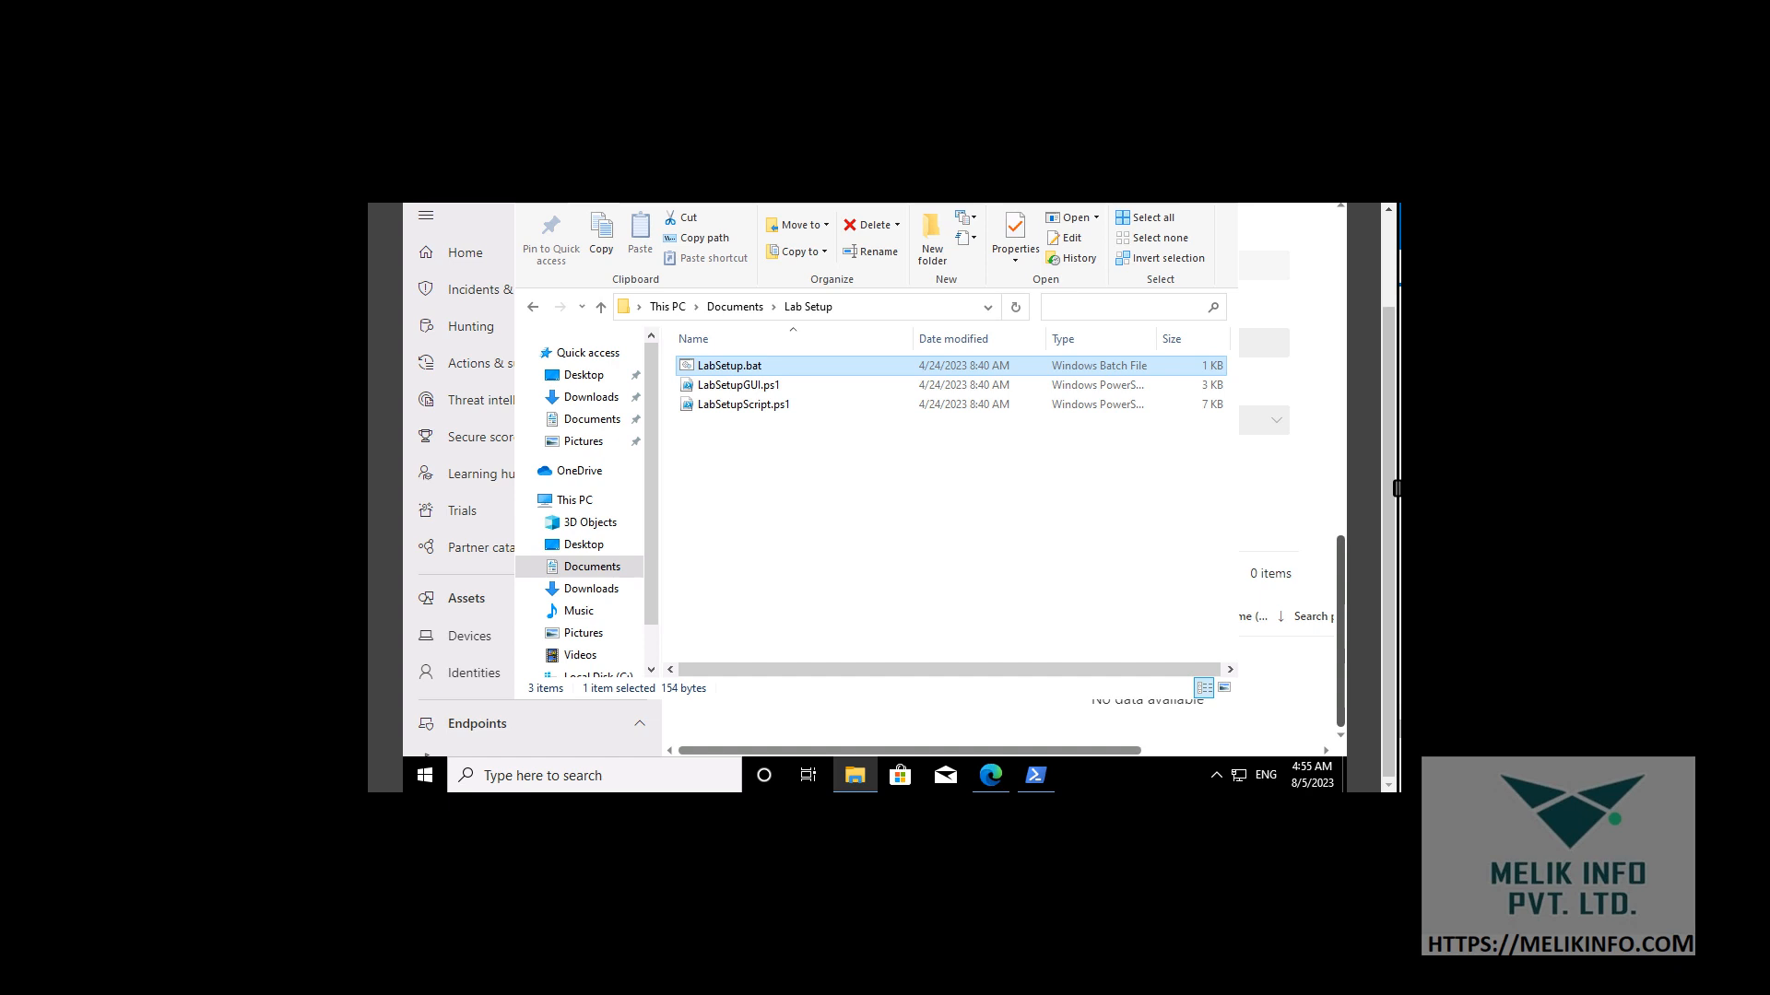
pyautogui.scroll(2, 1380, 372)
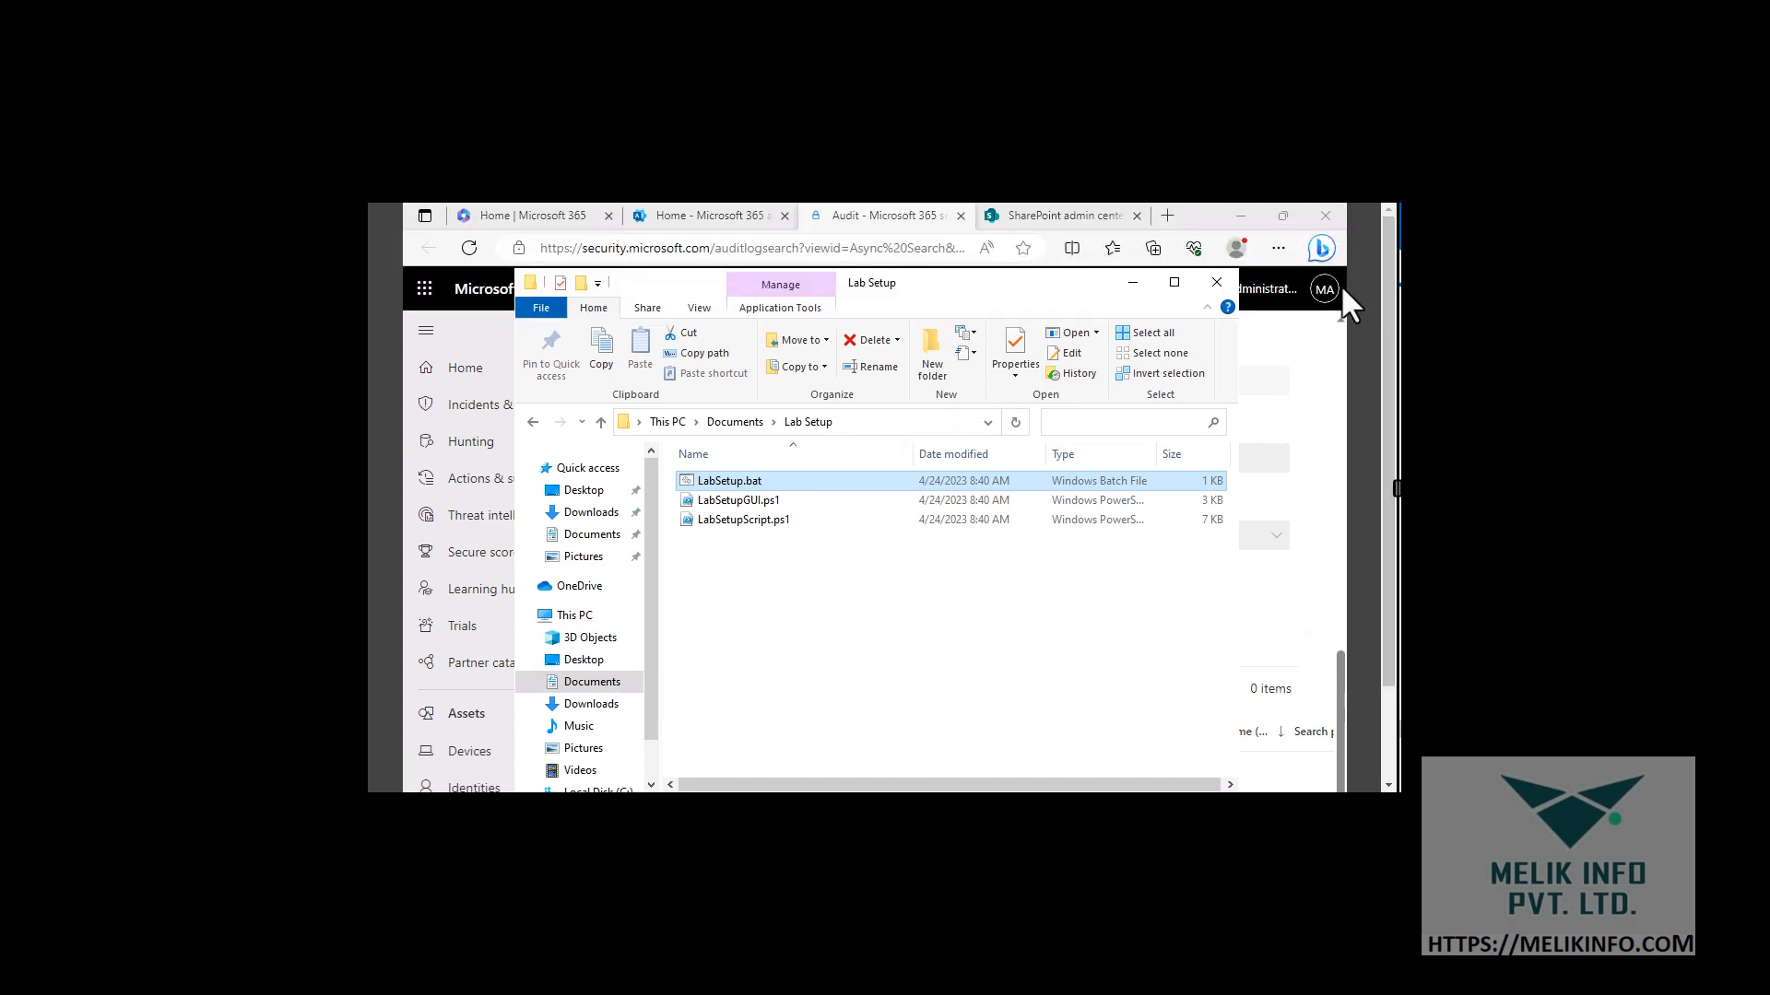
# Try to run LabSetup.bat as administrator again, then close the Lab Setup folder and minimize the browser
pyautogui.rightClick(721, 476)
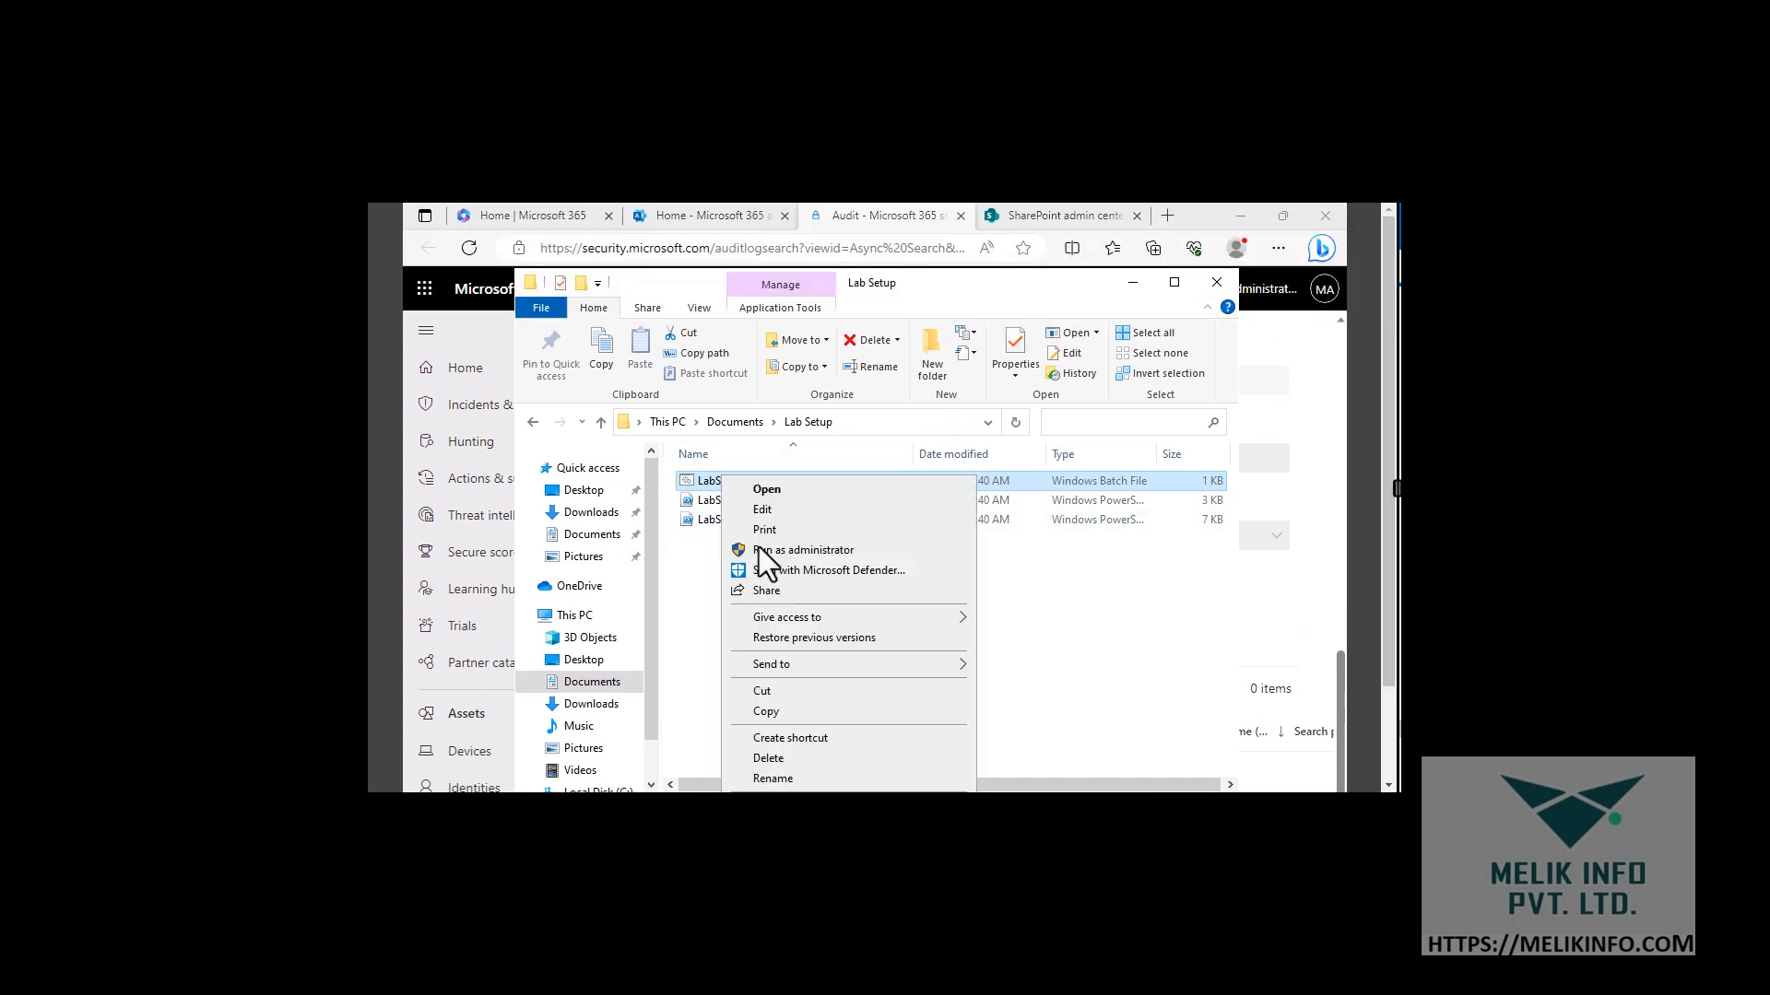
pyautogui.click(789, 553)
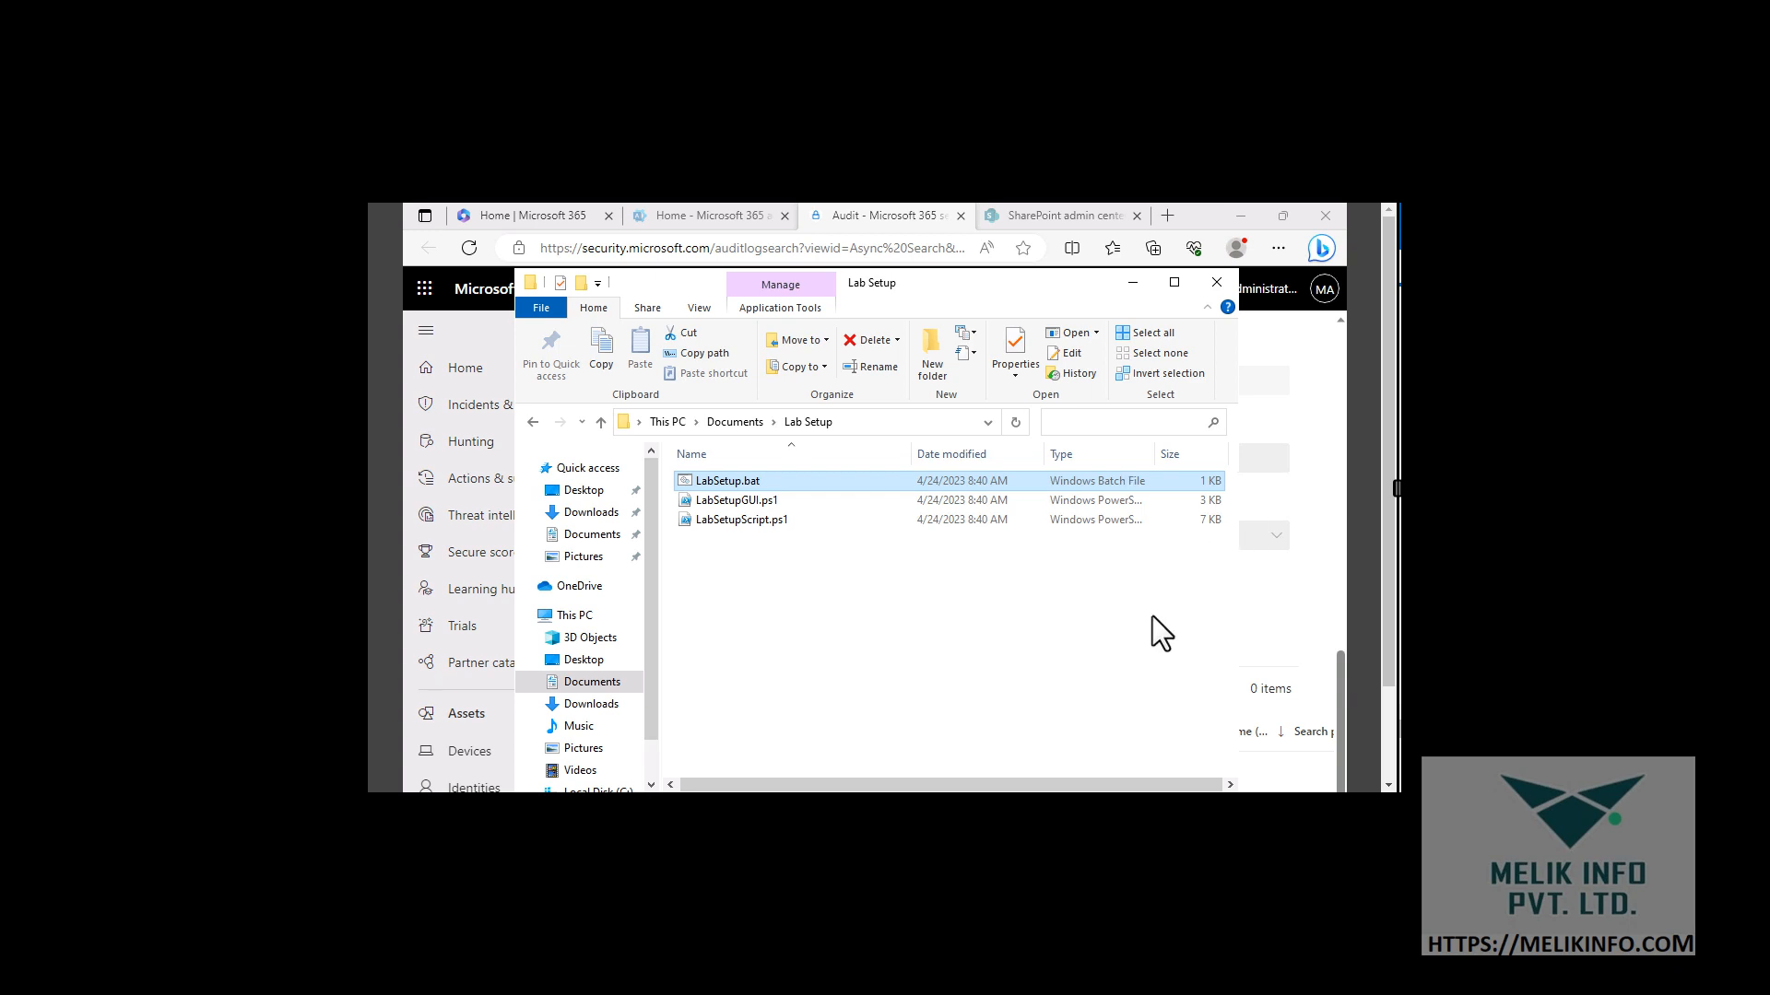
pyautogui.click(1216, 284)
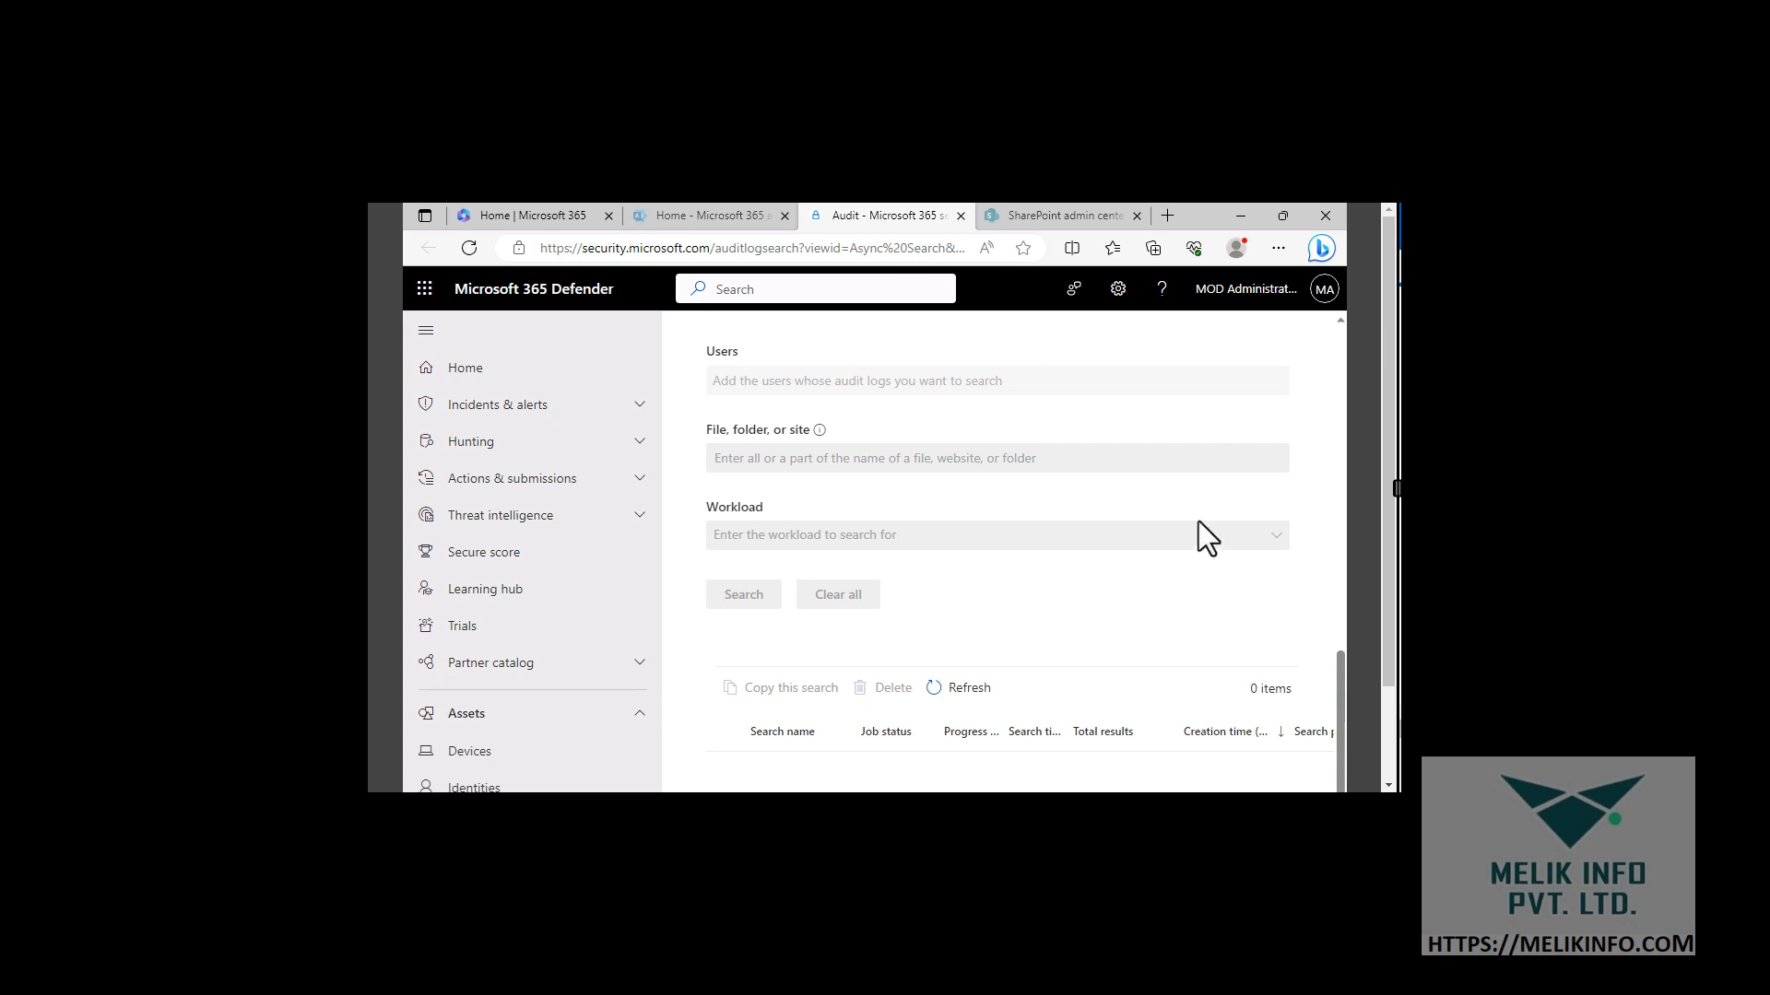
pyautogui.click(1246, 218)
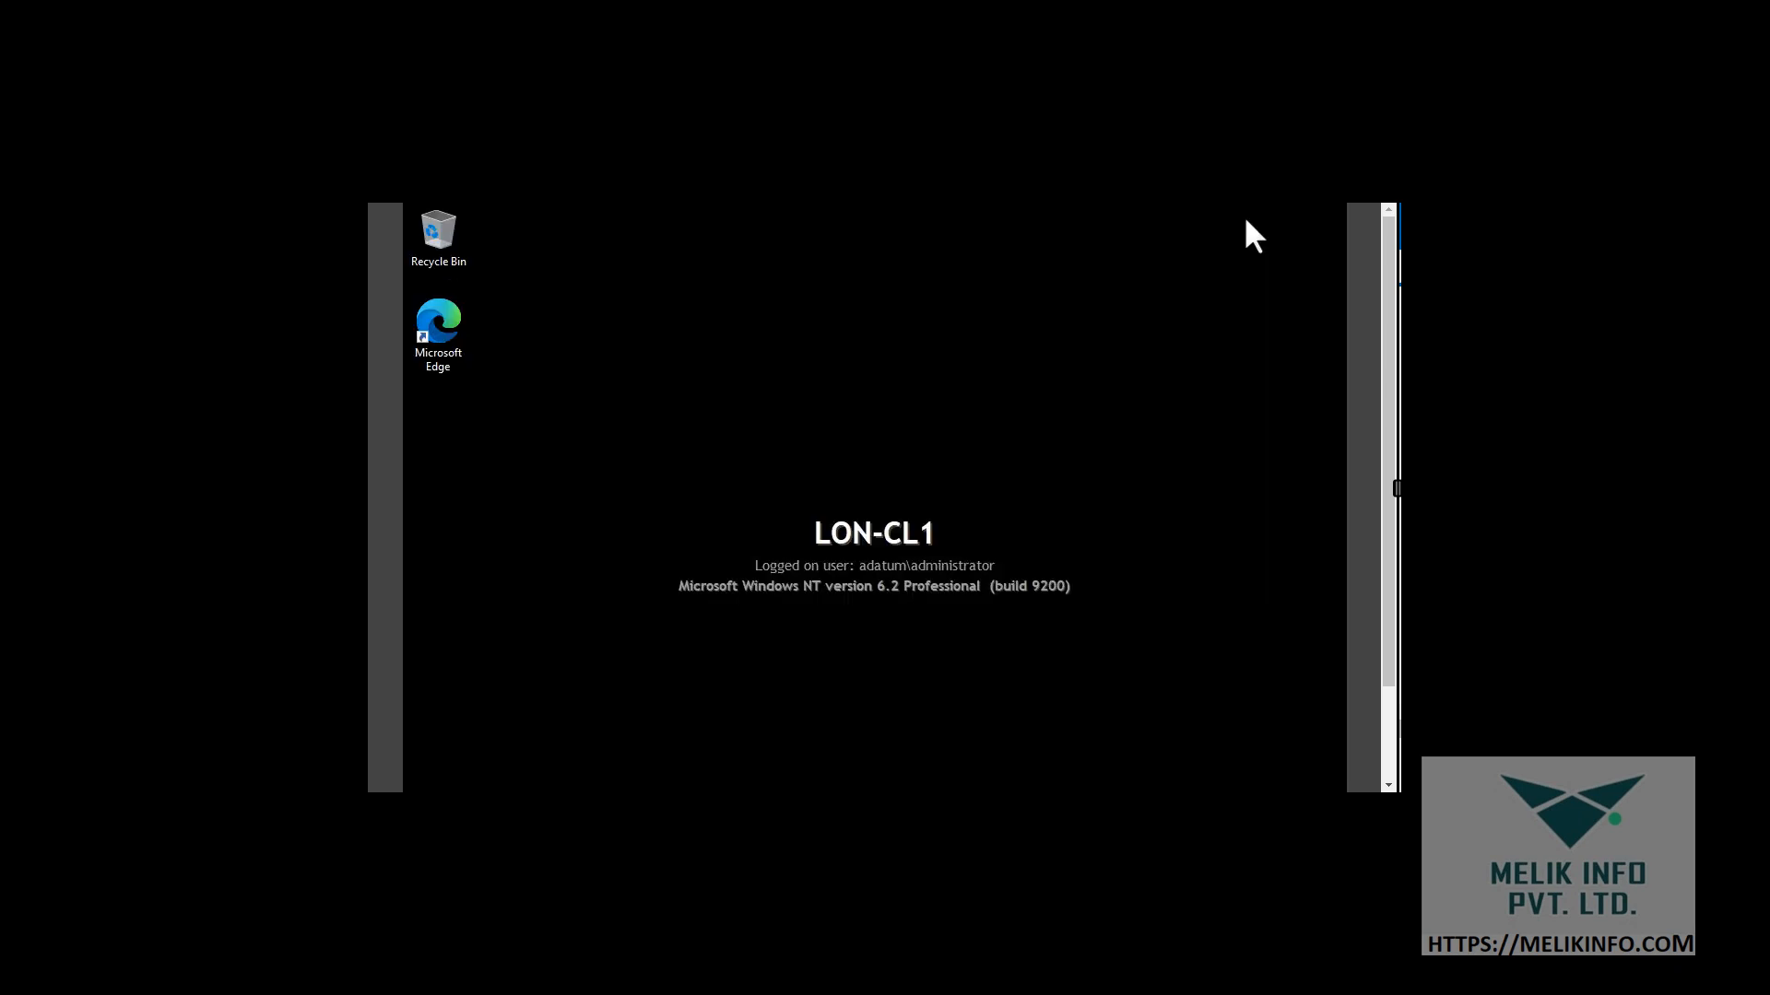
# Open the Lab Setup folder in Documents on LON-CL1
pyautogui.moveTo(1384, 435); pyautogui.dragTo(1335, 660)
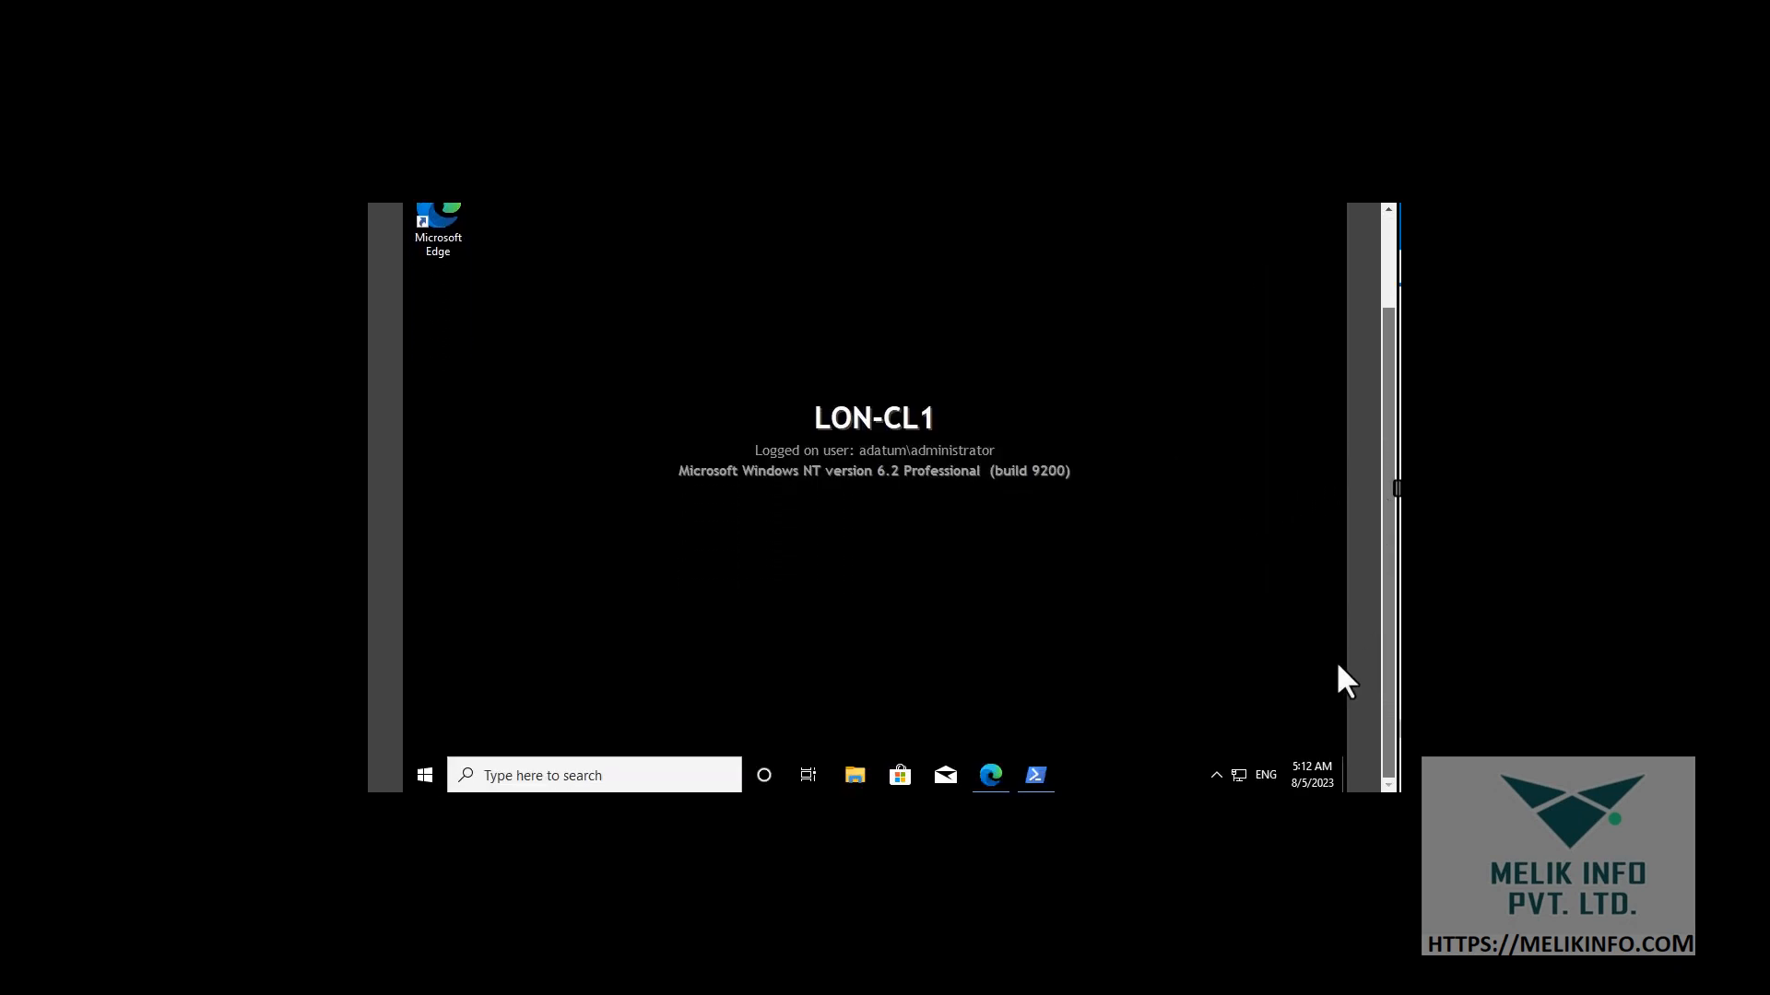
pyautogui.click(870, 772)
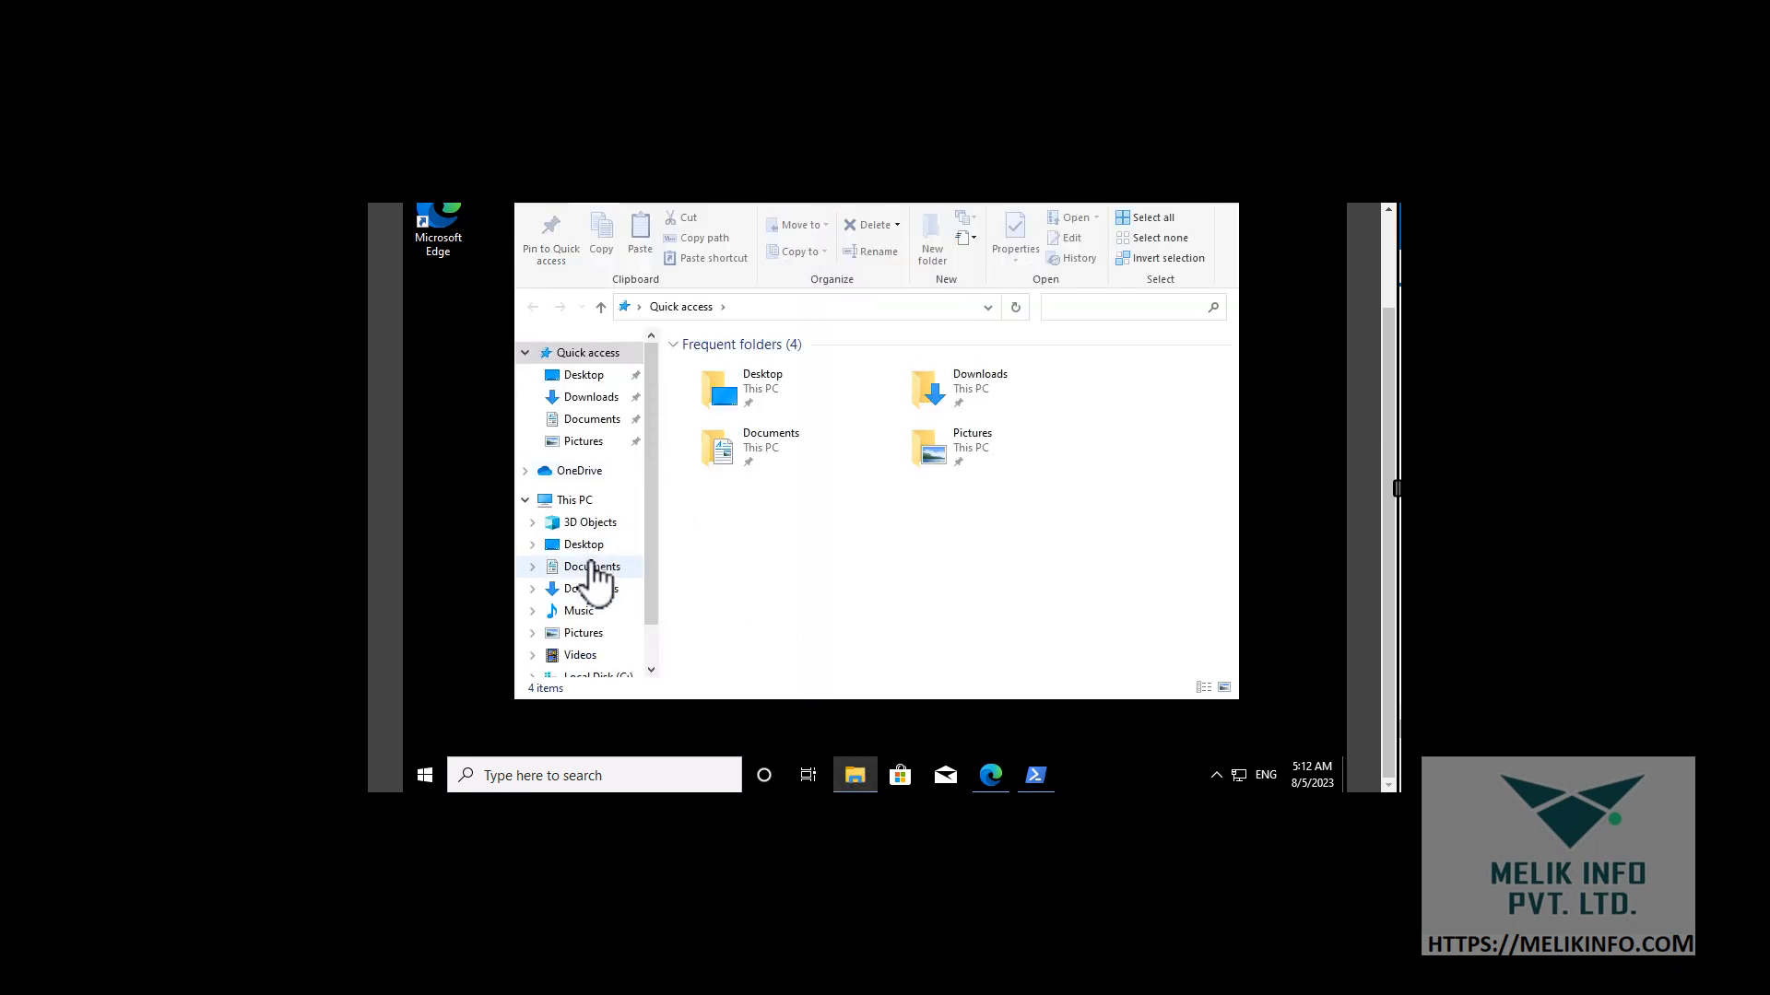
pyautogui.scroll(-1, 590, 664)
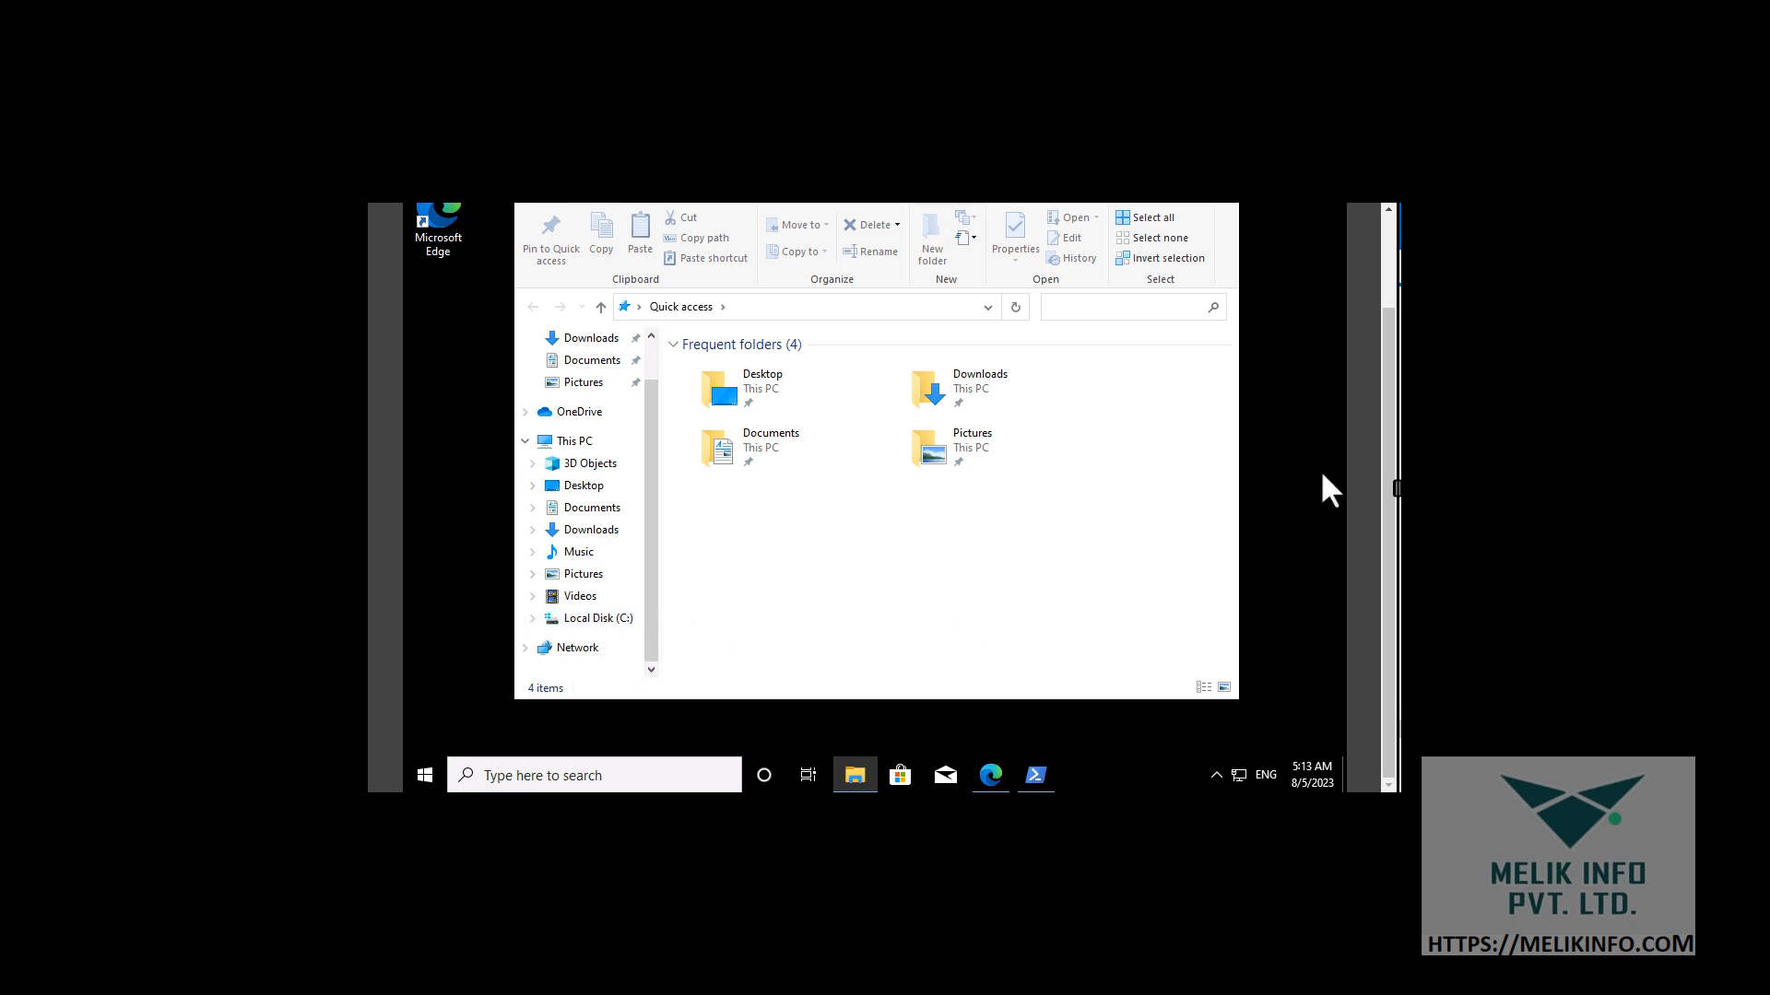
pyautogui.scroll(1, 599, 396)
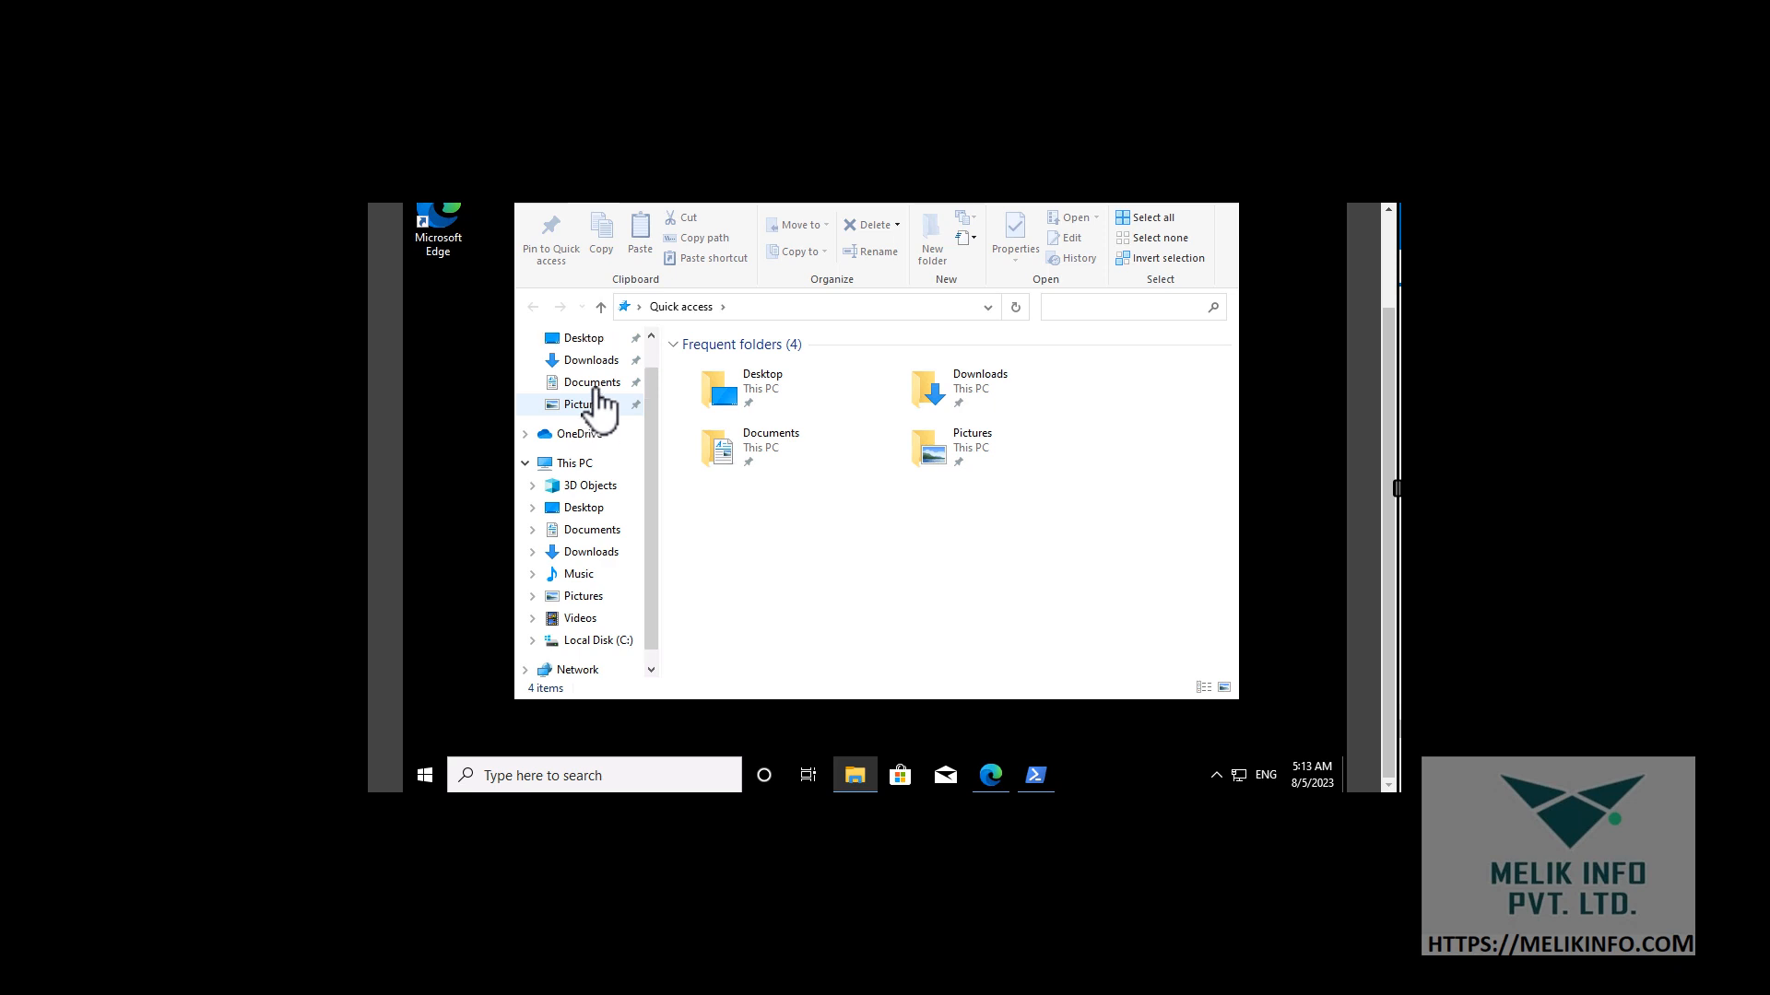
pyautogui.click(592, 382)
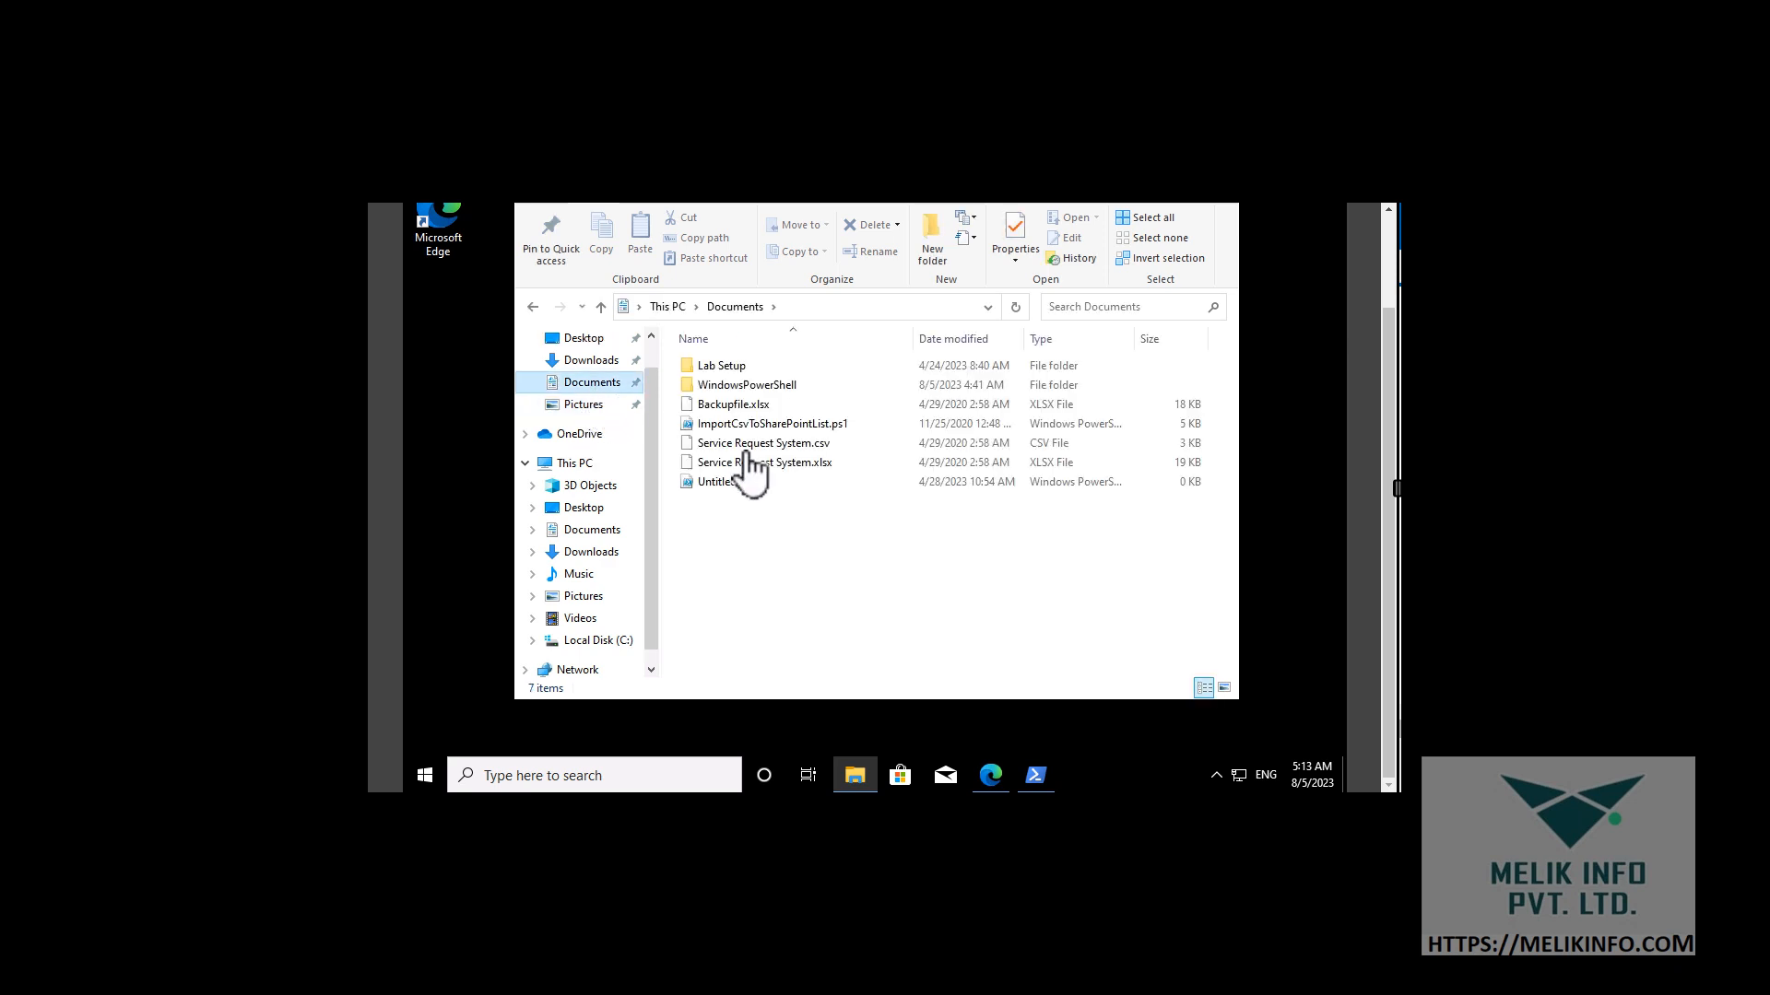
pyautogui.doubleClick(732, 374)
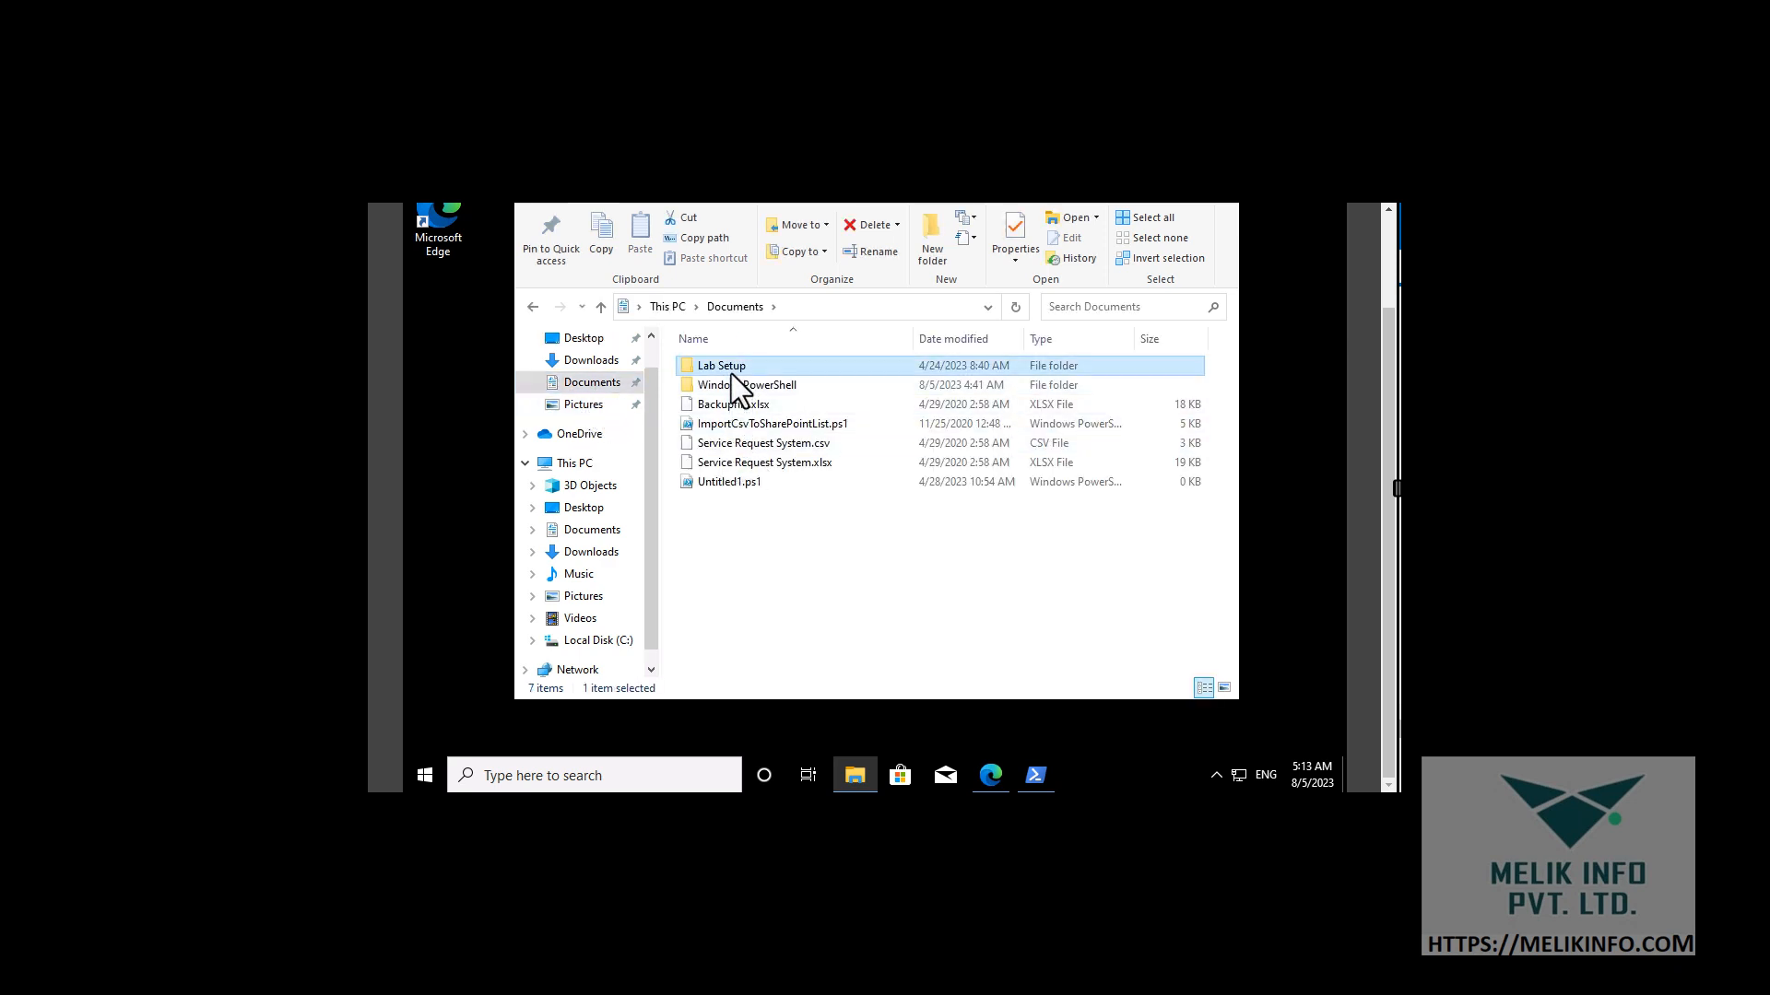
# Run LabSetup.bat from the reopened Lab Setup folder as administrator
pyautogui.rightClick(735, 372)
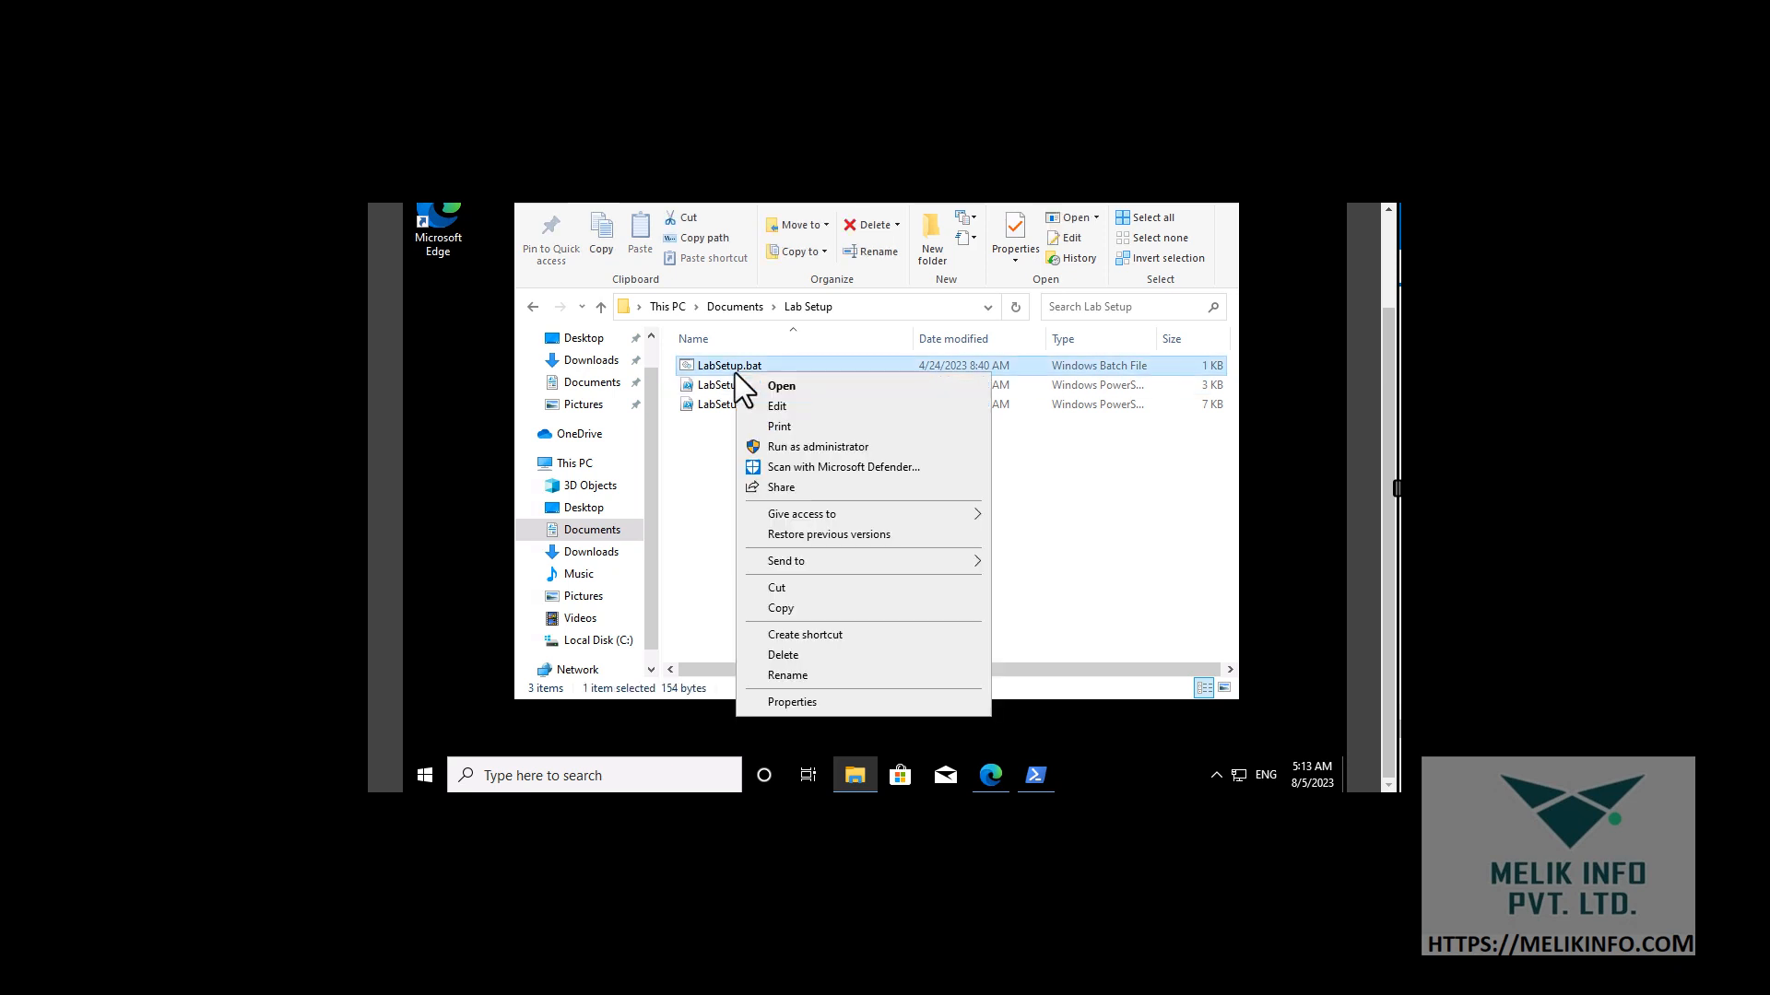
pyautogui.click(699, 483)
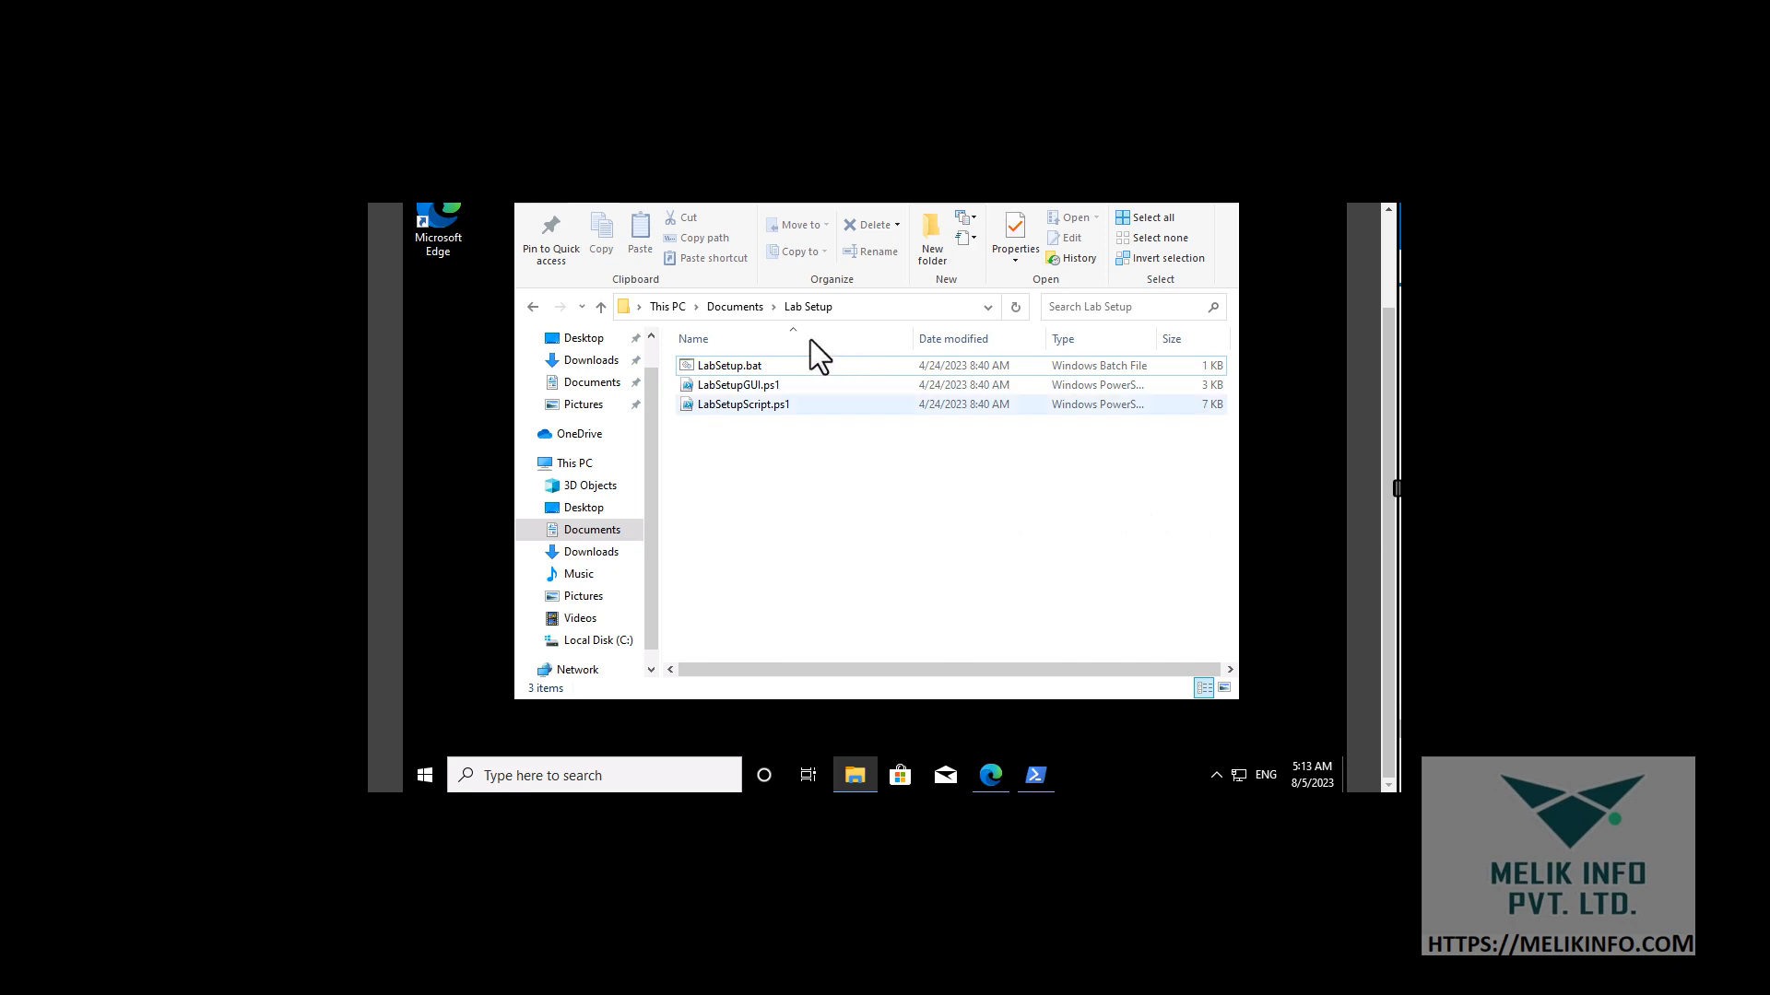
pyautogui.click(732, 368)
pyautogui.rightClick(733, 368)
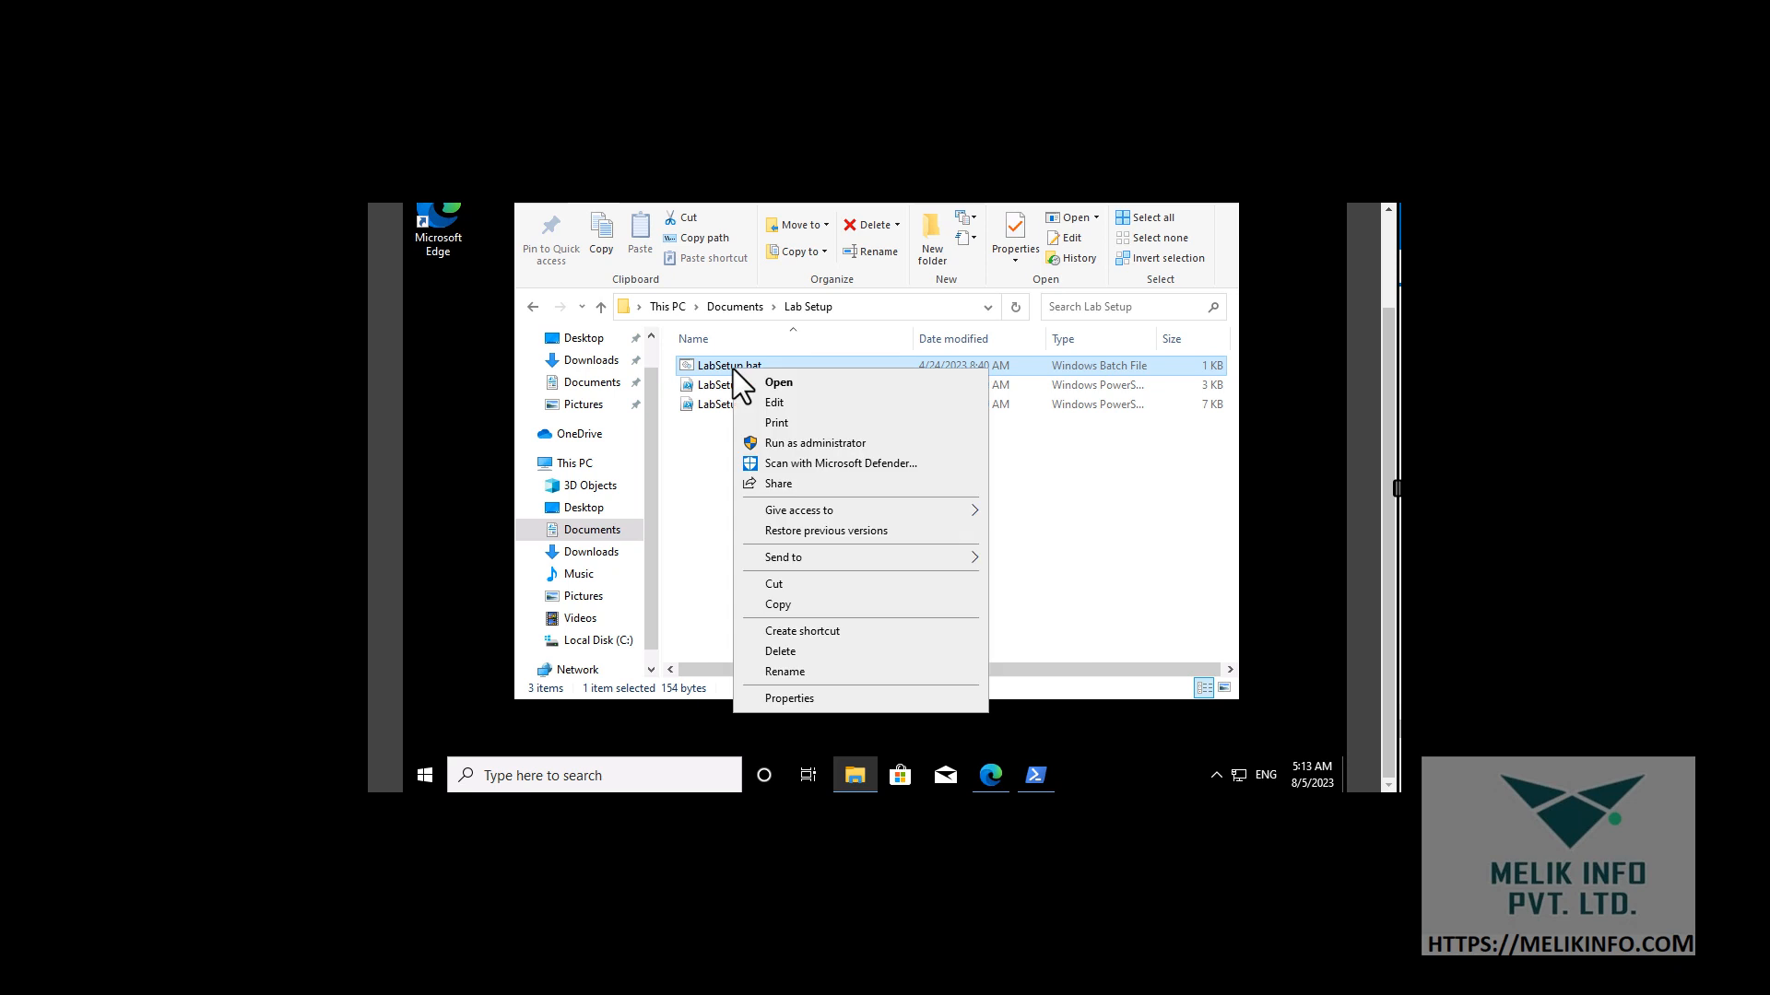
pyautogui.click(799, 450)
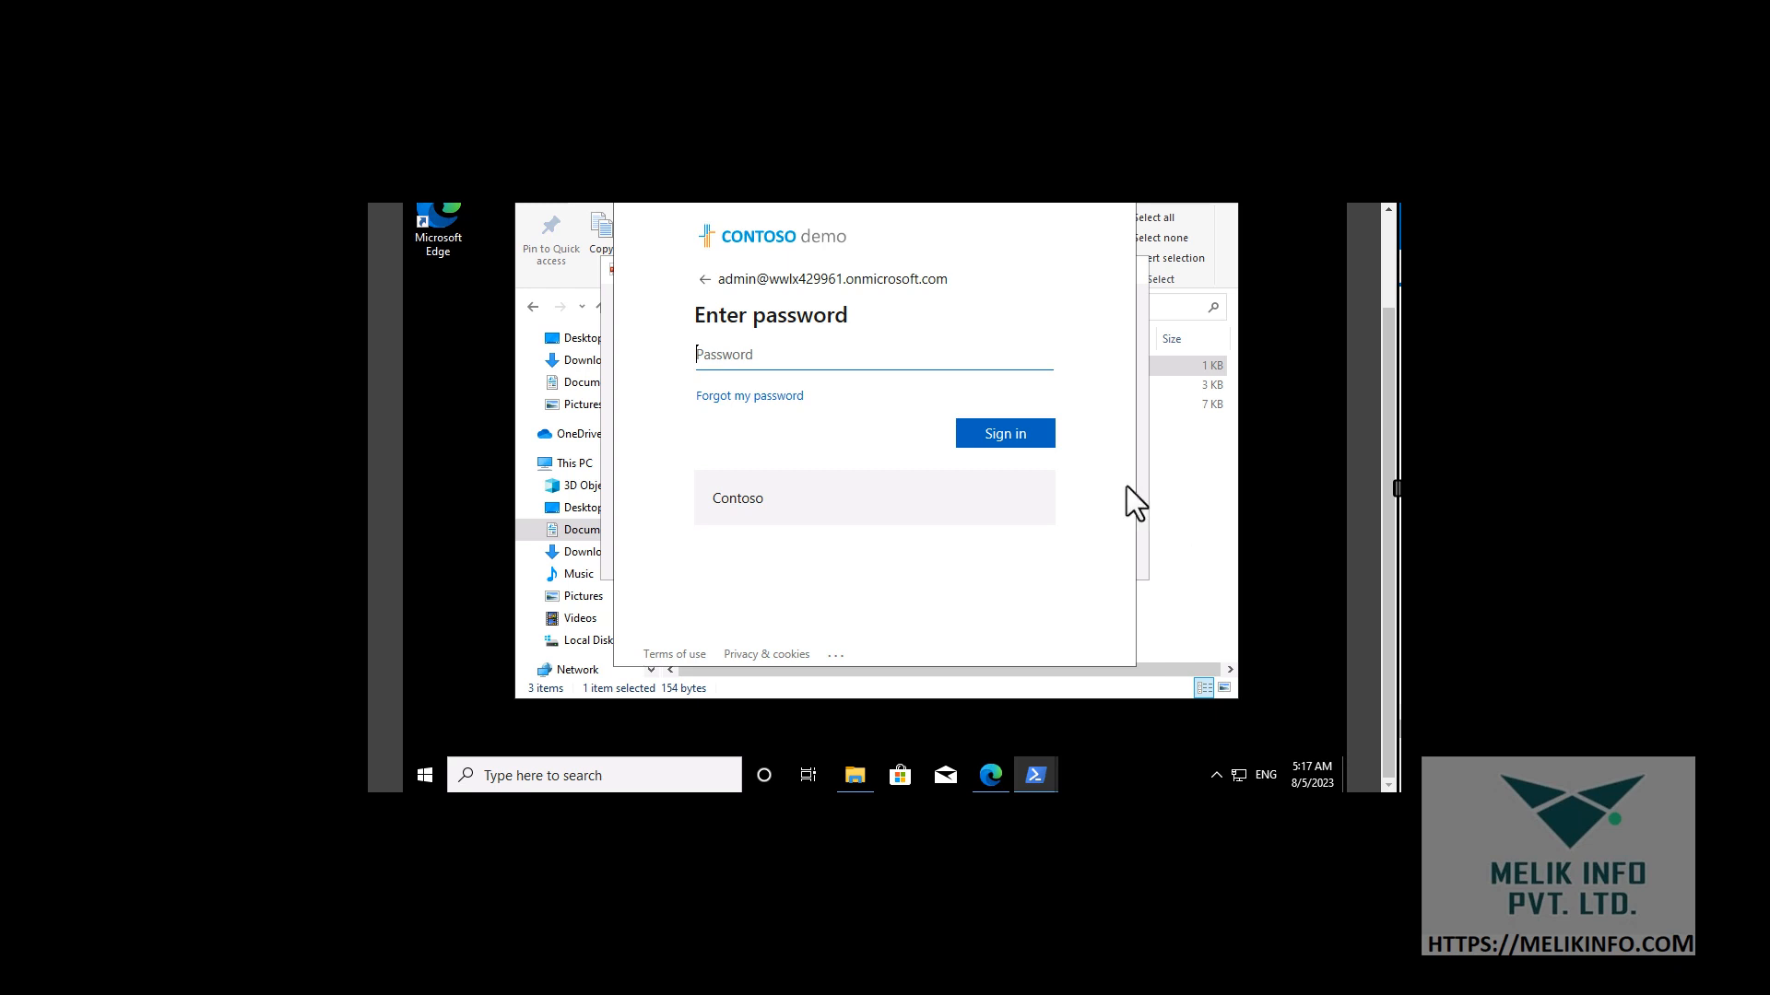
# Sign in with the account password, pick the signed-in administrator account, and close the lab setup completion message
pyautogui.hotkey('ctrl', 'v')
pyautogui.moveTo(700, 355); pyautogui.dragTo(1013, 394)
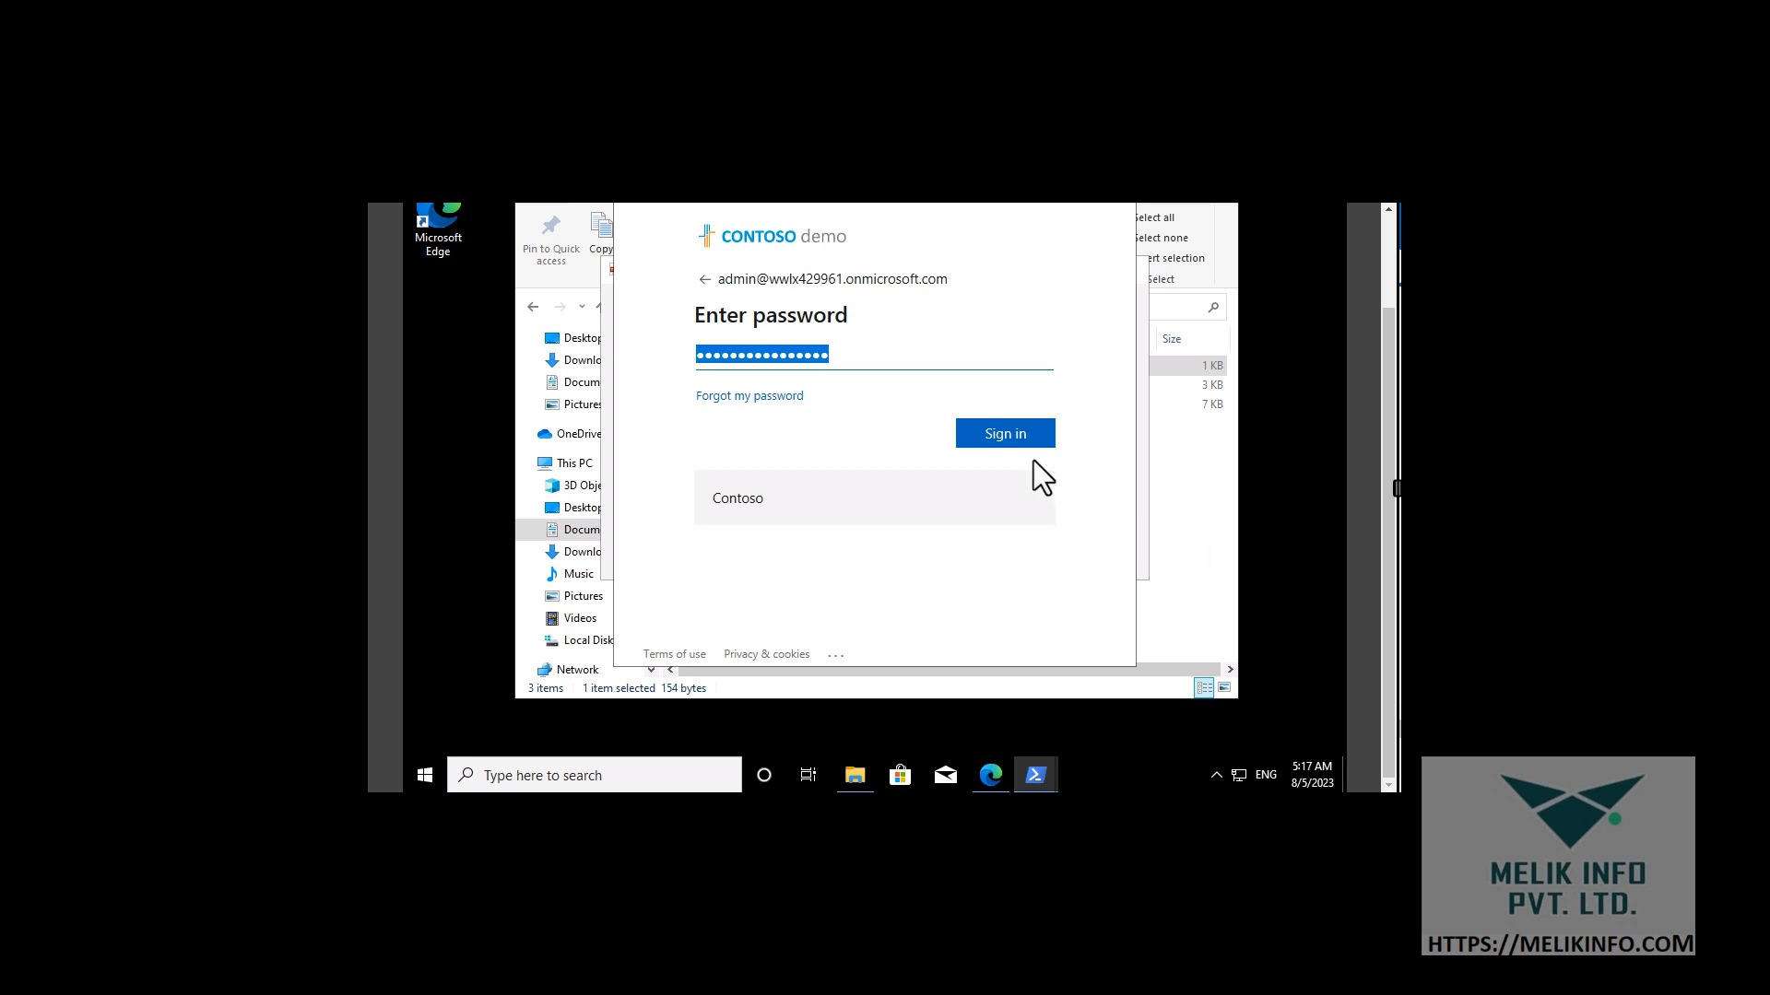
pyautogui.hotkey('ctrl', 'v')
pyautogui.click(997, 433)
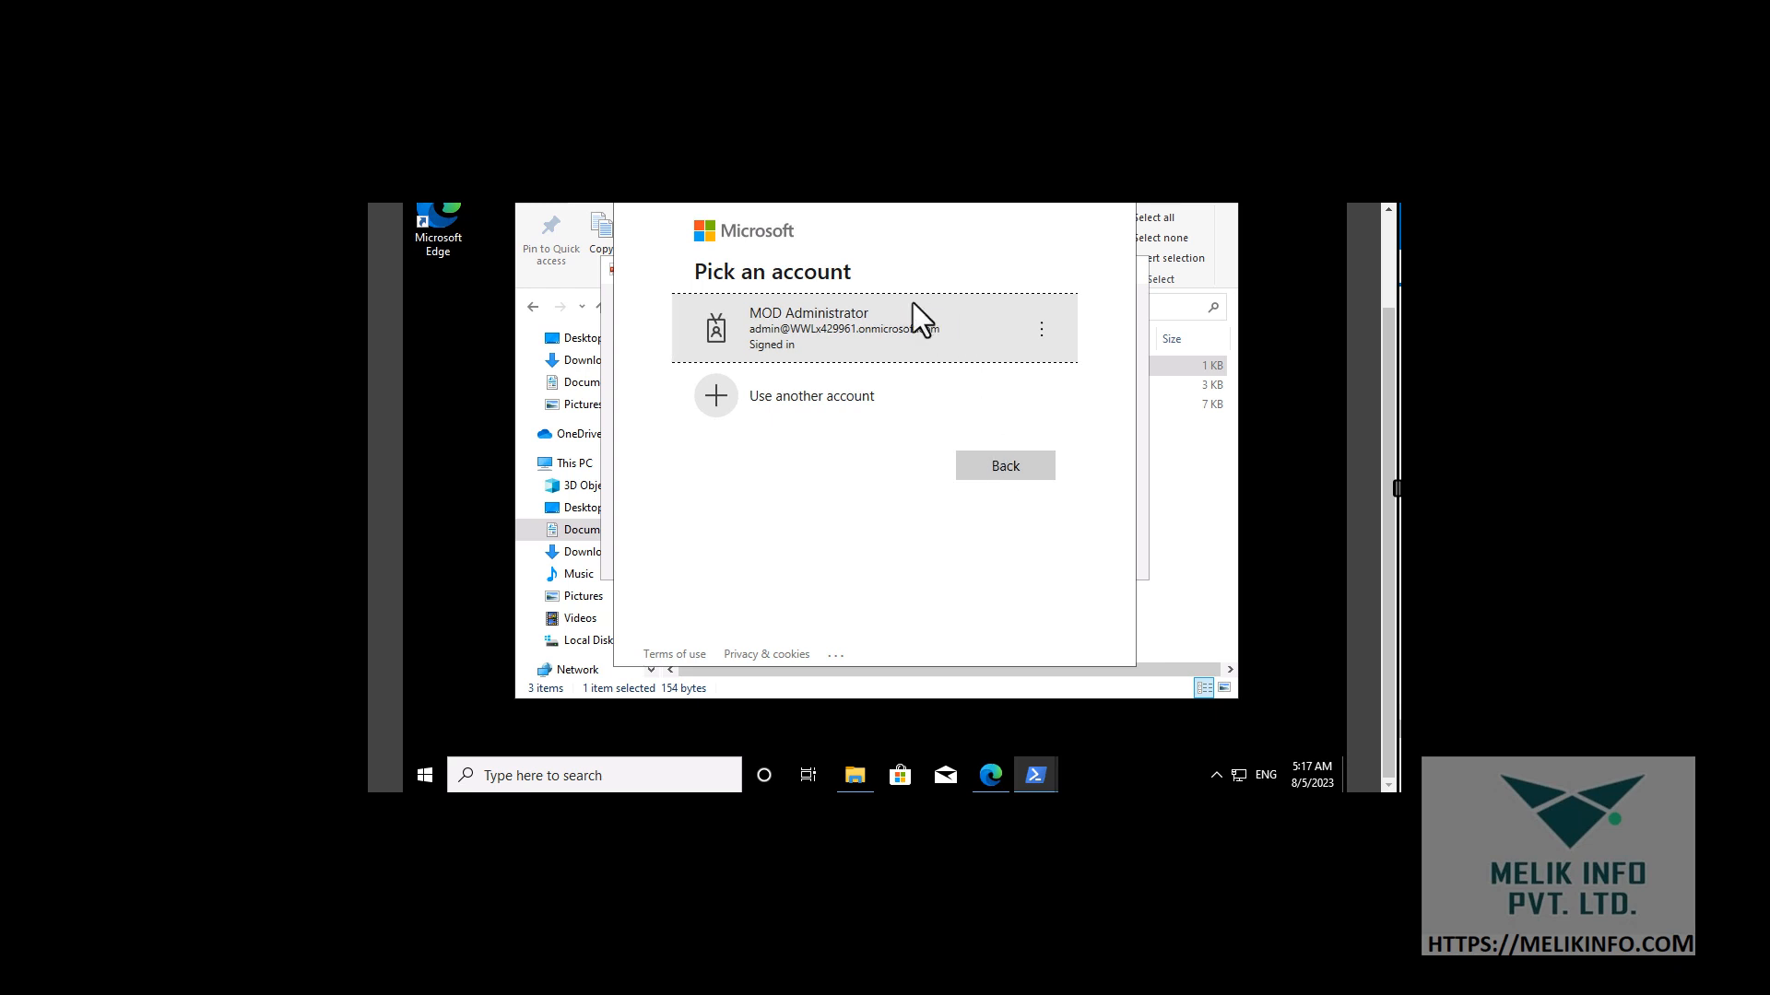
pyautogui.click(869, 330)
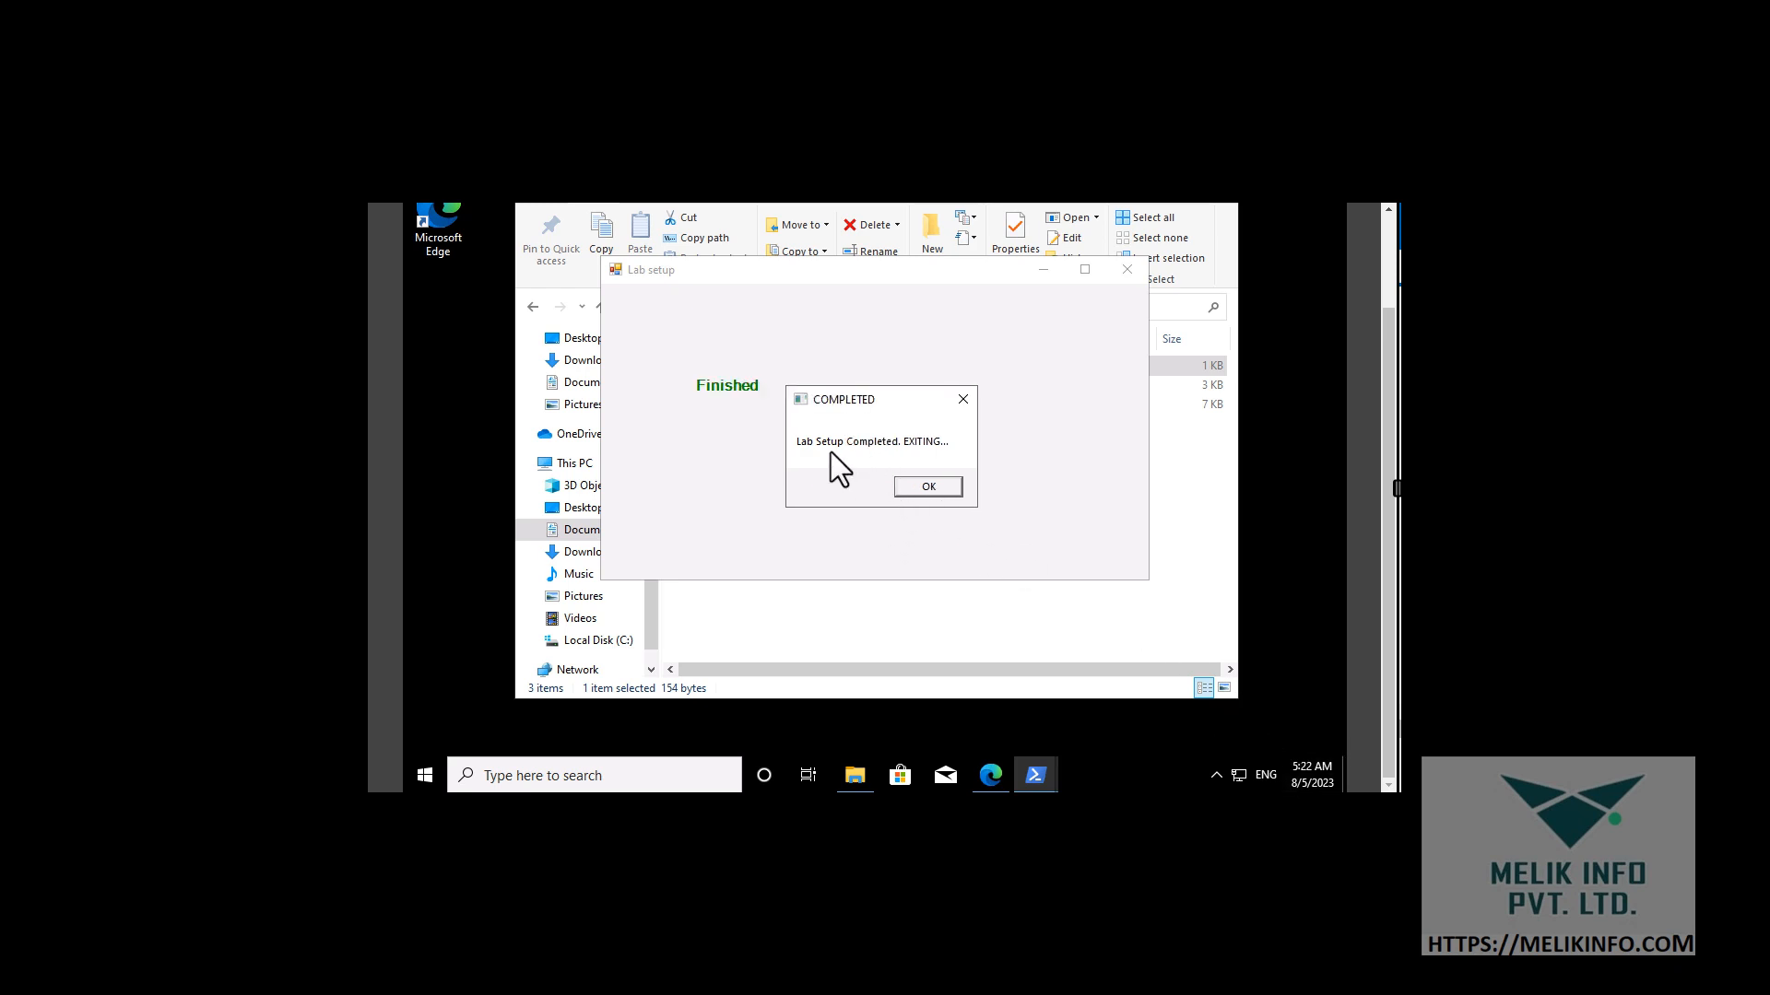
pyautogui.click(920, 487)
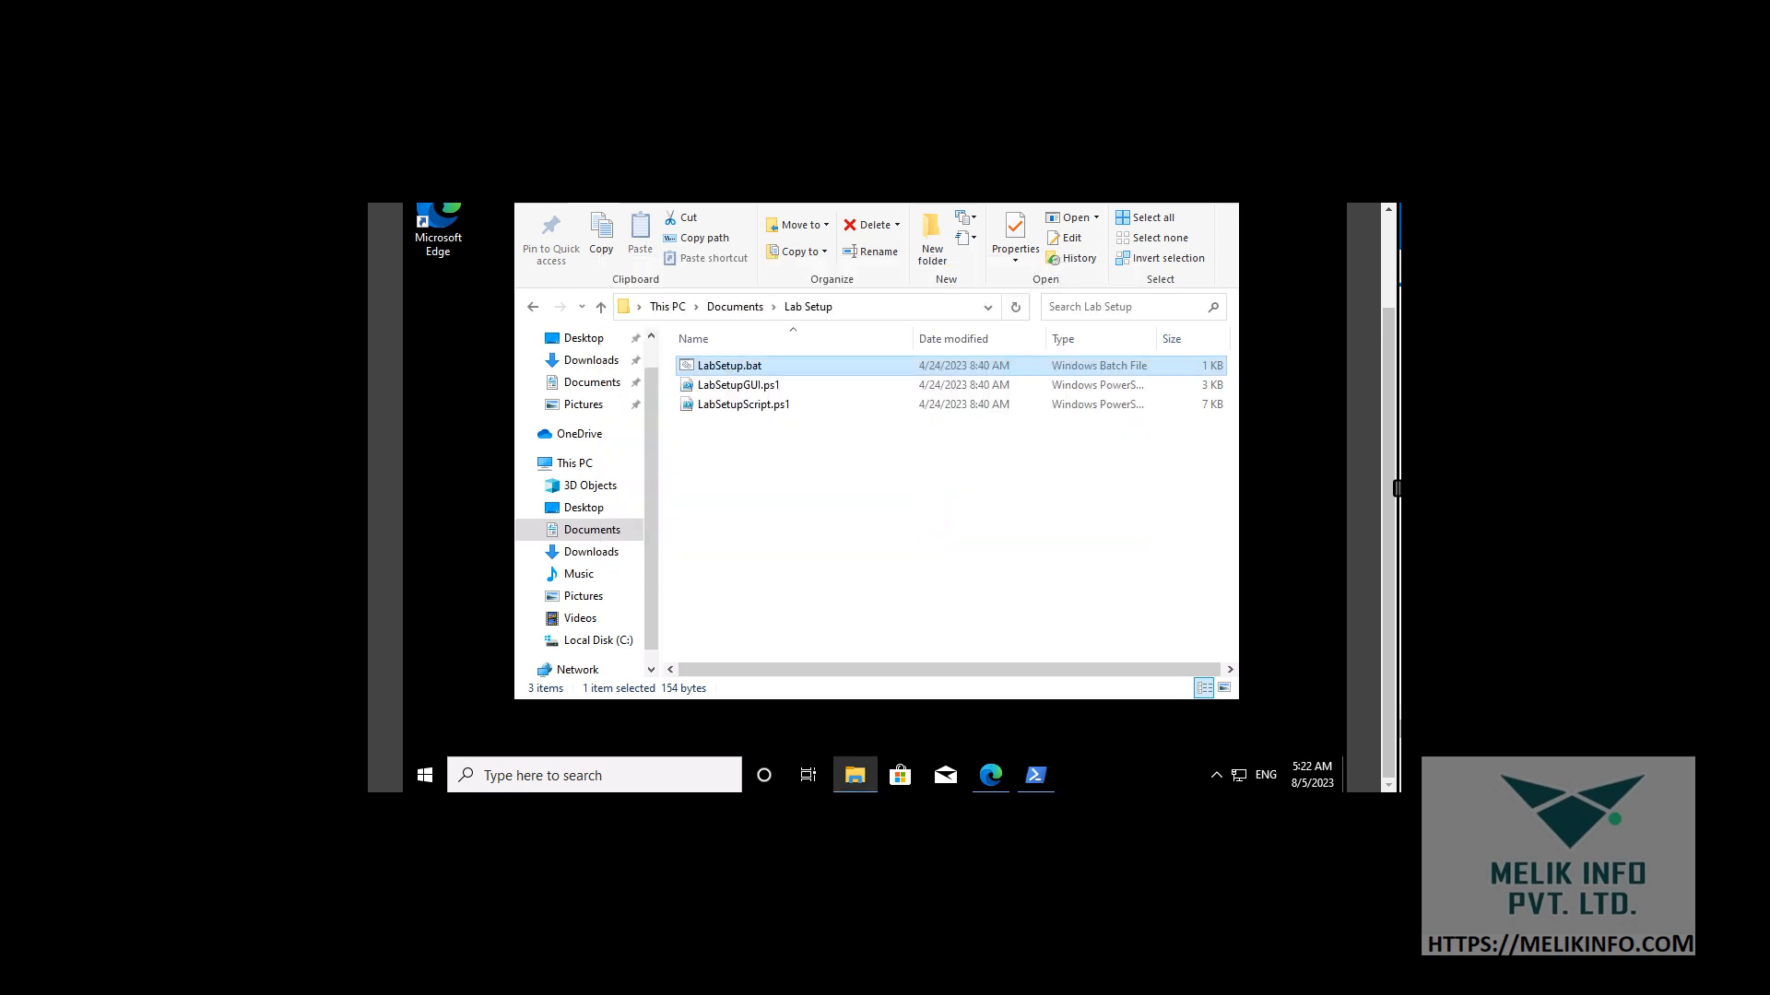